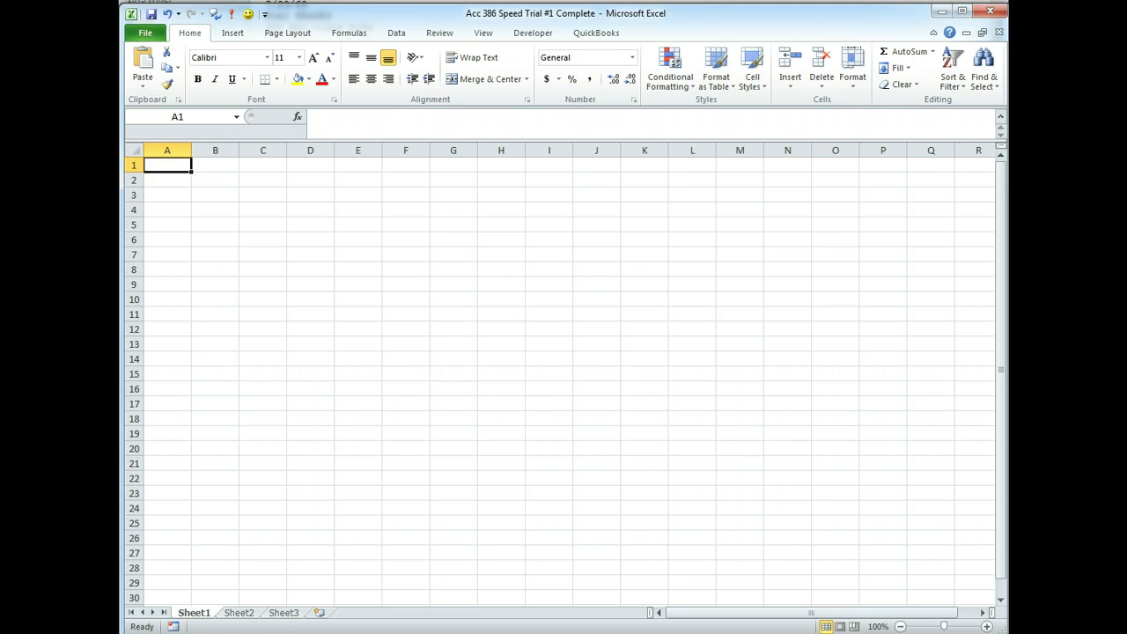
Switch to the course web page and copy the full list of customer records, from the first date to the end.
{"action": "key", "text": "alt+Tab"}
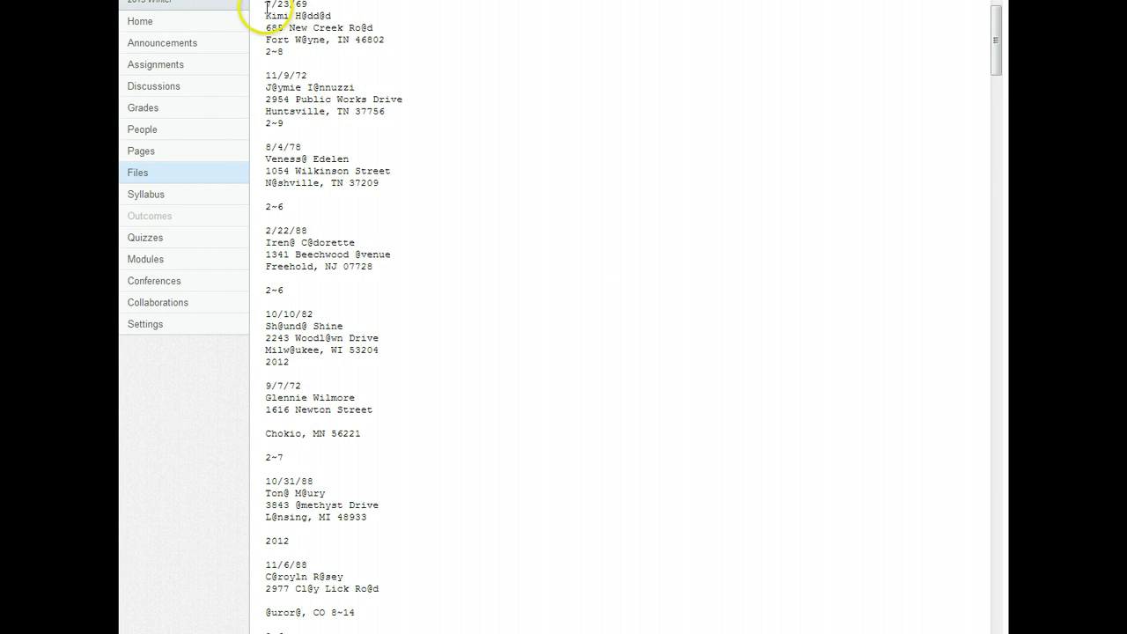
{"action": "left_click", "coordinate": [275, 6]}
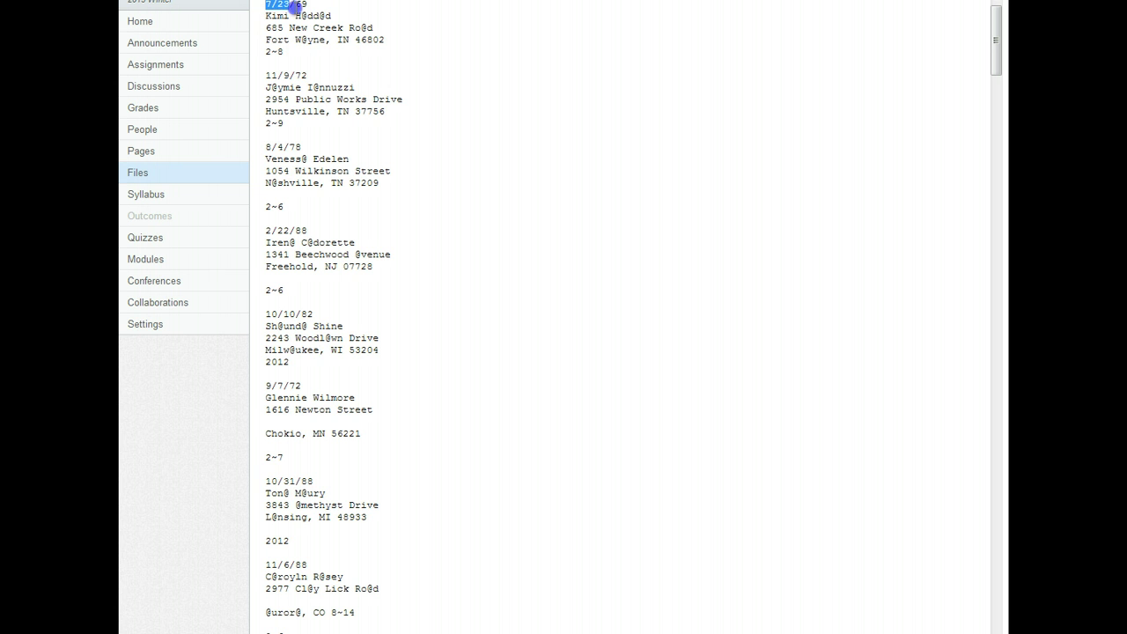
{"action": "left_click_drag", "start_coordinate": [294, 7], "coordinate": [379, 633]}
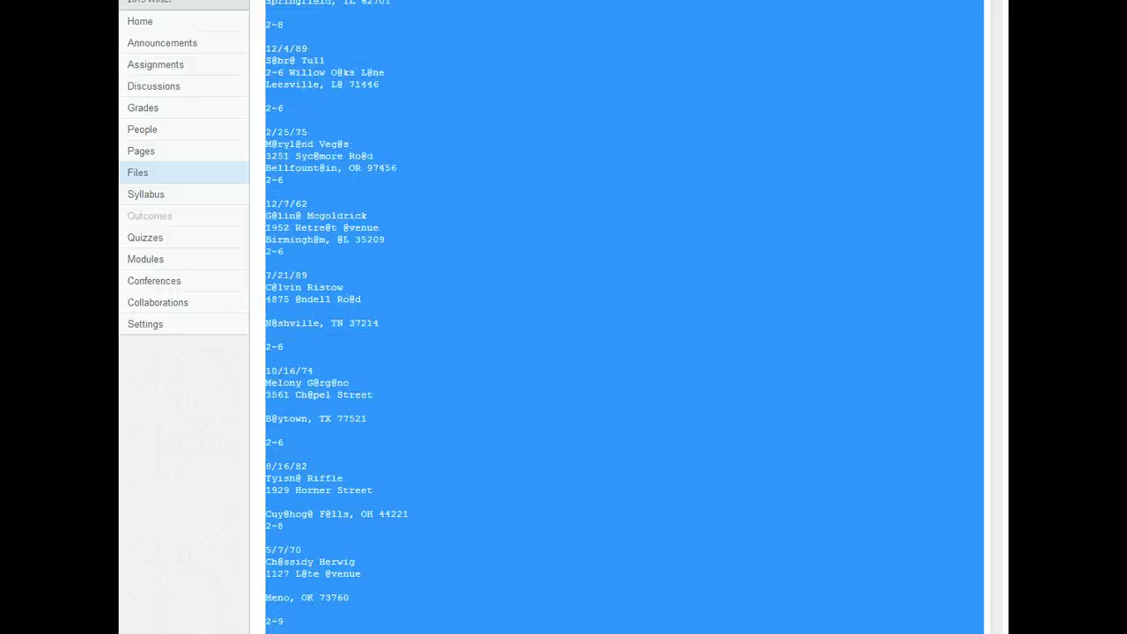
{"action": "left_click_drag", "start_coordinate": [378, 633], "coordinate": [378, 633]}
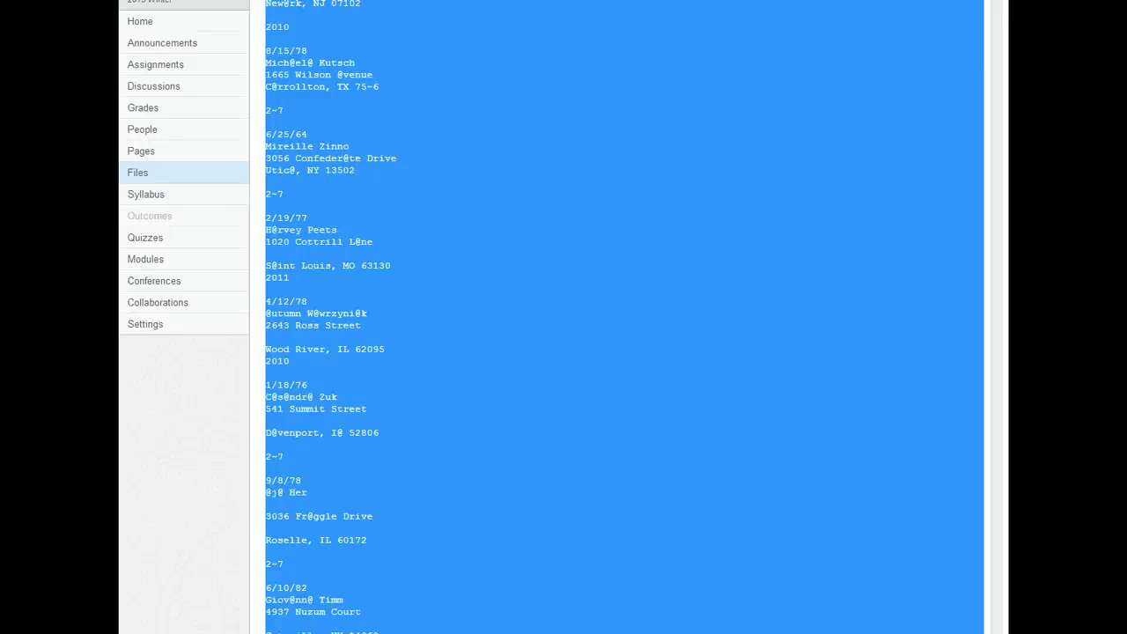
{"action": "left_click_drag", "start_coordinate": [378, 633], "coordinate": [378, 633]}
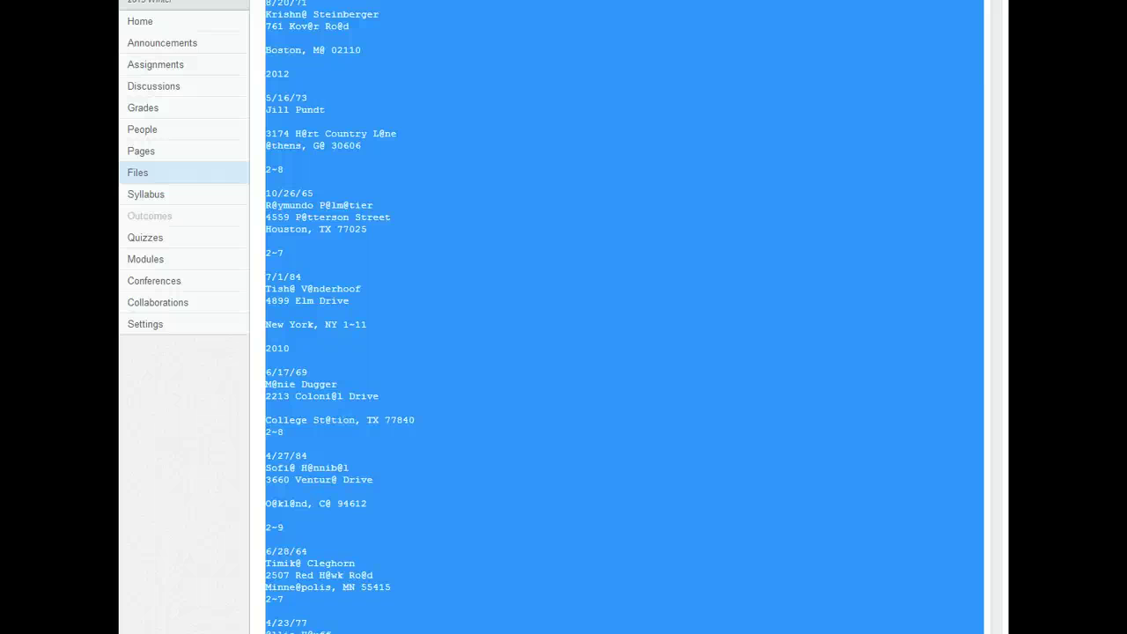
{"action": "right_click", "coordinate": [478, 354]}
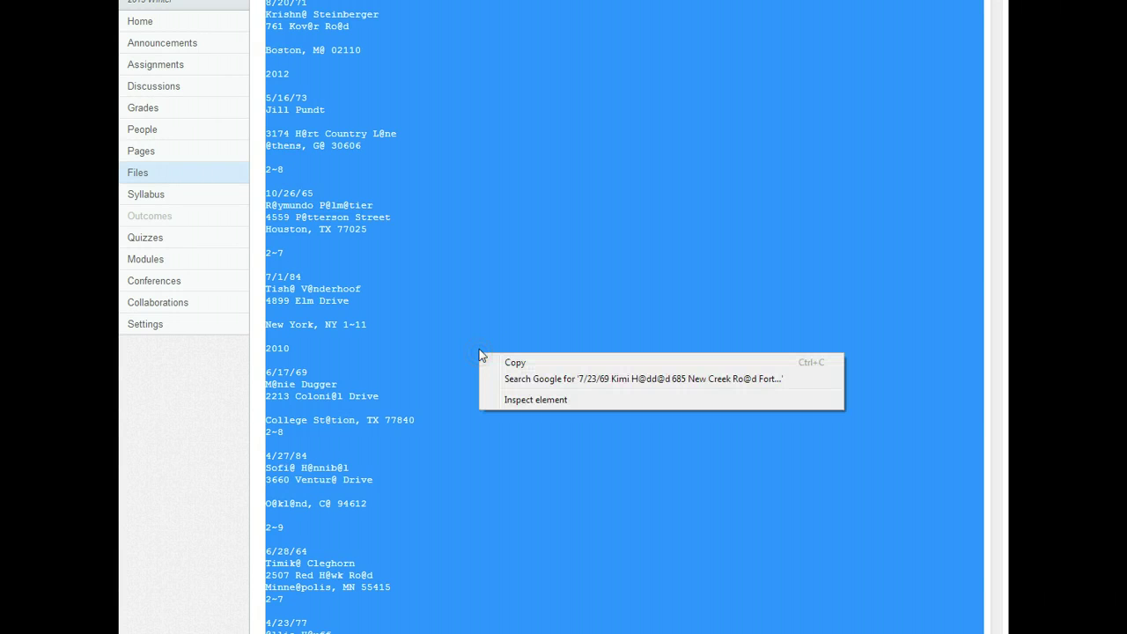
{"action": "left_click", "coordinate": [515, 363]}
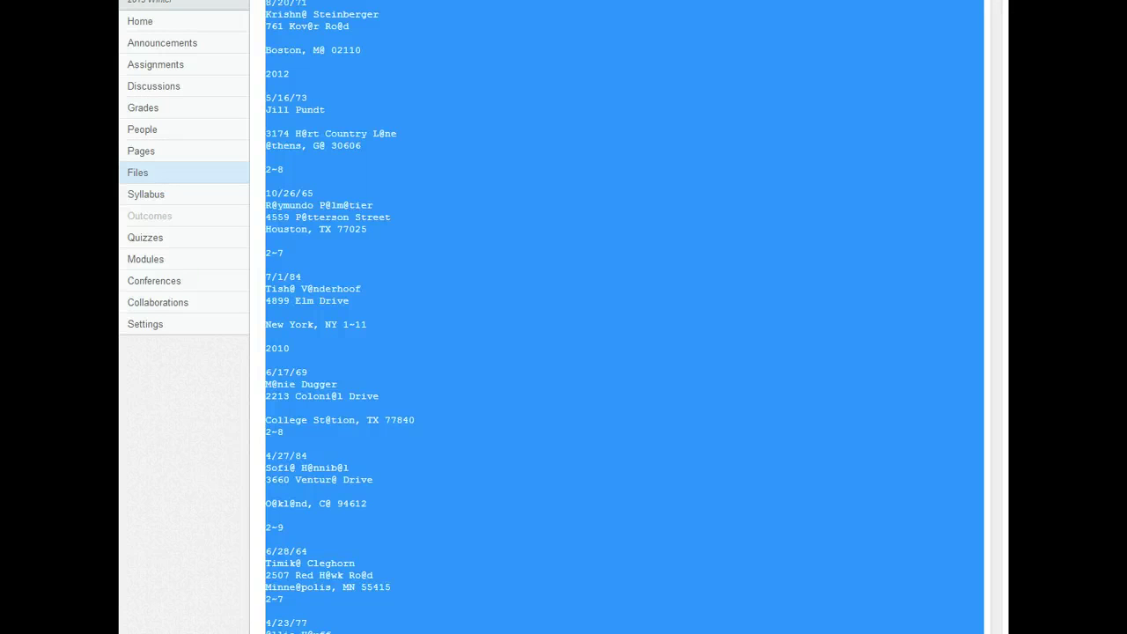
Switch to Microsoft Word, where the Speed Trial #1 instructions are open, and create a new blank document.
{"action": "key", "text": "alt+Tab"}
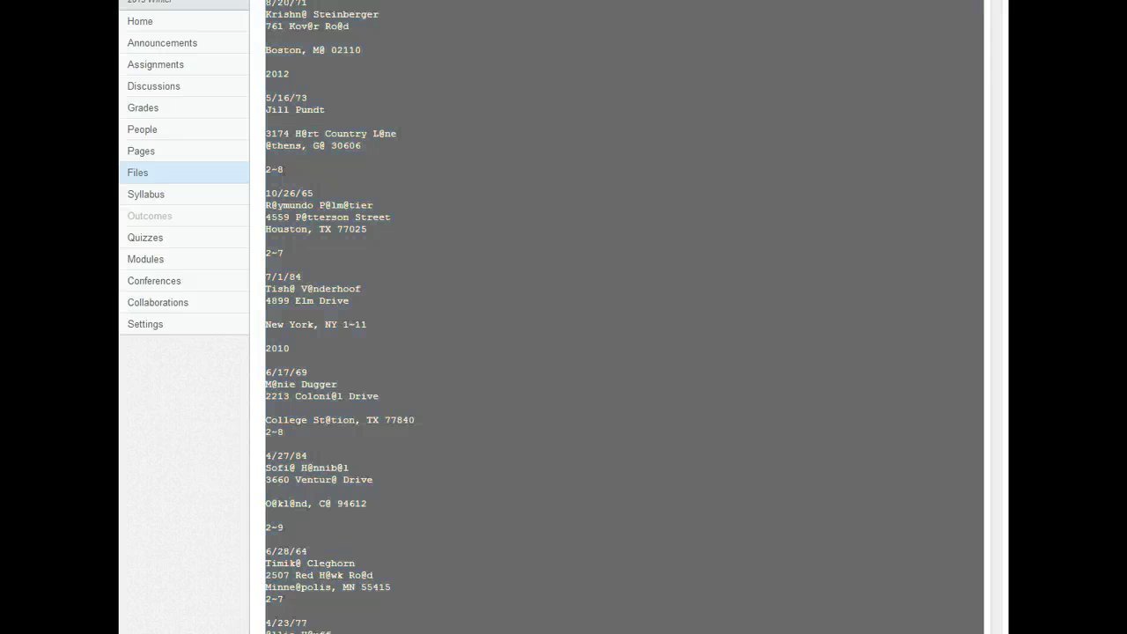
{"action": "key", "text": "alt+Tab"}
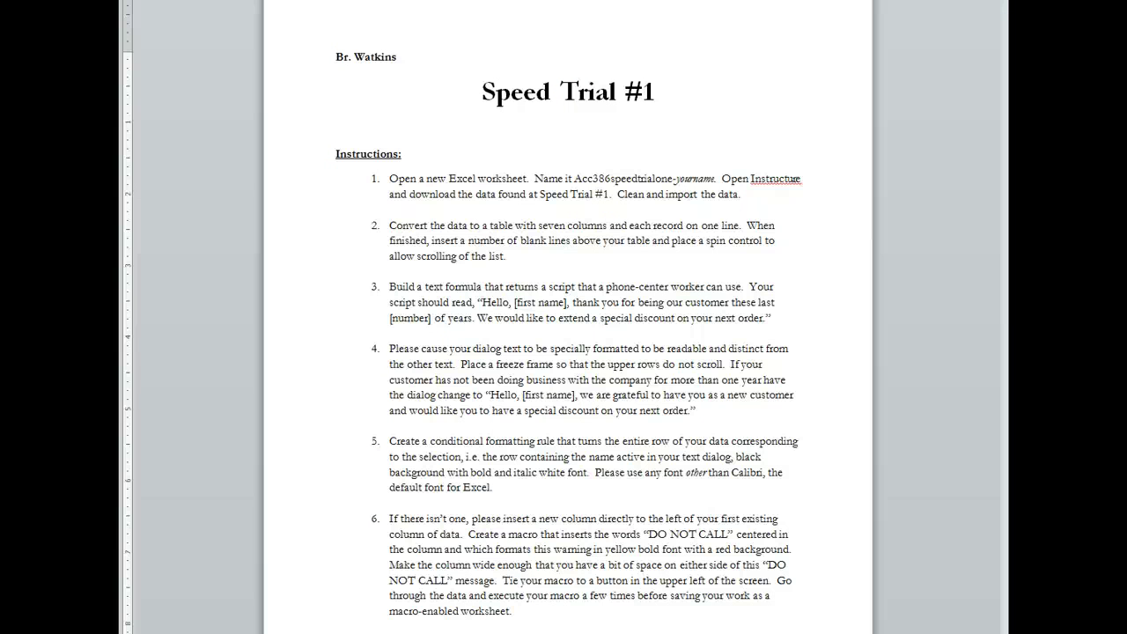
{"action": "key", "text": "alt+f"}
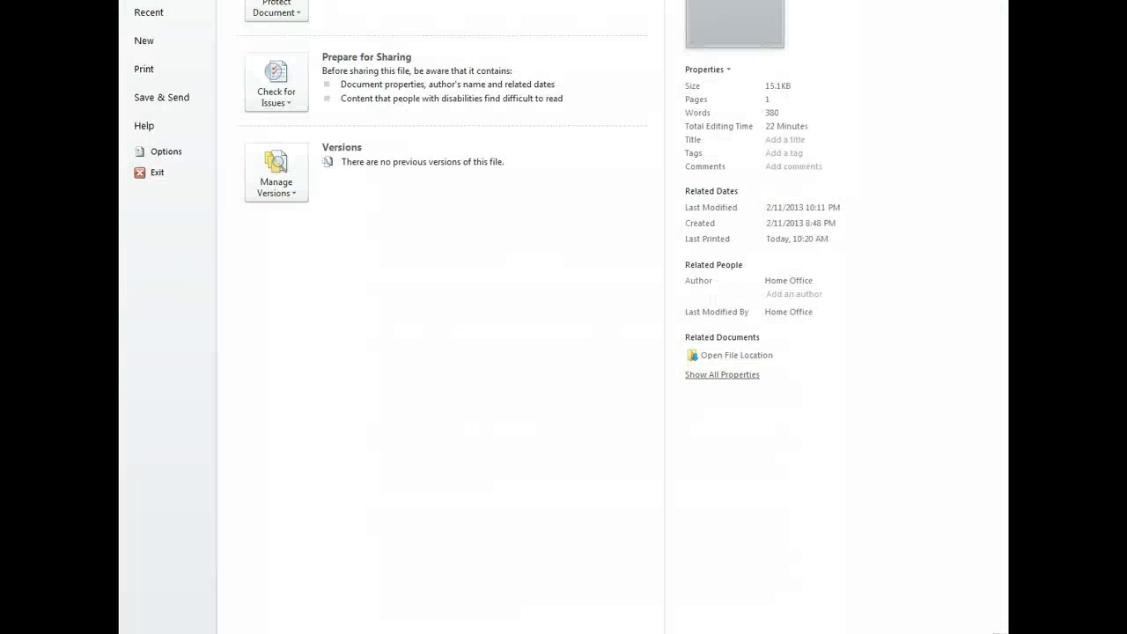
{"action": "left_click", "coordinate": [147, 42]}
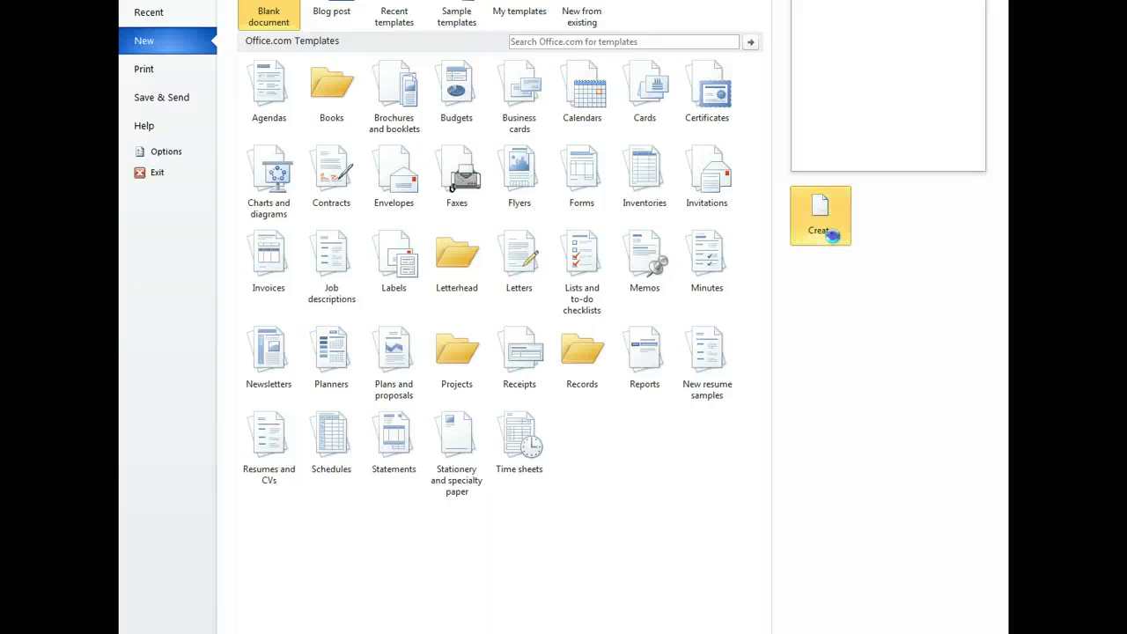
{"action": "left_click", "coordinate": [821, 216]}
Paste the copied customer records into the blank document with Keep Source Formatting.
{"action": "right_click", "coordinate": [359, 86]}
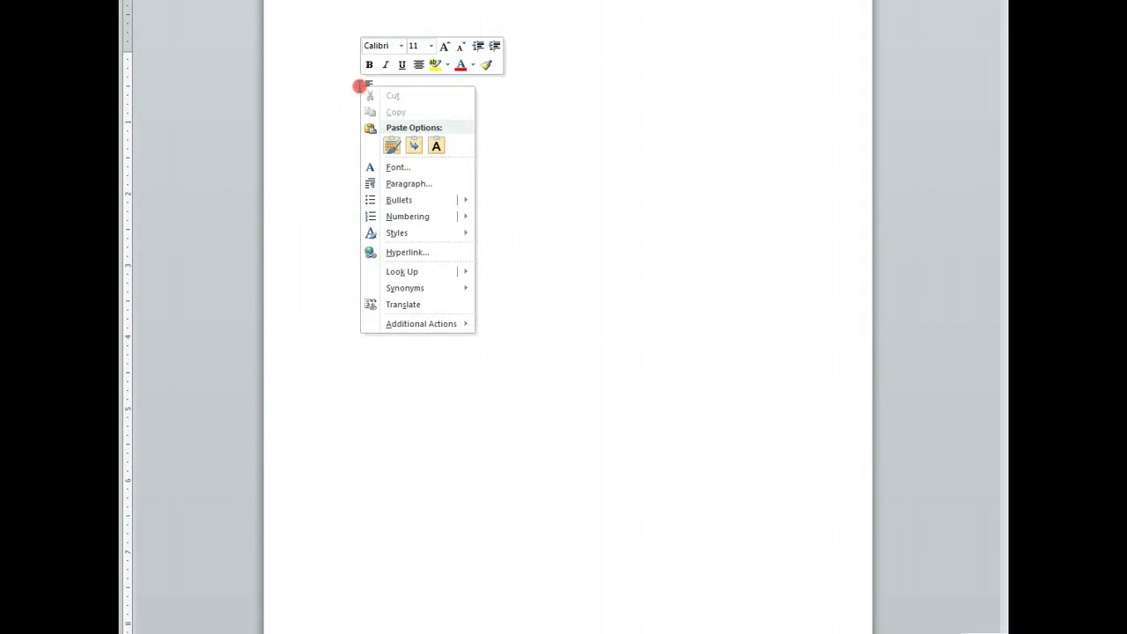
{"action": "left_click", "coordinate": [436, 146]}
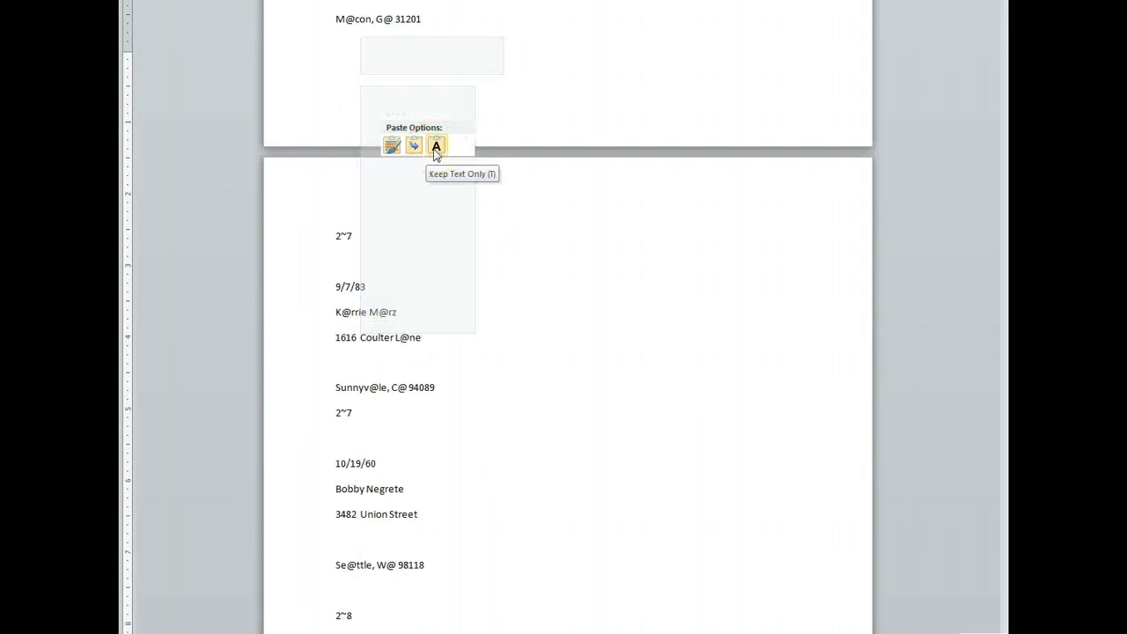
{"action": "left_click", "coordinate": [416, 150]}
{"action": "left_click", "coordinate": [392, 147]}
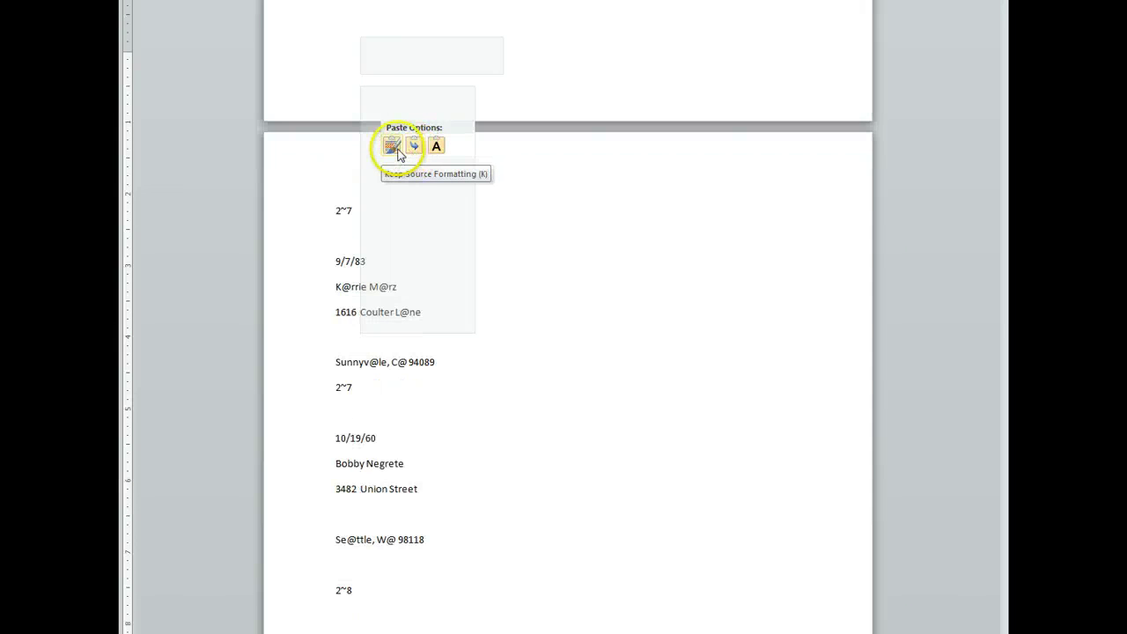
{"action": "left_click", "coordinate": [393, 148]}
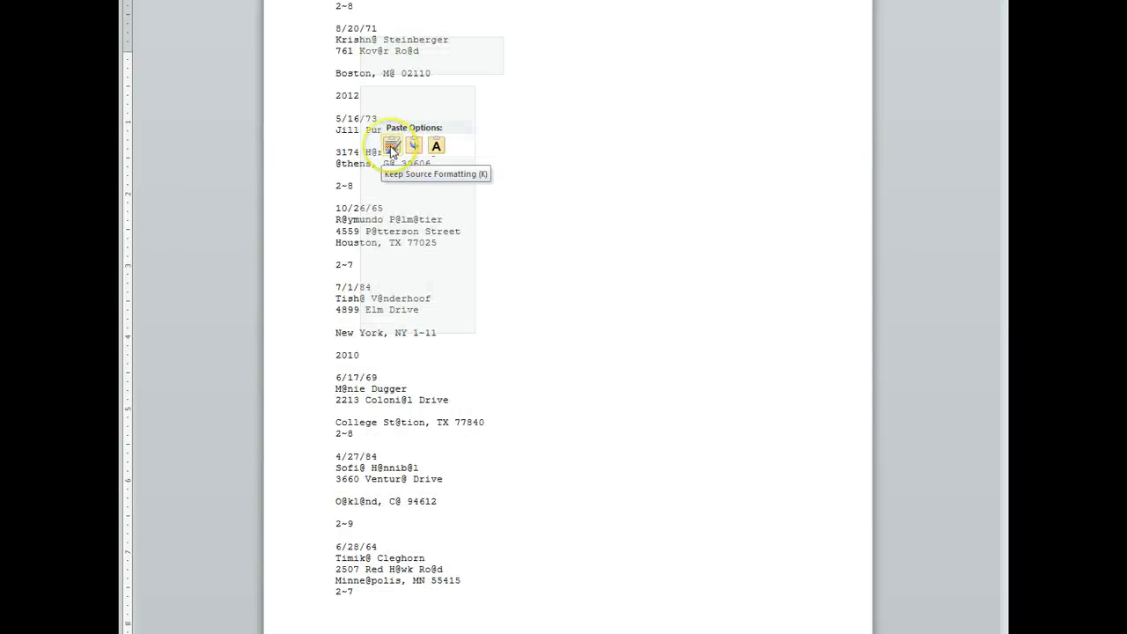
{"action": "left_click", "coordinate": [393, 151]}
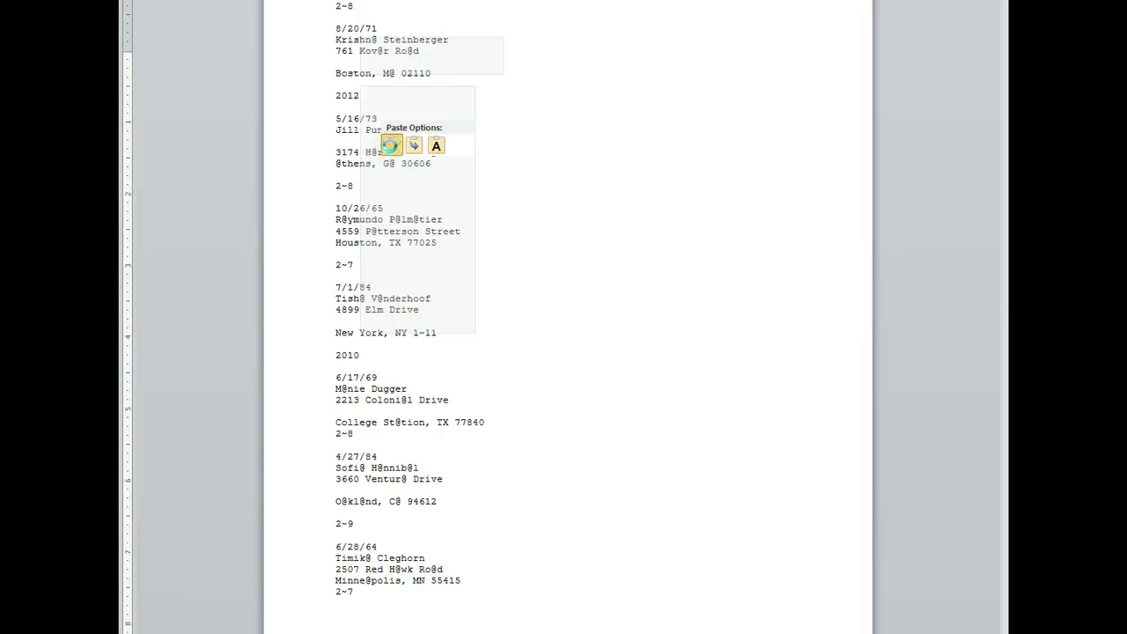
Replace every @ in the document with a.
{"action": "scroll", "coordinate": [651, 411], "scroll_direction": "up", "scroll_amount": 10}
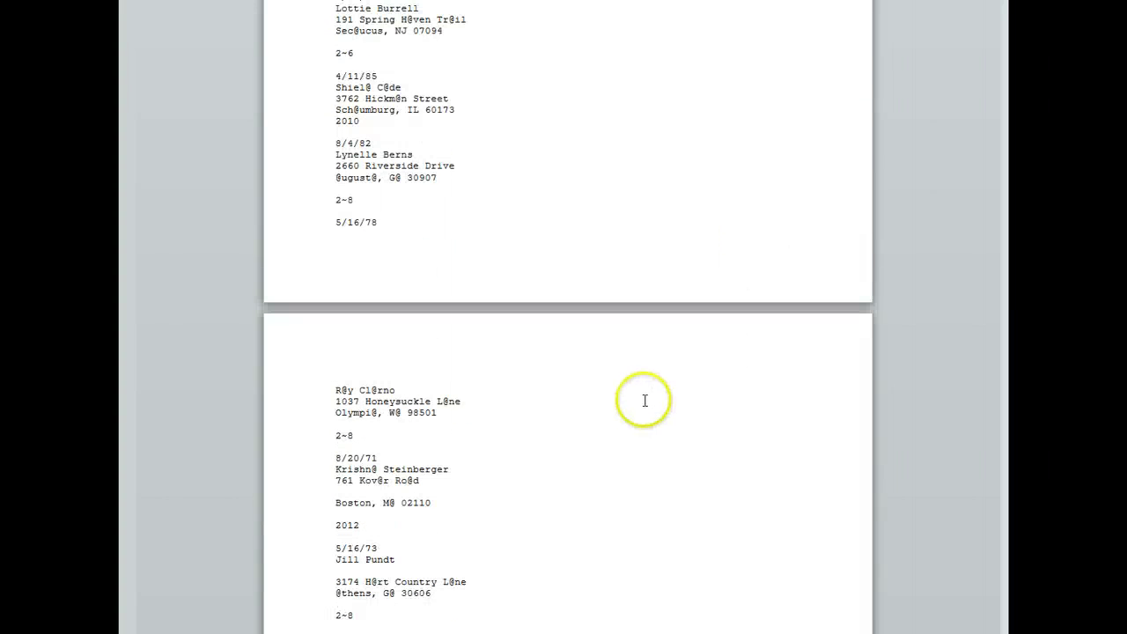
{"action": "left_click_drag", "start_coordinate": [1002, 627], "coordinate": [989, 3]}
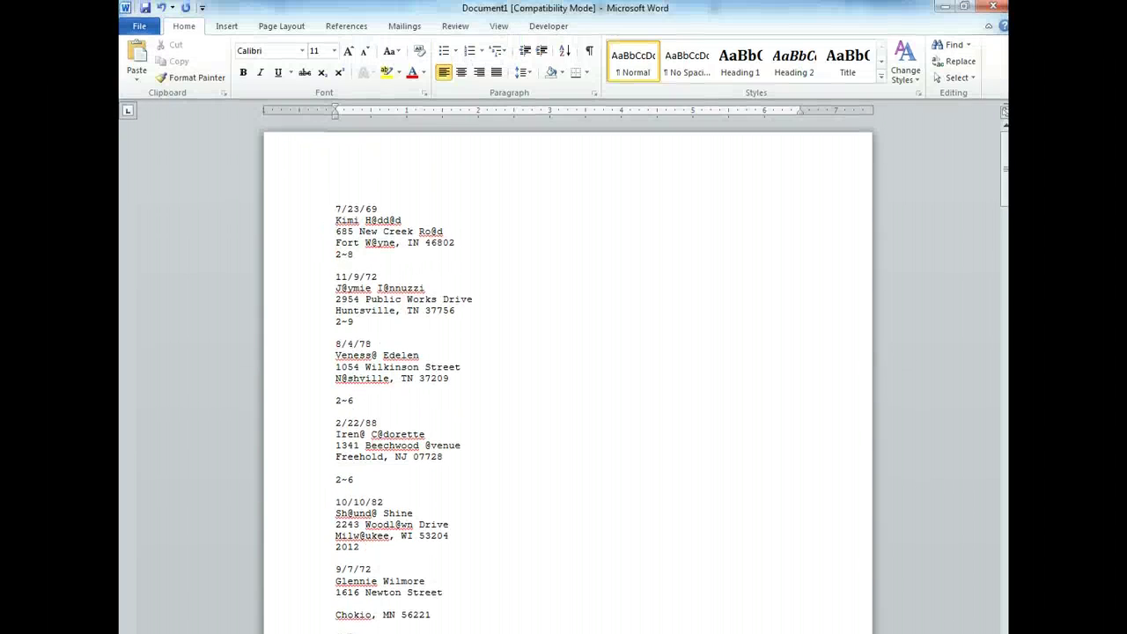
{"action": "left_click", "coordinate": [956, 61]}
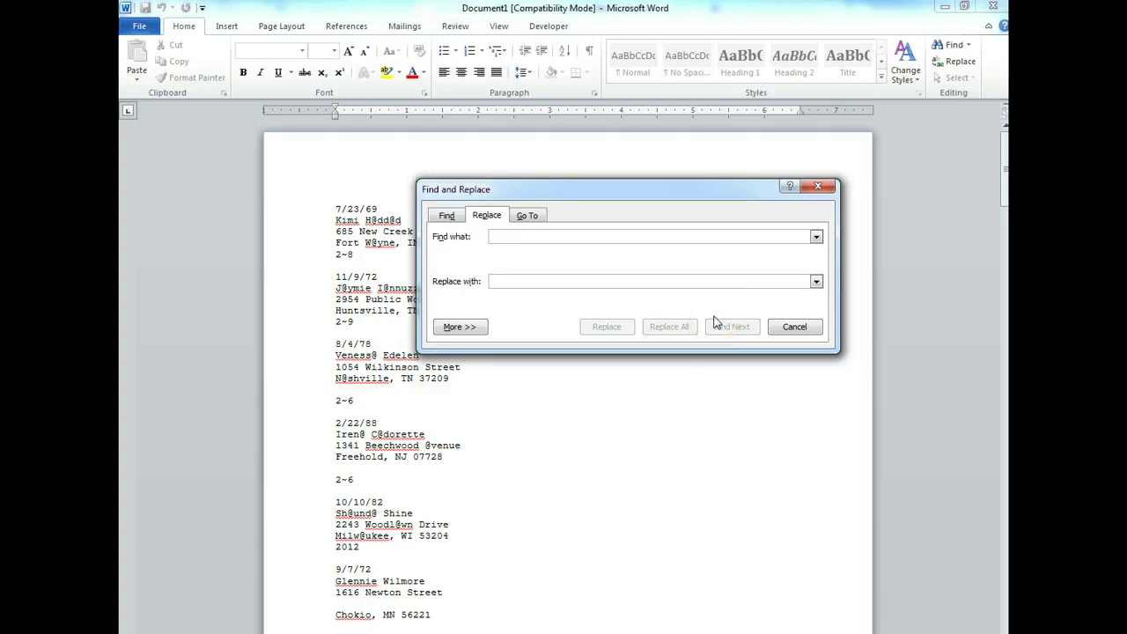
{"action": "type", "text": "@"}
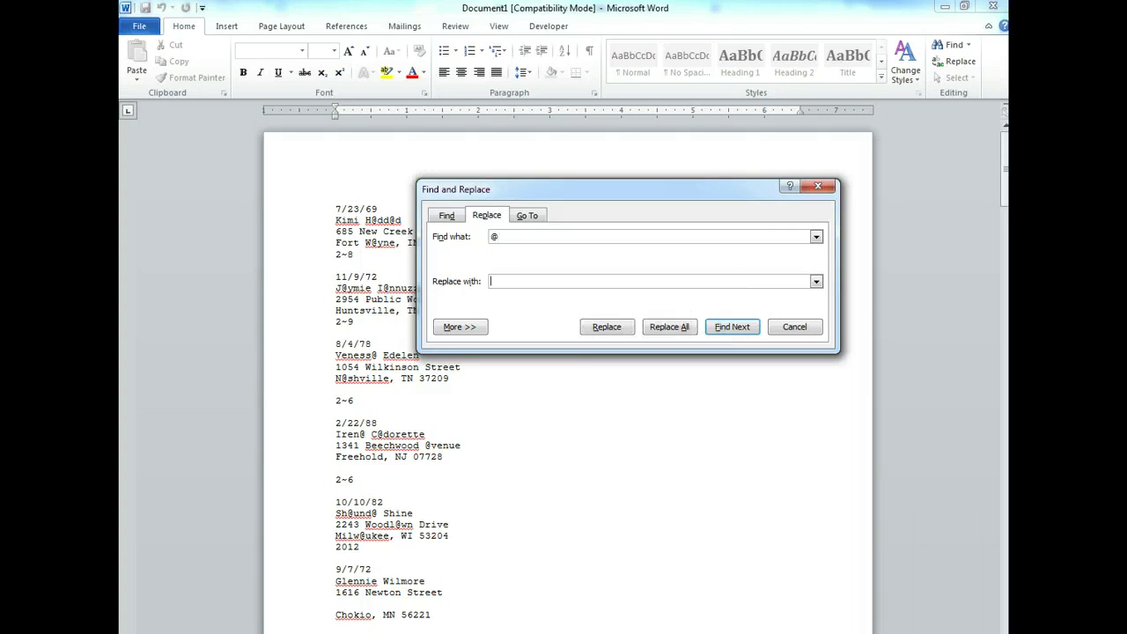
{"action": "type", "text": "a"}
{"action": "left_click", "coordinate": [665, 328]}
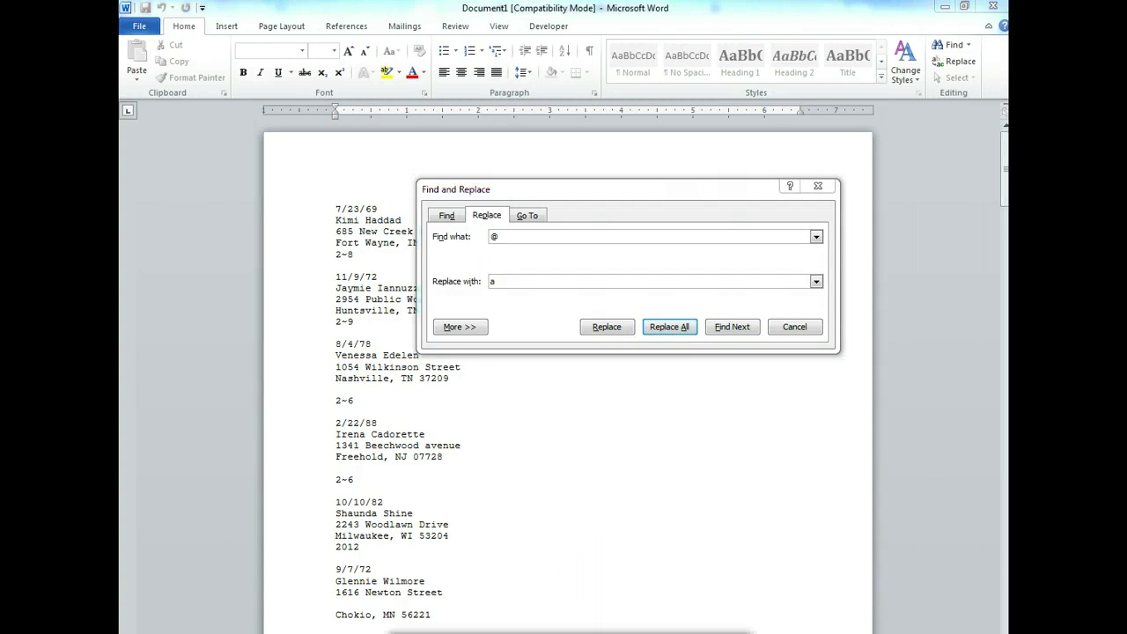
{"action": "left_click", "coordinate": [552, 499]}
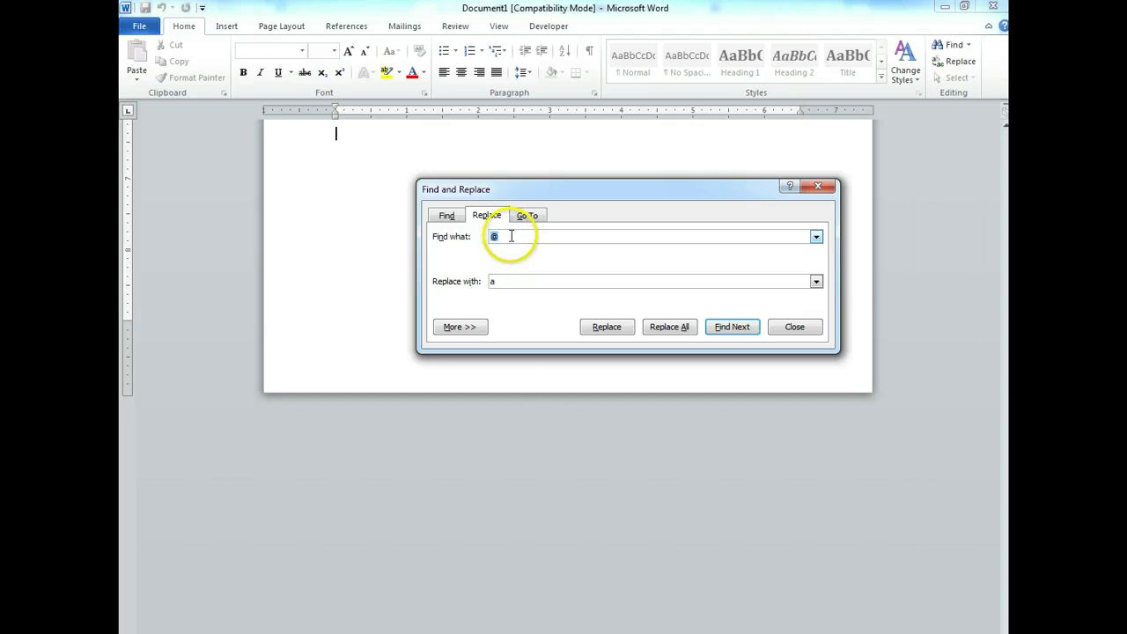
Replace every ~ in the document with 00 to complete the years.
{"action": "key", "text": "BackSpace"}
{"action": "type", "text": "^"}
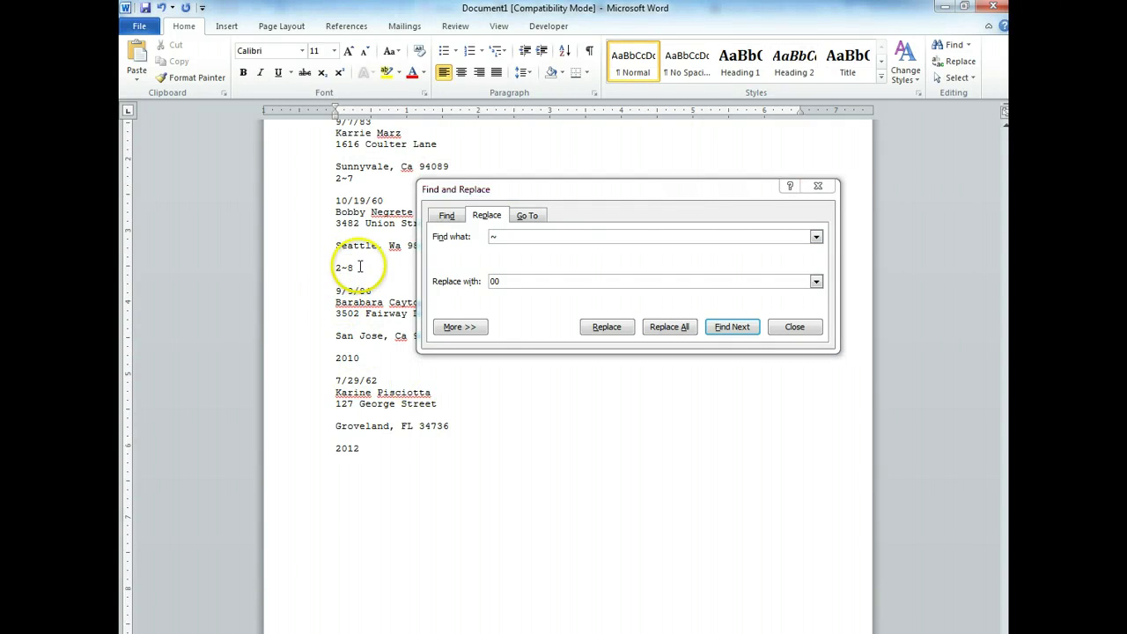
{"action": "left_click", "coordinate": [324, 267]}
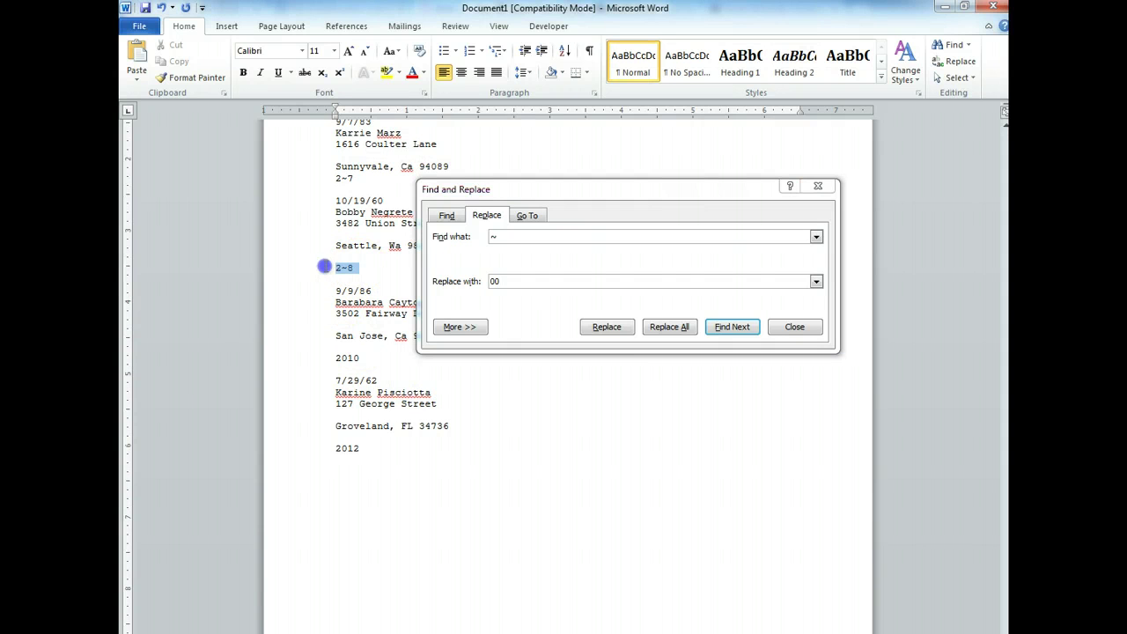
{"action": "left_click", "coordinate": [674, 327]}
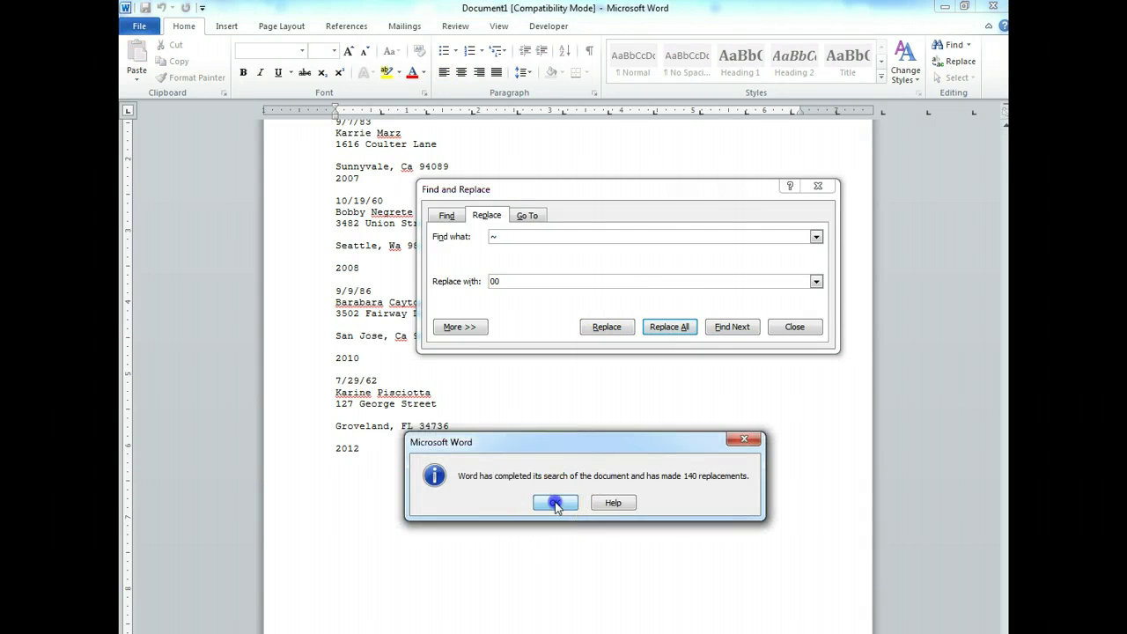
{"action": "left_click", "coordinate": [554, 502]}
Expand the search options of Find and Replace and view the special characters before closing the dialog.
{"action": "left_click_drag", "start_coordinate": [1002, 352], "coordinate": [1002, 132]}
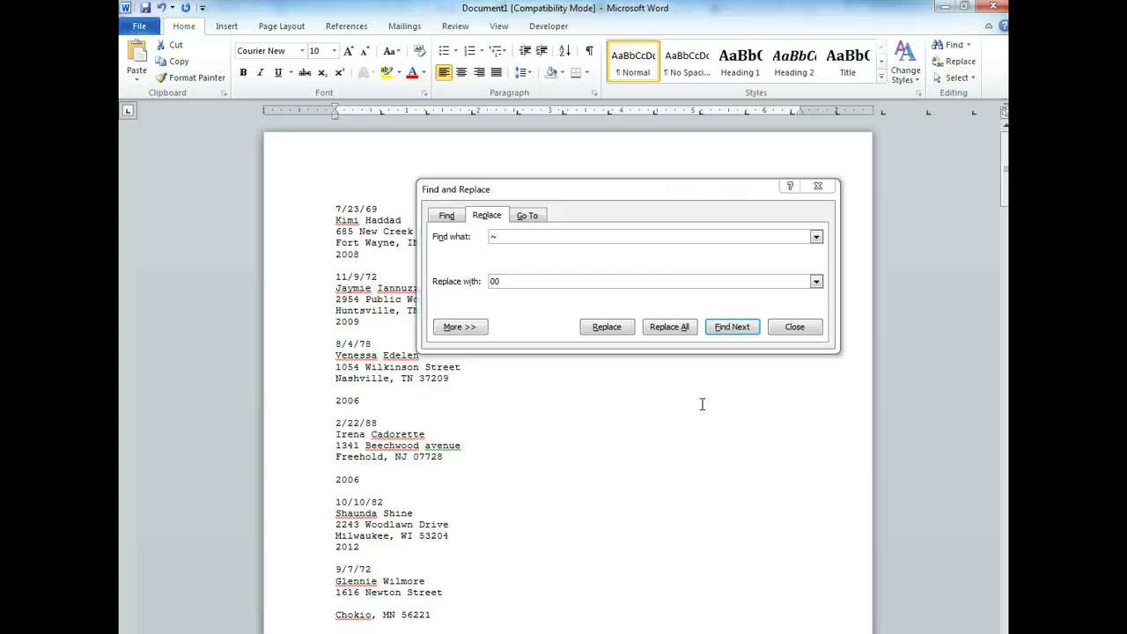
{"action": "left_click", "coordinate": [457, 330]}
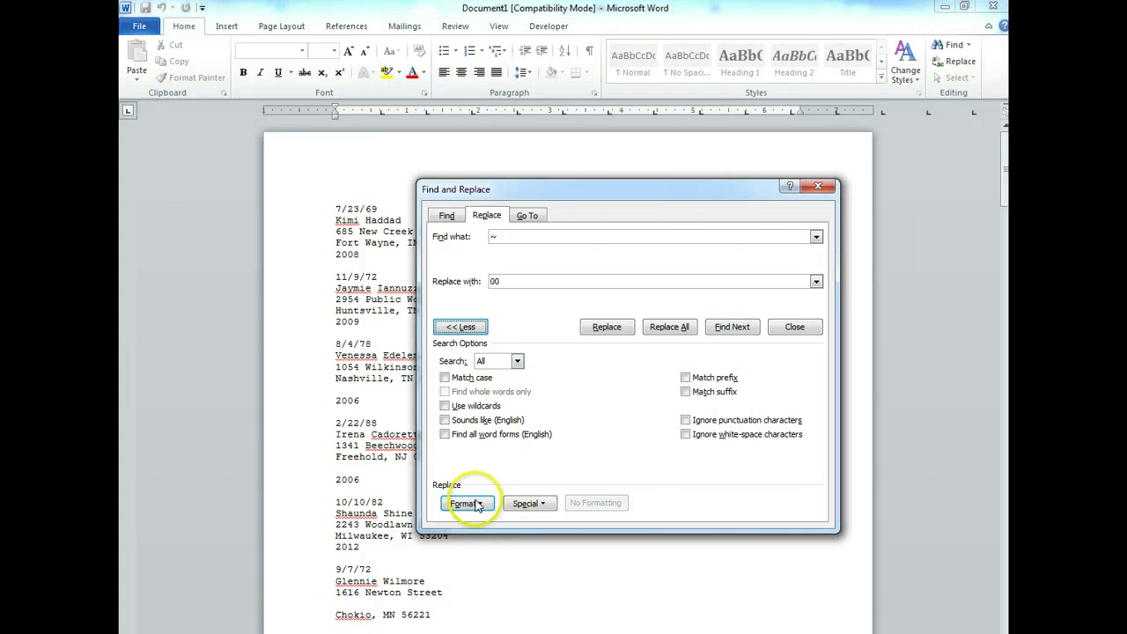
{"action": "left_click", "coordinate": [529, 505]}
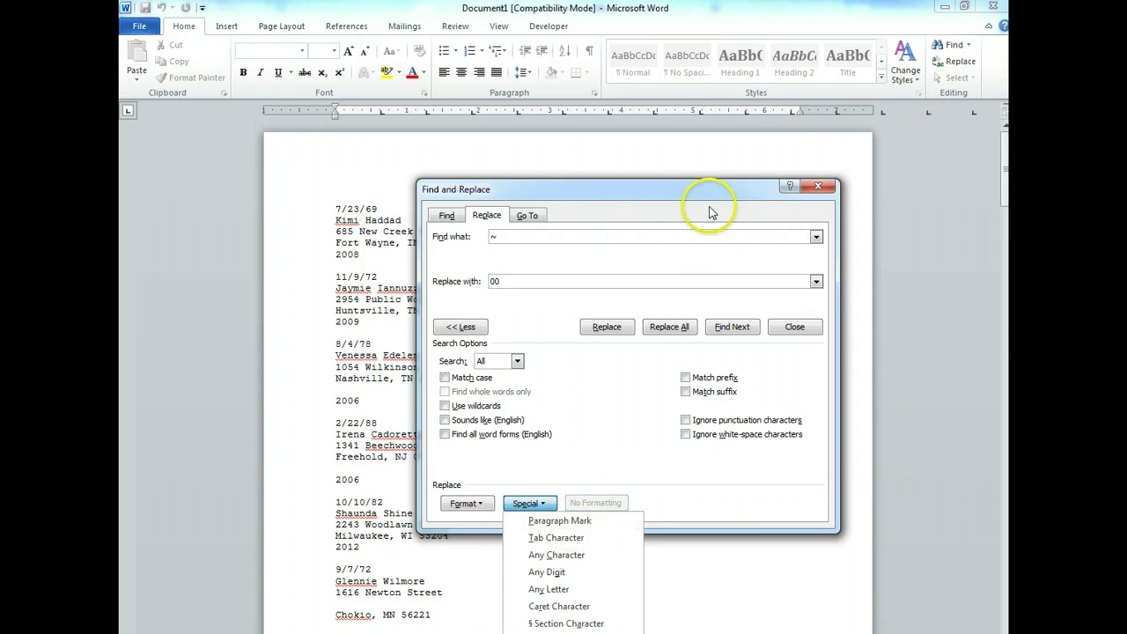
{"action": "left_click_drag", "start_coordinate": [712, 198], "coordinate": [876, 275]}
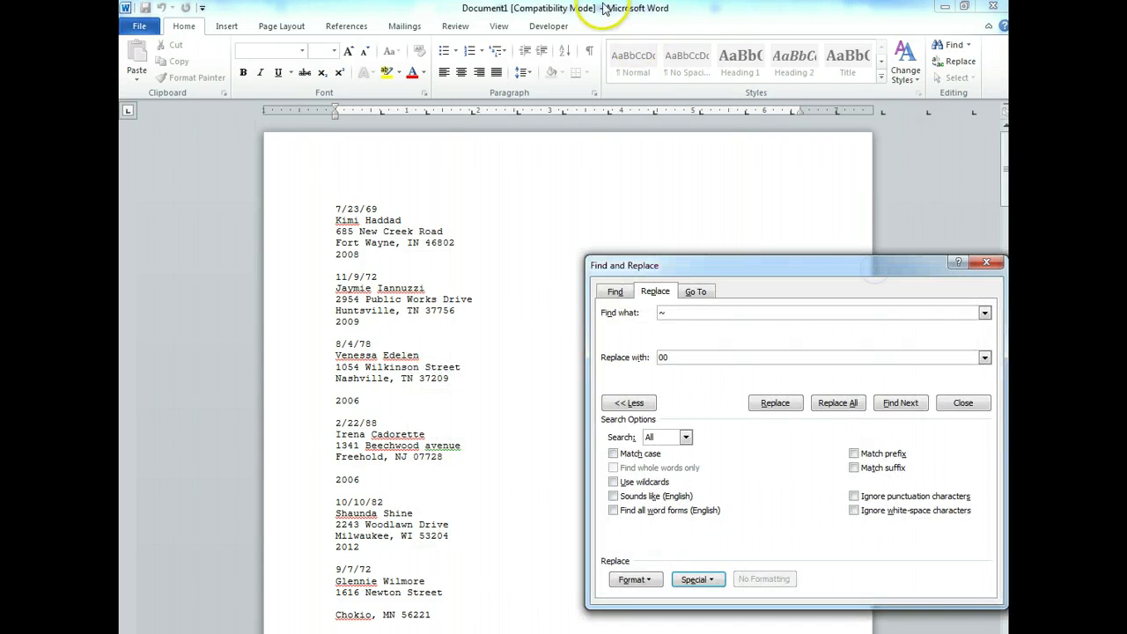
{"action": "left_click", "coordinate": [983, 264]}
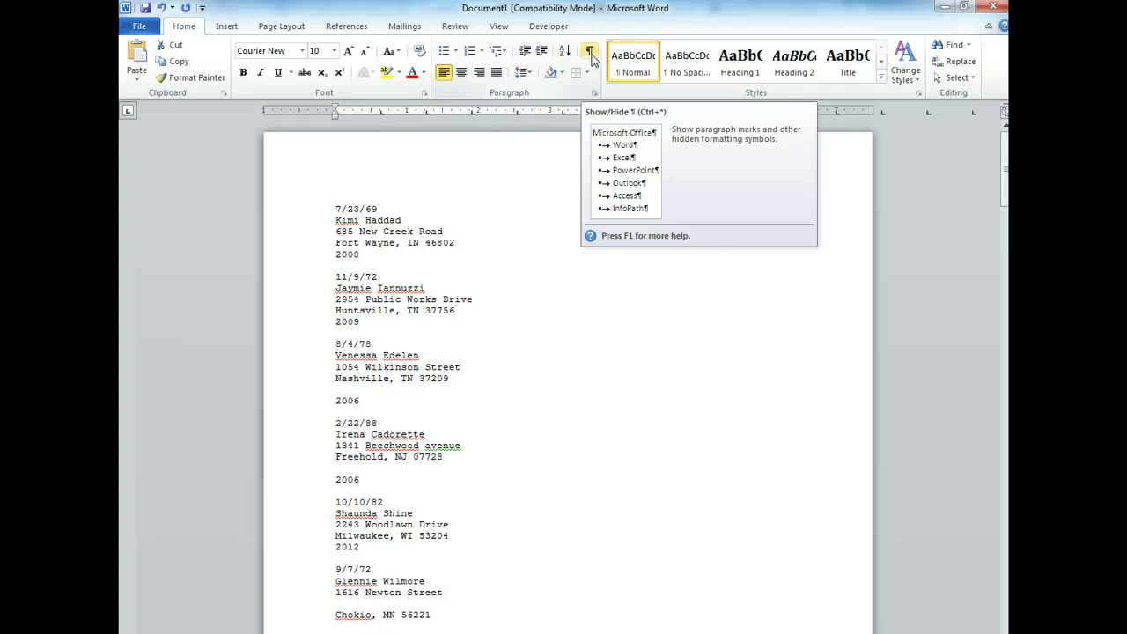
Show the paragraph marks and examine how the lines of the first records are separated.
{"action": "left_click", "coordinate": [590, 55]}
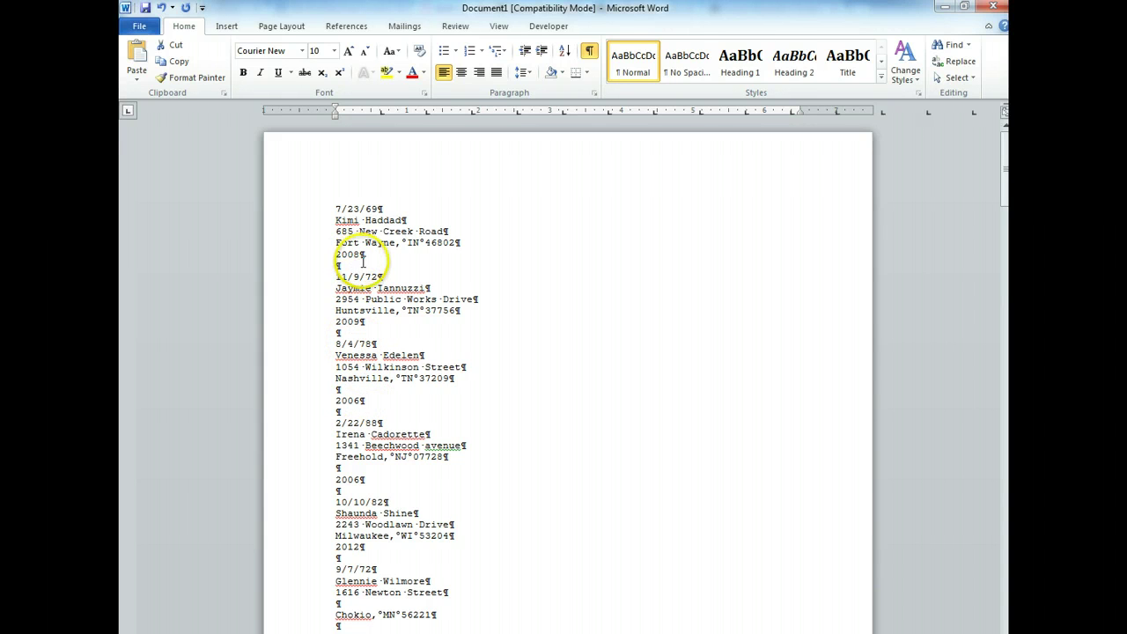
{"action": "left_click_drag", "start_coordinate": [324, 210], "coordinate": [339, 265]}
{"action": "left_click_drag", "start_coordinate": [337, 276], "coordinate": [405, 378]}
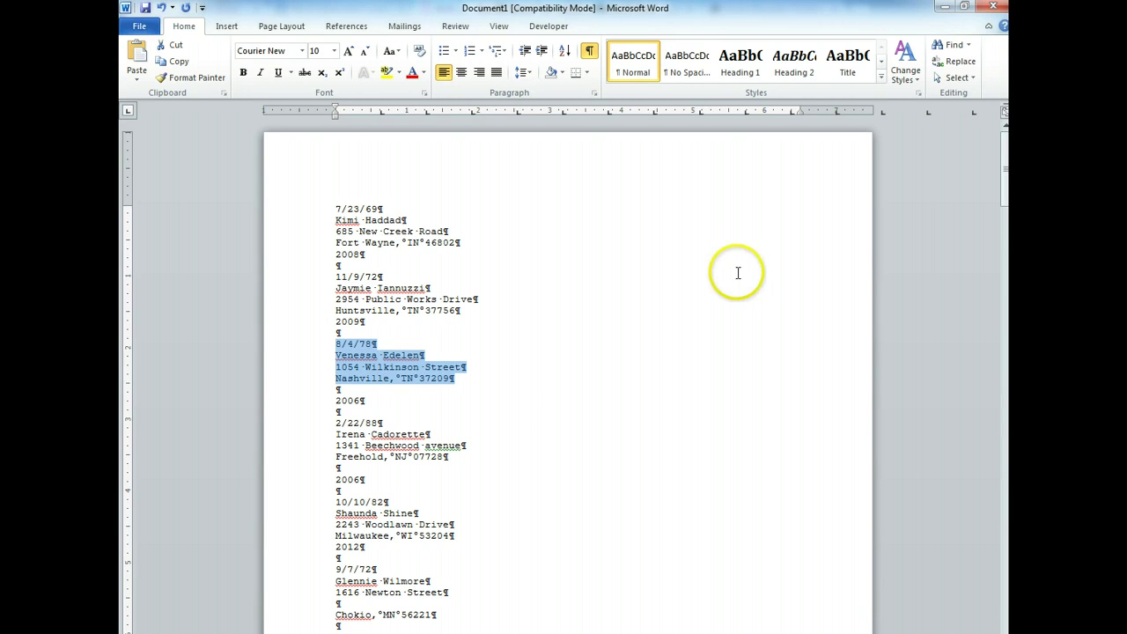
Set Find and Replace to search for two consecutive paragraph marks (^p^p) and replace them with a single one (^p).
{"action": "left_click", "coordinate": [965, 63]}
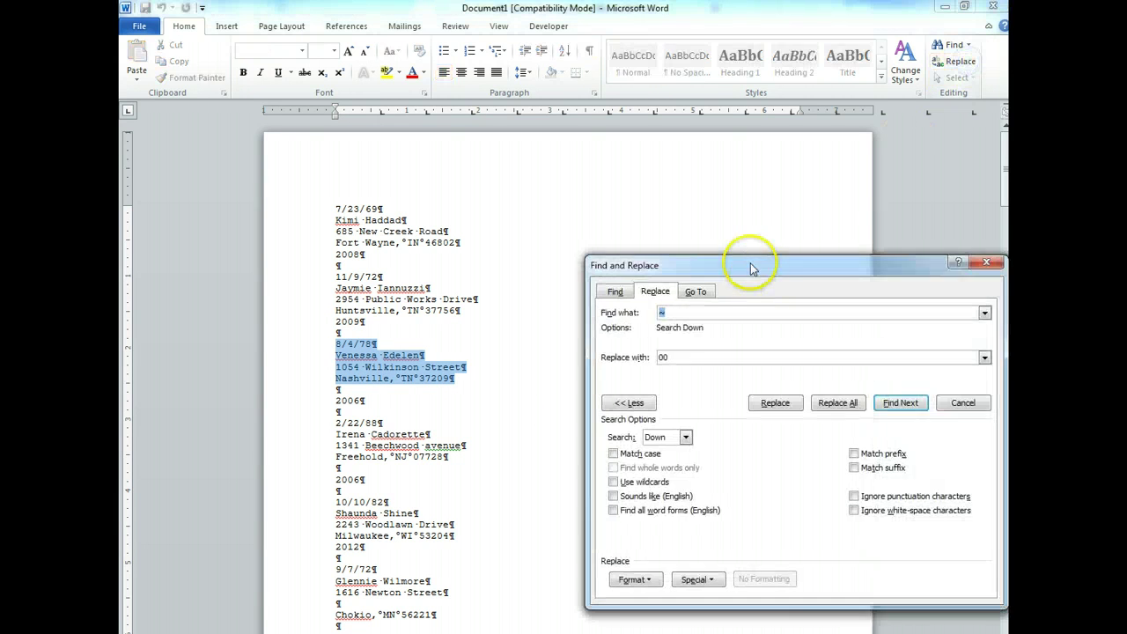
{"action": "left_click_drag", "start_coordinate": [781, 271], "coordinate": [747, 182]}
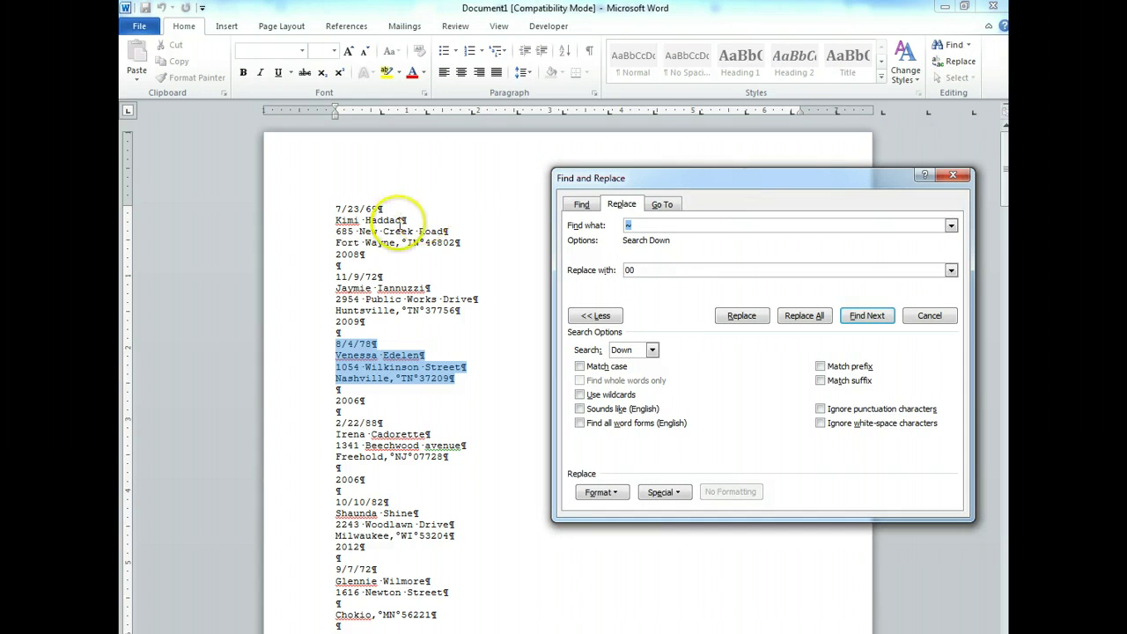
{"action": "left_click", "coordinate": [663, 492]}
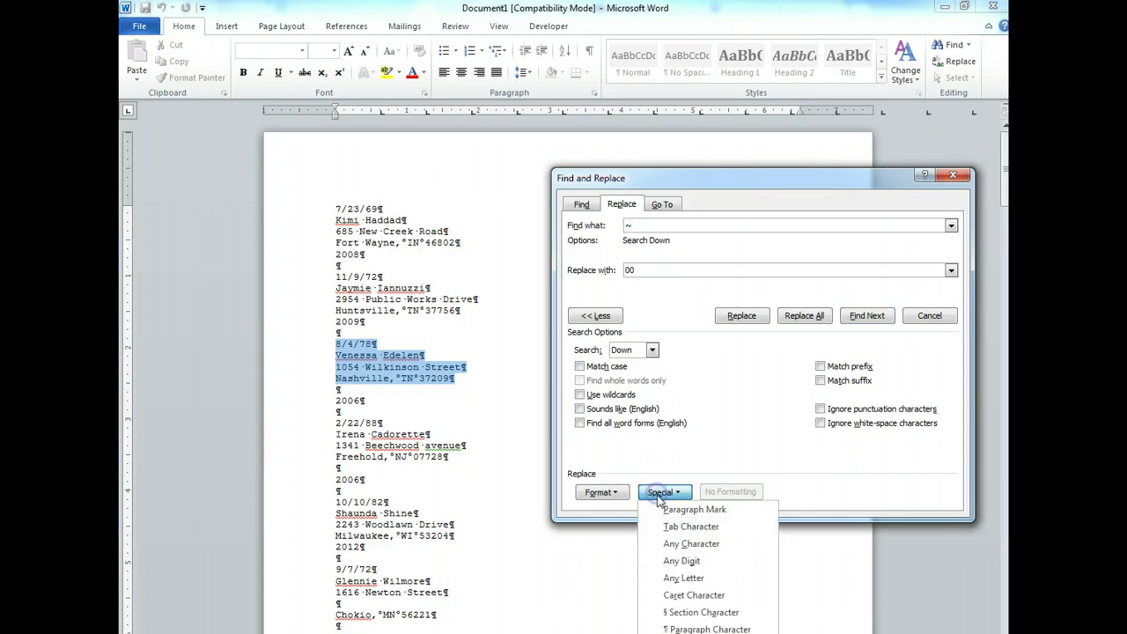
{"action": "left_click", "coordinate": [693, 513]}
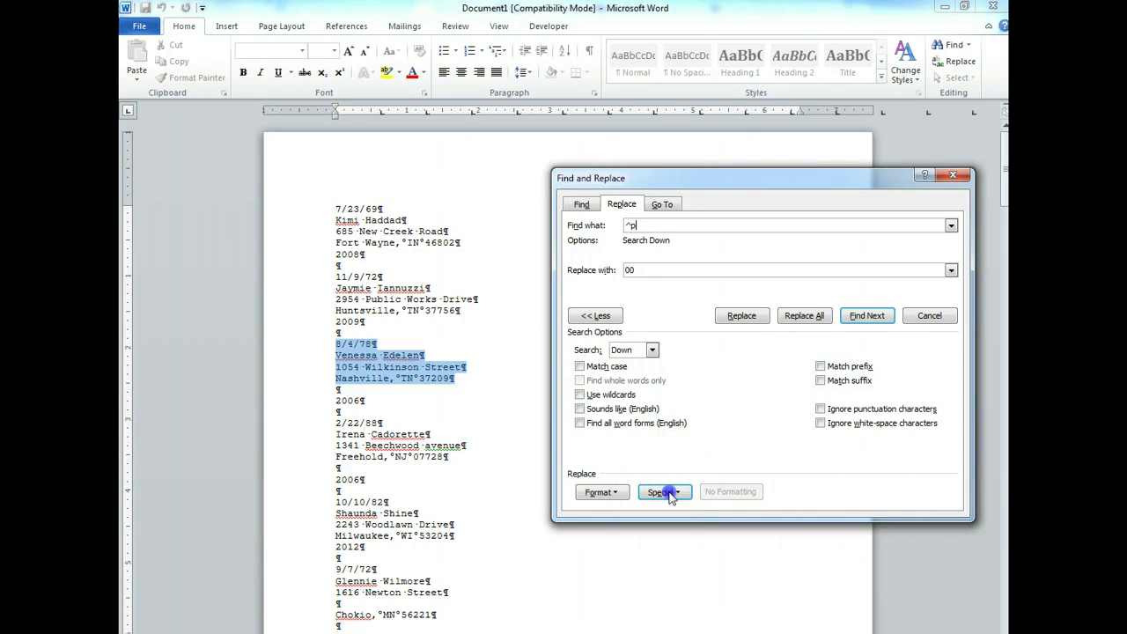
{"action": "left_click", "coordinate": [664, 491]}
{"action": "left_click", "coordinate": [687, 509]}
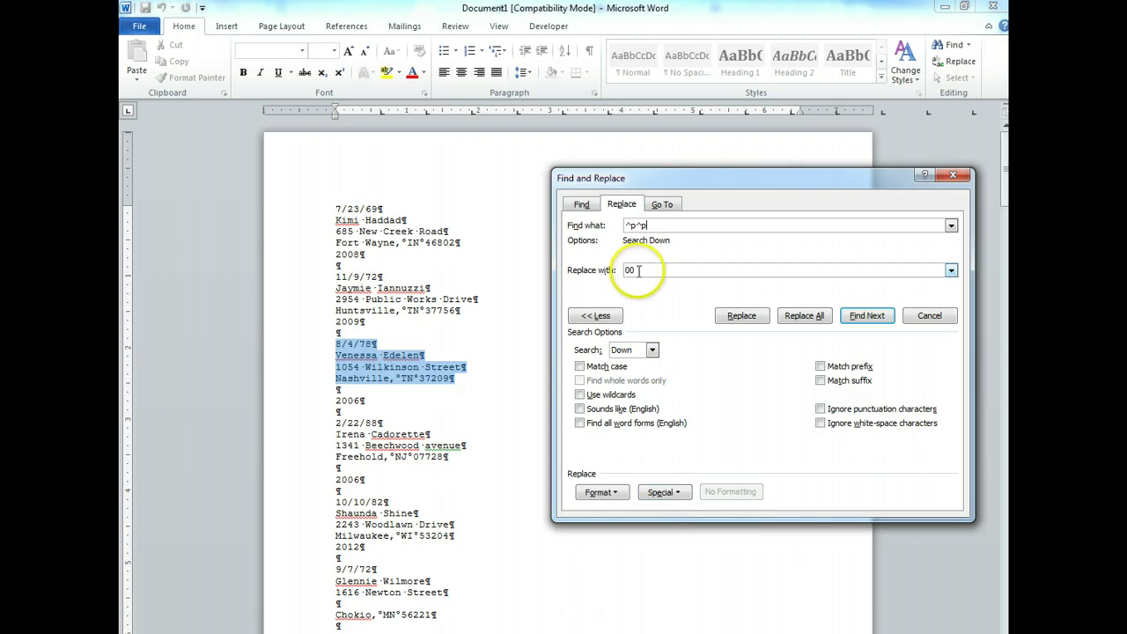
{"action": "left_click_drag", "start_coordinate": [649, 271], "coordinate": [619, 276]}
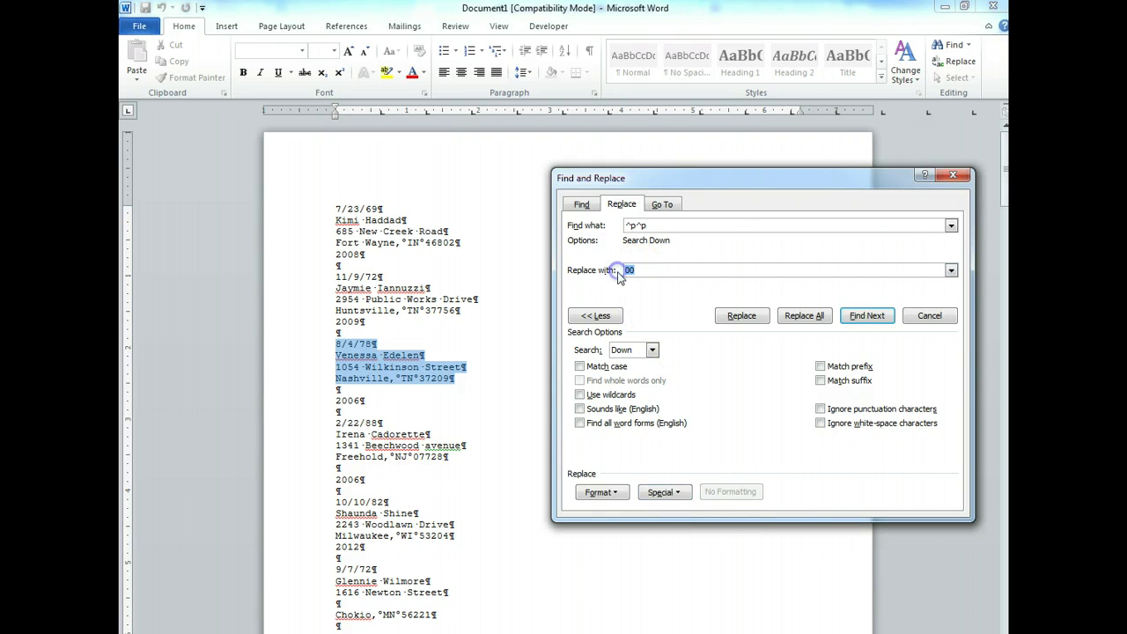
{"action": "left_click", "coordinate": [665, 491]}
{"action": "left_click", "coordinate": [689, 511]}
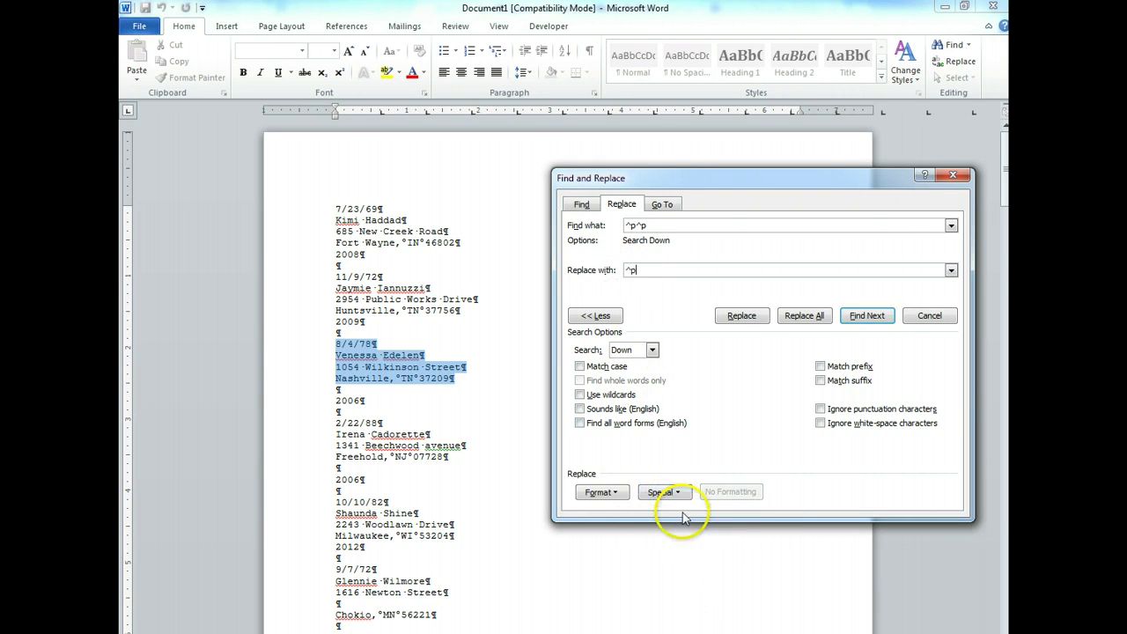
Replace all double paragraph marks, extending the search to the rest of the document and its beginning, and close the dialog.
{"action": "left_click", "coordinate": [804, 316]}
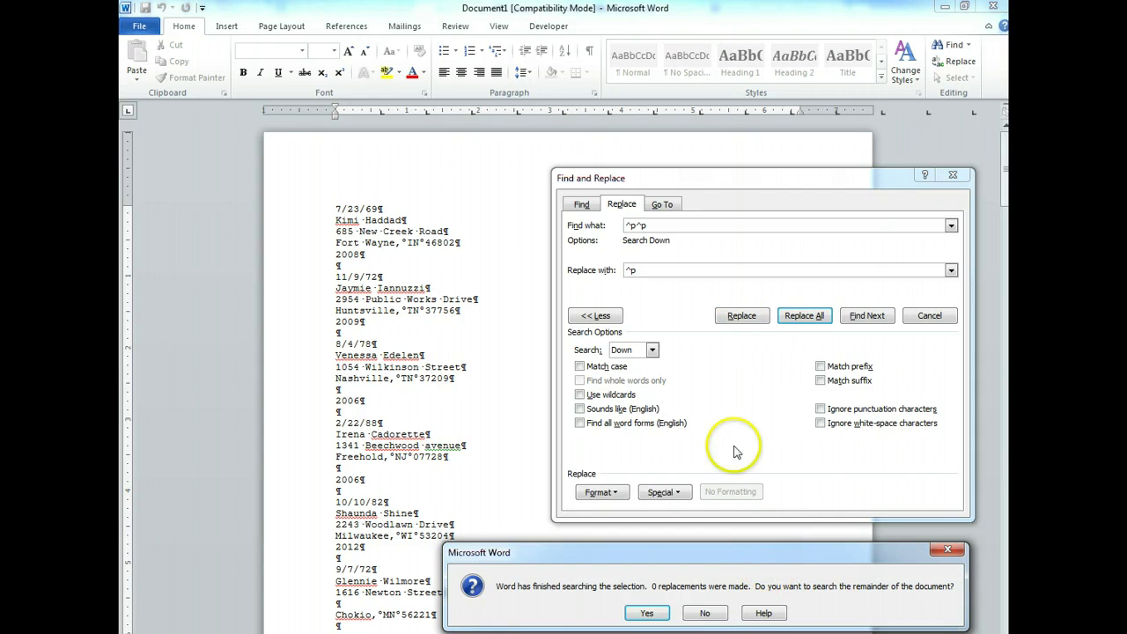
{"action": "left_click", "coordinate": [647, 613]}
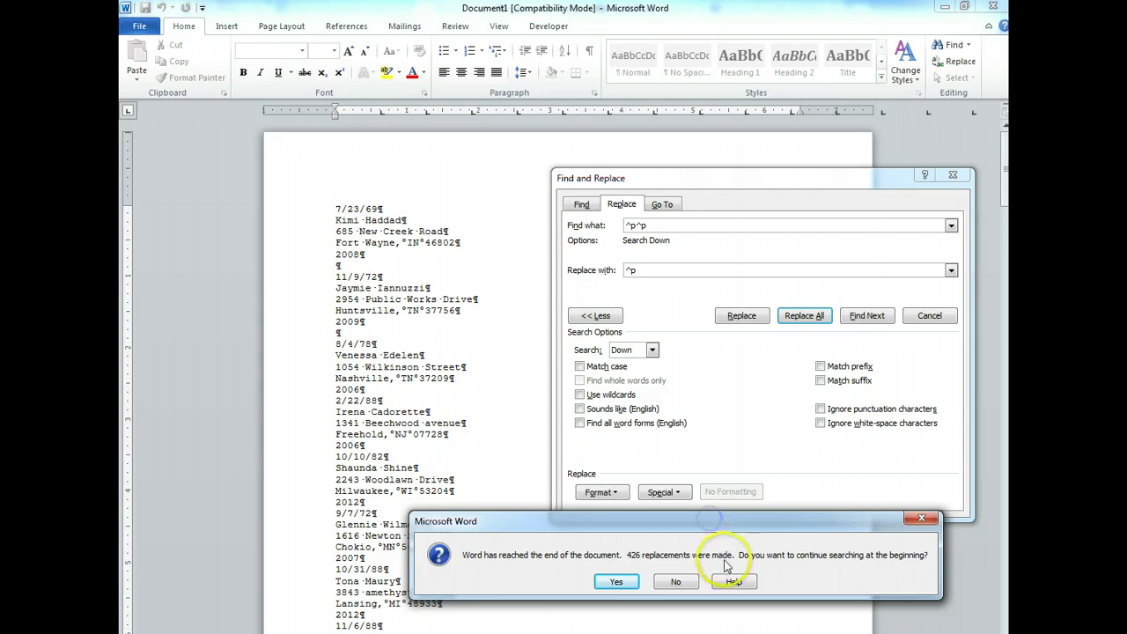
{"action": "left_click", "coordinate": [621, 582]}
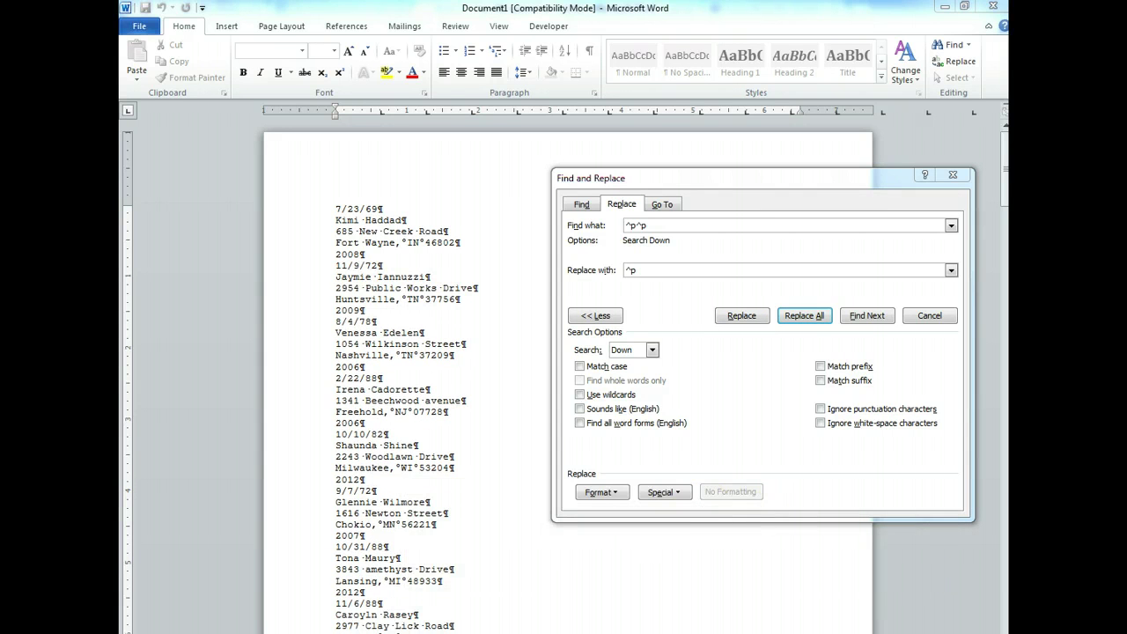
{"action": "left_click", "coordinate": [952, 174]}
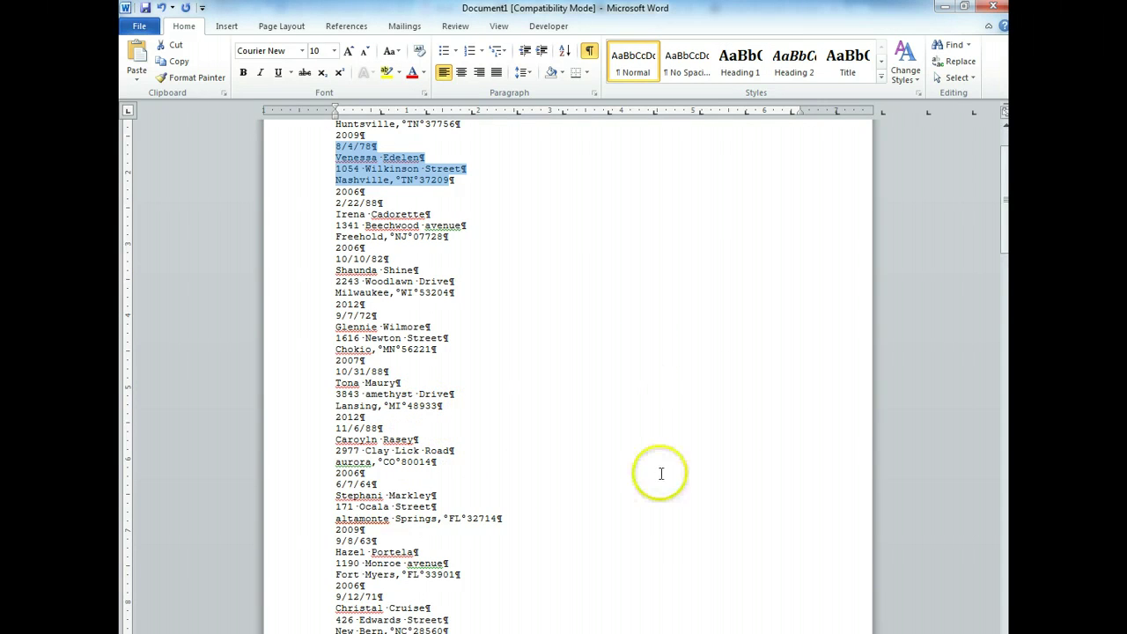
Copy all records from the first date to the last city line and switch to the Excel workbook Acc 386 Speed Trial #1 Complete.
{"action": "scroll", "coordinate": [640, 473], "scroll_direction": "up", "scroll_amount": 4}
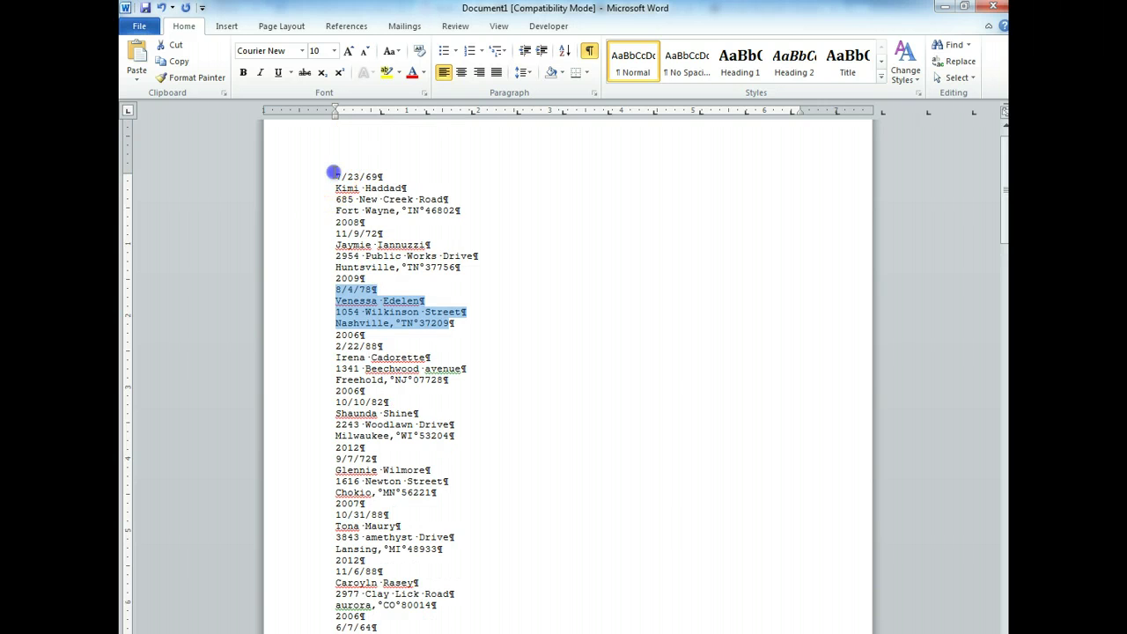
{"action": "left_click_drag", "start_coordinate": [327, 169], "coordinate": [128, 608]}
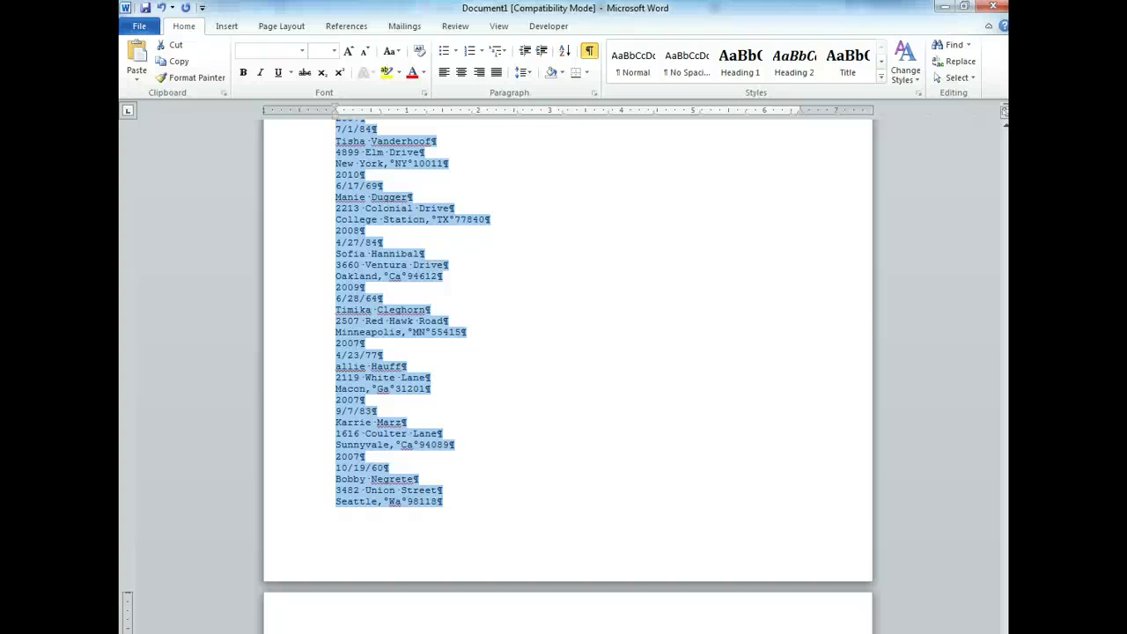
{"action": "key", "text": "alt+Tab"}
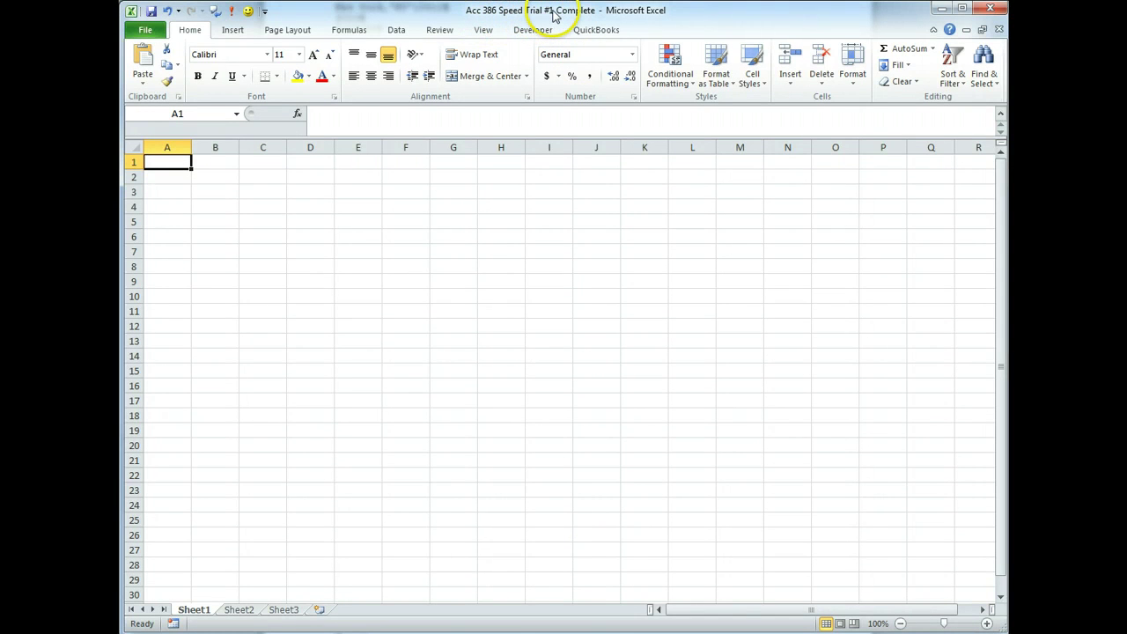
Paste the records at A1 of Sheet1 matching the destination formatting, widen column A to fit the dates, and inspect A1's full date.
{"action": "right_click", "coordinate": [169, 161]}
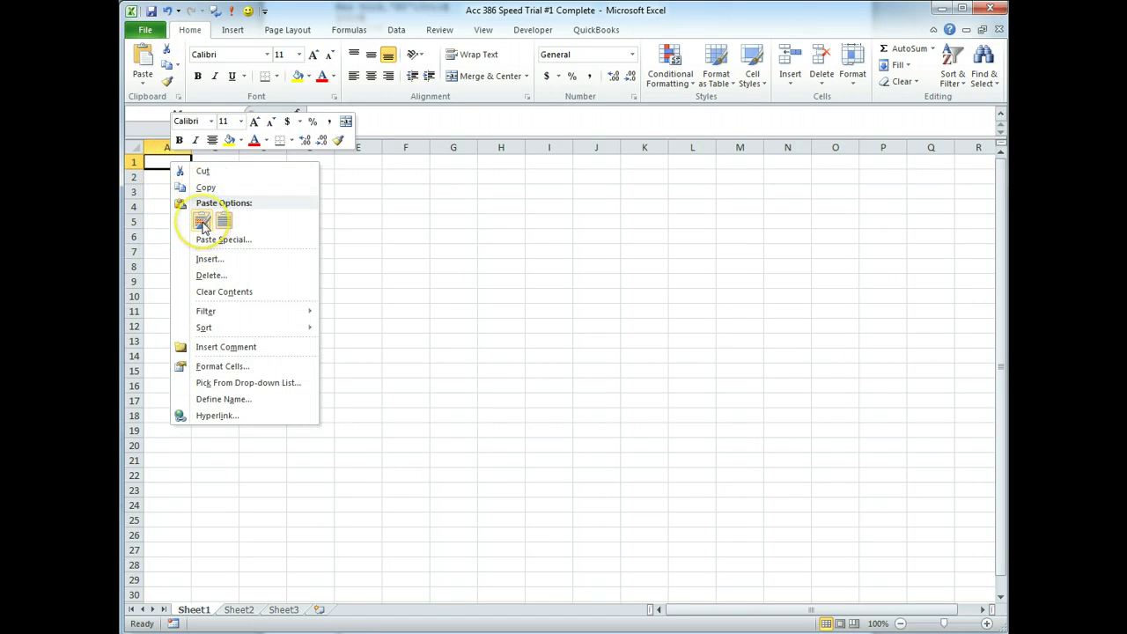
{"action": "left_click", "coordinate": [203, 221]}
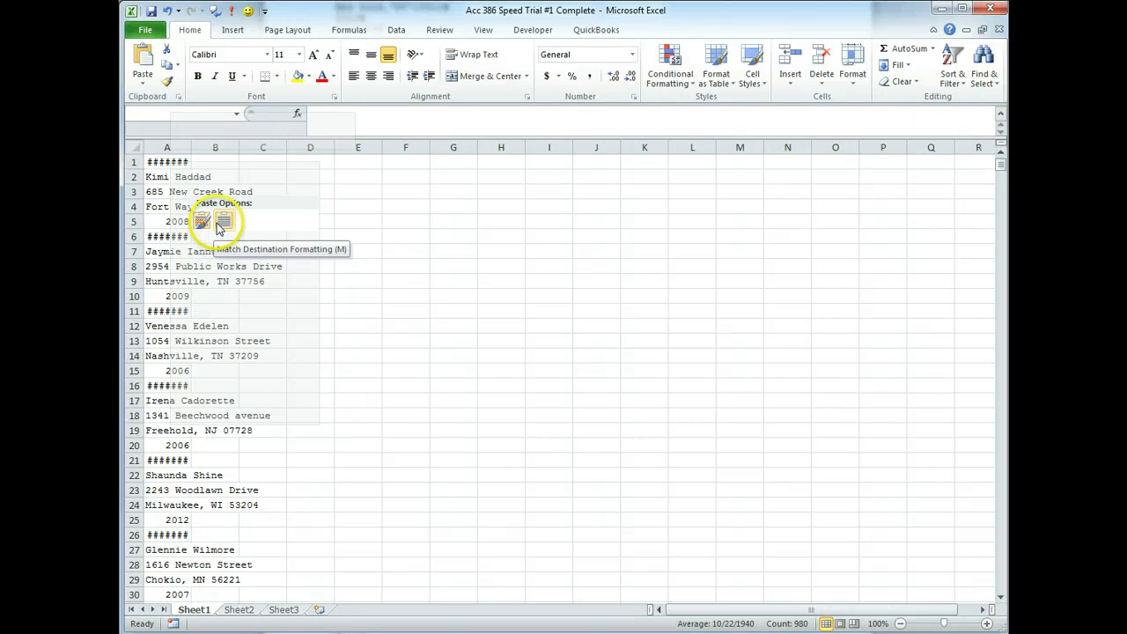
{"action": "left_click", "coordinate": [224, 222]}
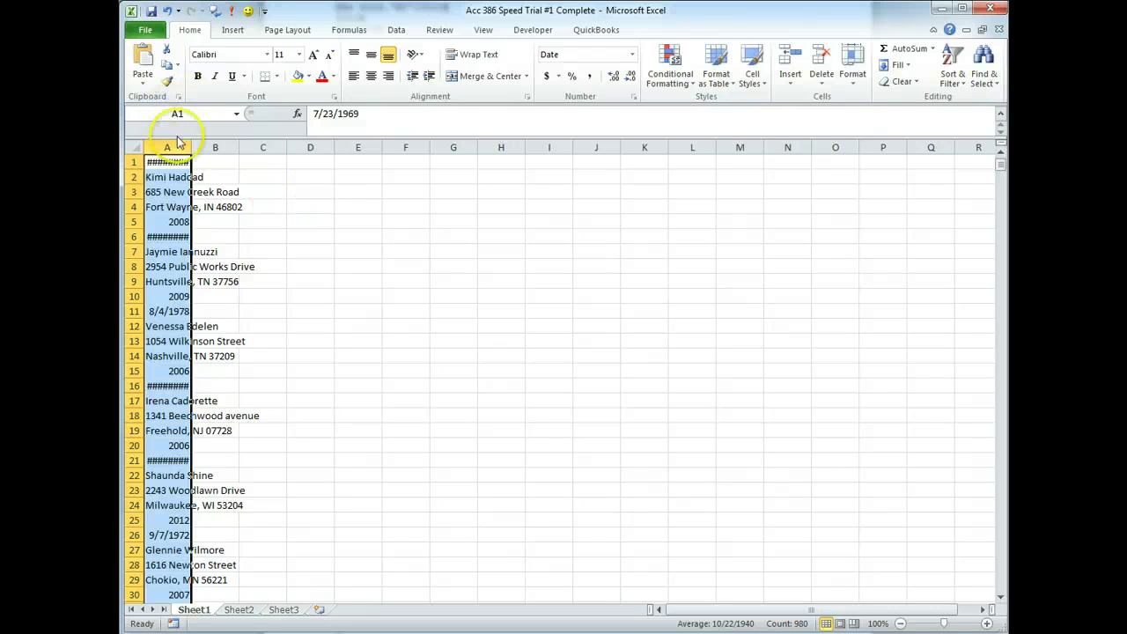
{"action": "left_click_drag", "start_coordinate": [194, 146], "coordinate": [231, 148]}
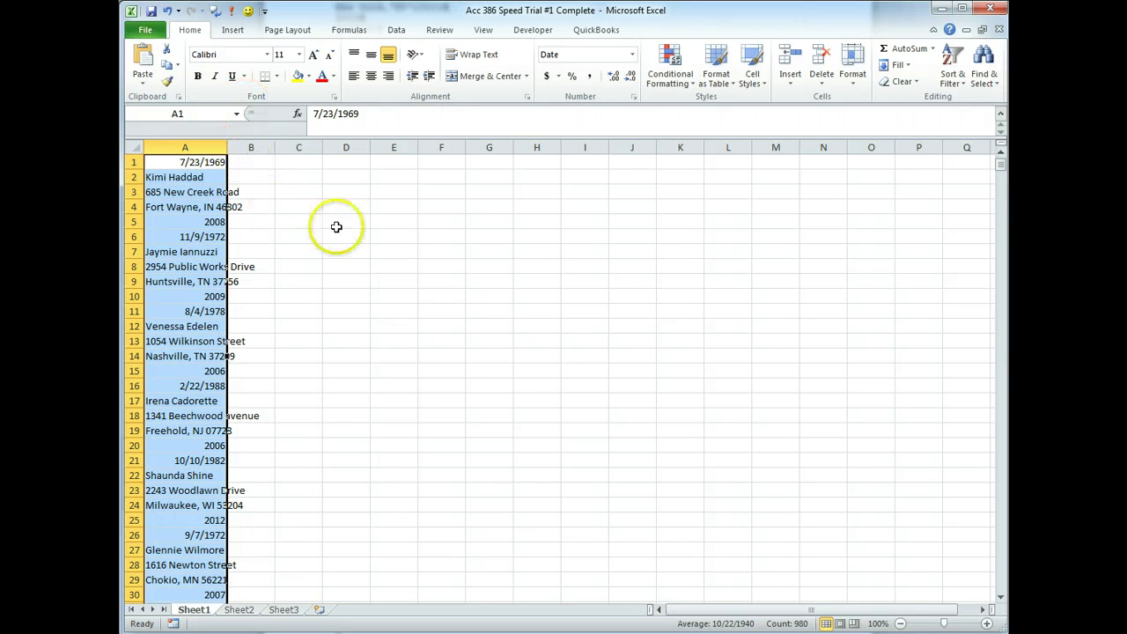
{"action": "left_click_drag", "start_coordinate": [361, 115], "coordinate": [294, 113]}
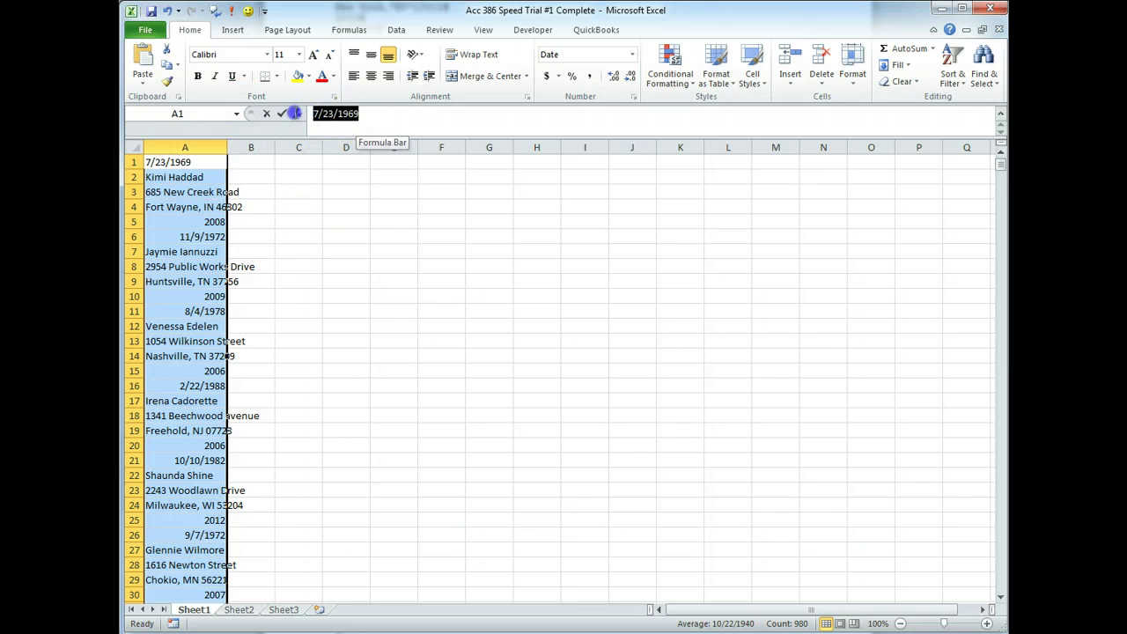
Enter =PROPER(A1) in B1 and fill the formula down column B for all the records.
{"action": "left_click", "coordinate": [261, 163]}
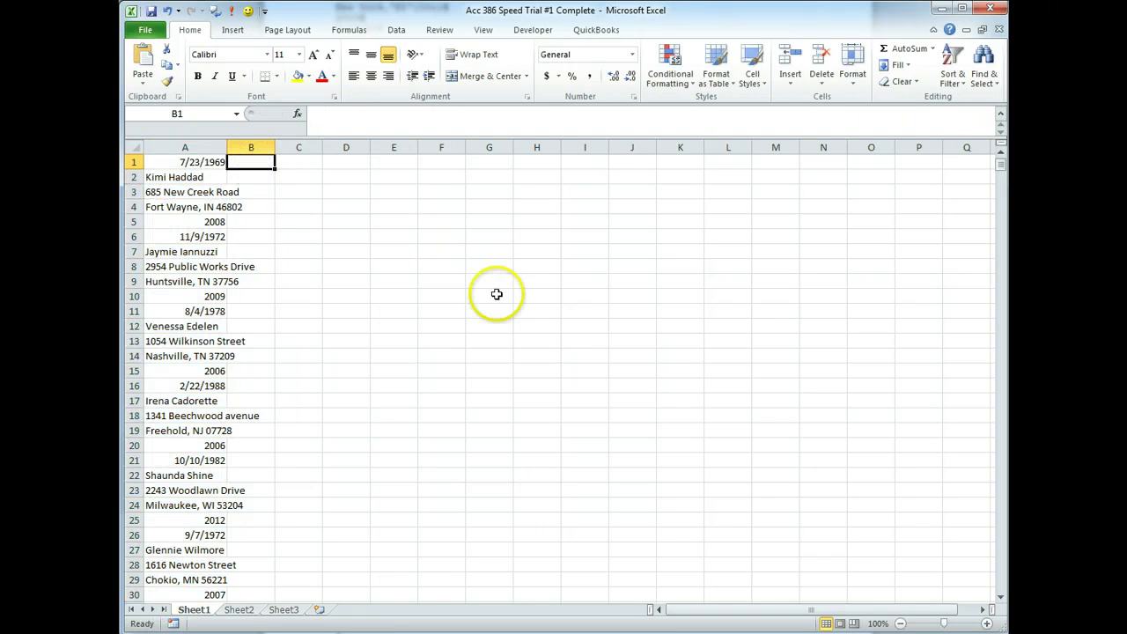
{"action": "type", "text": "=proper"}
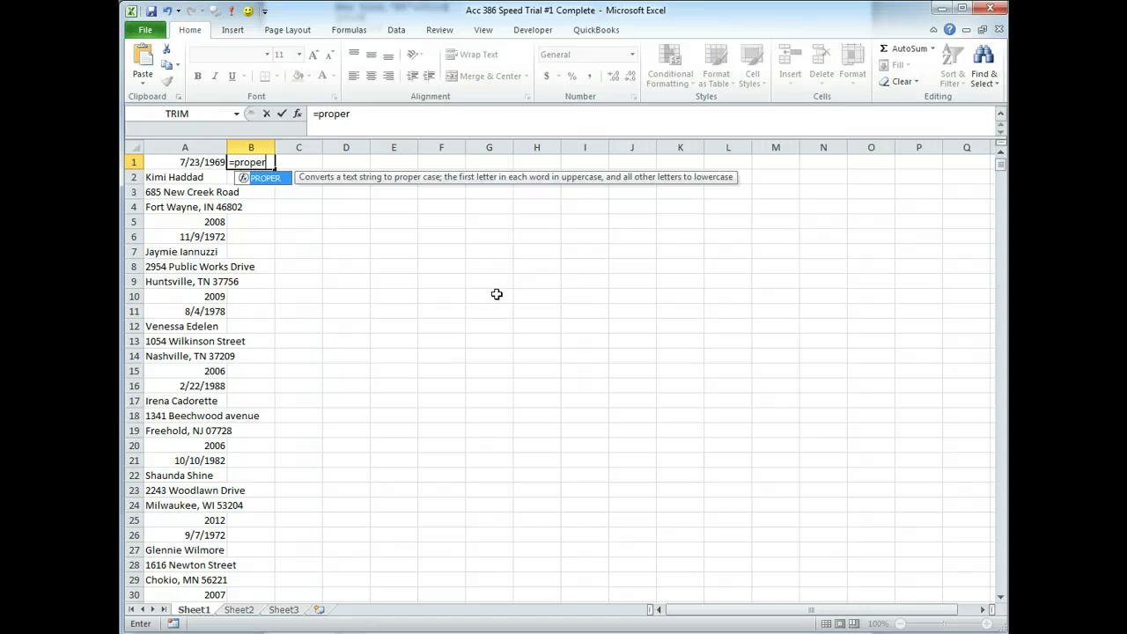
{"action": "type", "text": "("}
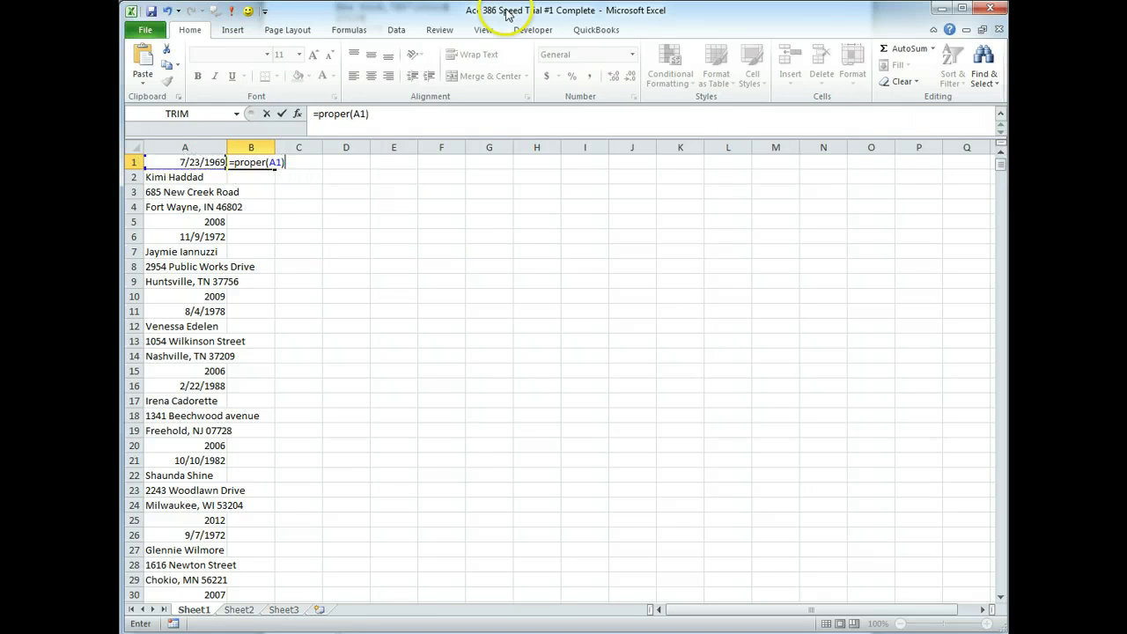
{"action": "key", "text": "Return"}
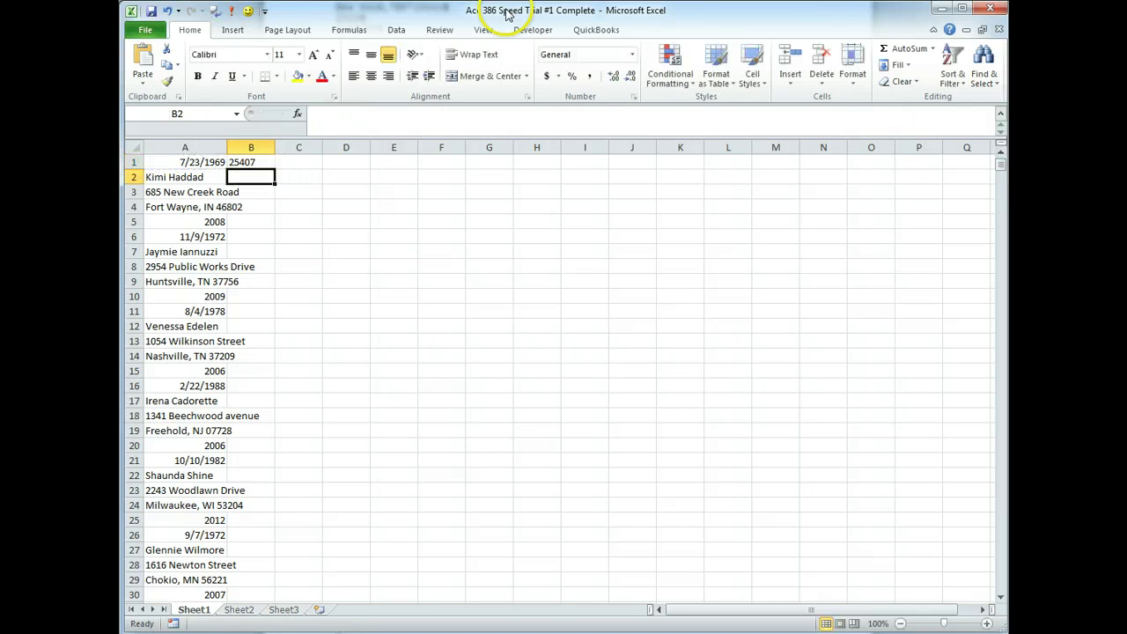
{"action": "left_click", "coordinate": [259, 164]}
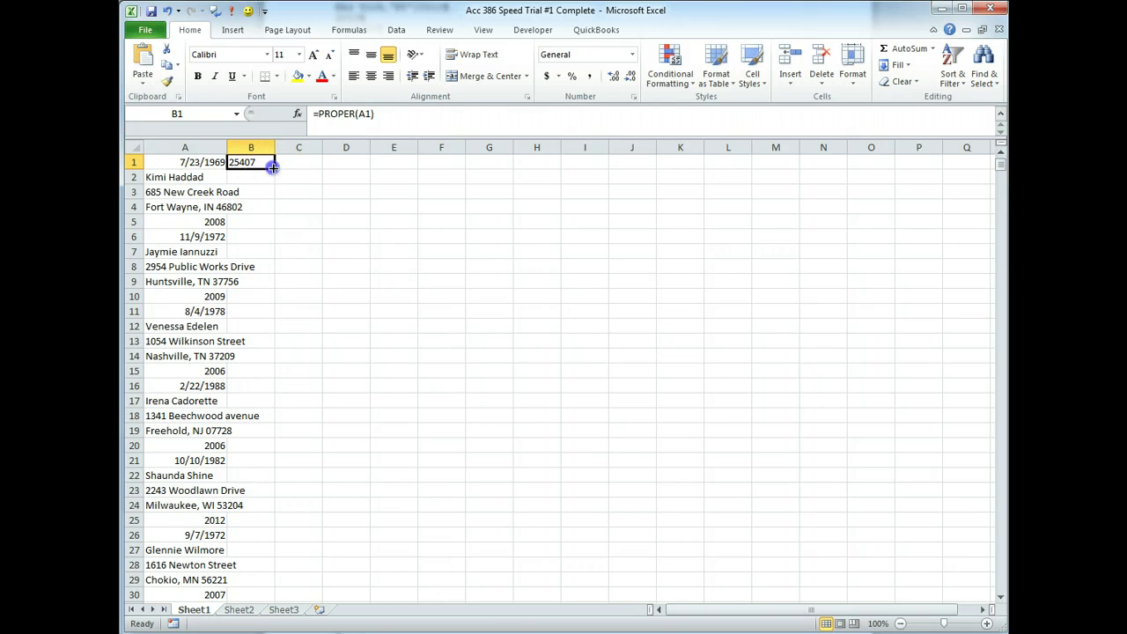
{"action": "double_click", "coordinate": [272, 167]}
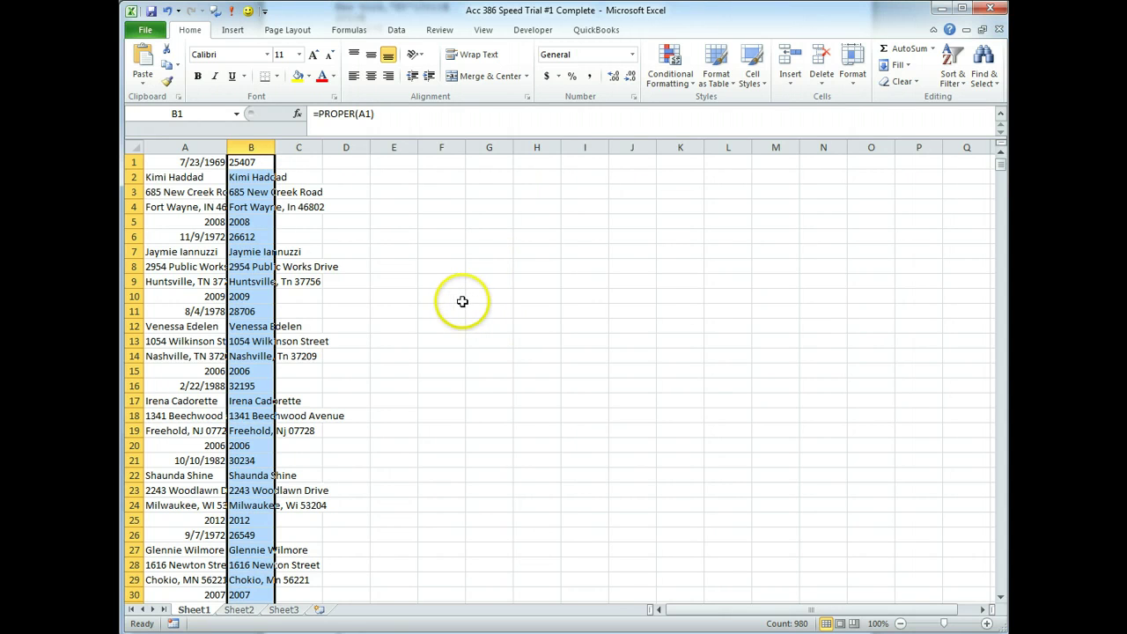
{"action": "right_click", "coordinate": [252, 166]}
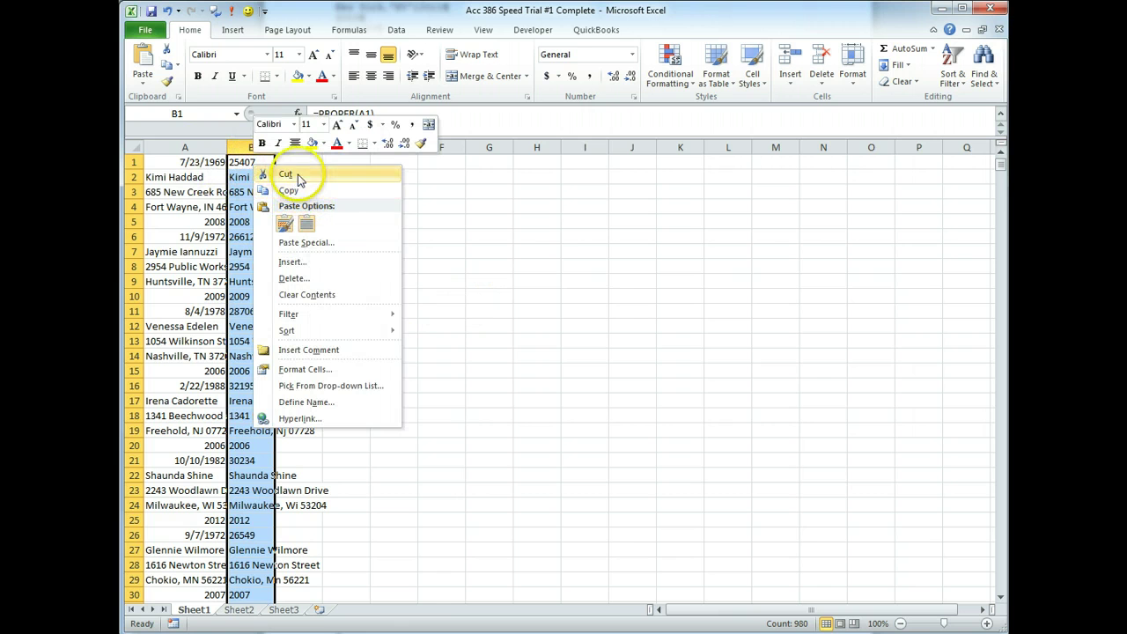
{"action": "left_click", "coordinate": [297, 176]}
{"action": "right_click", "coordinate": [180, 162]}
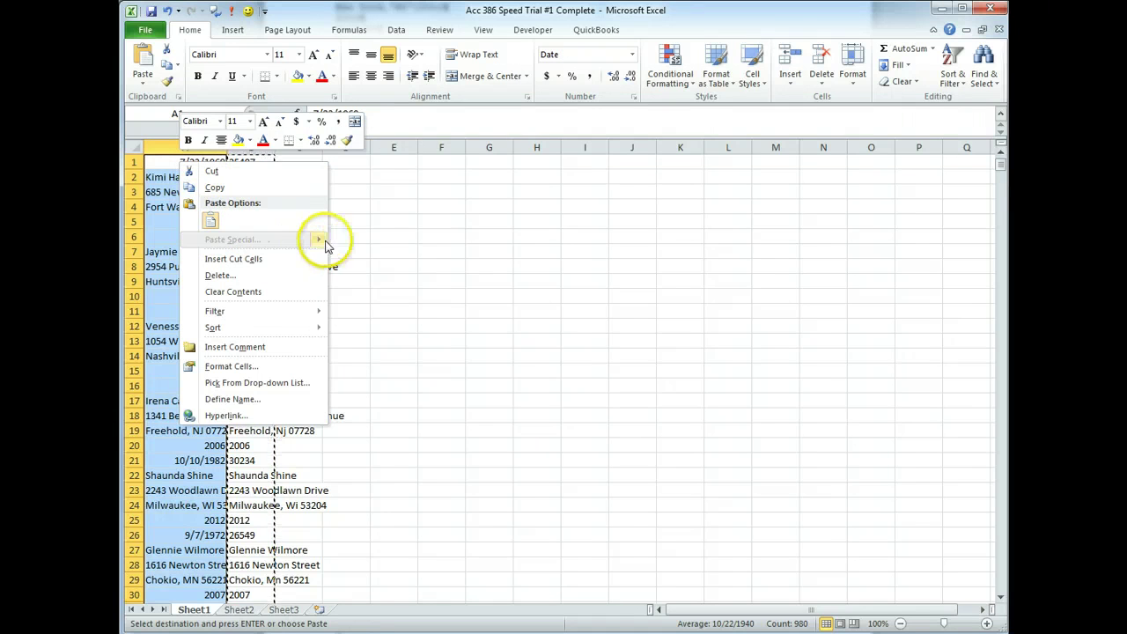
{"action": "mouse_move", "coordinate": [322, 247]}
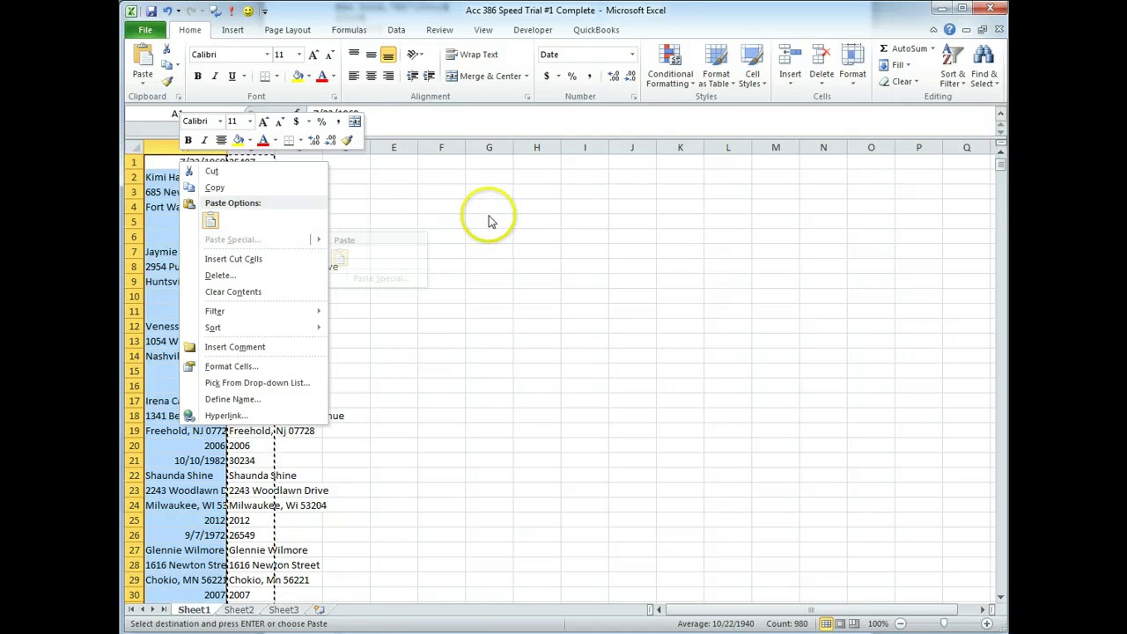
{"action": "left_click", "coordinate": [440, 211]}
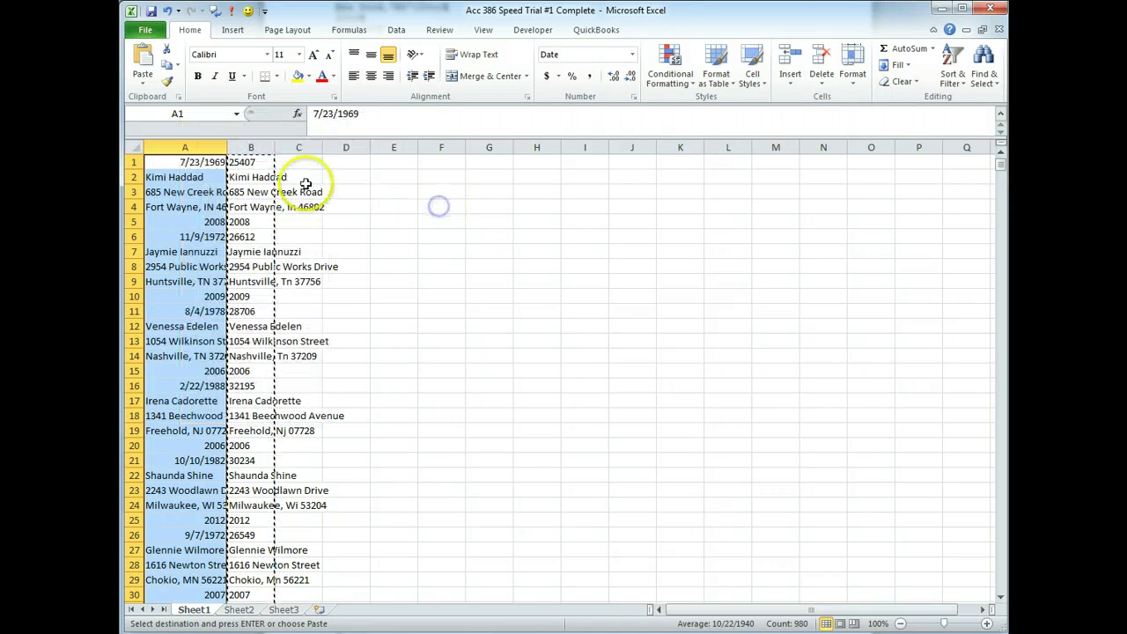
Copy B1, paste only its value over A1, and compare the contents of the two cells.
{"action": "right_click", "coordinate": [248, 163]}
{"action": "left_click", "coordinate": [289, 192]}
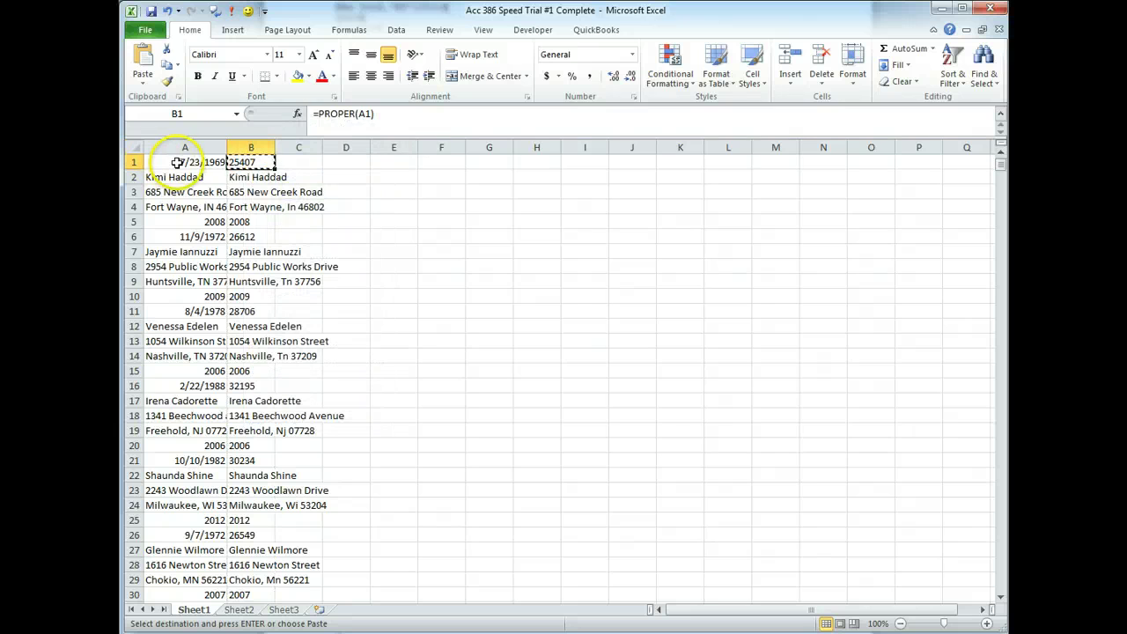
{"action": "left_click", "coordinate": [177, 163]}
{"action": "right_click", "coordinate": [179, 167]}
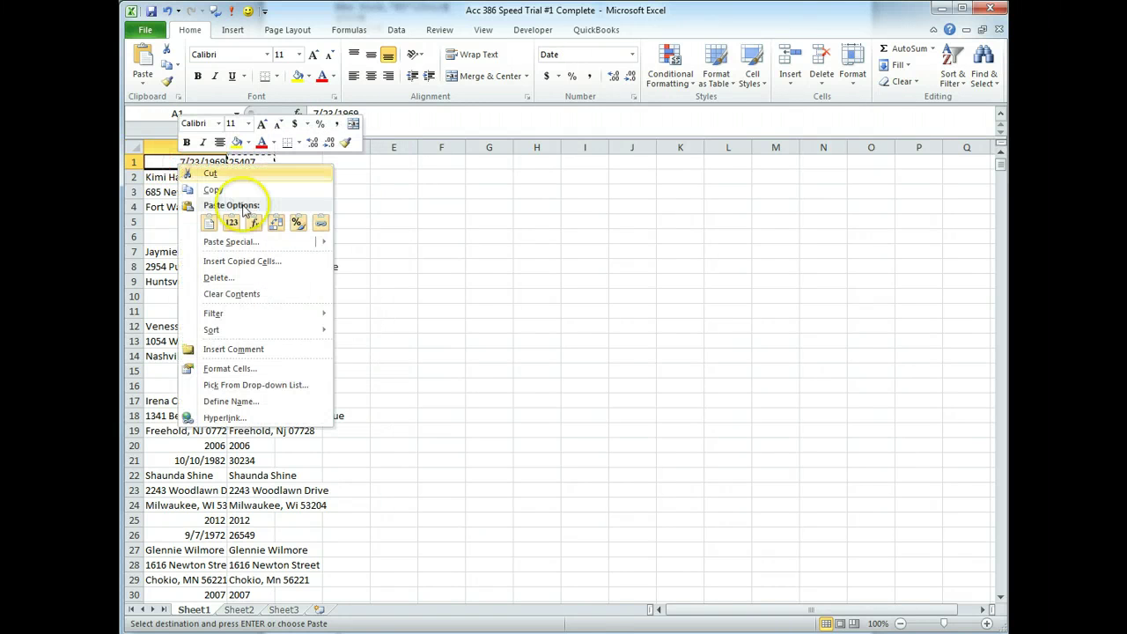
{"action": "left_click", "coordinate": [232, 224]}
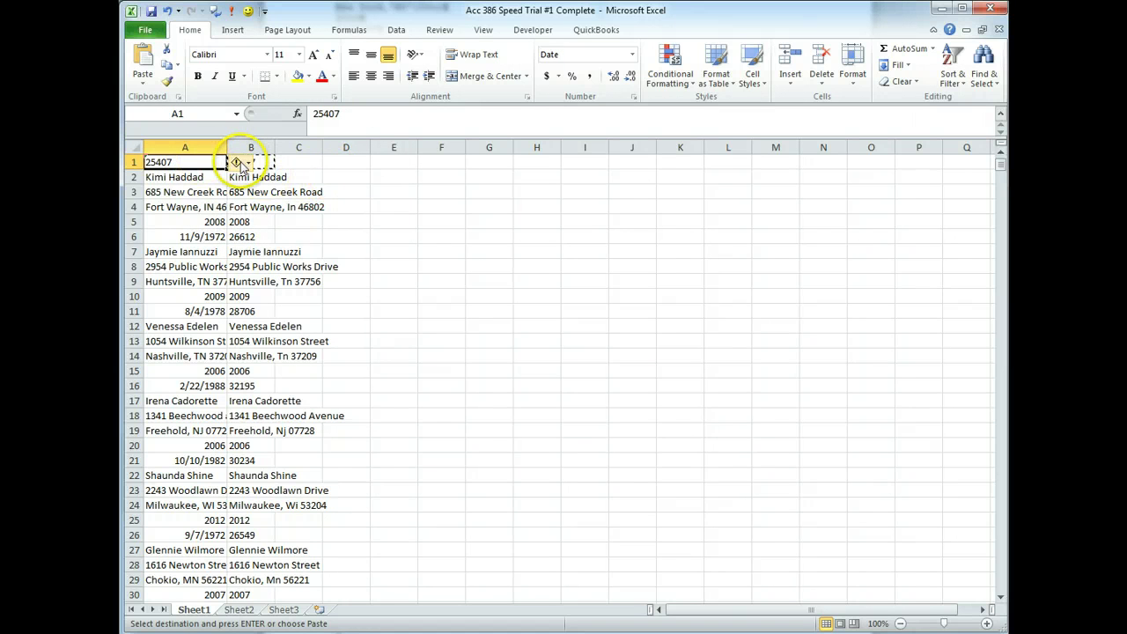
{"action": "left_click", "coordinate": [297, 160]}
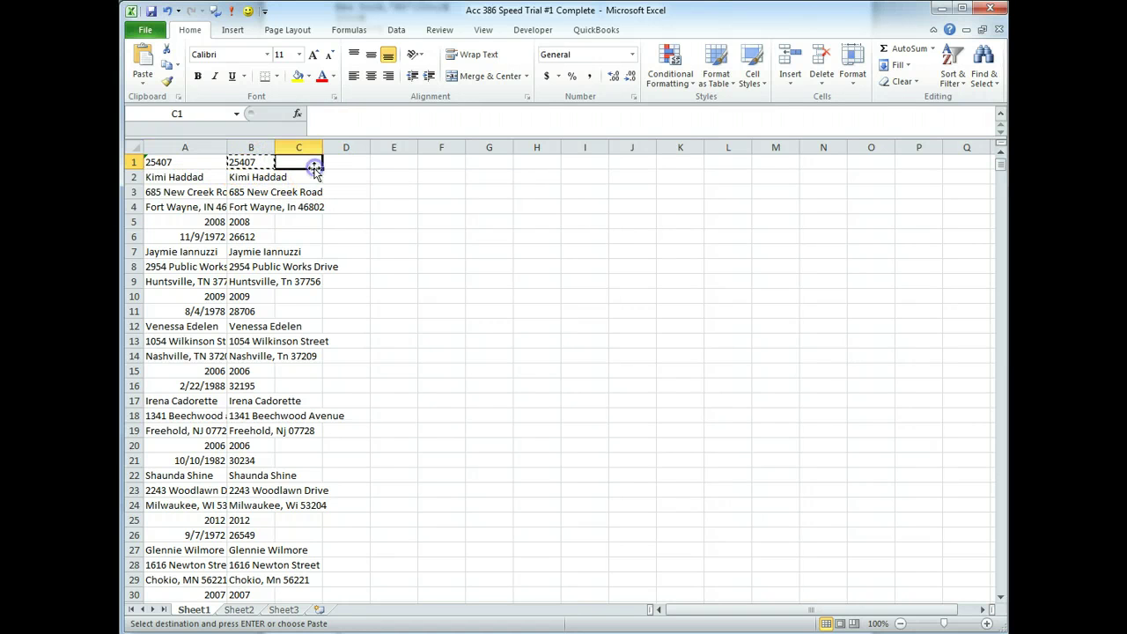
{"action": "left_click", "coordinate": [239, 162]}
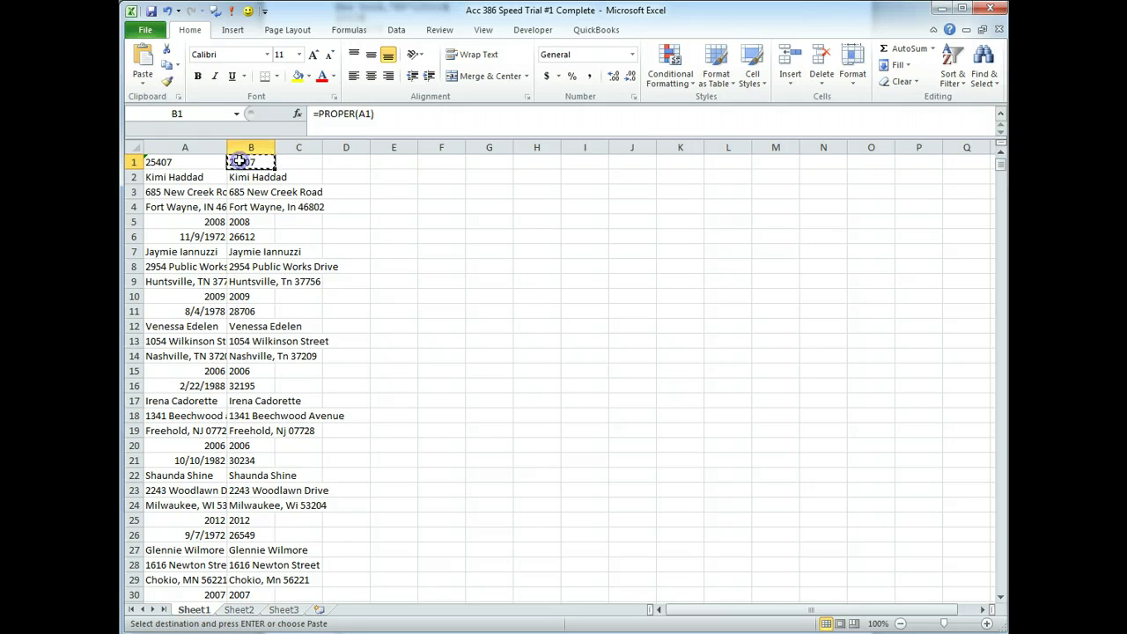
{"action": "left_click", "coordinate": [186, 162]}
{"action": "left_click", "coordinate": [261, 167]}
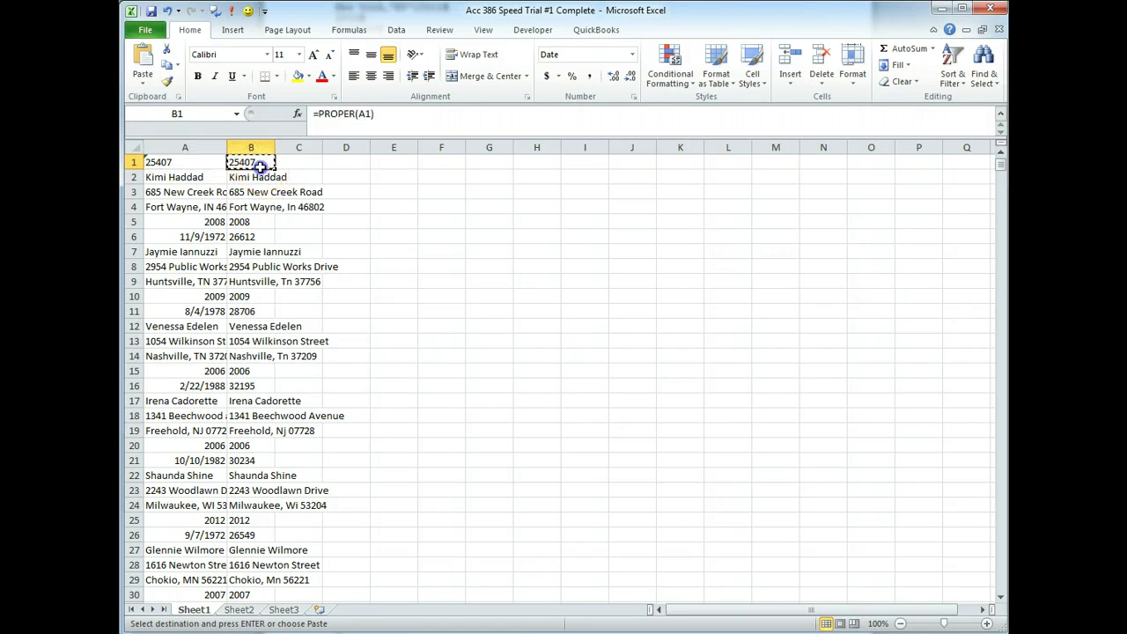
Clear the PROPER formulas from B1:B980, leaving column B empty beside the records.
{"action": "key", "text": "Escape"}
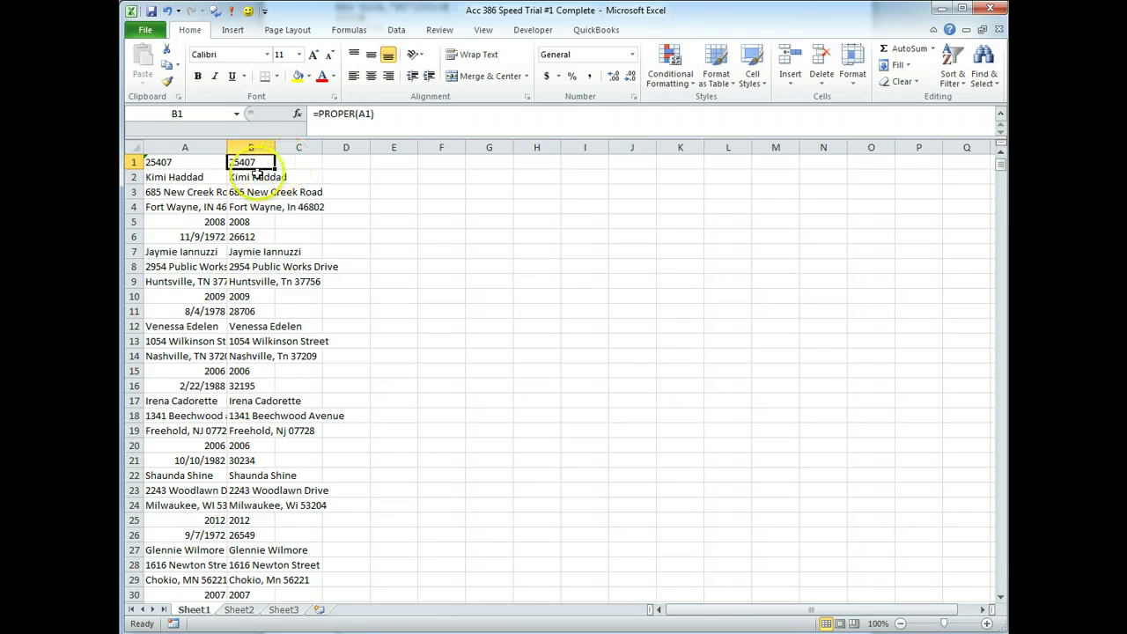
{"action": "key", "text": "shift+Down"}
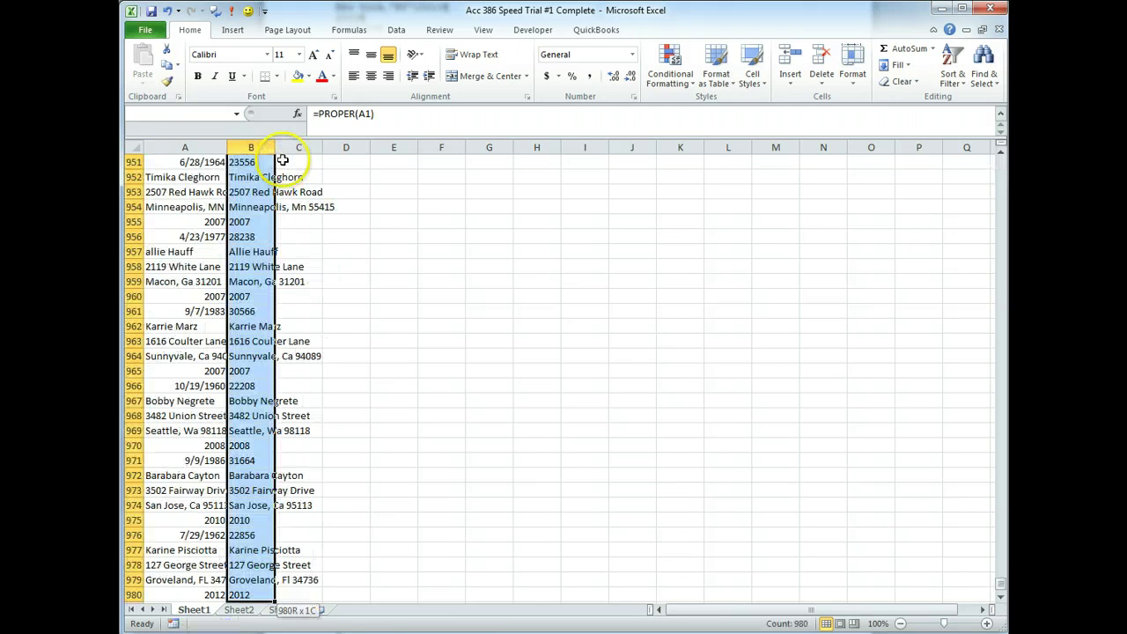
{"action": "right_click", "coordinate": [258, 231]}
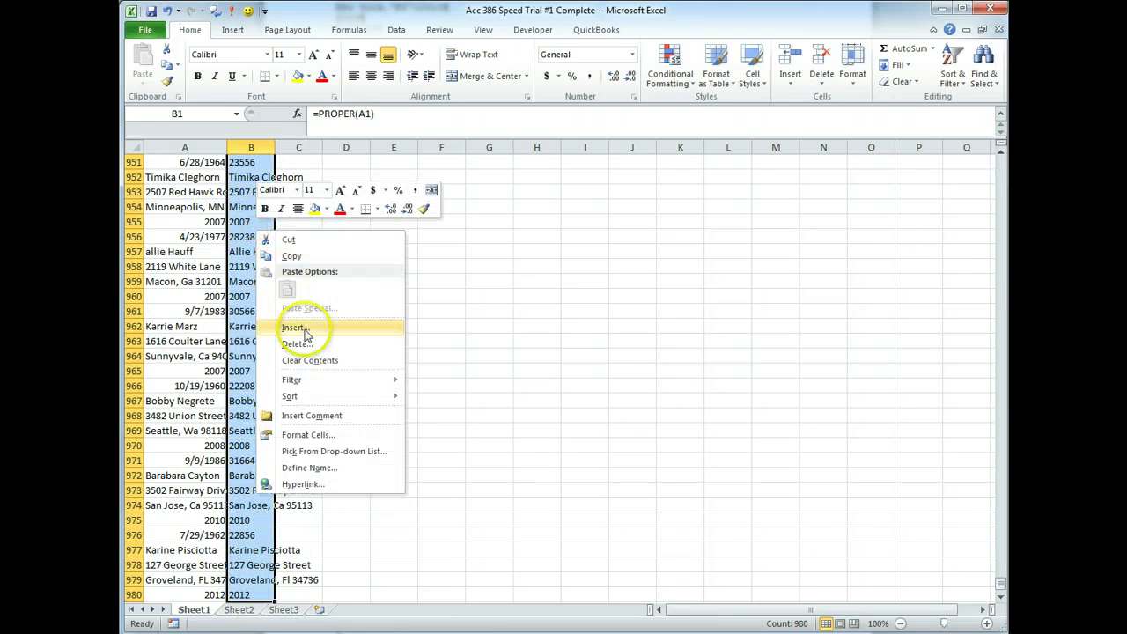
{"action": "left_click", "coordinate": [318, 361]}
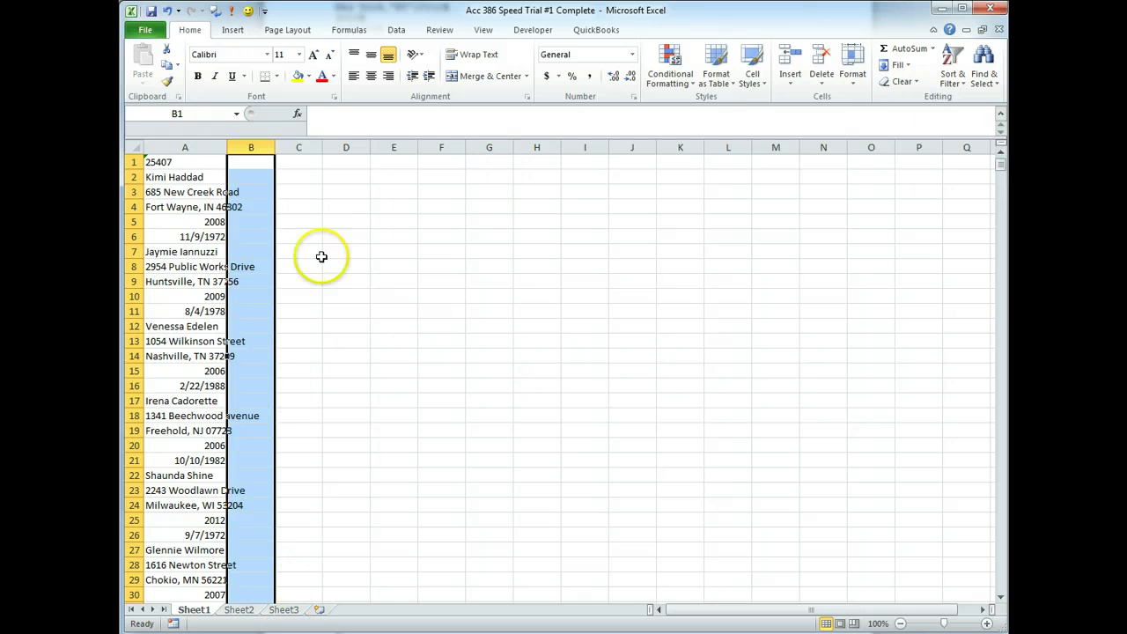
Check the error options for the text-stored number in A1 and try to apply the Short Date format to it.
{"action": "left_click", "coordinate": [547, 32]}
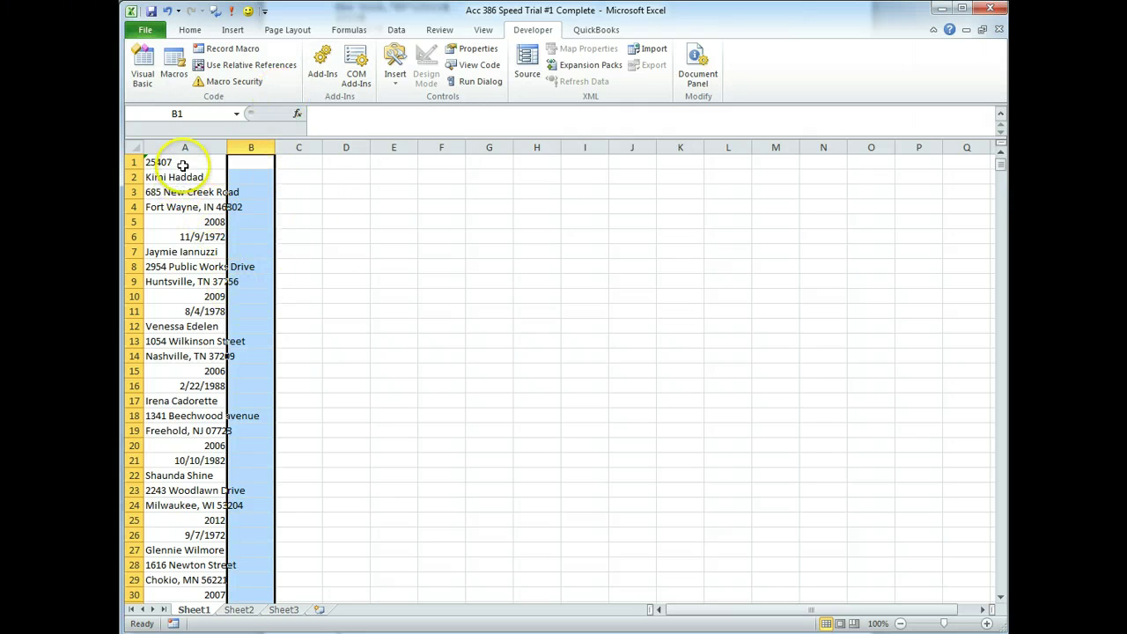
{"action": "left_click", "coordinate": [154, 162]}
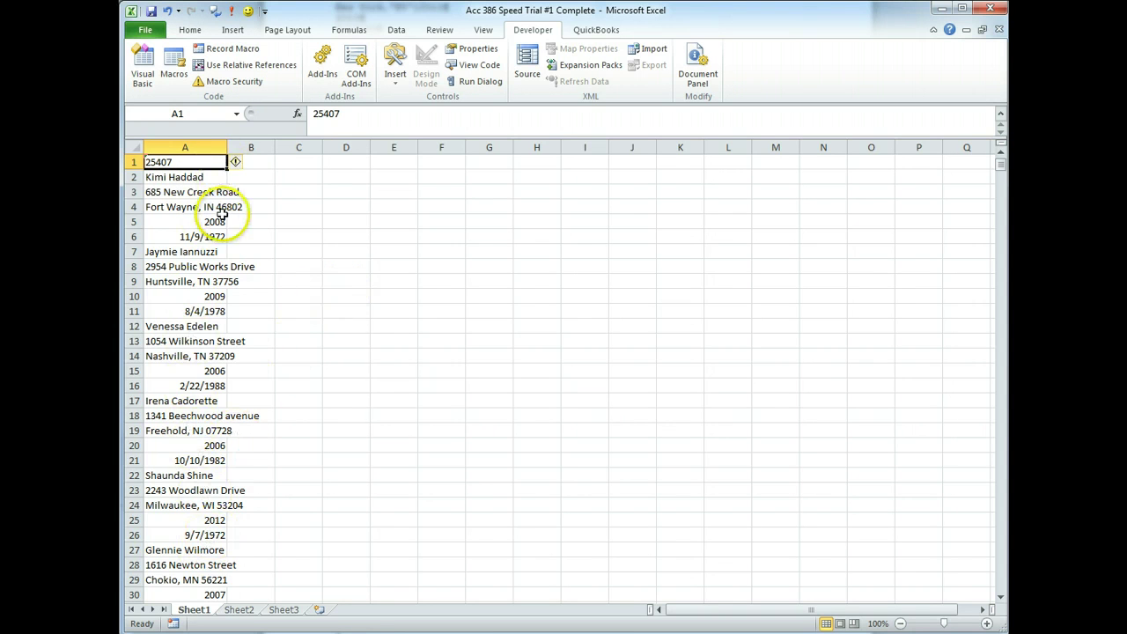
{"action": "left_click", "coordinate": [236, 164]}
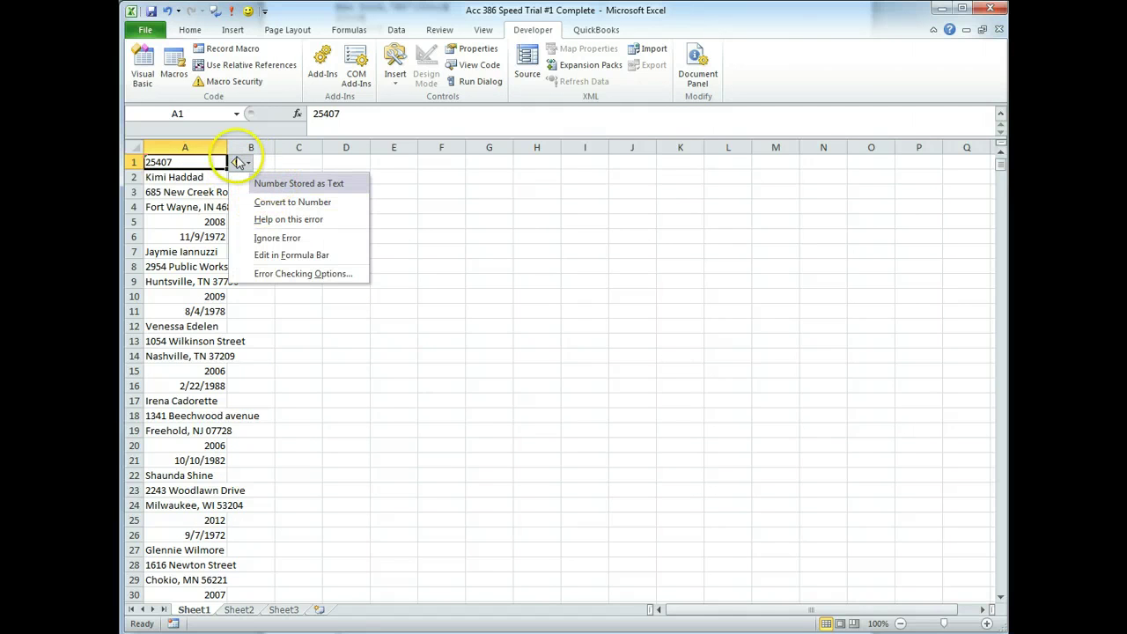
{"action": "left_click", "coordinate": [248, 162]}
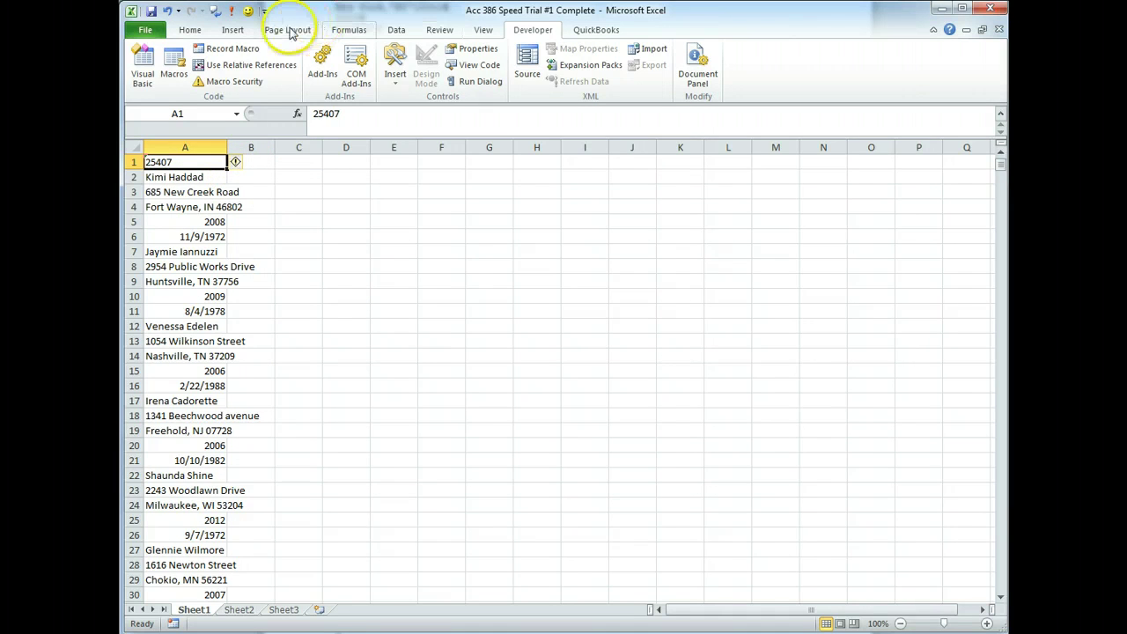
{"action": "left_click", "coordinate": [191, 30]}
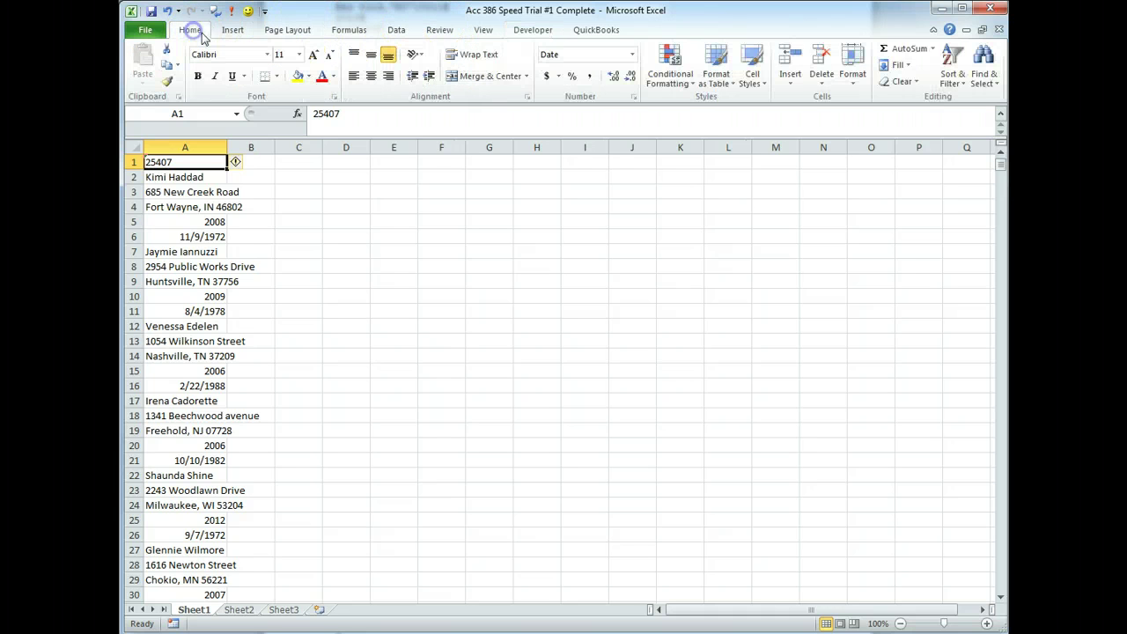
{"action": "left_click", "coordinate": [632, 55]}
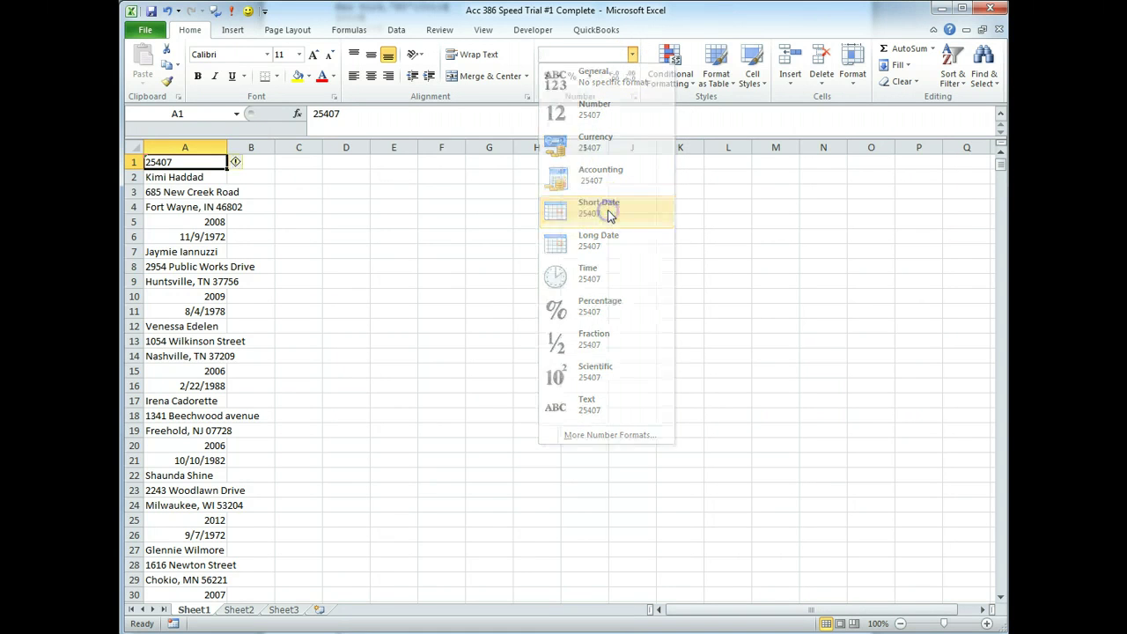
{"action": "key", "text": "Escape"}
{"action": "left_click", "coordinate": [488, 221]}
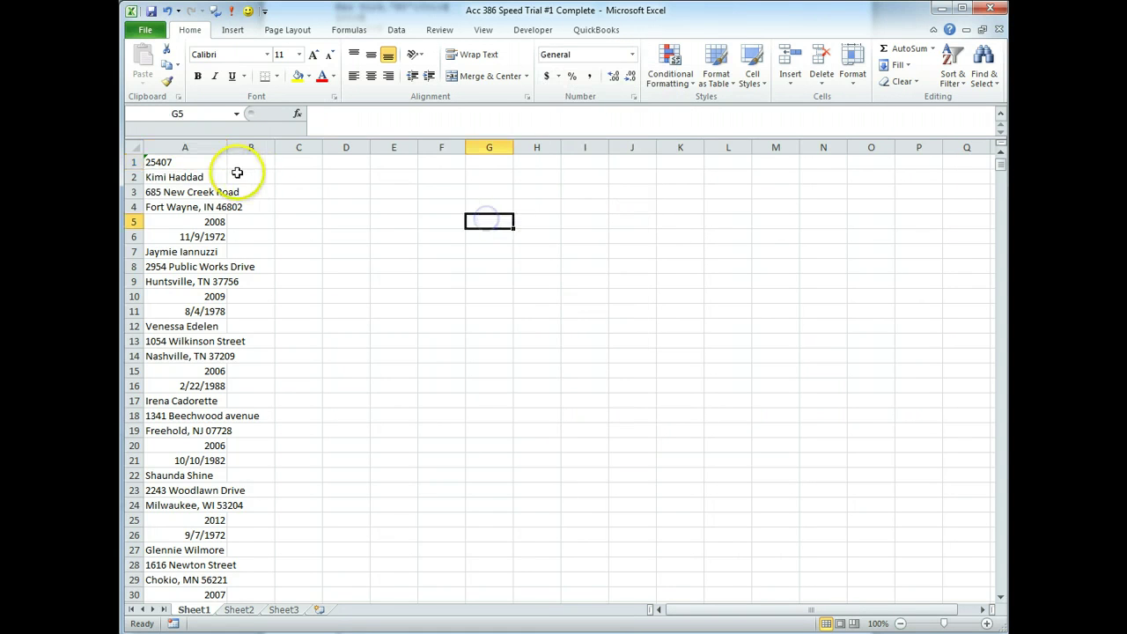
{"action": "left_click", "coordinate": [160, 237]}
{"action": "left_click", "coordinate": [179, 162]}
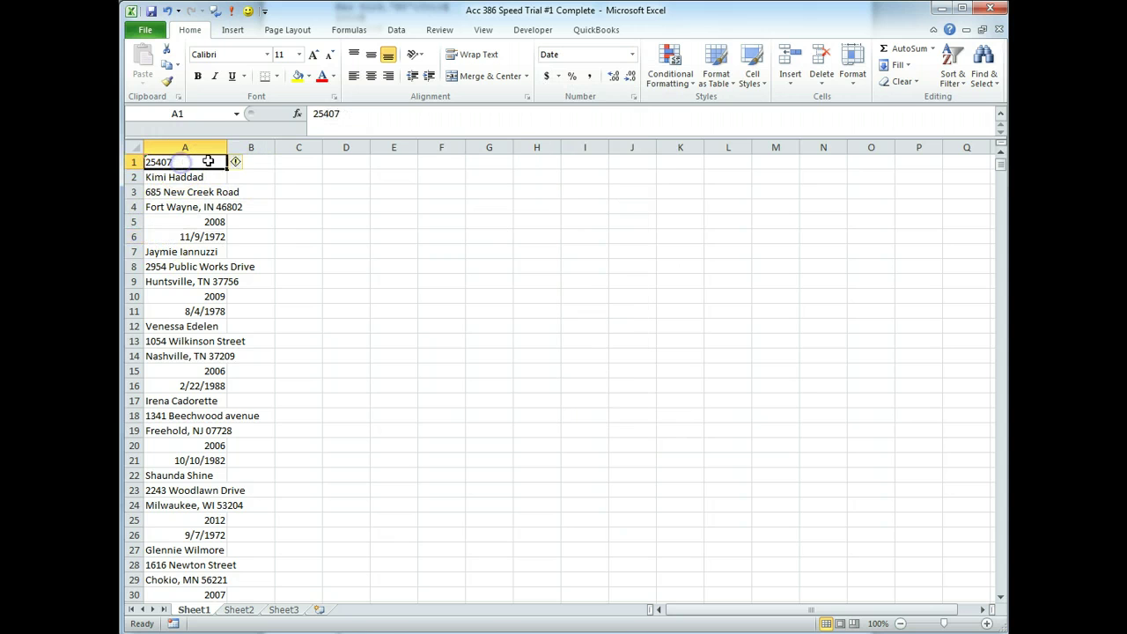
Convert the text-stored value in A1 to a number and format it as Short Date.
{"action": "left_click", "coordinate": [247, 163]}
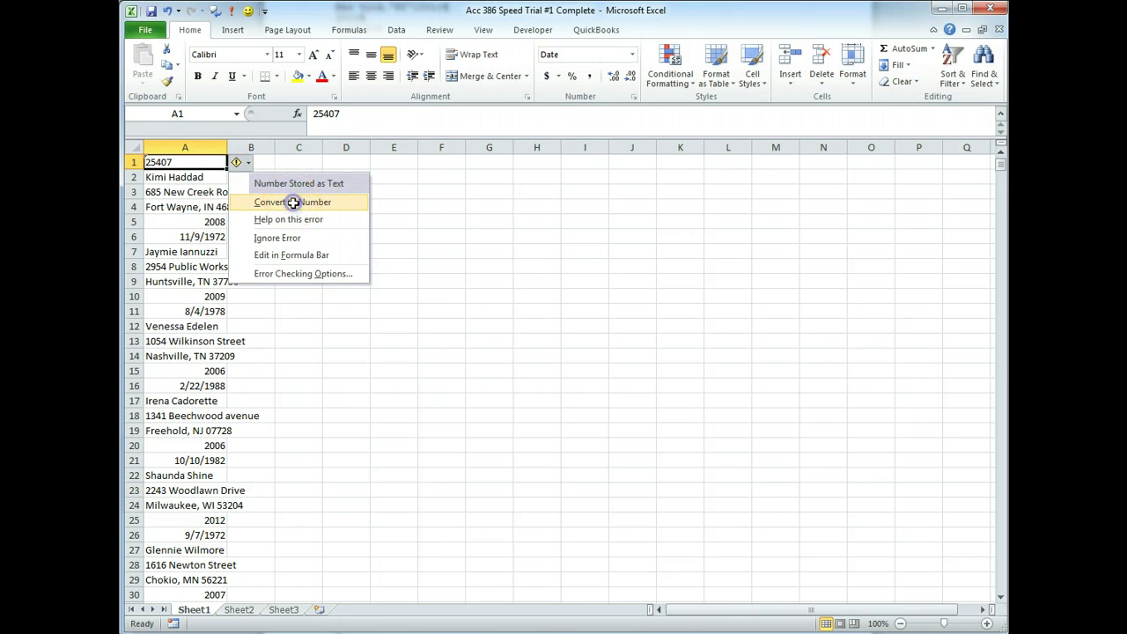
{"action": "left_click", "coordinate": [293, 202]}
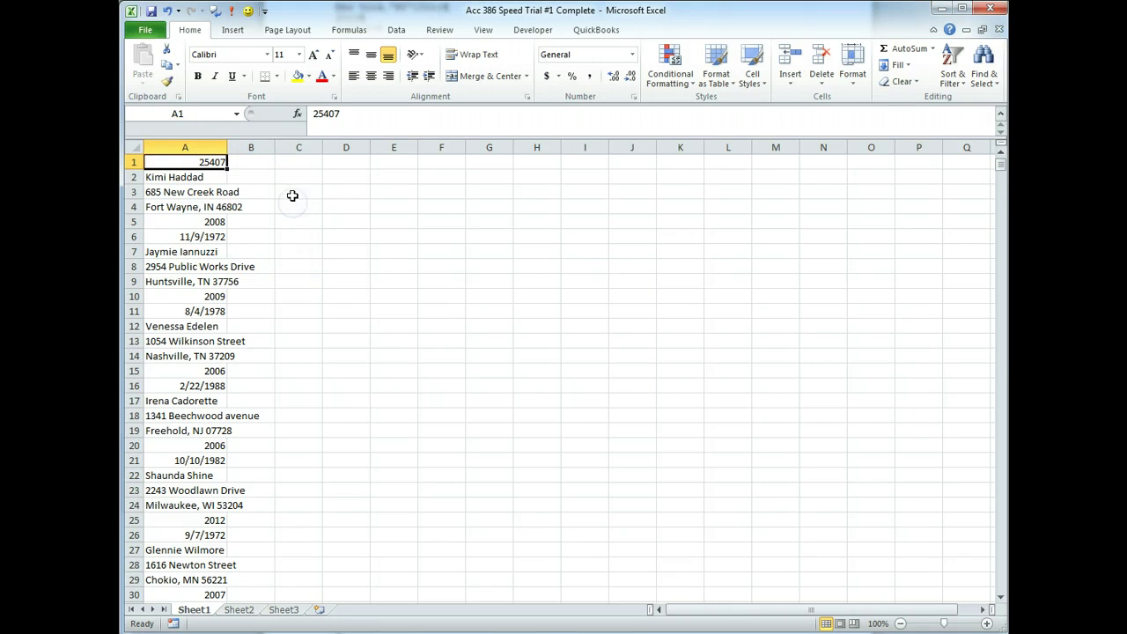
{"action": "left_click", "coordinate": [631, 54]}
{"action": "left_click", "coordinate": [604, 210]}
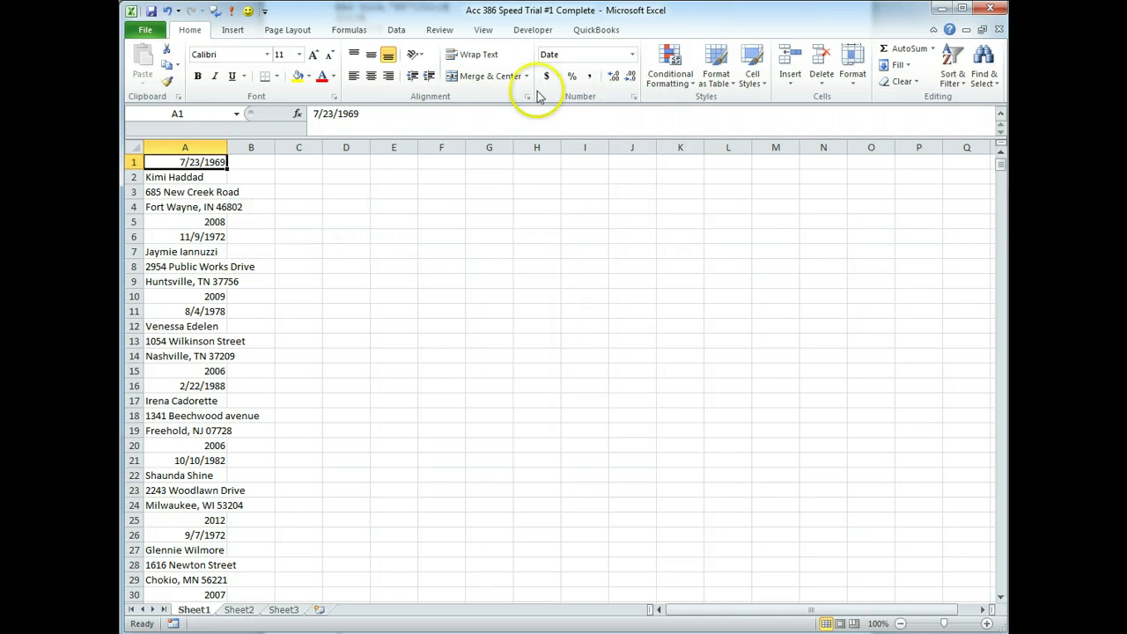
Turn on relative references for macro recording.
{"action": "left_click", "coordinate": [532, 29]}
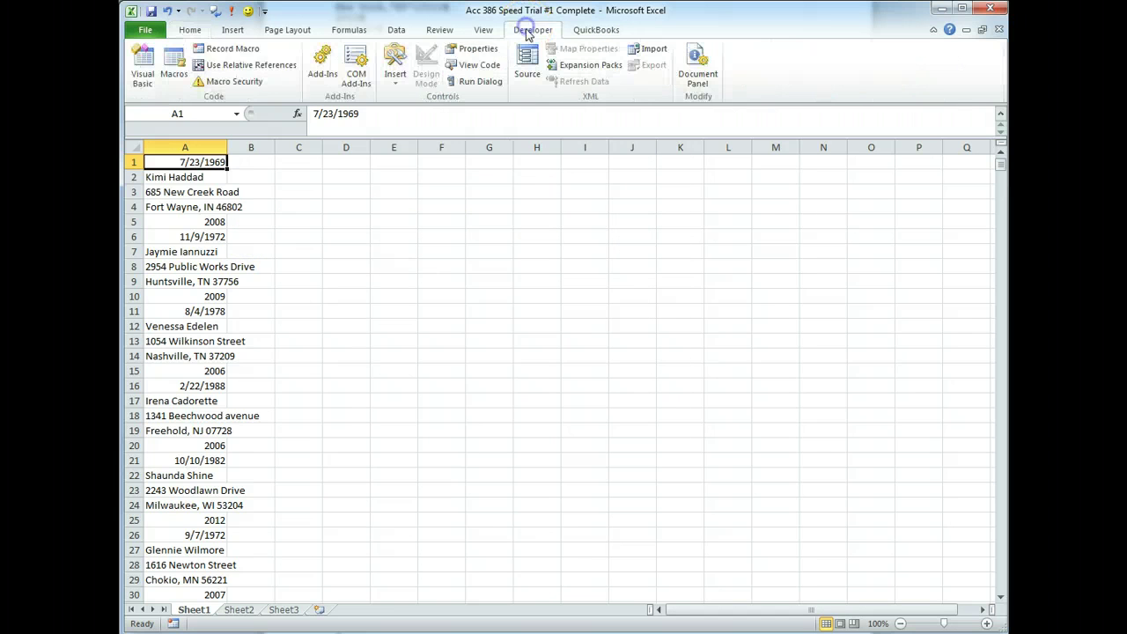
{"action": "left_click", "coordinate": [251, 65]}
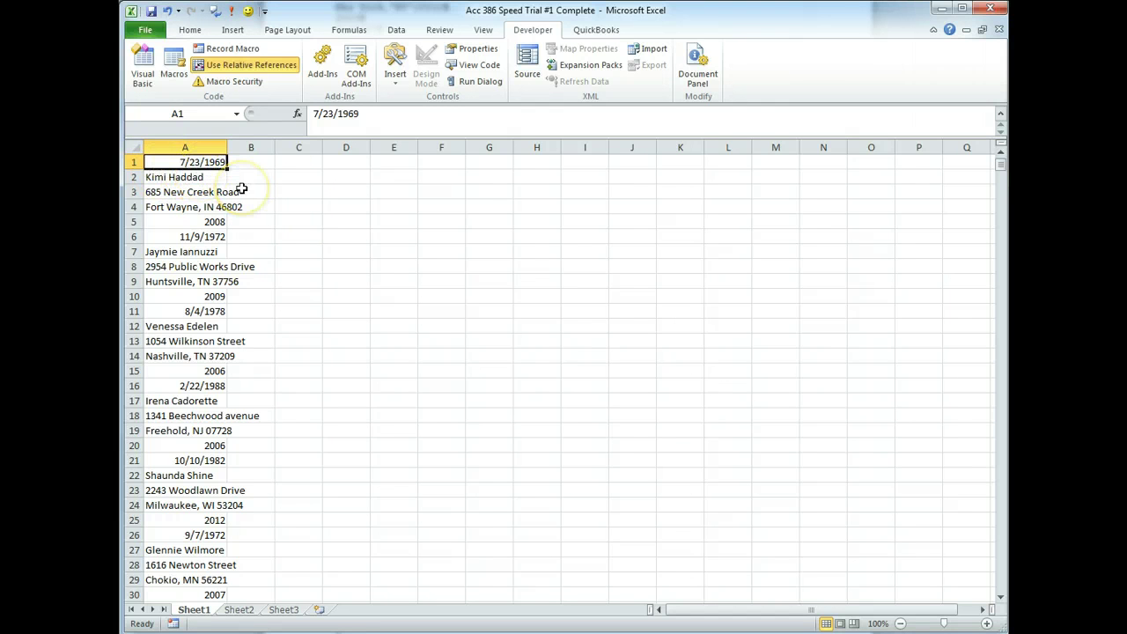
Examine the row-by-row layout of the first two records in A1:A9, then return to A1.
{"action": "key", "text": "Down"}
{"action": "key", "text": "Down"}
{"action": "key", "text": "Down"}
{"action": "key", "text": "Down"}
{"action": "key", "text": "Down"}
{"action": "key", "text": "Down"}
{"action": "key", "text": "Down"}
{"action": "key", "text": "Down"}
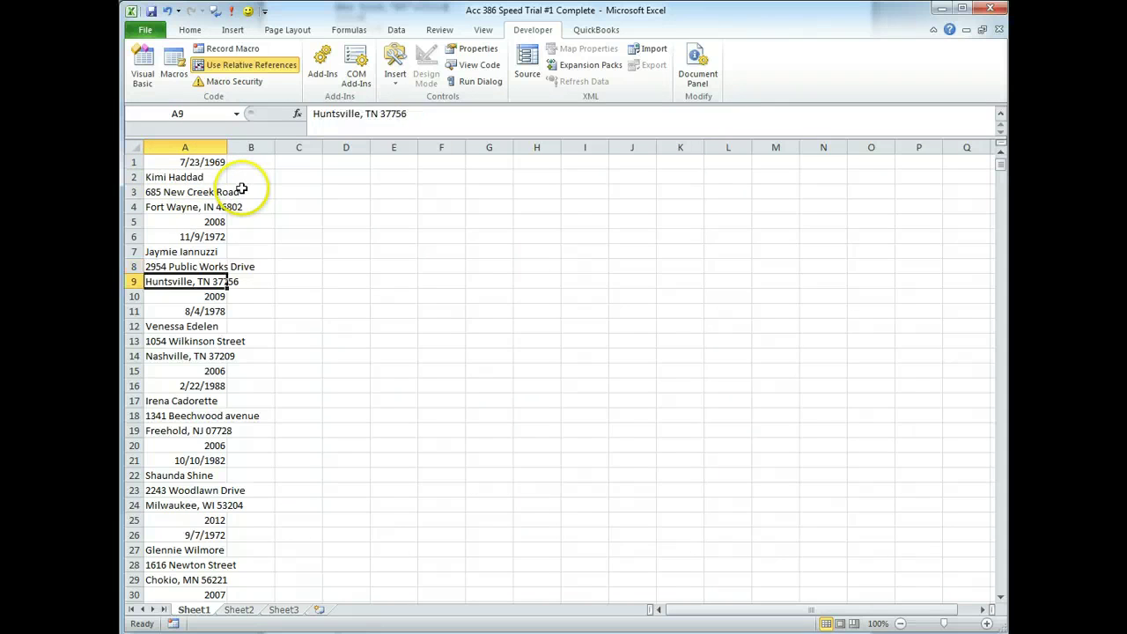
{"action": "key", "text": "Up"}
{"action": "key", "text": "Up"}
{"action": "key", "text": "Up"}
{"action": "key", "text": "Up"}
{"action": "key", "text": "Up"}
{"action": "key", "text": "Up"}
{"action": "key", "text": "Up"}
{"action": "key", "text": "Up"}
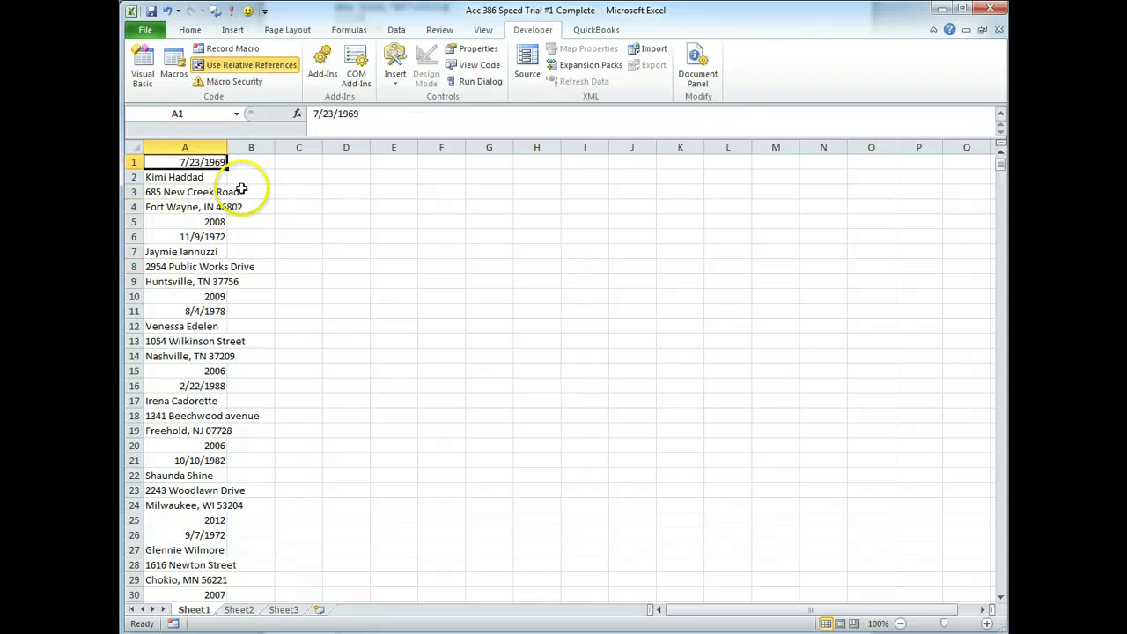
Start recording macro DataClean in This Workbook with shortcut Ctrl+Shift+P and description "put vertical data into a horizontal format for a table".
{"action": "left_click", "coordinate": [231, 50]}
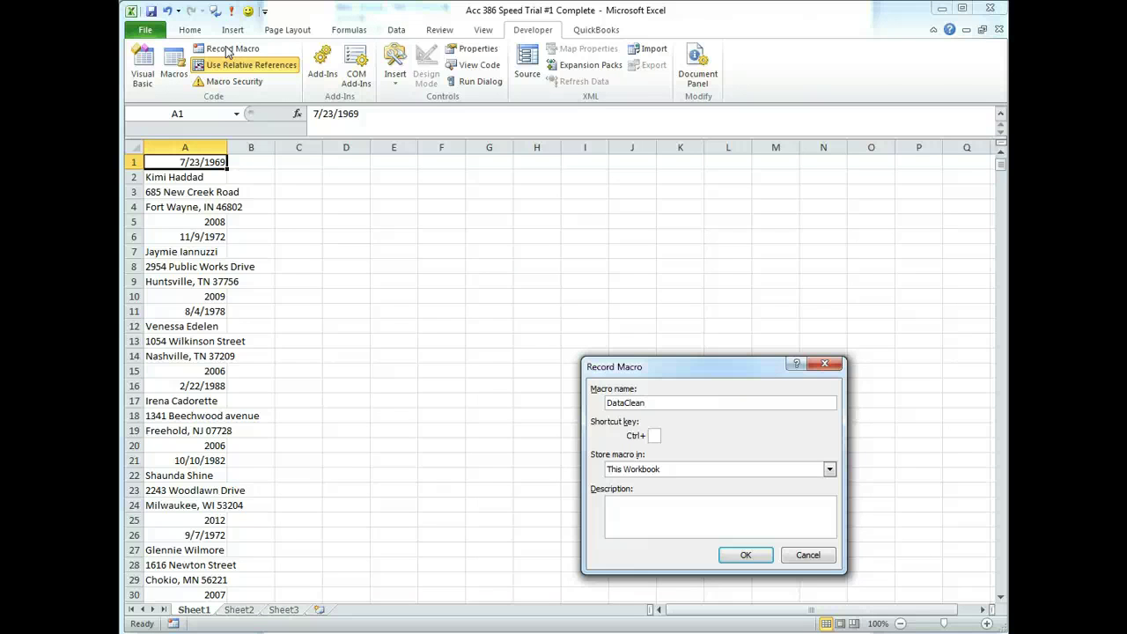
{"action": "left_click", "coordinate": [654, 435]}
{"action": "type", "text": "P"}
{"action": "left_click", "coordinate": [626, 506]}
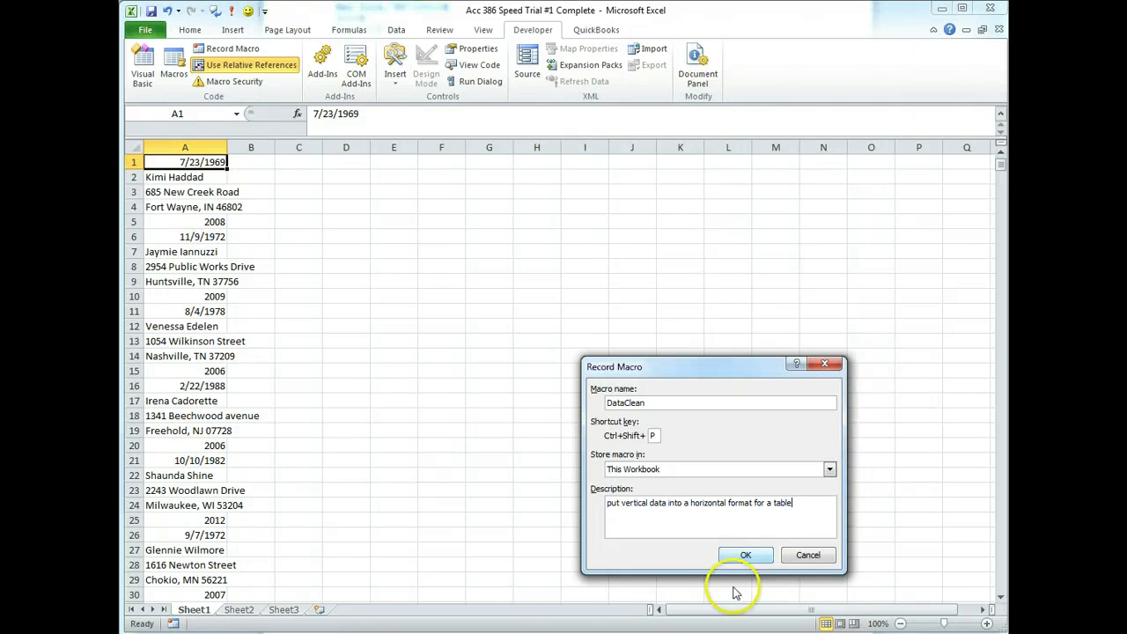
{"action": "left_click", "coordinate": [746, 554]}
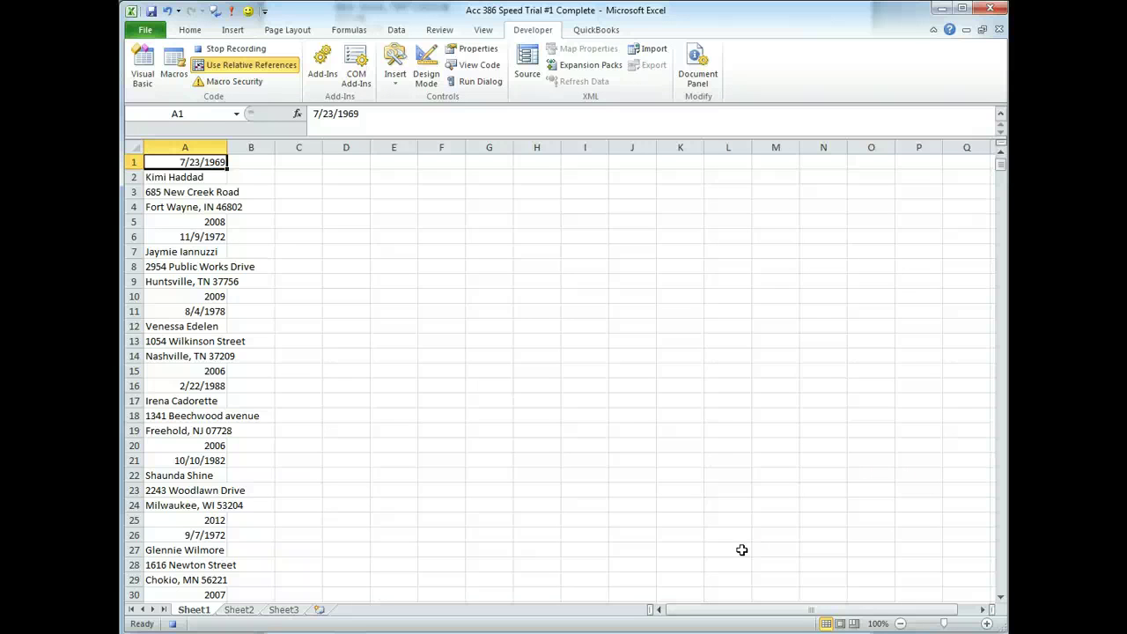
Cut the first record's date from A1 and paste it into E1.
{"action": "key", "text": "Right"}
{"action": "key", "text": "Right"}
{"action": "key", "text": "Right"}
{"action": "key", "text": "Right"}
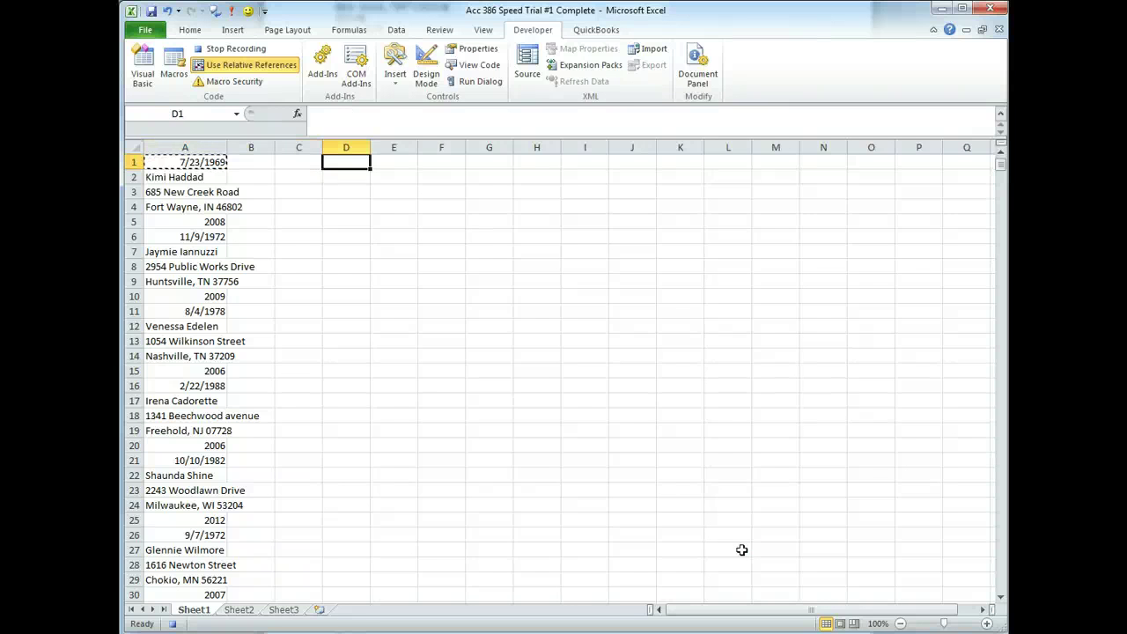
{"action": "type", "text": "7/23/1969"}
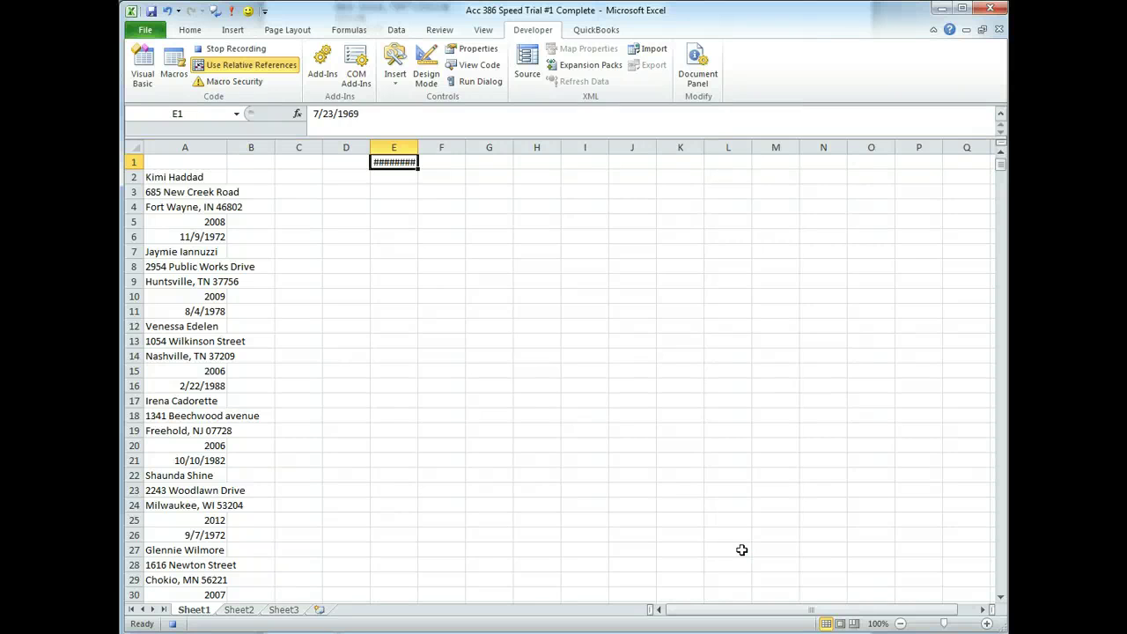
Cut the first customer's name from A2 and paste it into F1, beside the date.
{"action": "key", "text": "Down"}
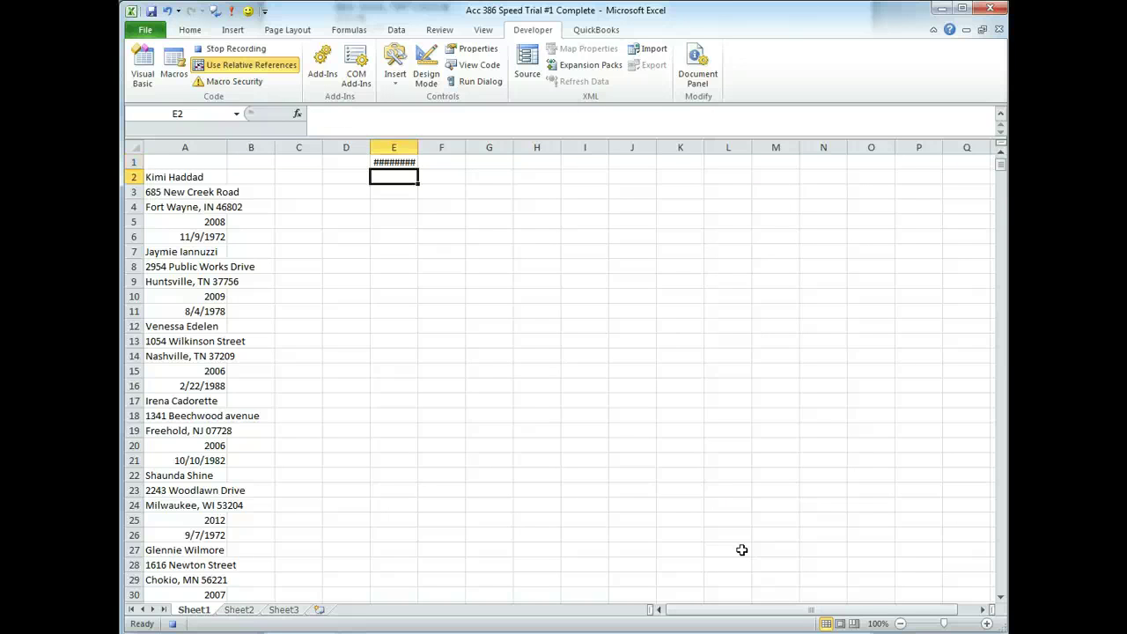
{"action": "key", "text": "Left"}
{"action": "key", "text": "Left"}
{"action": "key", "text": "Left"}
{"action": "key", "text": "Left"}
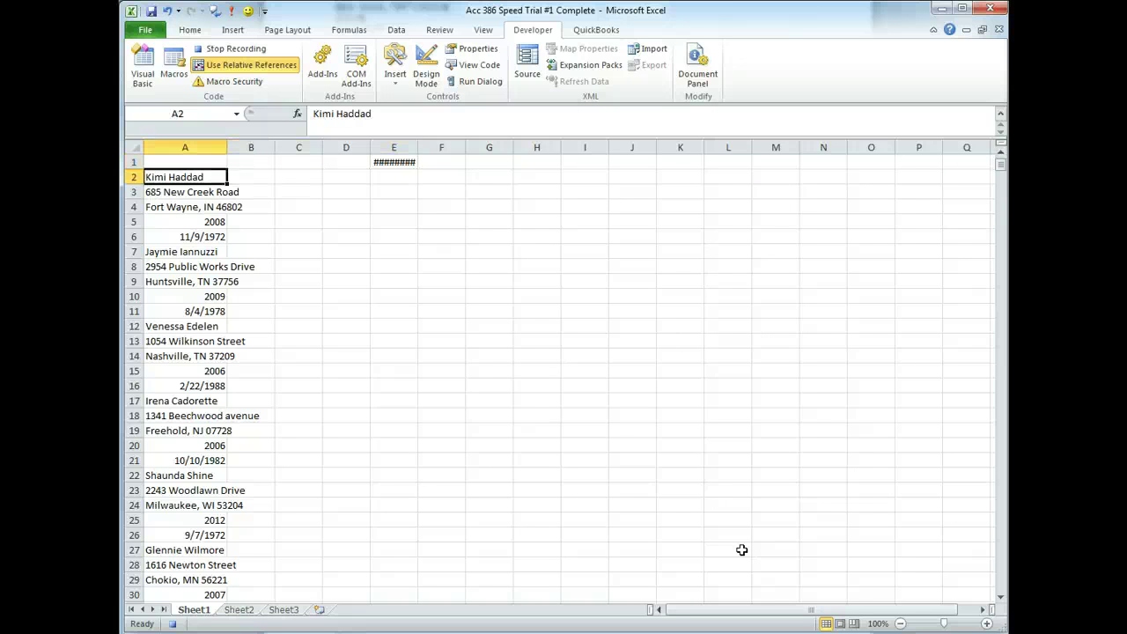
{"action": "key", "text": "Right"}
{"action": "key", "text": "Right"}
{"action": "key", "text": "Right"}
{"action": "key", "text": "Right"}
{"action": "key", "text": "Right"}
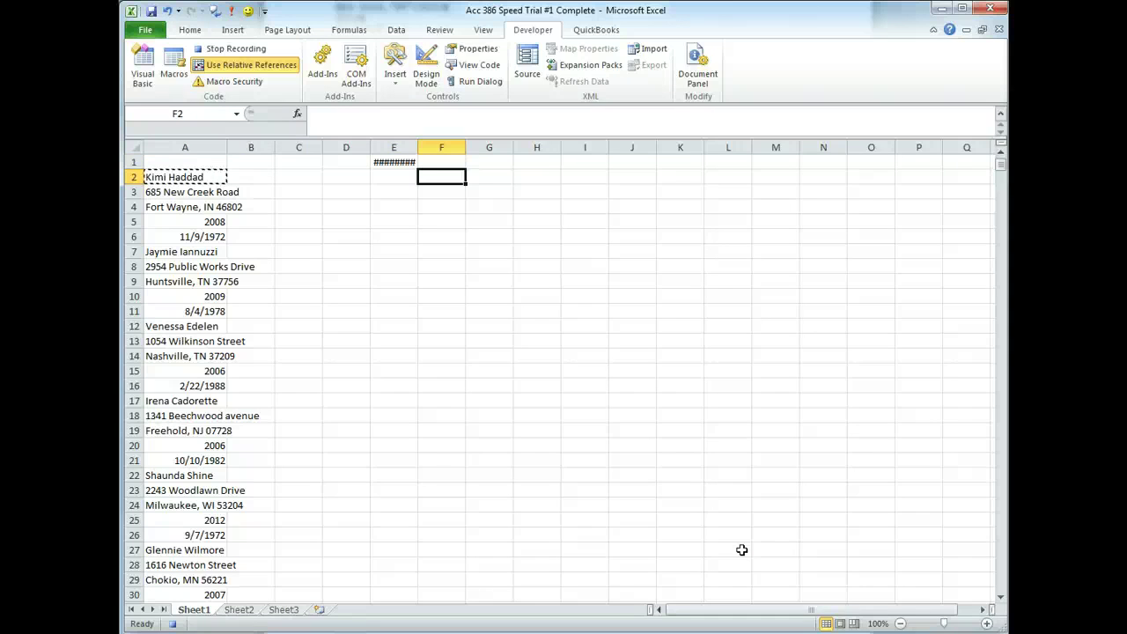
{"action": "key", "text": "Up"}
{"action": "key", "text": "ctrl+v"}
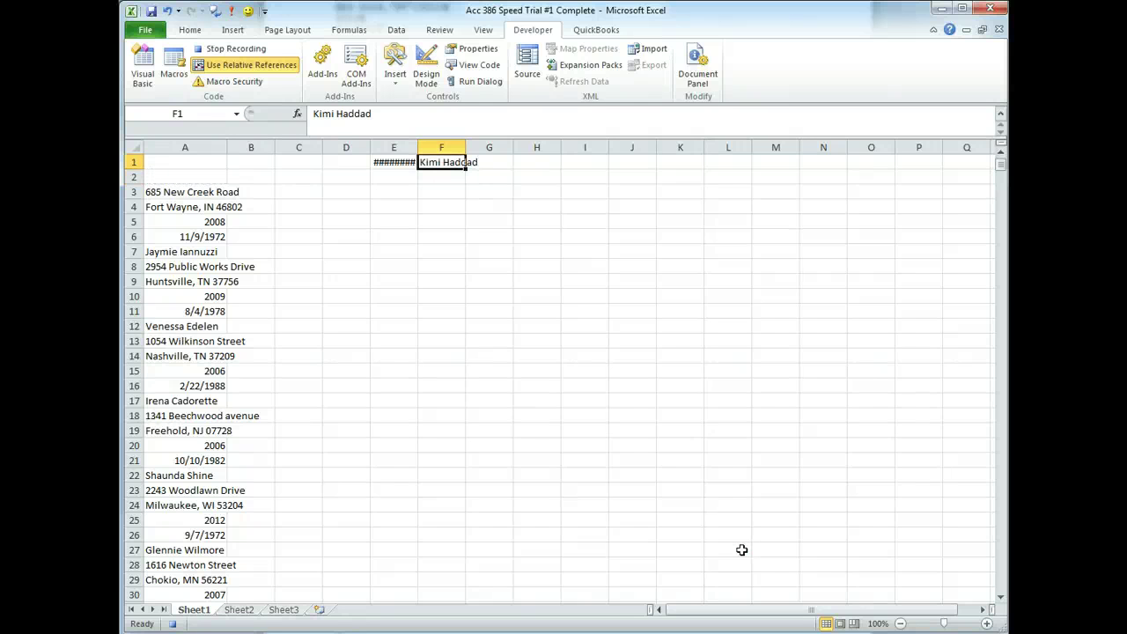
Cut the first record's street address from A3 and paste it into G1, beside the name.
{"action": "key", "text": "Down"}
{"action": "key", "text": "Down"}
{"action": "key", "text": "Left"}
{"action": "key", "text": "Left"}
{"action": "key", "text": "Left"}
{"action": "key", "text": "Left"}
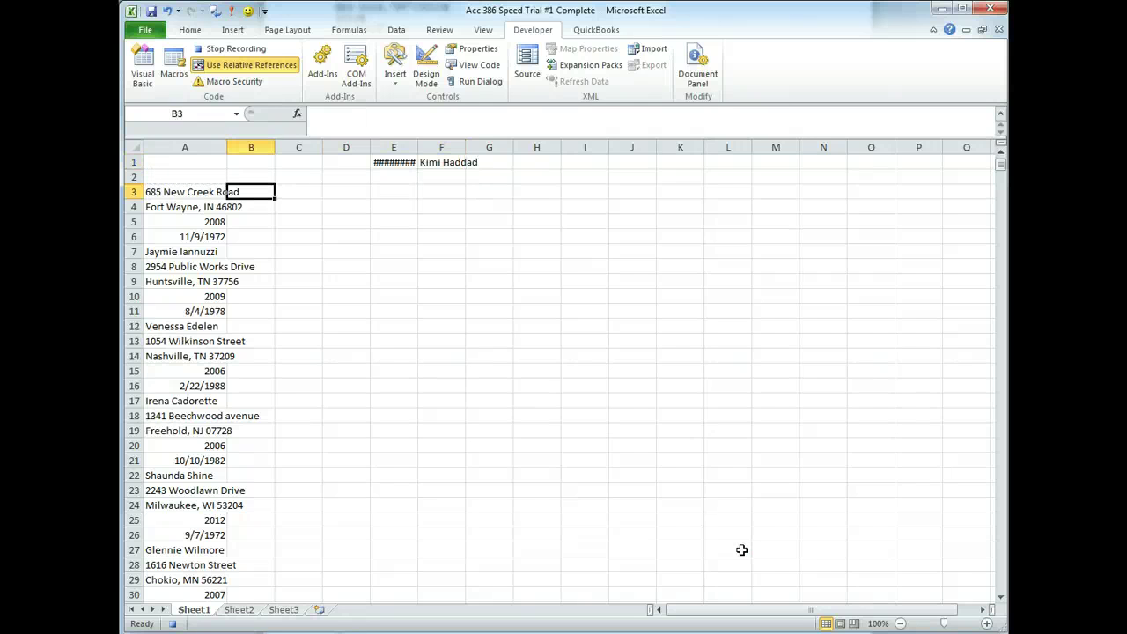
{"action": "key", "text": "Left"}
{"action": "key", "text": "Right"}
{"action": "key", "text": "Right"}
{"action": "key", "text": "Right"}
{"action": "key", "text": "Right"}
{"action": "key", "text": "Right"}
{"action": "key", "text": "Right"}
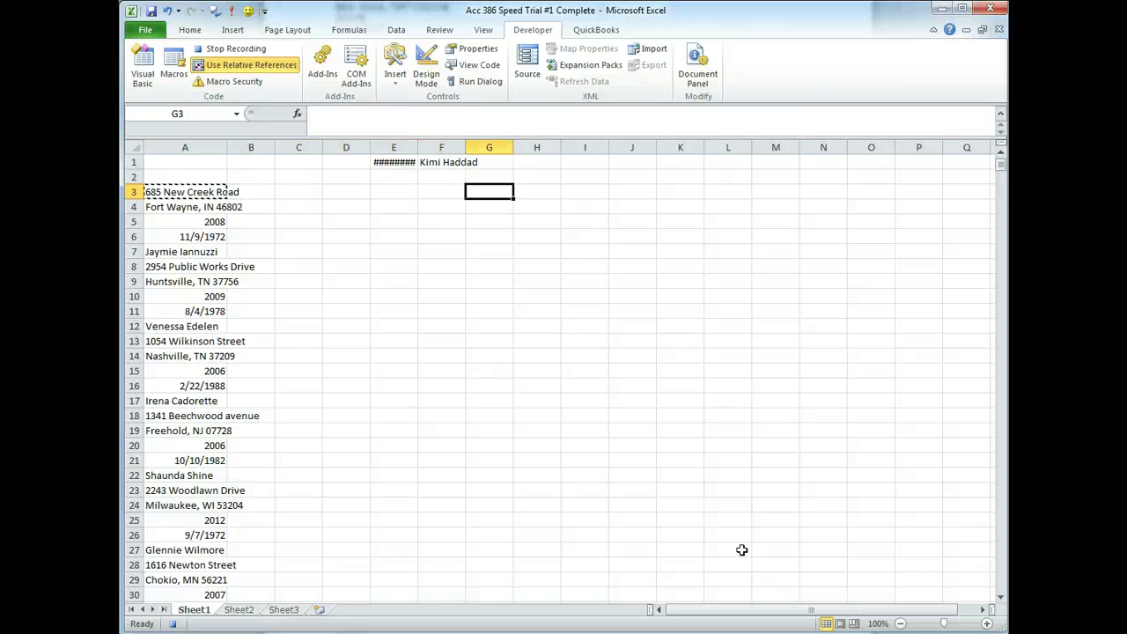
{"action": "key", "text": "Up"}
{"action": "key", "text": "Up"}
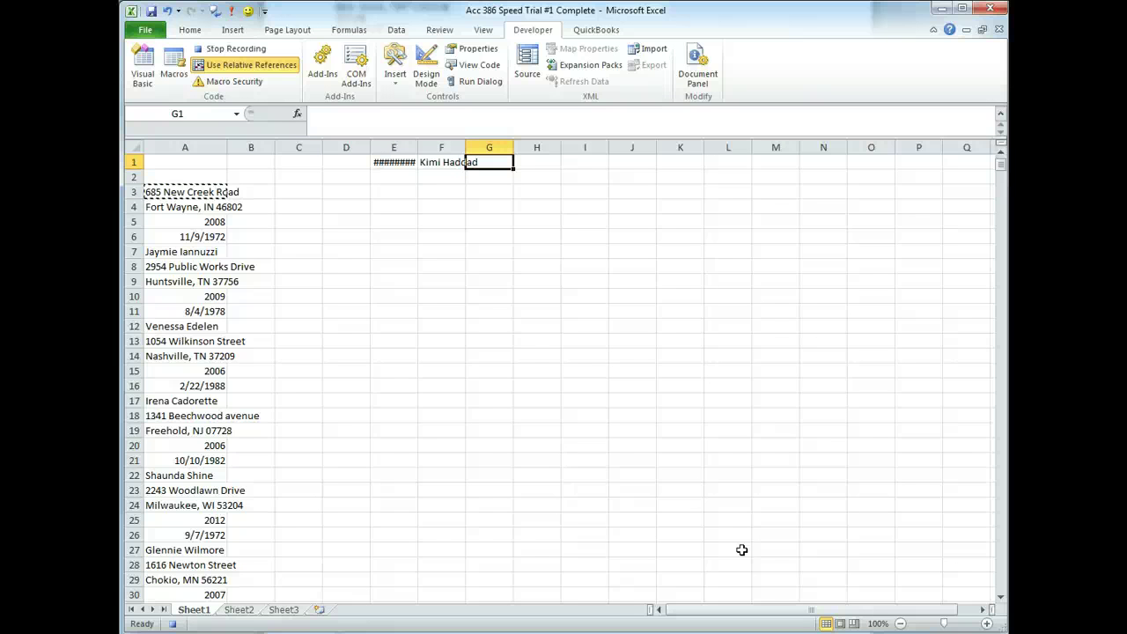
{"action": "key", "text": "ctrl+v"}
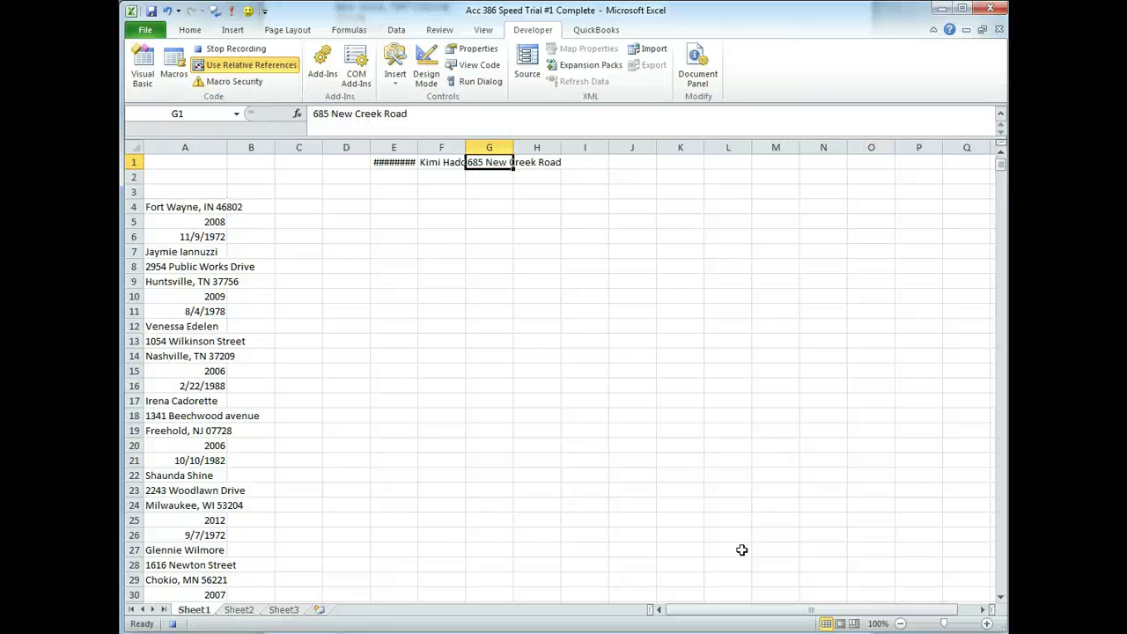
Cut the first record's city, state and ZIP code from A4 and paste it into H1, beside the street address.
{"action": "key", "text": "Down"}
{"action": "key", "text": "Down"}
{"action": "key", "text": "Down"}
{"action": "key", "text": "Left"}
{"action": "key", "text": "Left"}
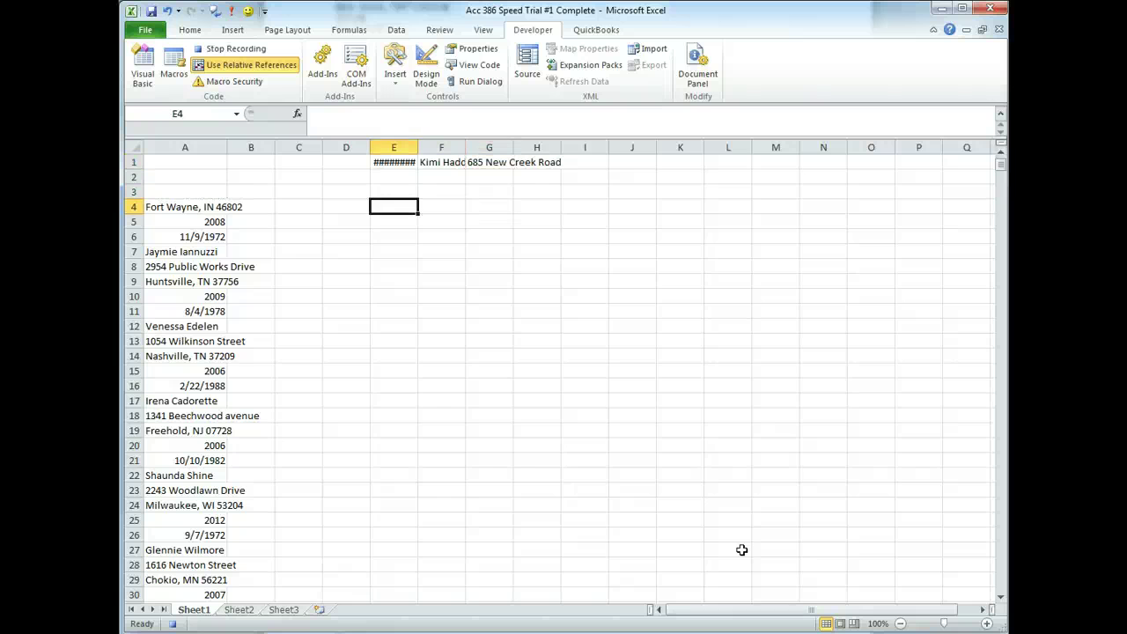
{"action": "key", "text": "Left"}
{"action": "key", "text": "Left"}
{"action": "key", "text": "Left"}
{"action": "key", "text": "Left"}
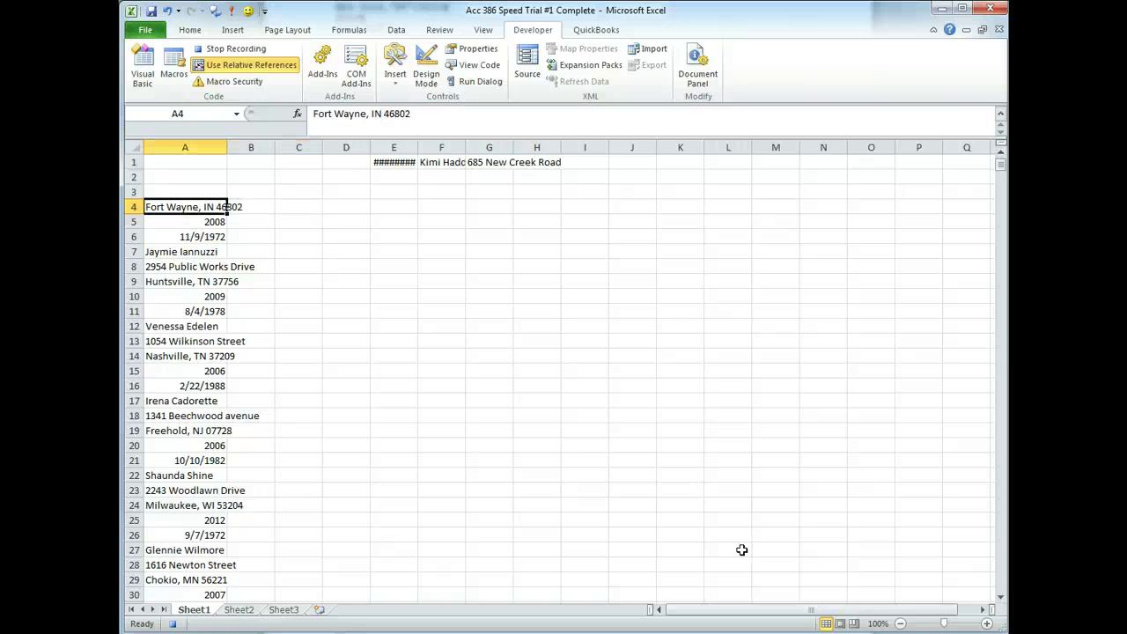
{"action": "key", "text": "Right"}
{"action": "key", "text": "Right"}
{"action": "key", "text": "Right"}
{"action": "key", "text": "Right"}
{"action": "key", "text": "Right"}
{"action": "key", "text": "Right"}
{"action": "key", "text": "Right"}
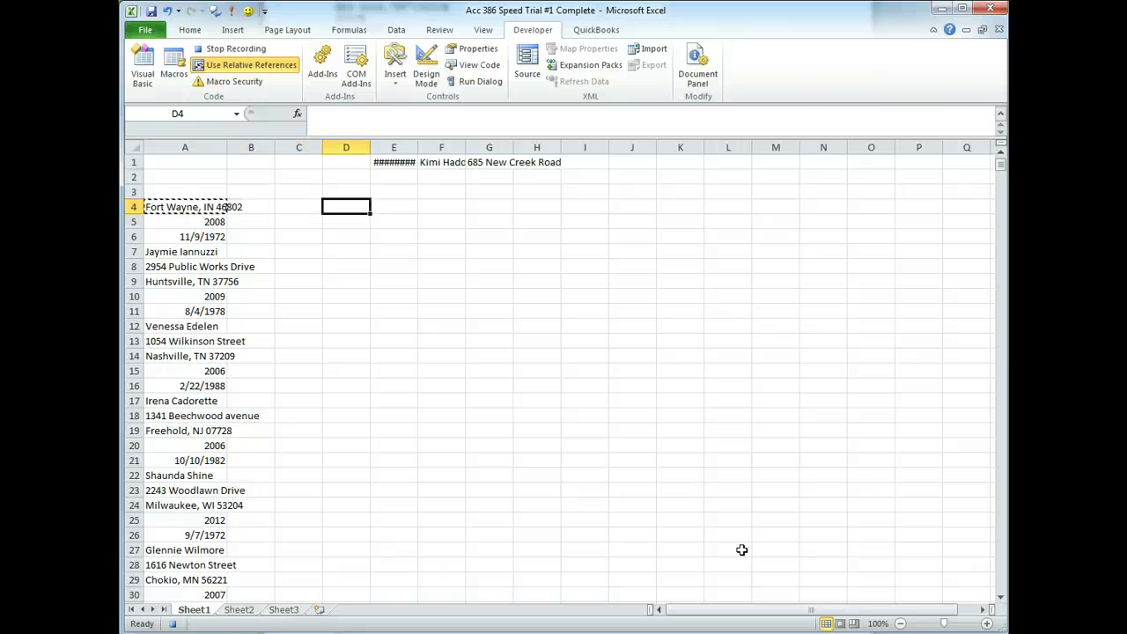
{"action": "key", "text": "Up"}
{"action": "key", "text": "Up"}
{"action": "key", "text": "Up"}
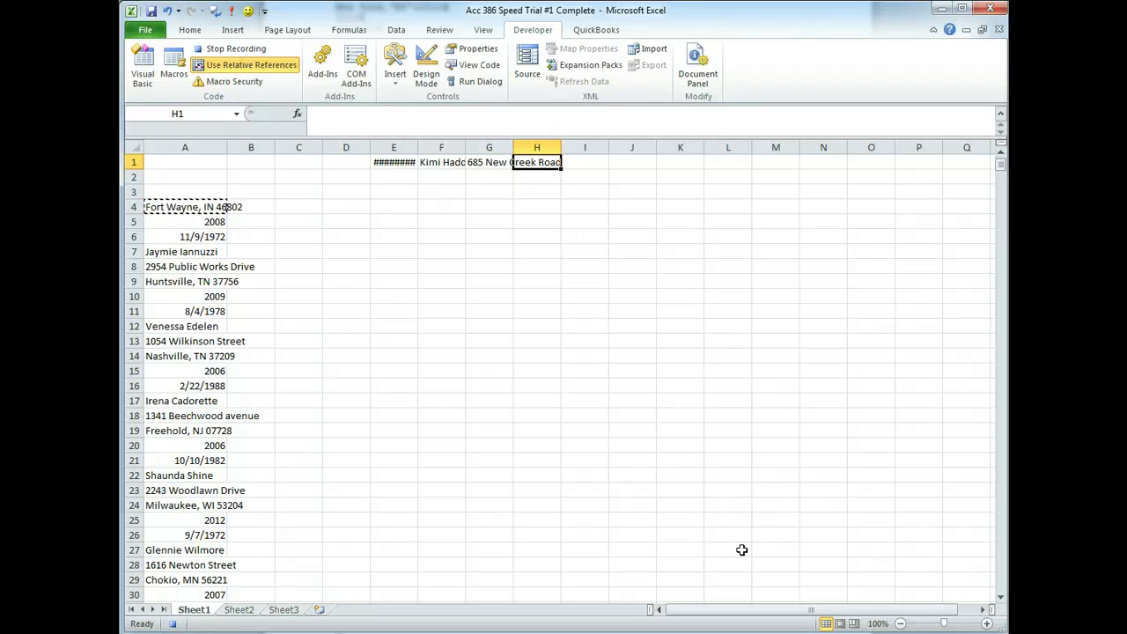
{"action": "key", "text": "ctrl+v"}
Cut the first record's year from A5 and paste it into I1 as the last field of the row.
{"action": "key", "text": "Down"}
{"action": "key", "text": "Down"}
{"action": "key", "text": "Down"}
{"action": "key", "text": "Down"}
{"action": "key", "text": "Left"}
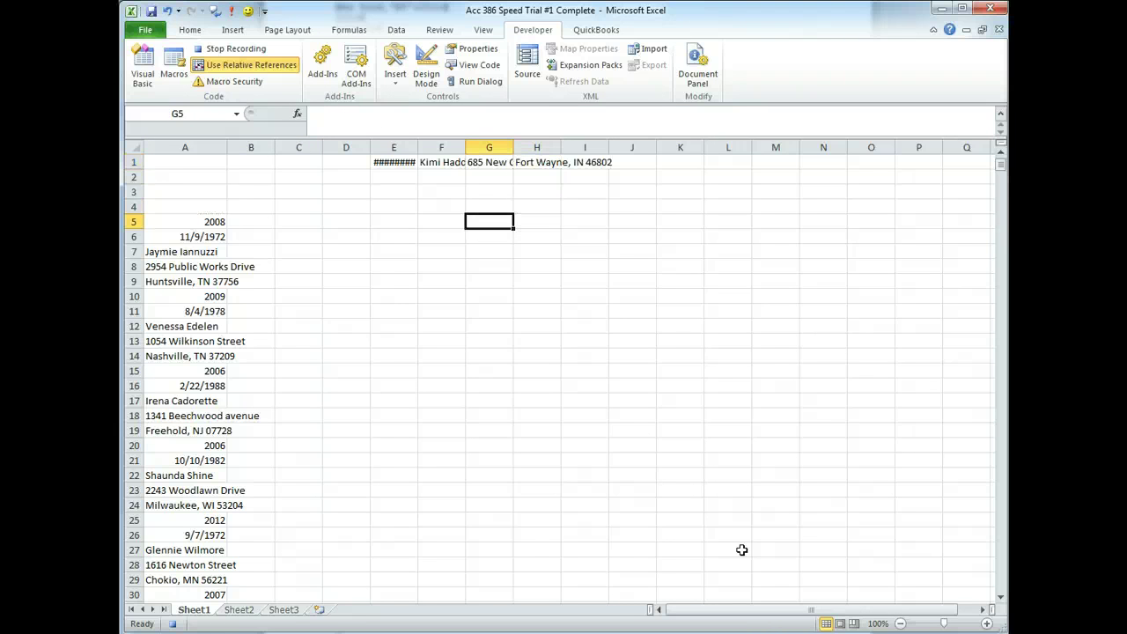
{"action": "key", "text": "Left"}
{"action": "key", "text": "Left"}
{"action": "key", "text": "Left"}
{"action": "key", "text": "Left"}
{"action": "key", "text": "Left"}
{"action": "key", "text": "Left"}
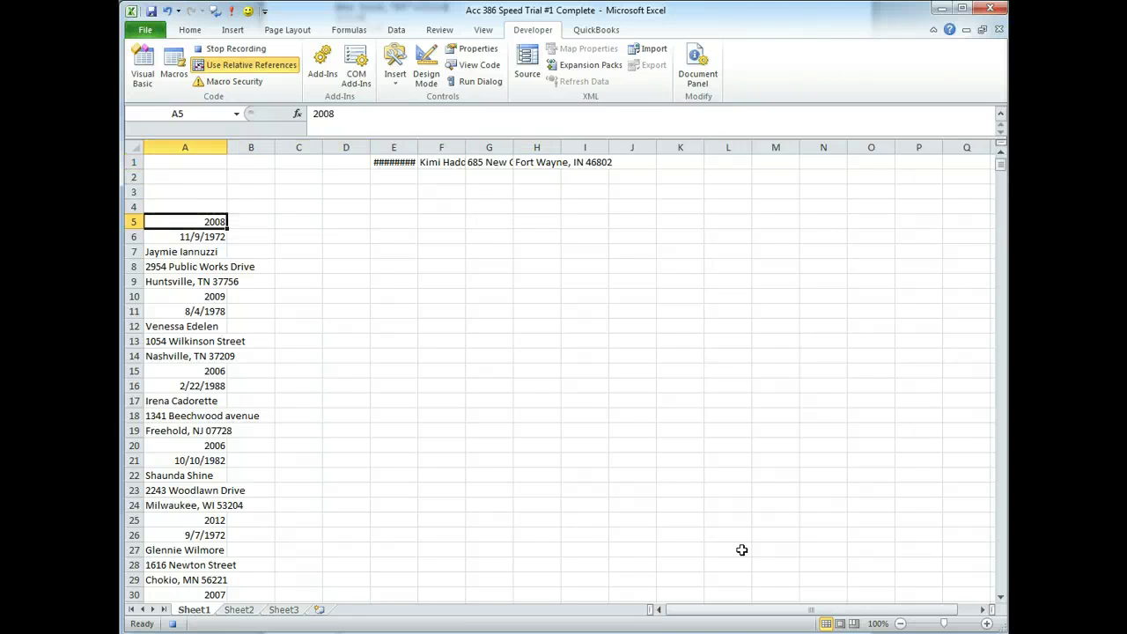
{"action": "key", "text": "Right"}
{"action": "key", "text": "Right"}
{"action": "key", "text": "Right"}
{"action": "key", "text": "Right"}
{"action": "key", "text": "Right"}
{"action": "key", "text": "Right"}
{"action": "key", "text": "Right"}
{"action": "key", "text": "Right"}
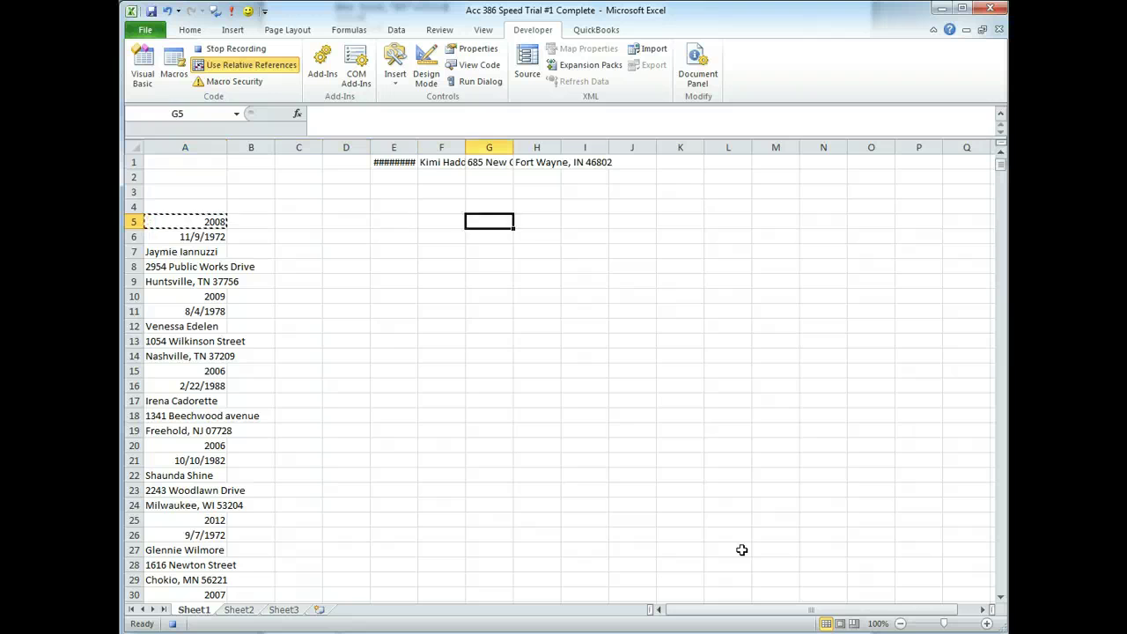
{"action": "key", "text": "Up"}
{"action": "key", "text": "Up"}
{"action": "key", "text": "Up"}
{"action": "key", "text": "Up"}
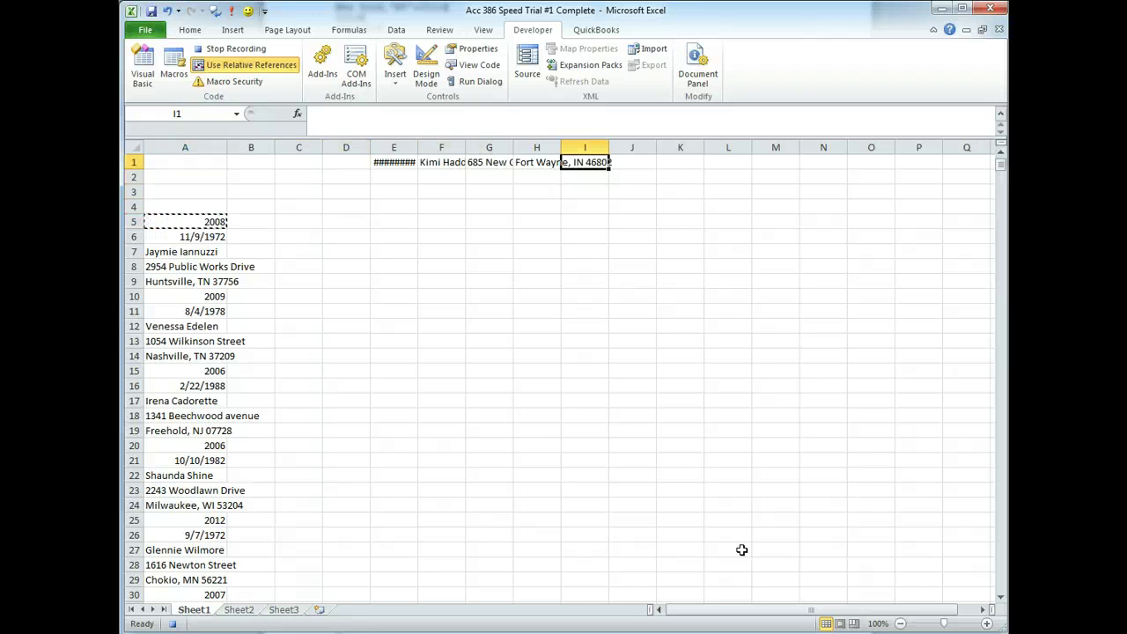
{"action": "key", "text": "ctrl+v"}
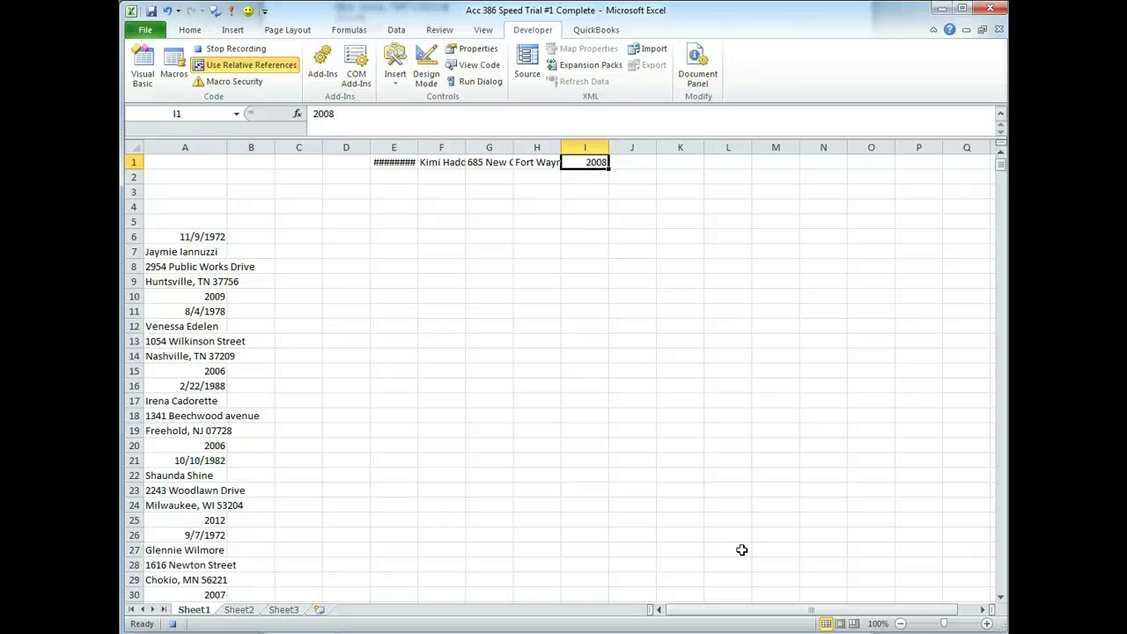
Delete the emptied cells A1:A4 and shift the remaining cells in column A up.
{"action": "key", "text": "Left"}
{"action": "key", "text": "Left"}
{"action": "key", "text": "Left"}
{"action": "key", "text": "Left"}
{"action": "key", "text": "Left"}
{"action": "key", "text": "Left"}
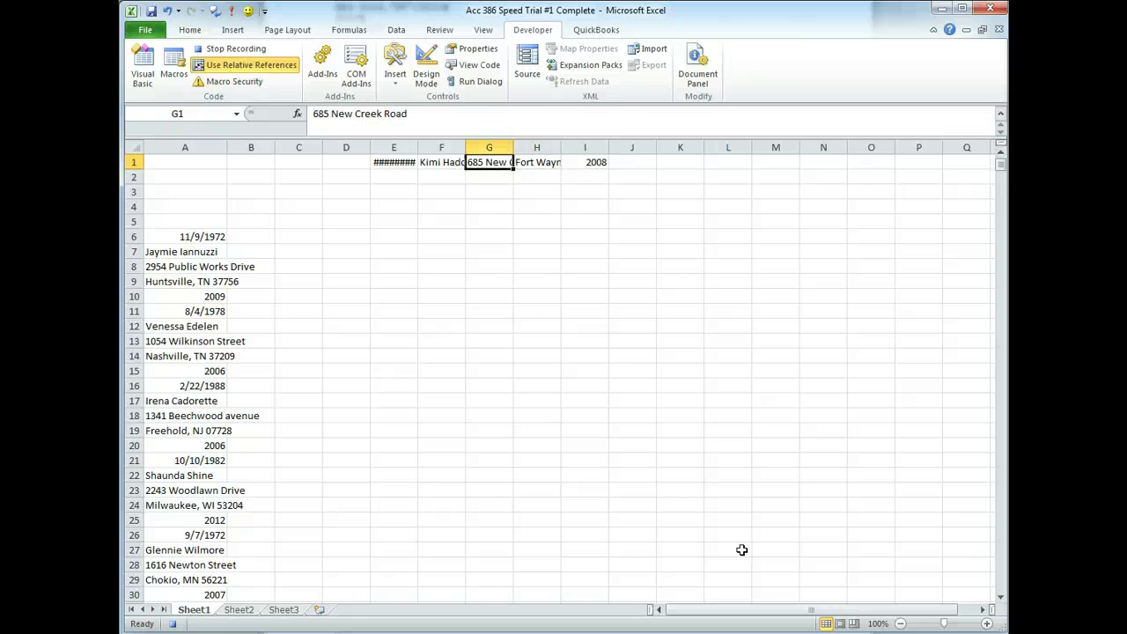
{"action": "key", "text": "Left"}
{"action": "key", "text": "Left"}
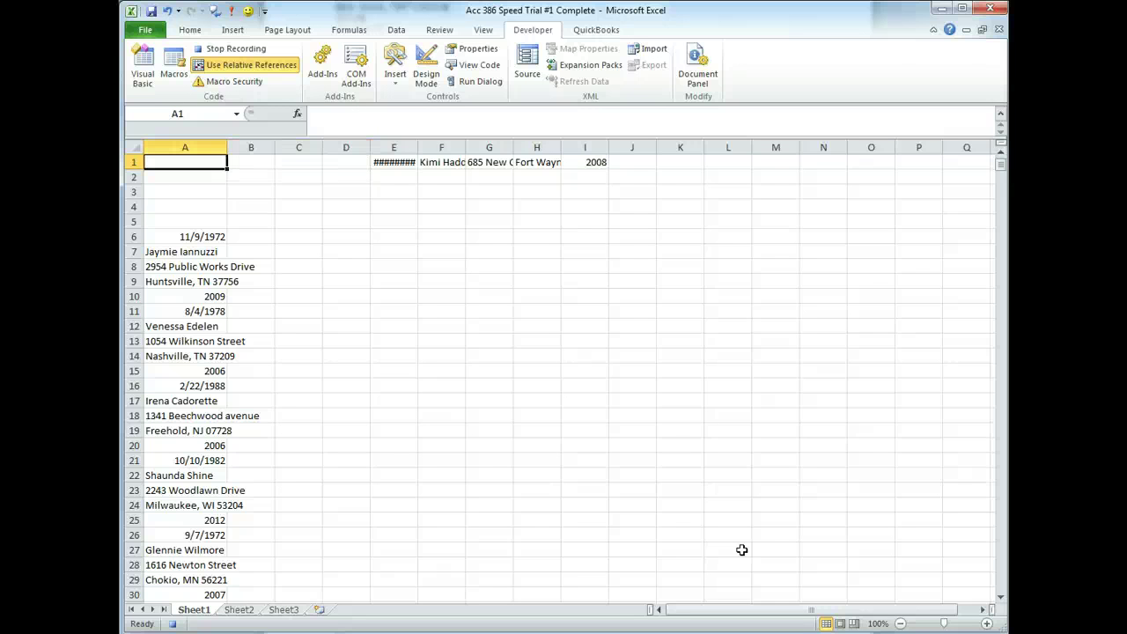
{"action": "key", "text": "shift+Down"}
{"action": "key", "text": "shift+Down"}
{"action": "key", "text": "shift+Down"}
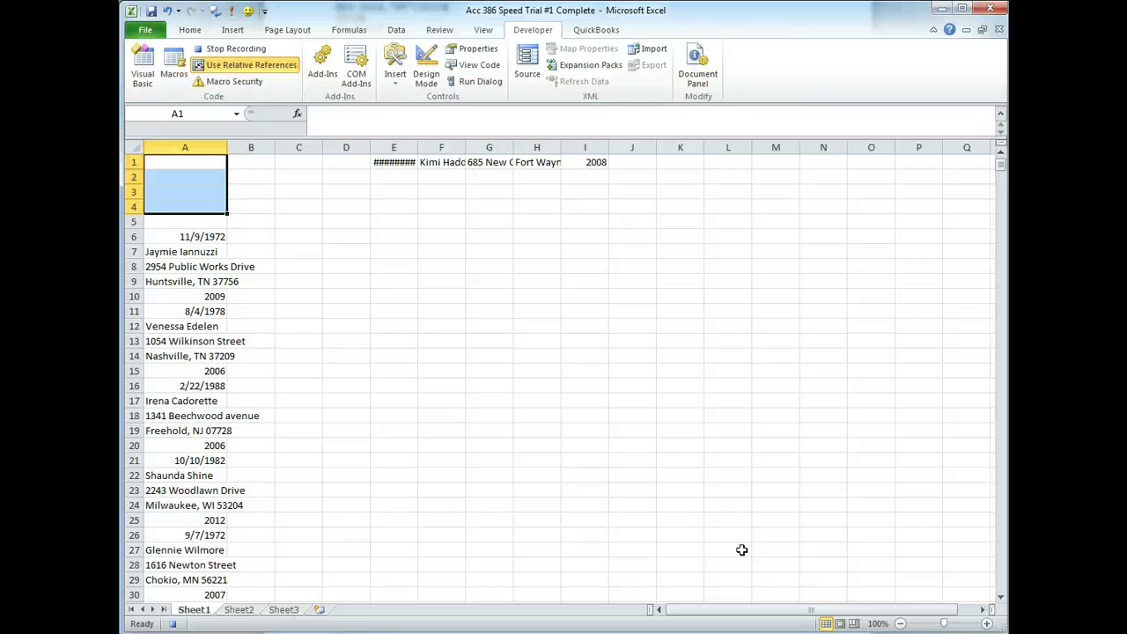
{"action": "right_click", "coordinate": [169, 186]}
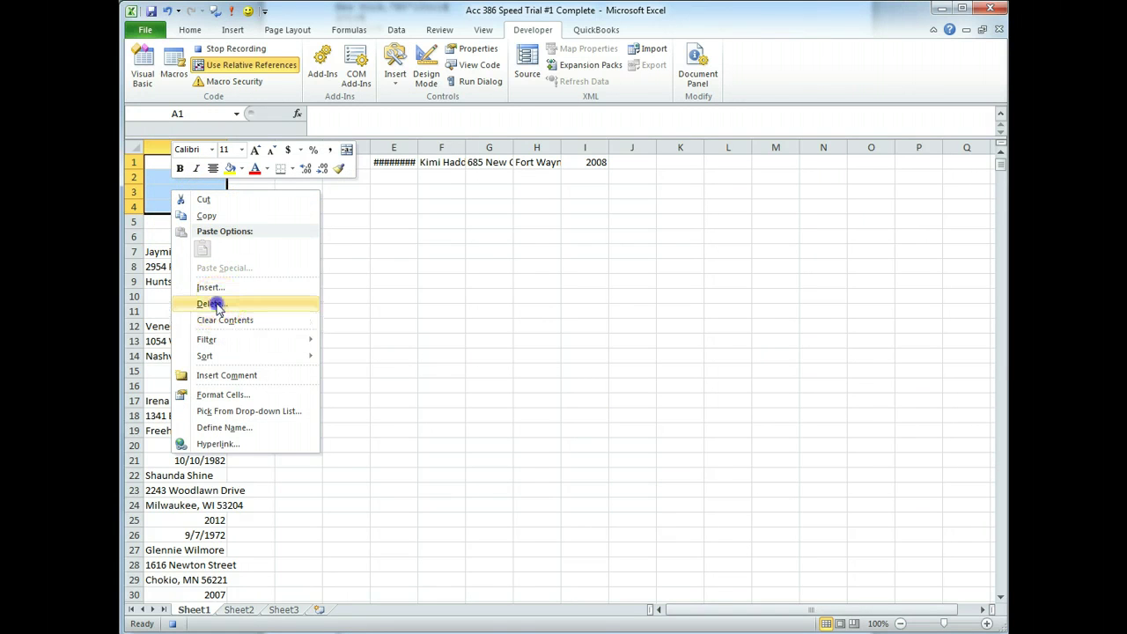
{"action": "left_click", "coordinate": [216, 302]}
{"action": "left_click", "coordinate": [171, 289]}
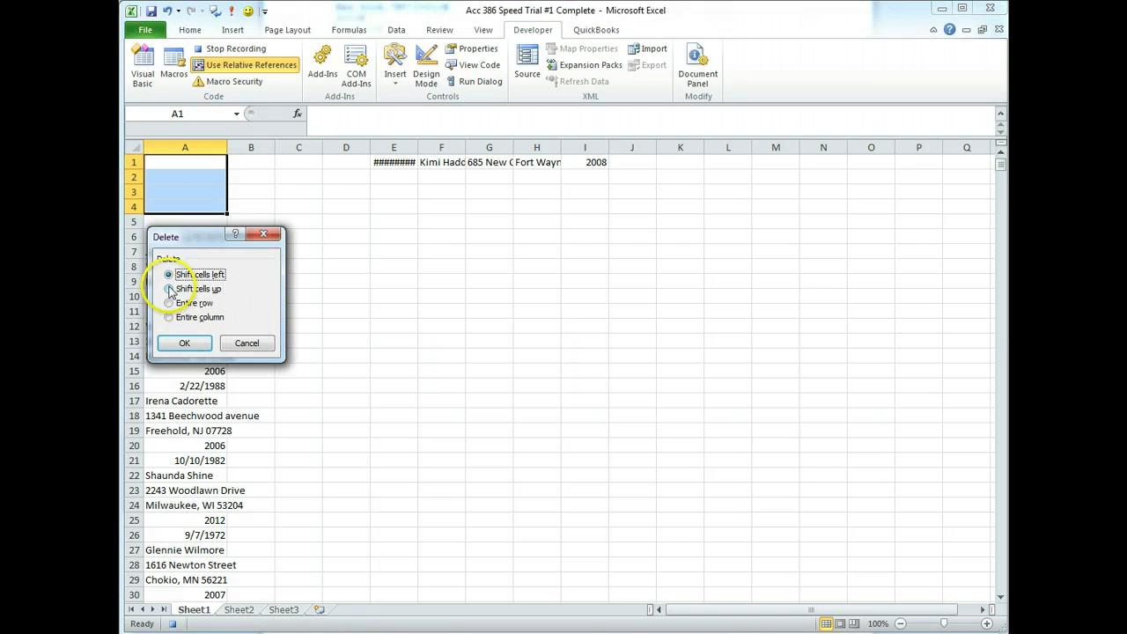
{"action": "left_click", "coordinate": [179, 341]}
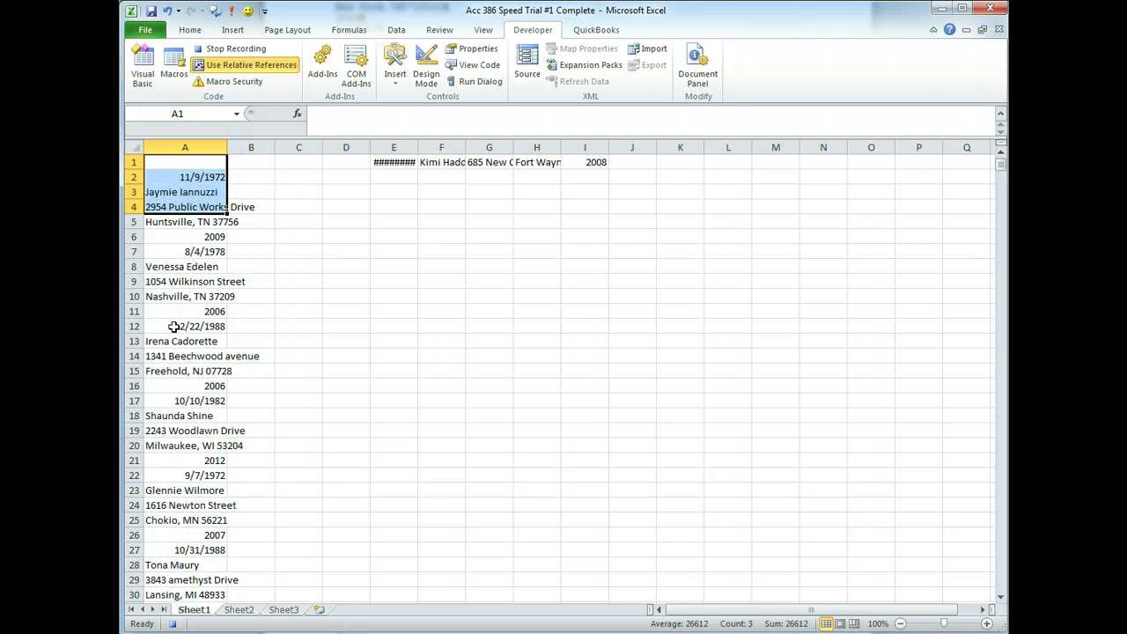
Select the next record's date in A2 as the macro's end position and stop recording.
{"action": "key", "text": "Down"}
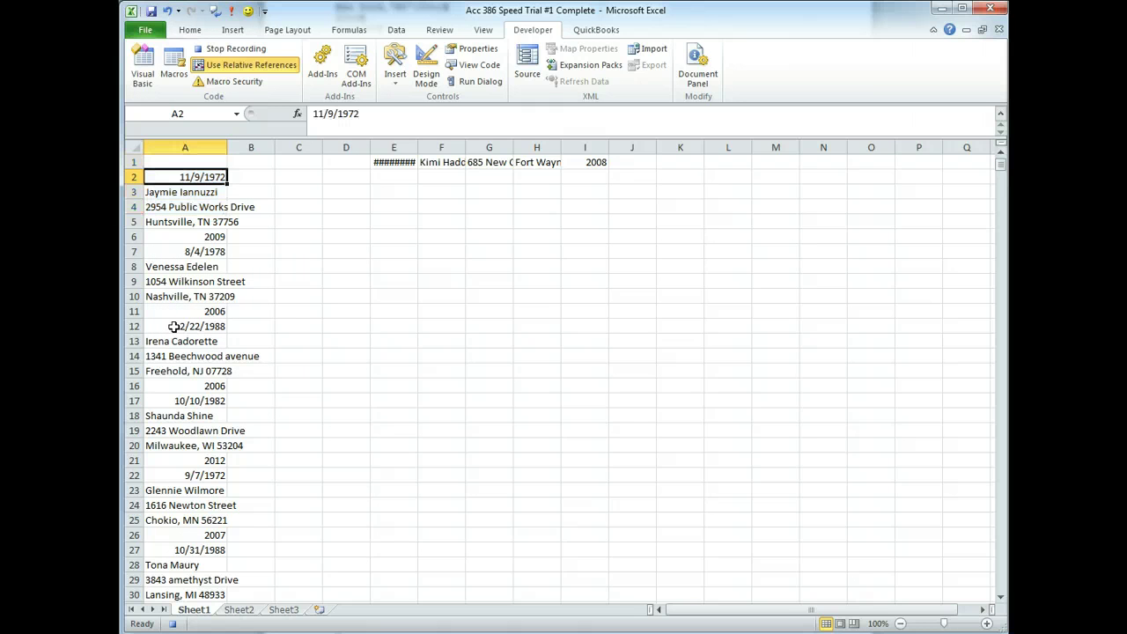
{"action": "left_click", "coordinate": [231, 48]}
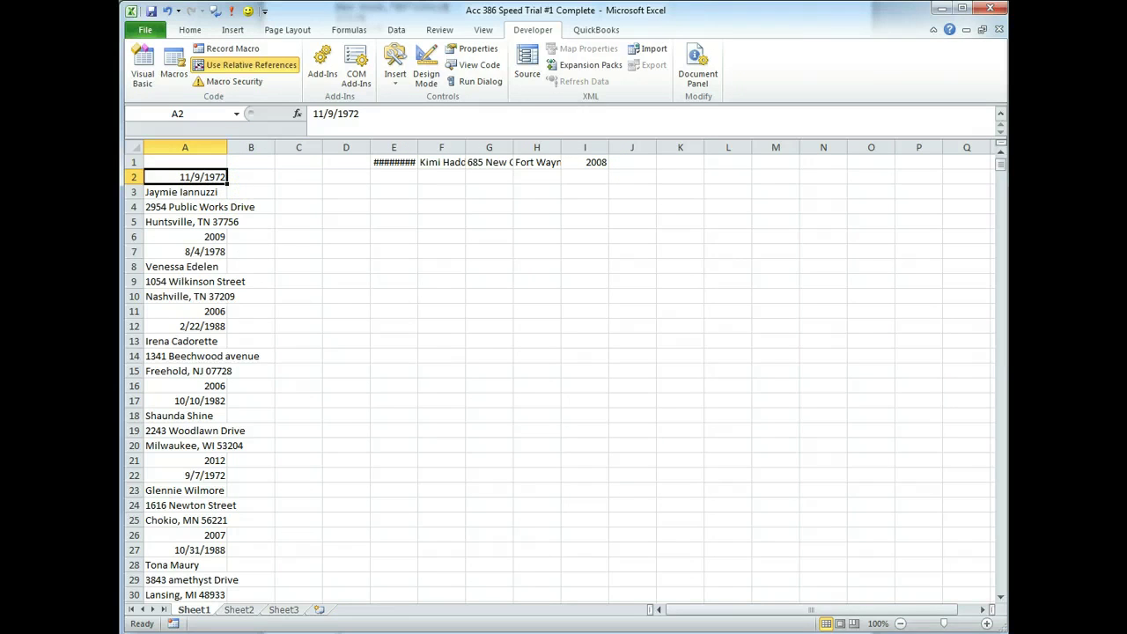
{"action": "key", "text": "ctrl+p"}
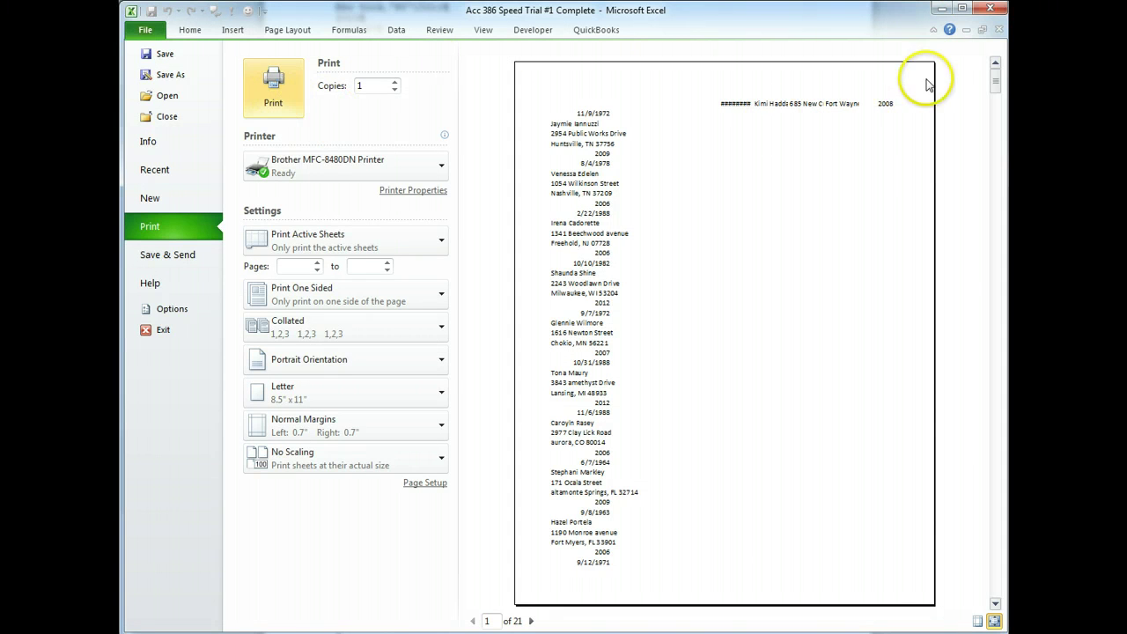
{"action": "left_click", "coordinate": [195, 32]}
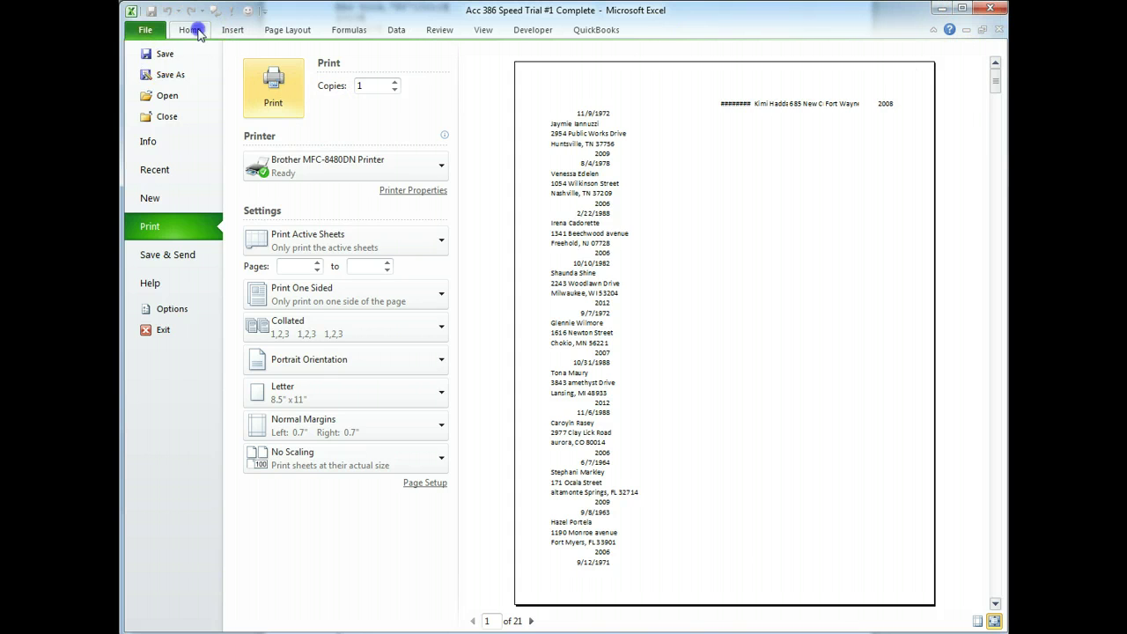
{"action": "left_click", "coordinate": [524, 31]}
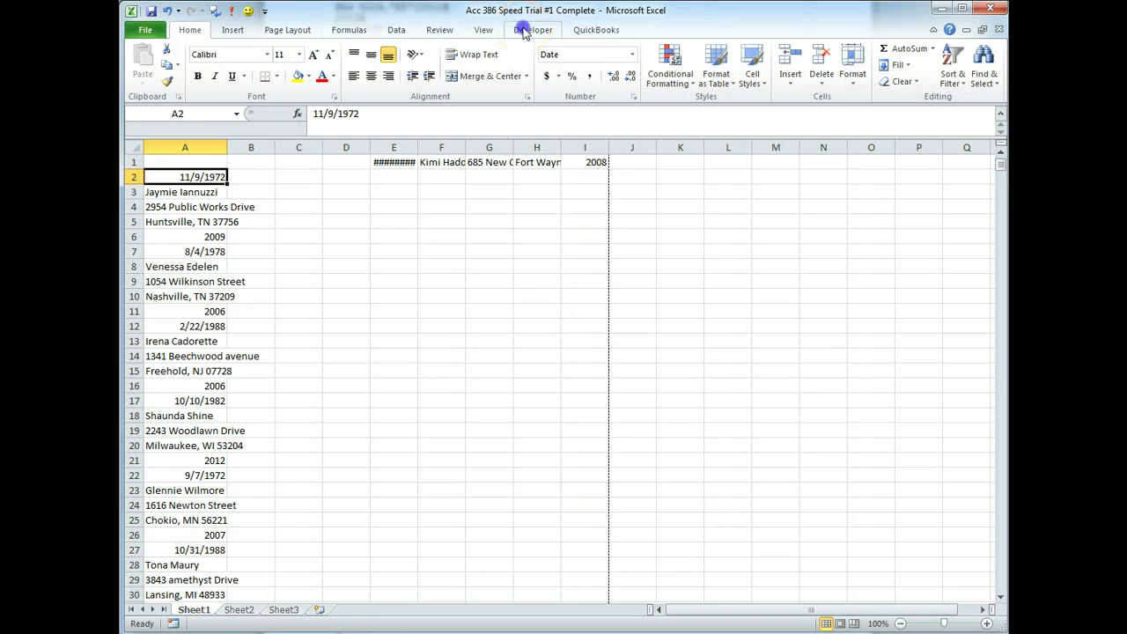
Open the DataClean macro's code to check its recorded commands and keyboard shortcut, and close the code editor.
{"action": "left_click", "coordinate": [173, 63]}
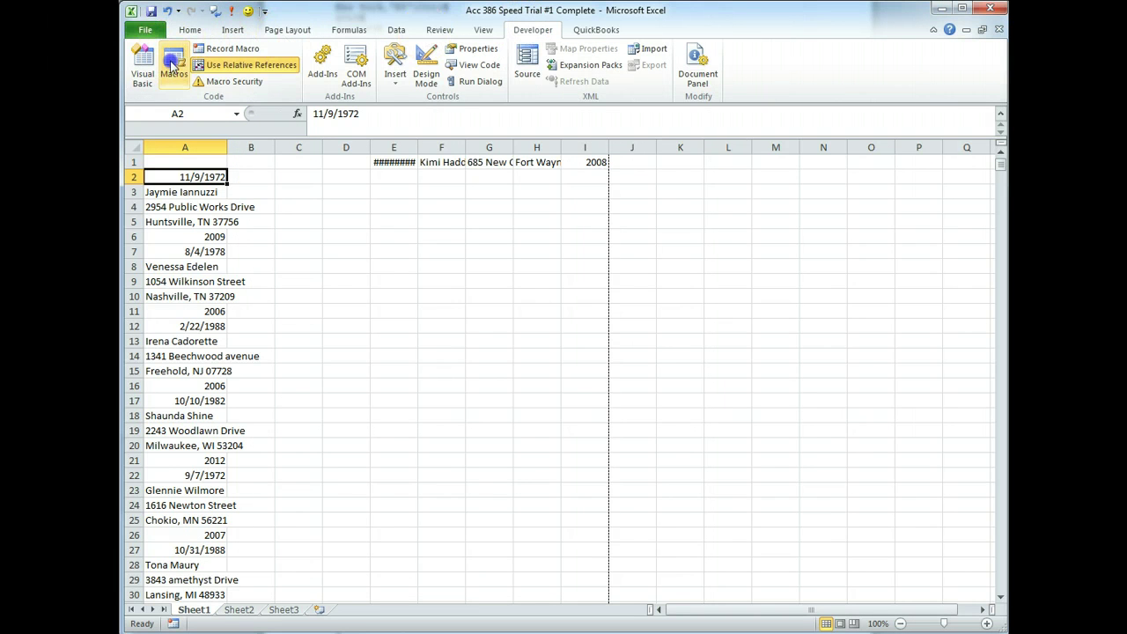
{"action": "left_click", "coordinate": [613, 404]}
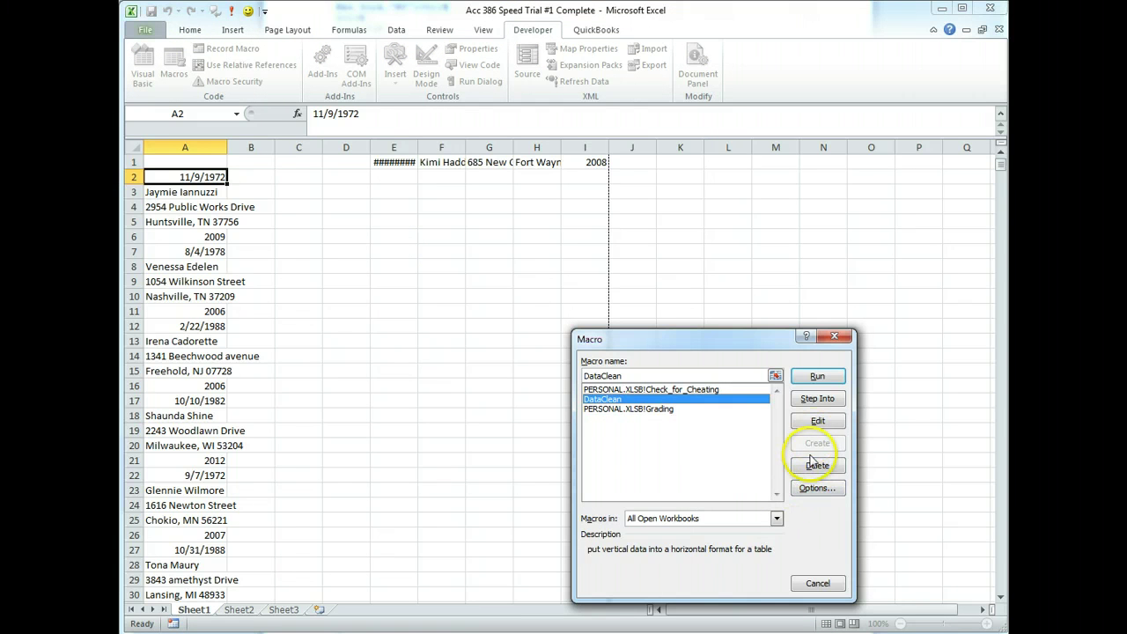
{"action": "left_click", "coordinate": [817, 422]}
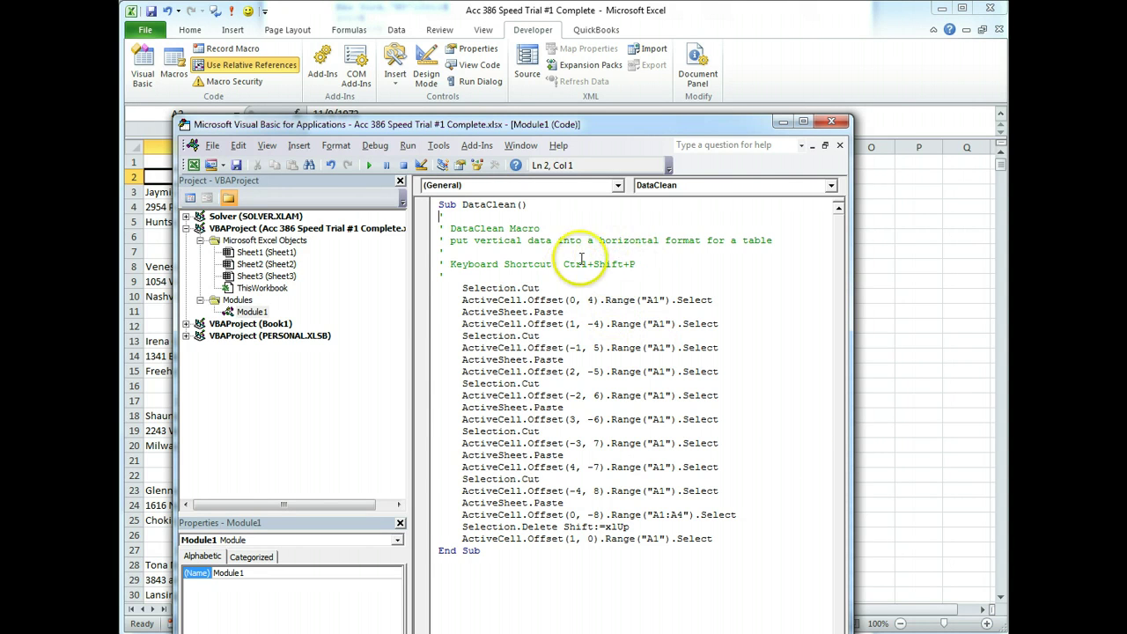
{"action": "left_click", "coordinate": [831, 124]}
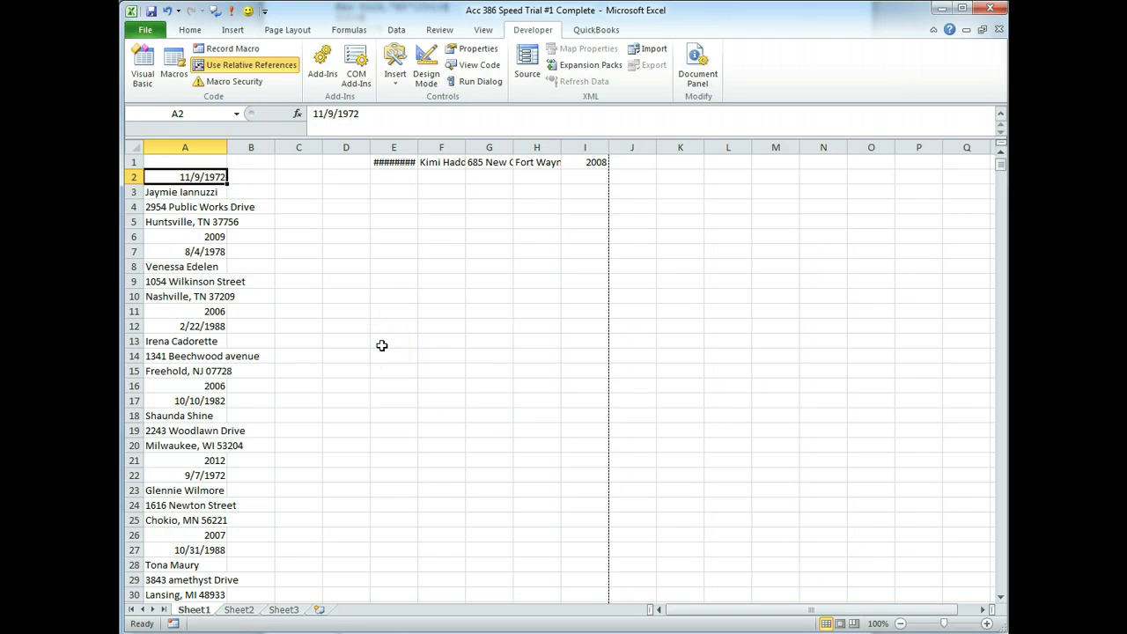
Run the DataClean macro repeatedly from A2 until every remaining vertical record is moved into a row in columns E to I.
{"action": "key", "text": "ctrl+shift+p"}
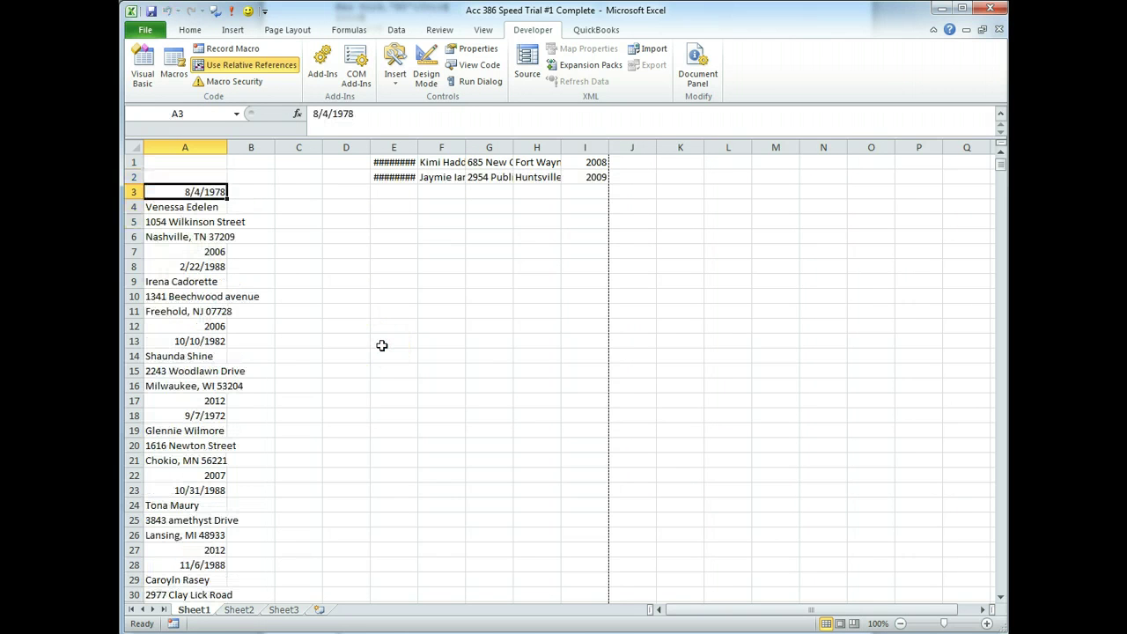
{"action": "key", "text": "ctrl+shift+p"}
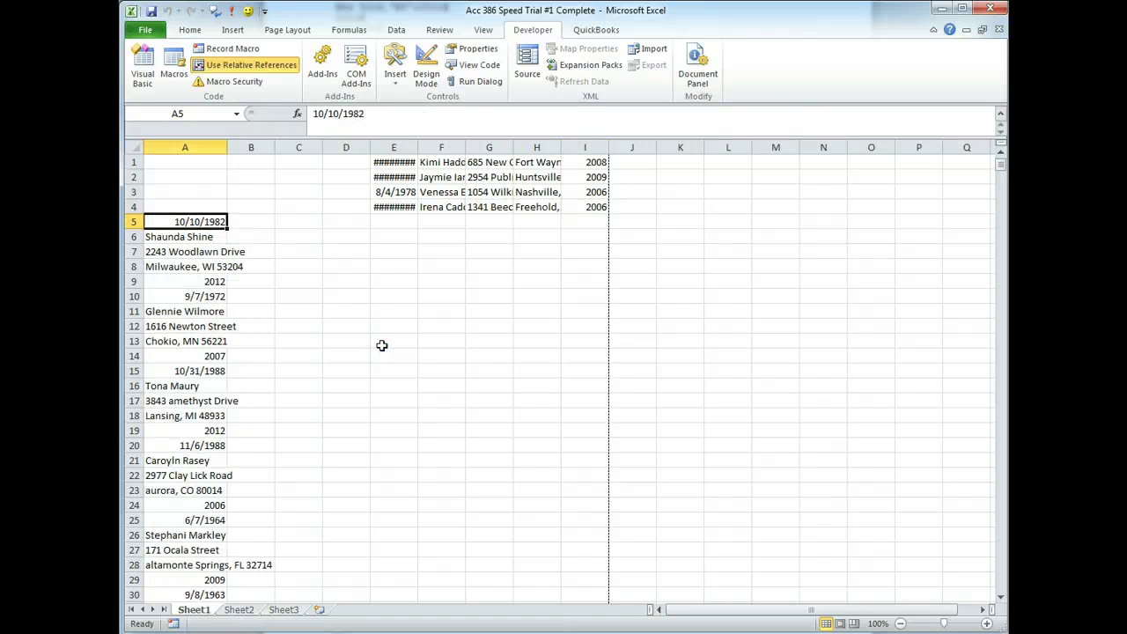
{"action": "key", "text": "ctrl+shift+p"}
{"action": "key", "text": "ctrl+q"}
{"action": "key", "text": "ctrl+q"}
{"action": "key", "text": "ctrl+q"}
{"action": "key", "text": "ctrl+q"}
{"action": "key", "text": "ctrl+q"}
{"action": "key", "text": "ctrl+q"}
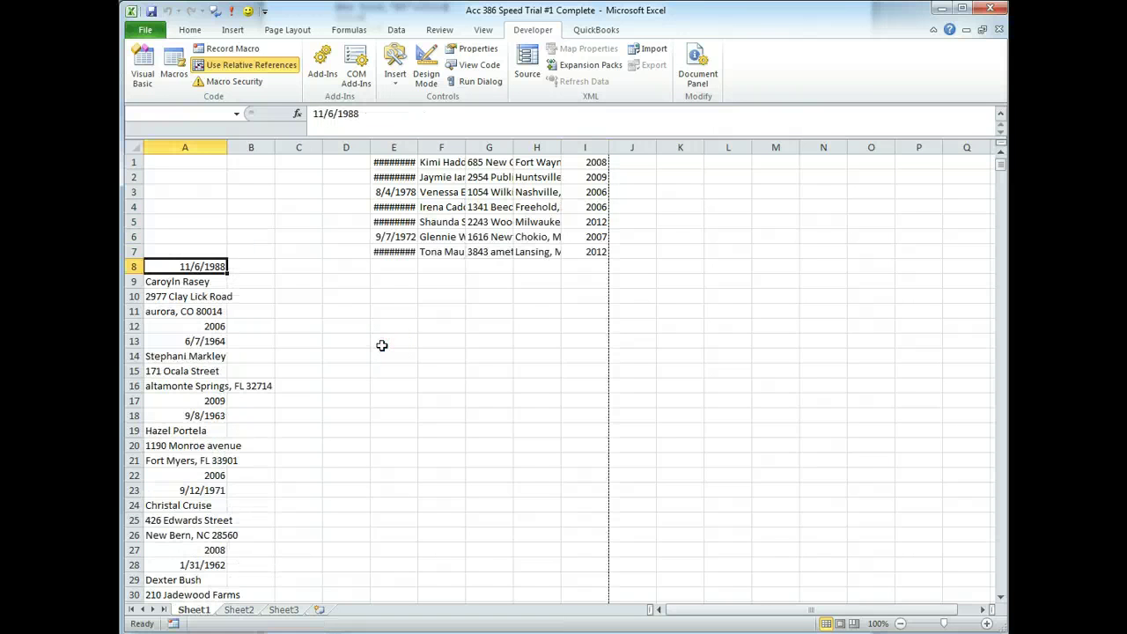
{"action": "key", "text": "ctrl+q"}
{"action": "key", "text": "ctrl+q"}
{"action": "key", "text": "ctrl+q"}
{"action": "key", "text": "ctrl+q"}
{"action": "key", "text": "ctrl+q"}
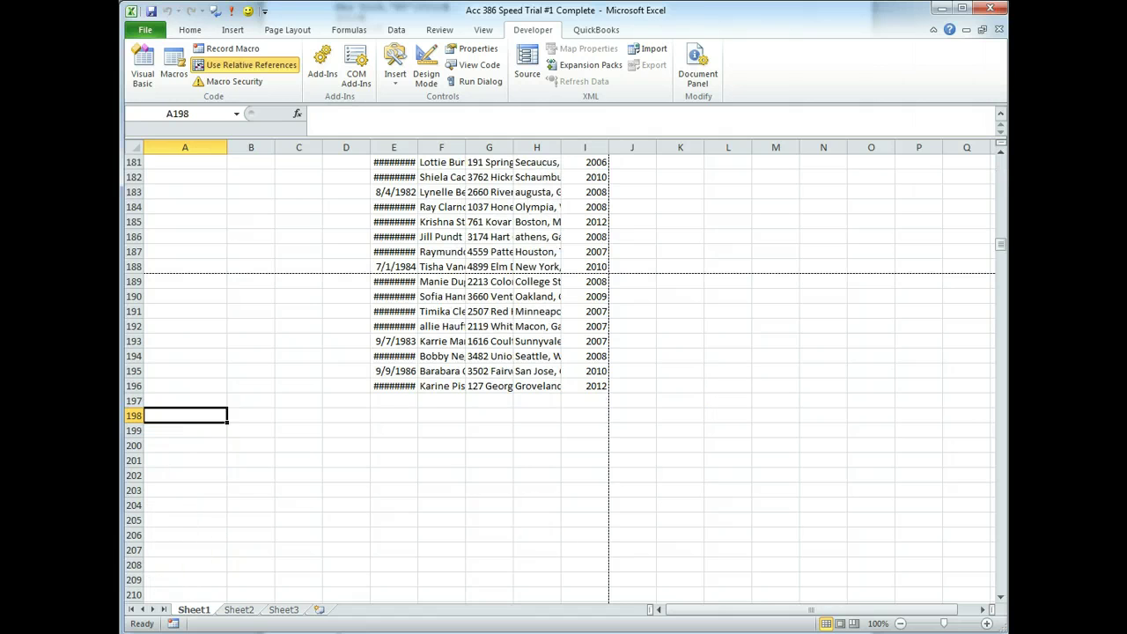
Autofit the widths of columns E through I so the dates, names and addresses fit, and deselect them.
{"action": "left_click_drag", "start_coordinate": [1001, 246], "coordinate": [1001, 146]}
{"action": "left_click_drag", "start_coordinate": [397, 145], "coordinate": [585, 146]}
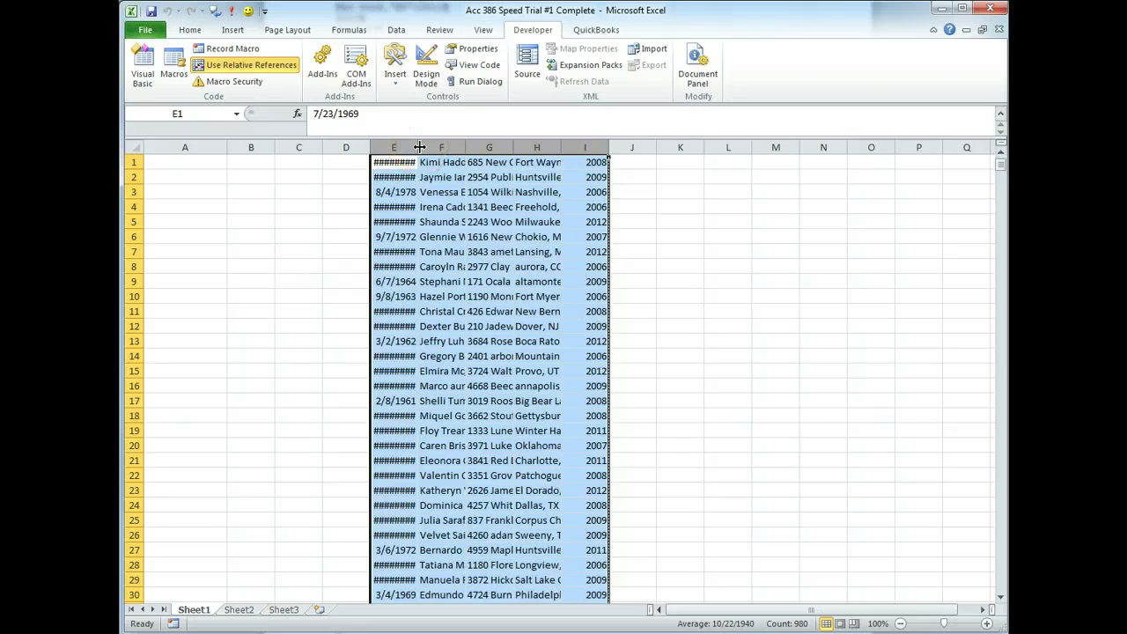
{"action": "double_click", "coordinate": [420, 147]}
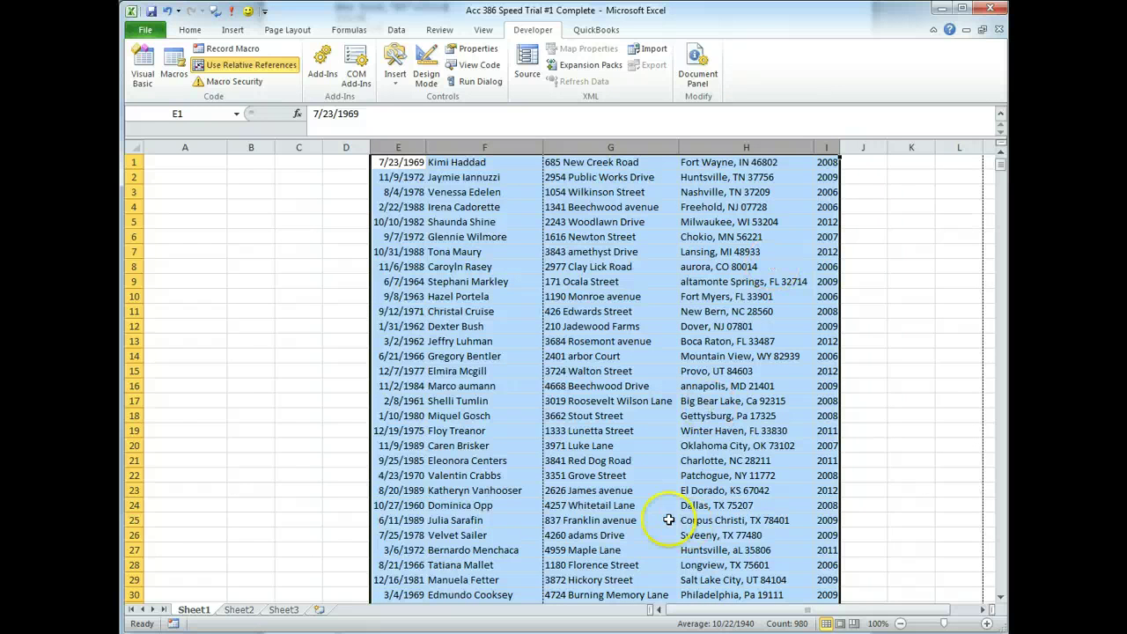
{"action": "left_click", "coordinate": [911, 401]}
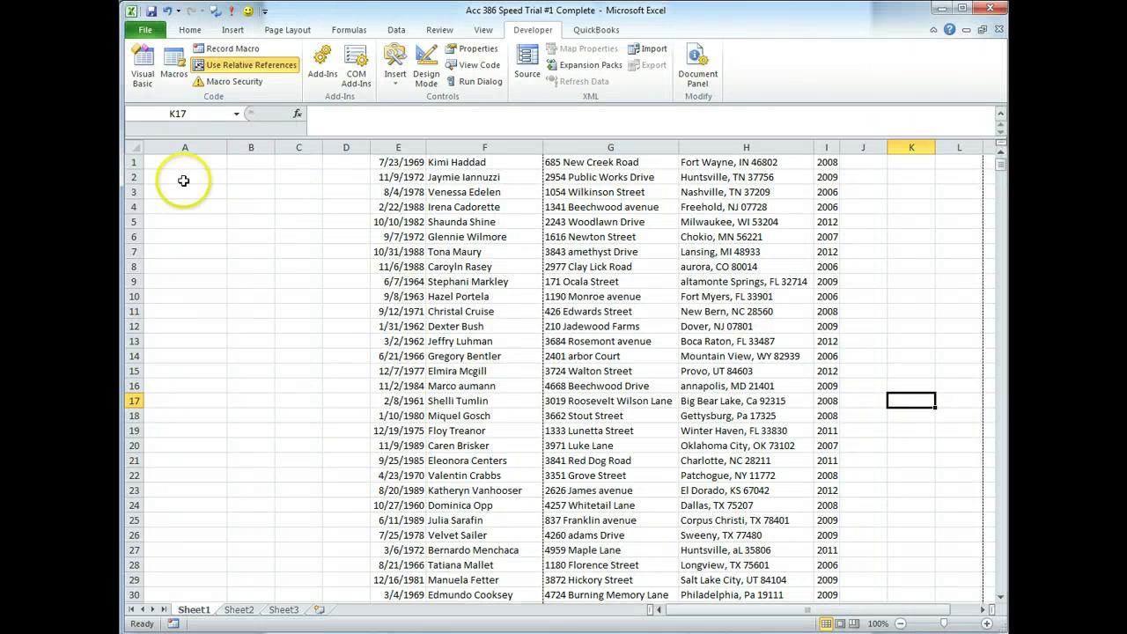
Insert nine entire blank rows above the customer records, using rows 1 to 9 as the selection.
{"action": "left_click_drag", "start_coordinate": [169, 167], "coordinate": [175, 275]}
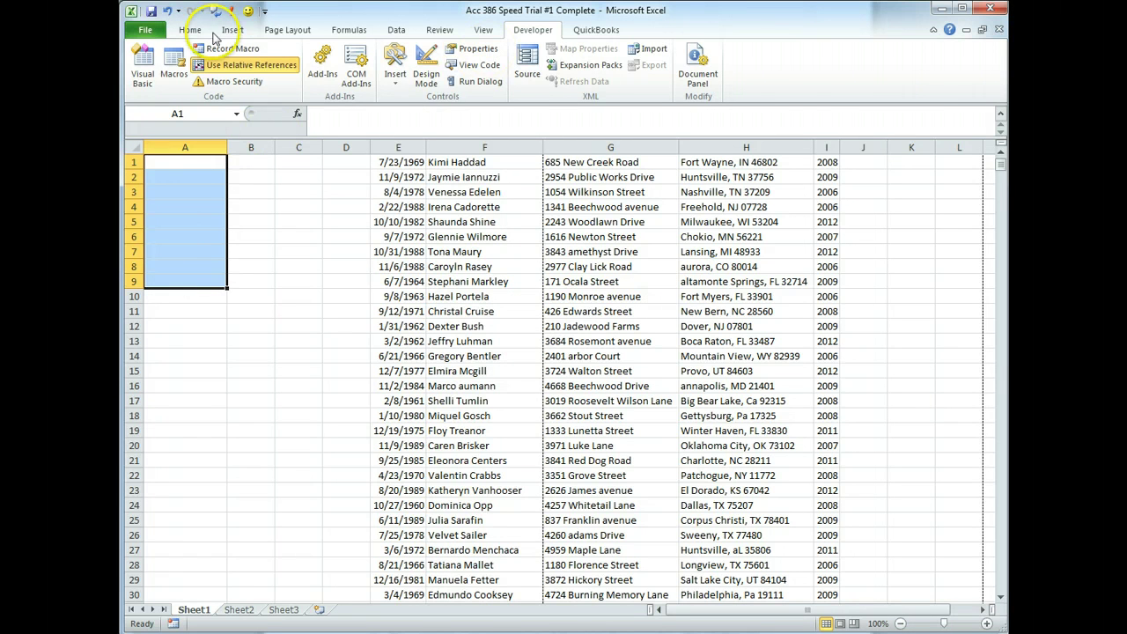
{"action": "left_click", "coordinate": [243, 32]}
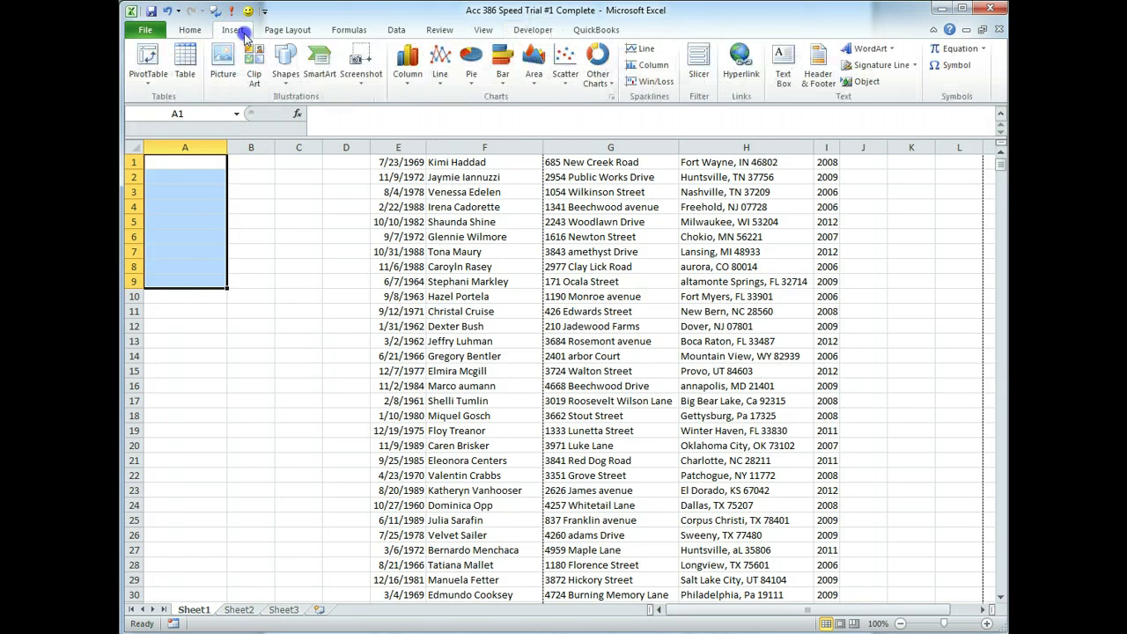
{"action": "right_click", "coordinate": [201, 206]}
{"action": "left_click", "coordinate": [234, 305]}
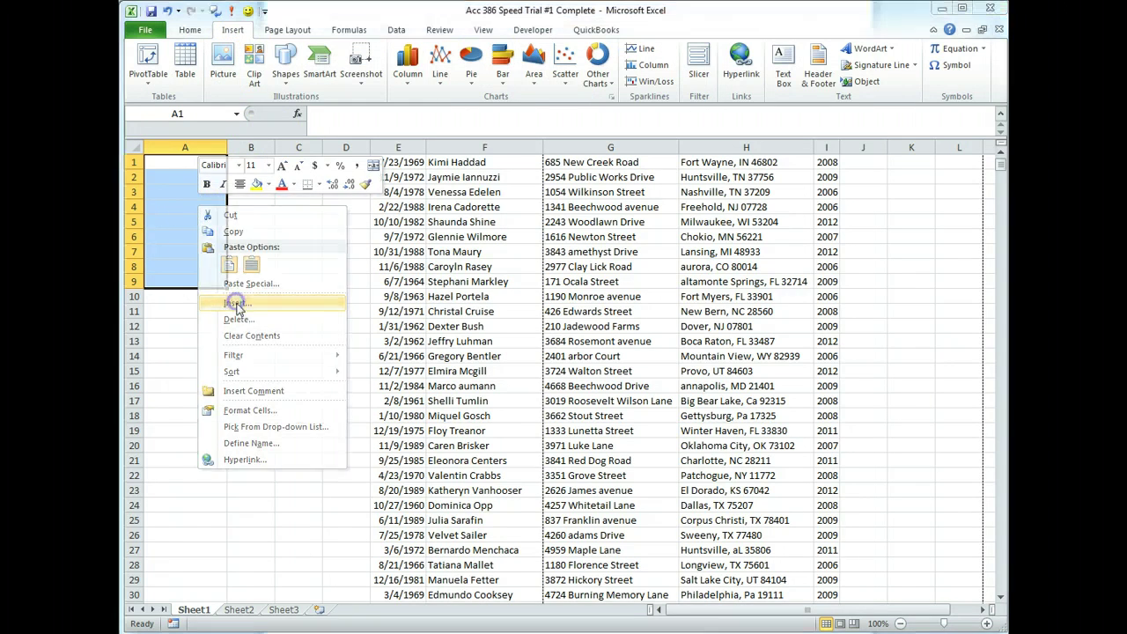
{"action": "left_click", "coordinate": [188, 302]}
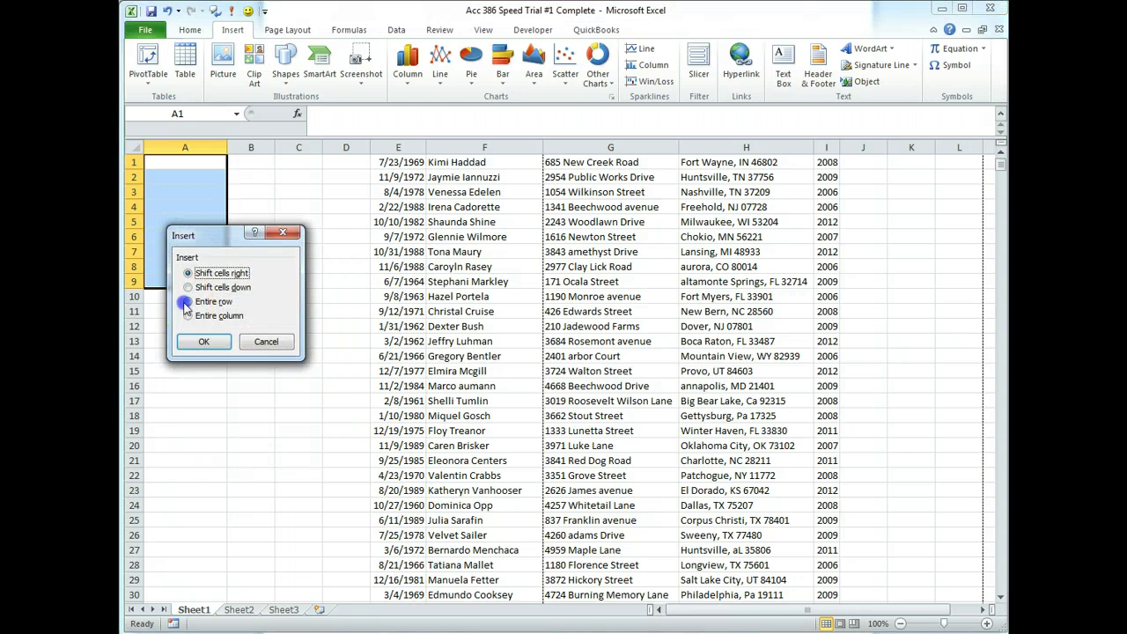
{"action": "left_click", "coordinate": [203, 345]}
{"action": "left_click", "coordinate": [388, 279]}
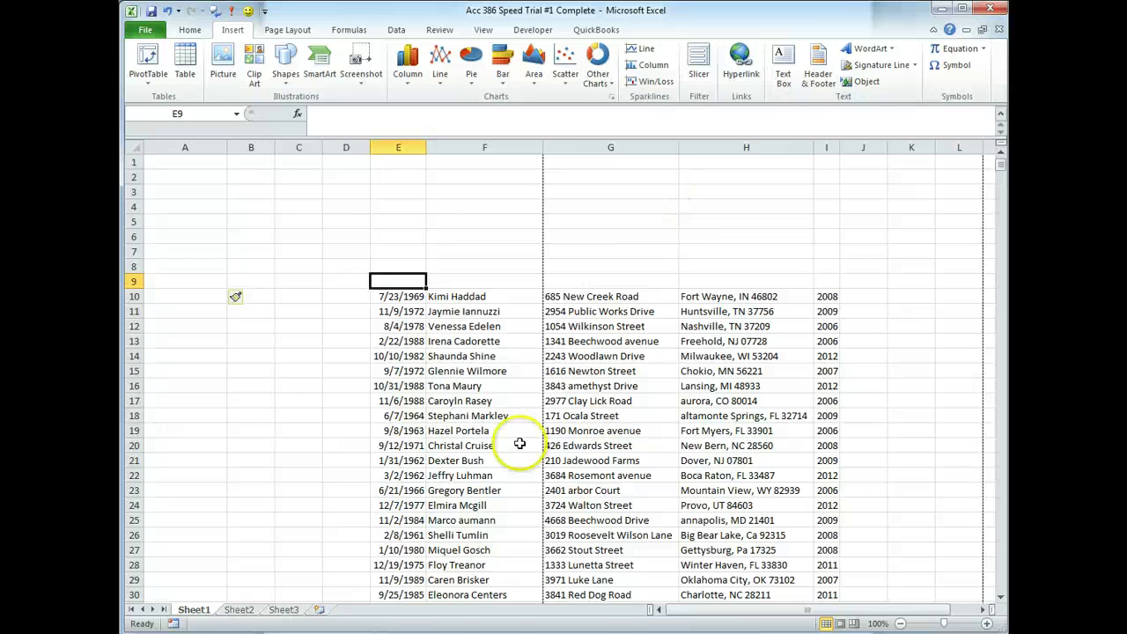
Enter =PROPER(F10) in D10 to capitalise the customer names and fill the formula down column D to the last record.
{"action": "left_click", "coordinate": [463, 523]}
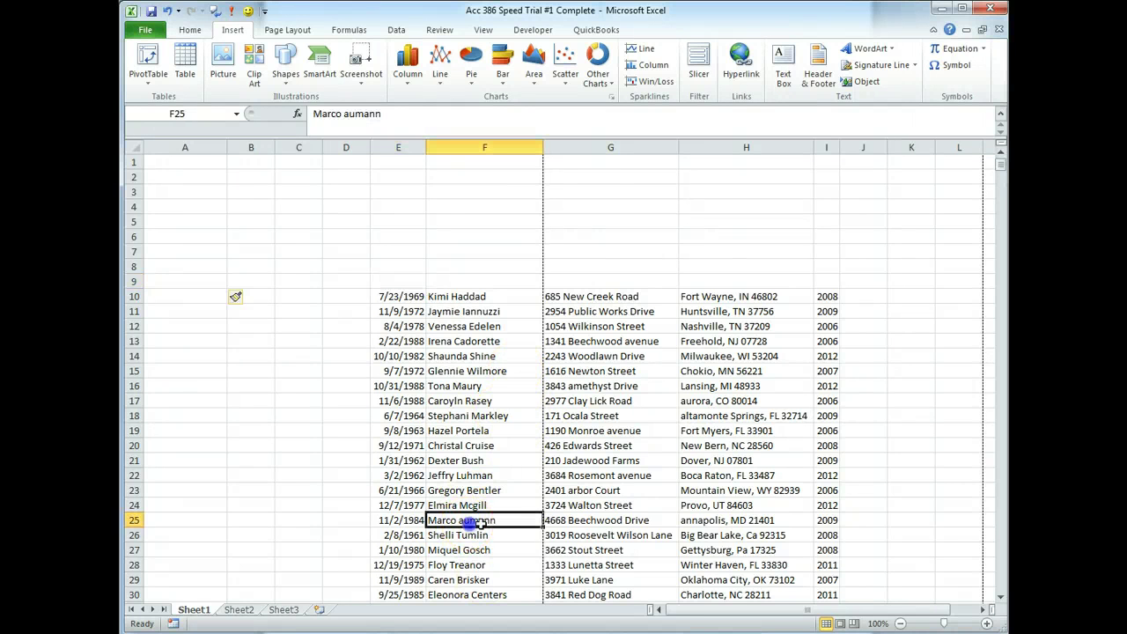
{"action": "left_click", "coordinate": [328, 298]}
{"action": "key", "text": "BackSpace"}
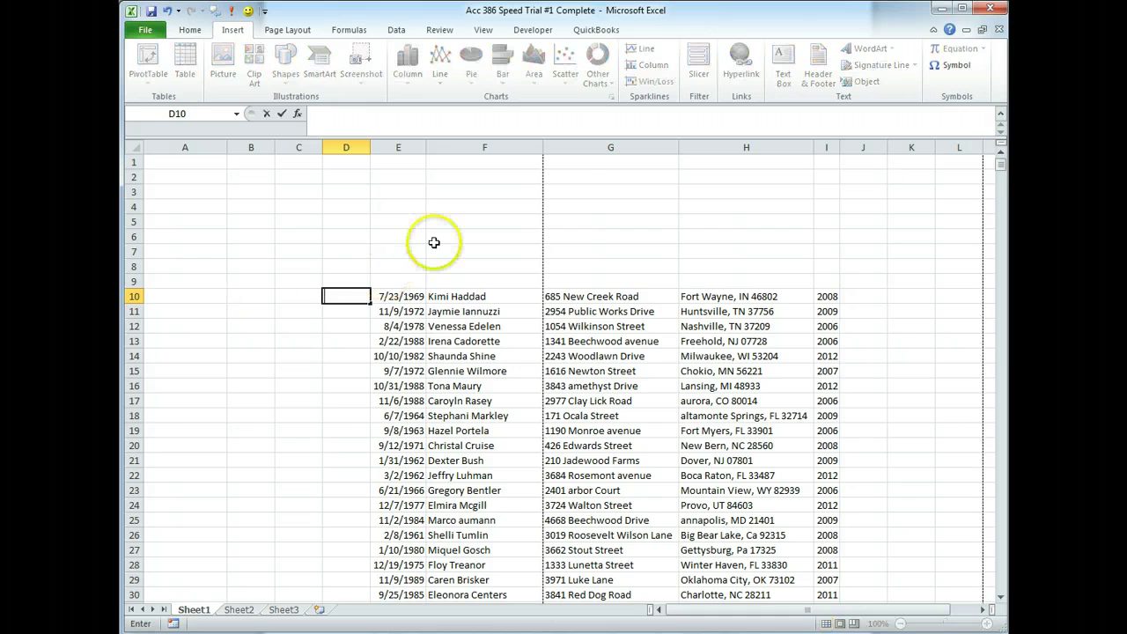
{"action": "type", "text": "=p"}
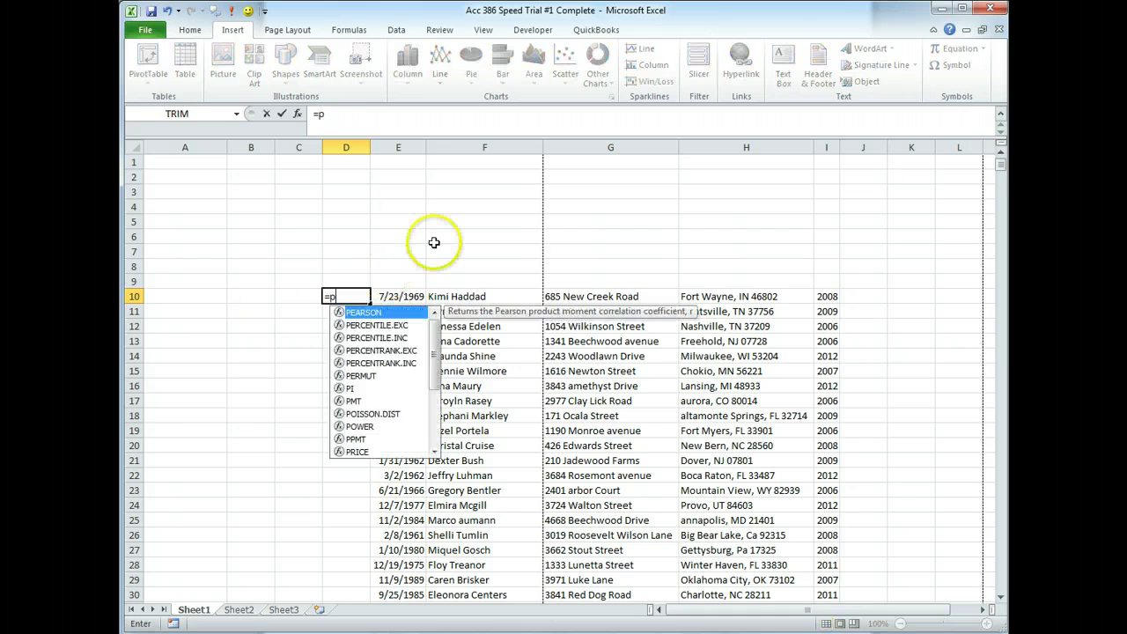
{"action": "key", "text": "BackSpace"}
{"action": "type", "text": "proper("}
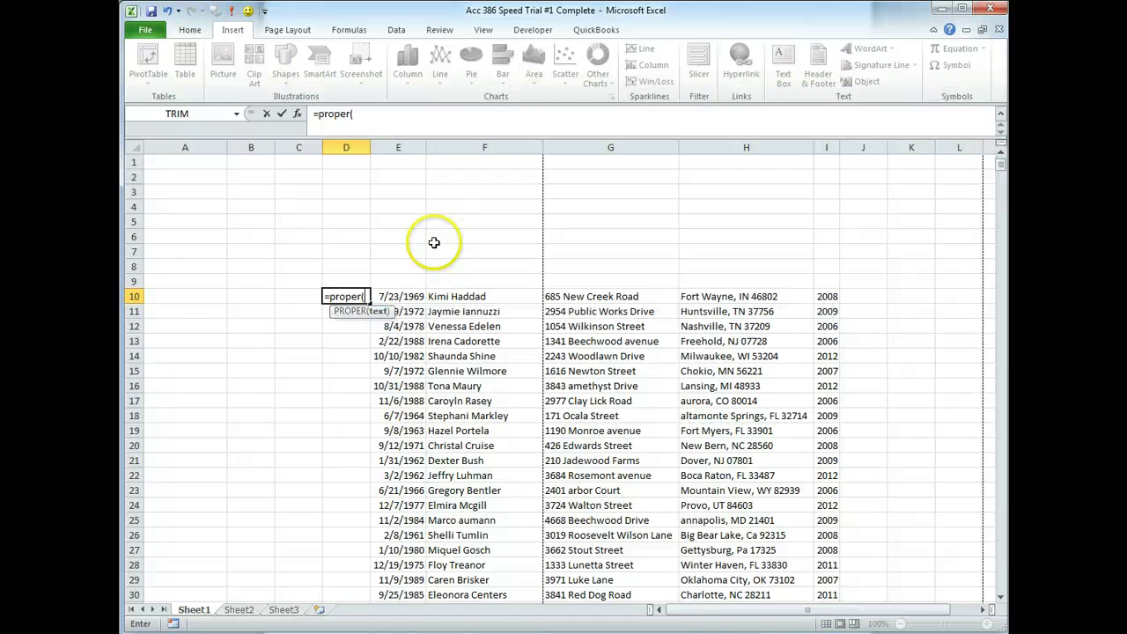
{"action": "left_click", "coordinate": [460, 298]}
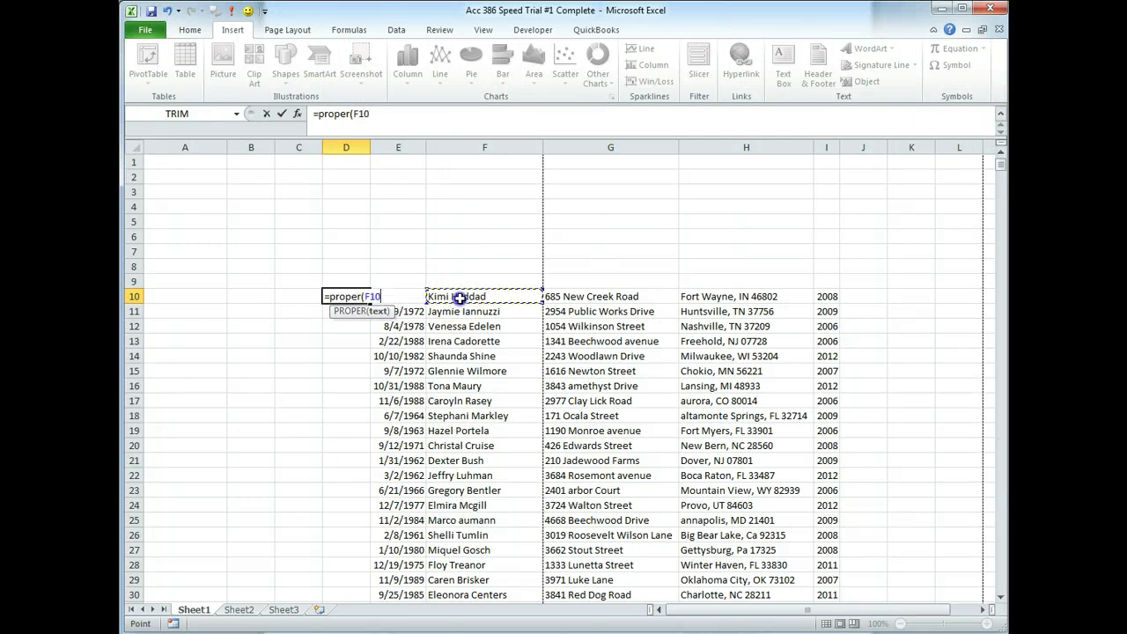
{"action": "type", "text": ")"}
{"action": "key", "text": "Return"}
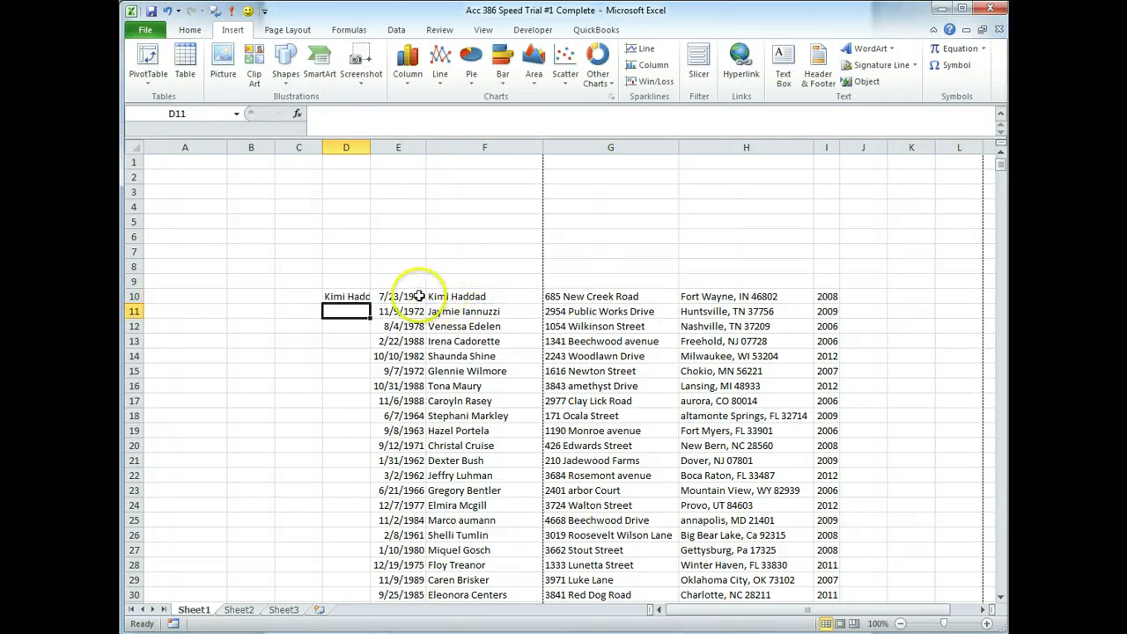
{"action": "left_click", "coordinate": [357, 299]}
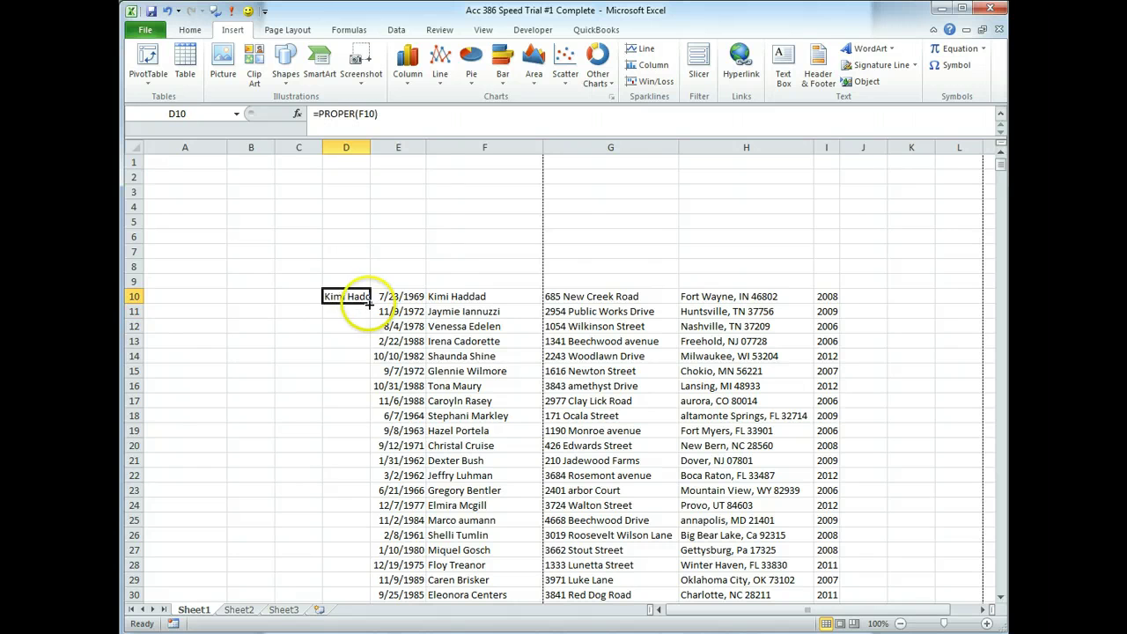
{"action": "double_click", "coordinate": [371, 304]}
Copy the capitalised names from column D and paste them as values over the original names starting at F10.
{"action": "right_click", "coordinate": [338, 299]}
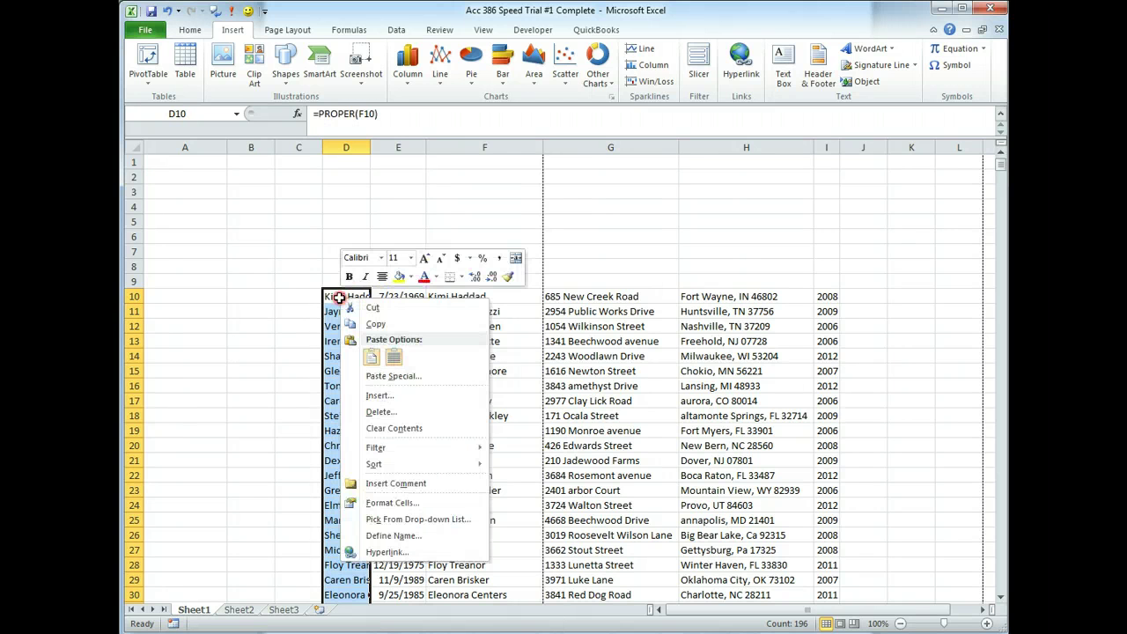
{"action": "left_click", "coordinate": [375, 326]}
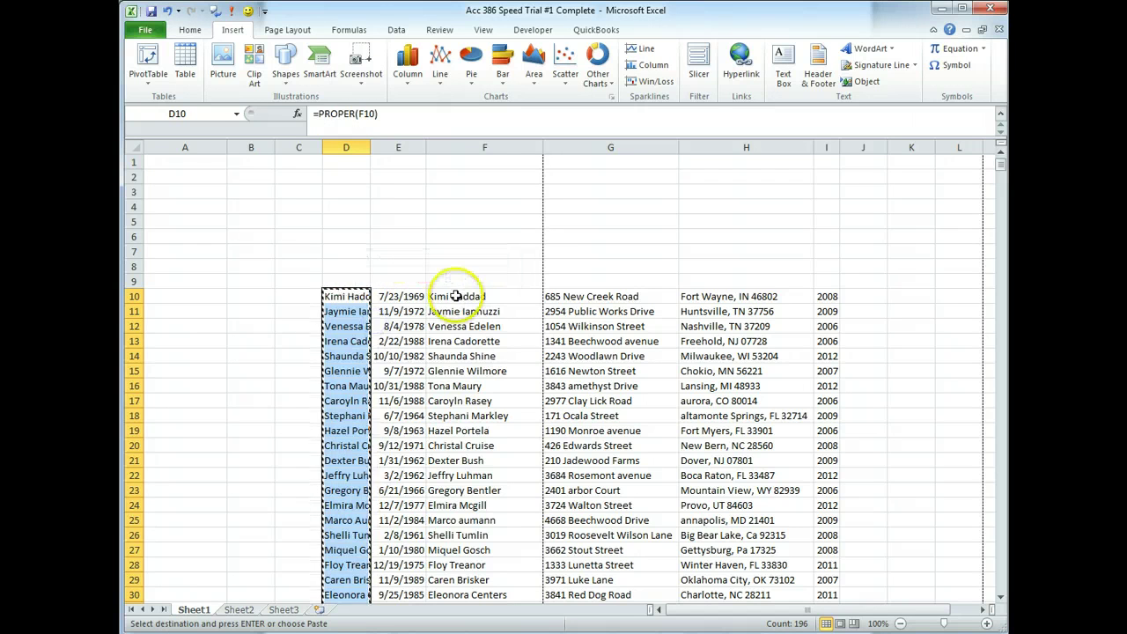
{"action": "left_click", "coordinate": [454, 299]}
{"action": "right_click", "coordinate": [454, 300]}
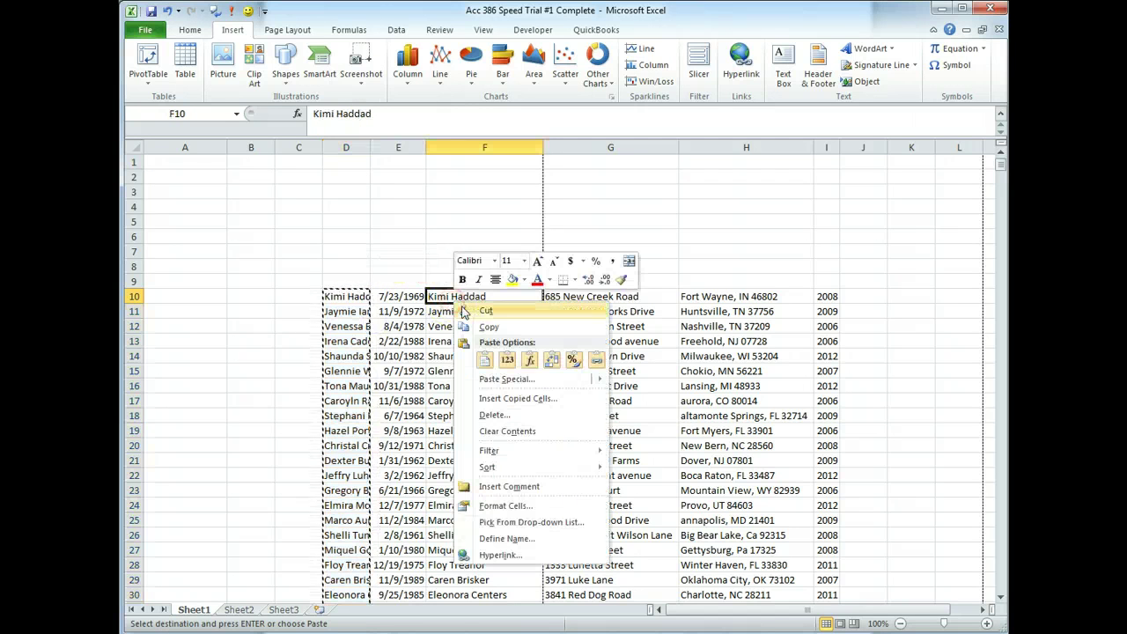
{"action": "left_click", "coordinate": [485, 359]}
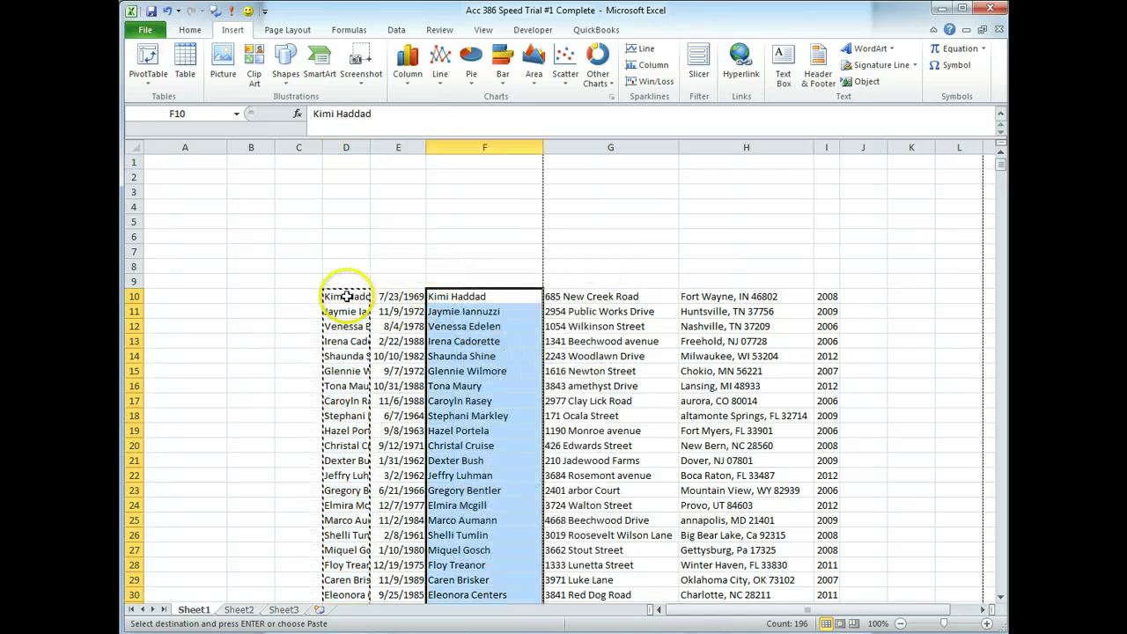
{"action": "key", "text": "Escape"}
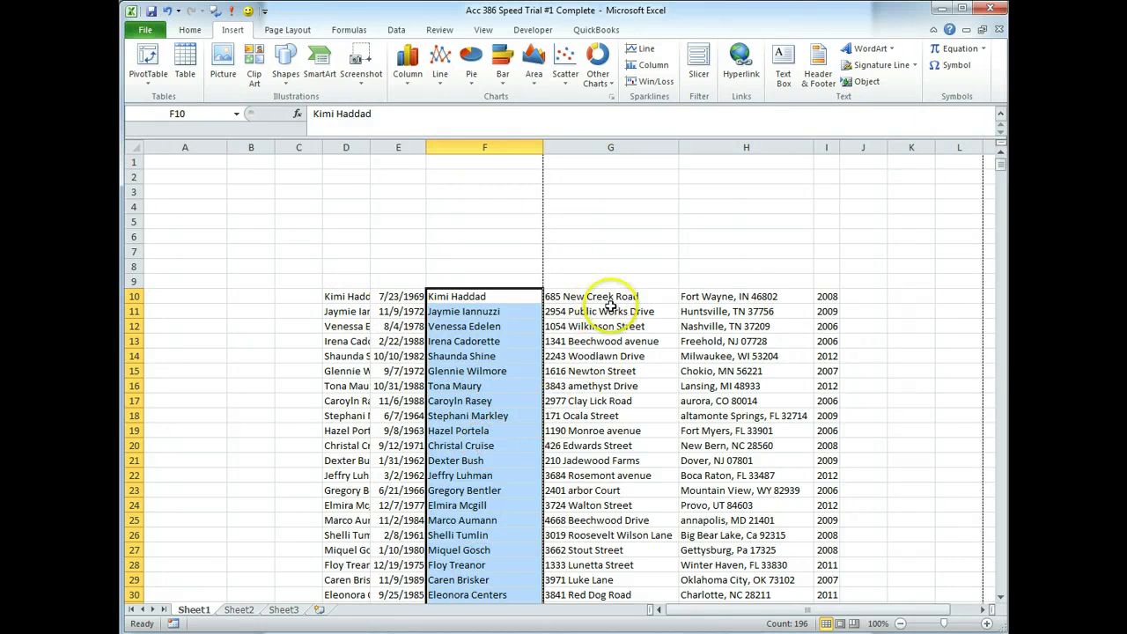
Change the formula in D10 to =PROPER(G10) for the street addresses and fill it down column D.
{"action": "left_click", "coordinate": [590, 491]}
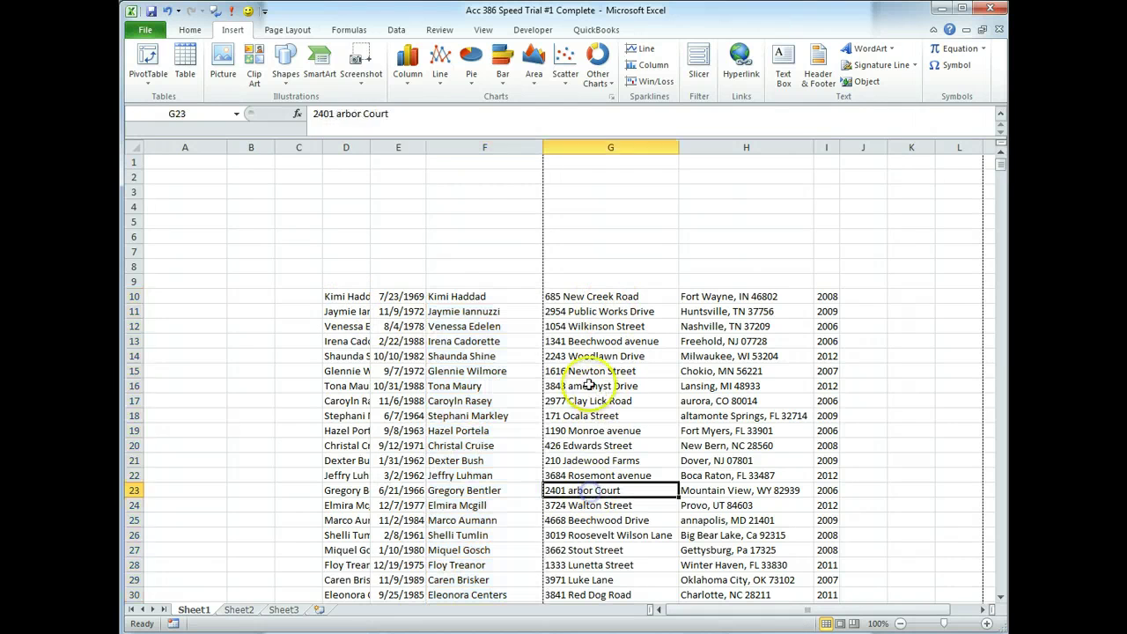
{"action": "left_click", "coordinate": [340, 297]}
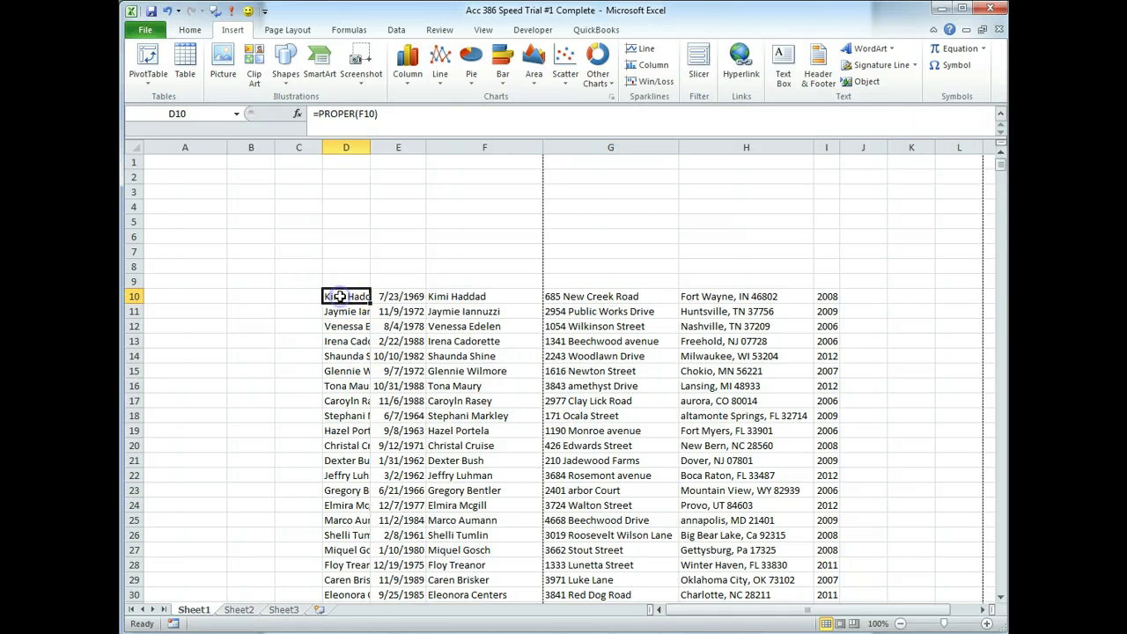
{"action": "double_click", "coordinate": [366, 113]}
{"action": "left_click", "coordinate": [580, 298]}
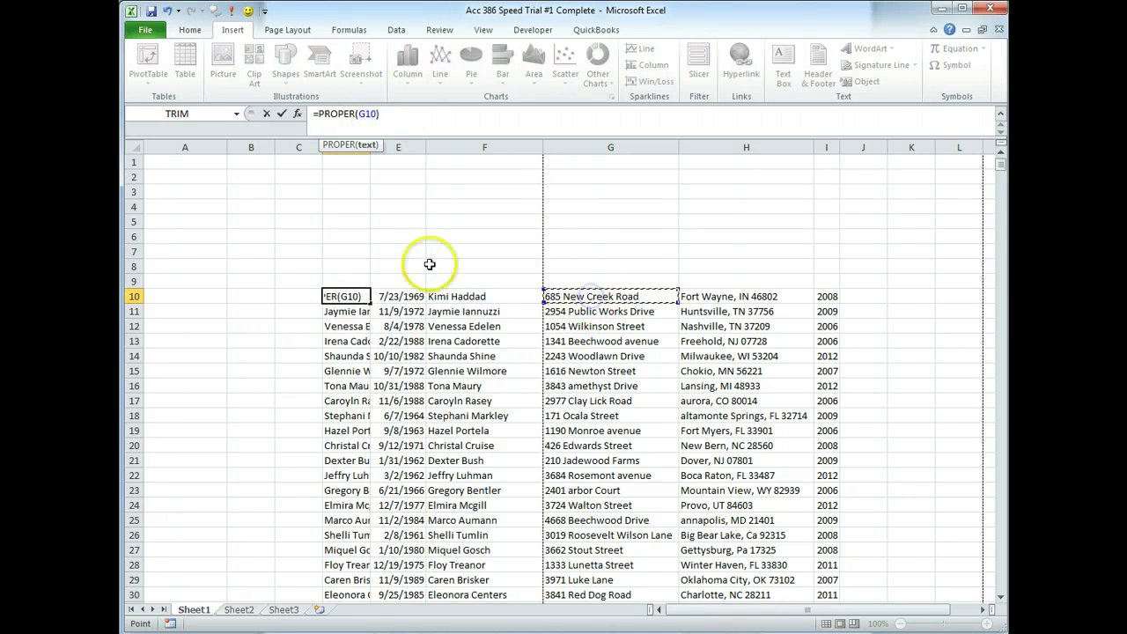
{"action": "key", "text": "Return"}
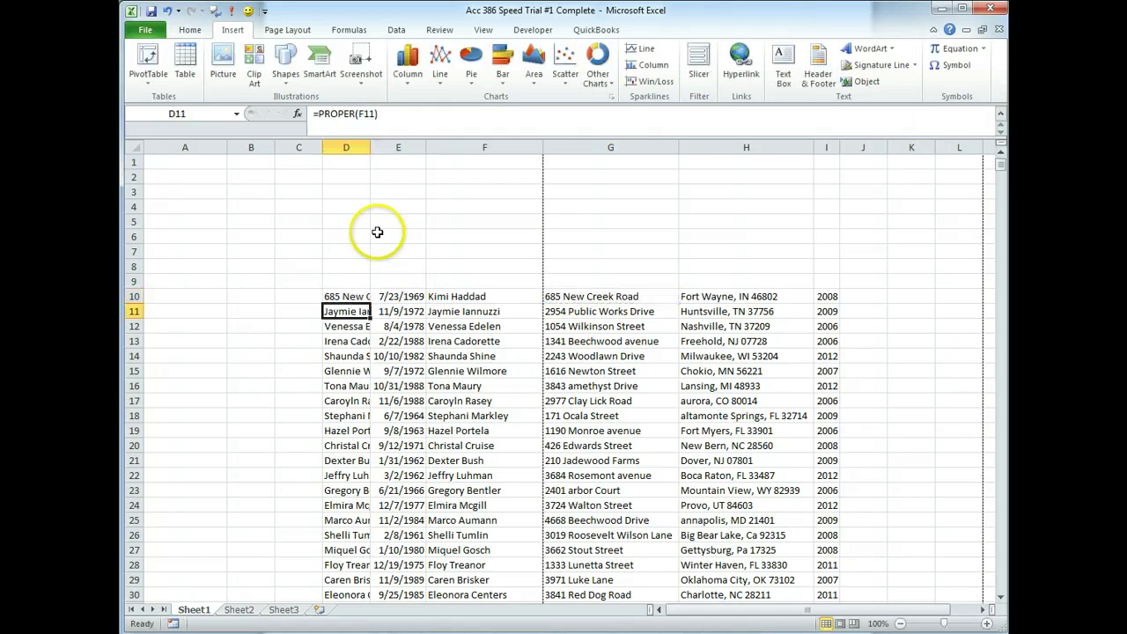
{"action": "double_click", "coordinate": [371, 301]}
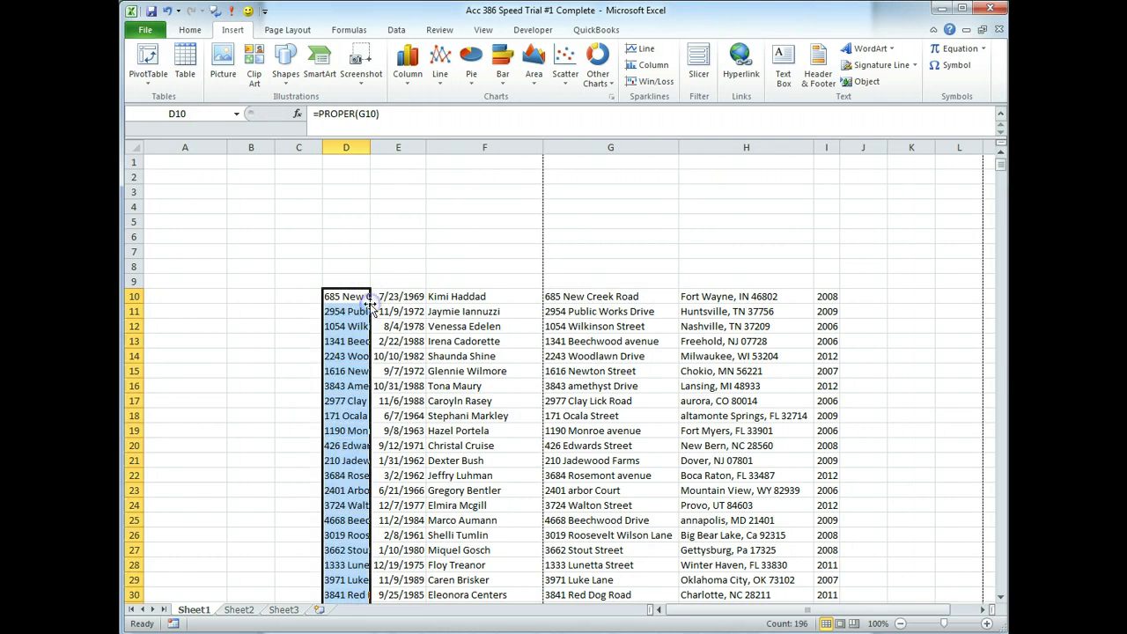
Copy the capitalised street addresses from column D and paste them as values over the originals starting at G10.
{"action": "right_click", "coordinate": [347, 301]}
{"action": "left_click", "coordinate": [379, 334]}
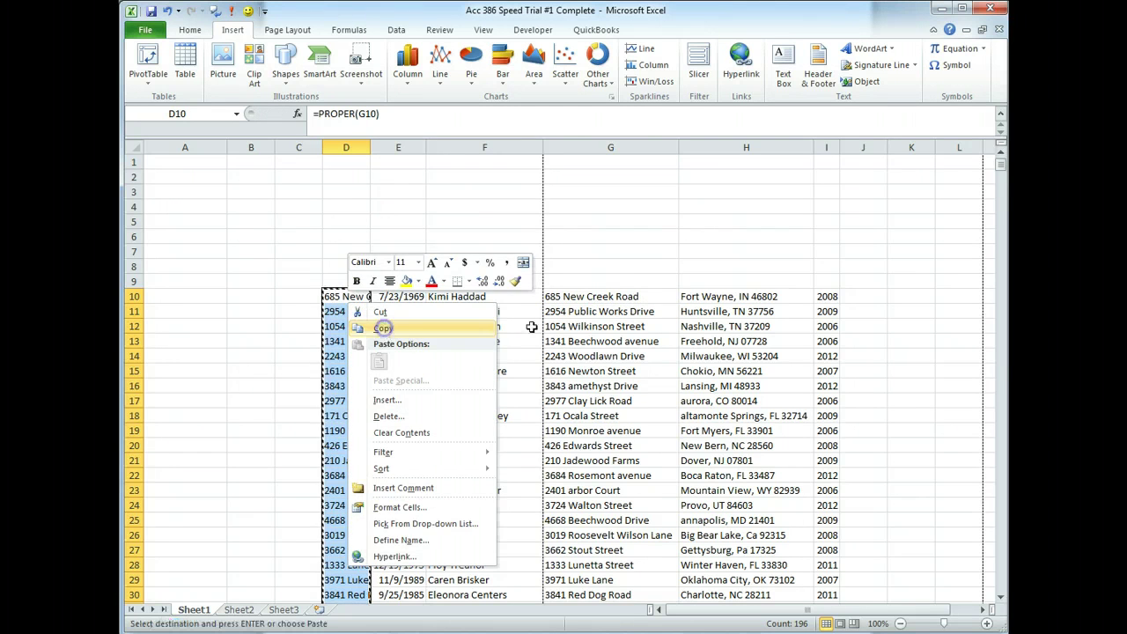
{"action": "left_click", "coordinate": [613, 296]}
{"action": "right_click", "coordinate": [614, 297]}
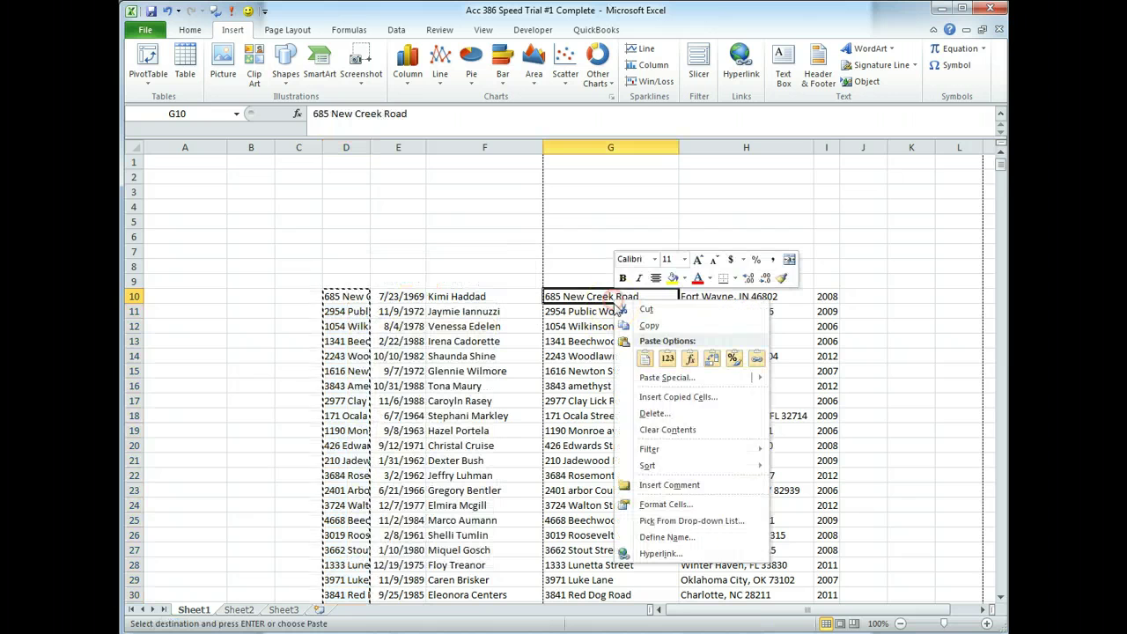
{"action": "left_click", "coordinate": [668, 360]}
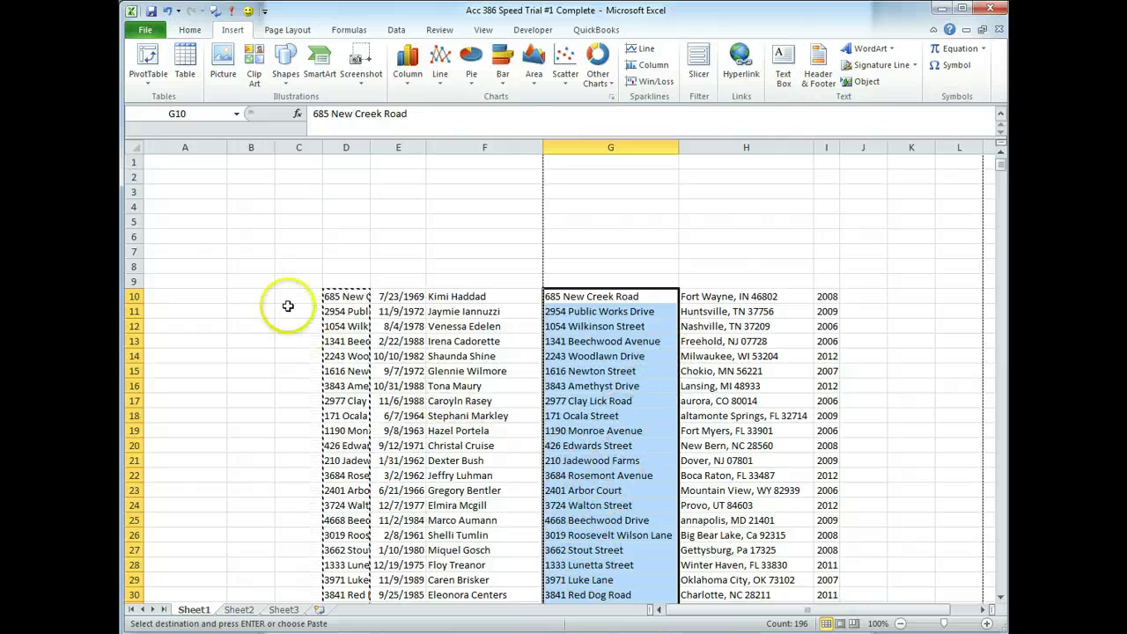
Change the formula in D10 to =PROPER(H10) for the city, state and ZIP entries and fill it down column D.
{"action": "left_click", "coordinate": [703, 400]}
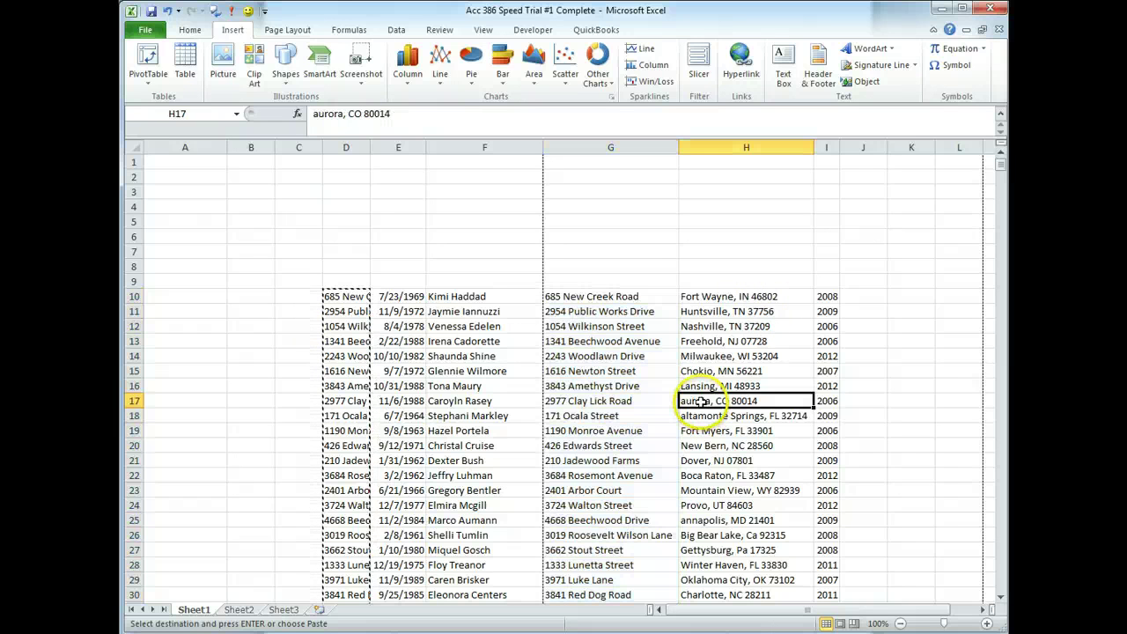
{"action": "left_click", "coordinate": [364, 298]}
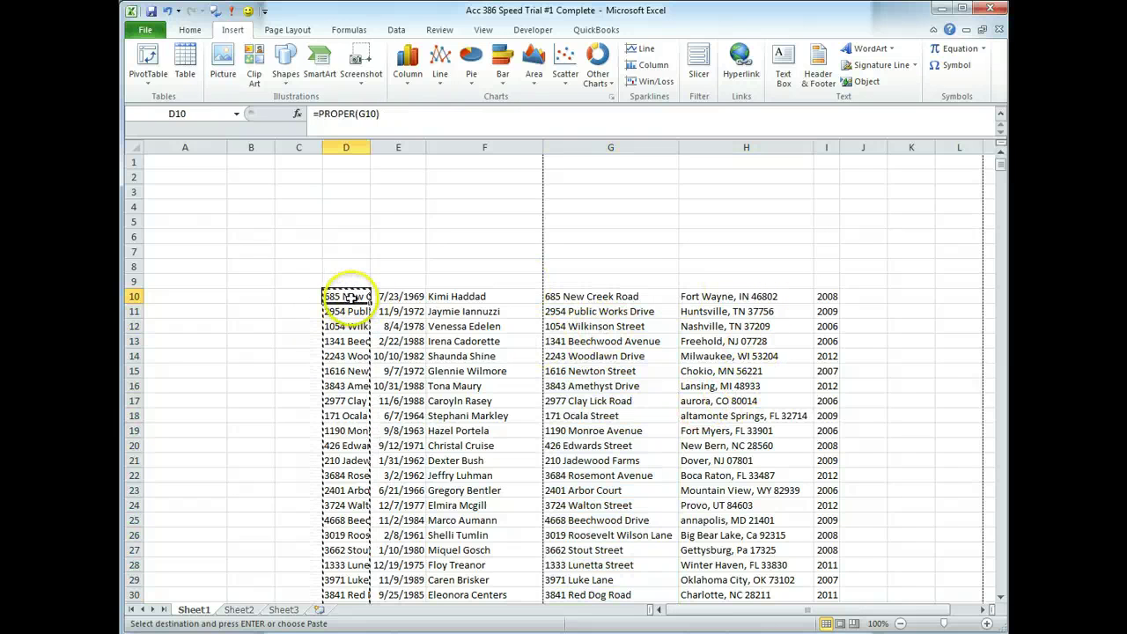
{"action": "left_click", "coordinate": [372, 115]}
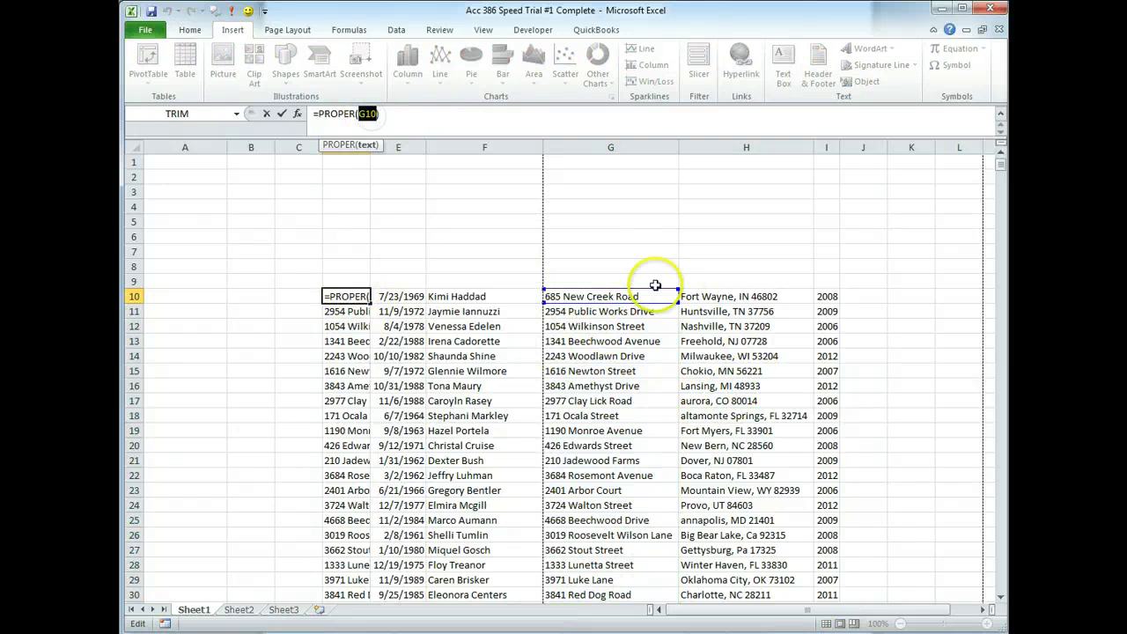
{"action": "left_click", "coordinate": [713, 296]}
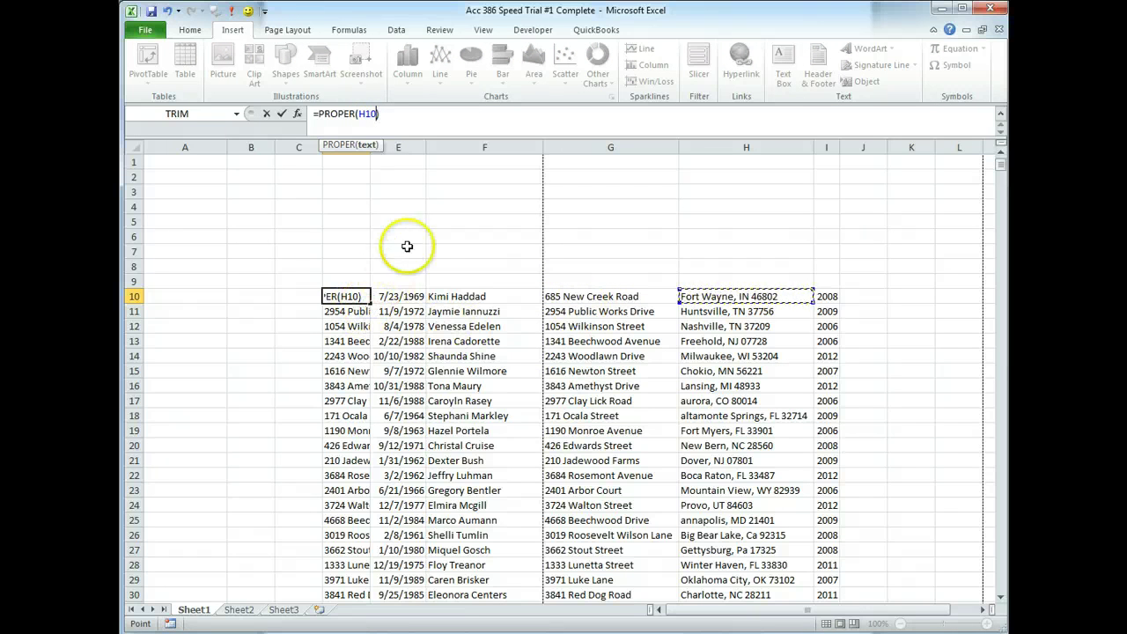
{"action": "key", "text": "Return"}
{"action": "left_click", "coordinate": [346, 296]}
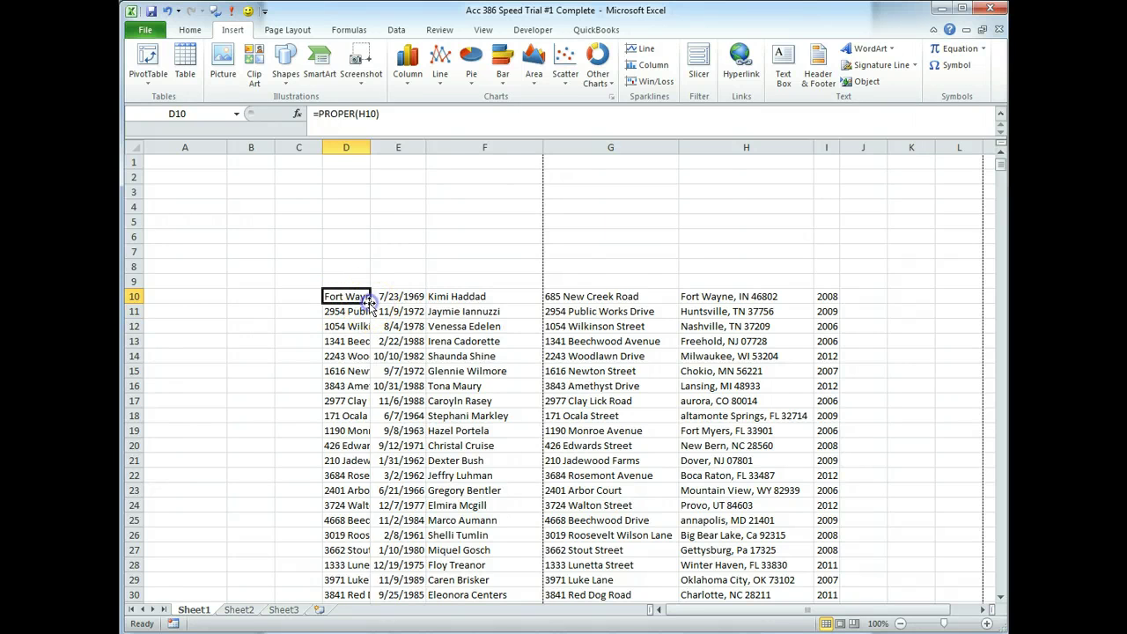
{"action": "double_click", "coordinate": [370, 304]}
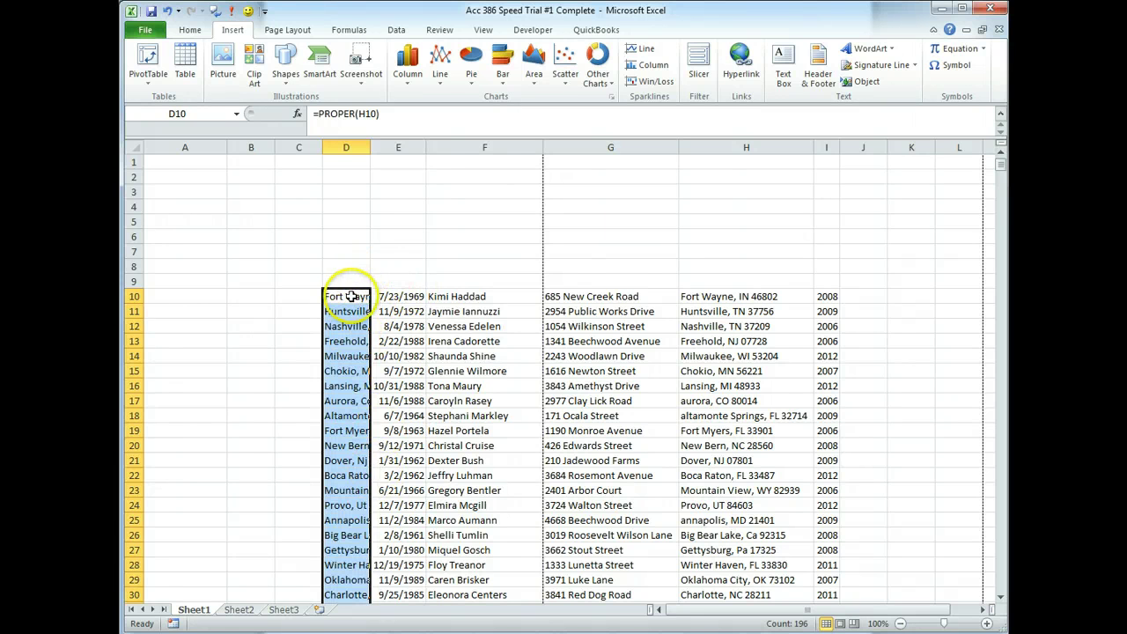
Copy the capitalised city entries from column D and paste them as values over the originals starting at H10.
{"action": "right_click", "coordinate": [352, 299]}
{"action": "left_click", "coordinate": [393, 325]}
{"action": "left_click", "coordinate": [696, 296]}
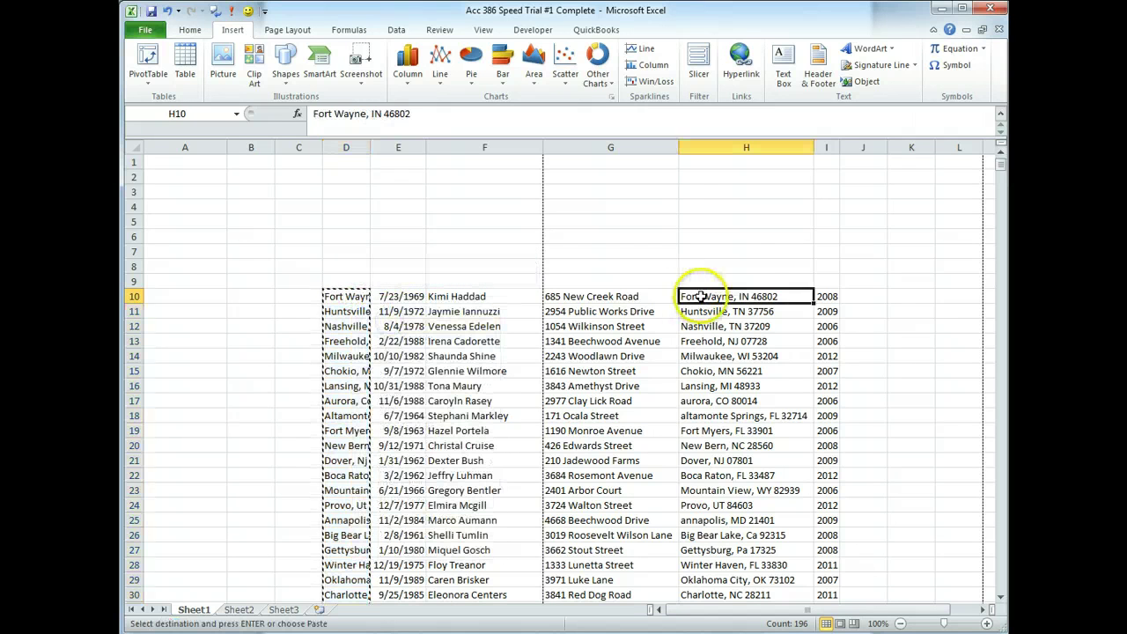
{"action": "right_click", "coordinate": [708, 297]}
{"action": "left_click", "coordinate": [763, 356]}
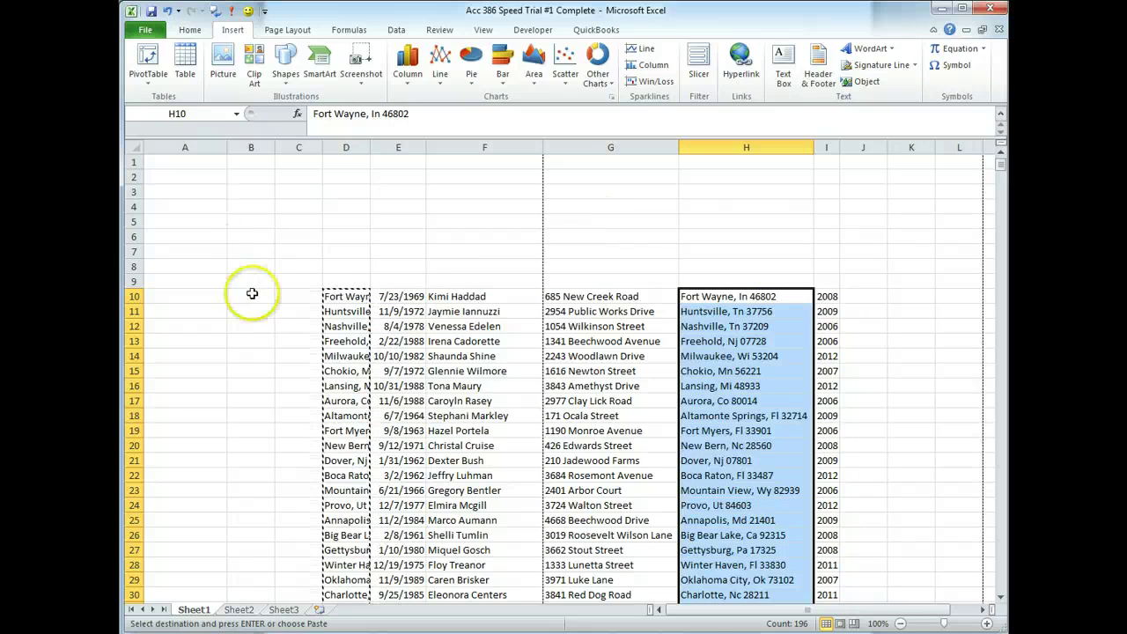
Clear the helper PROPER formulas from column D, from D10 down to the last record.
{"action": "left_click", "coordinate": [316, 240]}
{"action": "left_click", "coordinate": [344, 293]}
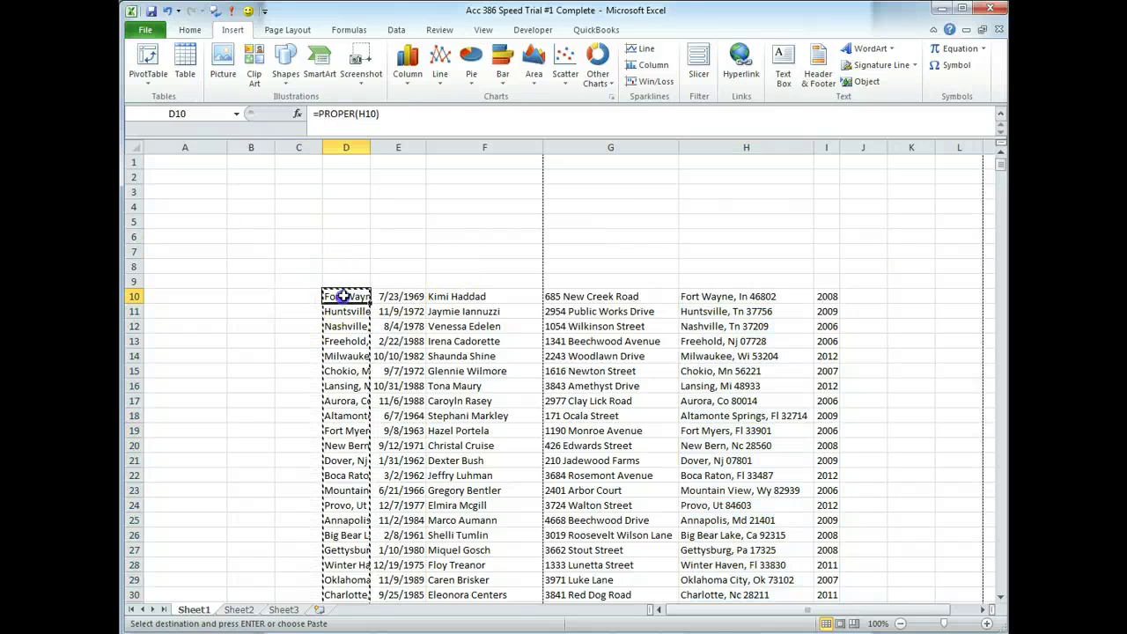
{"action": "key", "text": "ctrl+shift+Down"}
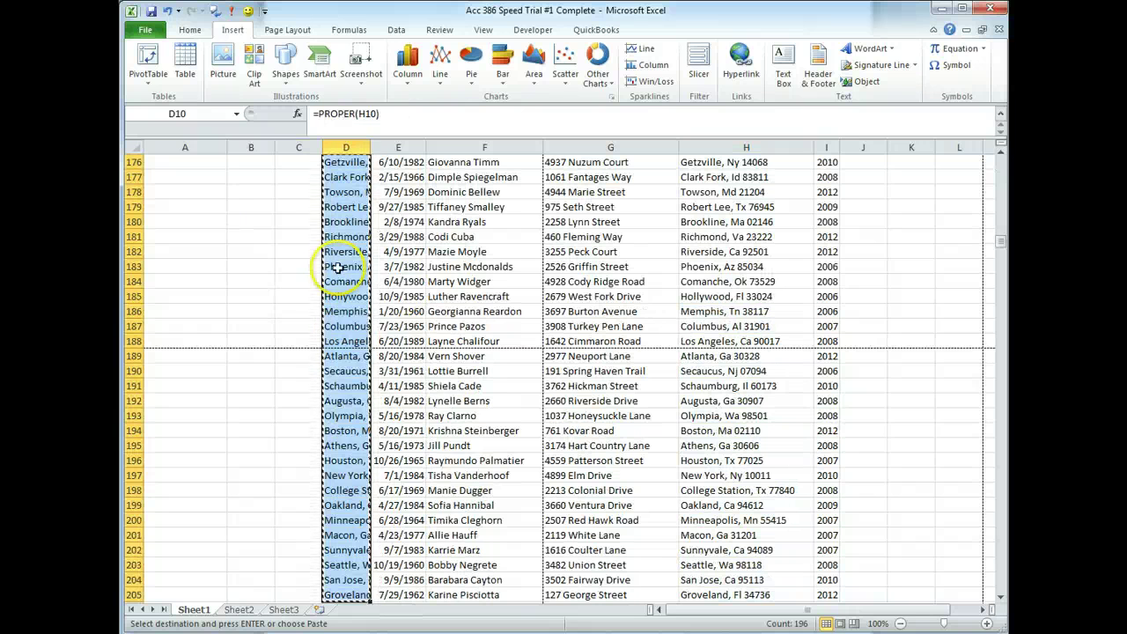
{"action": "right_click", "coordinate": [342, 269]}
{"action": "left_click", "coordinate": [384, 397]}
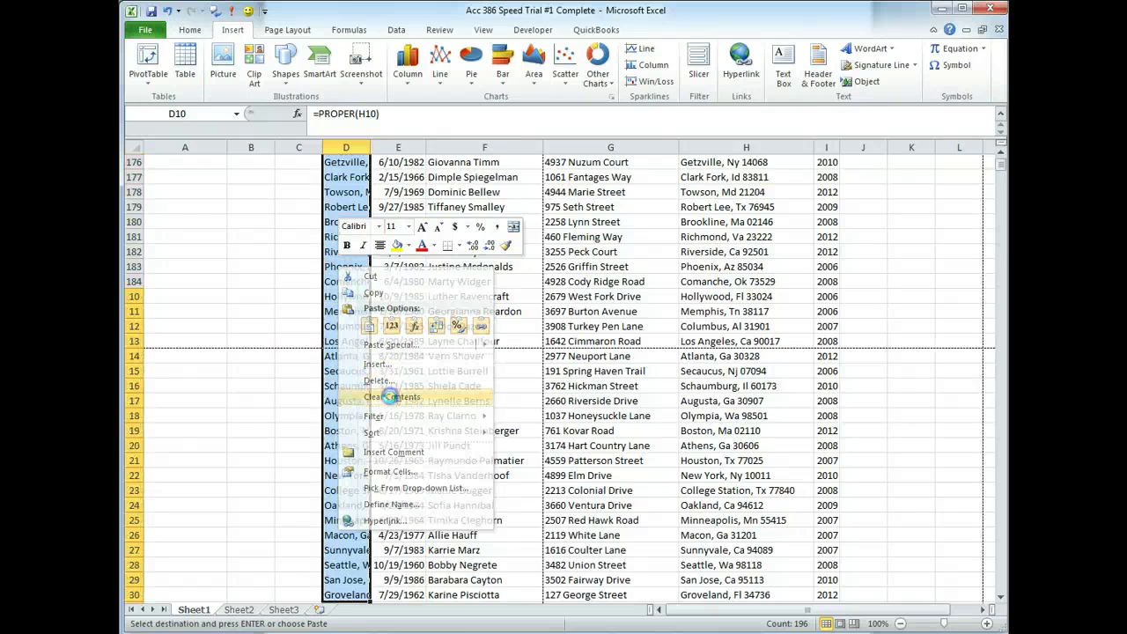
{"action": "key", "text": "ctrl+BackSpace"}
Enter the column headings Birthday, Name and Address in cells E9, F9 and G9.
{"action": "left_click", "coordinate": [727, 280]}
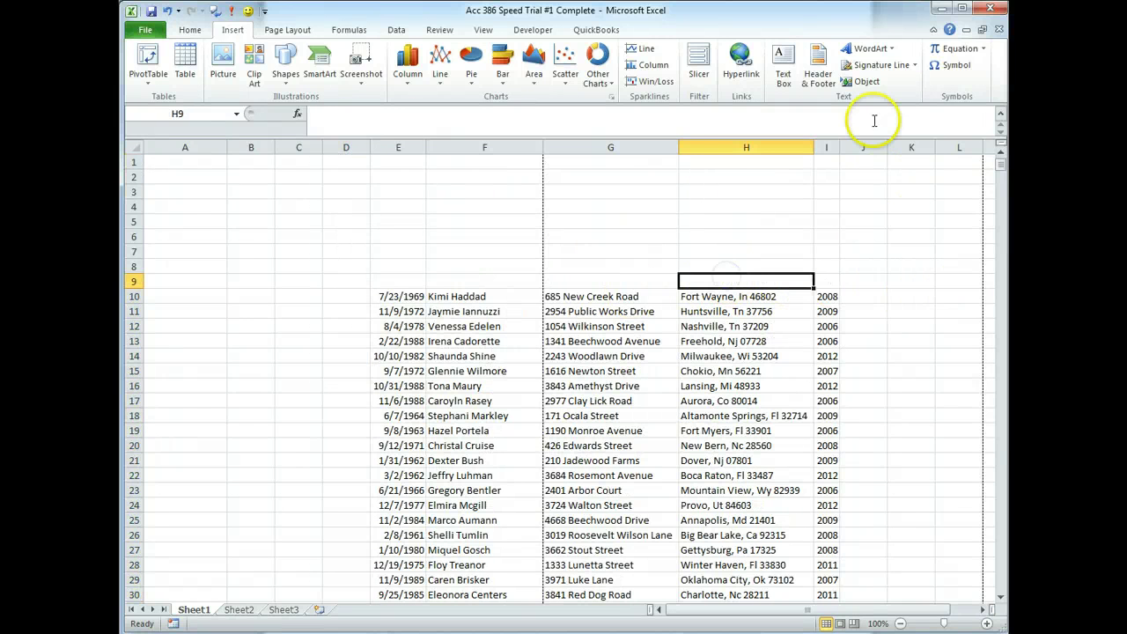
{"action": "left_click_drag", "start_coordinate": [809, 611], "coordinate": [906, 596]}
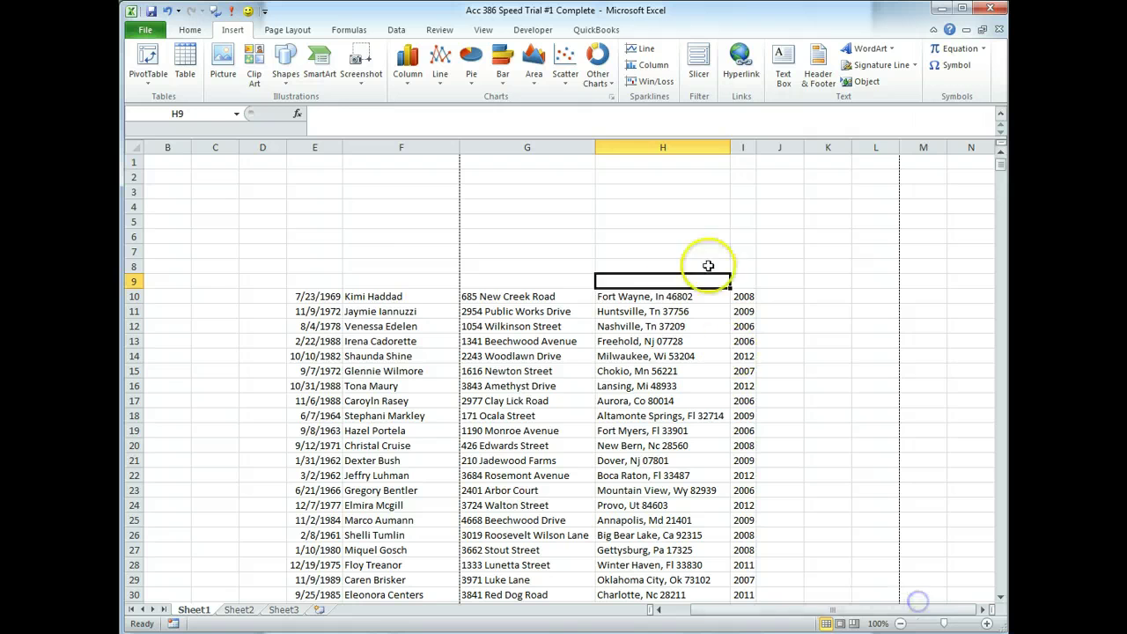
{"action": "left_click", "coordinate": [308, 282]}
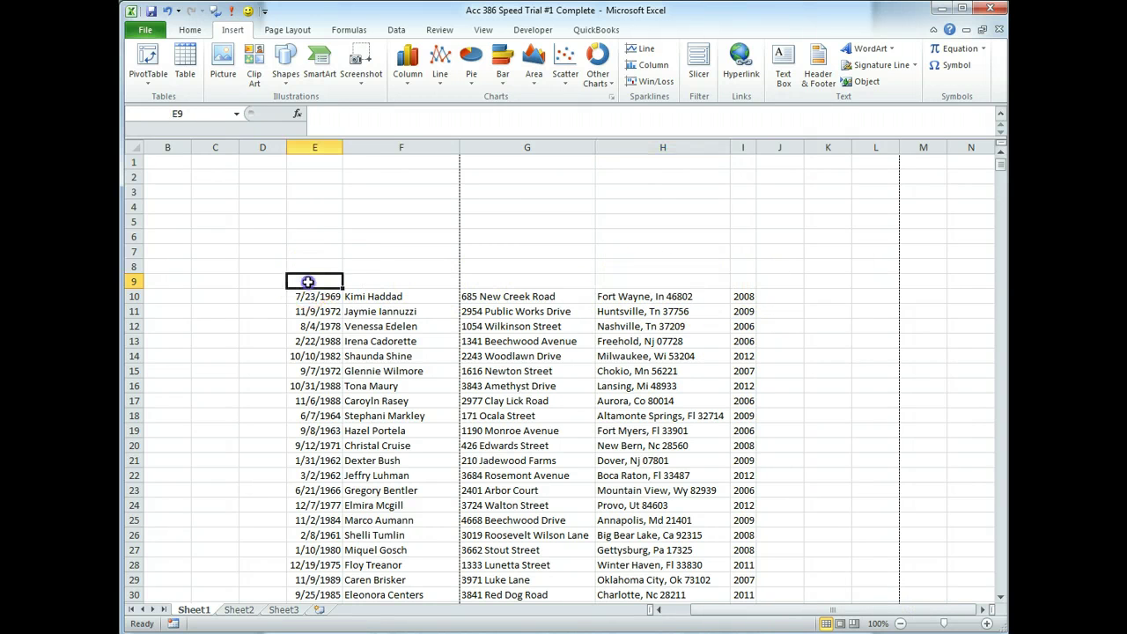
{"action": "type", "text": "Birthday"}
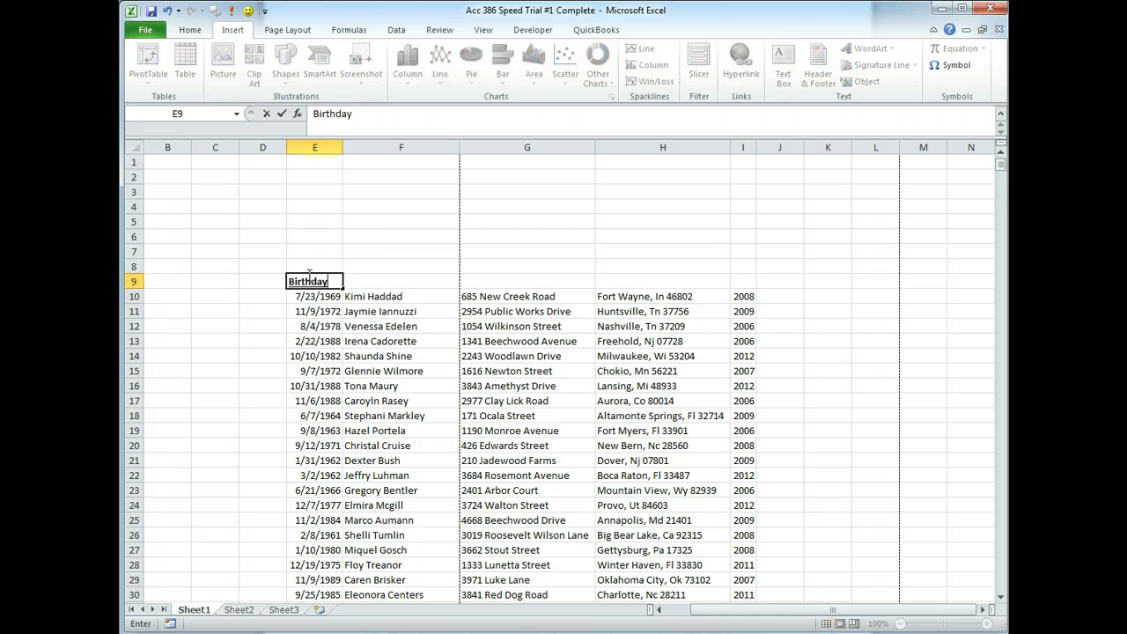
{"action": "key", "text": "Tab"}
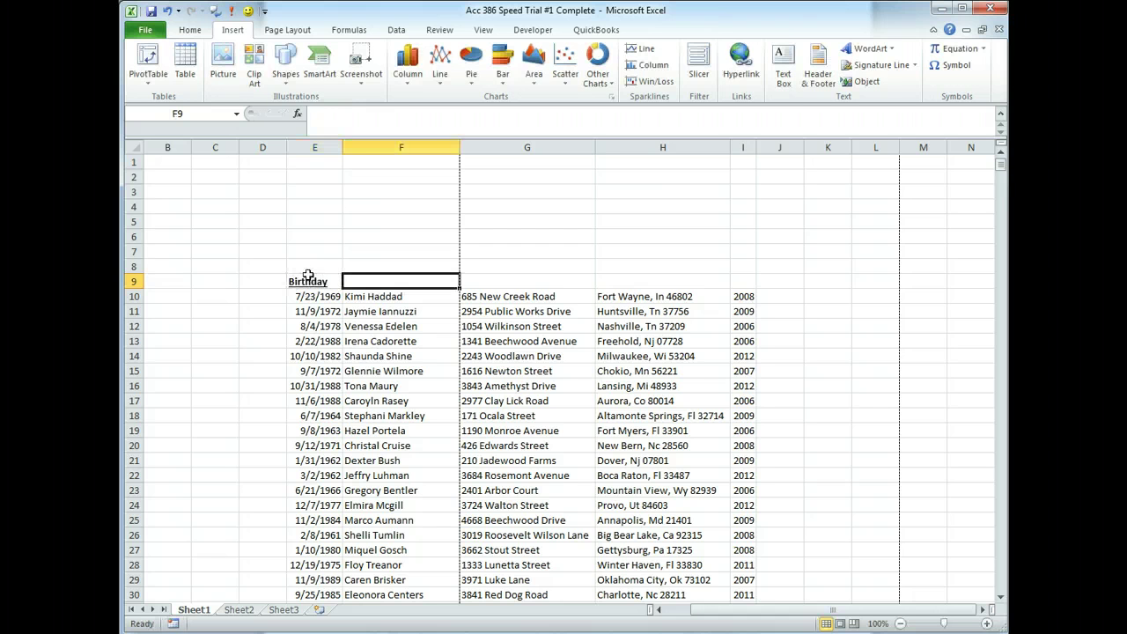
{"action": "type", "text": "Name"}
{"action": "key", "text": "Tab"}
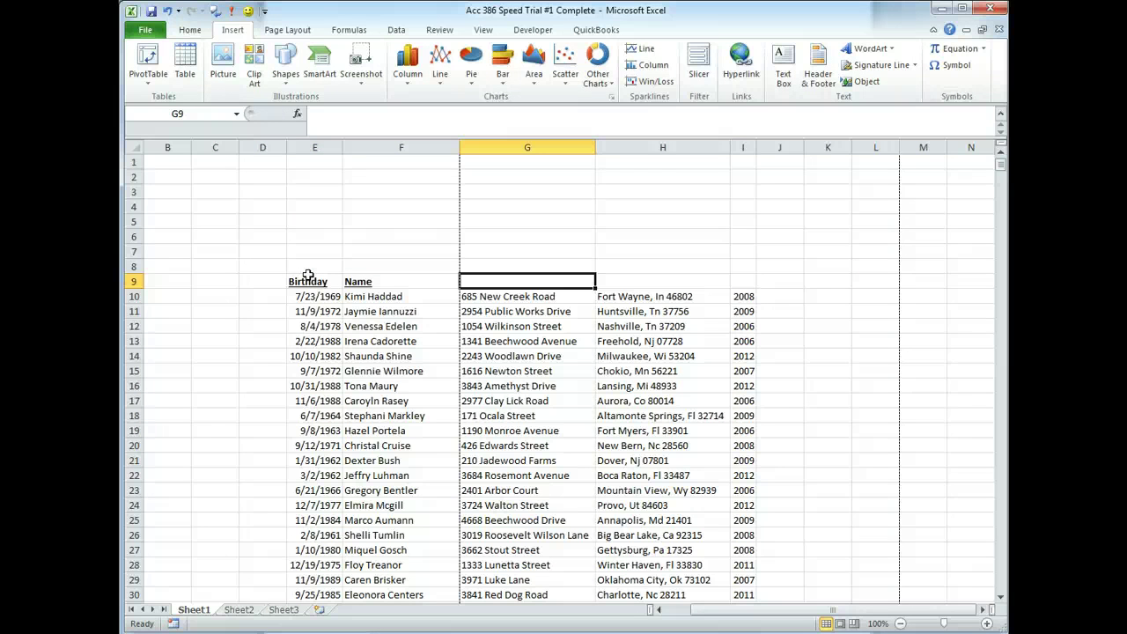
{"action": "type", "text": "Address"}
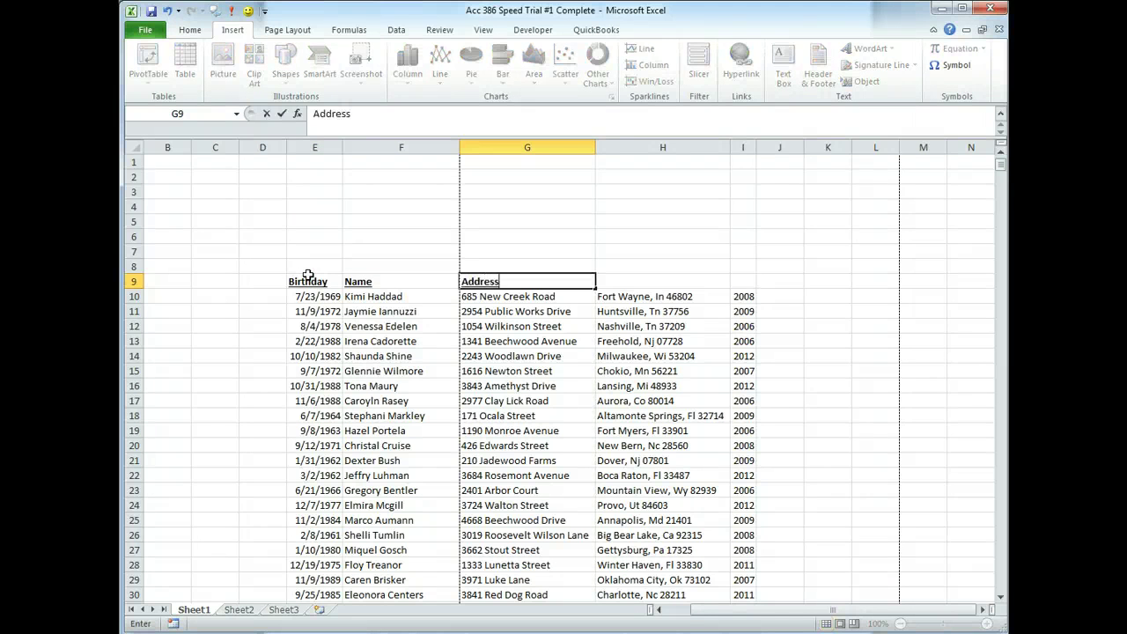
{"action": "key", "text": "Tab"}
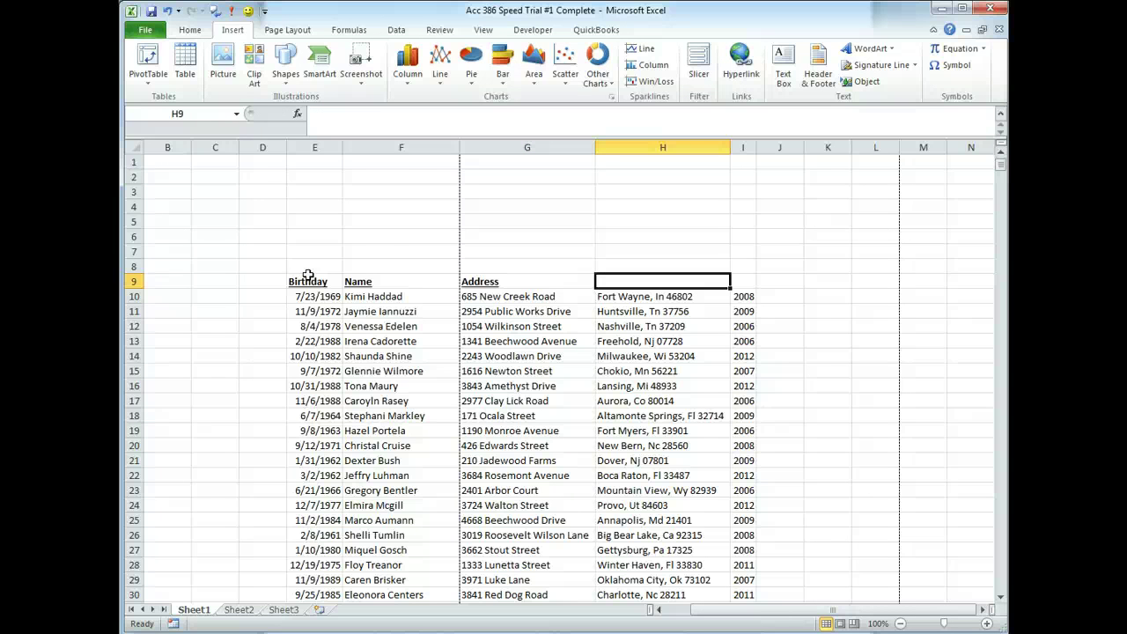
Copy the years in column I from I10 down and paste them as values starting at D10.
{"action": "left_click", "coordinate": [744, 296]}
{"action": "left_click_drag", "start_coordinate": [744, 297], "coordinate": [746, 298]}
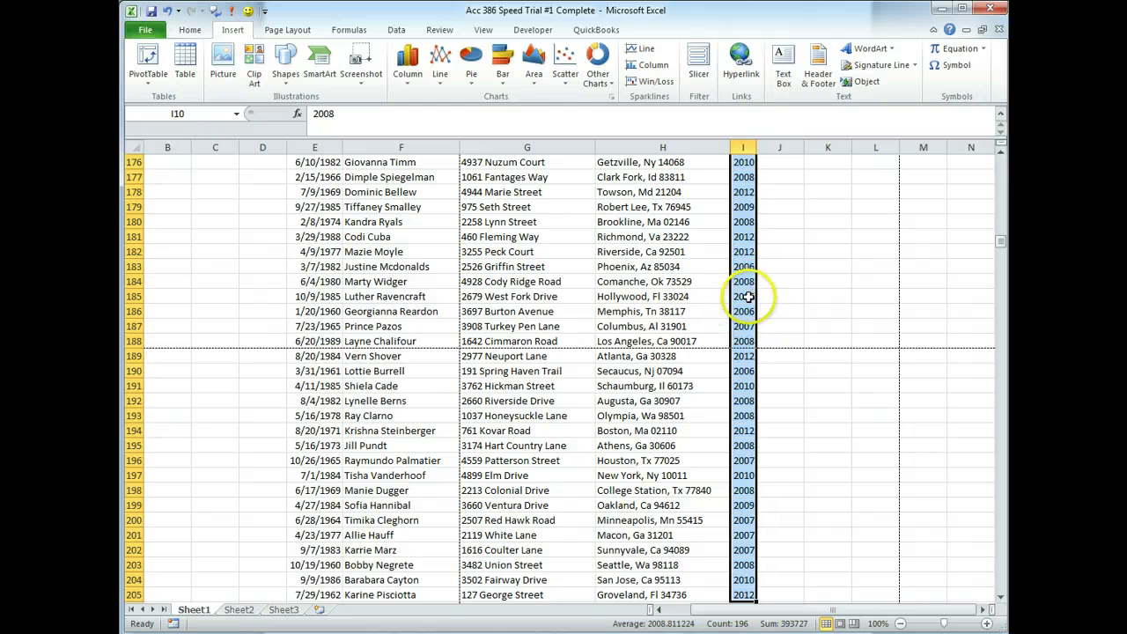
{"action": "right_click", "coordinate": [742, 296]}
{"action": "left_click", "coordinate": [775, 321]}
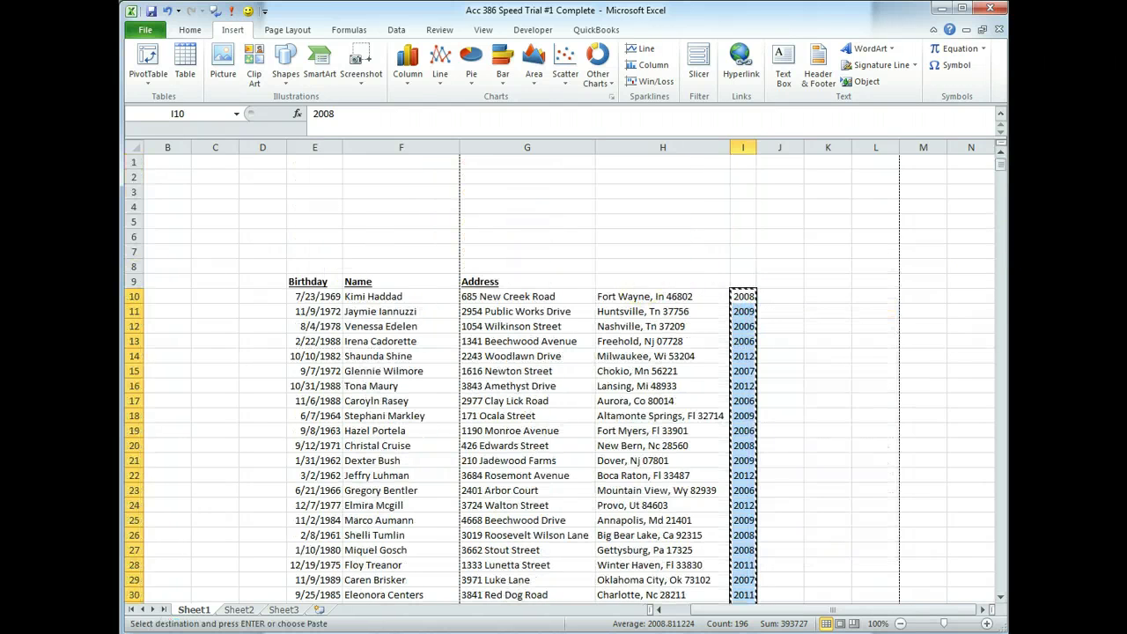
{"action": "left_click", "coordinate": [257, 296]}
{"action": "right_click", "coordinate": [256, 294]}
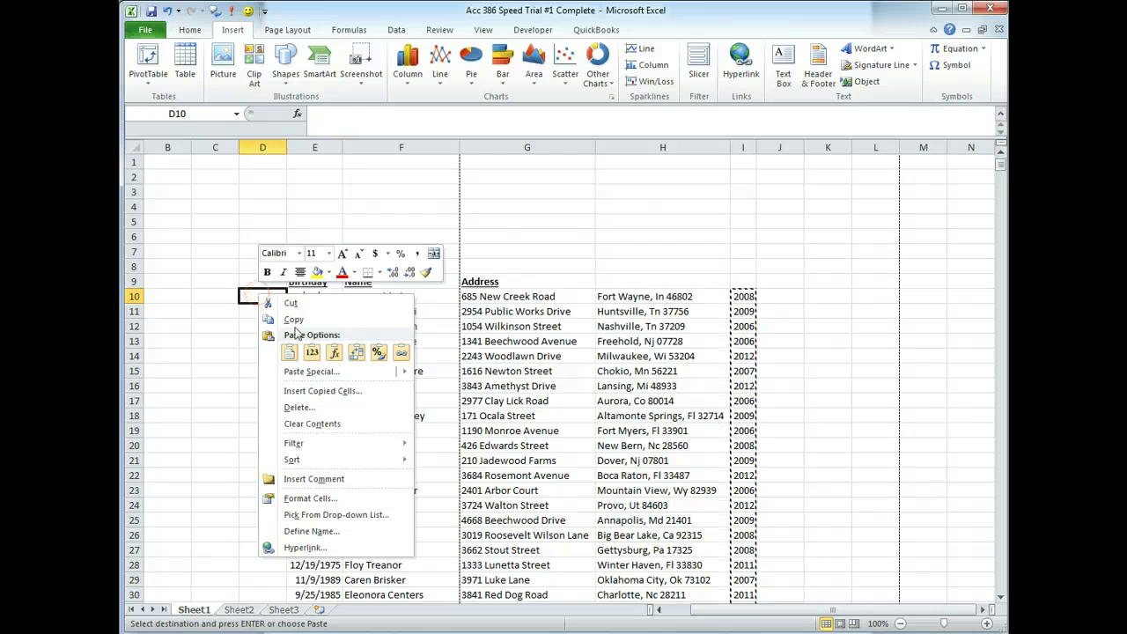
{"action": "left_click", "coordinate": [311, 353]}
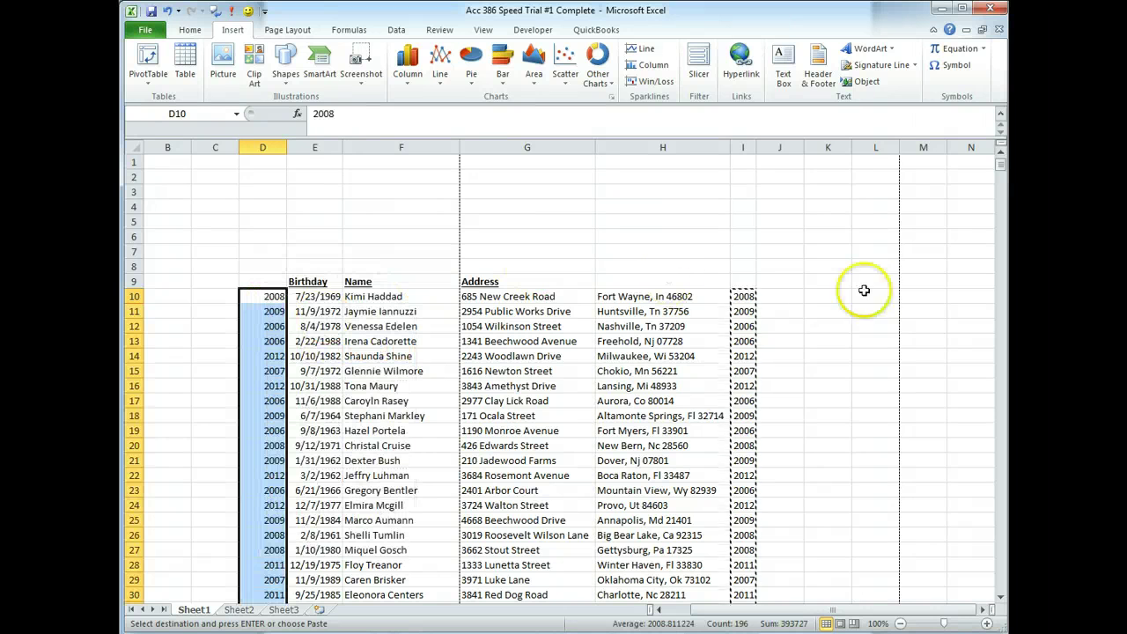
{"action": "left_click", "coordinate": [745, 297]}
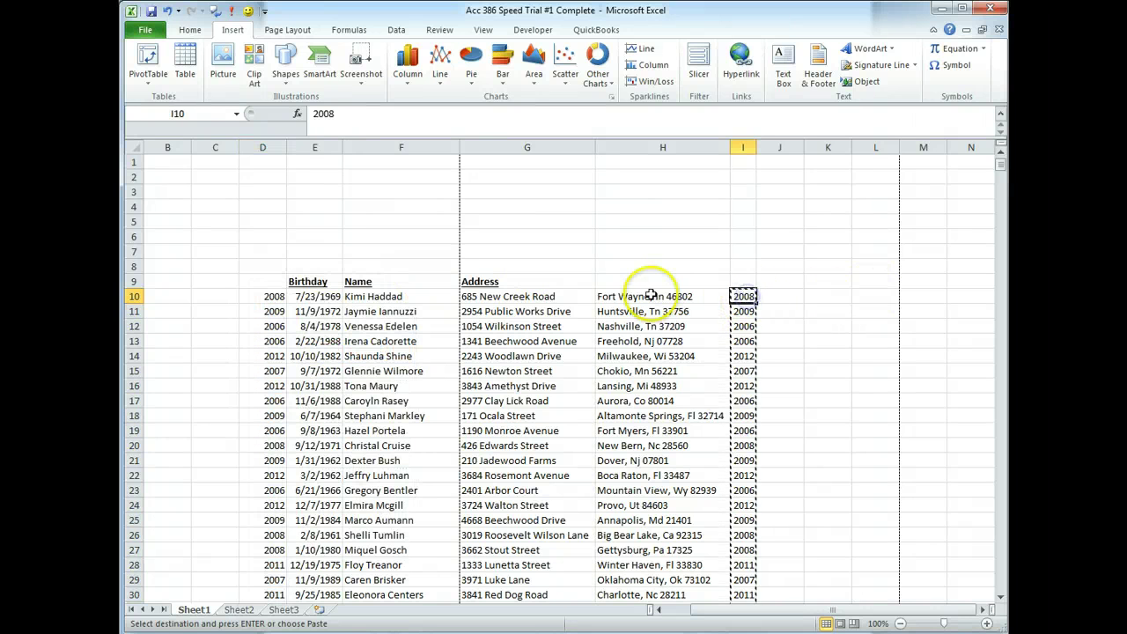
{"action": "key", "text": "Escape"}
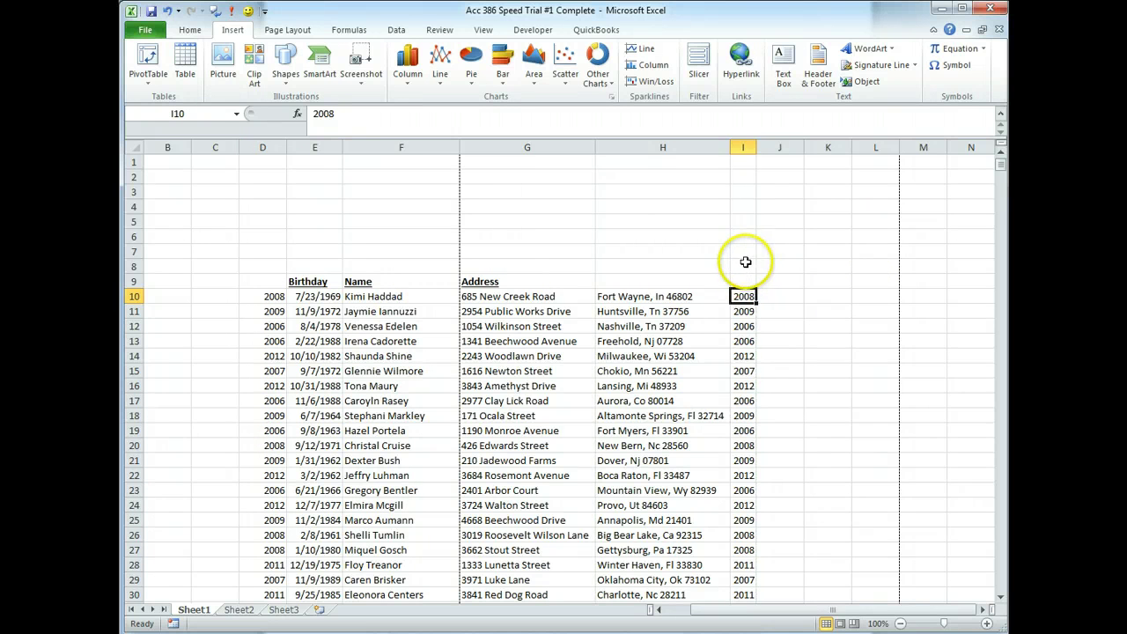
Split column H at the comma with Text to Columns, format the city as Text, overwrite column I with the state and ZIP, and widen it.
{"action": "left_click", "coordinate": [614, 298]}
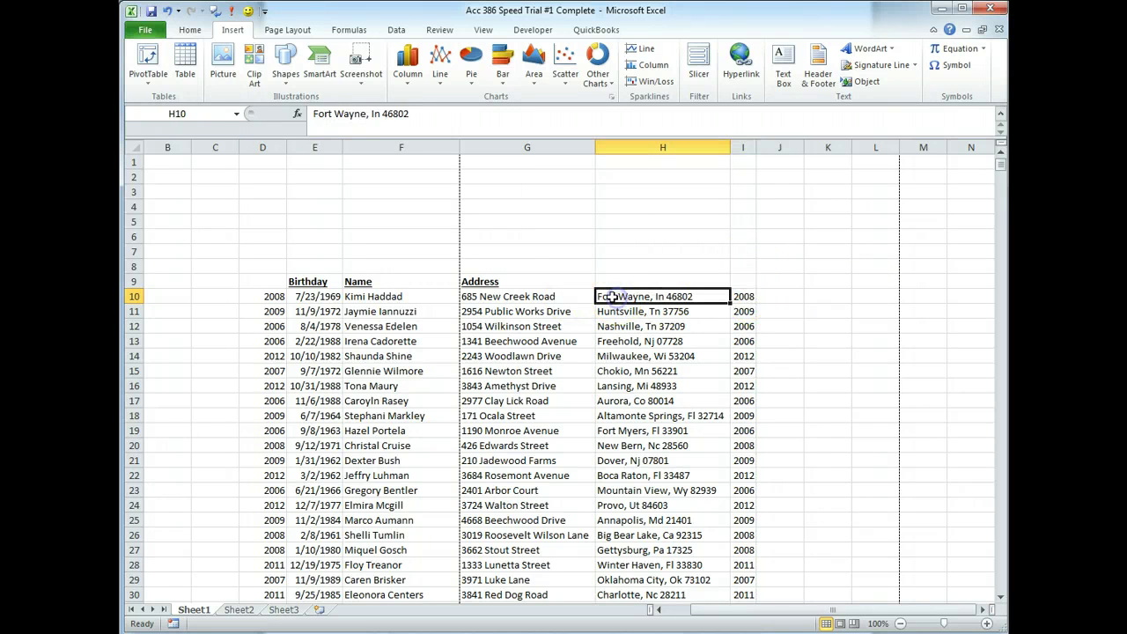
{"action": "key", "text": "ctrl+shift+Down"}
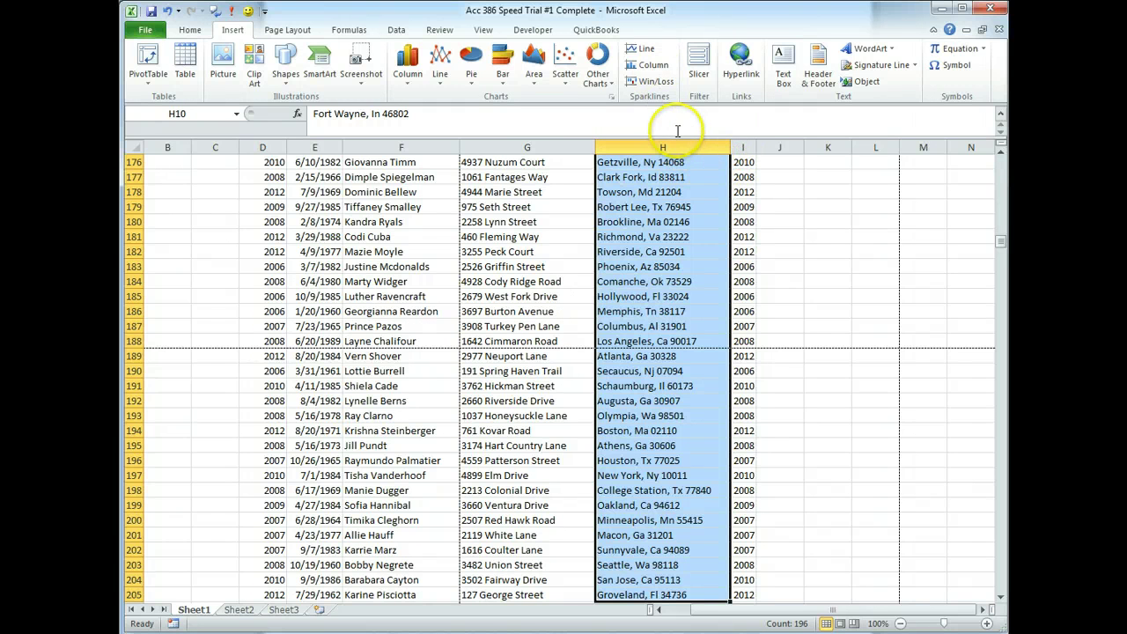
{"action": "left_click", "coordinate": [395, 29]}
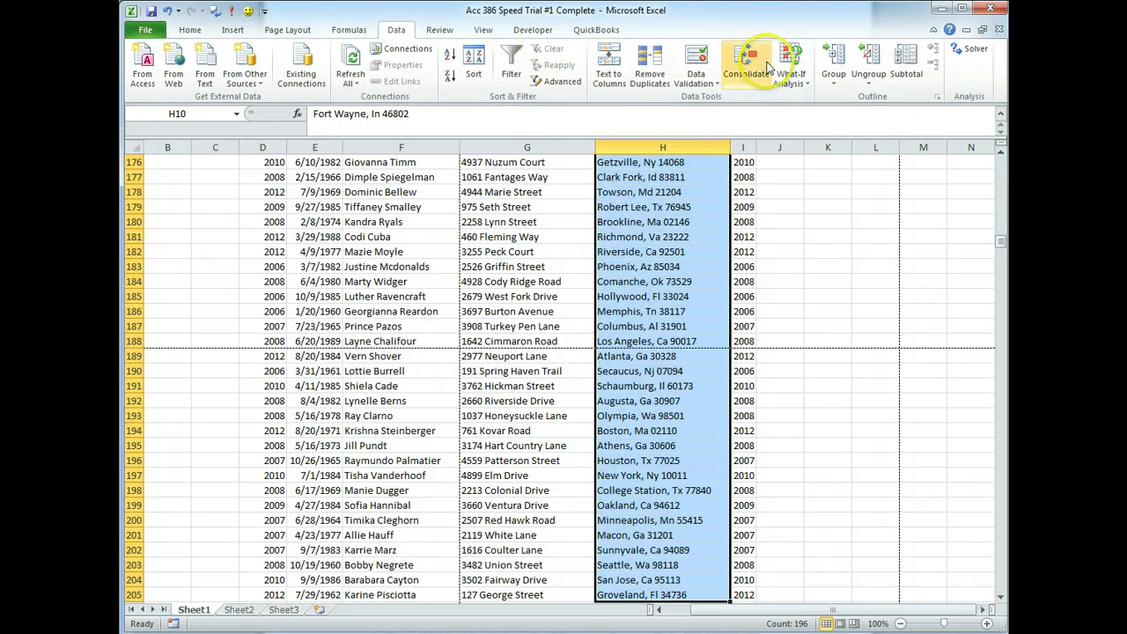
{"action": "left_click", "coordinate": [611, 71]}
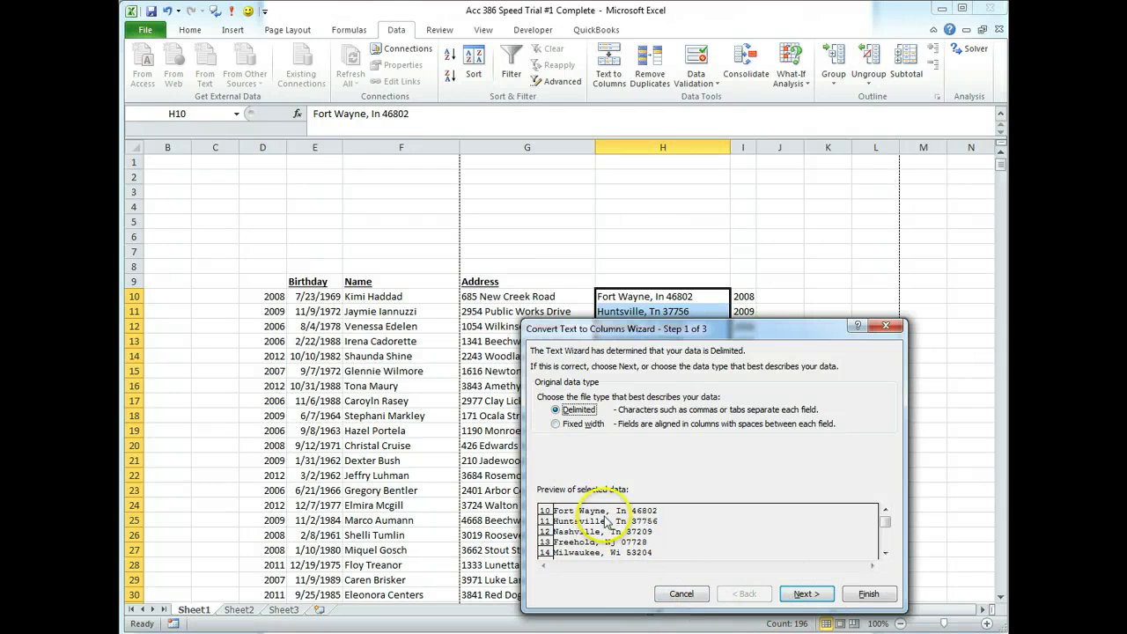
{"action": "left_click", "coordinate": [808, 596]}
{"action": "left_click", "coordinate": [543, 423]}
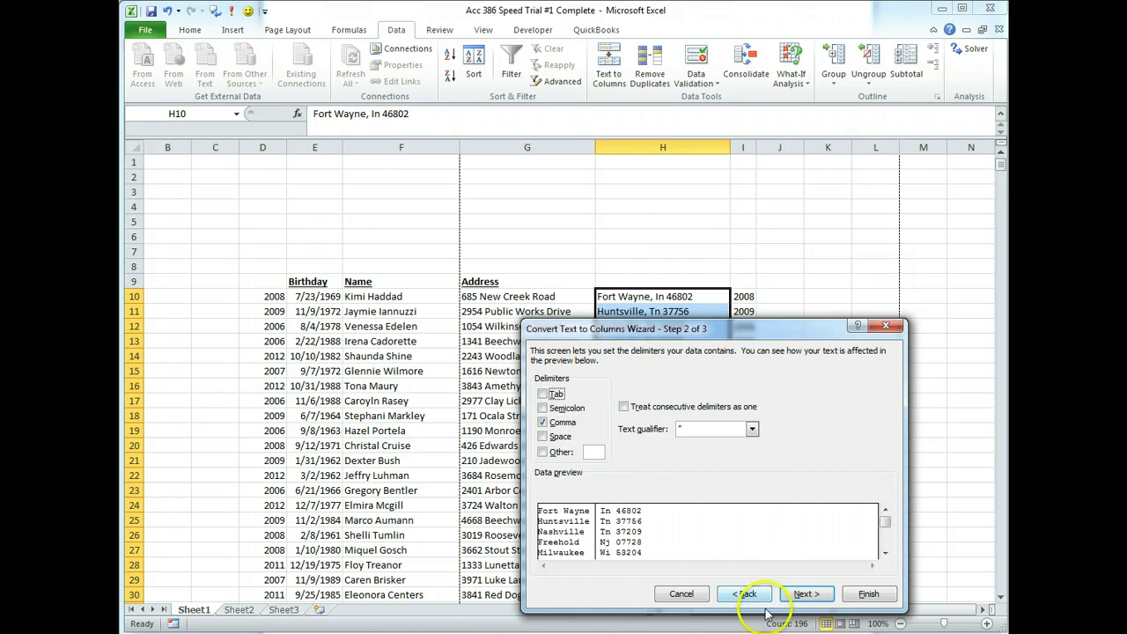
{"action": "left_click", "coordinate": [798, 595]}
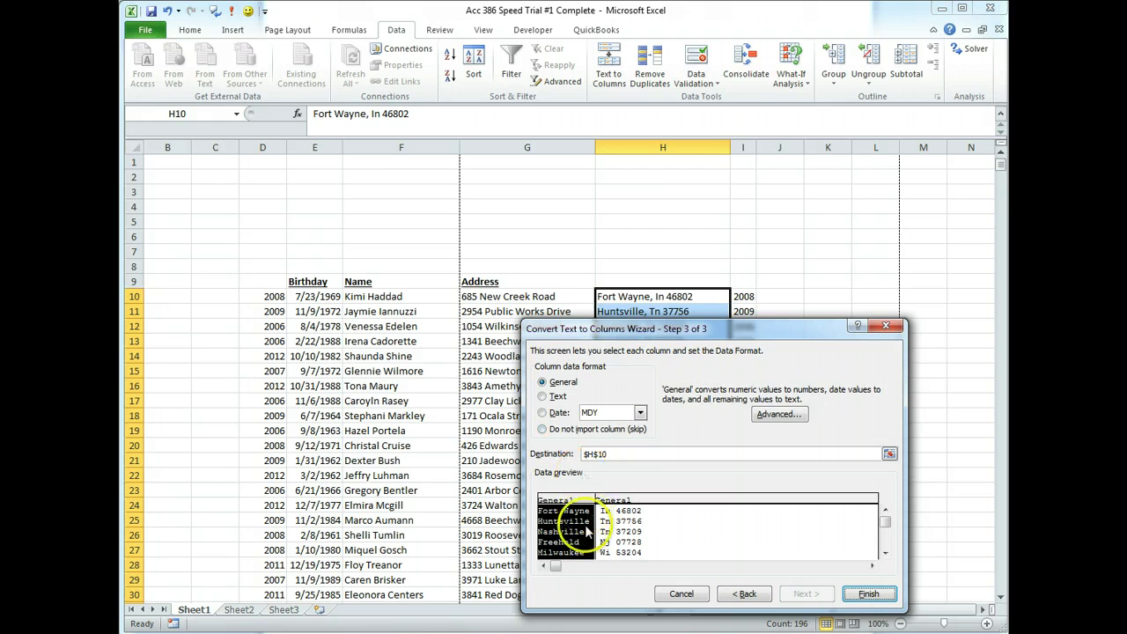
{"action": "left_click", "coordinate": [542, 397]}
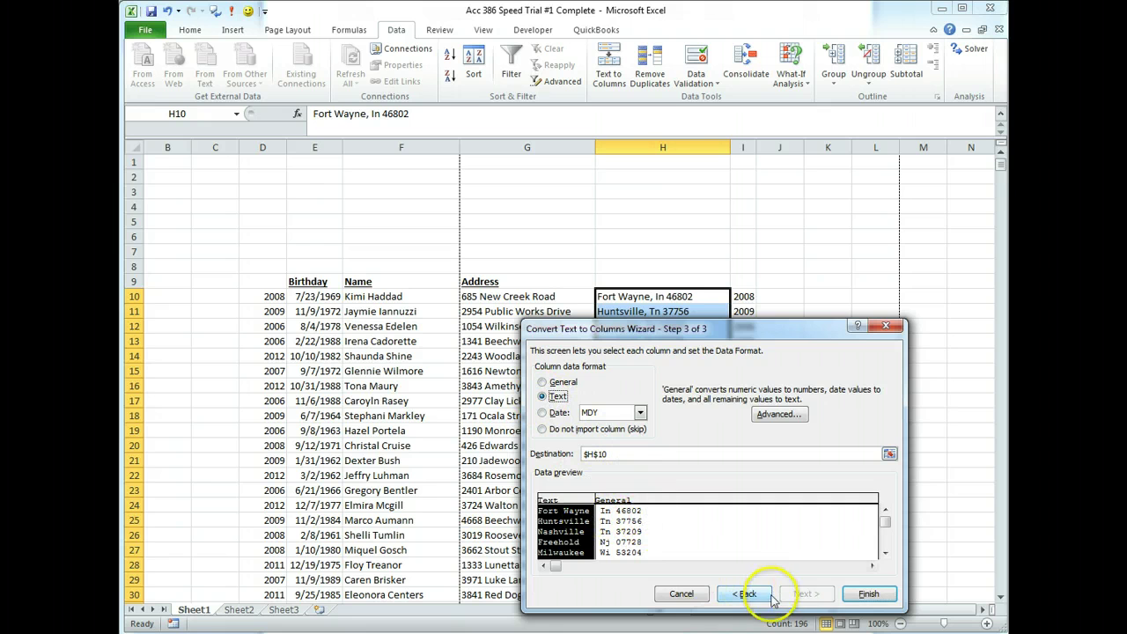
{"action": "left_click", "coordinate": [868, 595]}
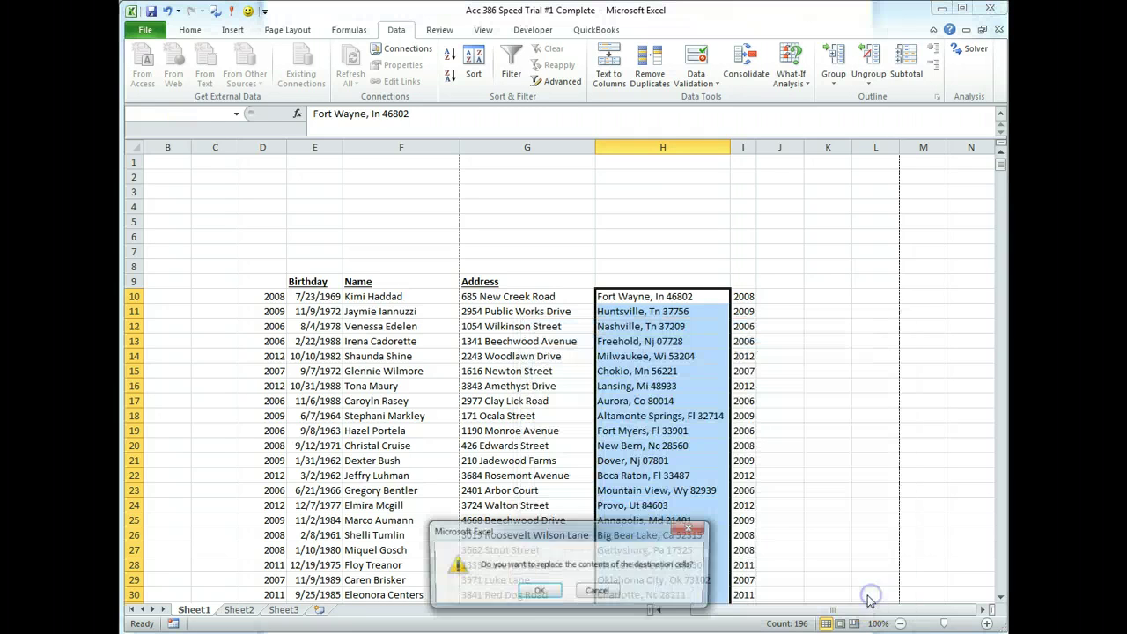
{"action": "left_click", "coordinate": [538, 593]}
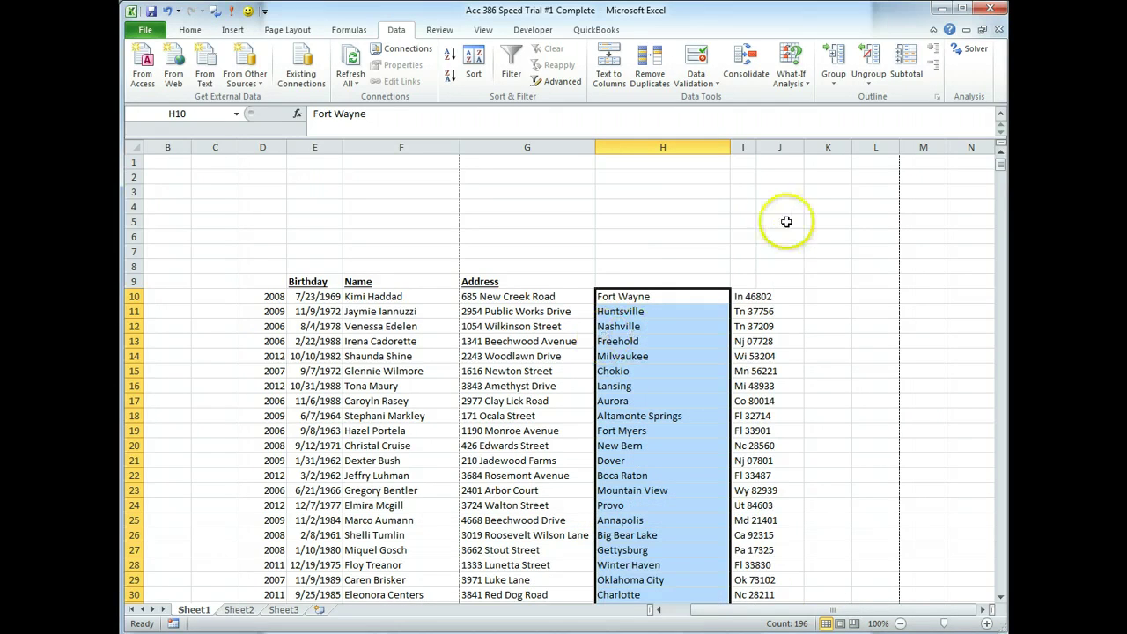
{"action": "left_click_drag", "start_coordinate": [755, 146], "coordinate": [802, 148]}
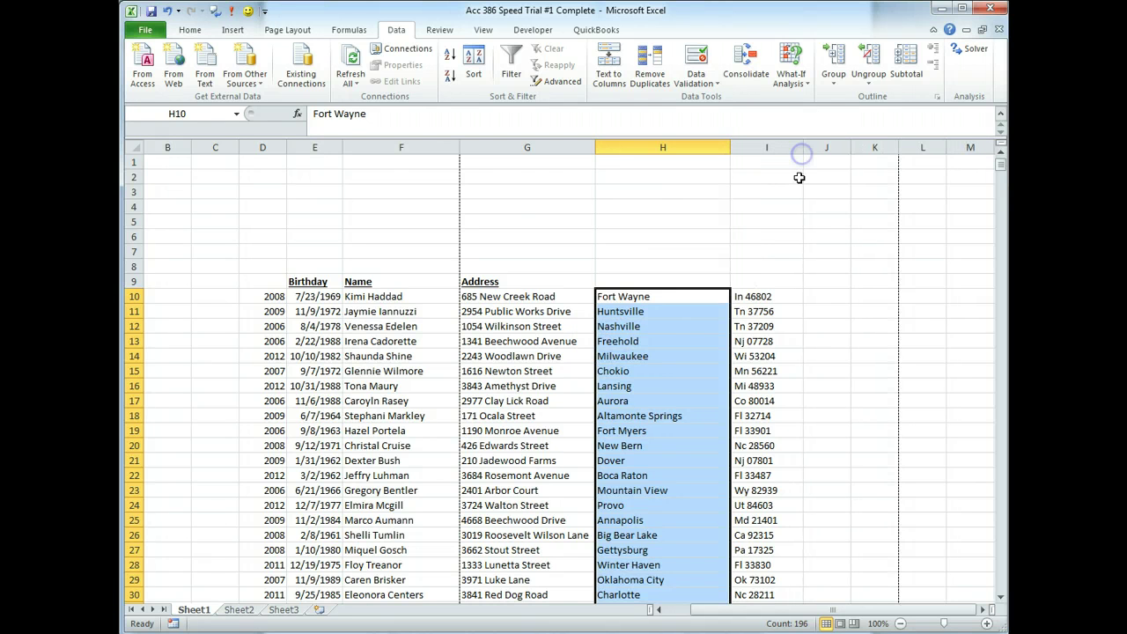
Set up a fixed-width Text to Columns split for column I from I10 down, adding a column break after the ZIP code.
{"action": "left_click", "coordinate": [756, 298]}
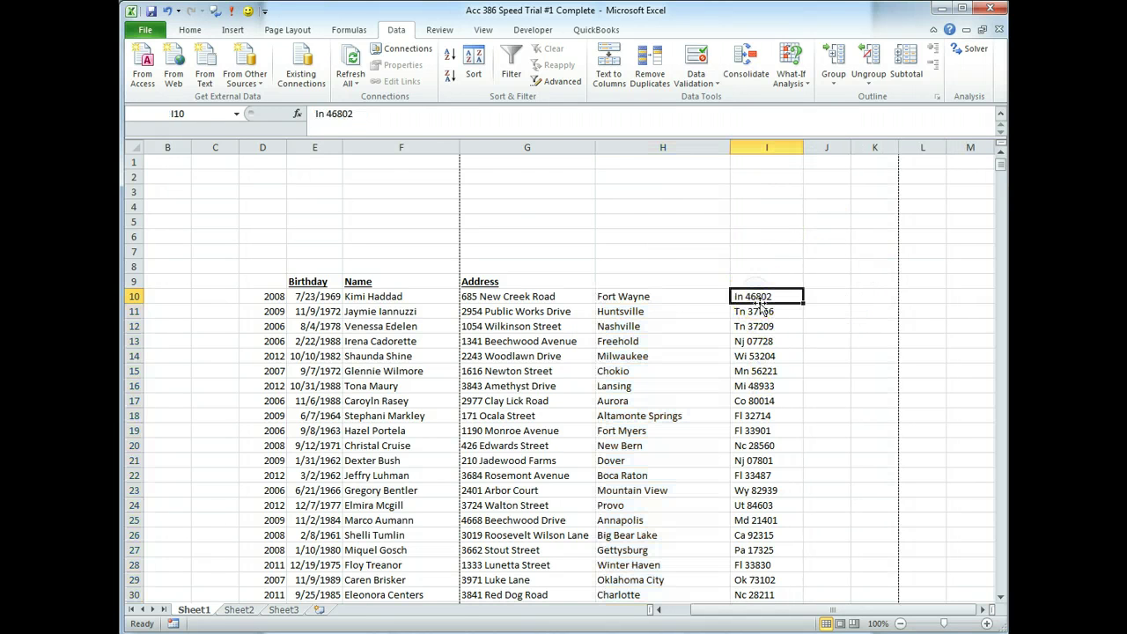
{"action": "key", "text": "ctrl+shift+Down"}
{"action": "scroll", "coordinate": [787, 264], "scroll_direction": "up", "scroll_amount": 18}
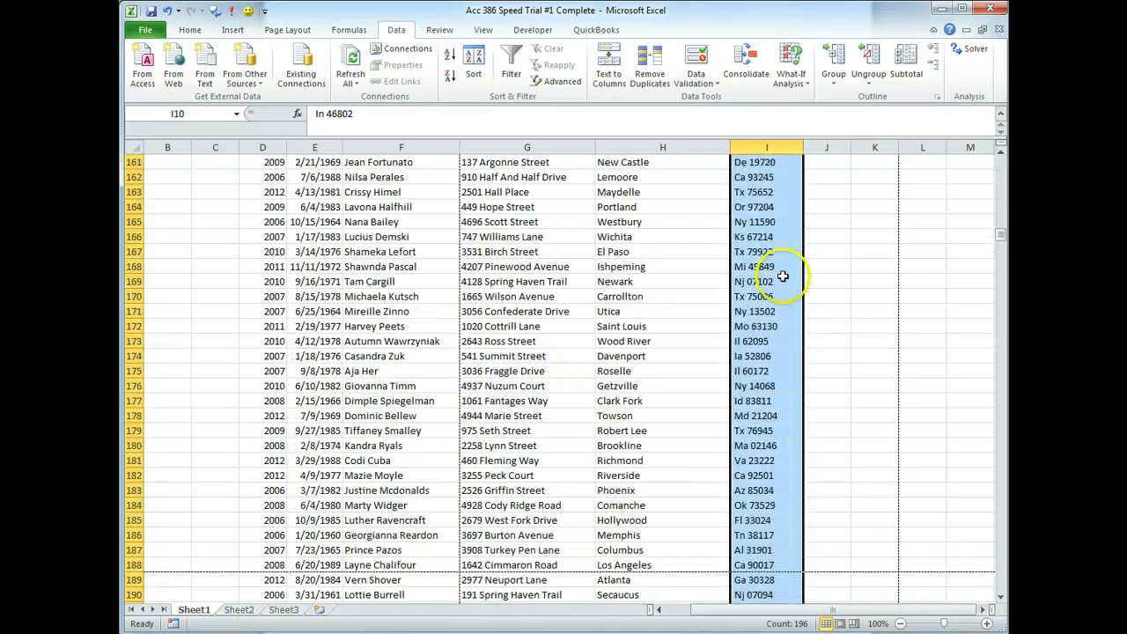
{"action": "scroll", "coordinate": [787, 264], "scroll_direction": "up", "scroll_amount": 20}
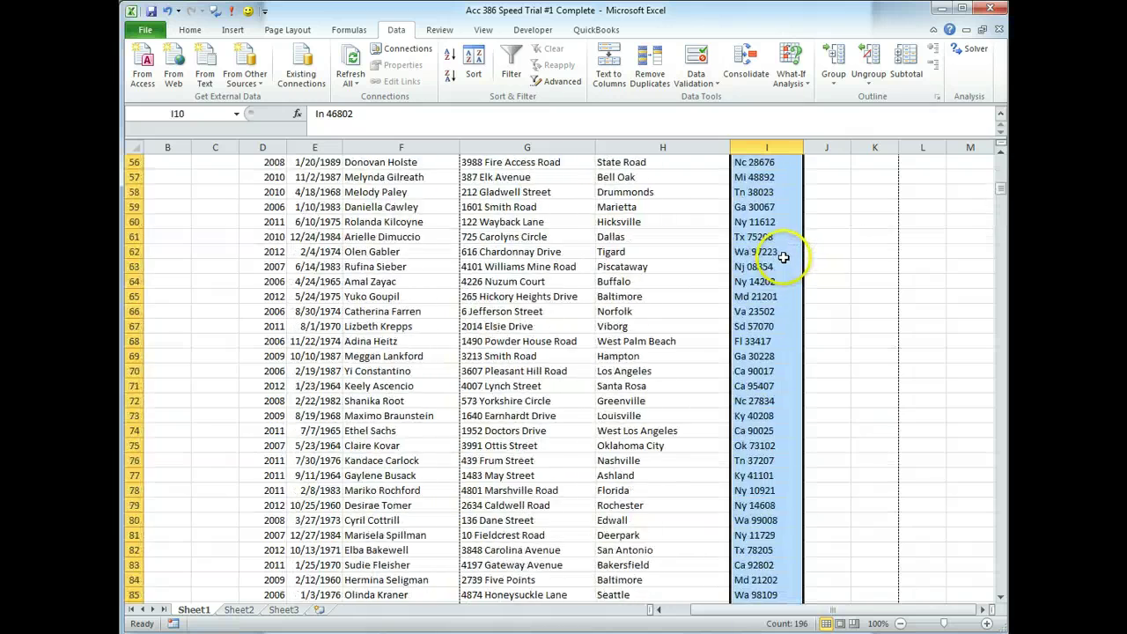
{"action": "right_click", "coordinate": [761, 298]}
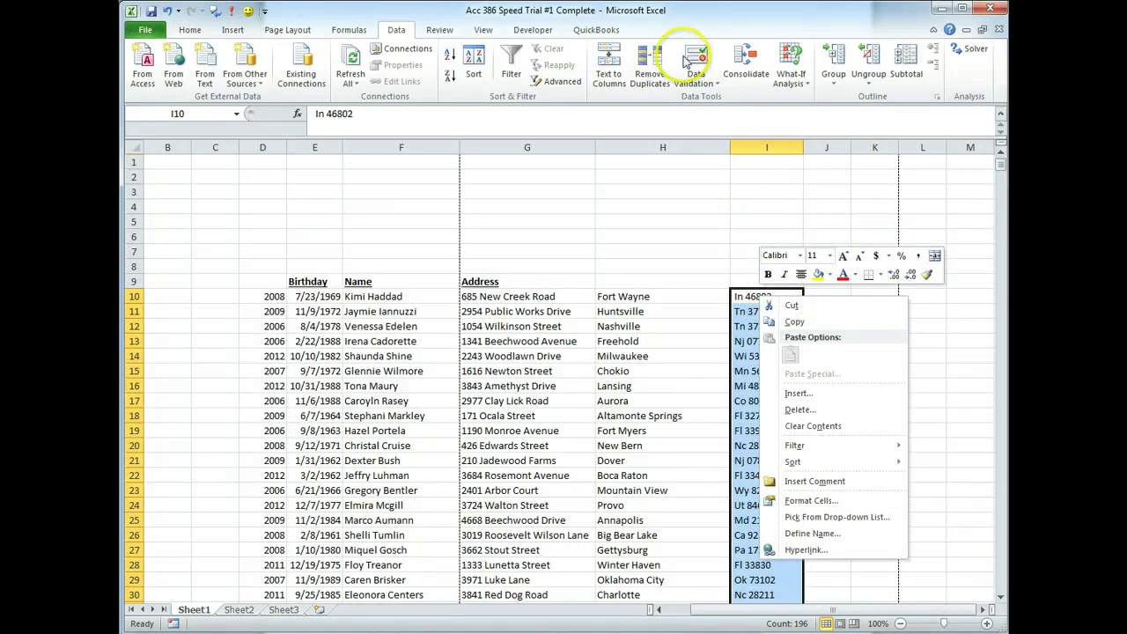
{"action": "left_click", "coordinate": [611, 74]}
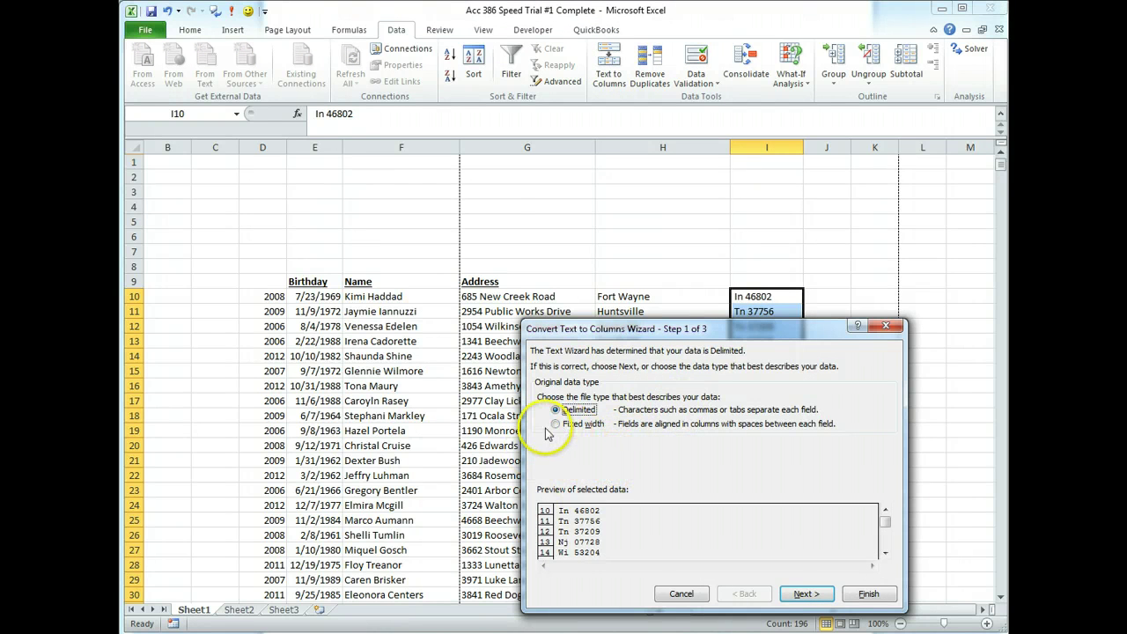
{"action": "left_click", "coordinate": [807, 595]}
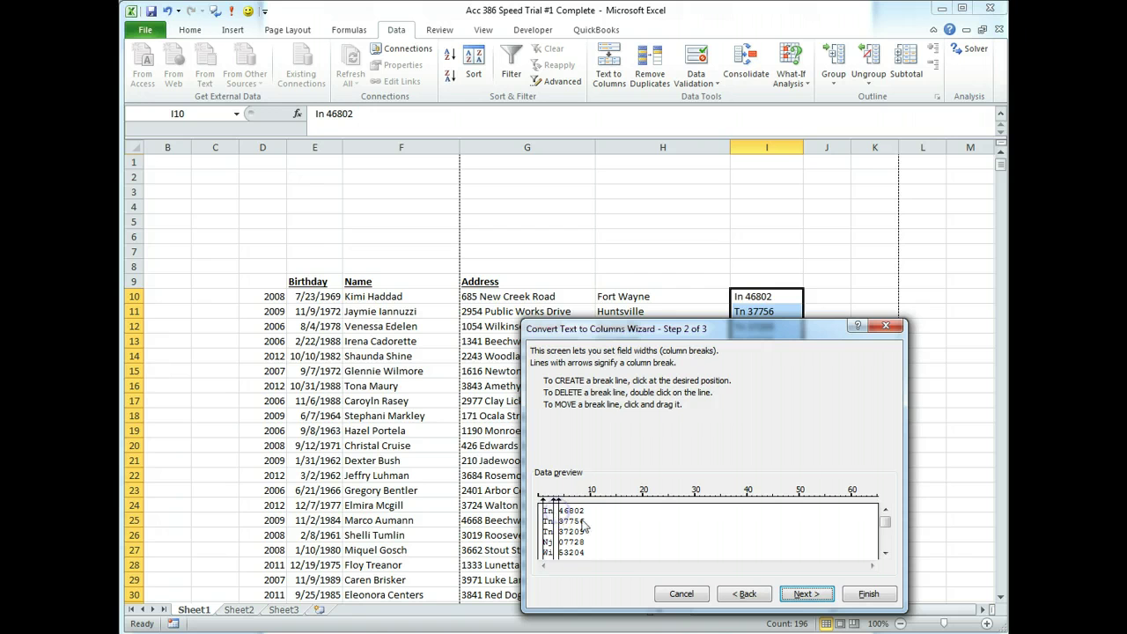
{"action": "left_click", "coordinate": [584, 512]}
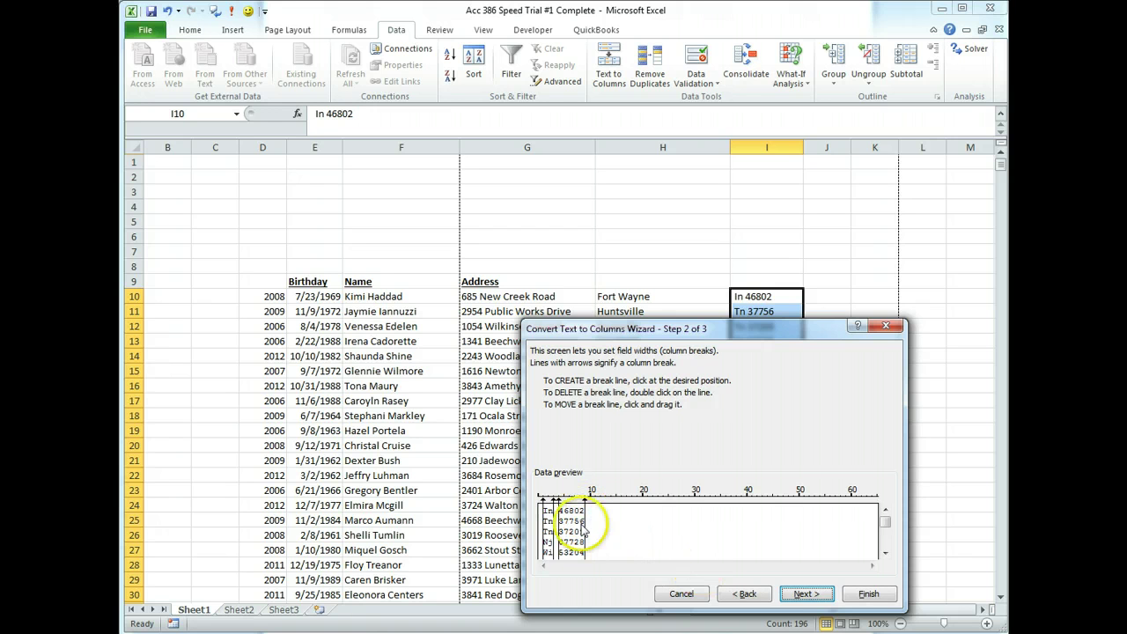
{"action": "left_click", "coordinate": [803, 594]}
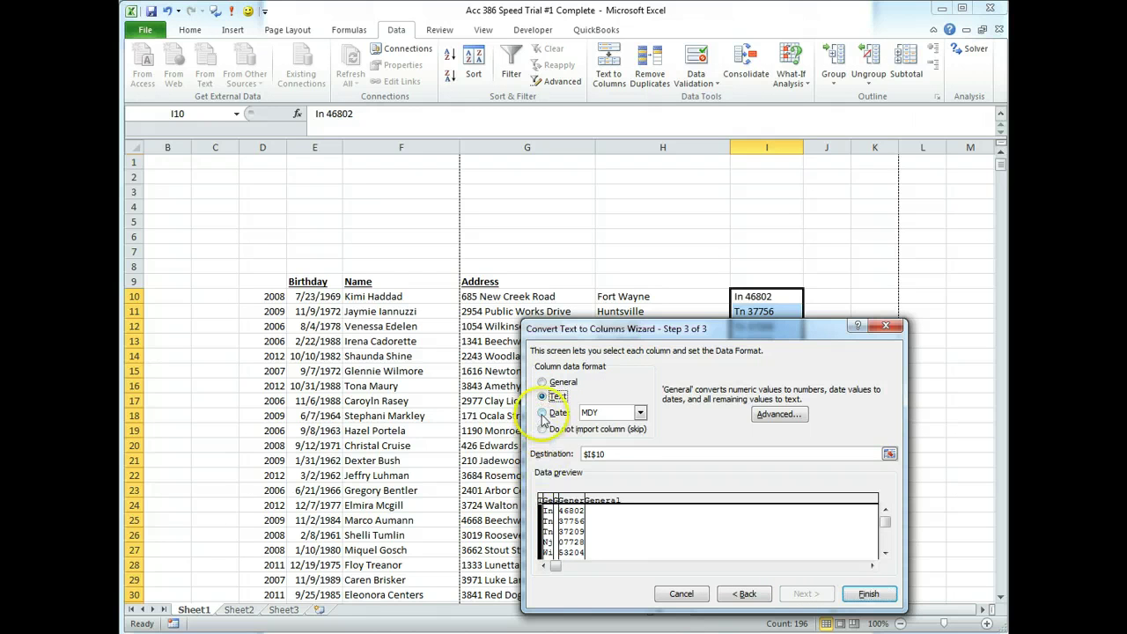
Format the state and ZIP fields as Text, skip the blank fields before each of them, and finish the split starting at I10.
{"action": "left_click", "coordinate": [549, 520]}
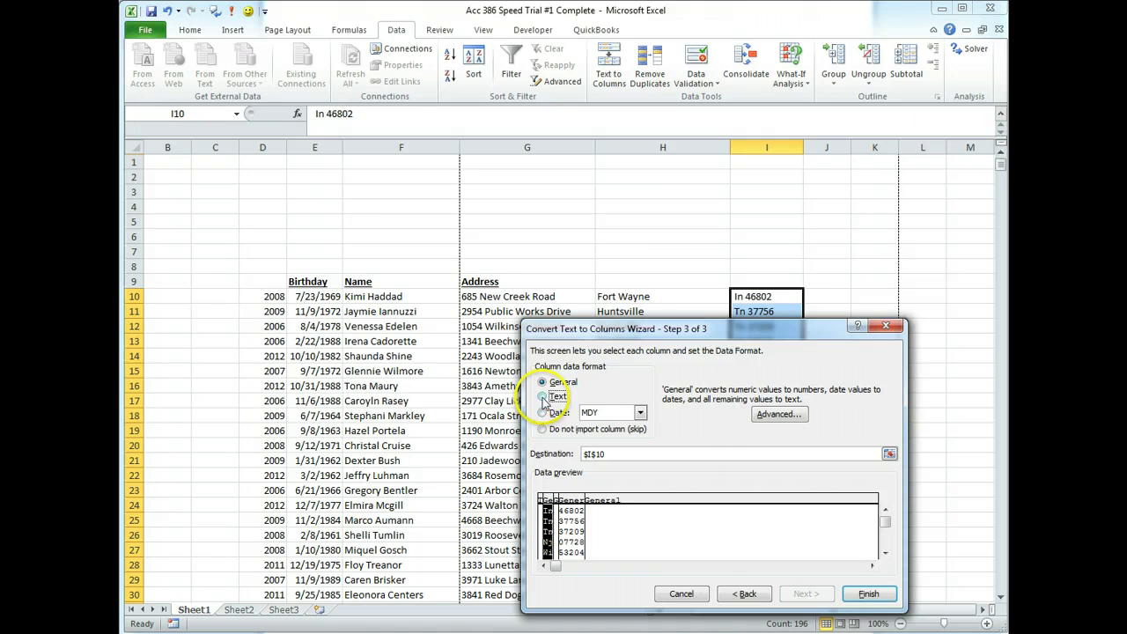
{"action": "left_click", "coordinate": [570, 523]}
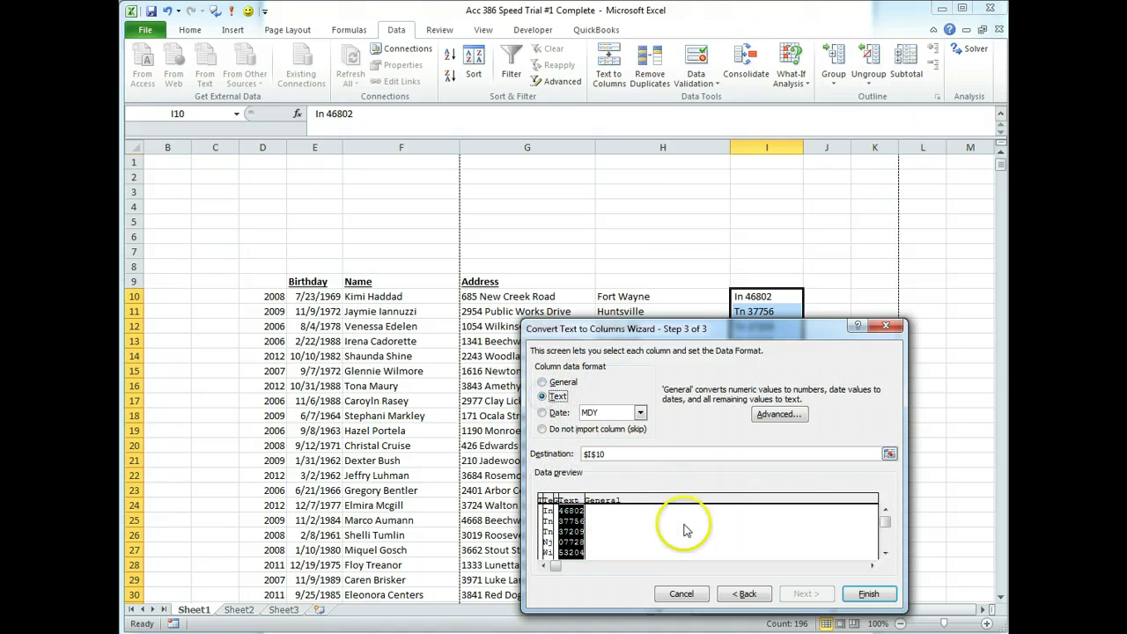
{"action": "left_click", "coordinate": [542, 506]}
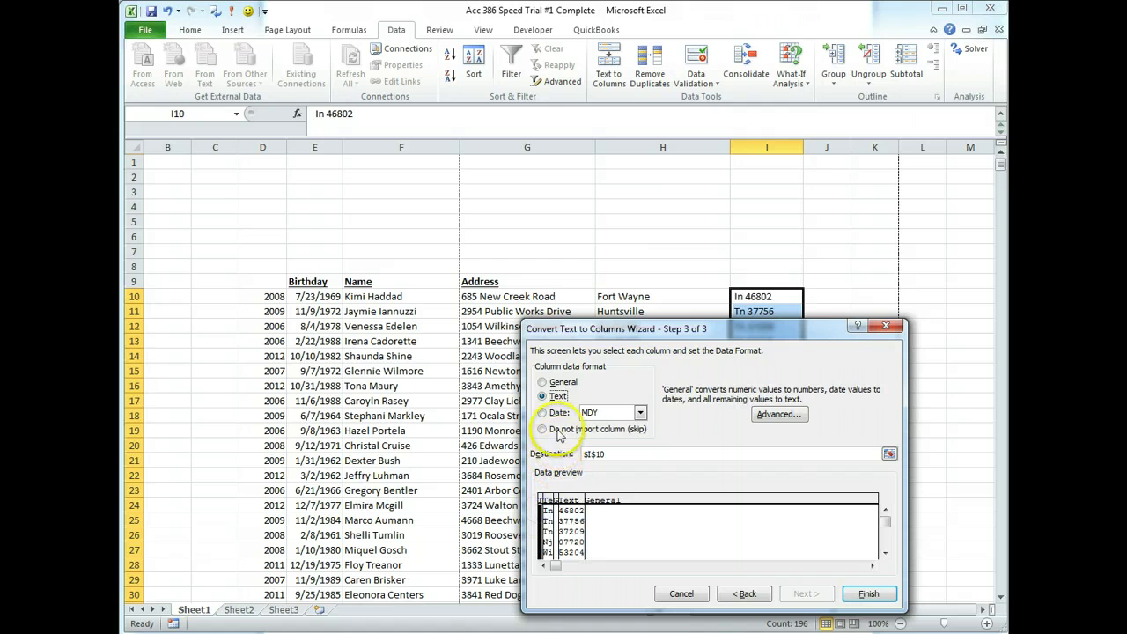
{"action": "left_click", "coordinate": [555, 518]}
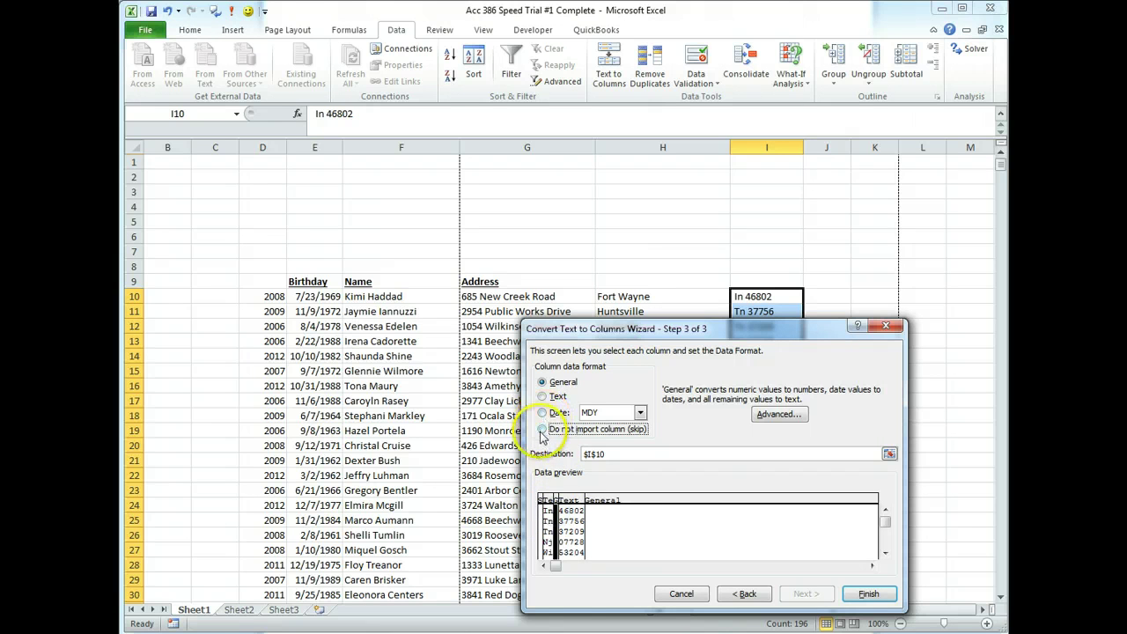
{"action": "left_click", "coordinate": [867, 594]}
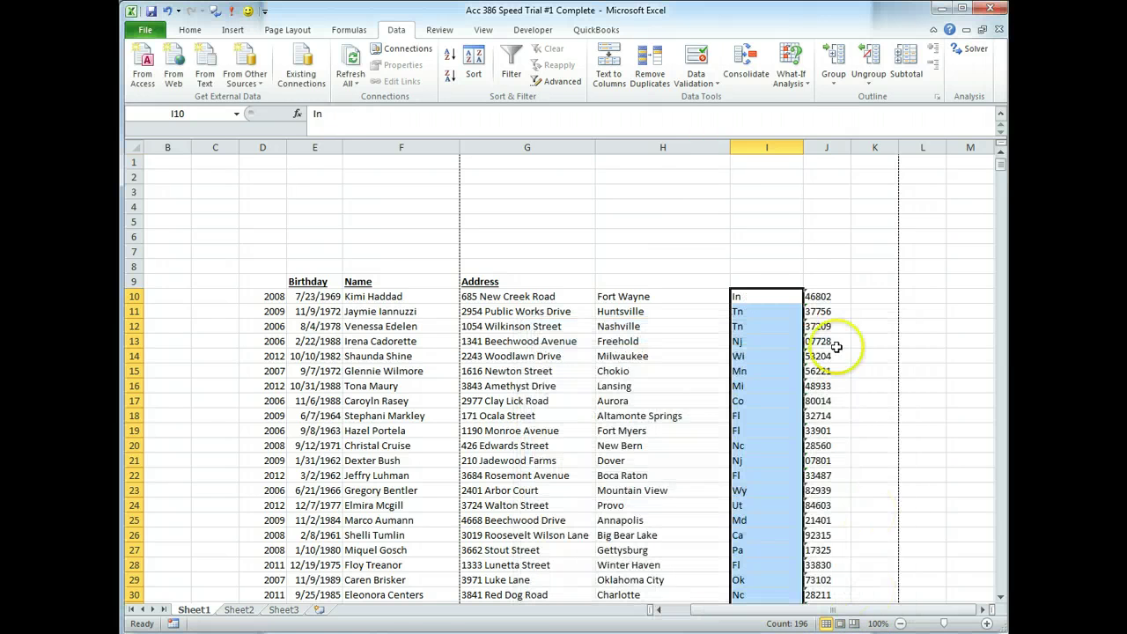
{"action": "left_click", "coordinate": [824, 310]}
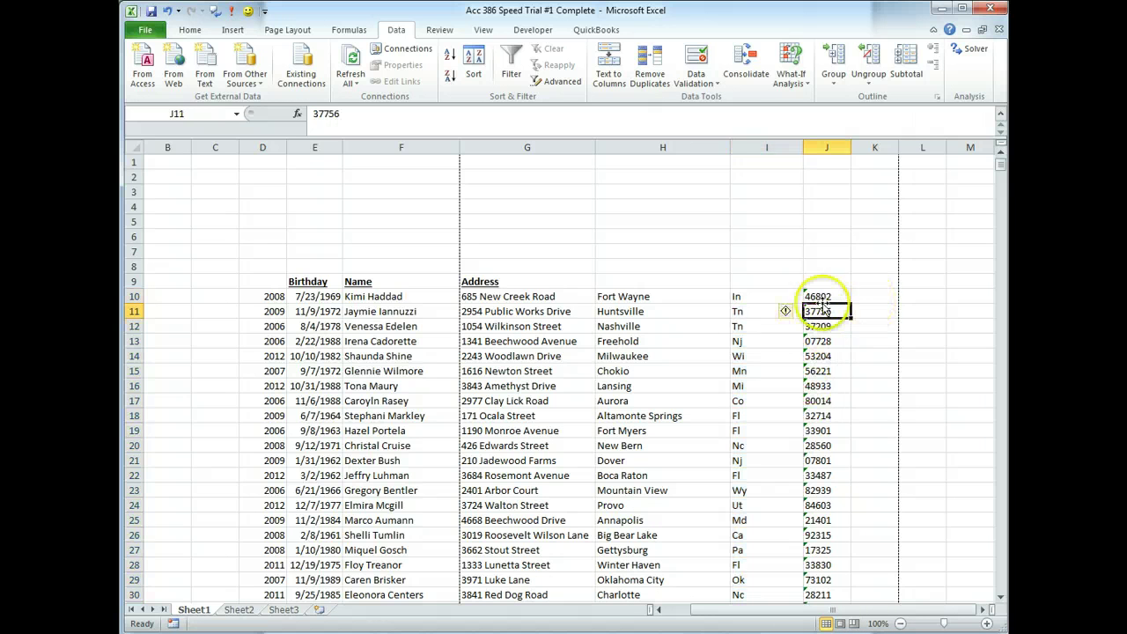
{"action": "left_click", "coordinate": [770, 298]}
Enter =UPPER(I10) in K10 and fill it down to the last record.
{"action": "left_click", "coordinate": [875, 300]}
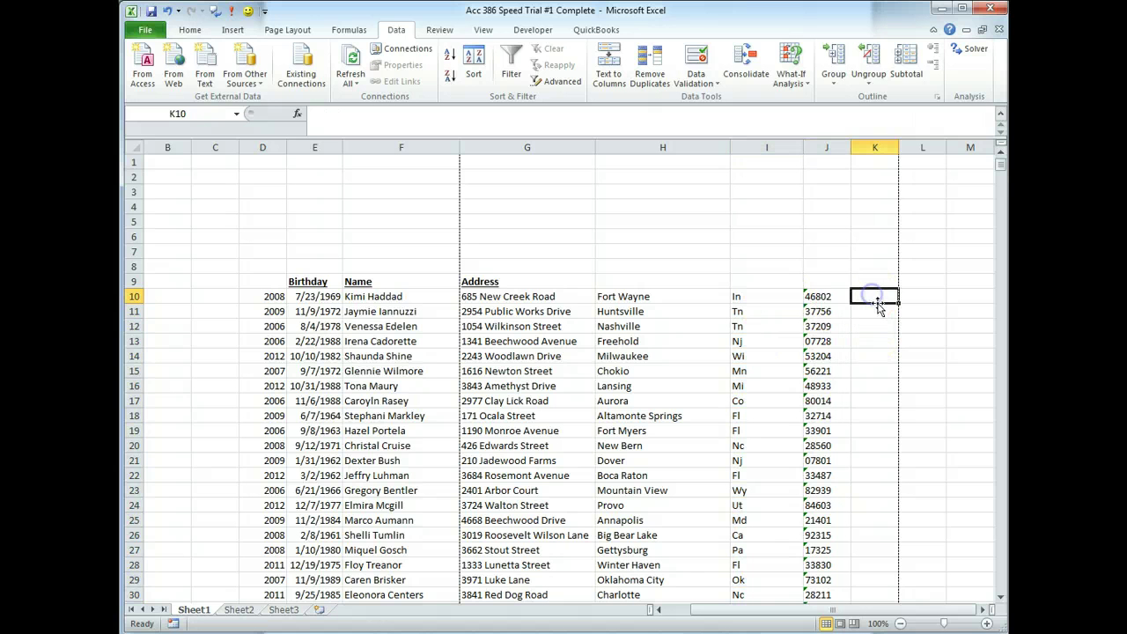
{"action": "type", "text": "=upper"}
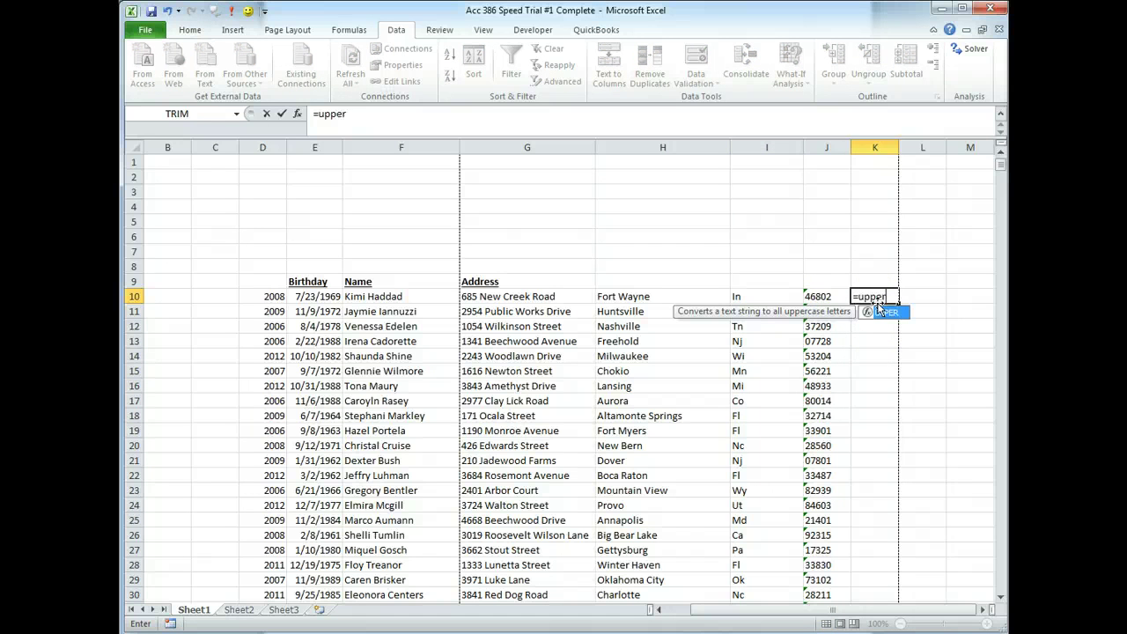
{"action": "type", "text": "("}
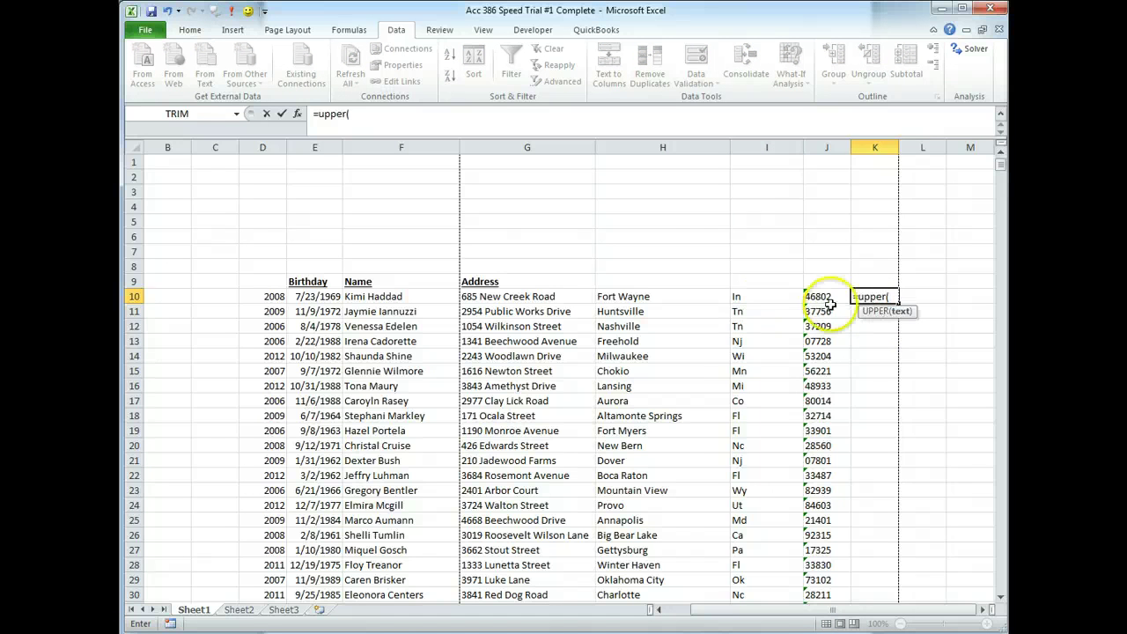
{"action": "left_click", "coordinate": [747, 298]}
{"action": "type", "text": ")"}
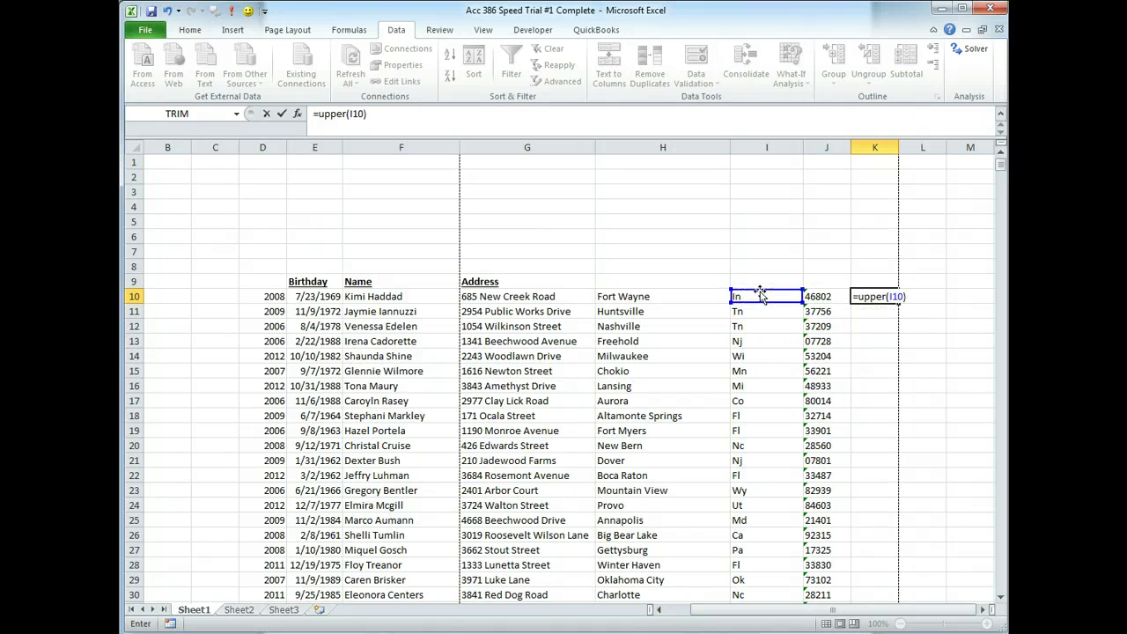
{"action": "key", "text": "Return"}
{"action": "left_click", "coordinate": [869, 297]}
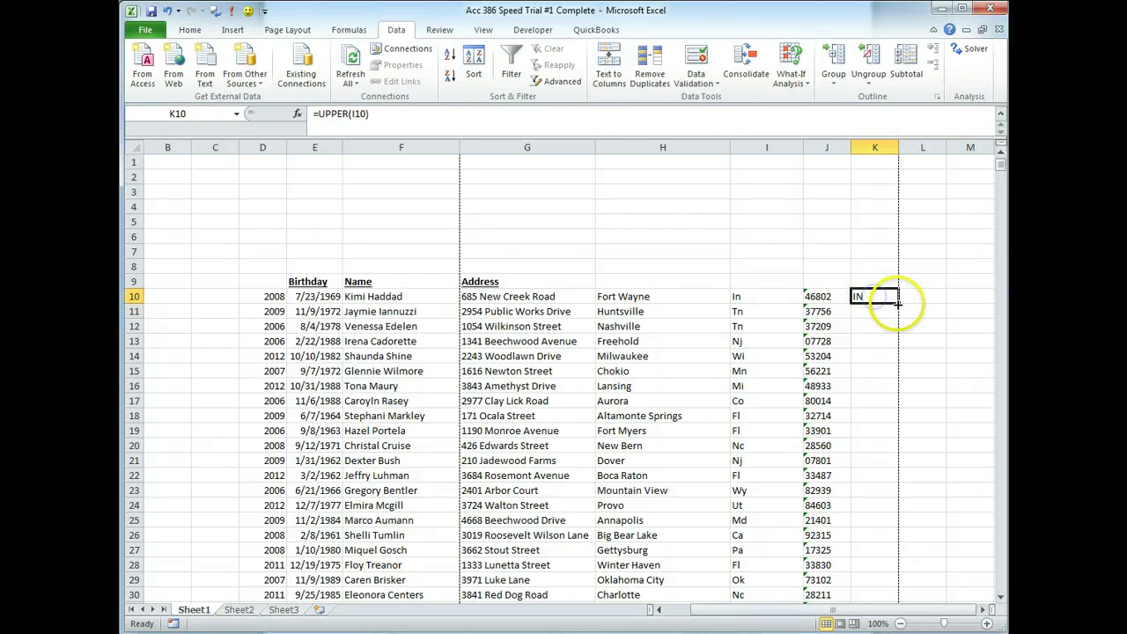
{"action": "double_click", "coordinate": [897, 303]}
Copy the uppercase states in column K and paste them as values over column I starting at I10.
{"action": "right_click", "coordinate": [874, 299]}
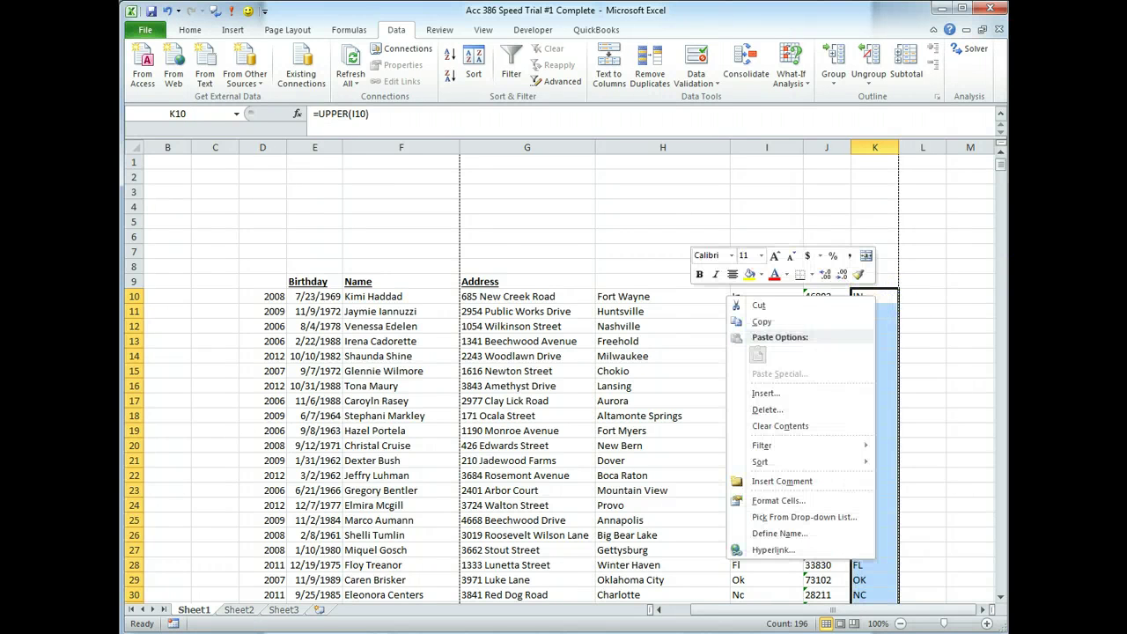
{"action": "left_click", "coordinate": [811, 322]}
{"action": "right_click", "coordinate": [738, 300]}
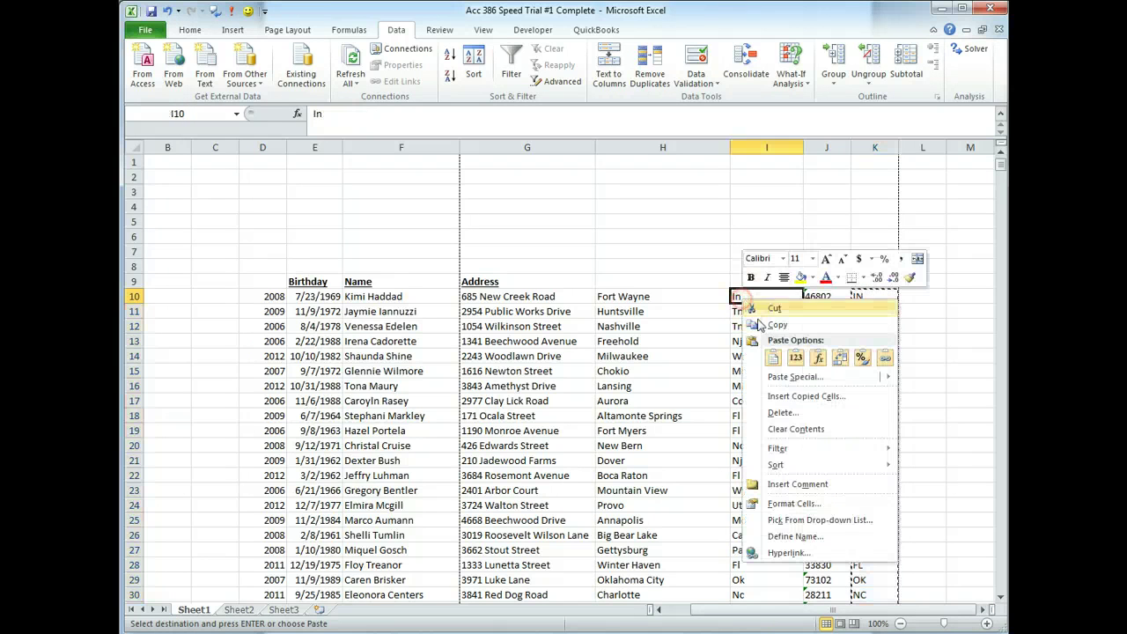
{"action": "left_click", "coordinate": [797, 359]}
Clear the helper UPPER formulas from column K, from K10 down.
{"action": "left_click", "coordinate": [876, 298]}
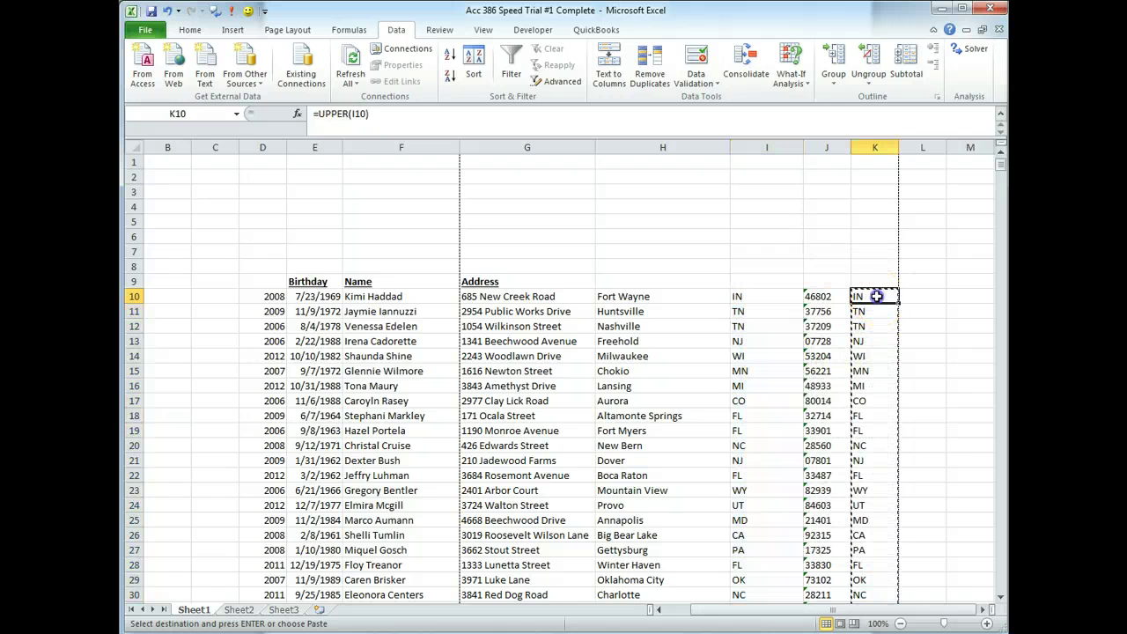
{"action": "left_click_drag", "start_coordinate": [874, 303], "coordinate": [873, 303]}
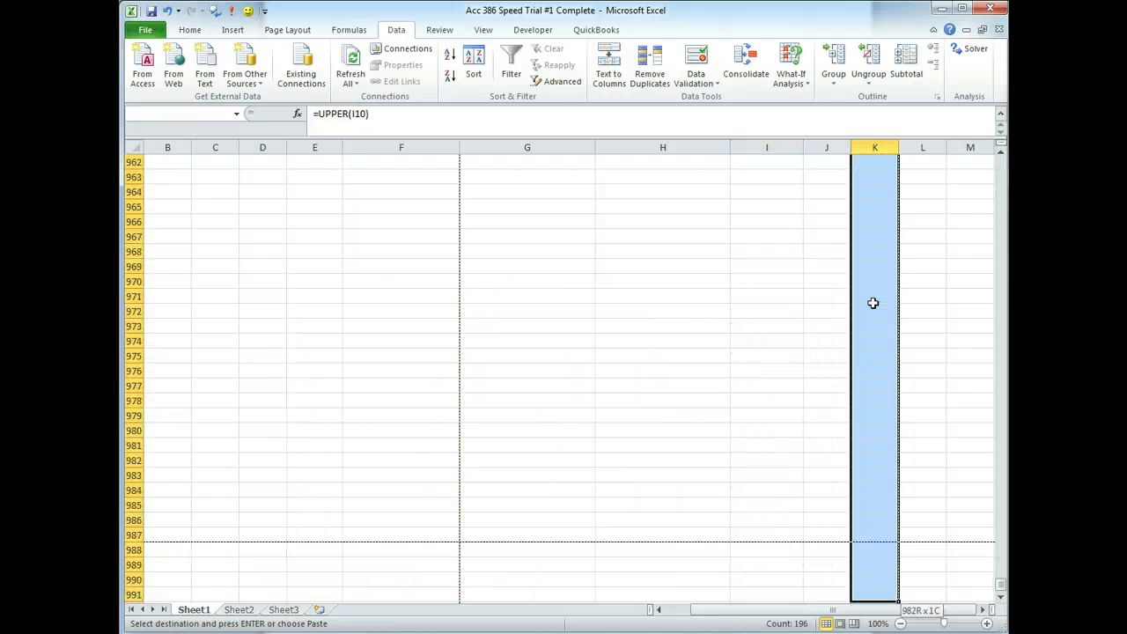
{"action": "left_click_drag", "start_coordinate": [1002, 562], "coordinate": [966, 138]}
{"action": "right_click", "coordinate": [873, 302]}
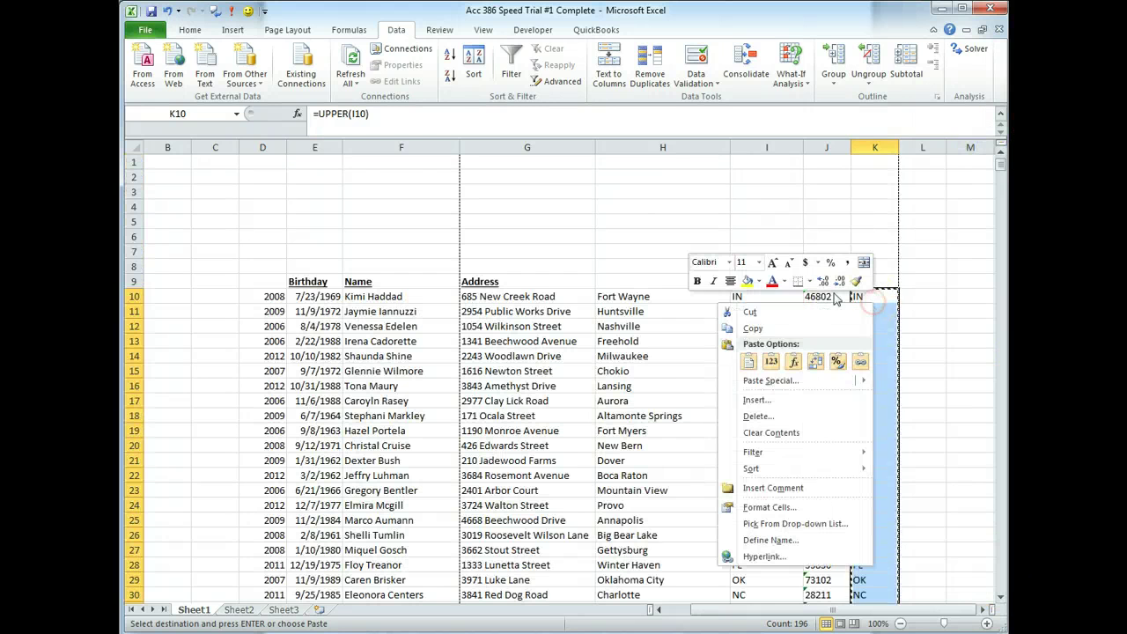
{"action": "left_click", "coordinate": [771, 433]}
{"action": "left_click", "coordinate": [873, 262]}
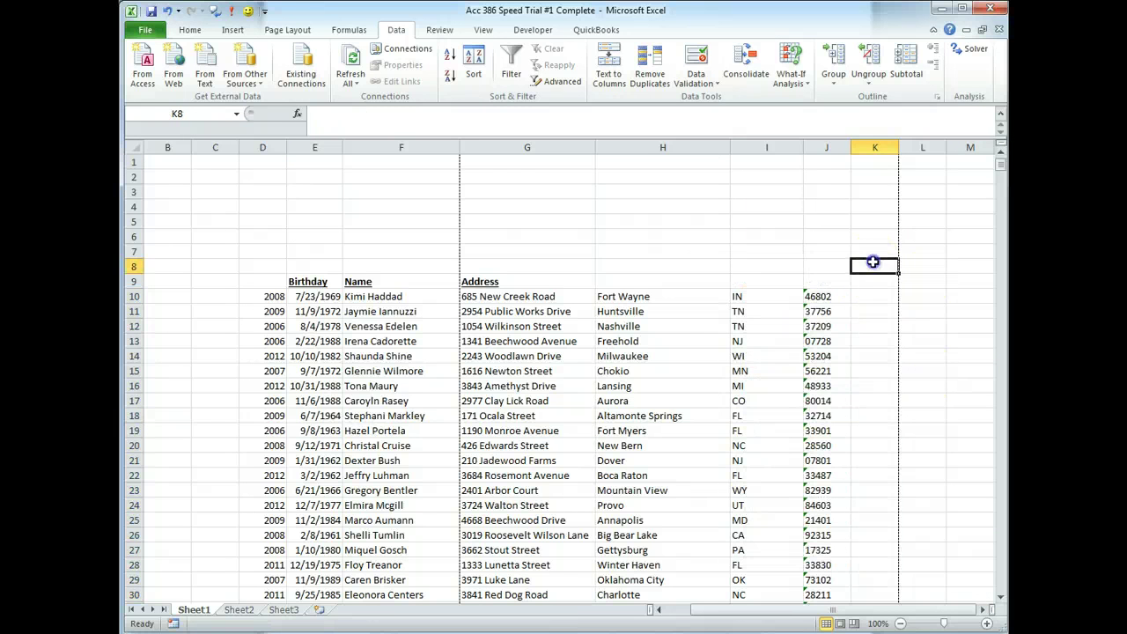
{"action": "left_click", "coordinate": [825, 295]}
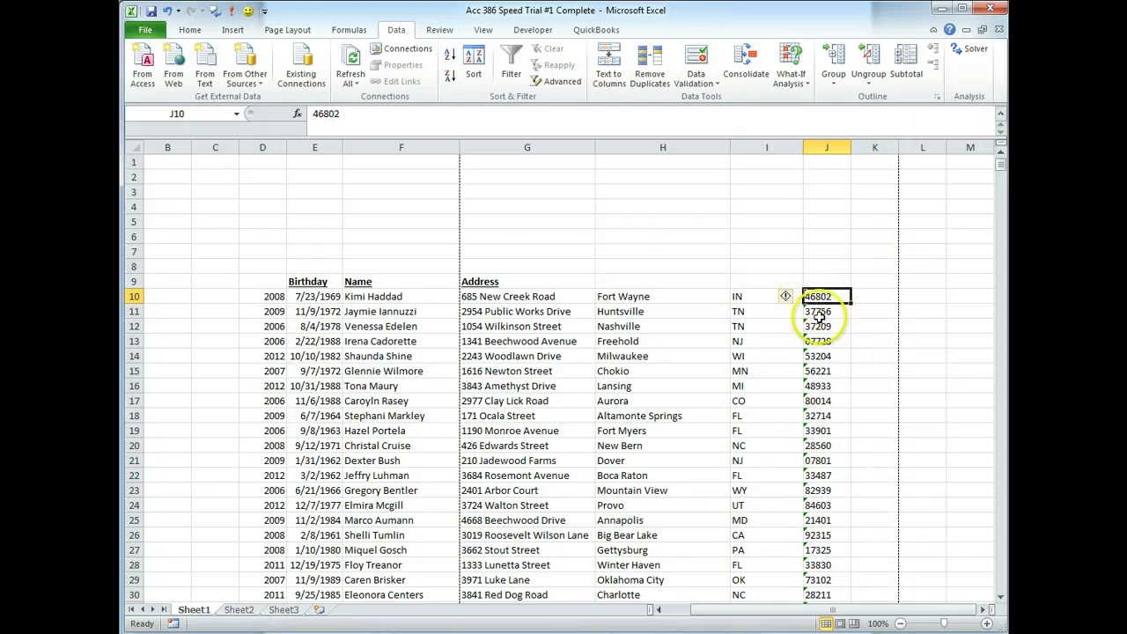
{"action": "mouse_move", "coordinate": [786, 301]}
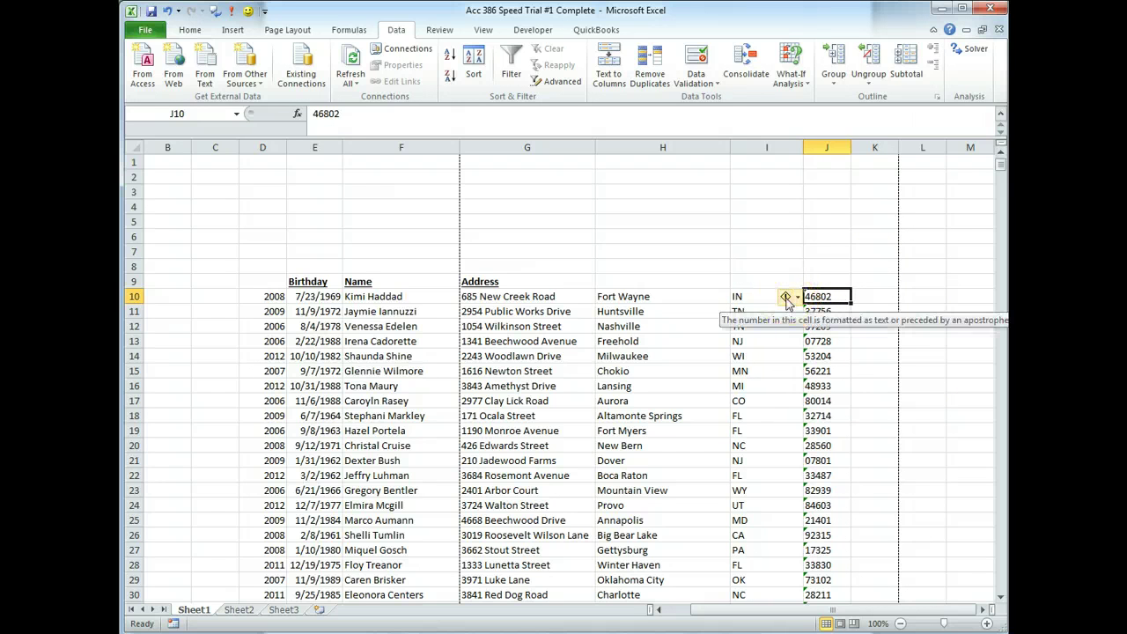
{"action": "left_click", "coordinate": [842, 265]}
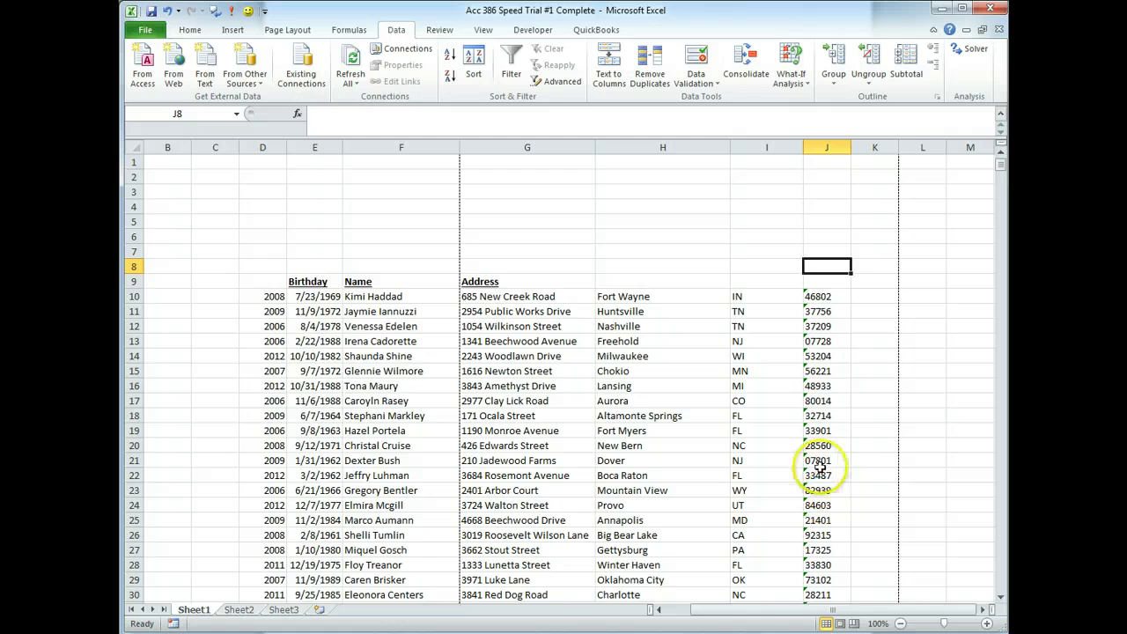
Enter the column headings City, State and Zip in cells H9, I9 and J9.
{"action": "left_click", "coordinate": [631, 280]}
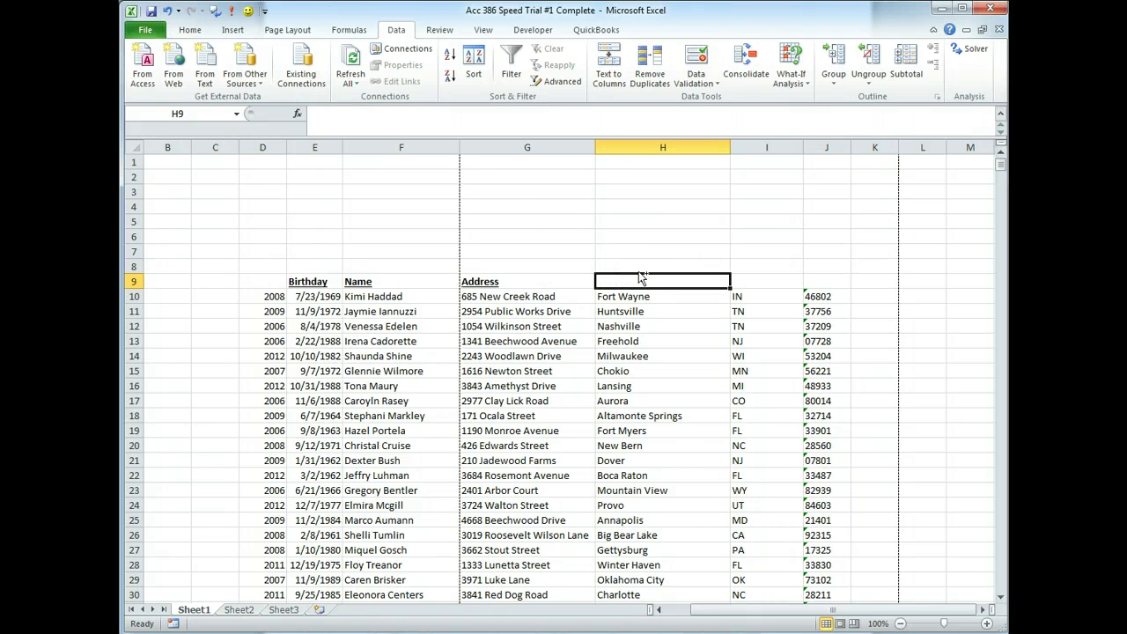
{"action": "type", "text": "city"}
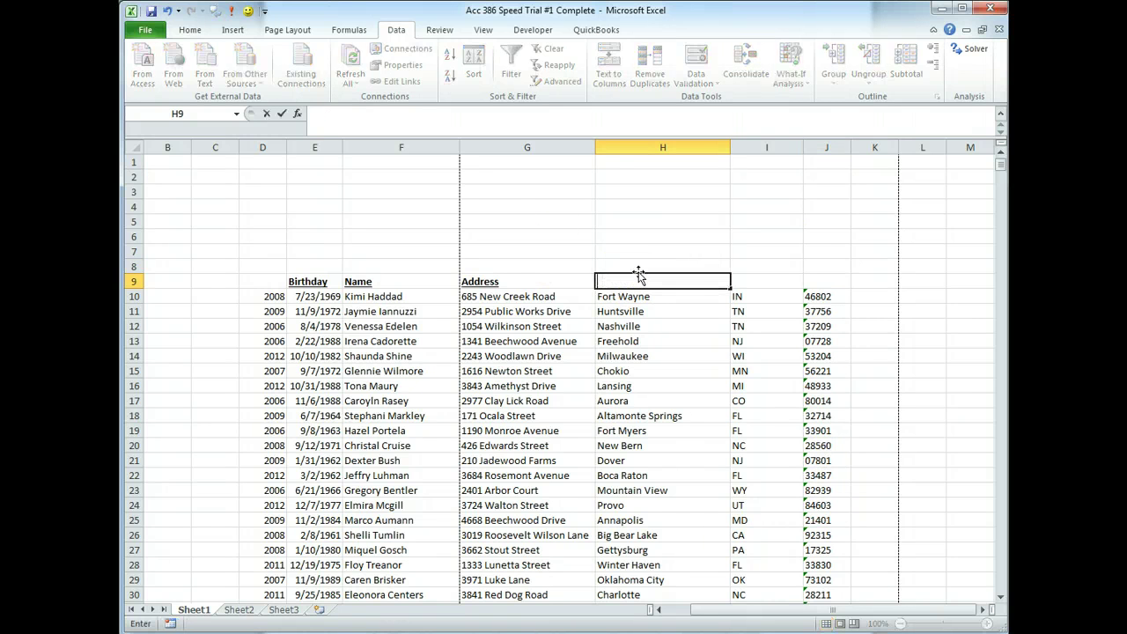
{"action": "key", "text": "Tab"}
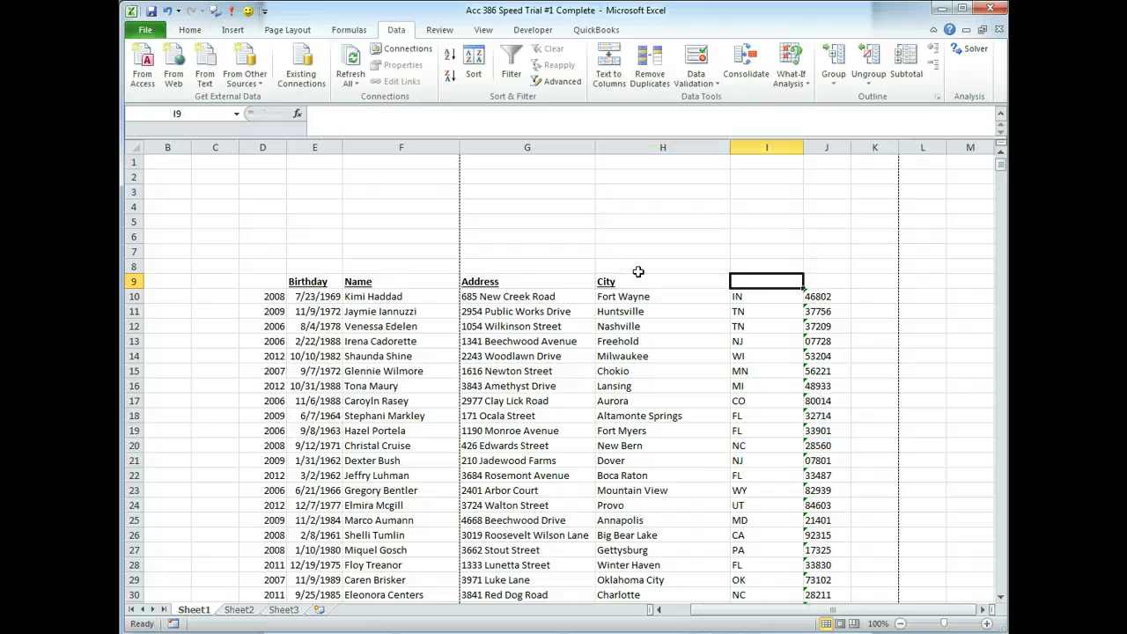
{"action": "type", "text": "State"}
{"action": "key", "text": "Tab"}
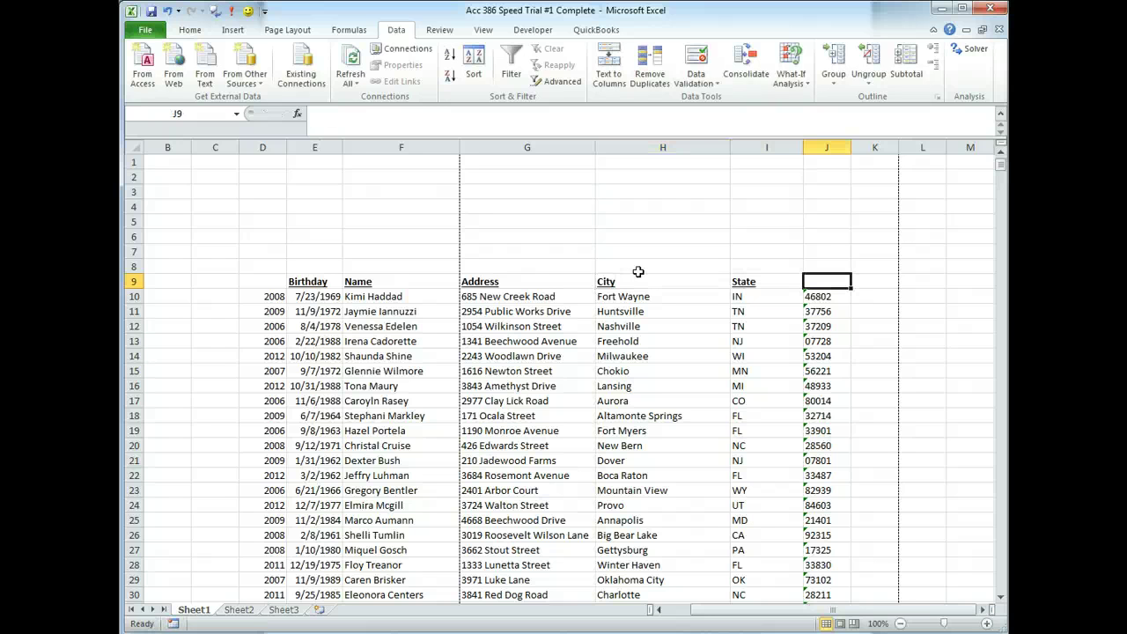
{"action": "type", "text": "Zip"}
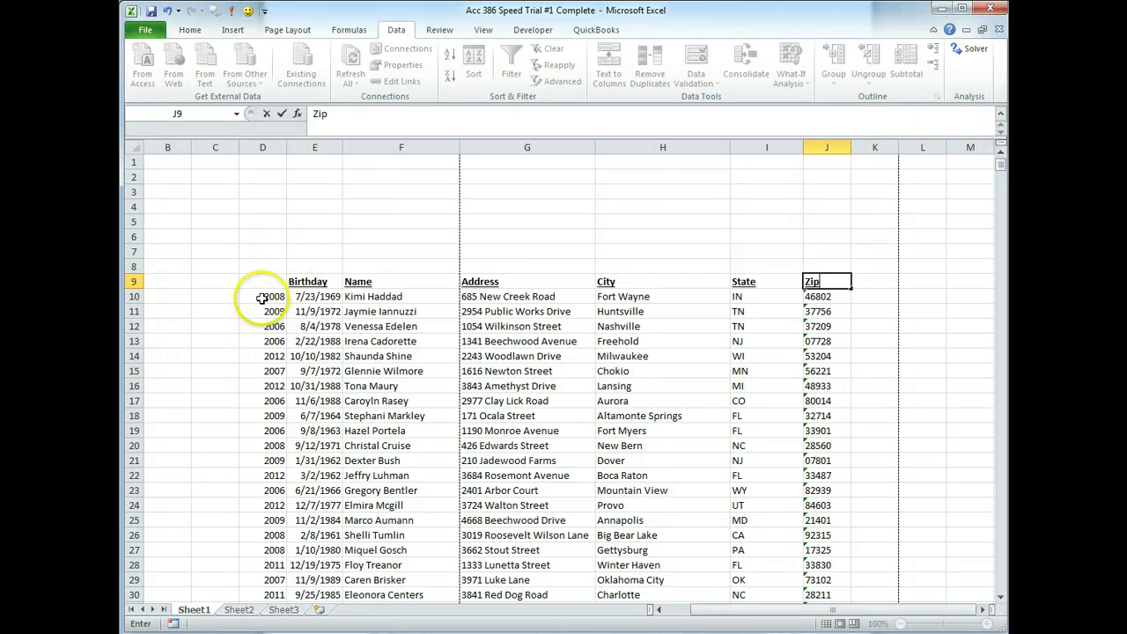
Move the year values from column D to column K starting at K10, and enter the heading 1st Year in K9.
{"action": "left_click", "coordinate": [262, 297]}
{"action": "key", "text": "ctrl+shift+Down"}
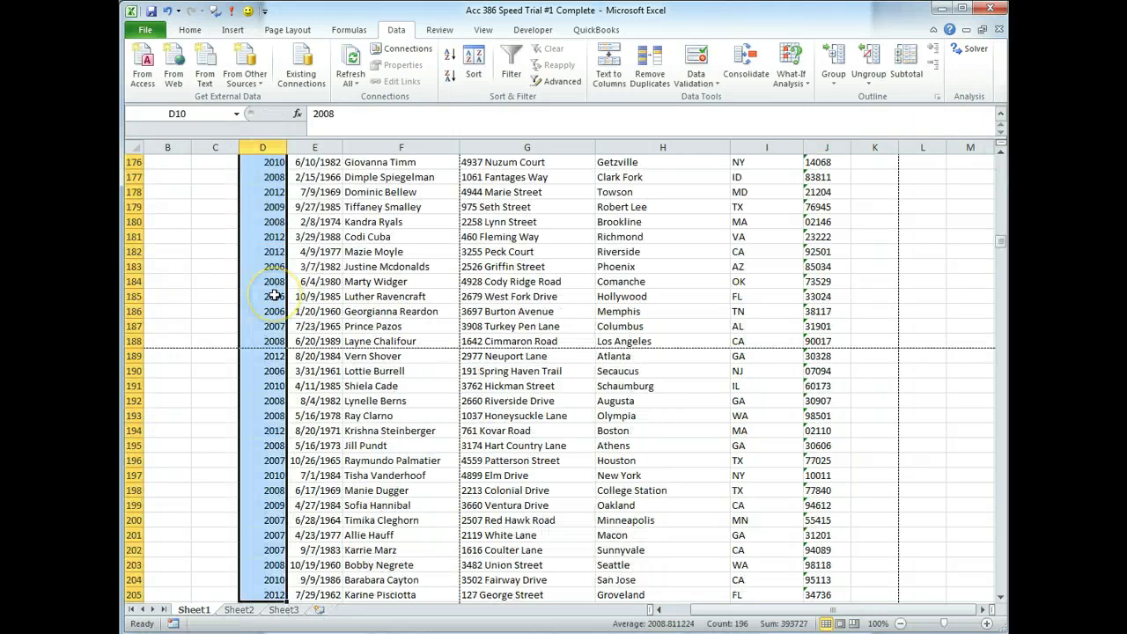
{"action": "key", "text": "ctrl+c"}
{"action": "key", "text": "ctrl+BackSpace"}
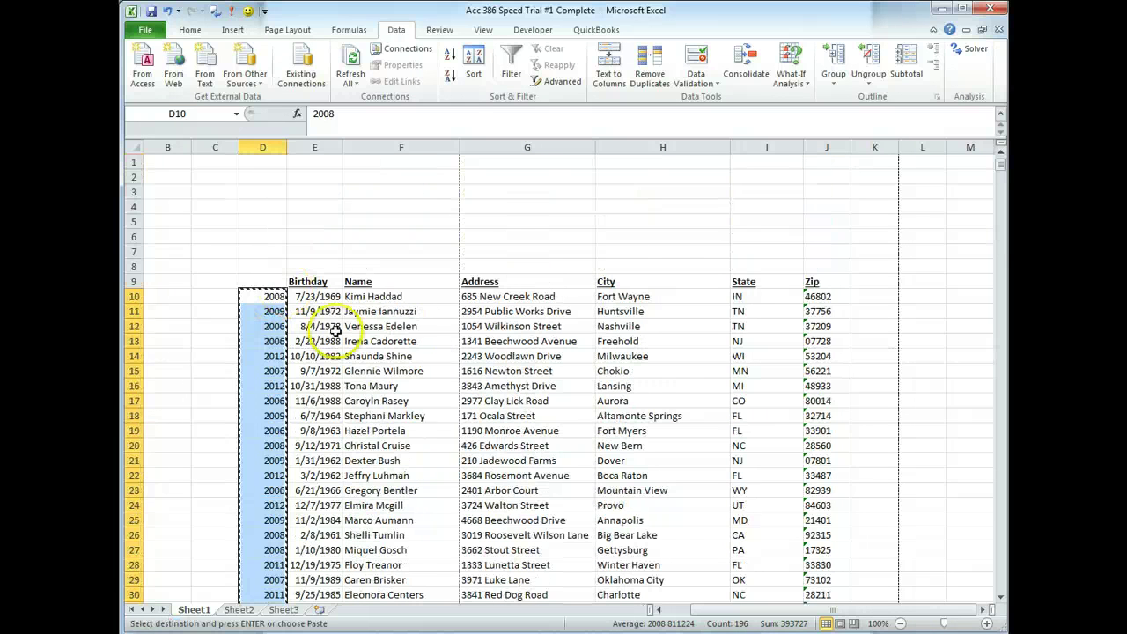
{"action": "left_click", "coordinate": [878, 296]}
{"action": "key", "text": "Return"}
{"action": "left_click", "coordinate": [884, 281]}
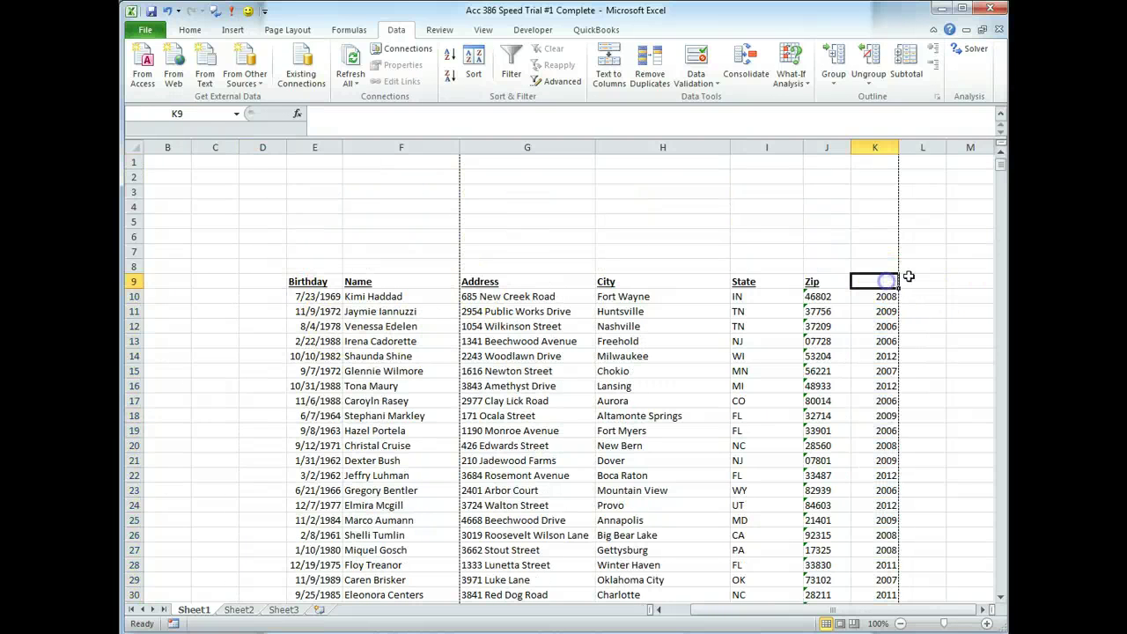
{"action": "type", "text": "Fi"}
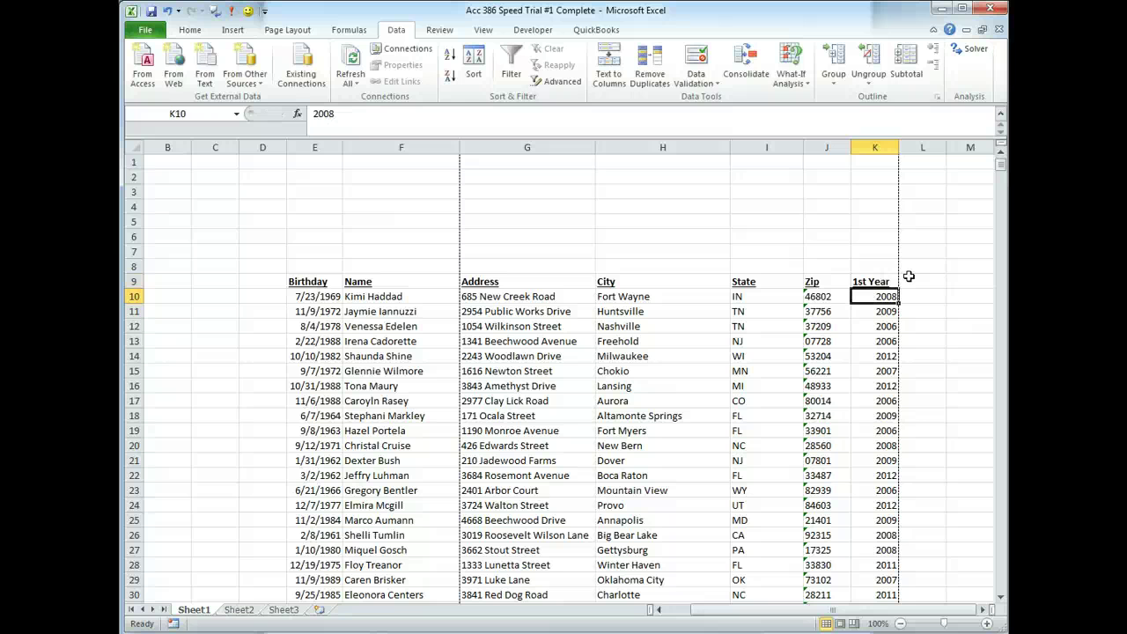
Right-align the 1st Year heading in K9 and center the Birthday heading in E9.
{"action": "mouse_move", "coordinate": [858, 282]}
{"action": "left_mouse_down"}
{"action": "mouse_move", "coordinate": [361, 280]}
{"action": "mouse_move", "coordinate": [780, 294]}
{"action": "mouse_move", "coordinate": [907, 275]}
{"action": "mouse_move", "coordinate": [877, 281]}
{"action": "left_mouse_up"}
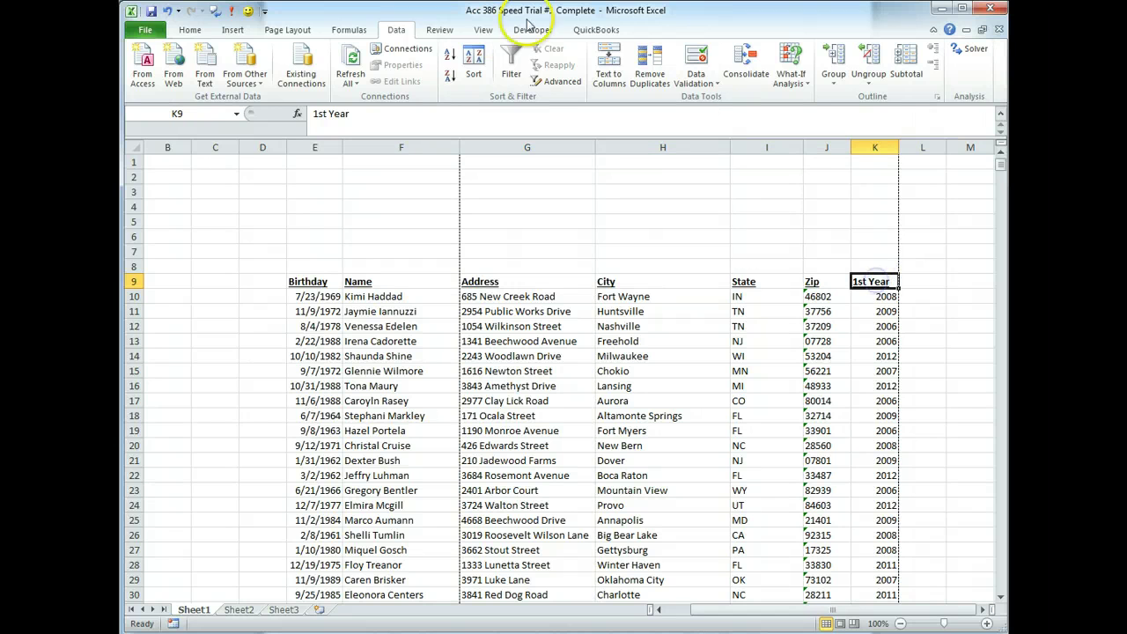
{"action": "left_click", "coordinate": [174, 32]}
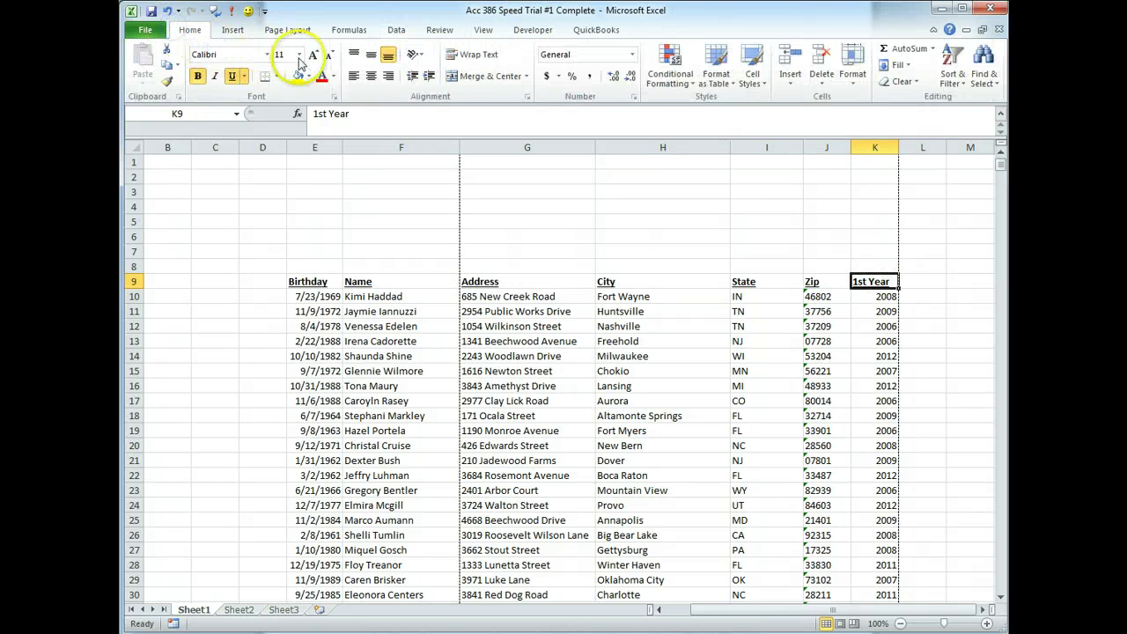
{"action": "left_click", "coordinate": [389, 76]}
{"action": "left_click", "coordinate": [304, 282]}
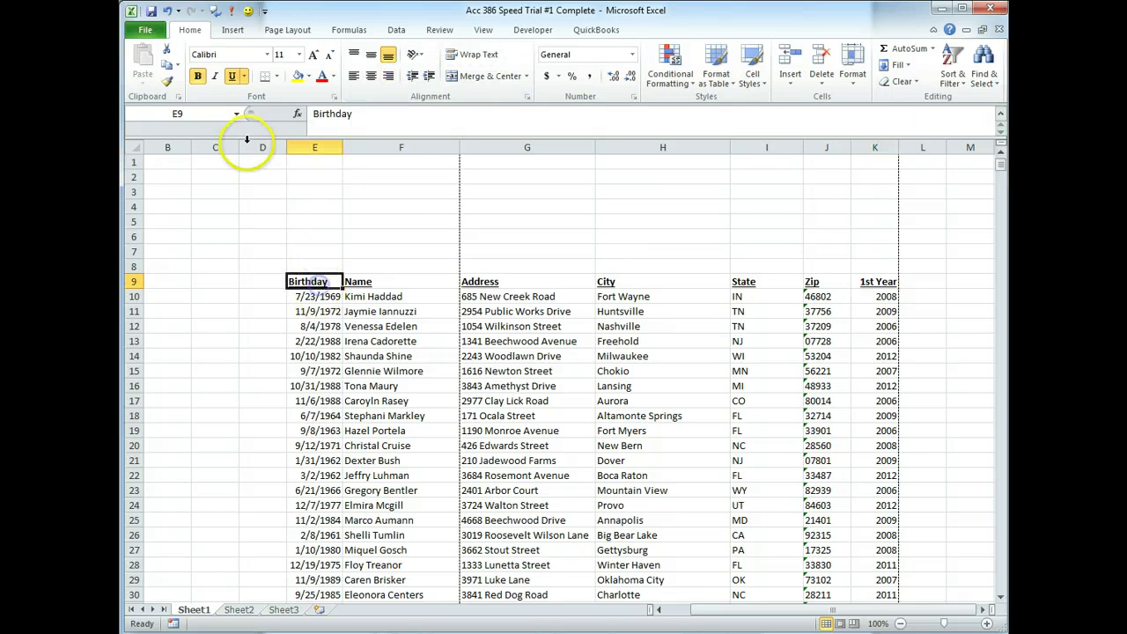
{"action": "left_click", "coordinate": [371, 77]}
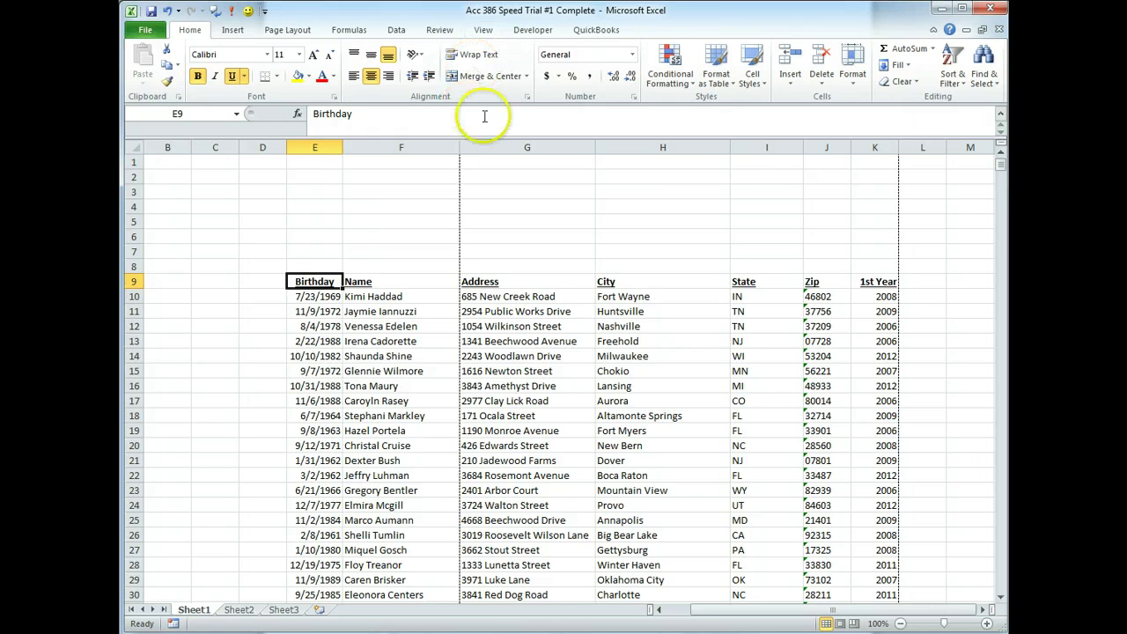
Freeze the panes at cell B9 so the rows above the heading row stay fixed.
{"action": "left_click", "coordinate": [172, 282]}
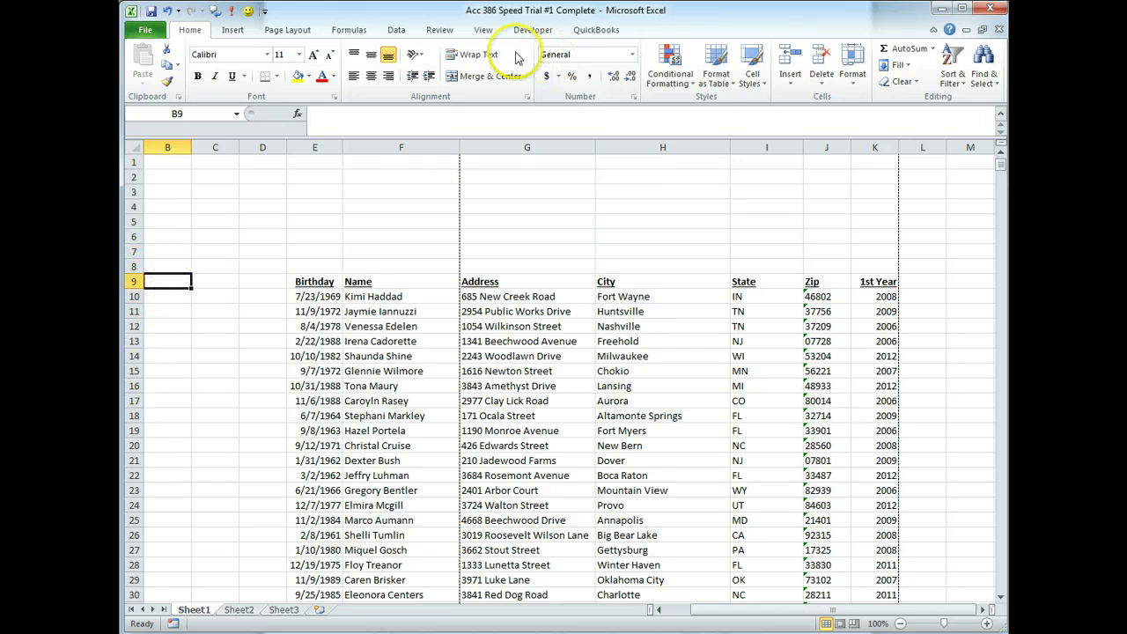
{"action": "left_click", "coordinate": [482, 30]}
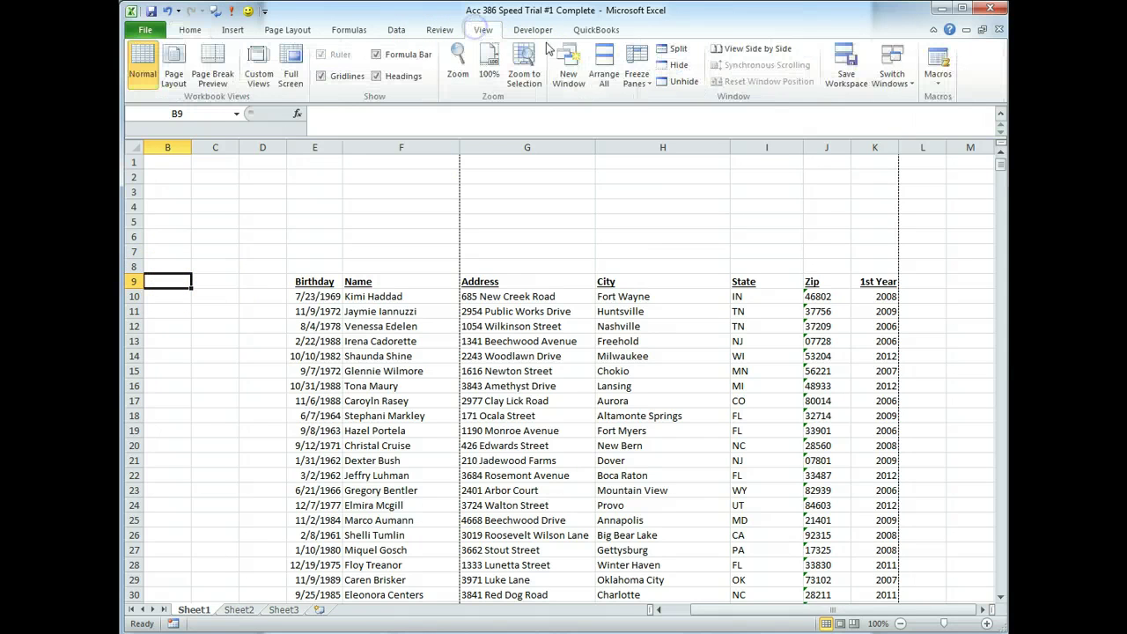
{"action": "left_click", "coordinate": [637, 68]}
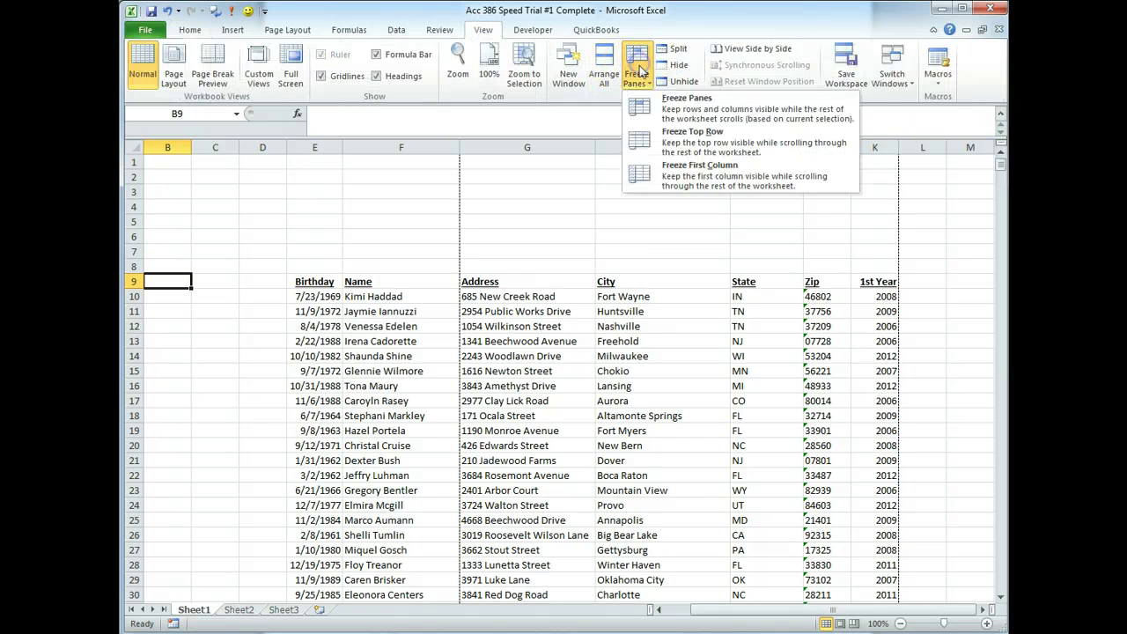
{"action": "left_click", "coordinate": [707, 114]}
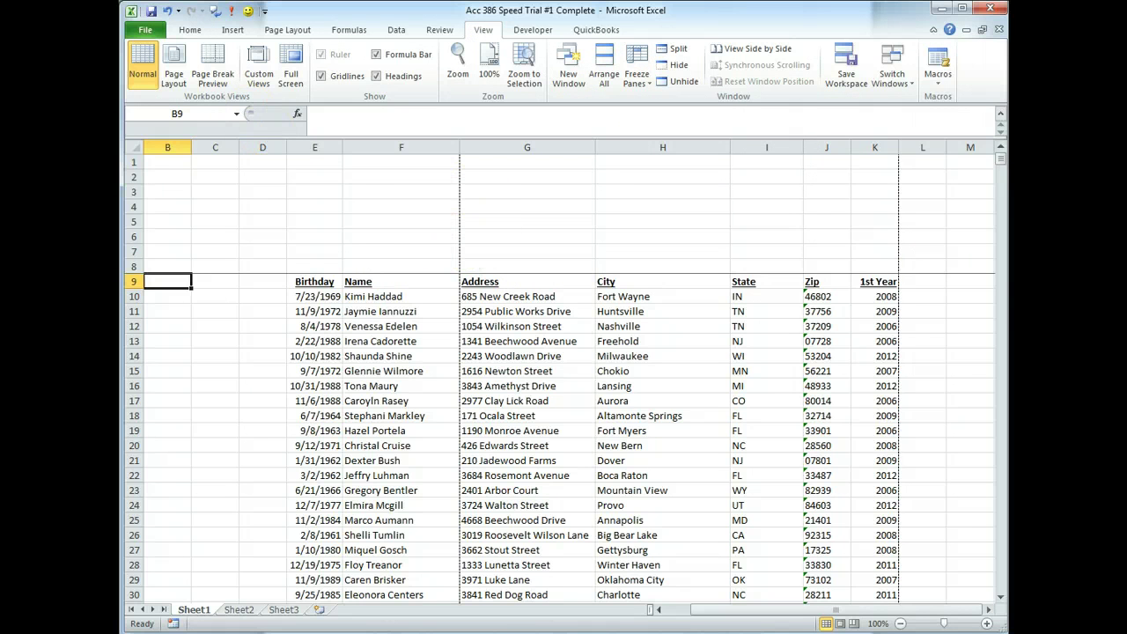
Turn off the display of page breaks and gridlines for Sheet1.
{"action": "left_click", "coordinate": [145, 33]}
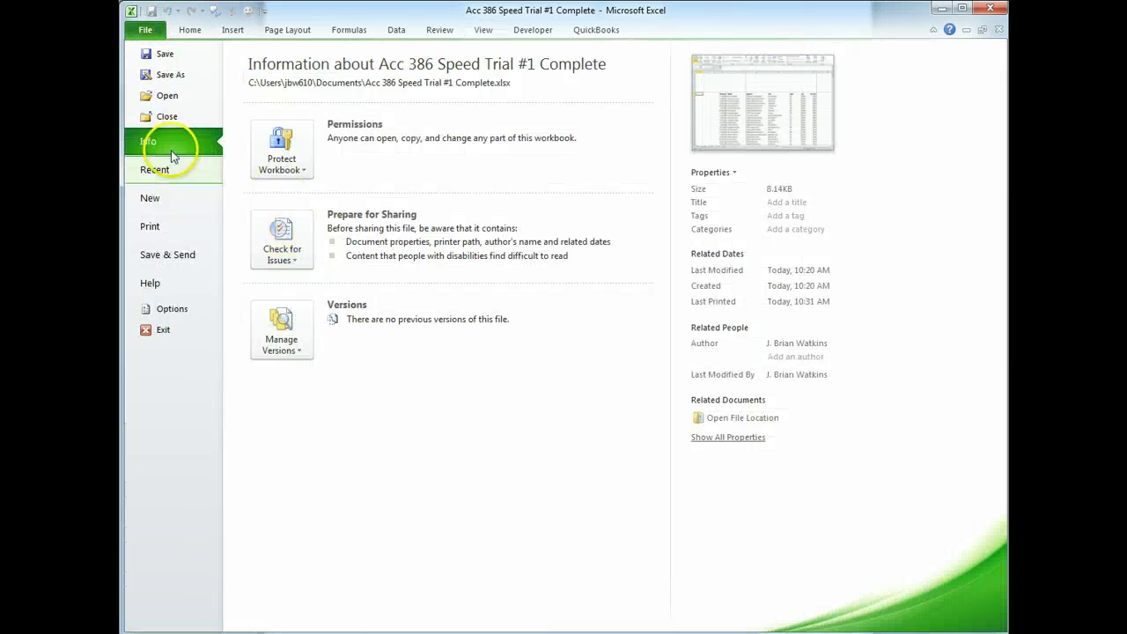
{"action": "left_click", "coordinate": [172, 319]}
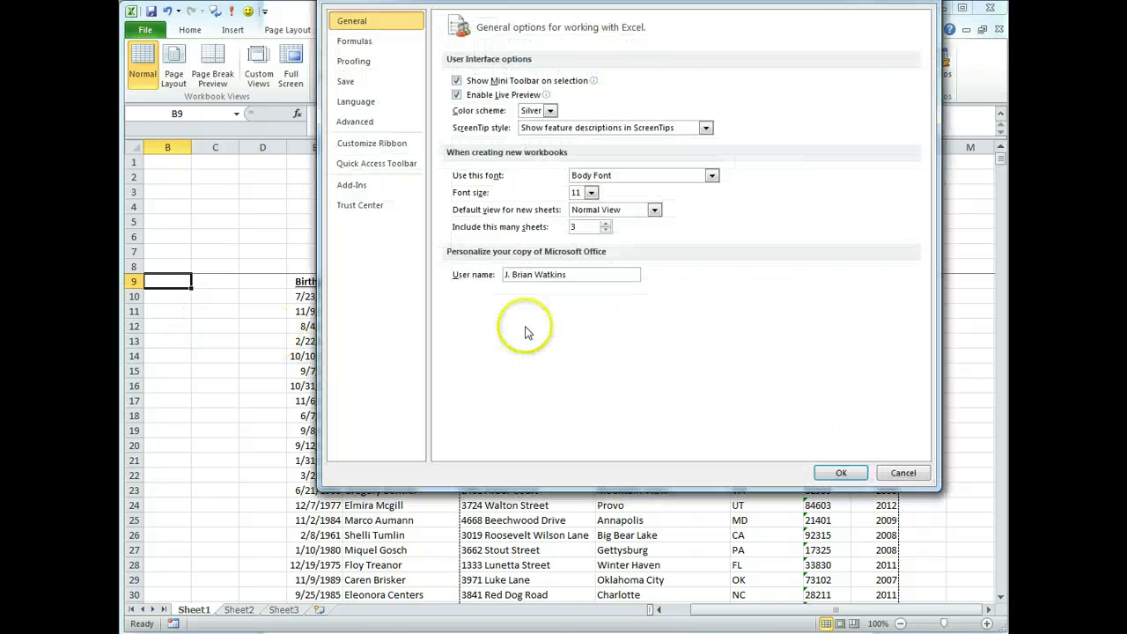
{"action": "left_click", "coordinate": [366, 131]}
{"action": "scroll", "coordinate": [564, 221], "scroll_direction": "down", "scroll_amount": 10}
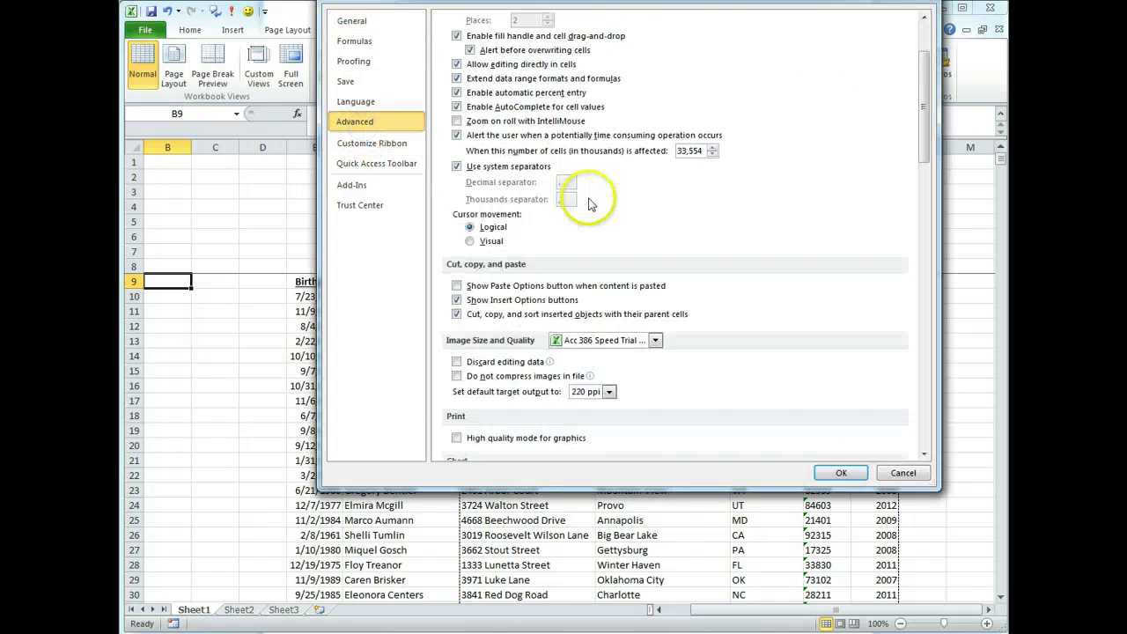
{"action": "mouse_move", "coordinate": [570, 270]}
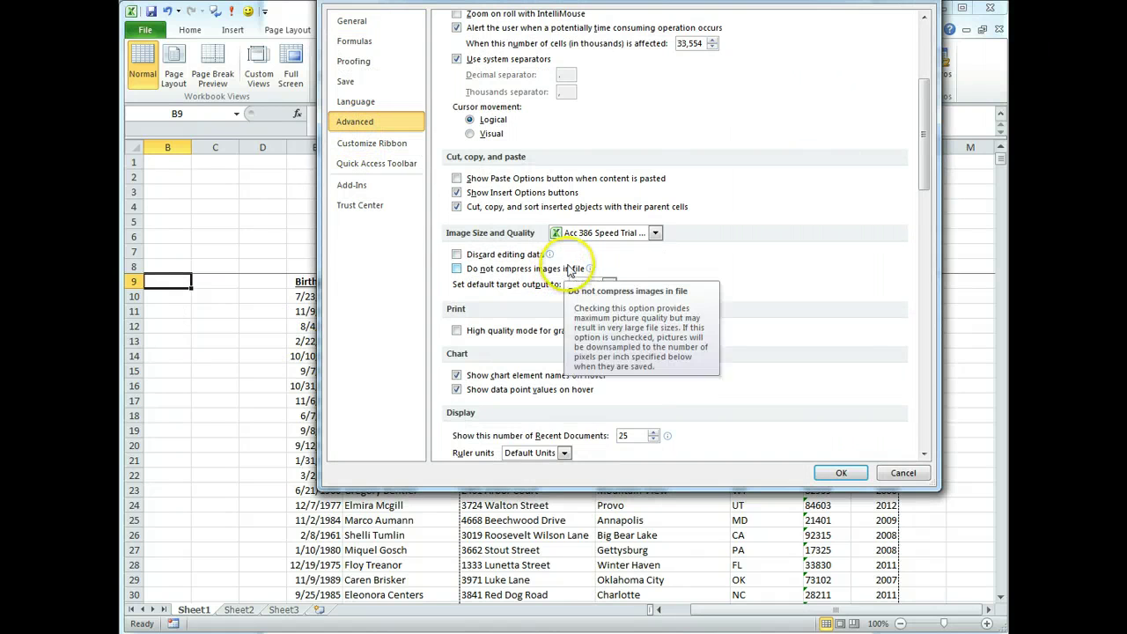
{"action": "scroll", "coordinate": [570, 269], "scroll_direction": "down", "scroll_amount": 3}
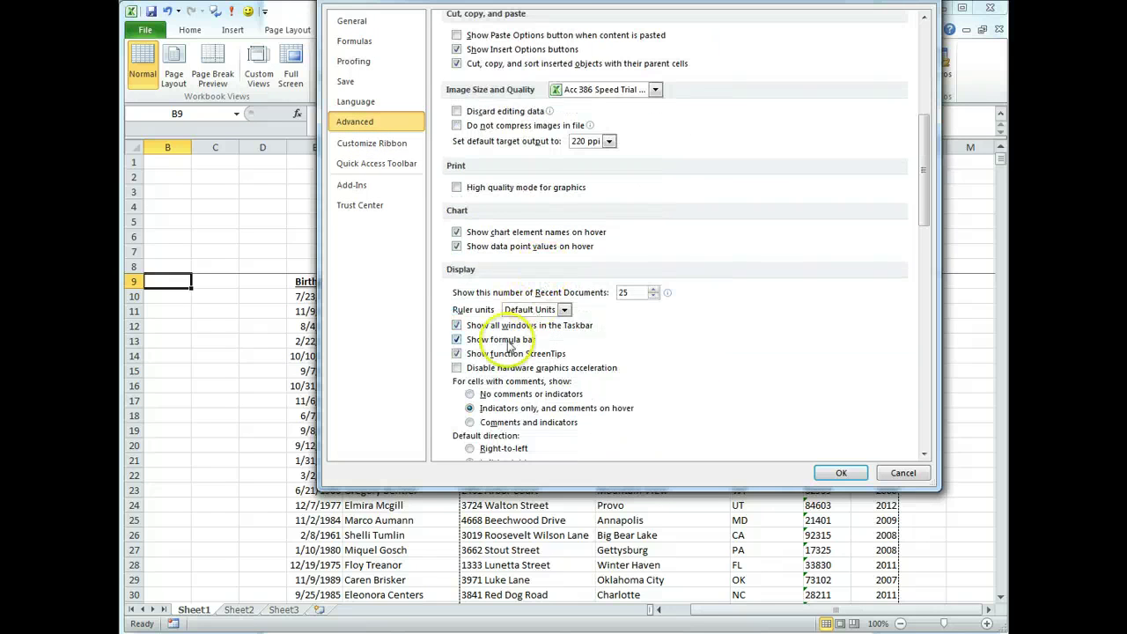
{"action": "scroll", "coordinate": [466, 352], "scroll_direction": "down", "scroll_amount": 2}
{"action": "scroll", "coordinate": [532, 345], "scroll_direction": "down", "scroll_amount": 4}
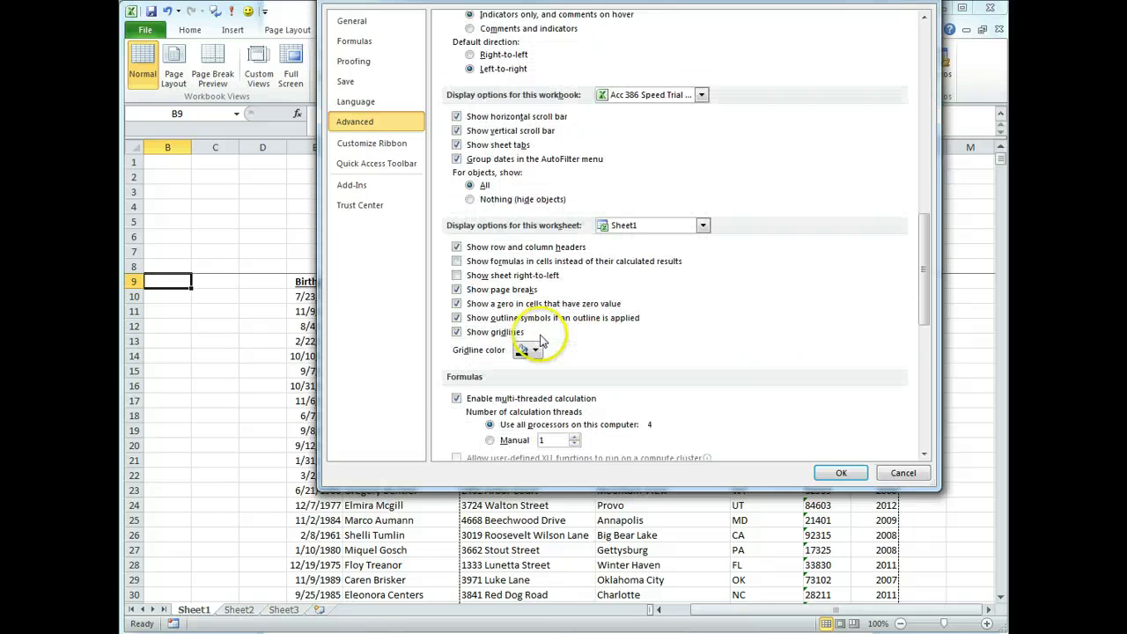
{"action": "left_click", "coordinate": [456, 289]}
{"action": "left_click", "coordinate": [845, 477]}
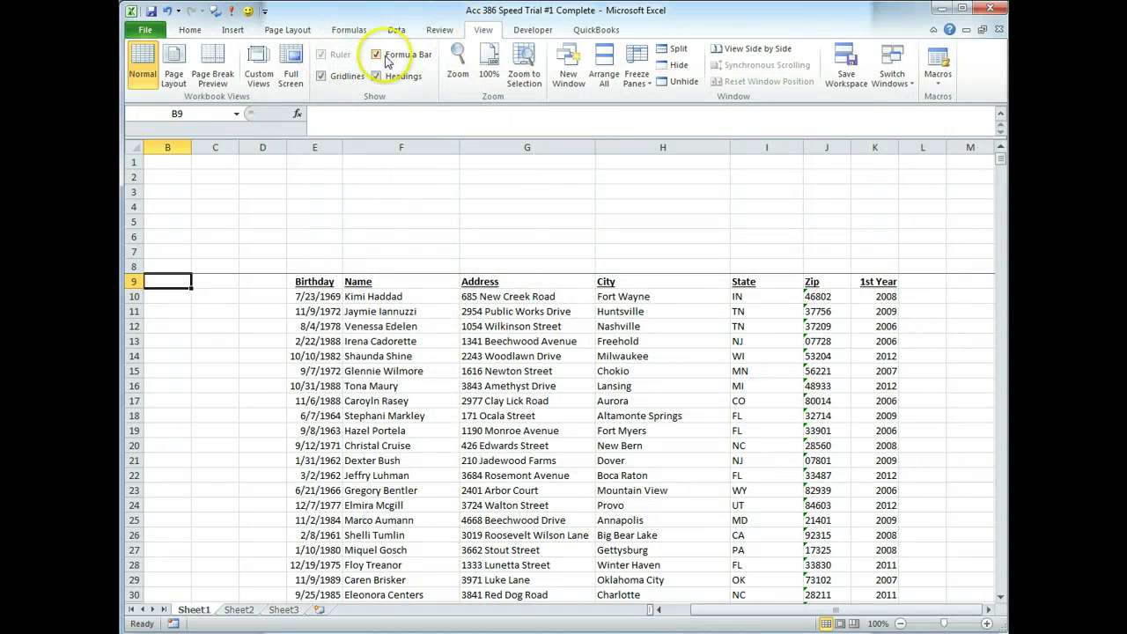
{"action": "left_click", "coordinate": [320, 77]}
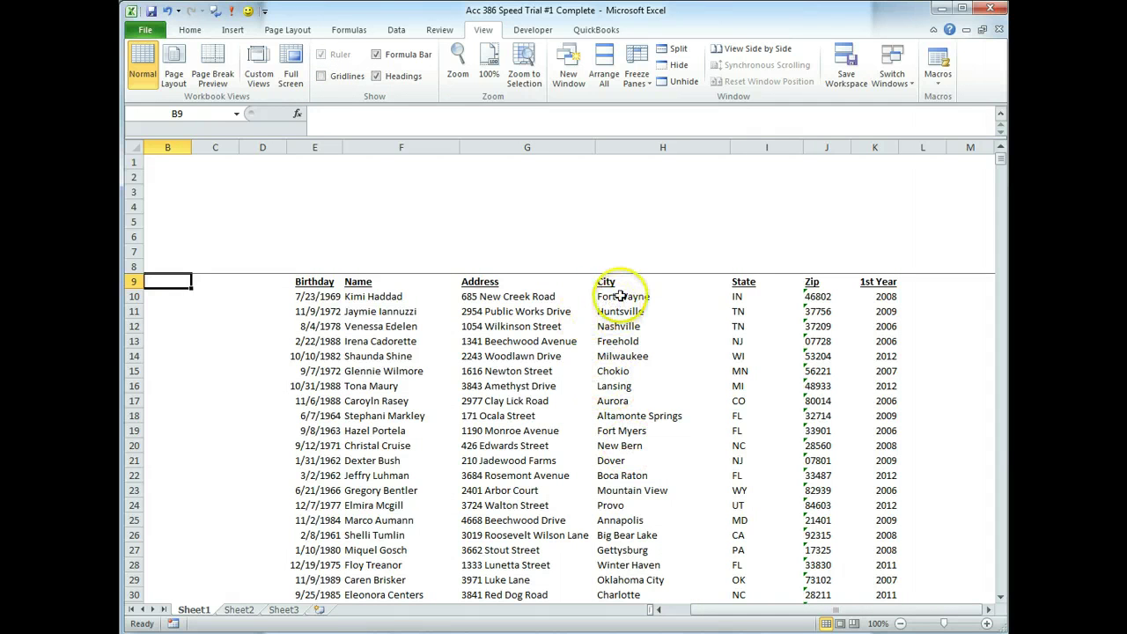
Insert a spinner form control above the Birthday and Name columns, spanning about rows 2 to 6.
{"action": "left_click", "coordinate": [533, 30]}
{"action": "left_click", "coordinate": [397, 67]}
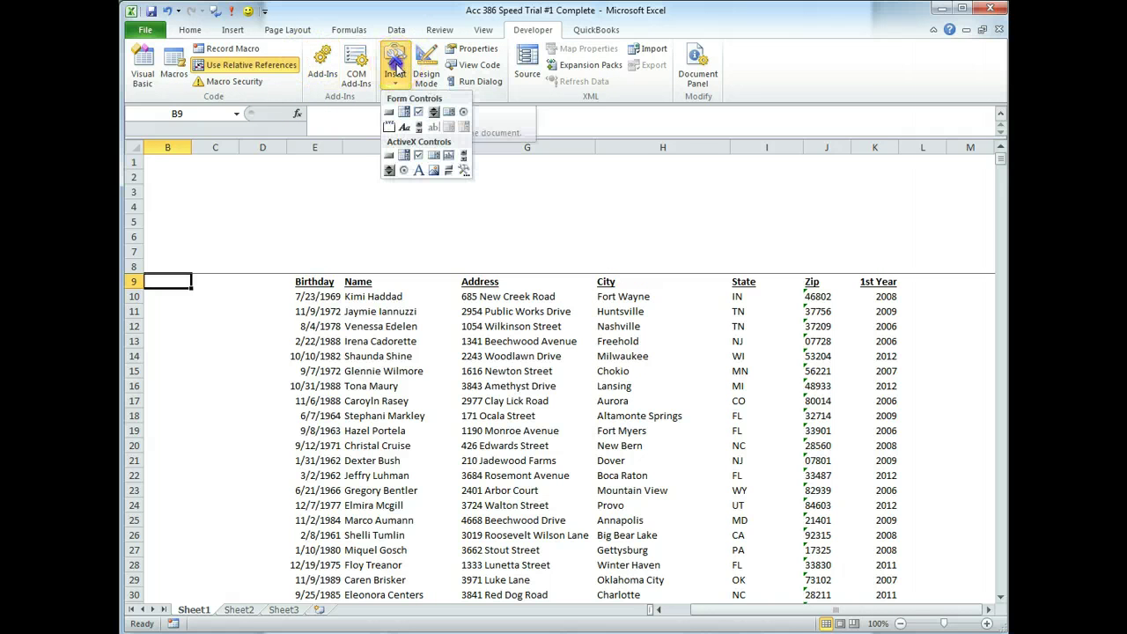
{"action": "left_click", "coordinate": [435, 115]}
{"action": "left_click_drag", "start_coordinate": [317, 172], "coordinate": [335, 194]}
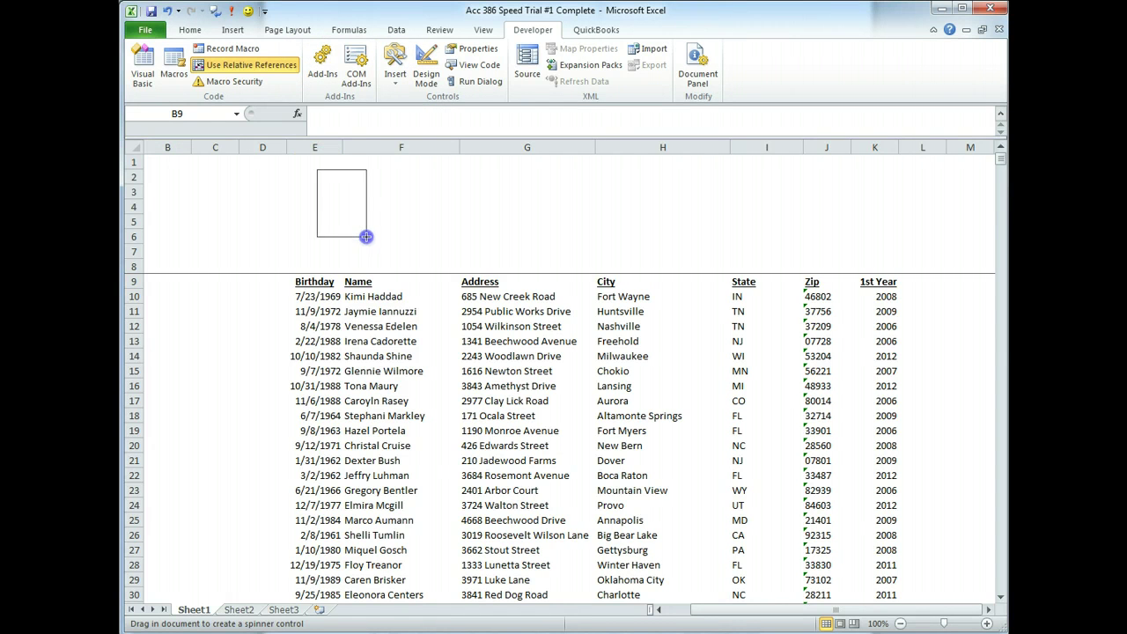
{"action": "left_click_drag", "start_coordinate": [366, 235], "coordinate": [366, 235]}
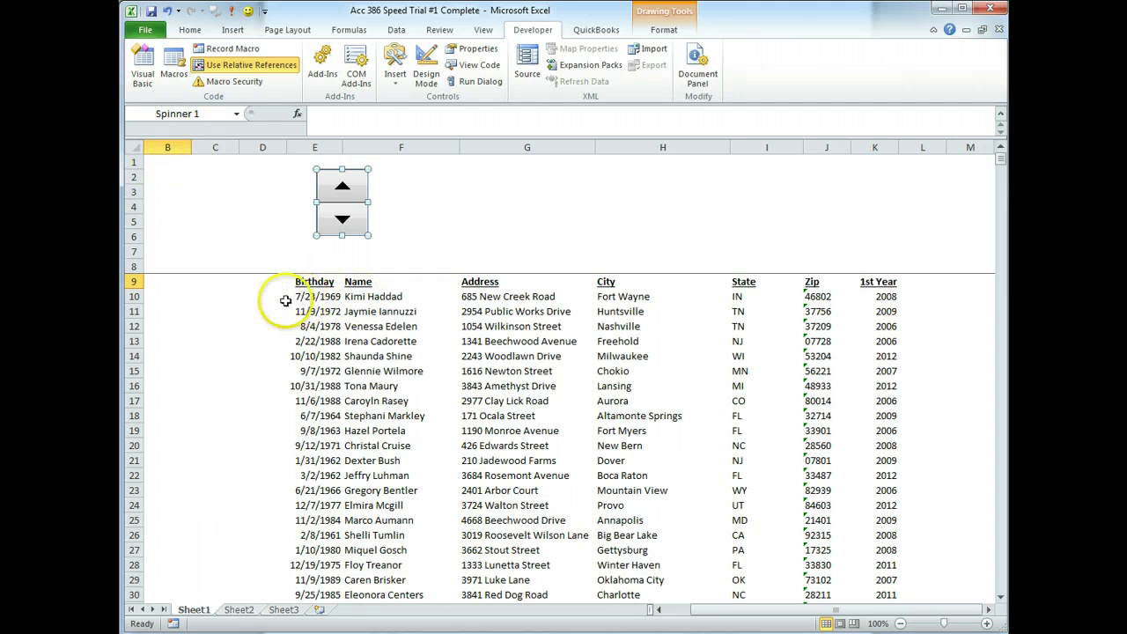
{"action": "left_click", "coordinate": [164, 176]}
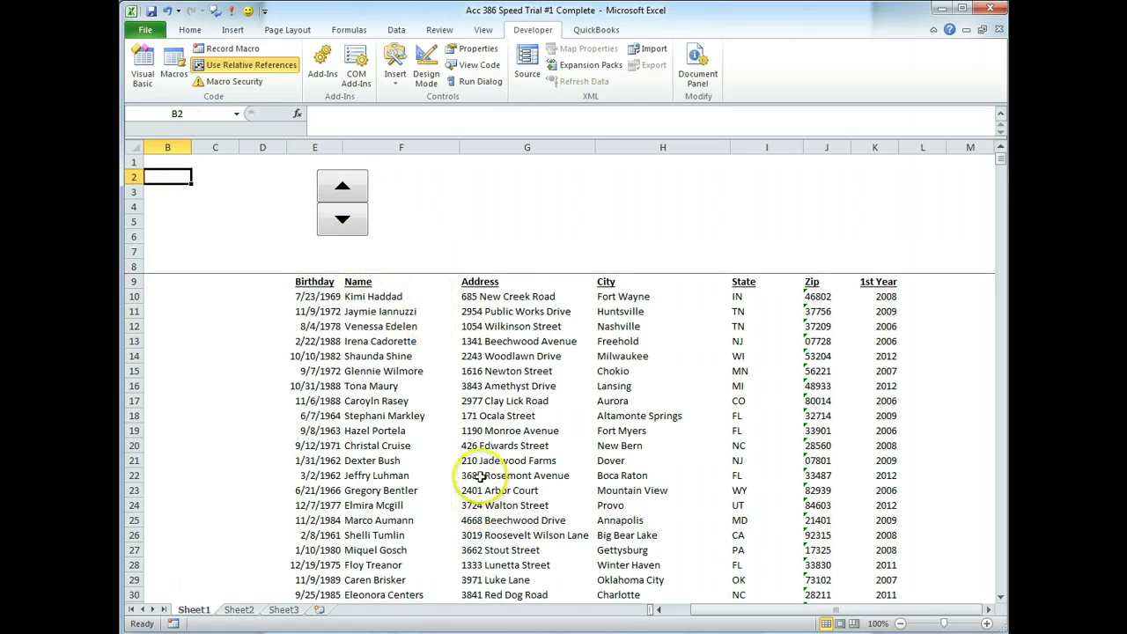
{"action": "left_click", "coordinate": [213, 176]}
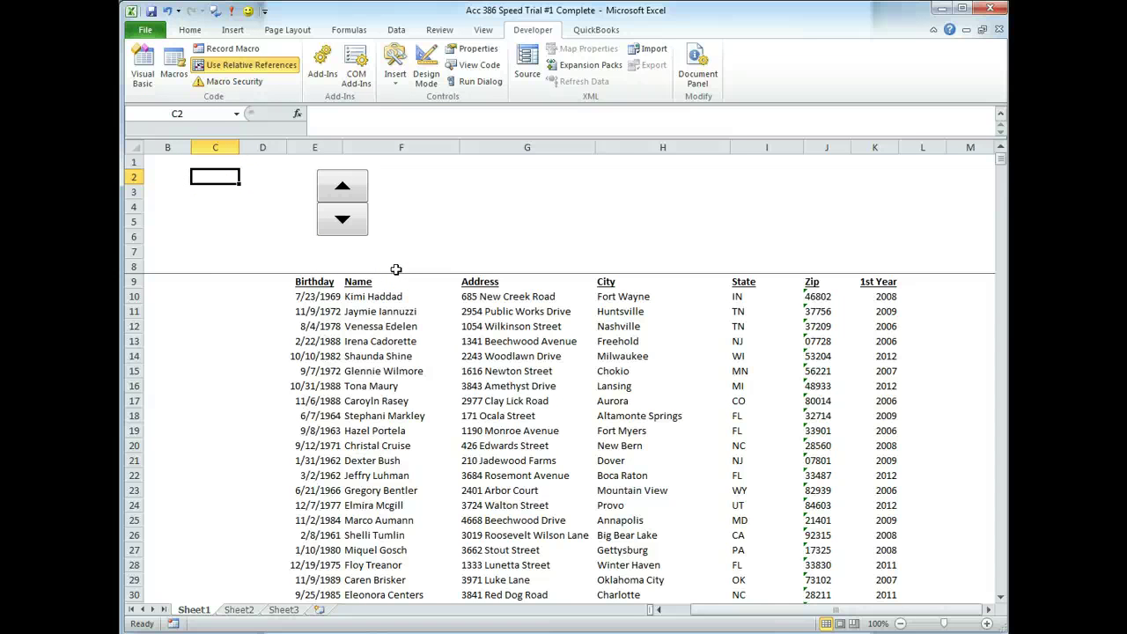
{"action": "type", "text": "=coun"}
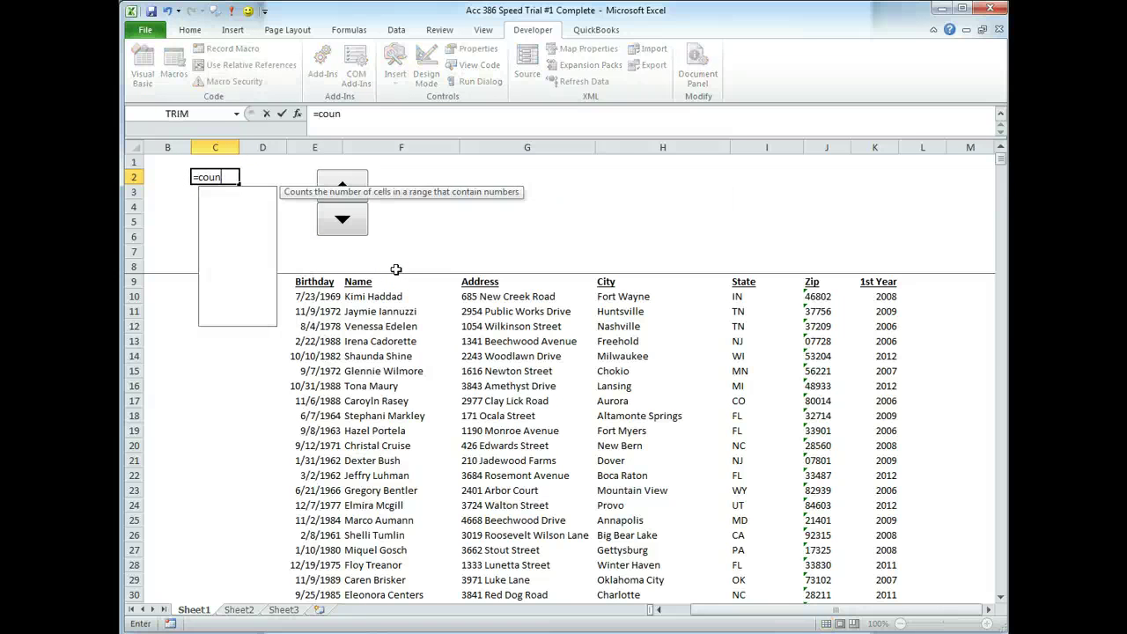
{"action": "type", "text": "ta"}
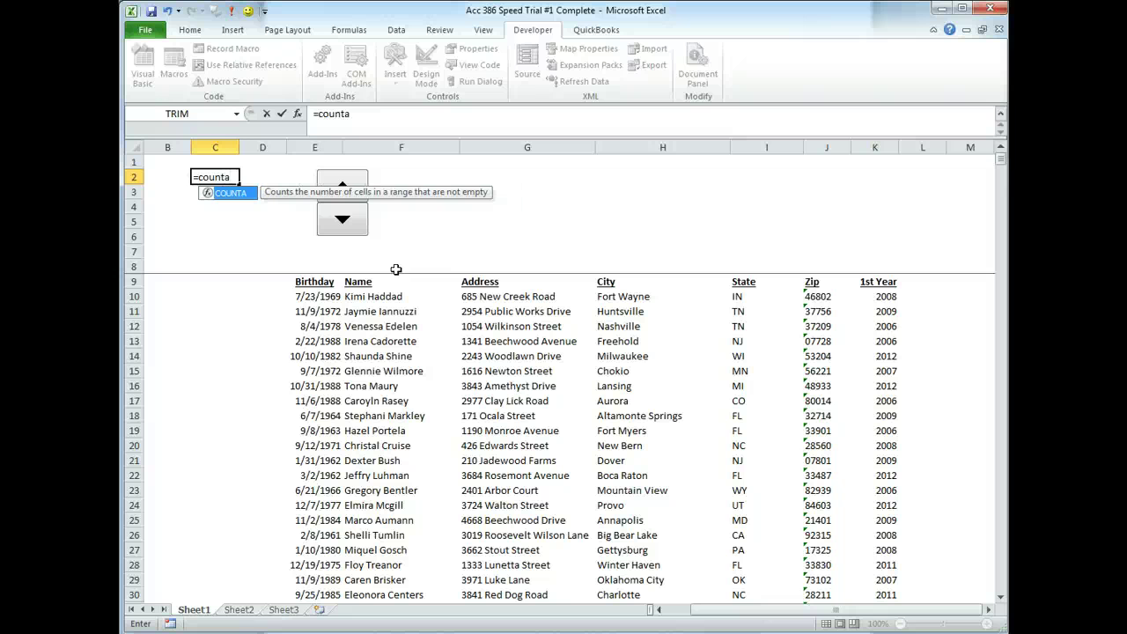
{"action": "type", "text": "("}
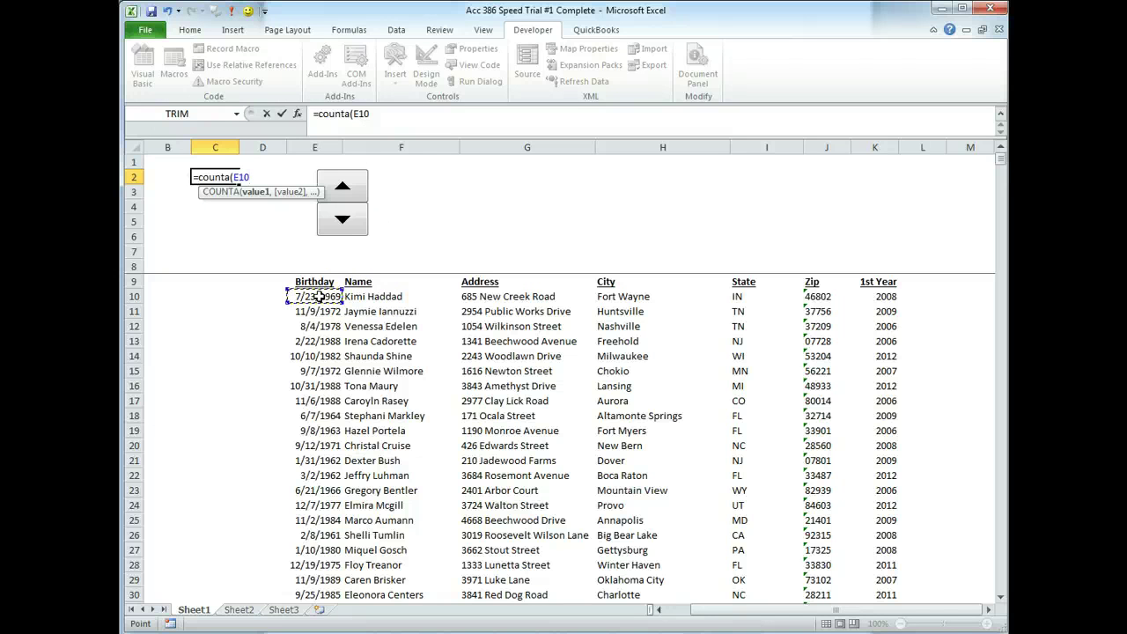
{"action": "key", "text": "BackSpace"}
{"action": "key", "text": "BackSpace"}
{"action": "key", "text": "BackSpace"}
{"action": "key", "text": "BackSpace"}
{"action": "key", "text": "BackSpace"}
{"action": "key", "text": "BackSpace"}
{"action": "key", "text": "BackSpace"}
{"action": "key", "text": "BackSpace"}
{"action": "key", "text": "BackSpace"}
{"action": "key", "text": "BackSpace"}
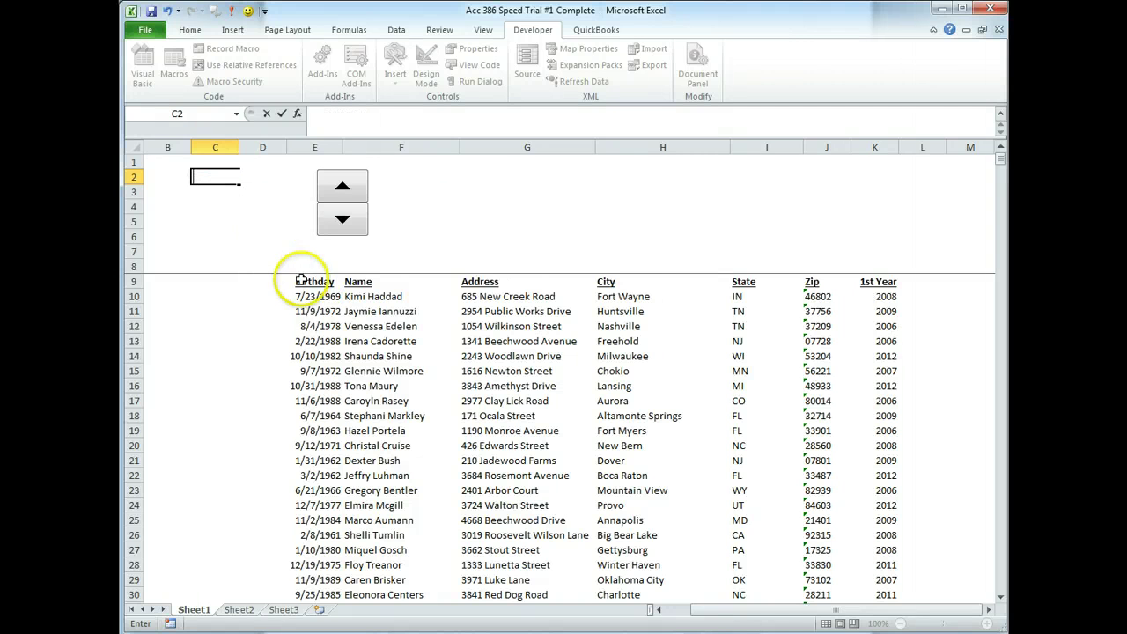
Create named ranges for the customer table E9:K205 from its top row only, leaving out the left column.
{"action": "left_click_drag", "start_coordinate": [299, 281], "coordinate": [861, 552]}
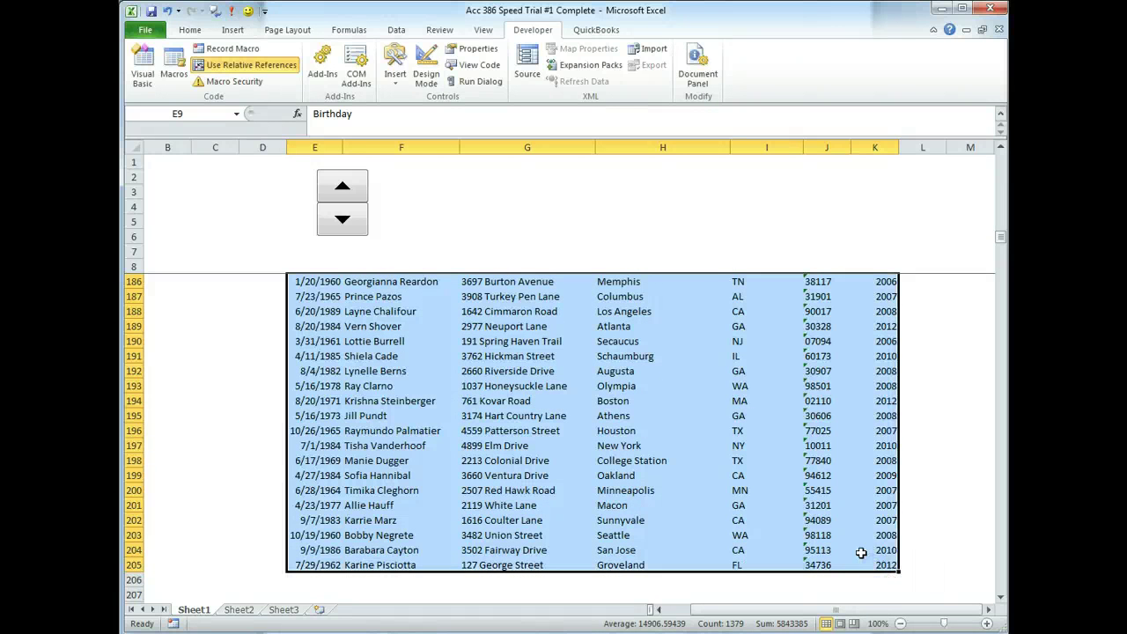
{"action": "key", "text": "ctrl+shift+F3"}
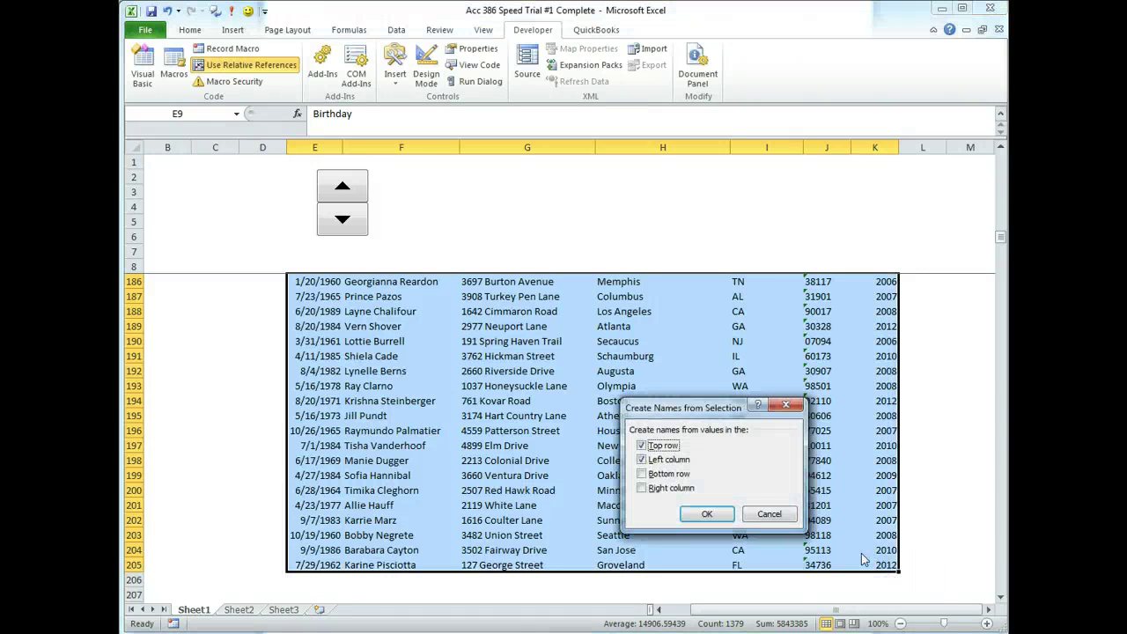
{"action": "left_click", "coordinate": [693, 404]}
{"action": "left_click_drag", "start_coordinate": [676, 389], "coordinate": [647, 361]}
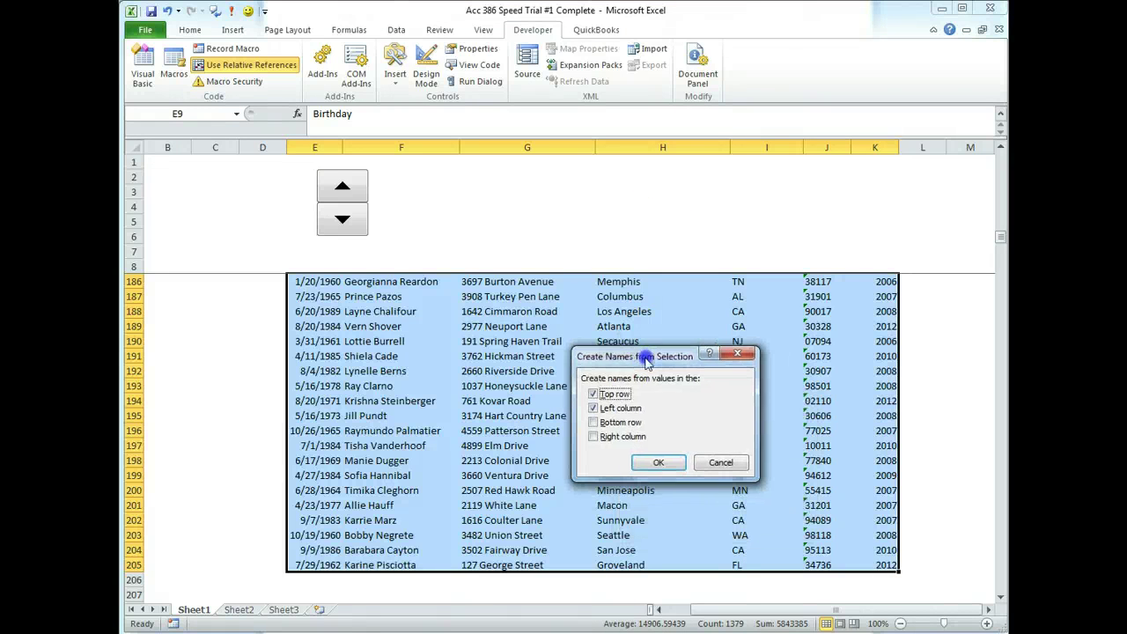
{"action": "left_click", "coordinate": [593, 409]}
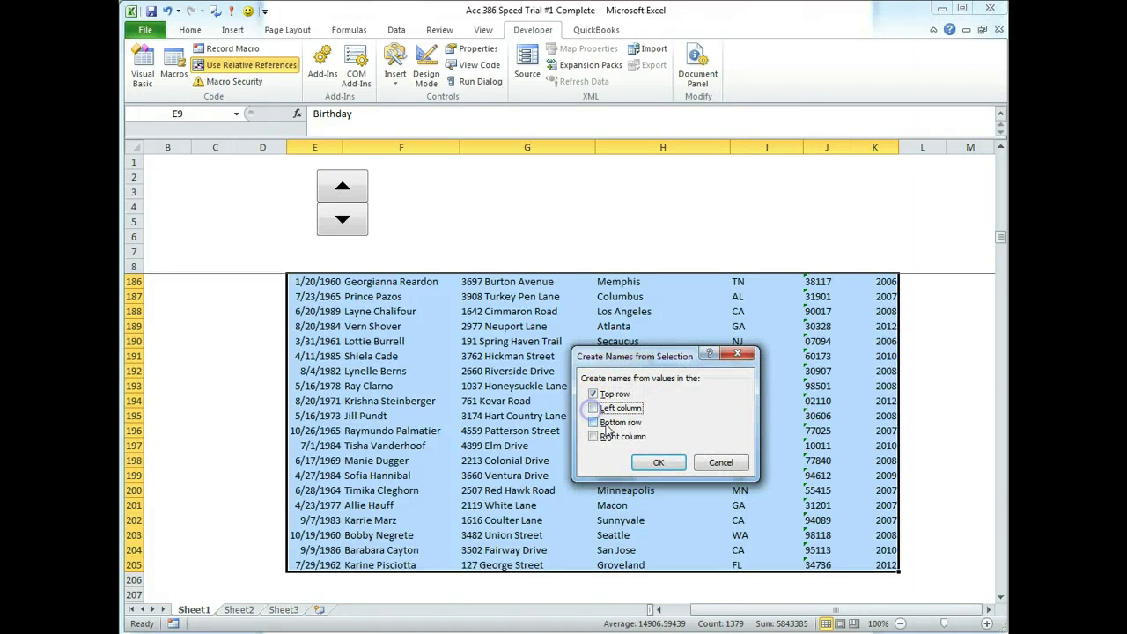
{"action": "left_click", "coordinate": [654, 464]}
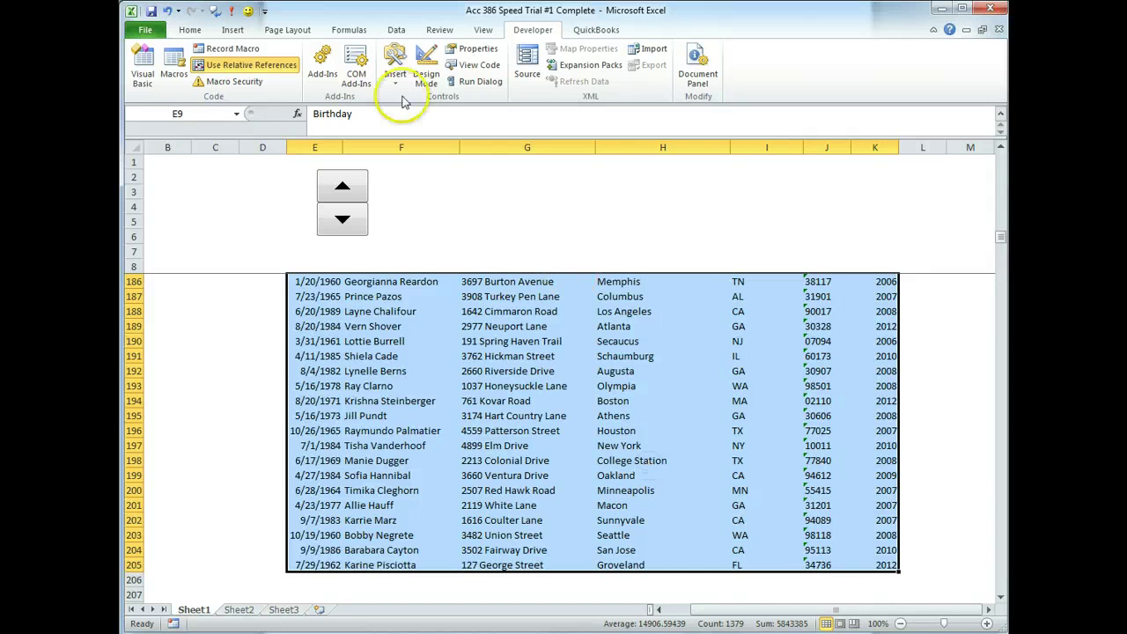
{"action": "left_click", "coordinate": [348, 30]}
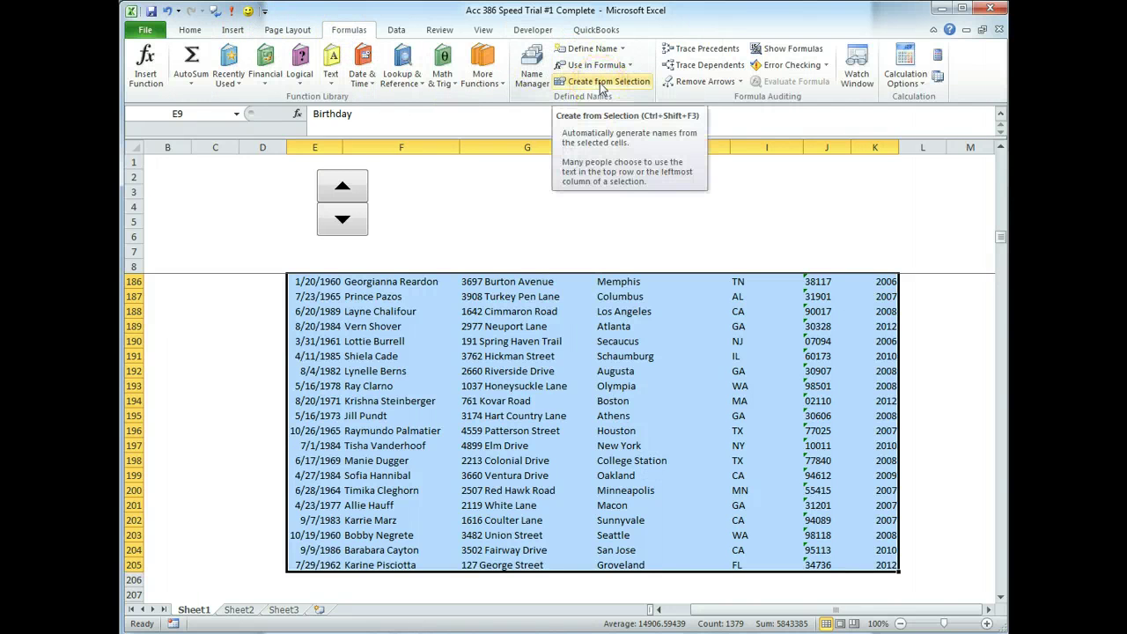
Check the workbook's list of defined names, and enter the formula =COUNTA(Name) in cell C2.
{"action": "left_click", "coordinate": [532, 69]}
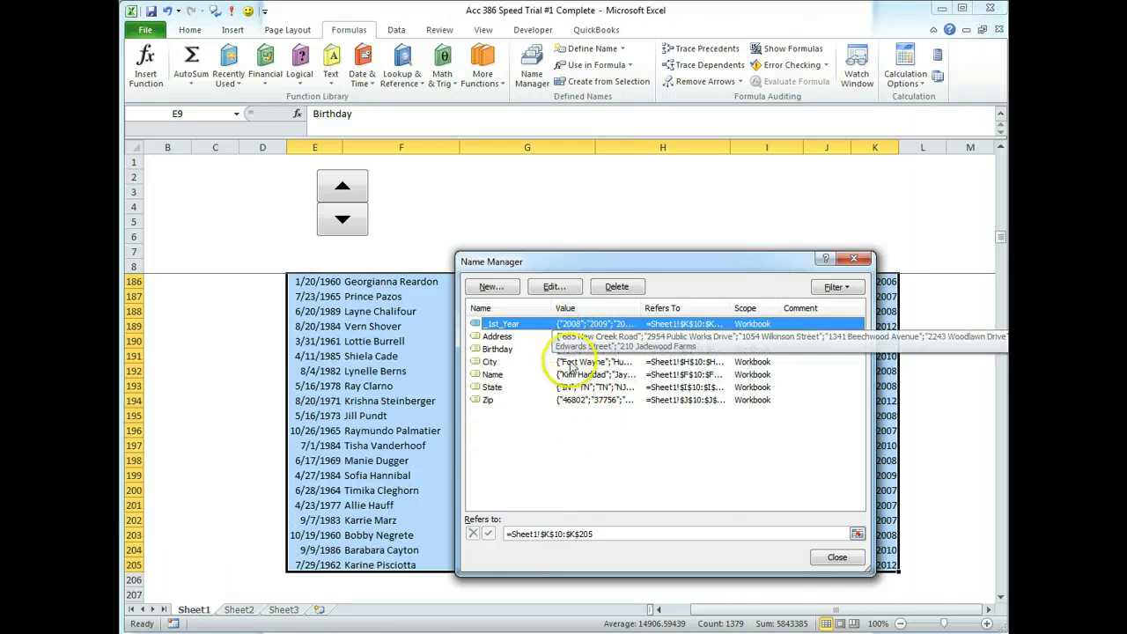
{"action": "left_click", "coordinate": [832, 558]}
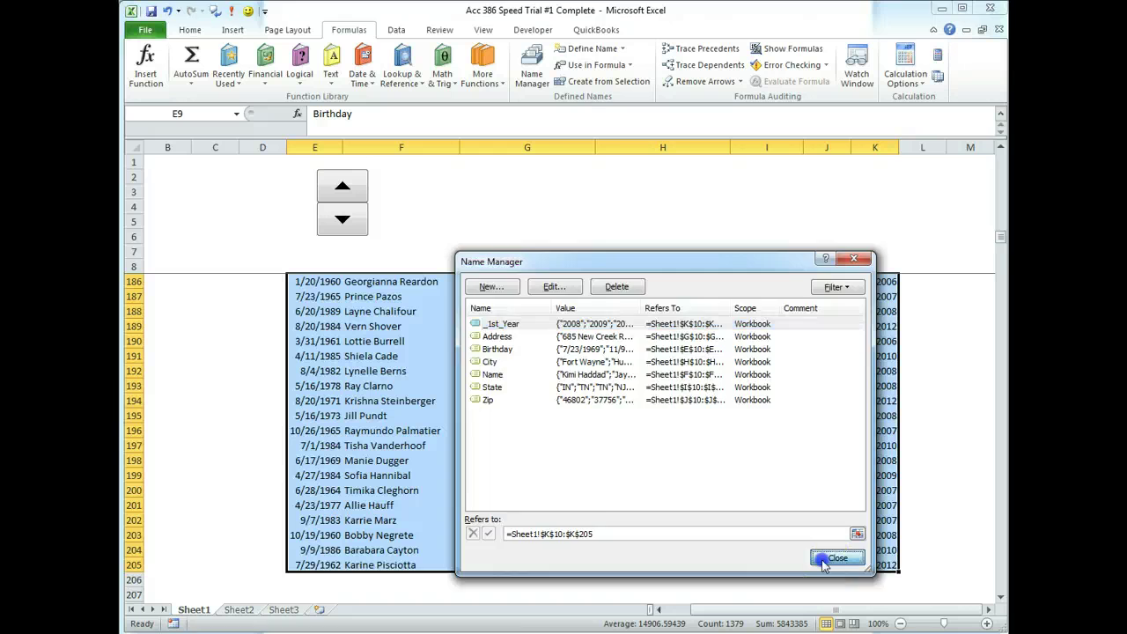
{"action": "left_click", "coordinate": [212, 178]}
{"action": "type", "text": "=-"}
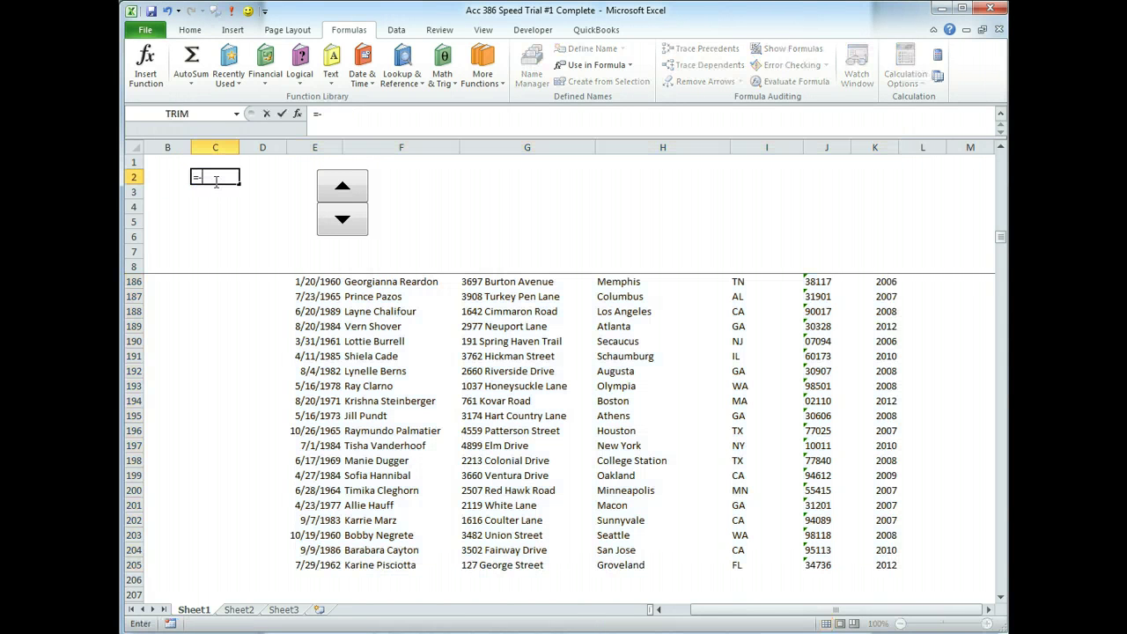
{"action": "type", "text": "counta"}
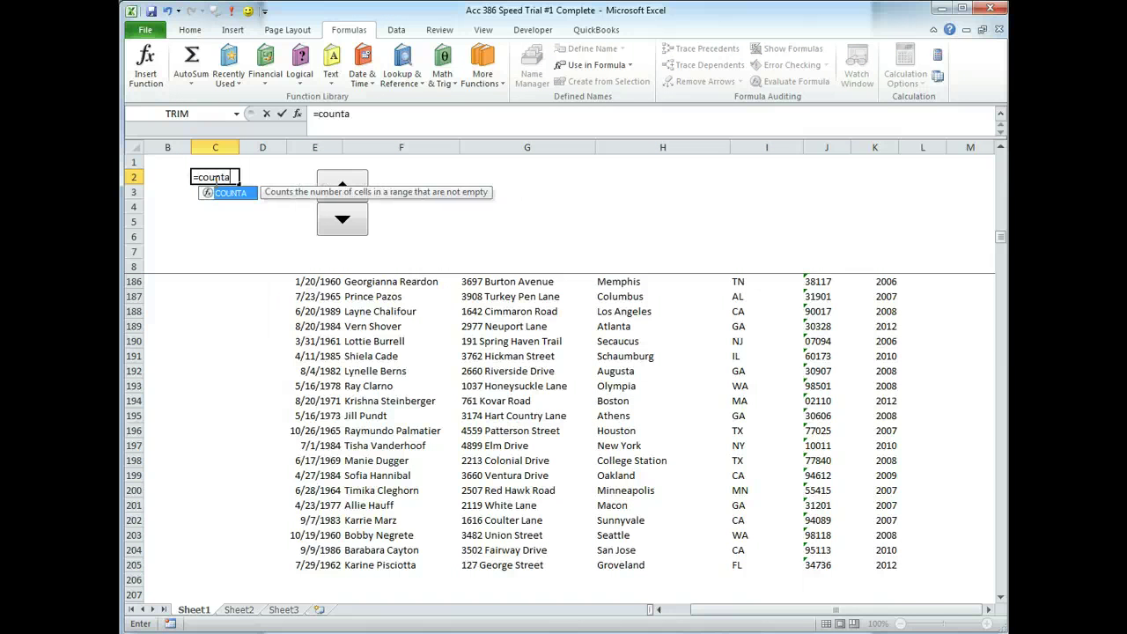
{"action": "type", "text": "("}
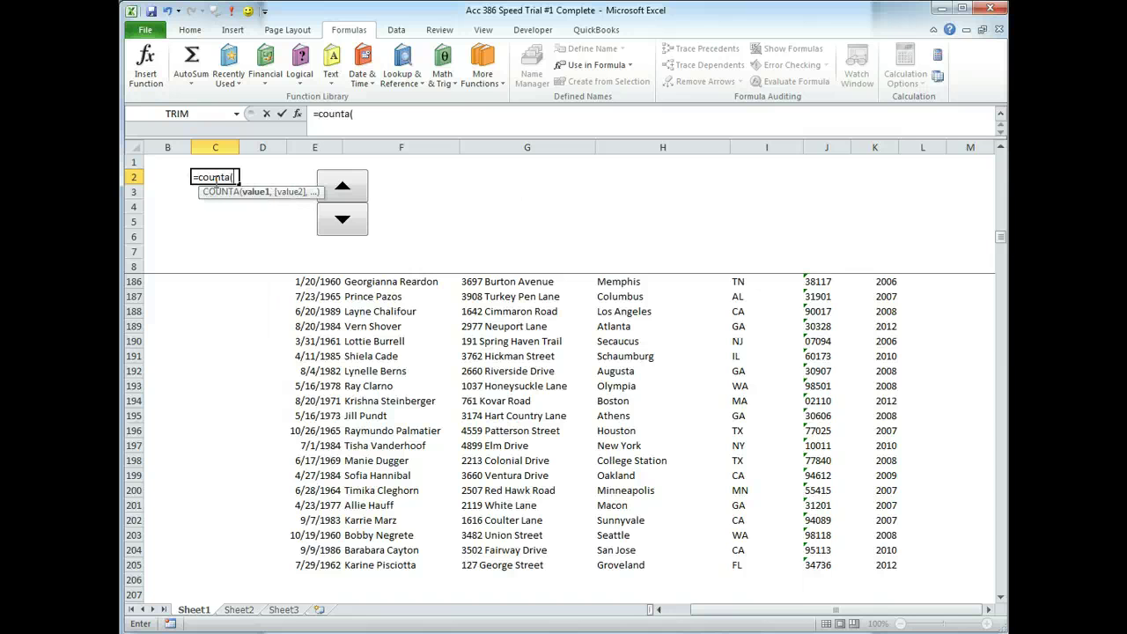
{"action": "type", "text": "name"}
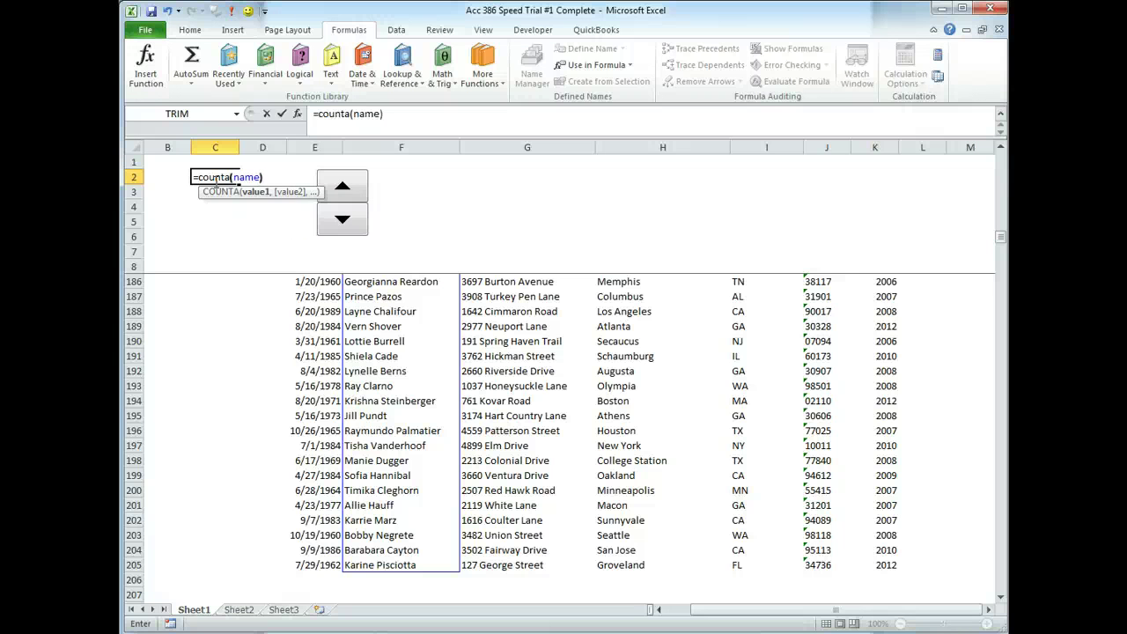
{"action": "type", "text": ")"}
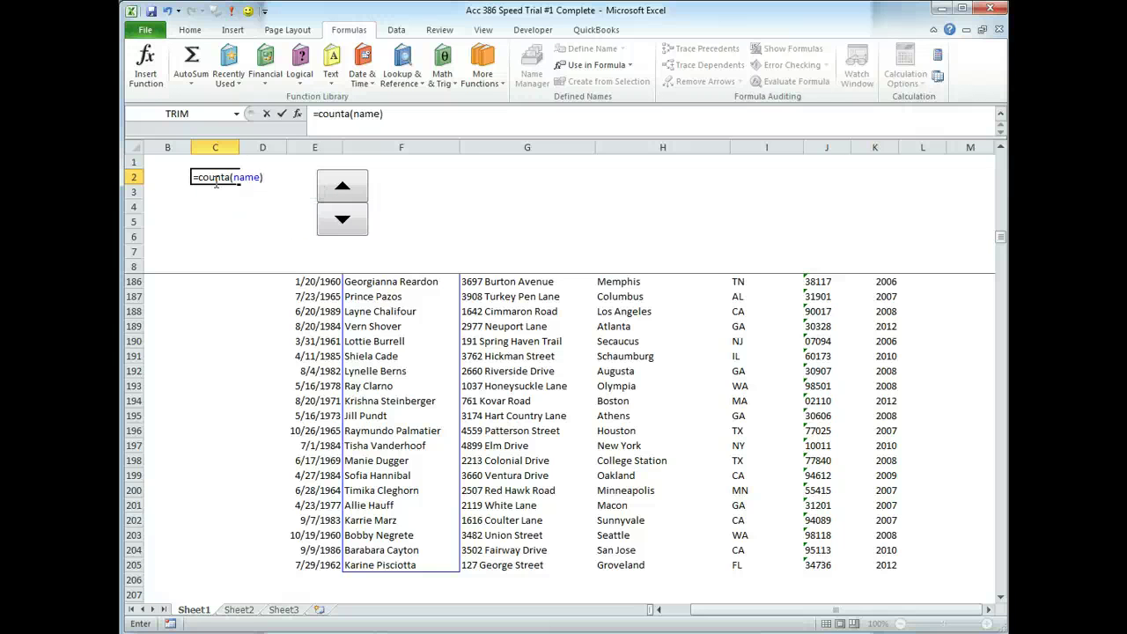
{"action": "key", "text": "Return"}
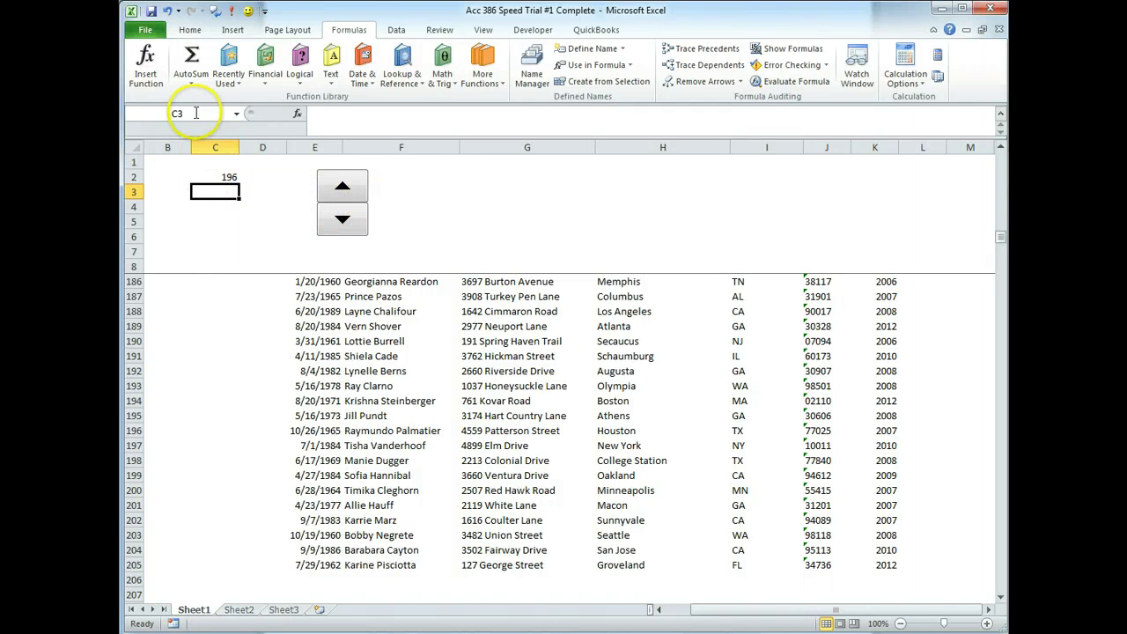
Link the spinner to cell C3 with a maximum value of 197, and step it up once.
{"action": "right_click", "coordinate": [344, 229]}
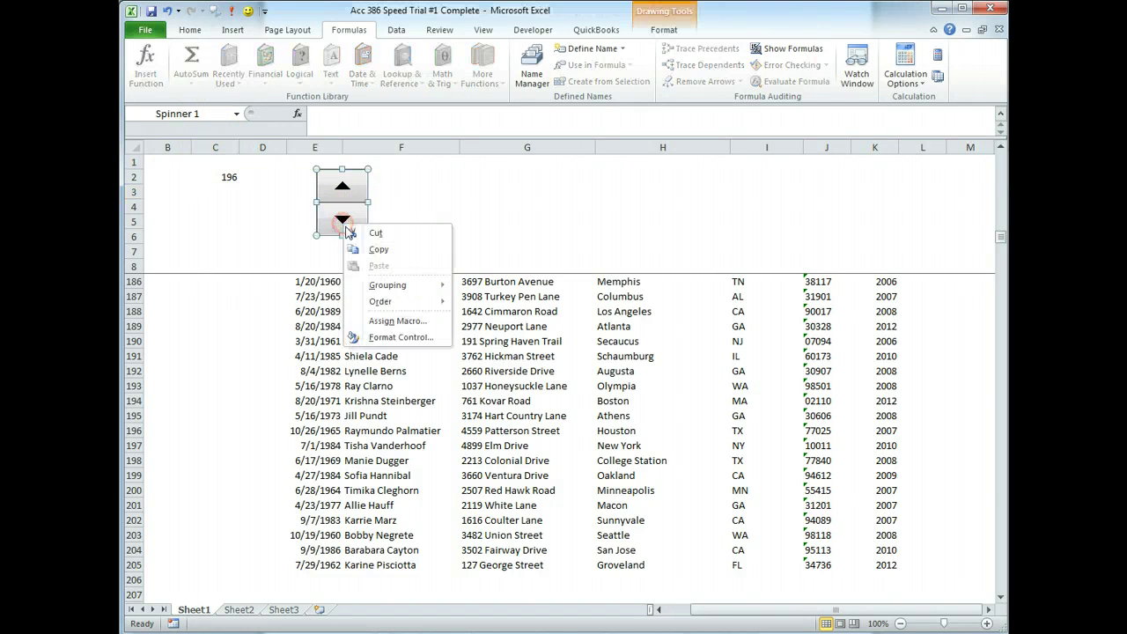
{"action": "left_click", "coordinate": [393, 338]}
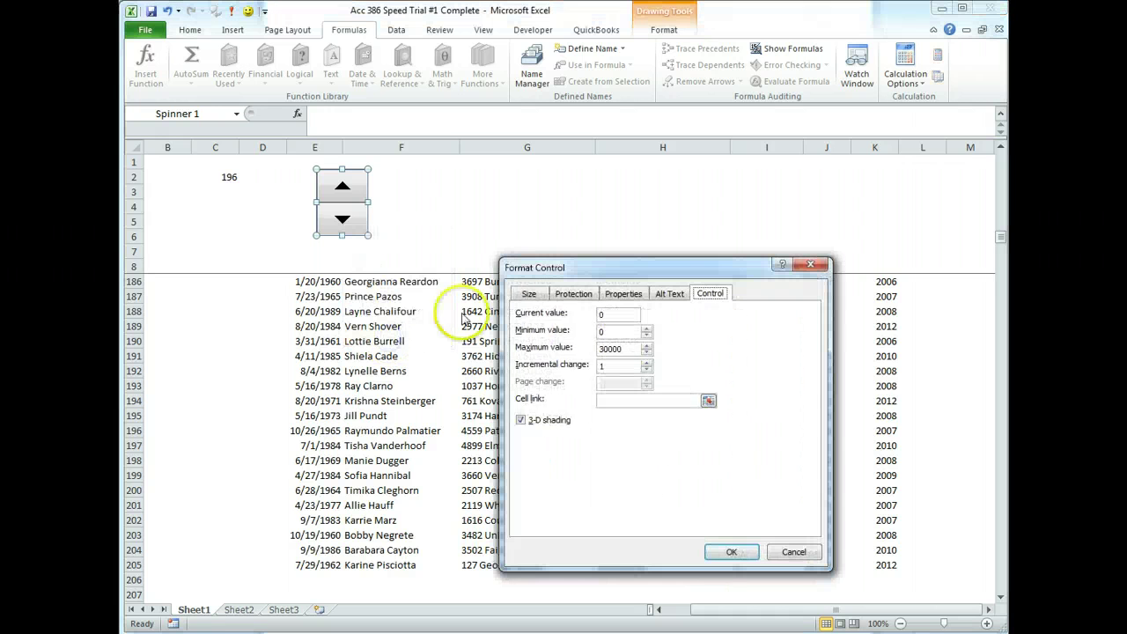
{"action": "left_click", "coordinate": [709, 401]}
{"action": "left_click", "coordinate": [224, 193]}
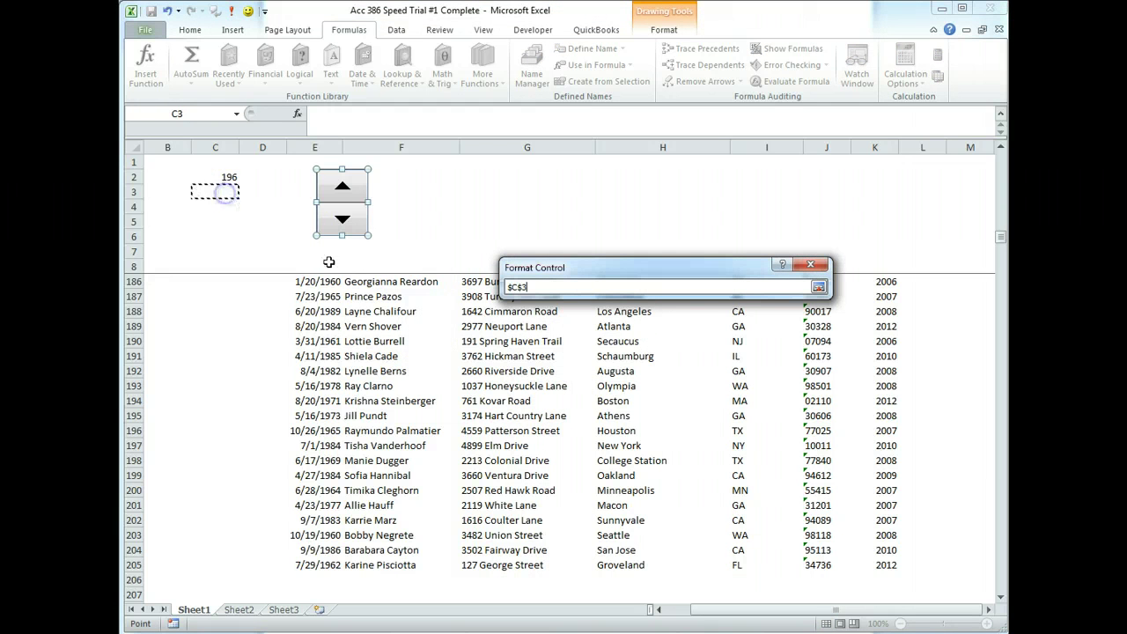
{"action": "left_click", "coordinate": [818, 286]}
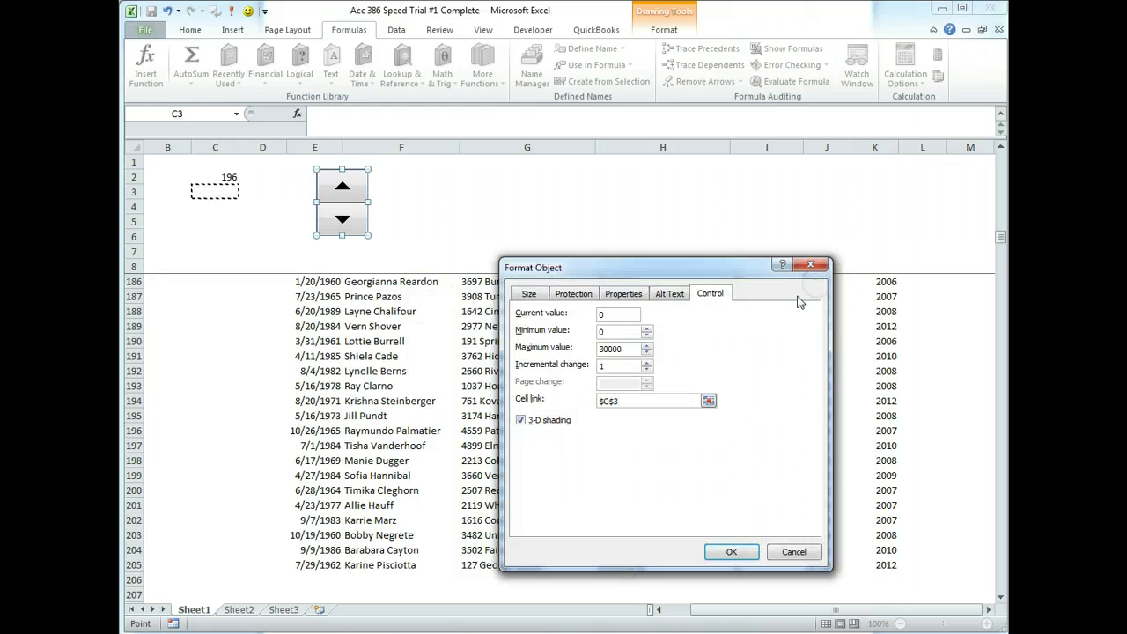
{"action": "left_click", "coordinate": [629, 349]}
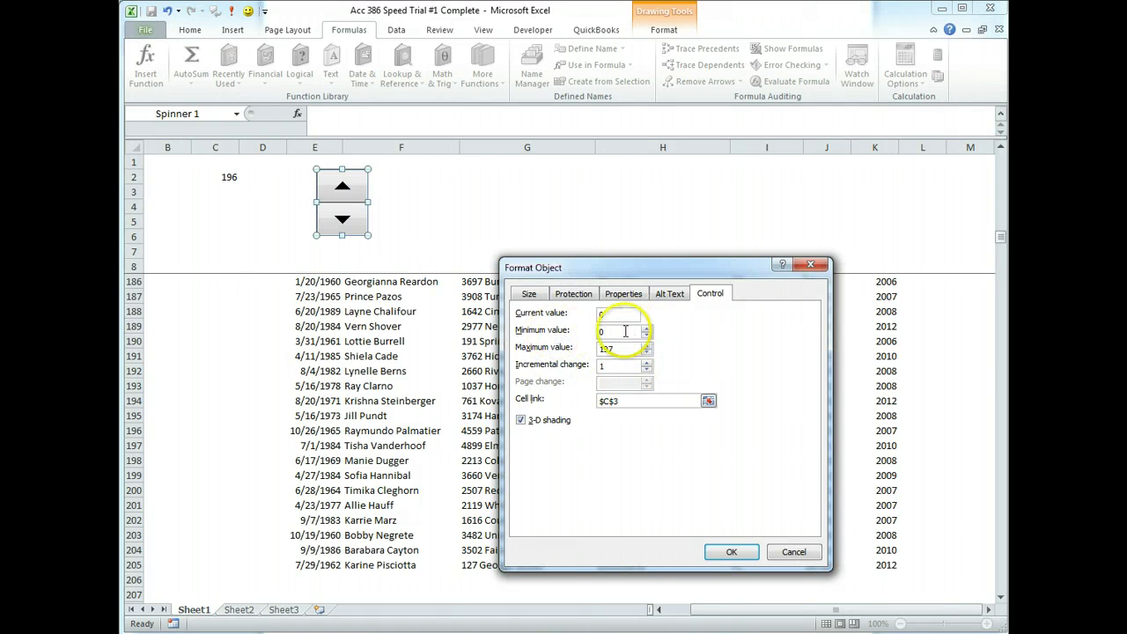
{"action": "left_click", "coordinate": [729, 552]}
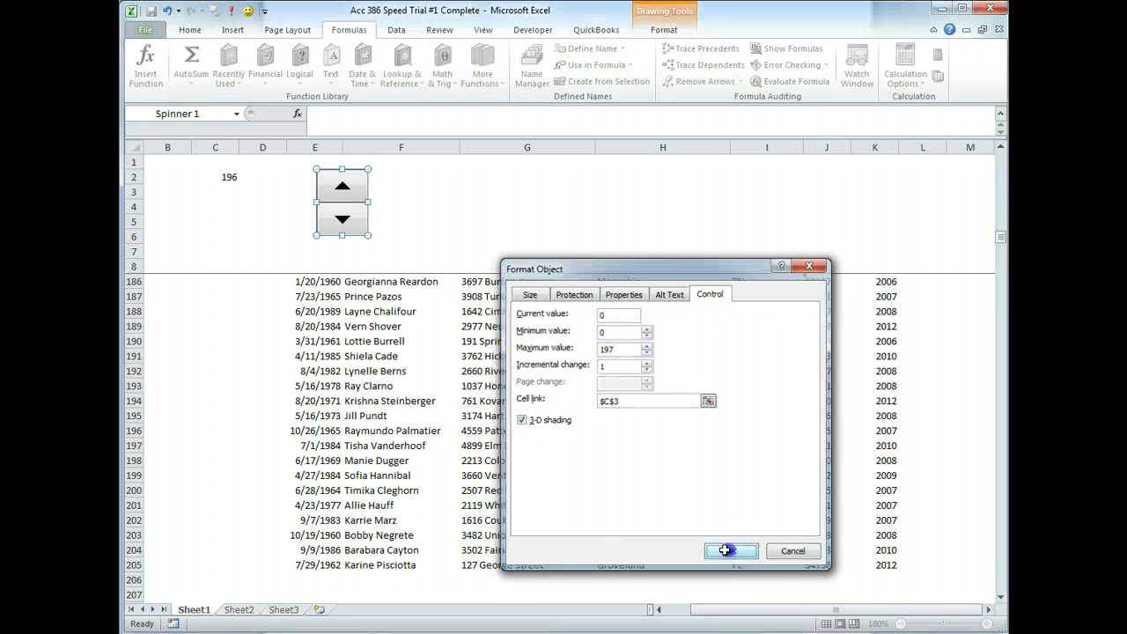
{"action": "left_click", "coordinate": [461, 235]}
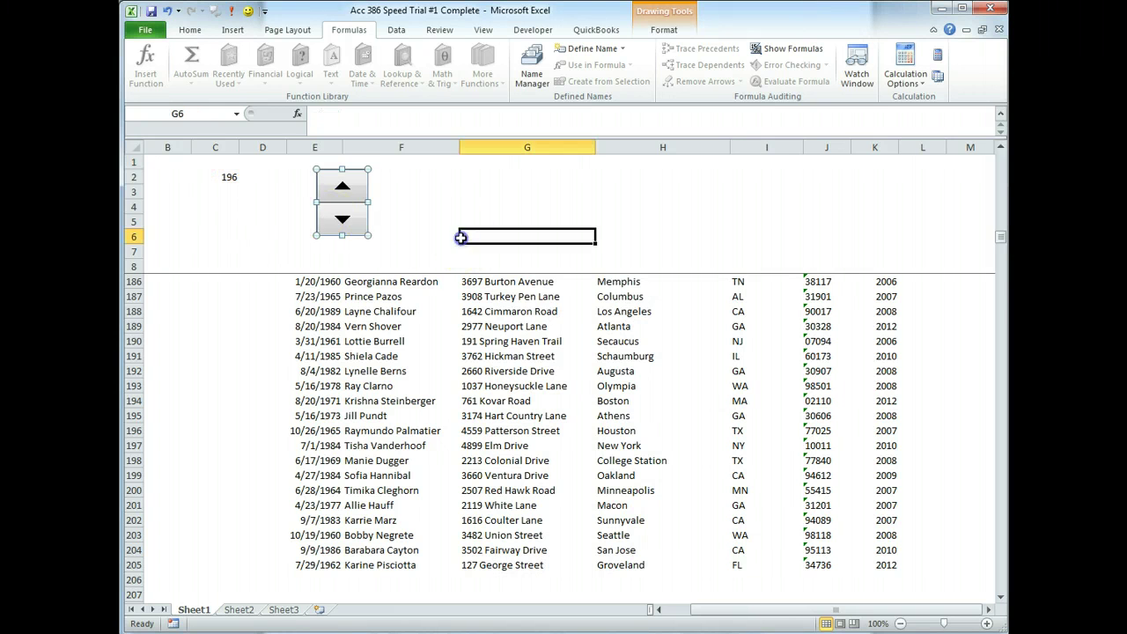
{"action": "left_click", "coordinate": [343, 186]}
Enter the formula =C2-C3 in cell C4 and name that cell spinvalue.
{"action": "left_click", "coordinate": [217, 206]}
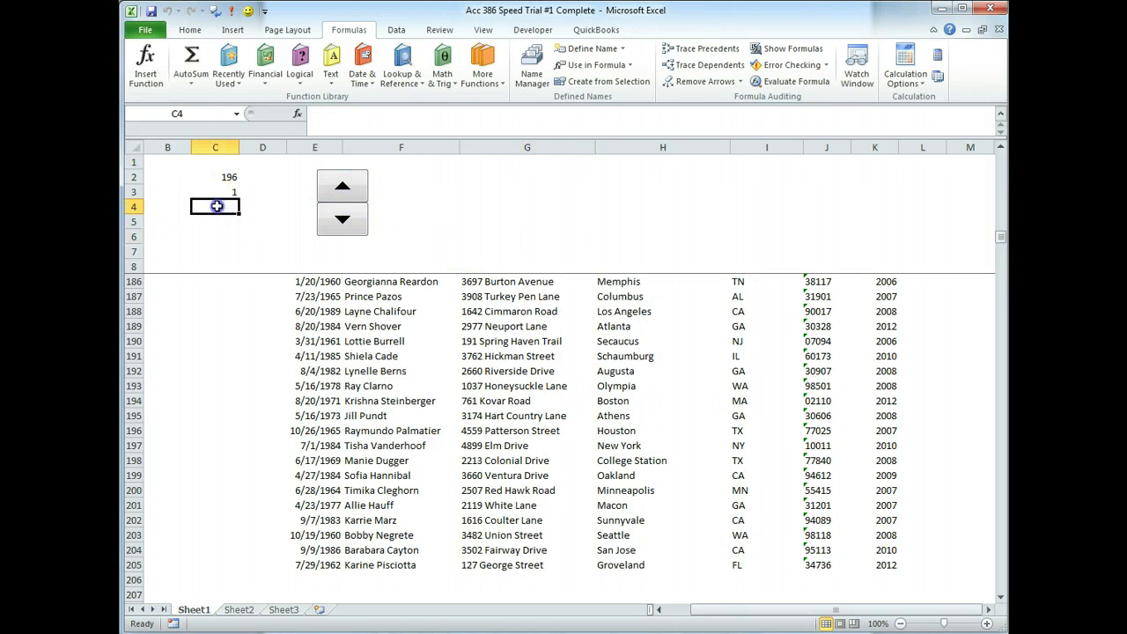
{"action": "type", "text": "="}
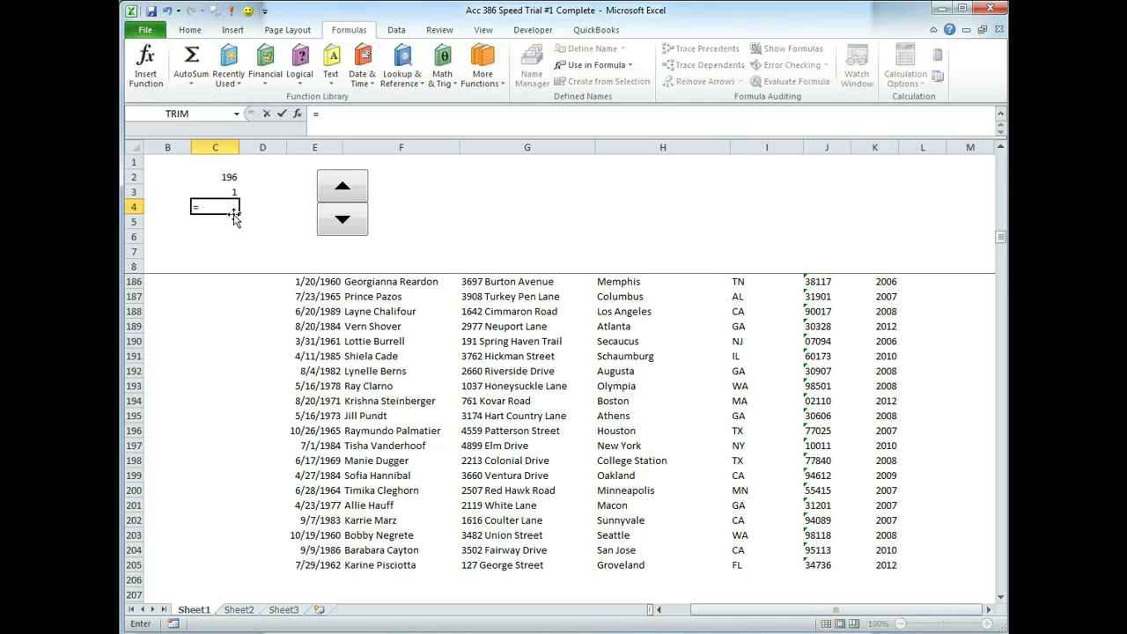
{"action": "left_click", "coordinate": [224, 176]}
{"action": "type", "text": "-"}
{"action": "left_click", "coordinate": [227, 192]}
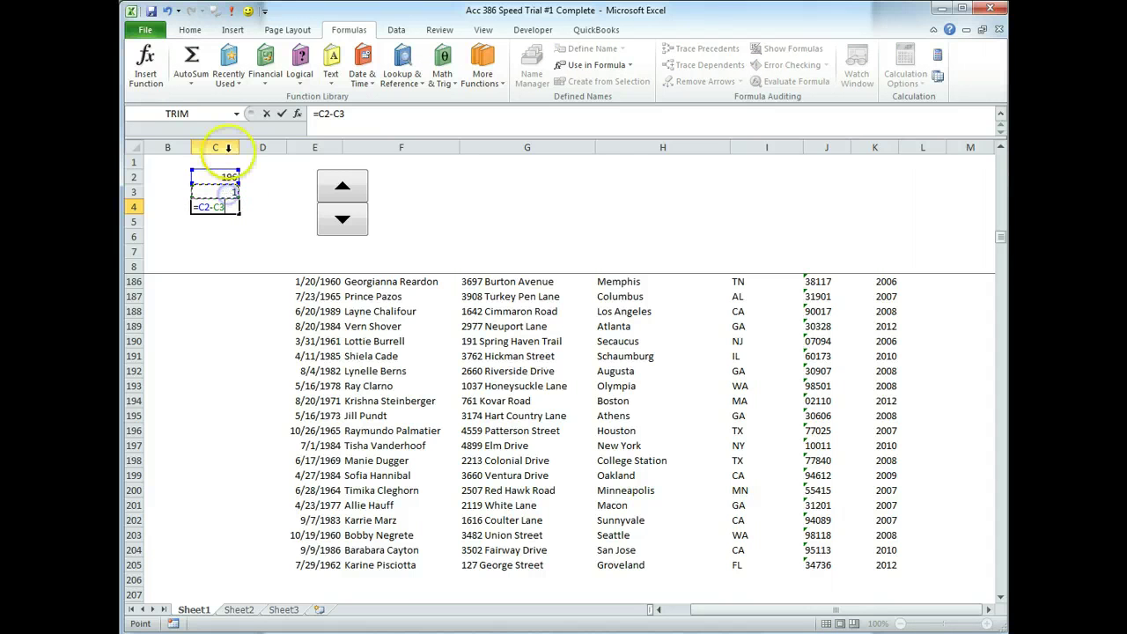
{"action": "key", "text": "Return"}
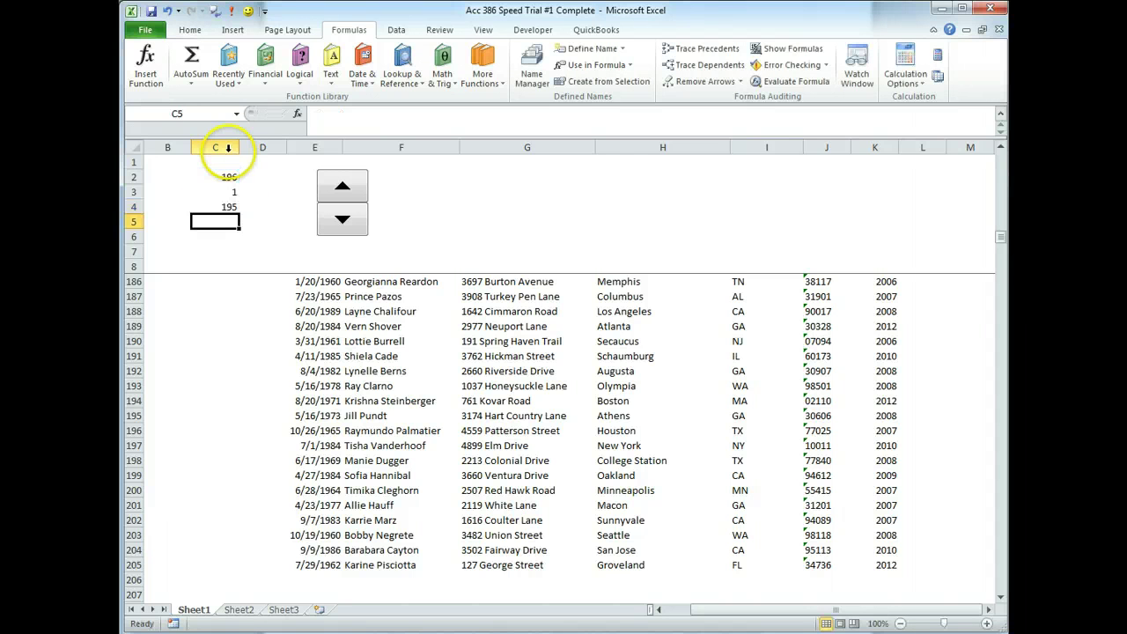
{"action": "left_click", "coordinate": [225, 207]}
{"action": "left_click", "coordinate": [178, 117]}
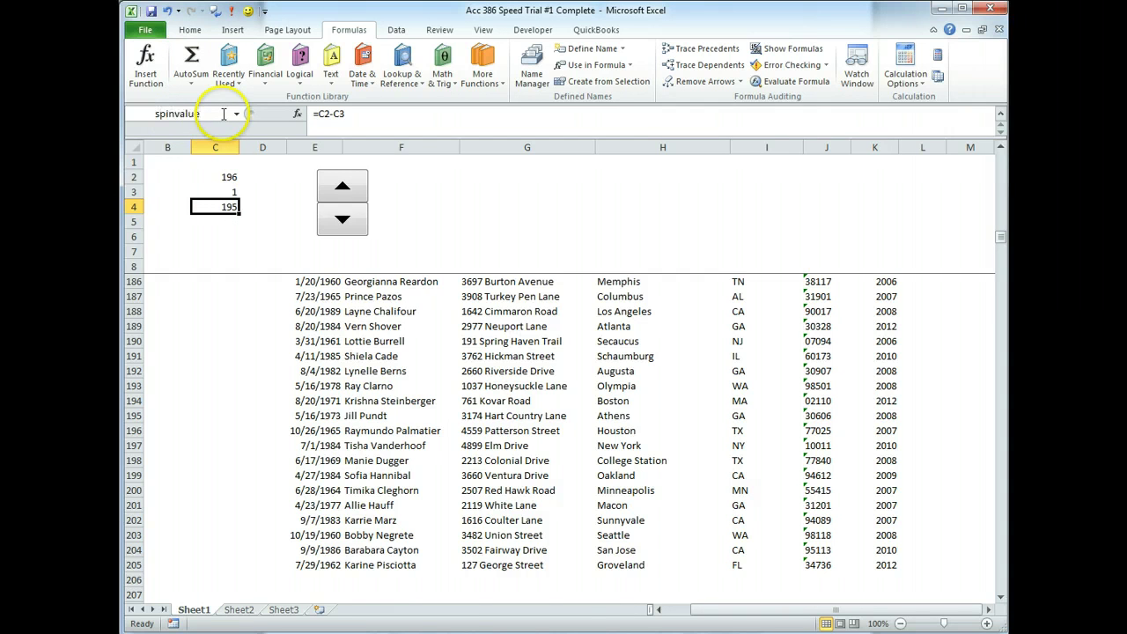
Step the spinner down once, and set its linked cell C3 to 195.
{"action": "left_click", "coordinate": [344, 222]}
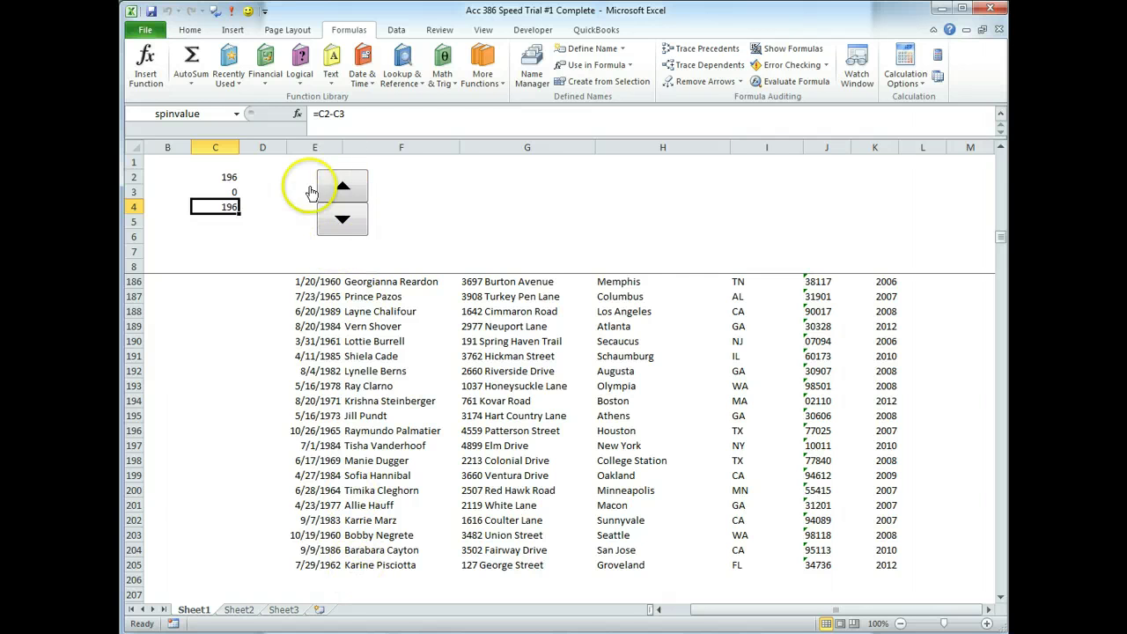
{"action": "left_click", "coordinate": [231, 193]}
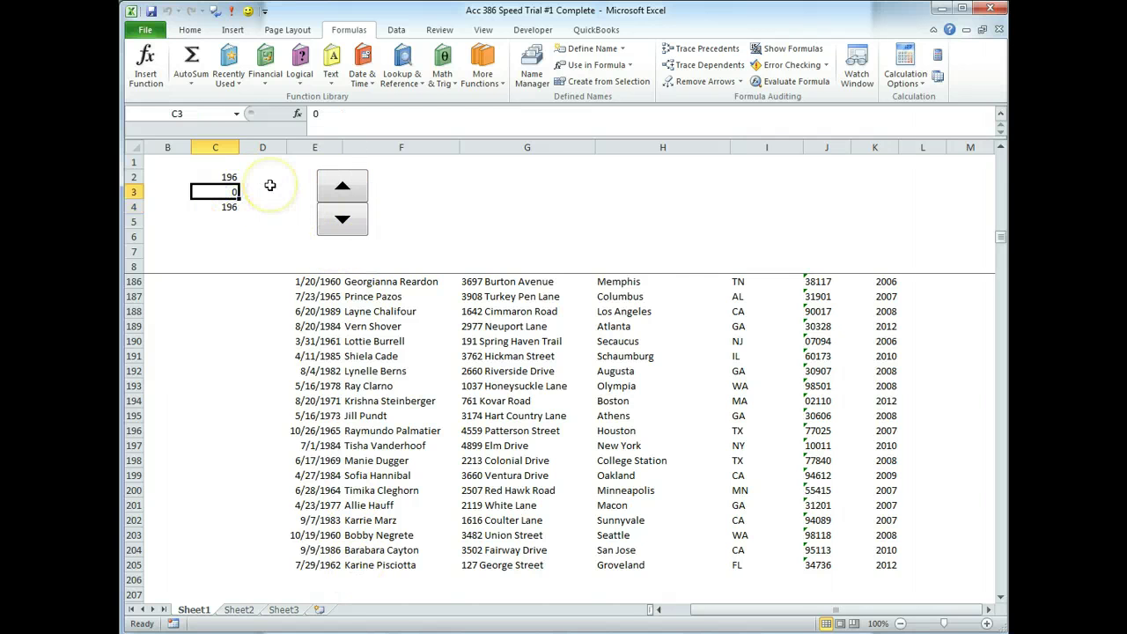
{"action": "type", "text": "195"}
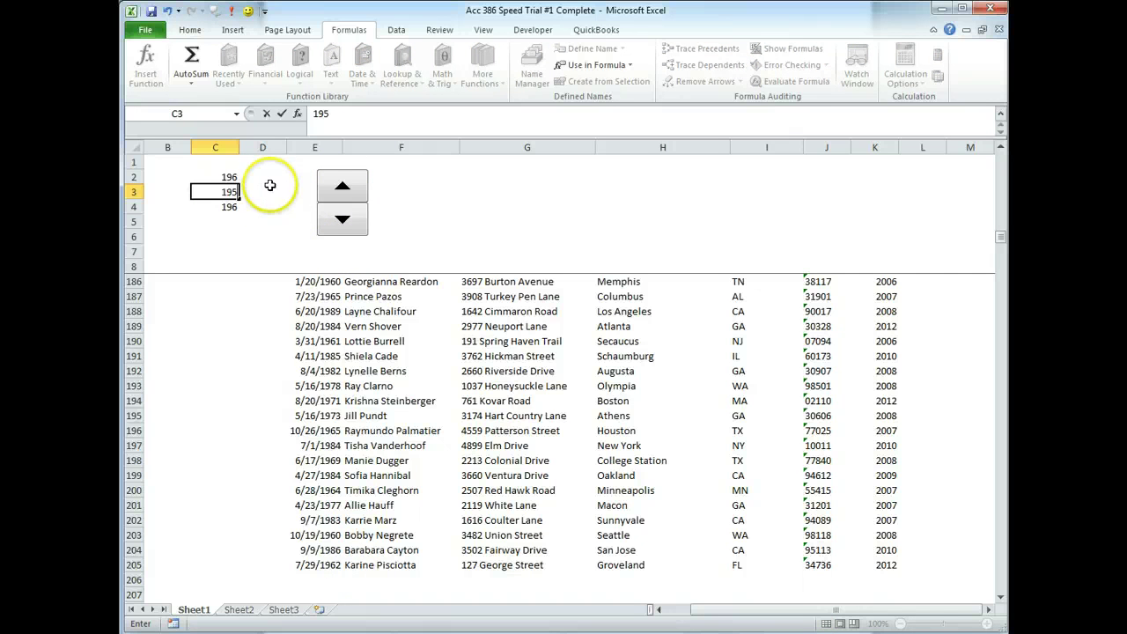
{"action": "key", "text": "Return"}
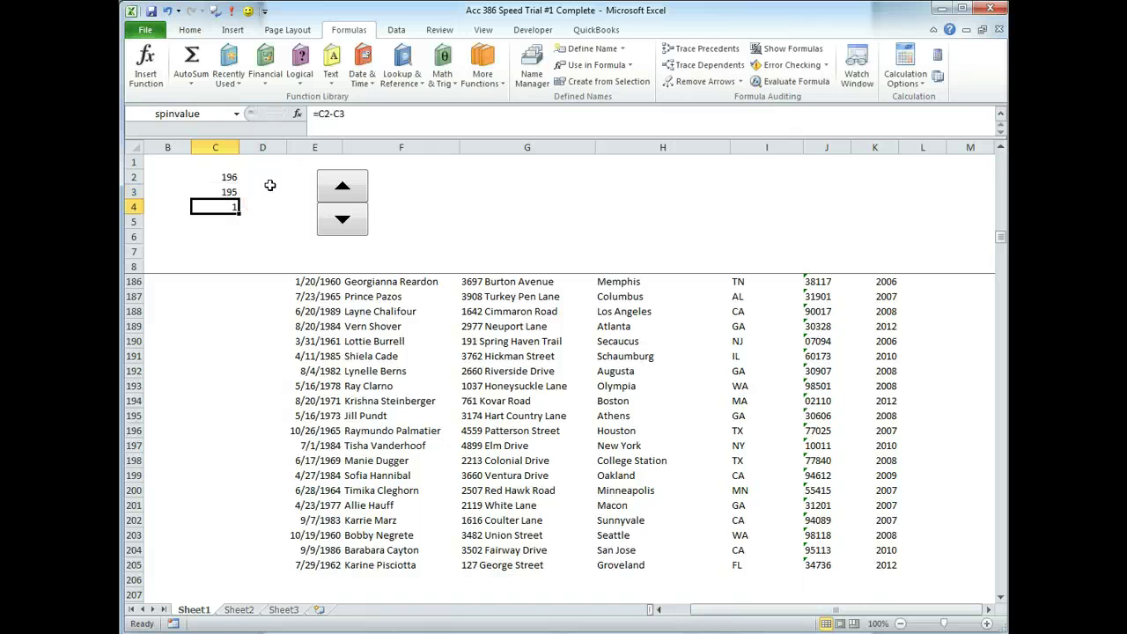
Test the spinner in both directions to see how C3 and spinvalue respond near the upper limit.
{"action": "left_click", "coordinate": [345, 191]}
{"action": "left_click", "coordinate": [346, 193]}
{"action": "left_click", "coordinate": [343, 220]}
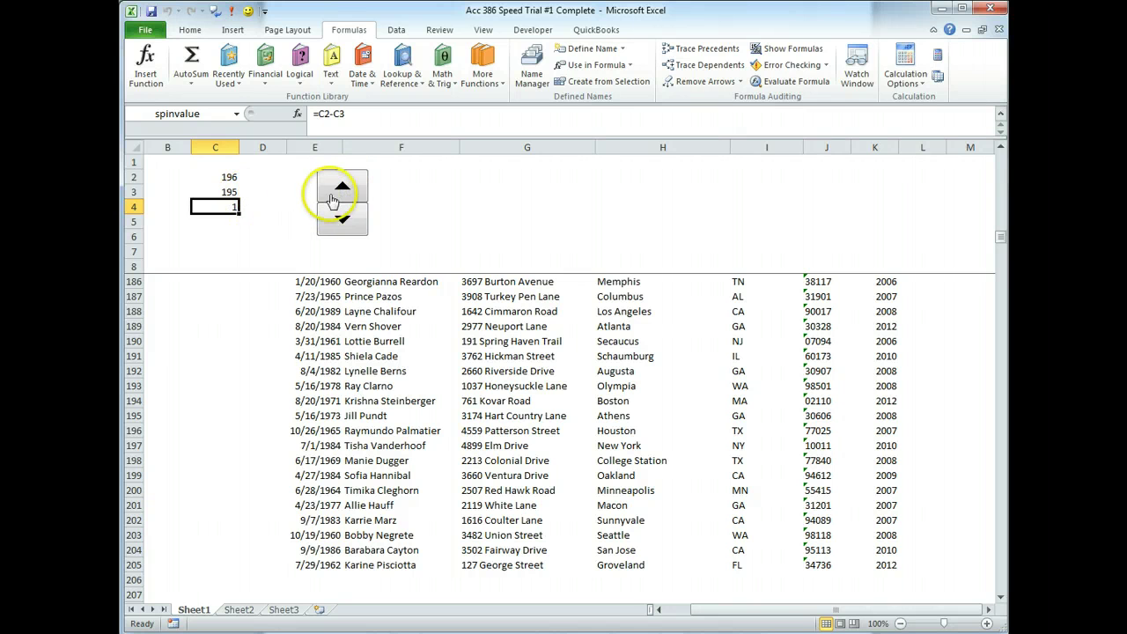
Open the spinner's object options for editing.
{"action": "right_click", "coordinate": [334, 195]}
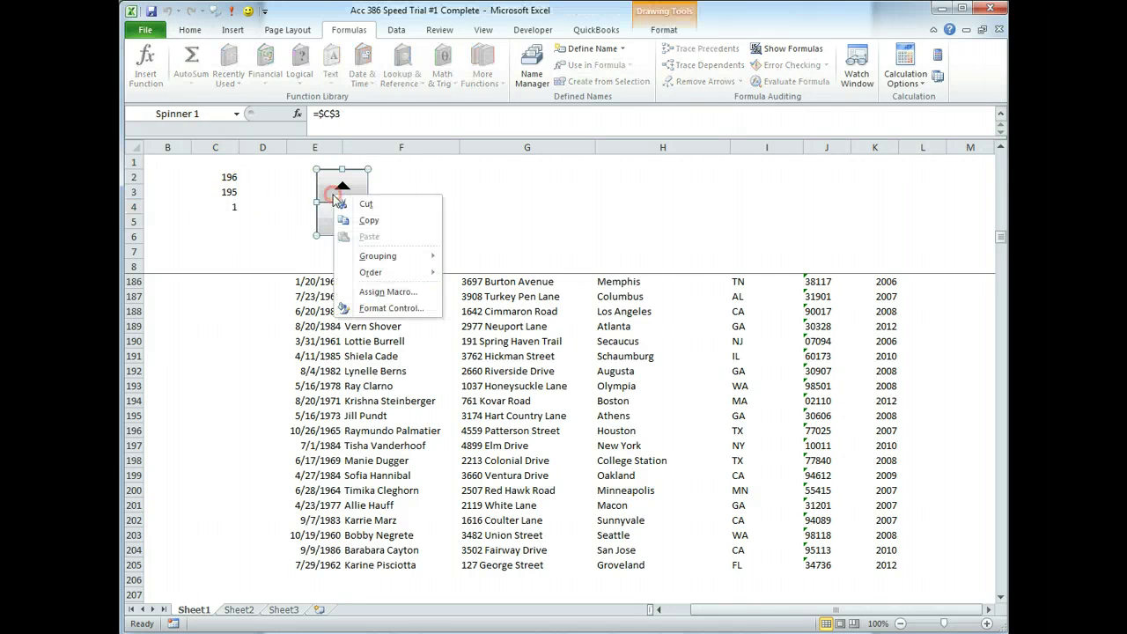
Set the spinner control's maximum value to 195.
{"action": "left_click", "coordinate": [390, 312]}
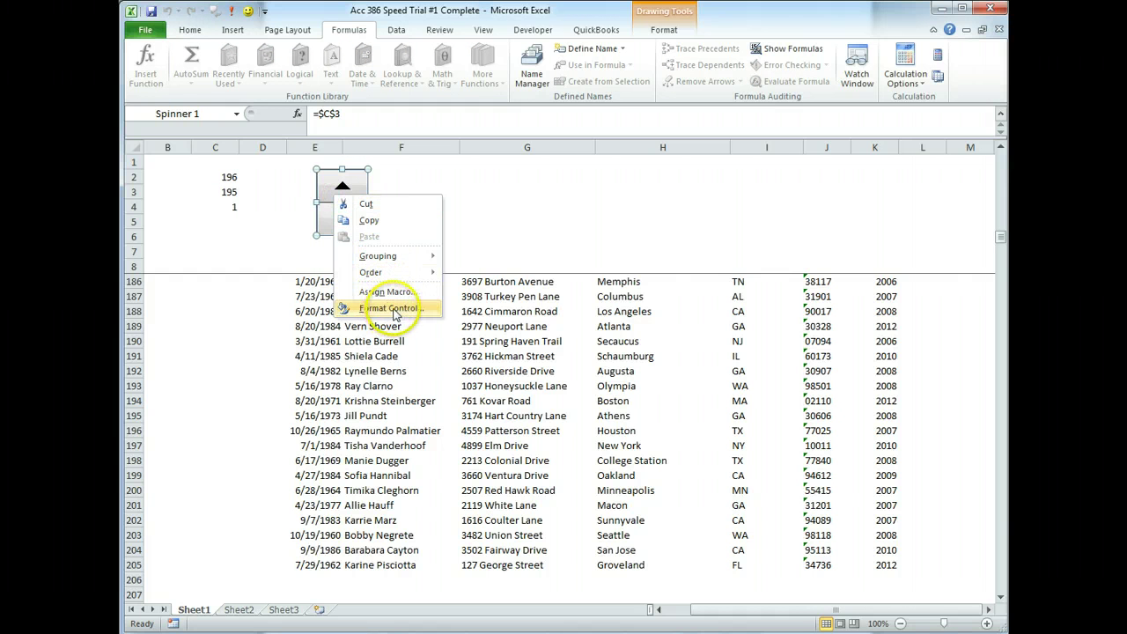
{"action": "double_click", "coordinate": [621, 348]}
{"action": "type", "text": "197"}
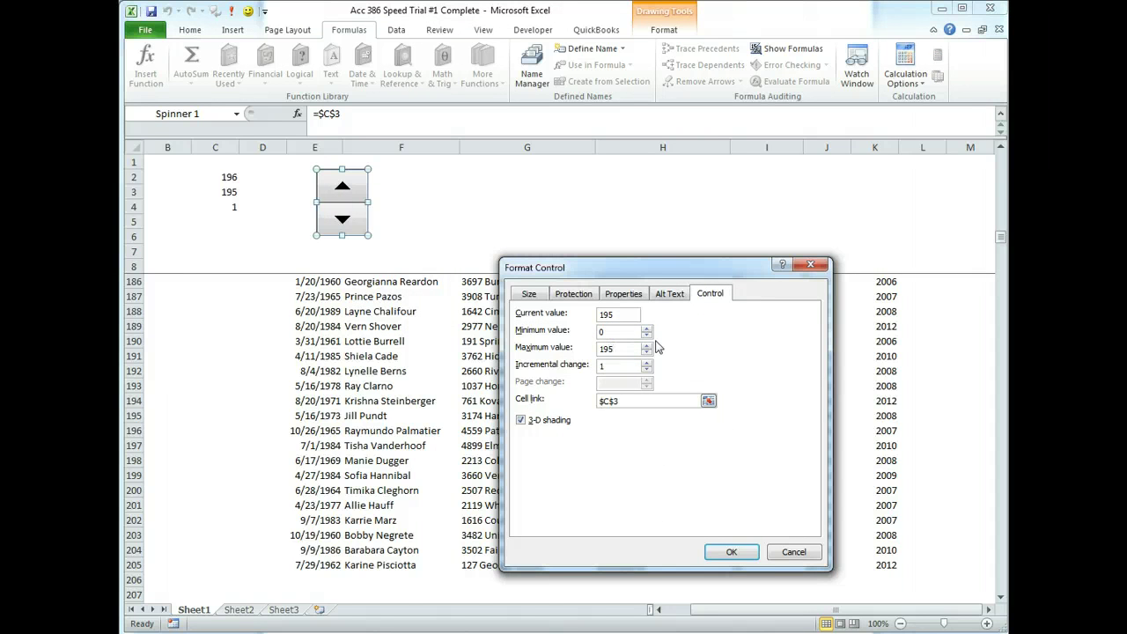
{"action": "left_click", "coordinate": [731, 551]}
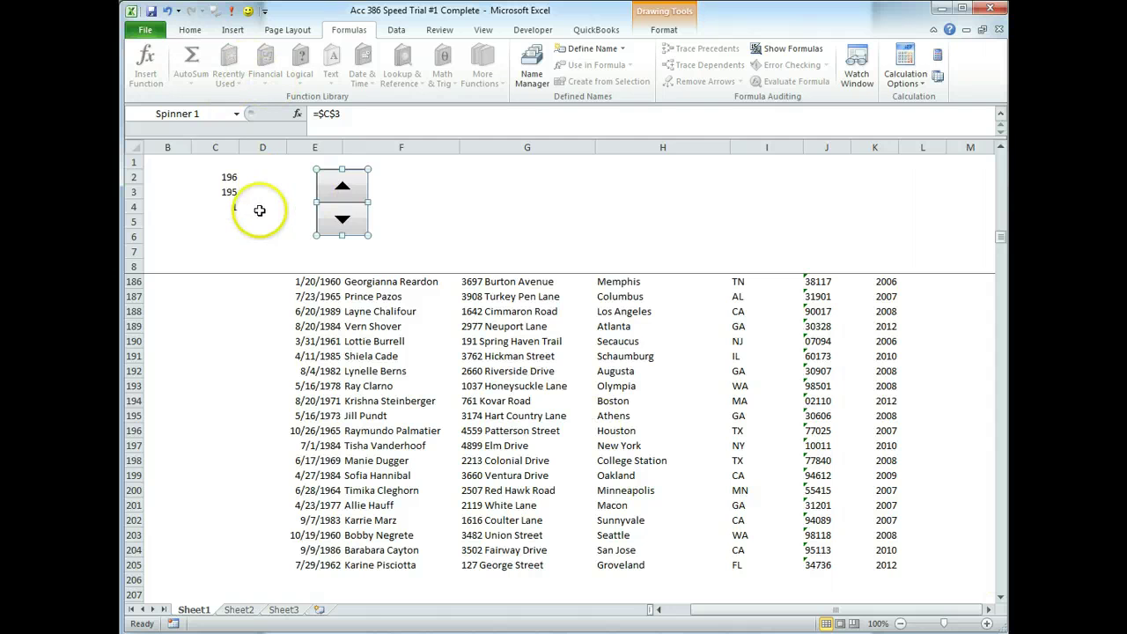
Check the formula in the spinvalue cell C4, and inspect the first record at the beginning of the list.
{"action": "left_click", "coordinate": [220, 207]}
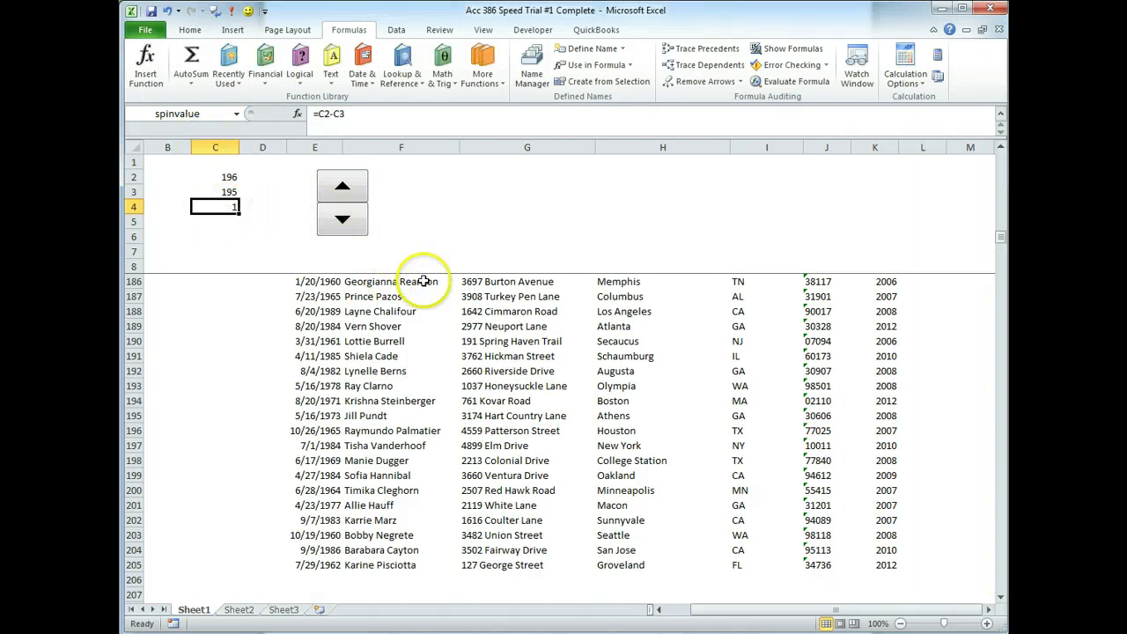
{"action": "left_click_drag", "start_coordinate": [998, 234], "coordinate": [998, 155]}
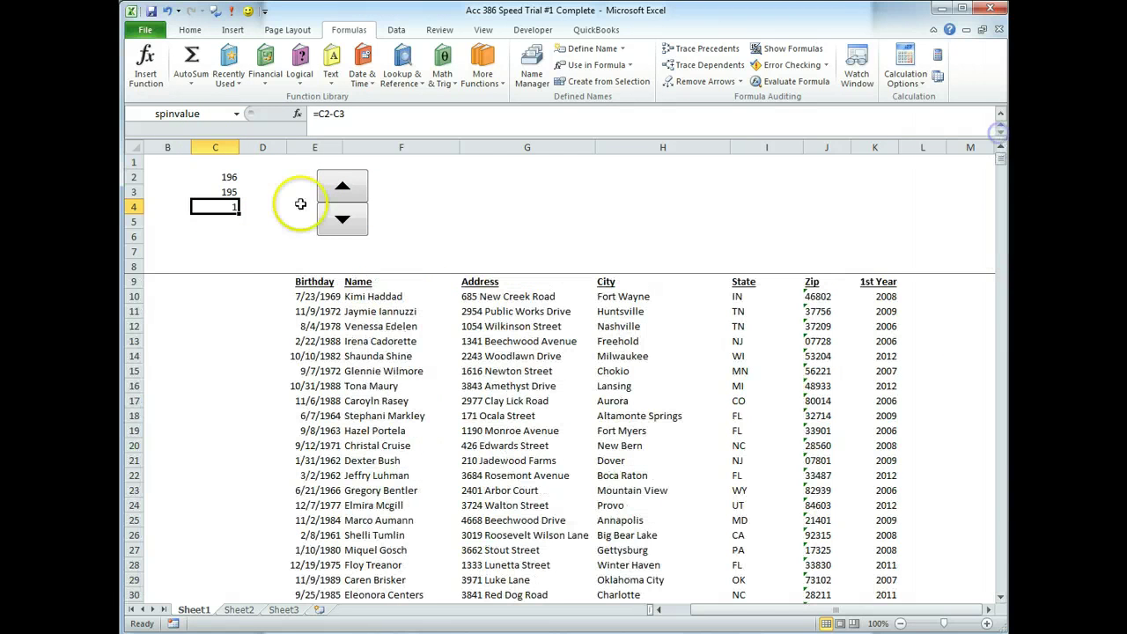
{"action": "left_click", "coordinate": [309, 297]}
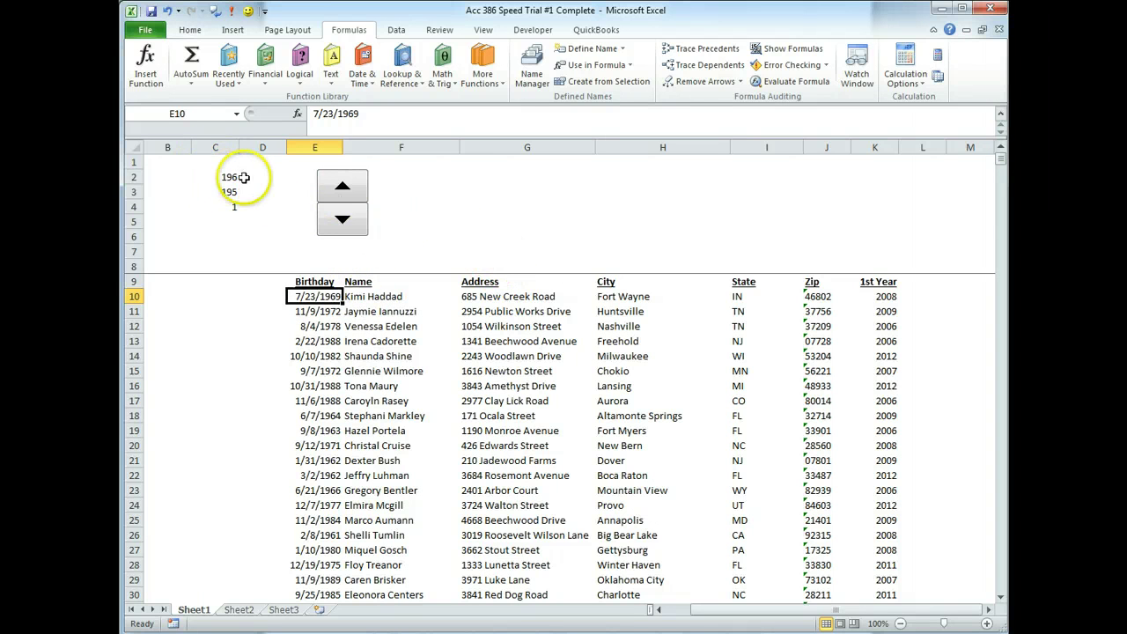
Move the spinner away from column E to the boundary between columns F and G.
{"action": "right_click", "coordinate": [350, 190]}
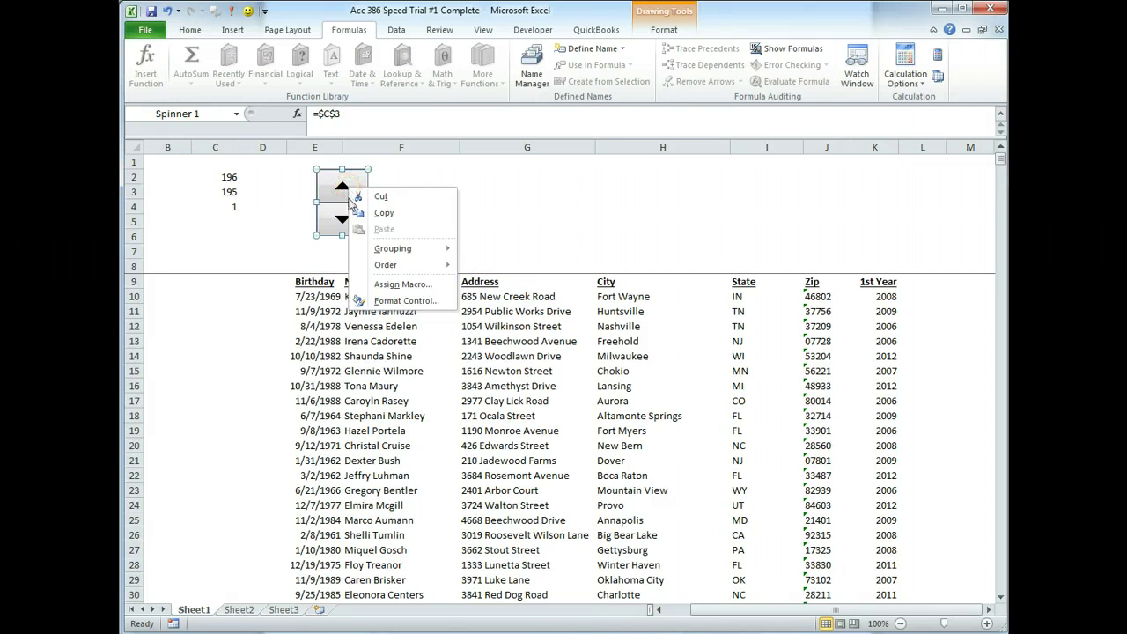
{"action": "left_click", "coordinate": [343, 184]}
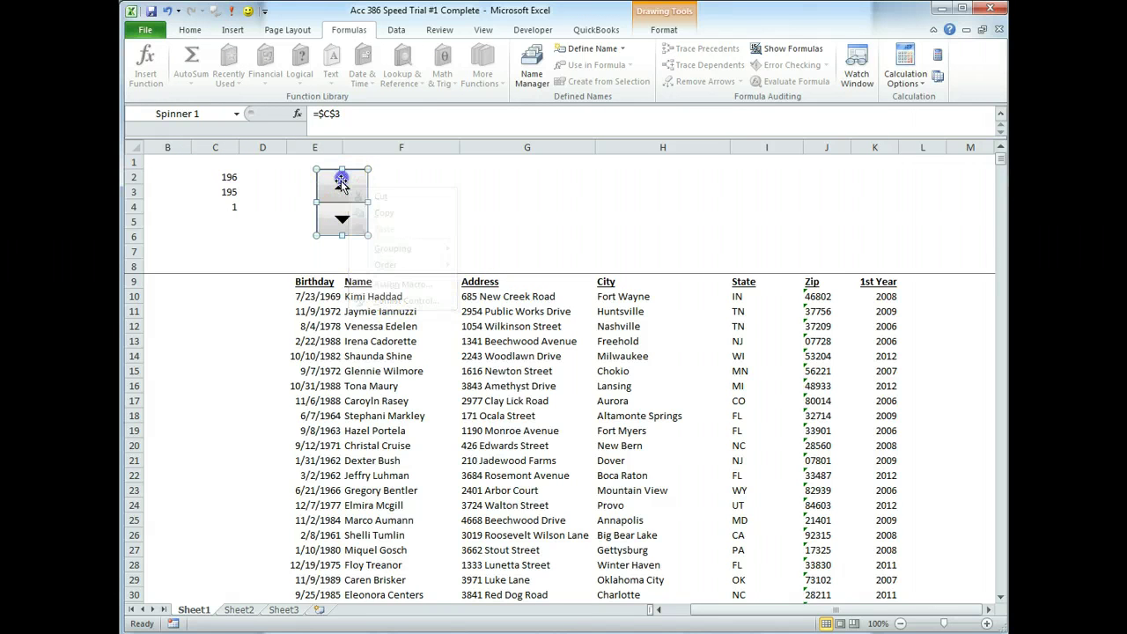
{"action": "left_click_drag", "start_coordinate": [450, 196], "coordinate": [464, 195]}
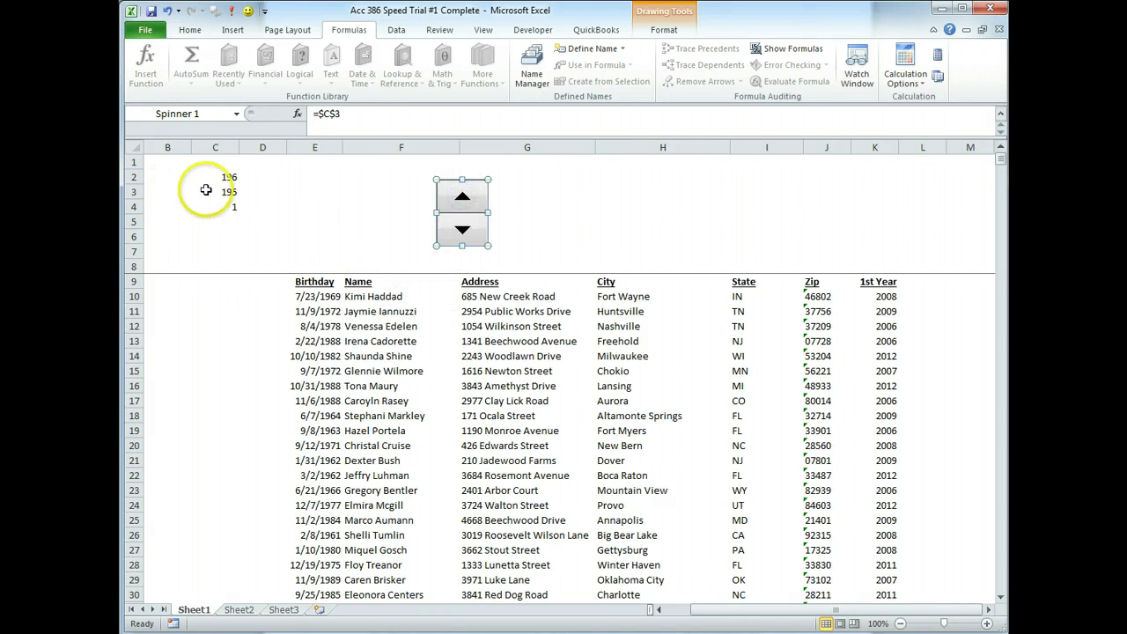
Move the helper cells C2:C4 to E2:E4.
{"action": "left_click_drag", "start_coordinate": [212, 177], "coordinate": [220, 205]}
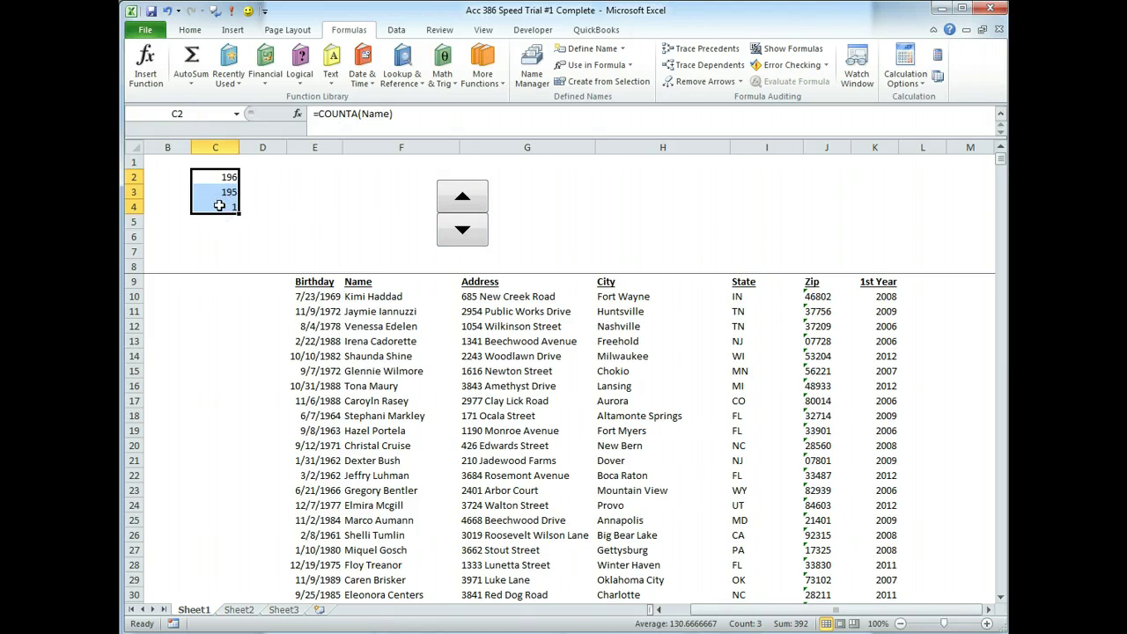
{"action": "key", "text": "ctrl+c"}
{"action": "left_click", "coordinate": [315, 175]}
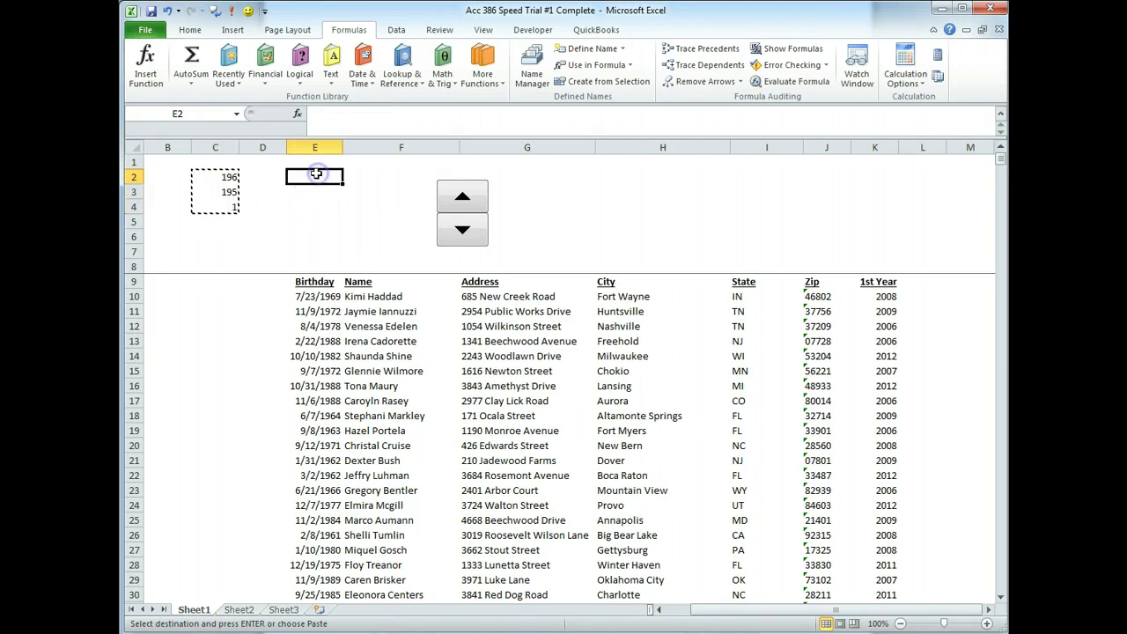
{"action": "key", "text": "Return"}
Move the spinner back to column E so that it covers the helper cells E2:E4.
{"action": "right_click", "coordinate": [457, 195]}
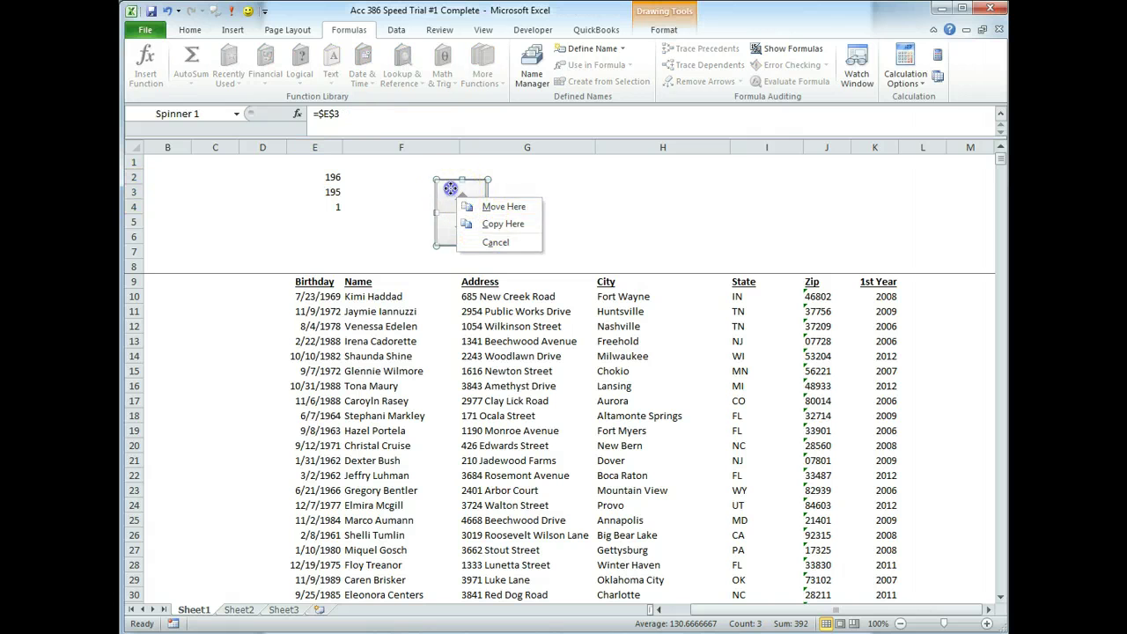
{"action": "left_click", "coordinate": [451, 192]}
{"action": "left_click_drag", "start_coordinate": [452, 192], "coordinate": [321, 176]}
{"action": "left_click", "coordinate": [402, 218]}
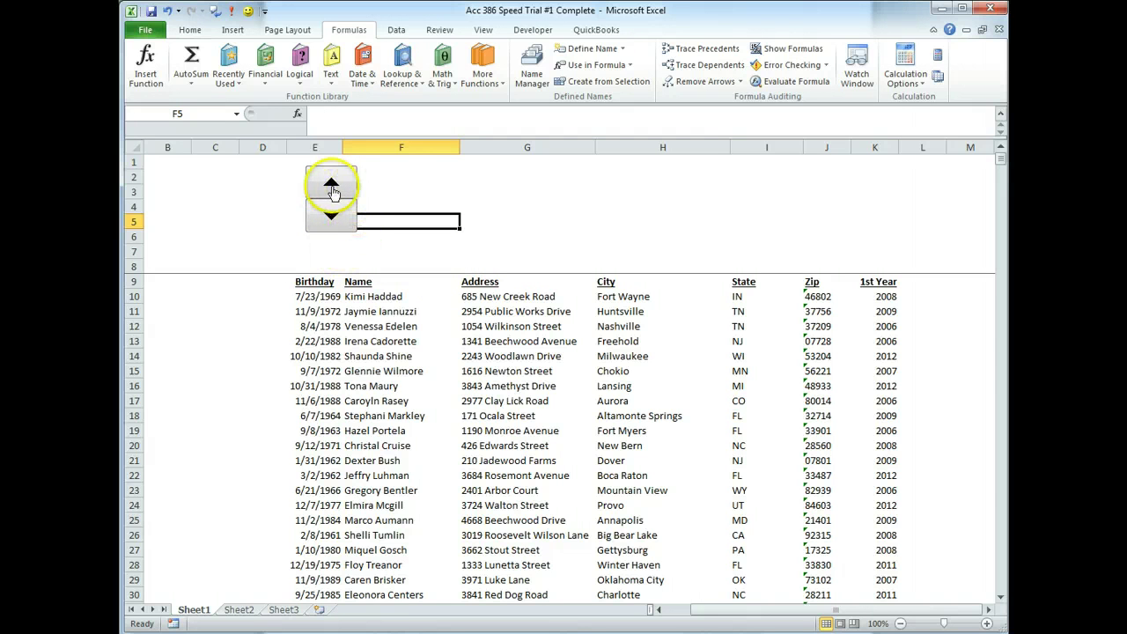
{"action": "left_click", "coordinate": [331, 300]}
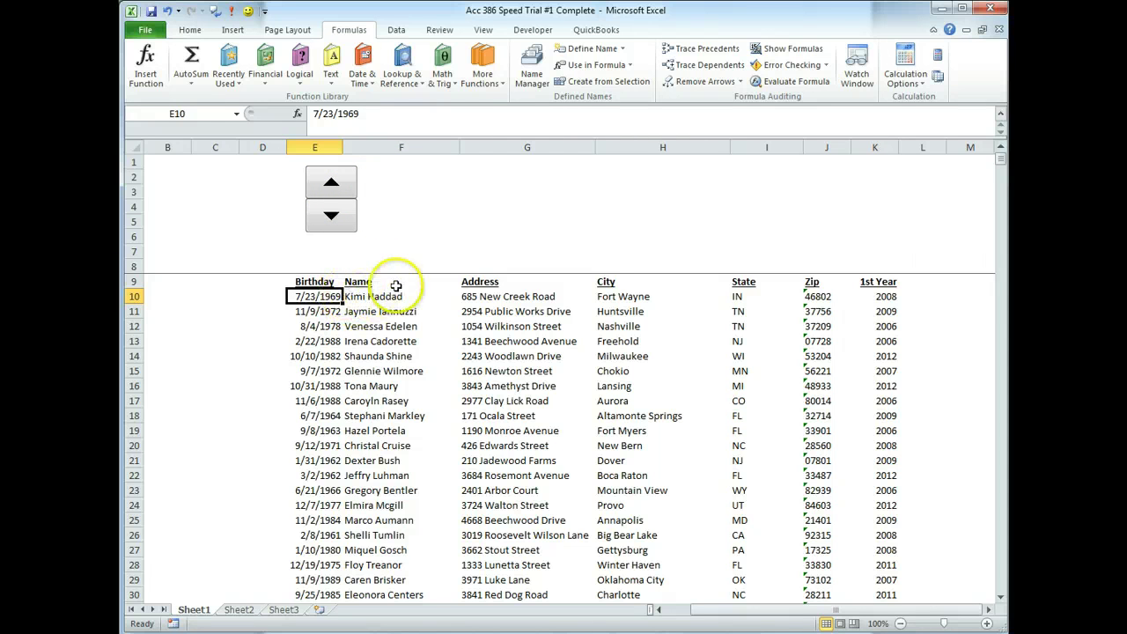
Narrow column F slightly and enter =index(name,spinvalue) in cell G3.
{"action": "left_click_drag", "start_coordinate": [433, 195], "coordinate": [506, 194]}
{"action": "left_click", "coordinate": [493, 191]}
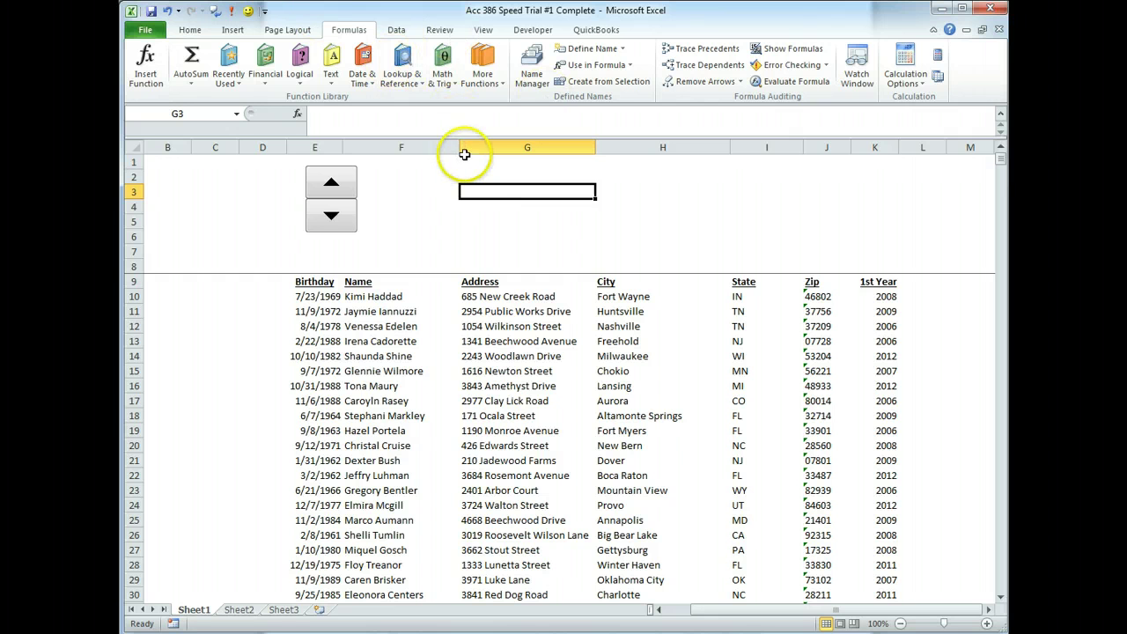
{"action": "mouse_move", "coordinate": [456, 144]}
{"action": "left_mouse_down"}
{"action": "mouse_move", "coordinate": [417, 146]}
{"action": "mouse_move", "coordinate": [449, 152]}
{"action": "left_mouse_up"}
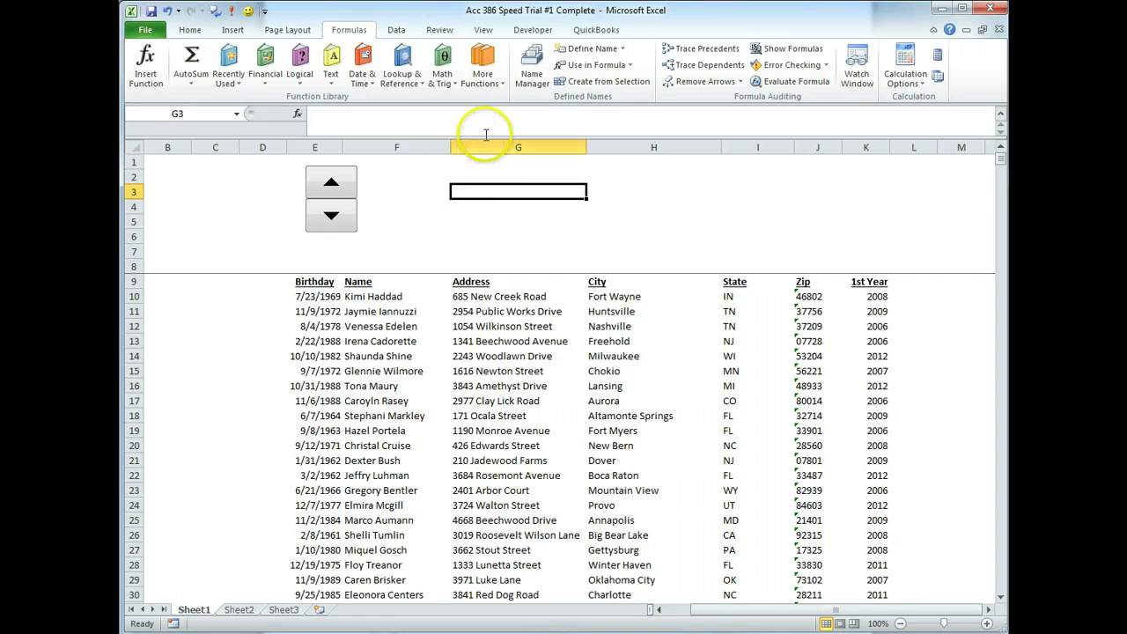
{"action": "type", "text": "=index"}
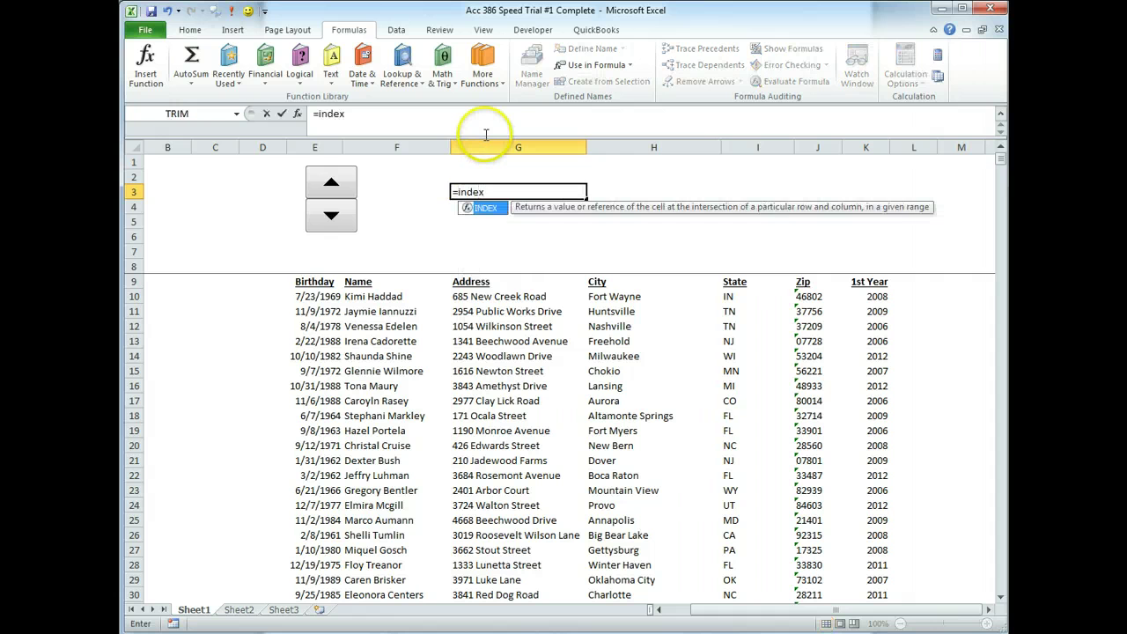
{"action": "type", "text": "("}
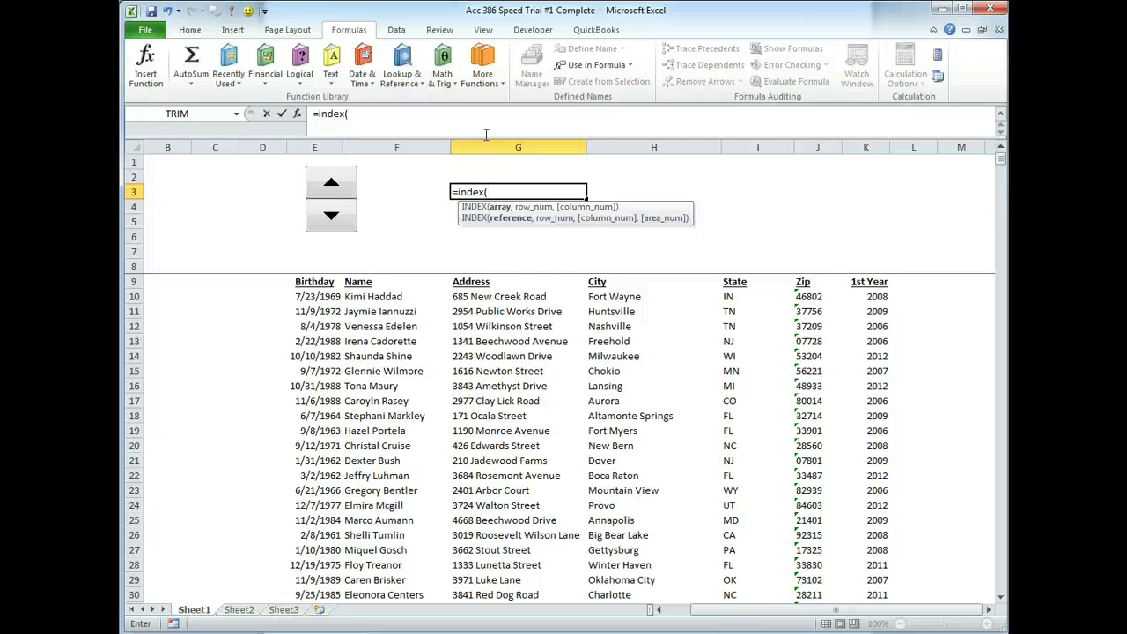
{"action": "type", "text": "name,s"}
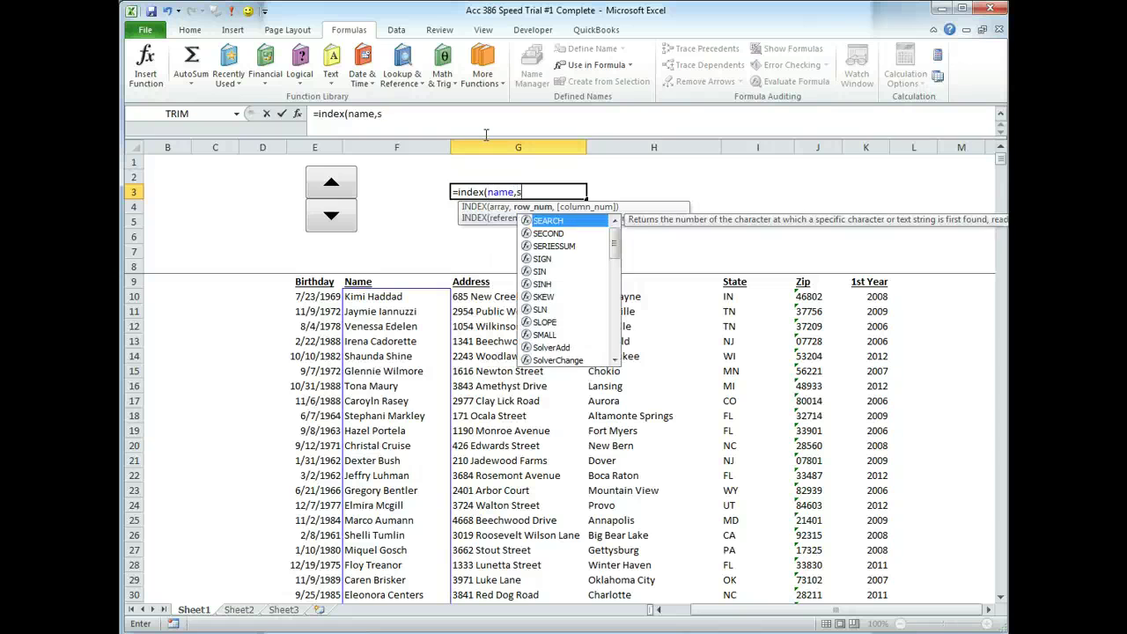
{"action": "type", "text": "pinvalue"}
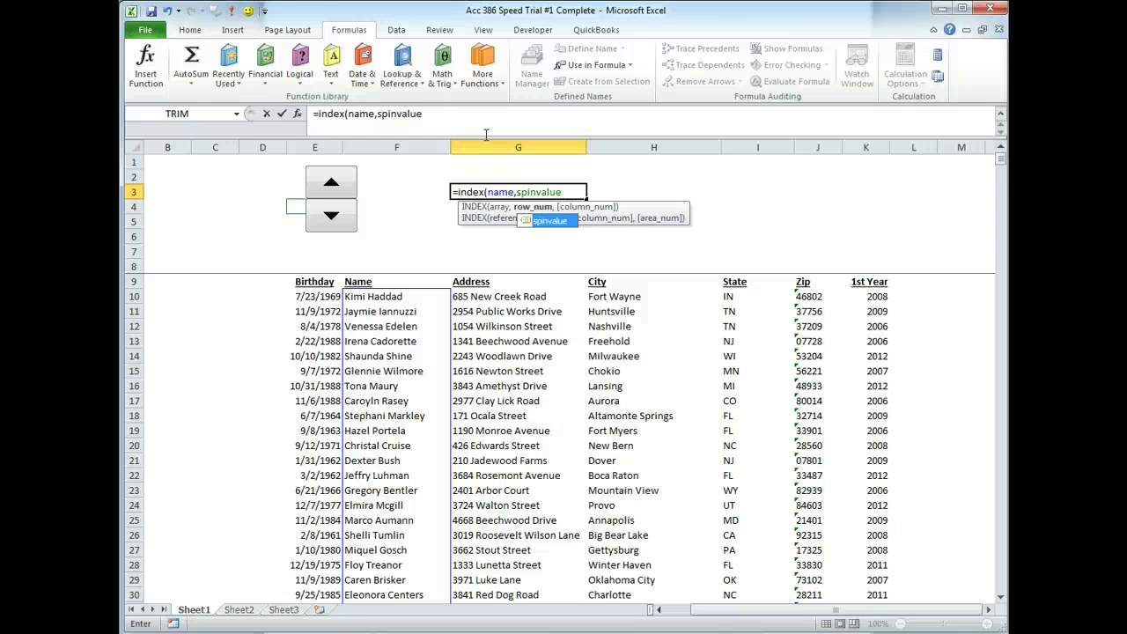
{"action": "type", "text": ")"}
{"action": "key", "text": "Return"}
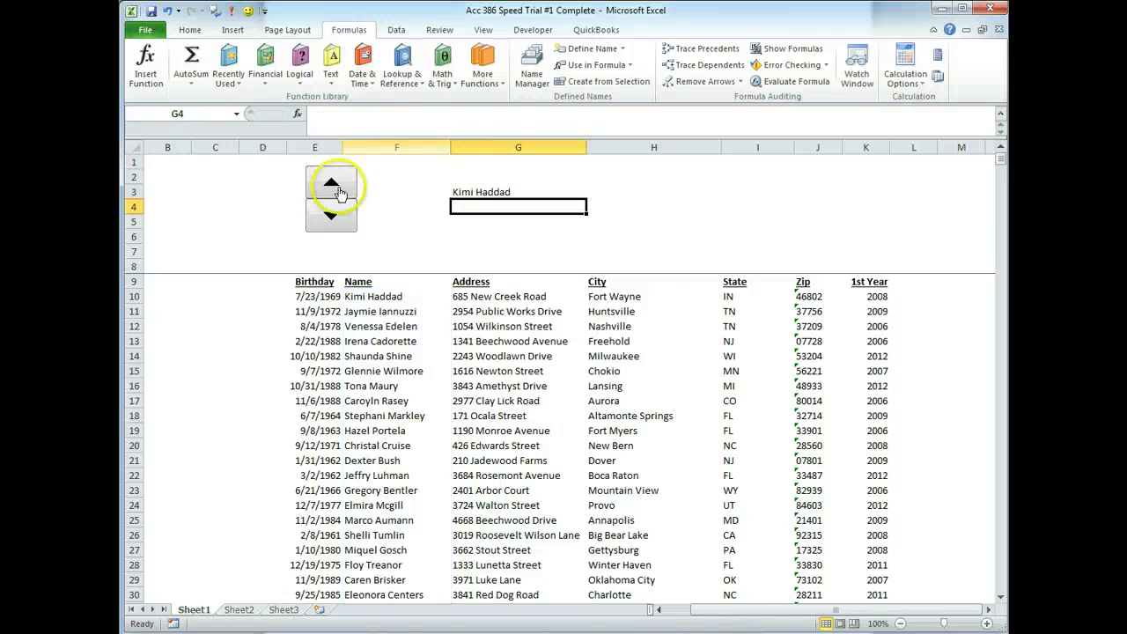
Test the name lookup in G3 by stepping the spinner up and down through the records.
{"action": "left_click", "coordinate": [329, 183]}
{"action": "left_click", "coordinate": [332, 184]}
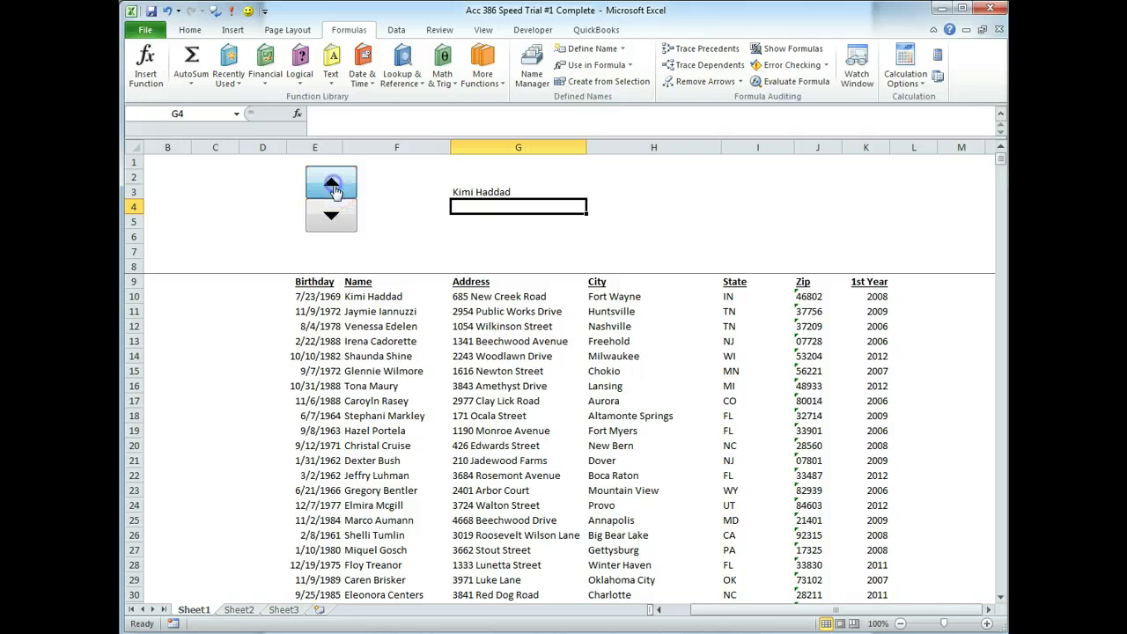
{"action": "left_click", "coordinate": [330, 221]}
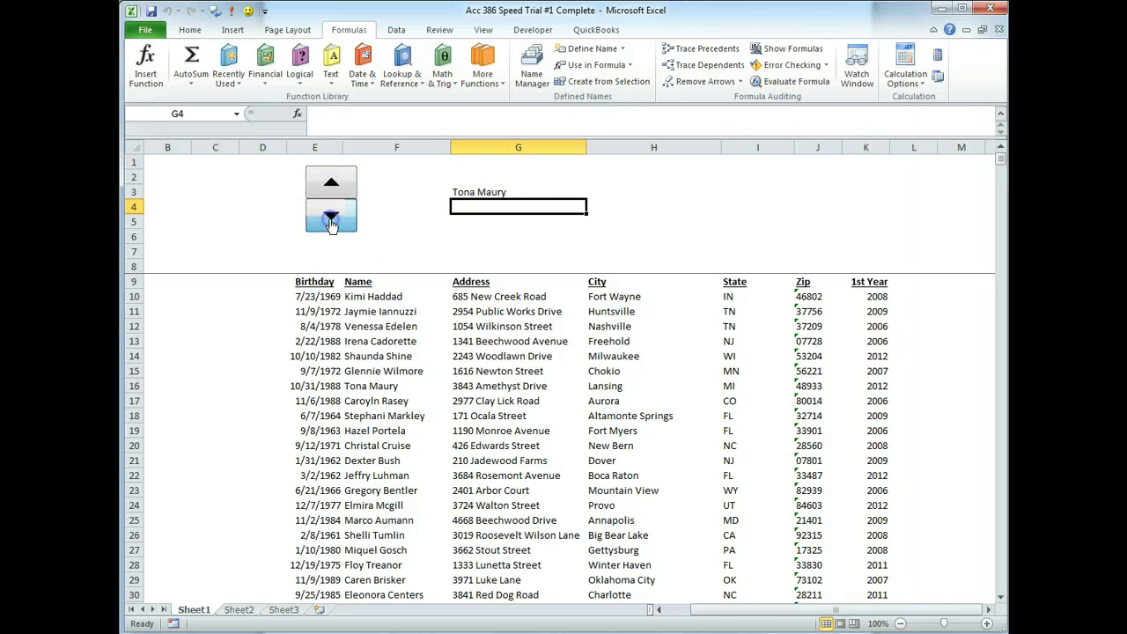
{"action": "left_click", "coordinate": [331, 183]}
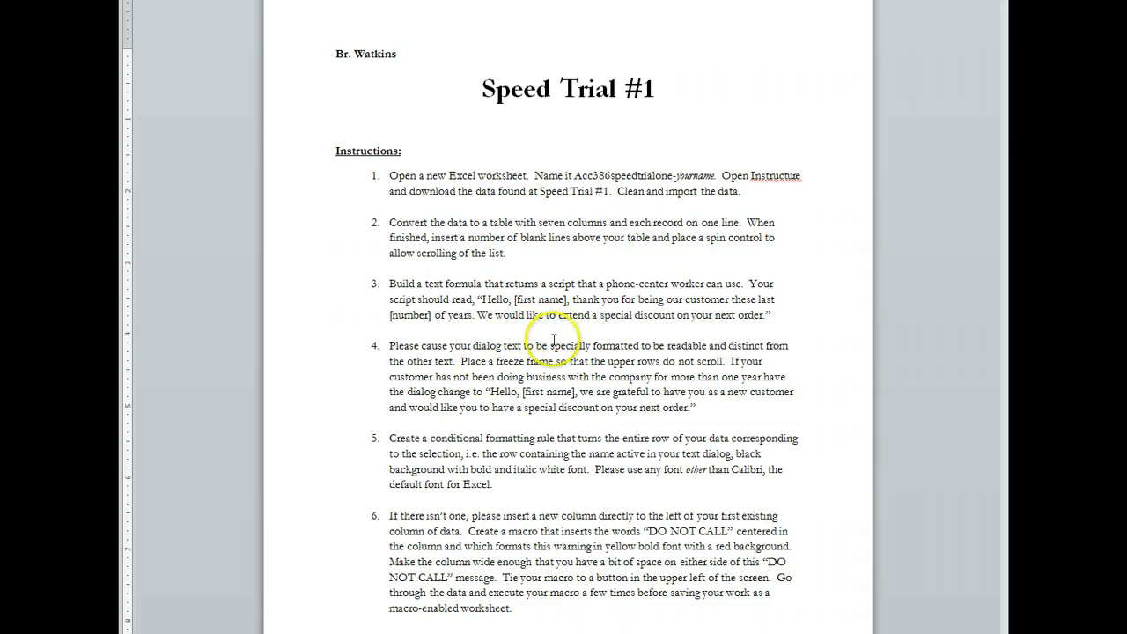
Switch back to the Excel workbook and wrap G3's INDEX formula as the text argument of a LEFT function.
{"action": "key", "text": "alt+Tab"}
{"action": "left_click", "coordinate": [469, 191]}
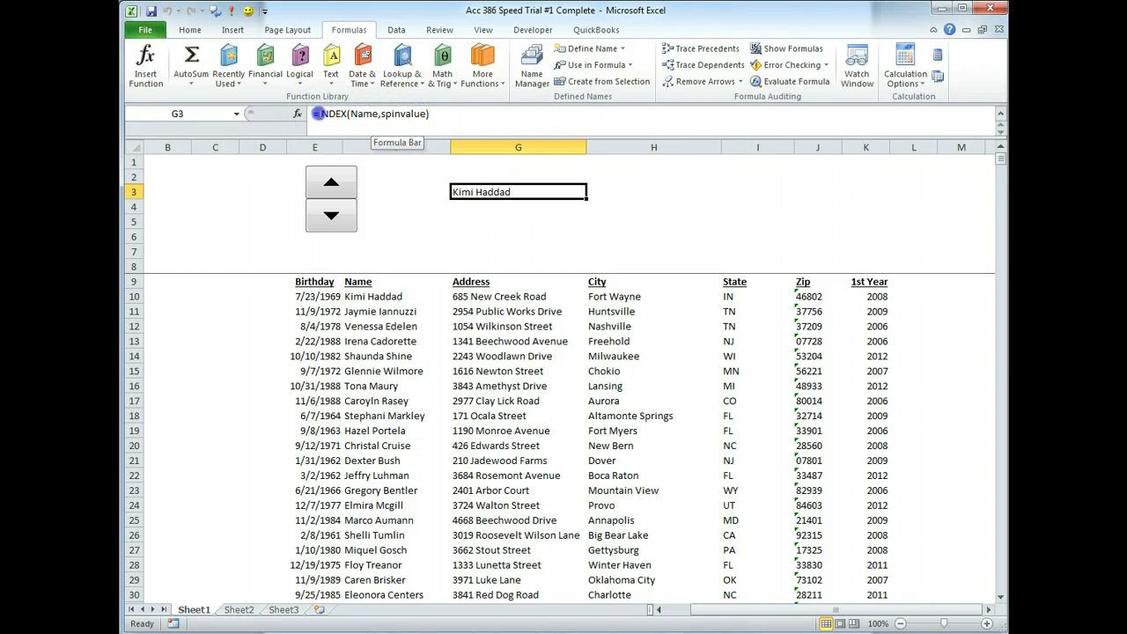
{"action": "left_click", "coordinate": [315, 114]}
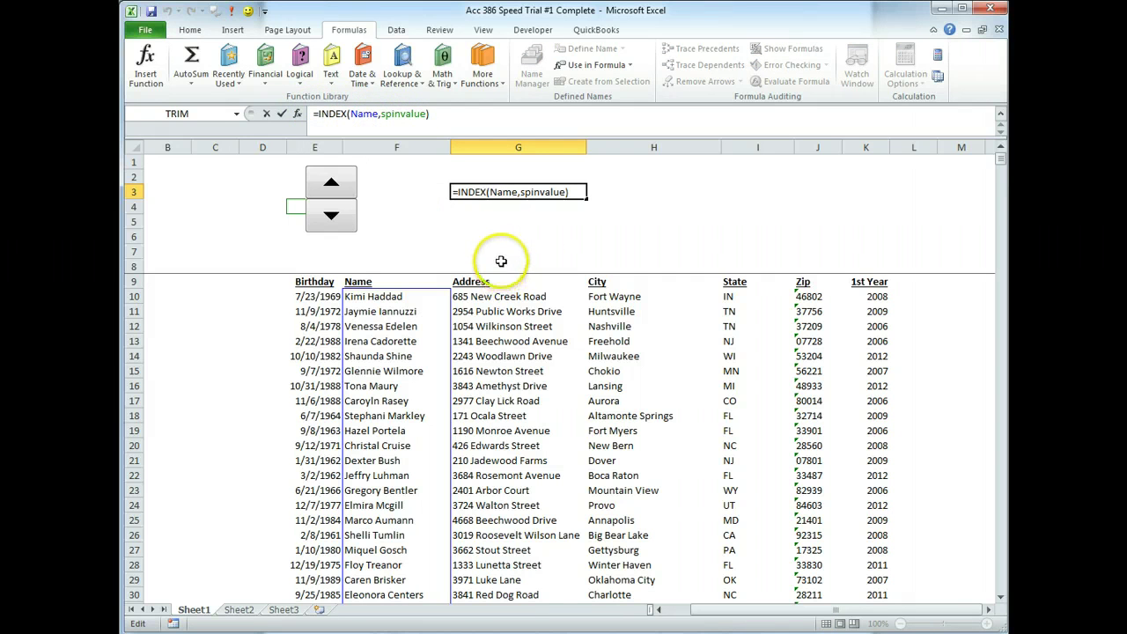
{"action": "type", "text": "left"}
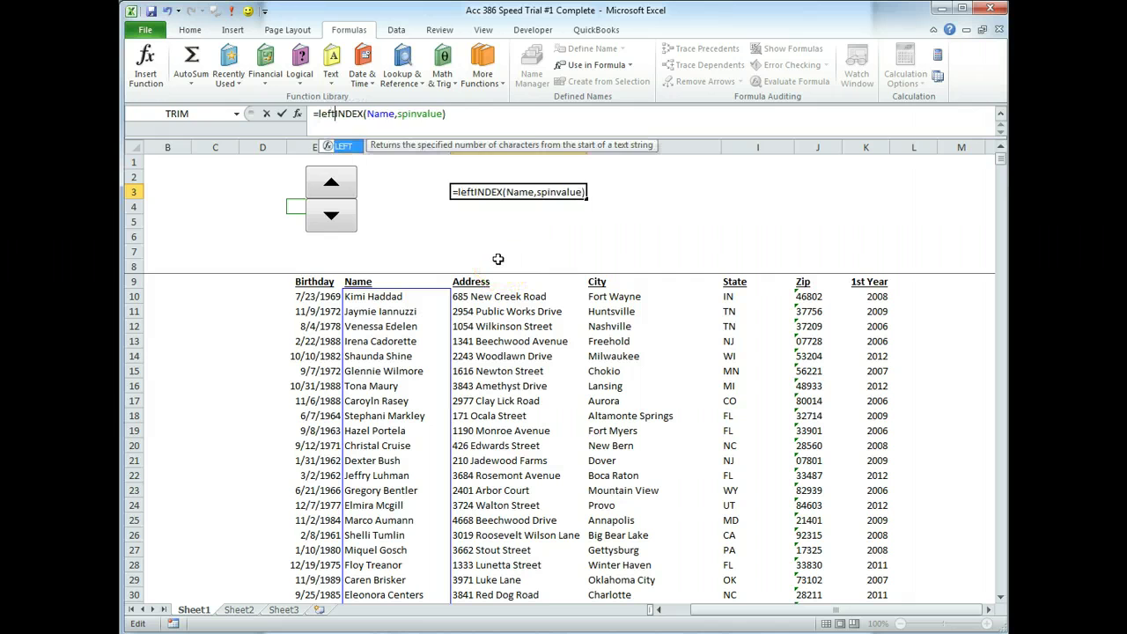
{"action": "type", "text": "("}
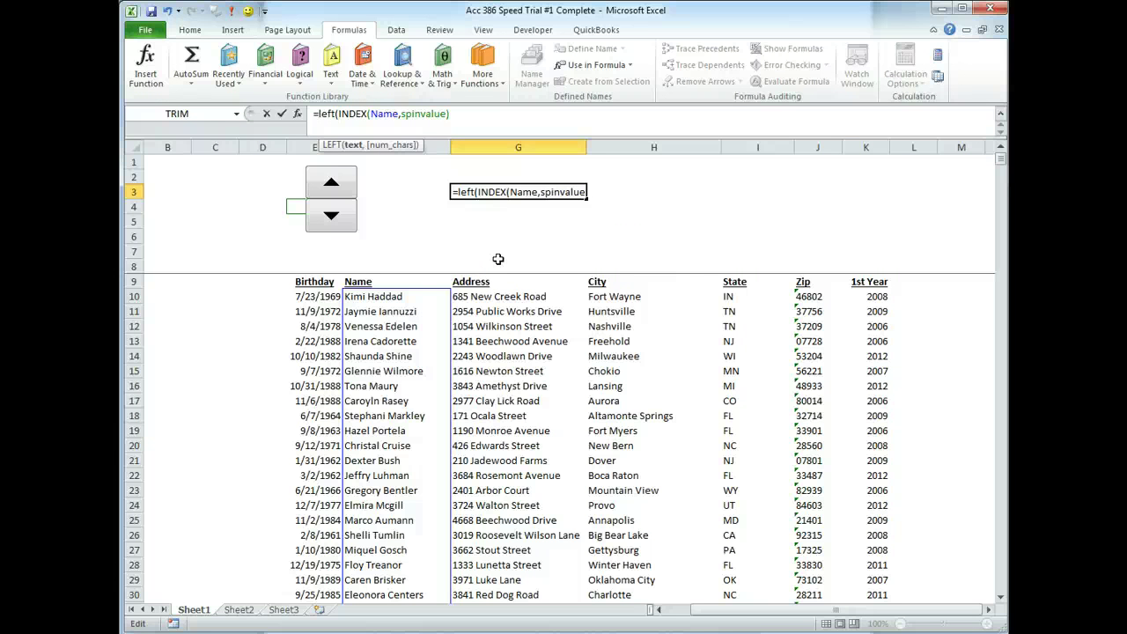
{"action": "left_click", "coordinate": [454, 112]}
{"action": "type", "text": ","}
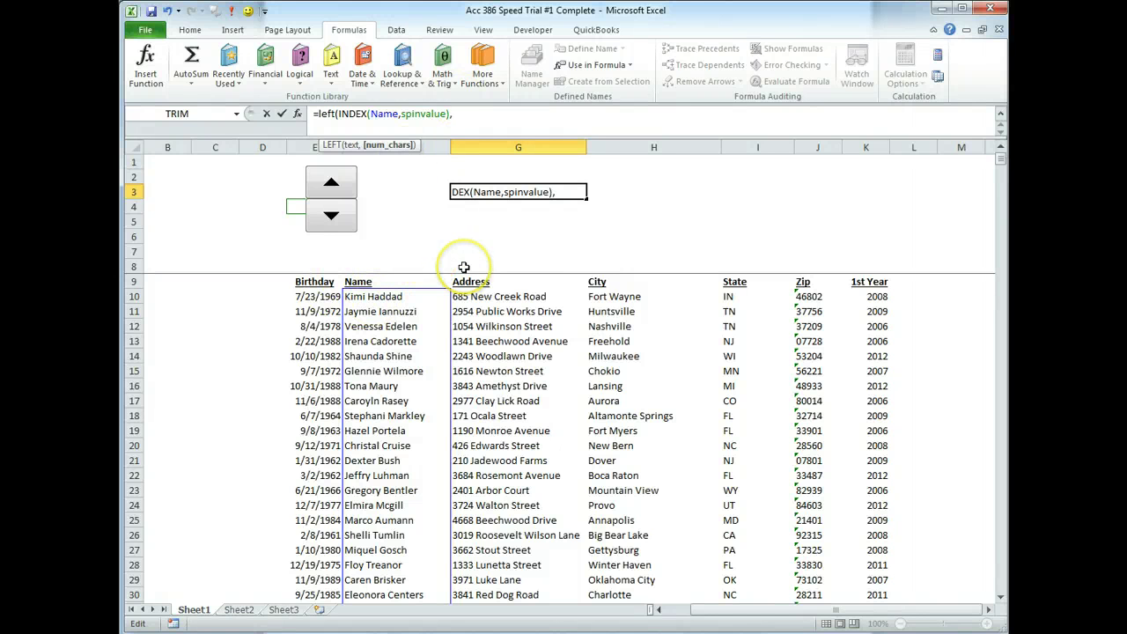
Complete G3's LEFT formula with find(" ",index(name,spinvalue))-1 as the number of characters to extract the first name.
{"action": "type", "text": "find"}
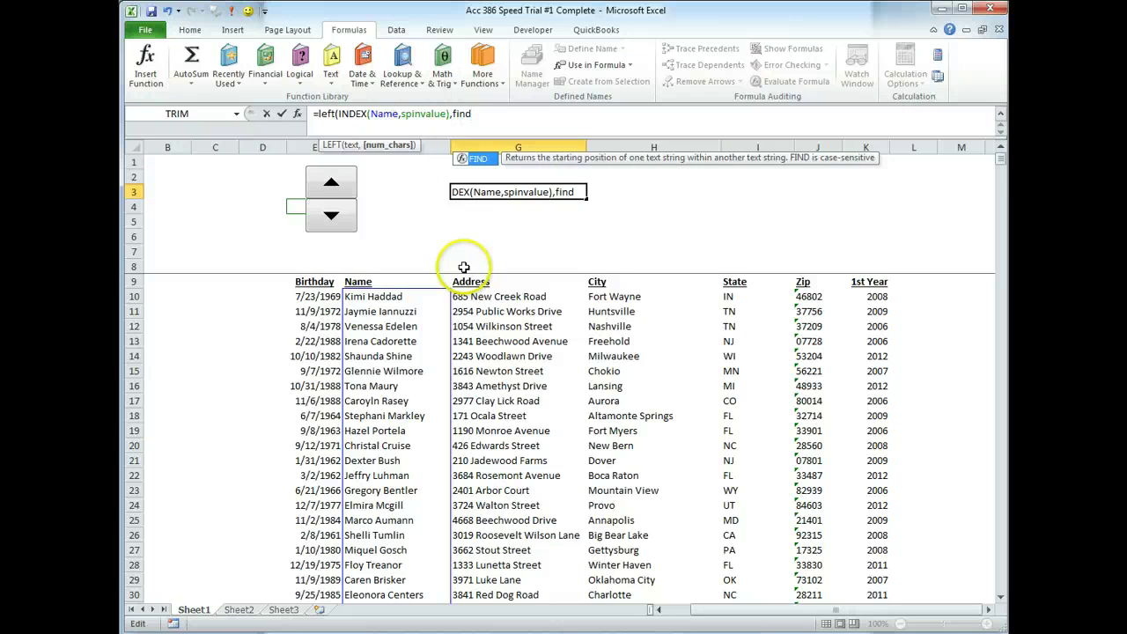
{"action": "type", "text": "("}
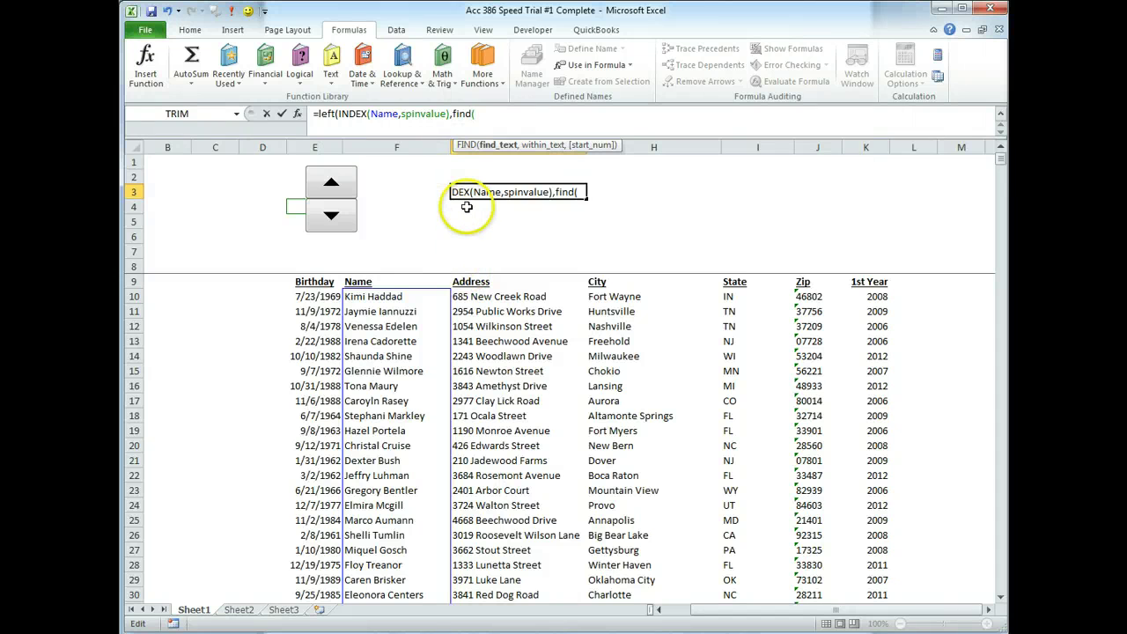
{"action": "type", "text": "\" \","}
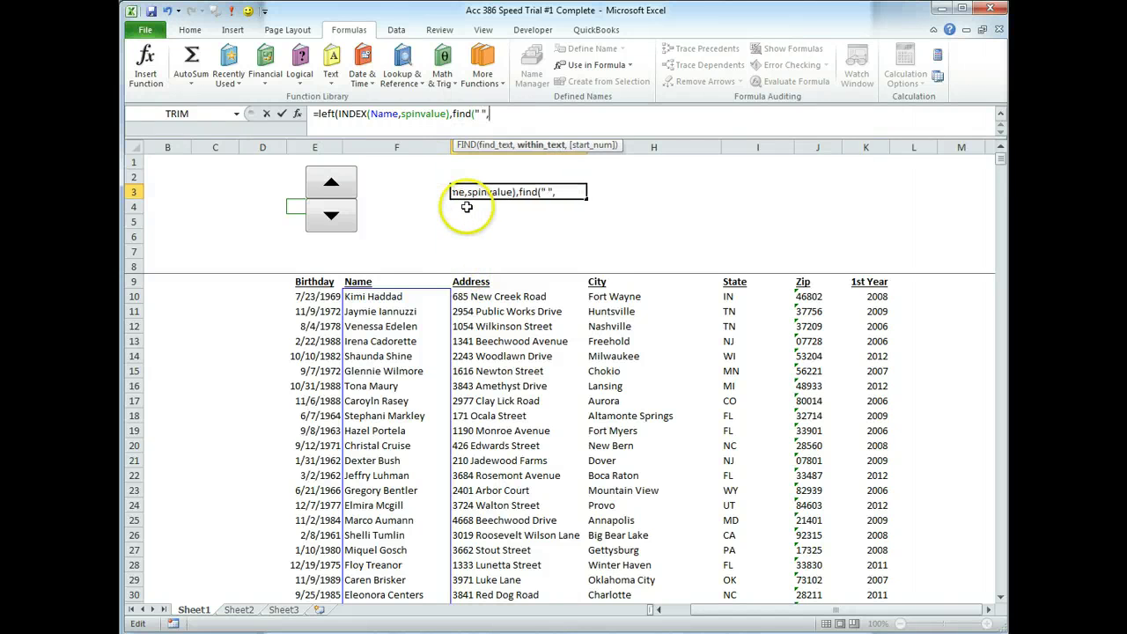
{"action": "type", "text": "index"}
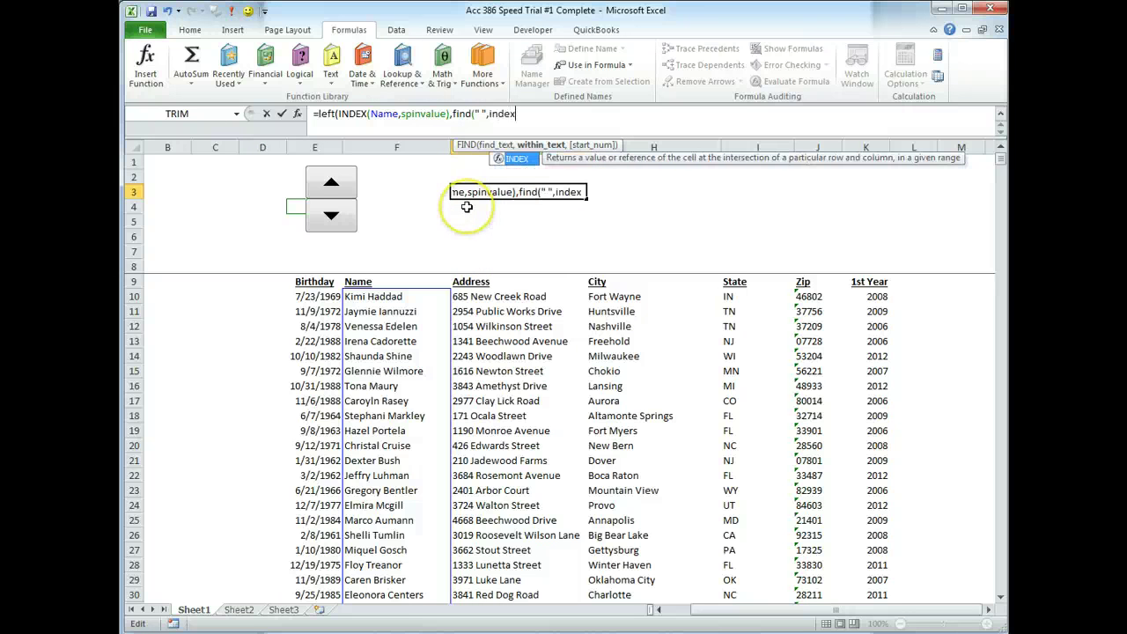
{"action": "type", "text": "(name,s"}
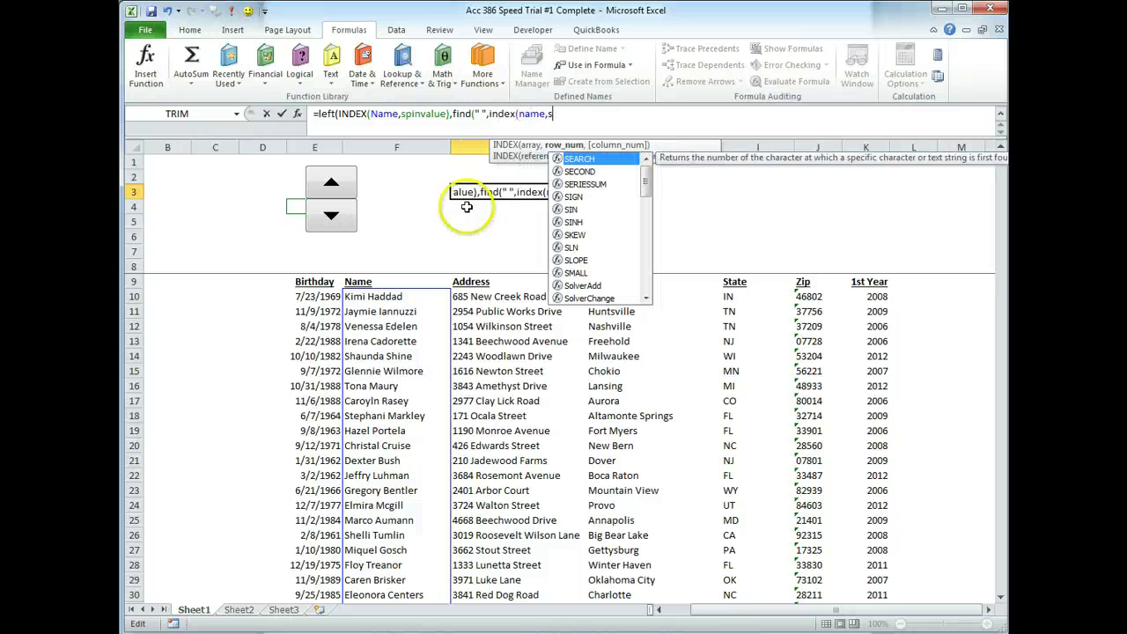
{"action": "type", "text": "pinvalue"}
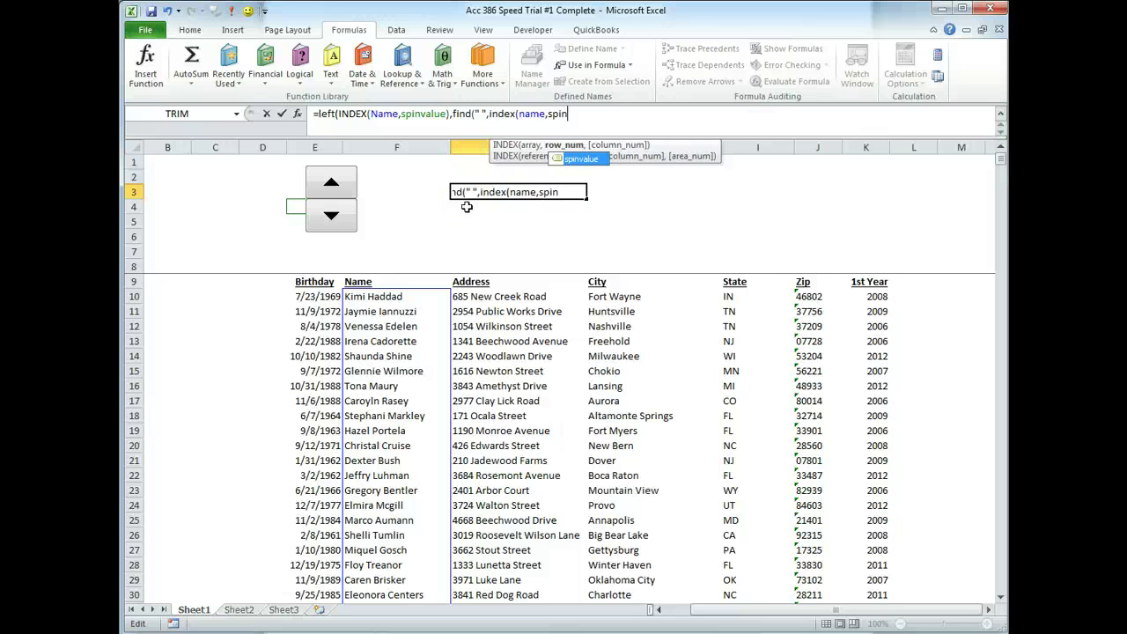
{"action": "type", "text": ")"}
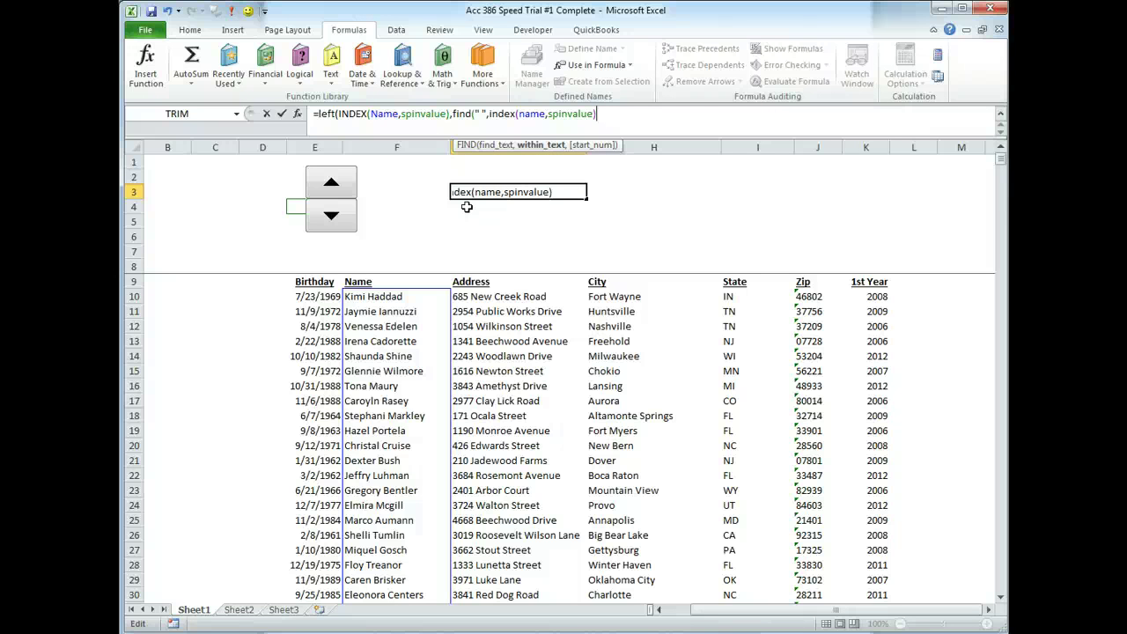
{"action": "type", "text": "-1)"}
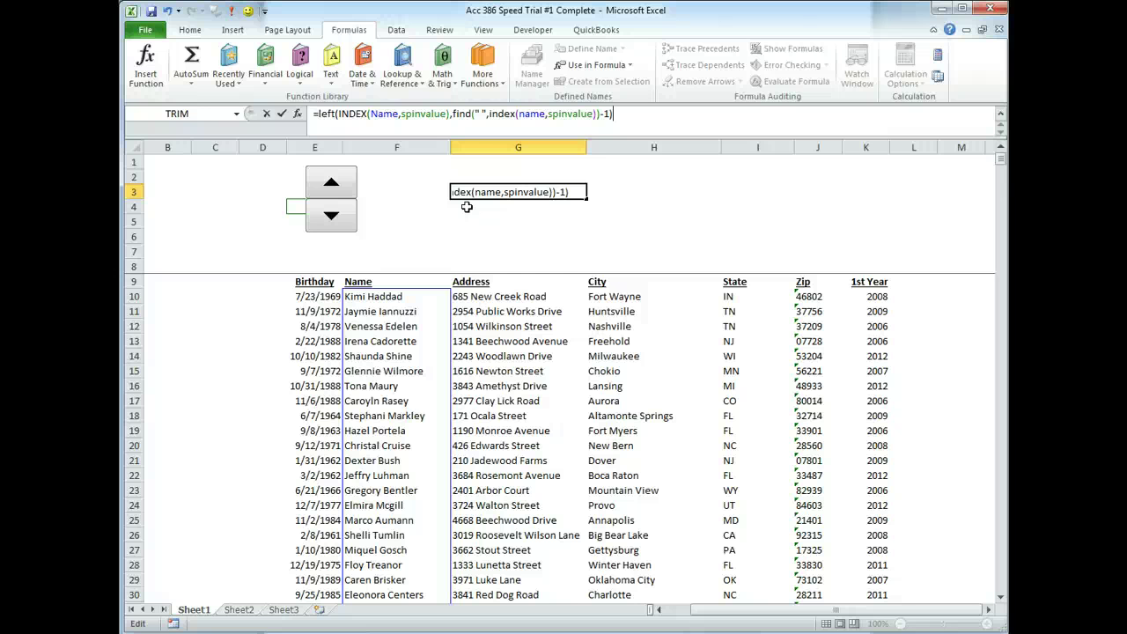
{"action": "key", "text": "Return"}
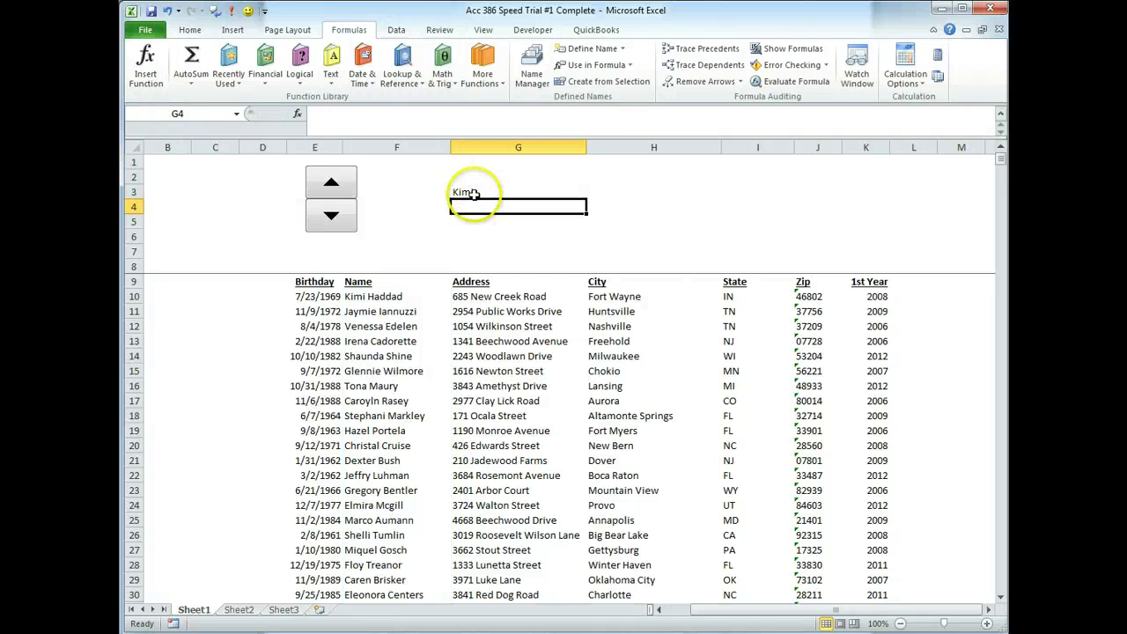
Prefix the LEFT formula in cell G3 with the greeting "Hello, " joined by an ampersand.
{"action": "left_click", "coordinate": [467, 192]}
{"action": "left_click", "coordinate": [316, 113]}
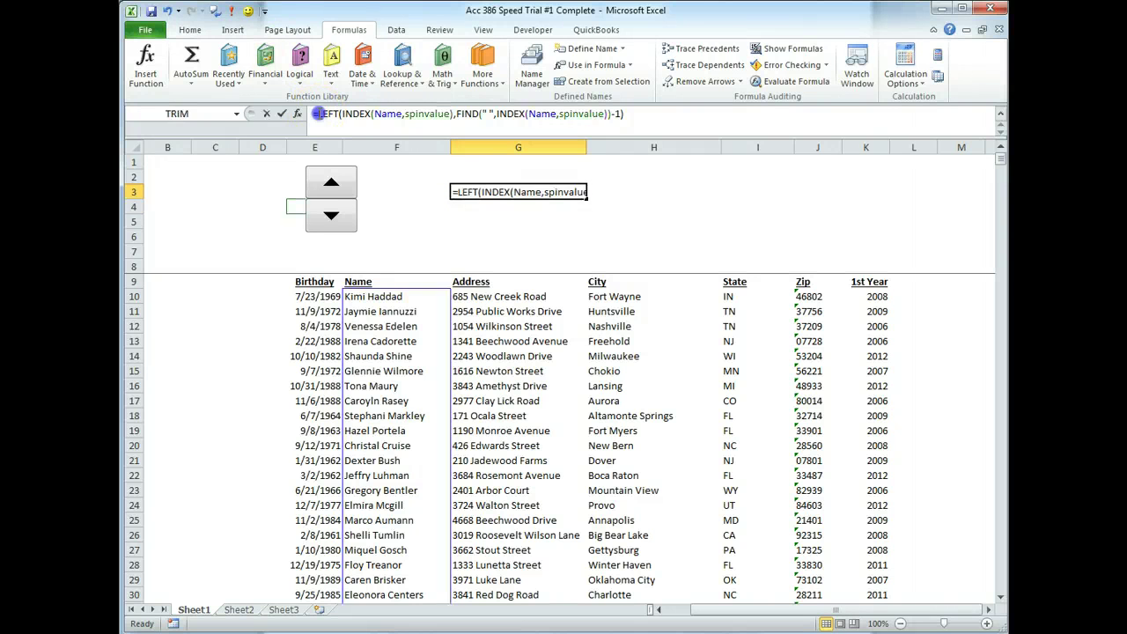
{"action": "type", "text": "\""}
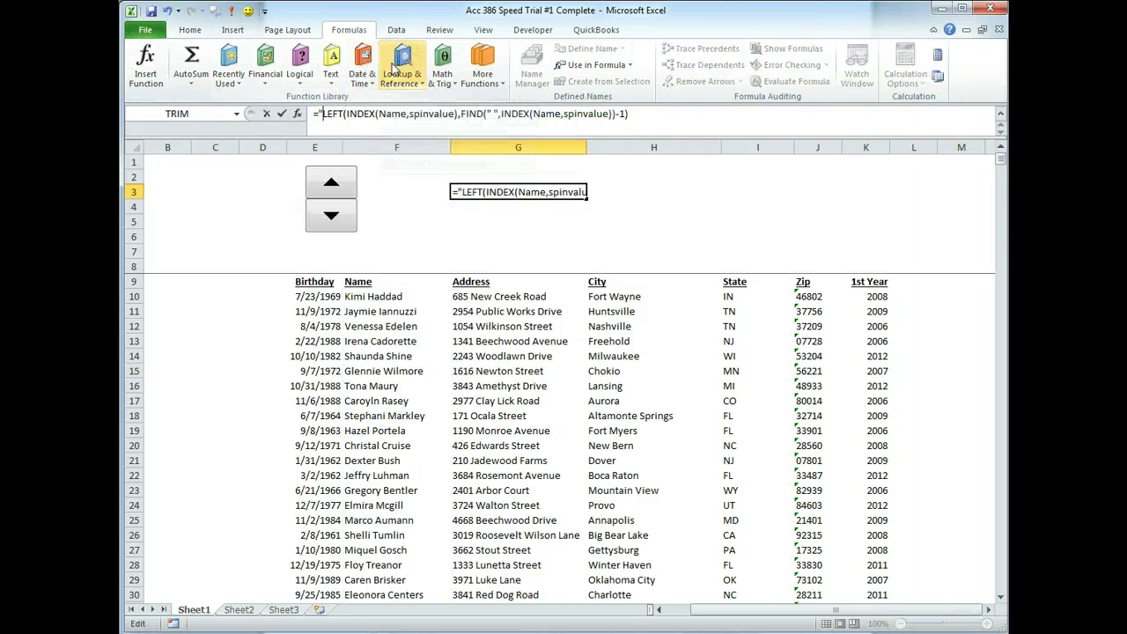
{"action": "type", "text": "Hello, "}
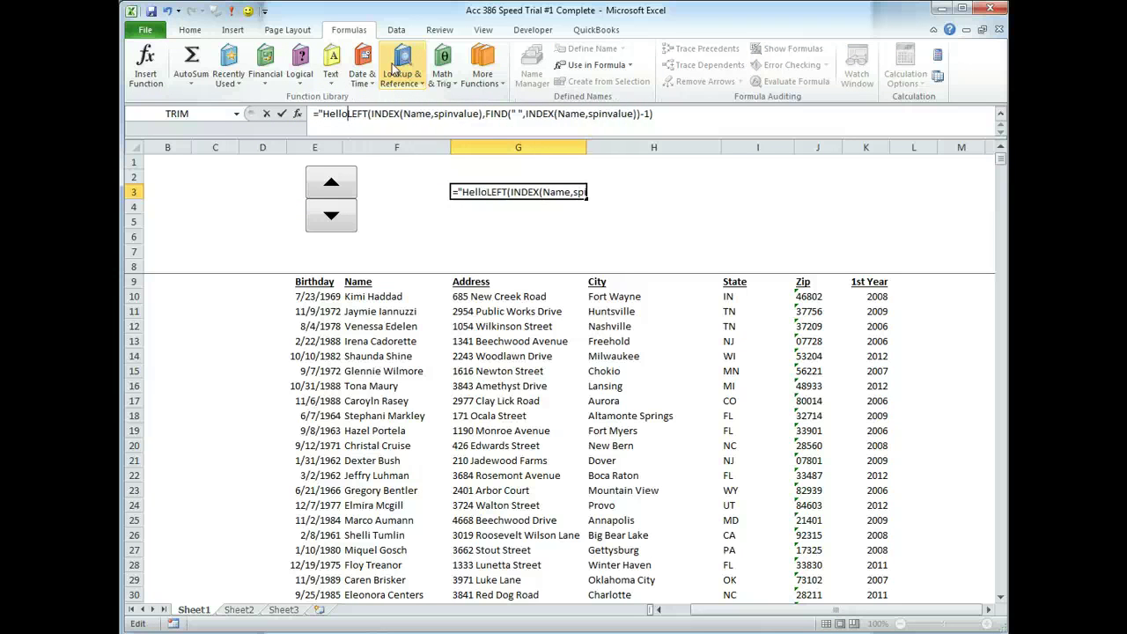
{"action": "type", "text": "\""}
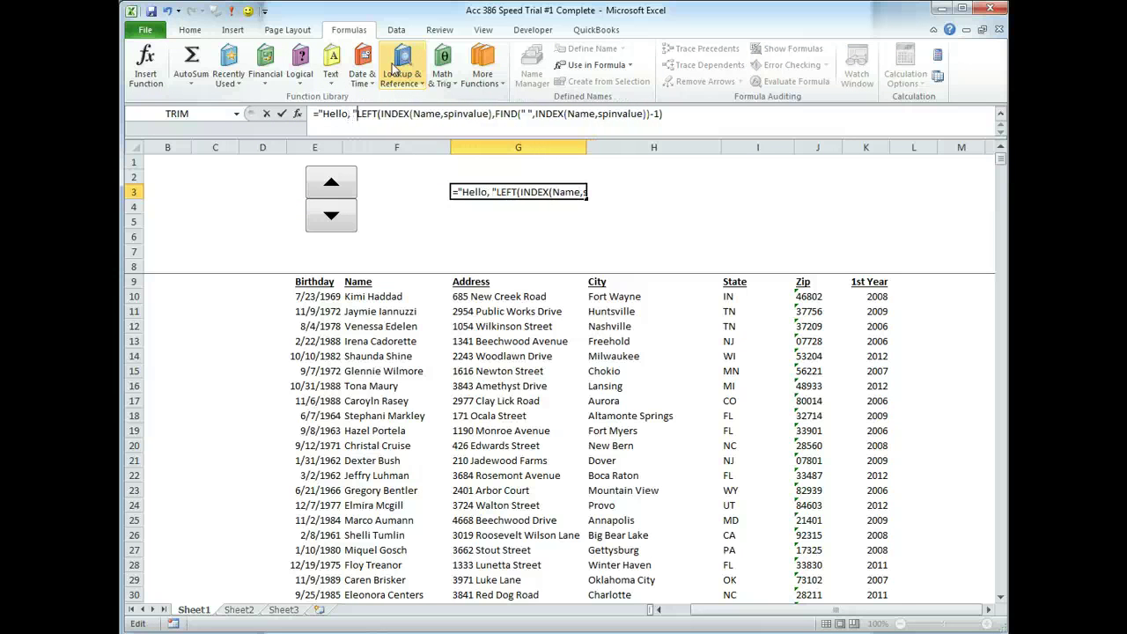
{"action": "type", "text": "&"}
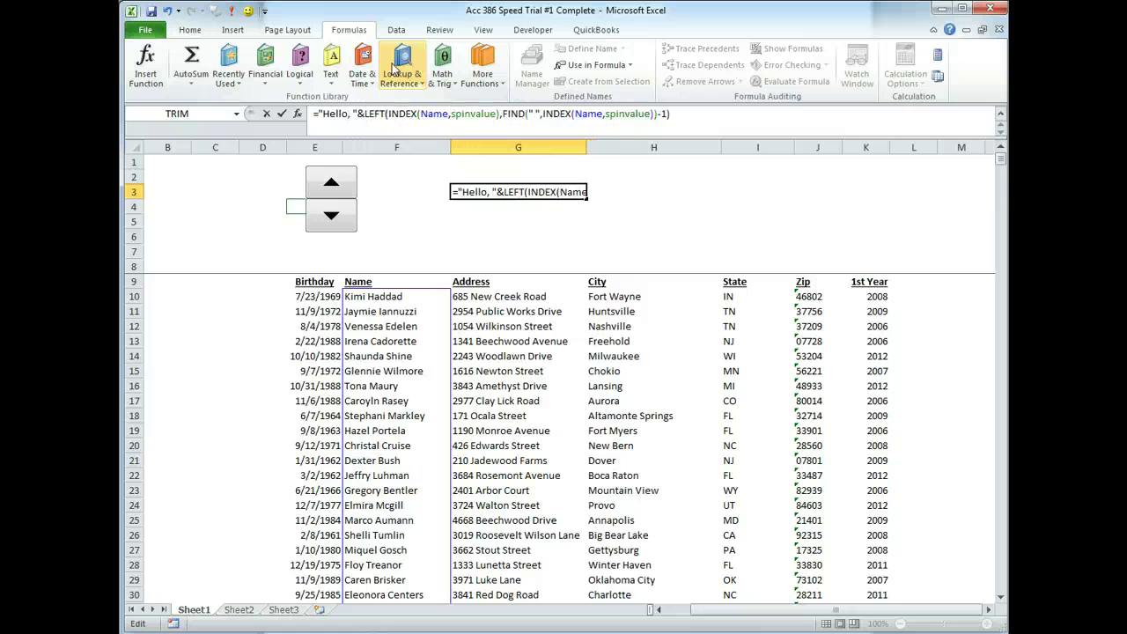
{"action": "key", "text": "Return"}
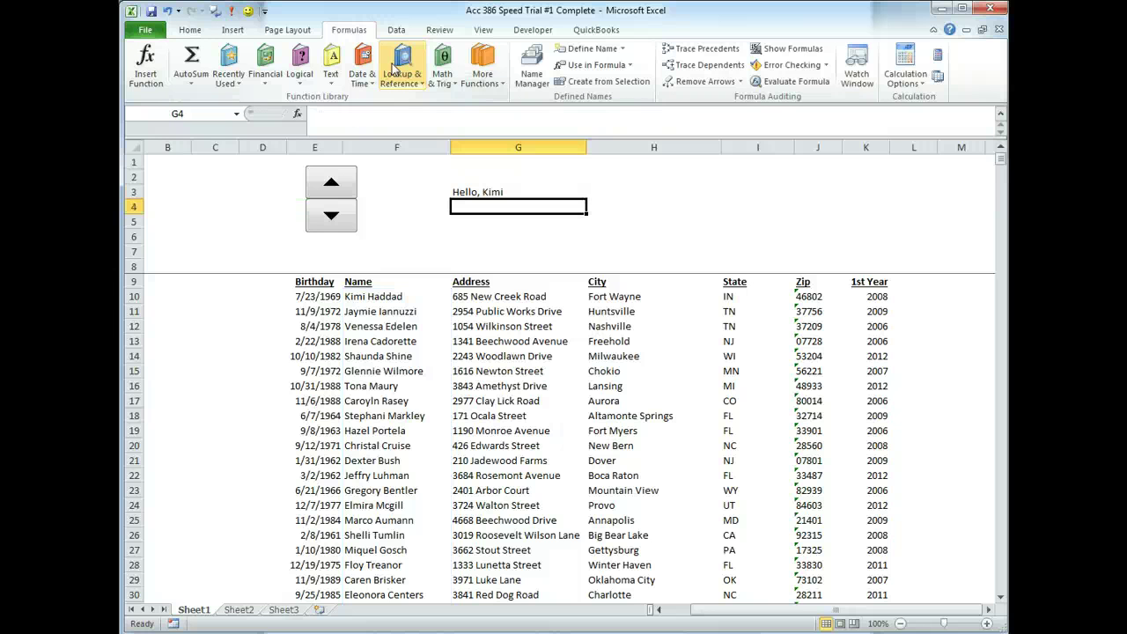
Append &", thank you for being our customer these last "& to G3's formula, checking the wording in the Word instructions for Speed Trial #1.
{"action": "key", "text": "Up"}
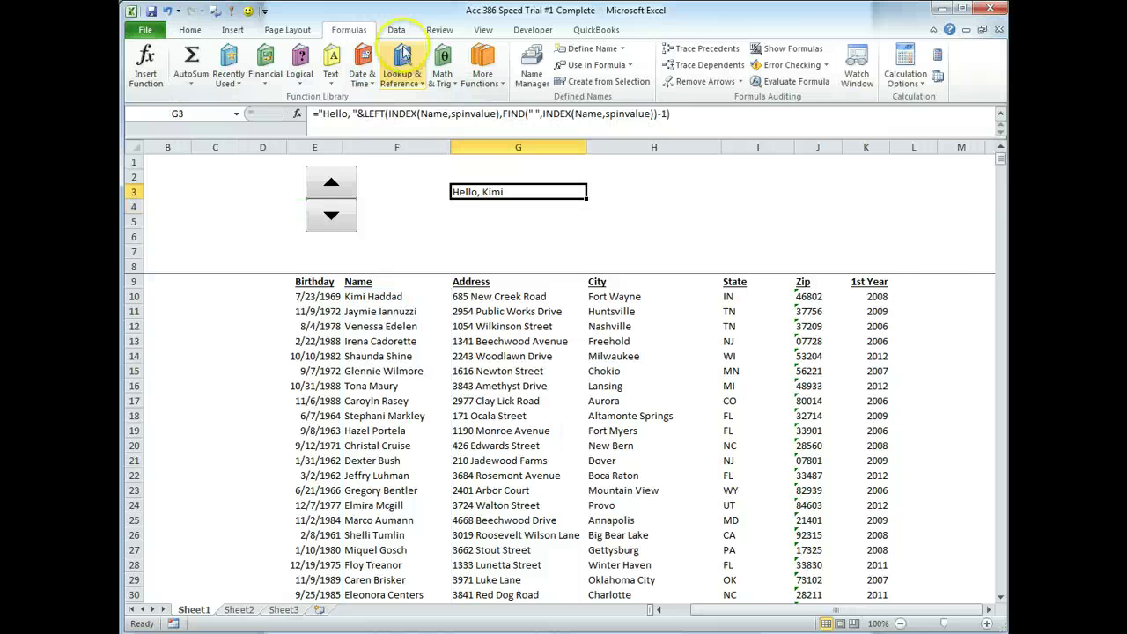
{"action": "left_click", "coordinate": [690, 112]}
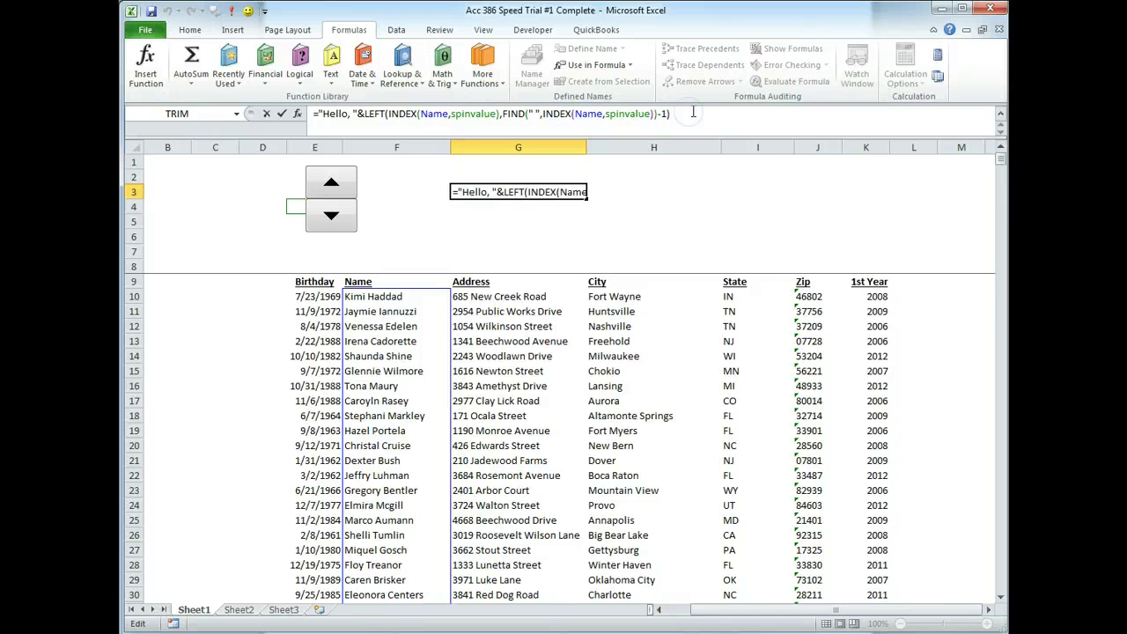
{"action": "type", "text": "&"}
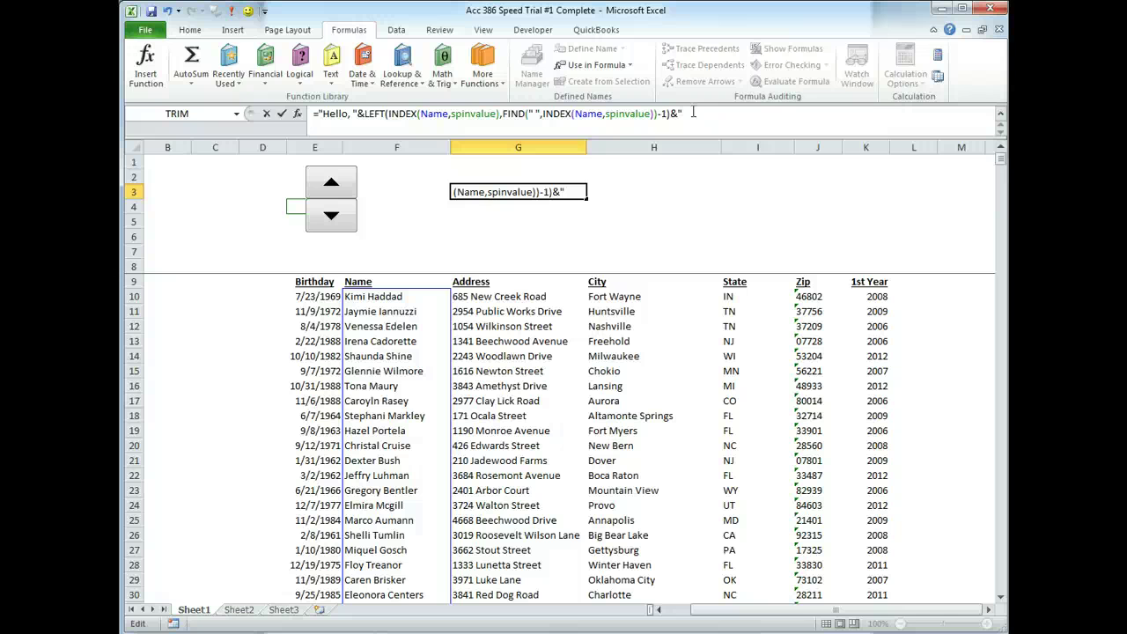
{"action": "type", "text": ","}
{"action": "key", "text": "alt+Tab"}
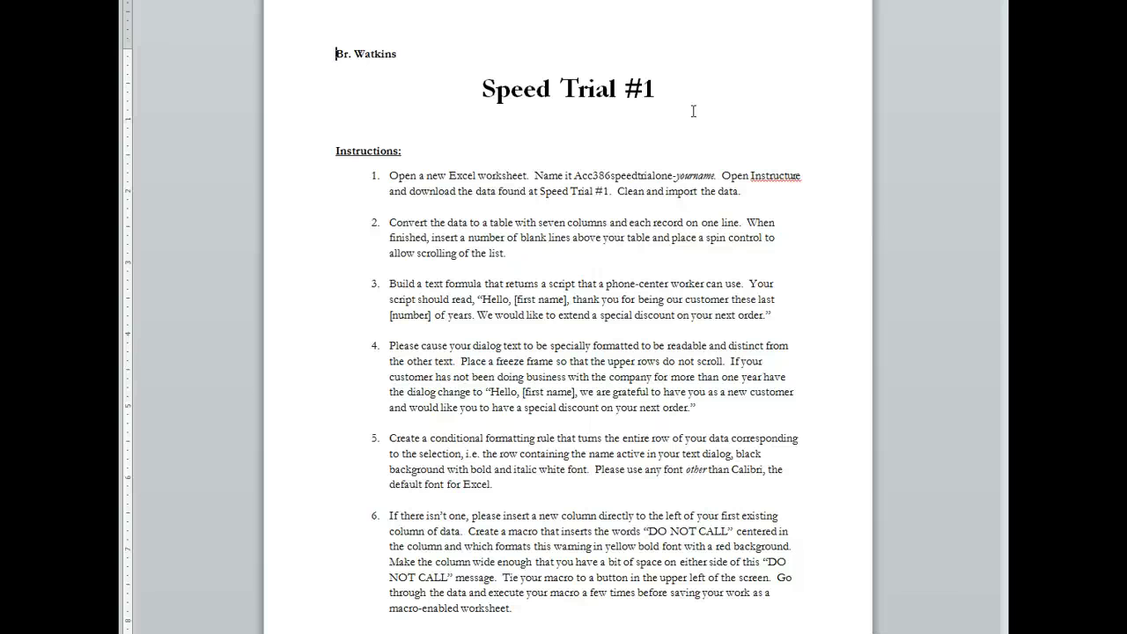
{"action": "key", "text": "alt+Tab"}
{"action": "type", "text": "thank"}
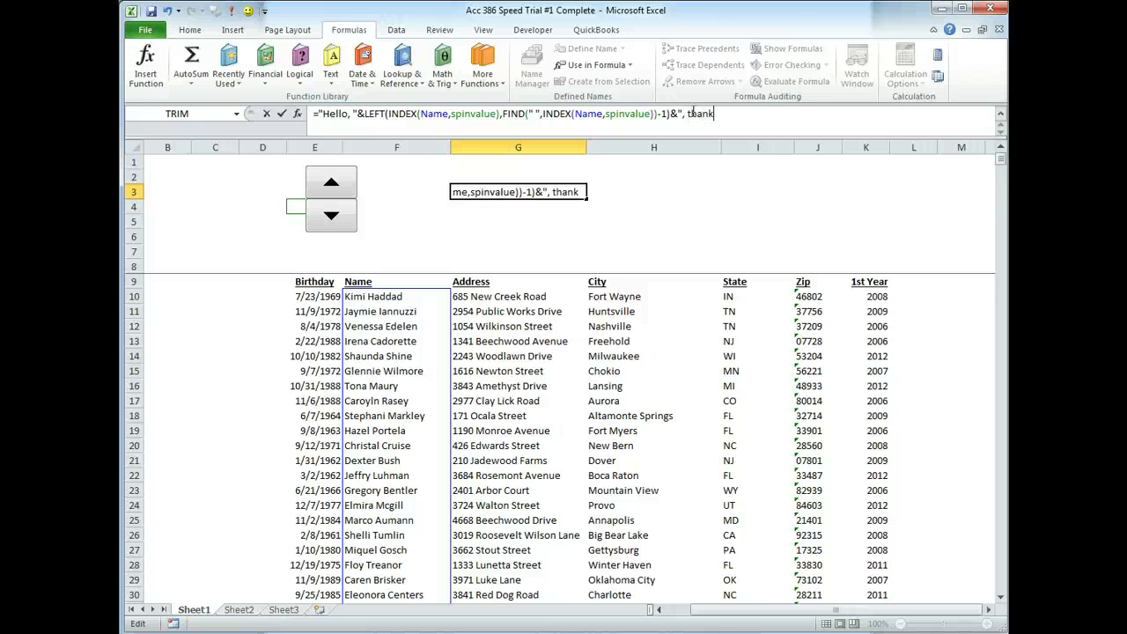
{"action": "type", "text": " you for being our c"}
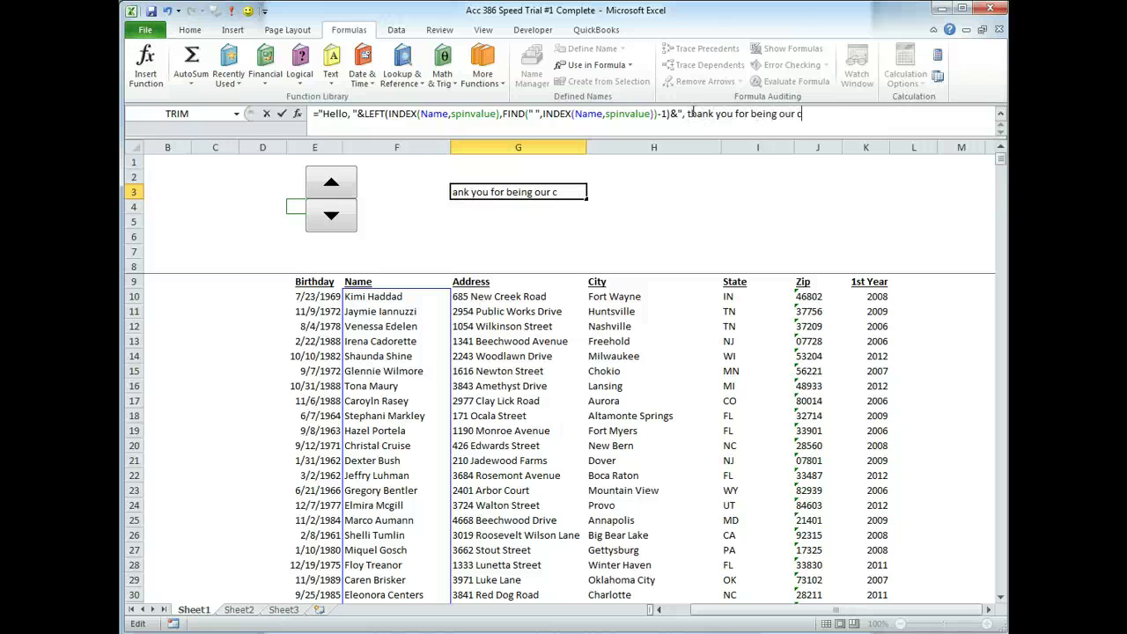
{"action": "type", "text": "ustomer these la"}
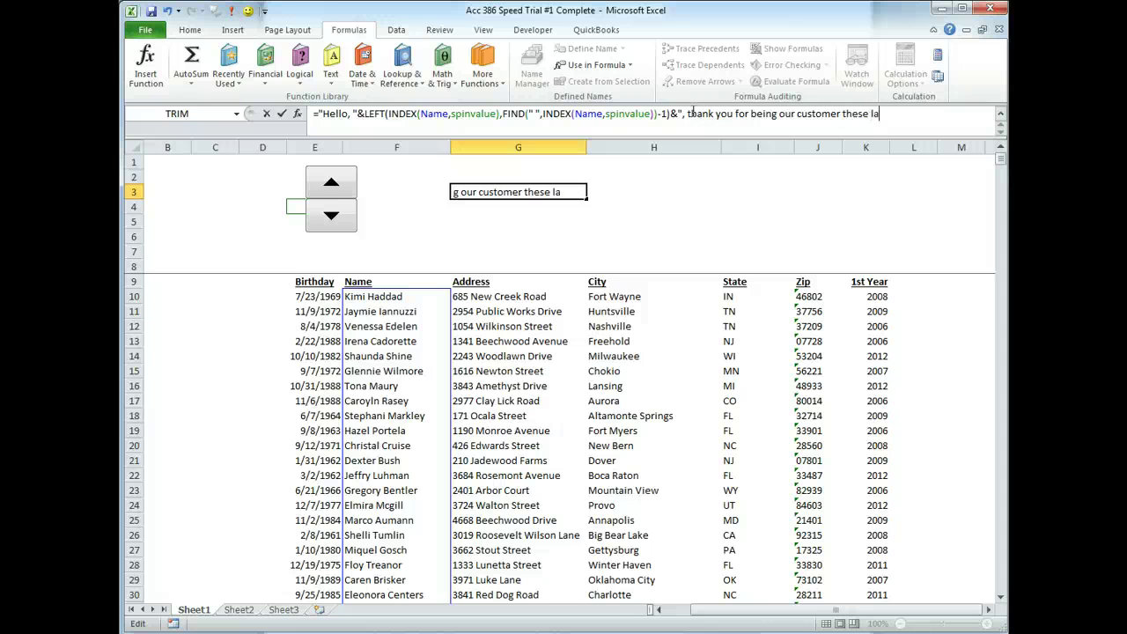
{"action": "type", "text": "st \"&"}
Continue G3's formula with index(_1st_Year,spinvalue), inserting the defined name _1st_Year from the workbook's list of names.
{"action": "type", "text": "index("}
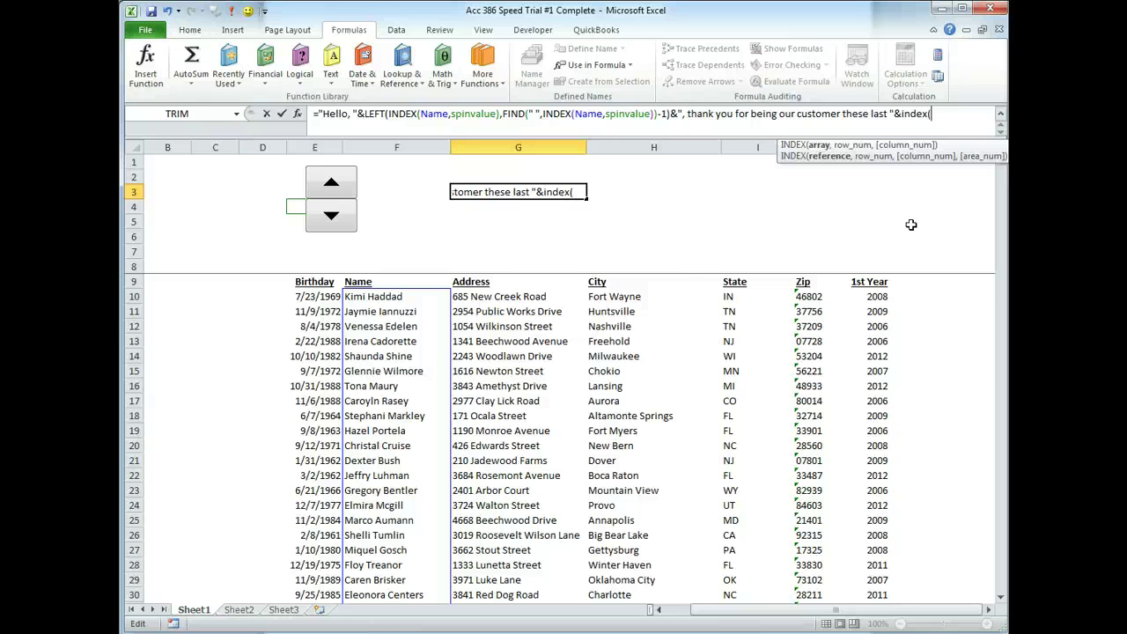
{"action": "key", "text": "F3"}
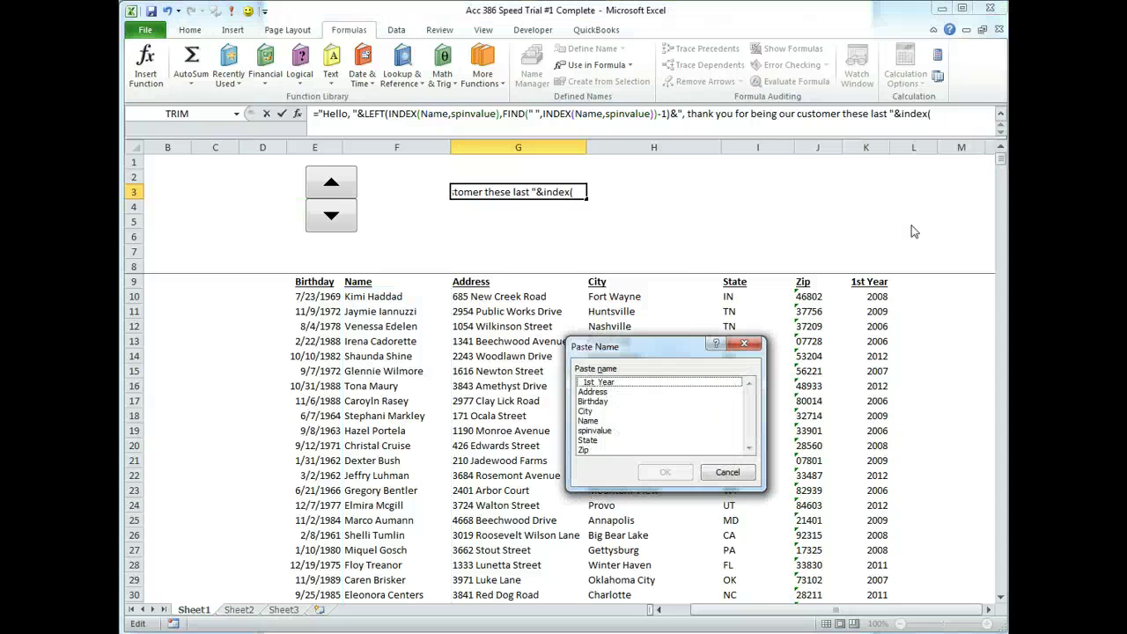
{"action": "left_click", "coordinate": [599, 381]}
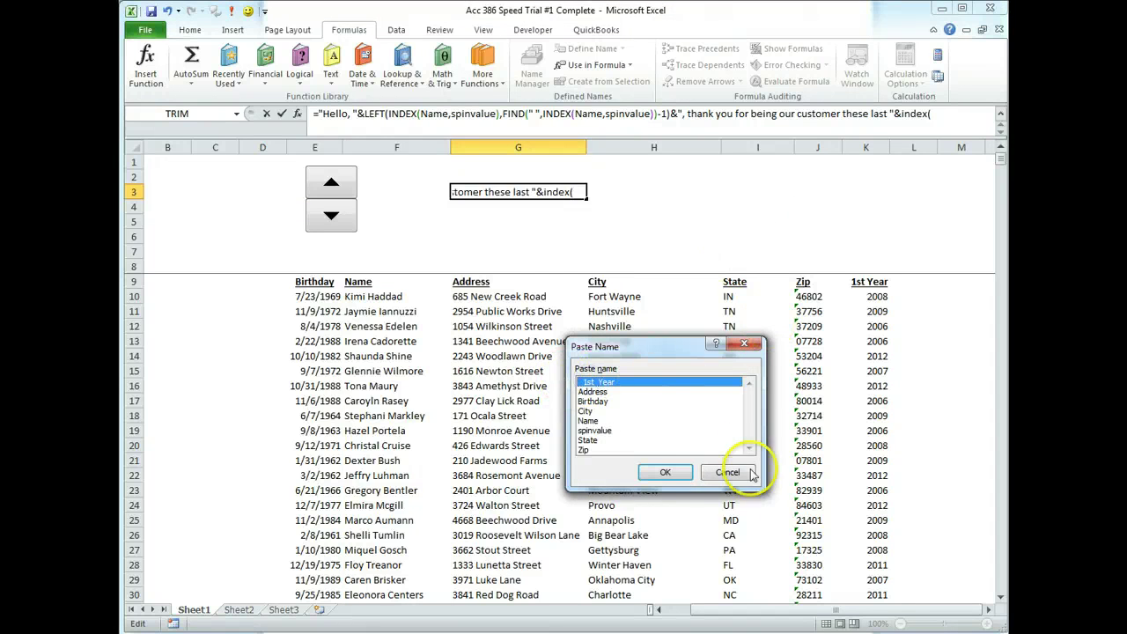
{"action": "left_click", "coordinate": [665, 472]}
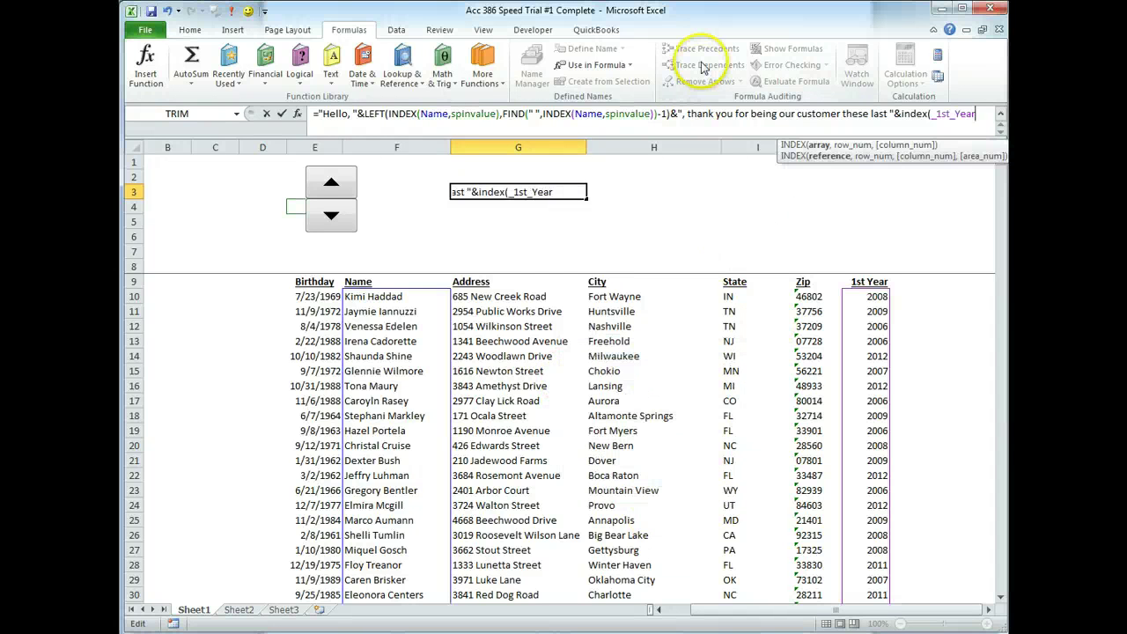
{"action": "type", "text": ",spinvalue"}
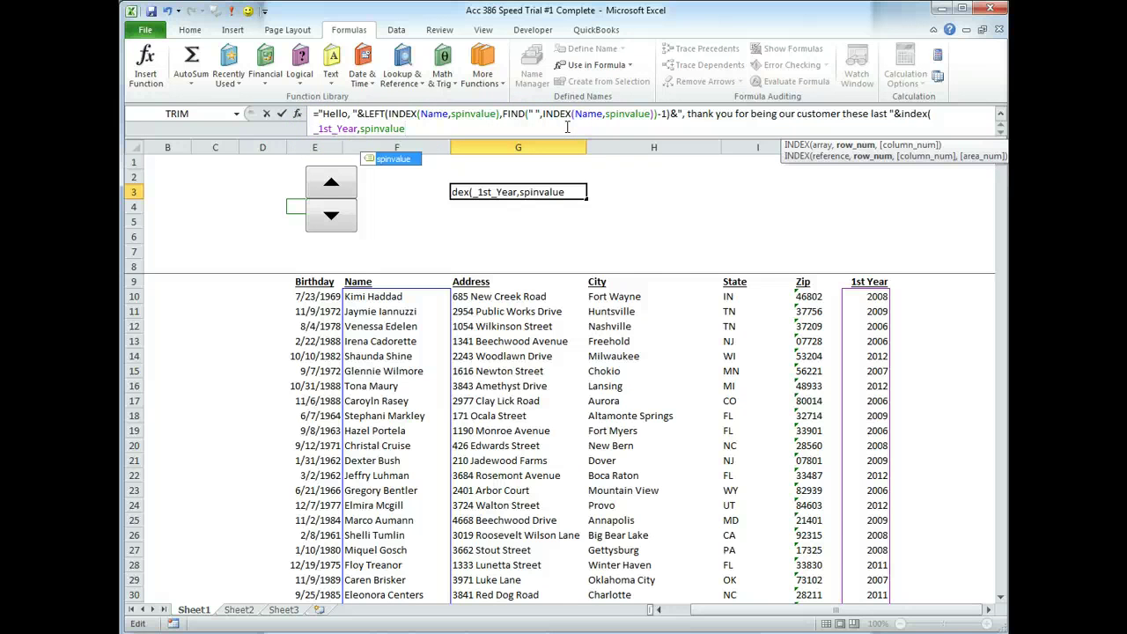
{"action": "type", "text": ")"}
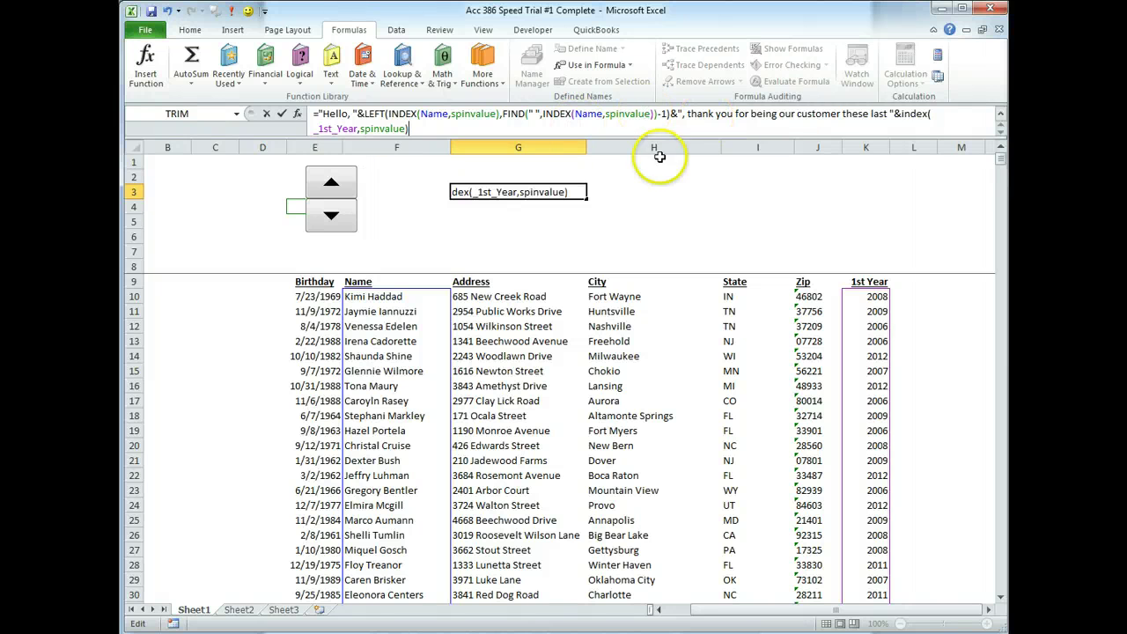
Insert year(today())- before the _1st_Year INDEX function in G3's formula to calculate the customer's number of years.
{"action": "left_click", "coordinate": [899, 114]}
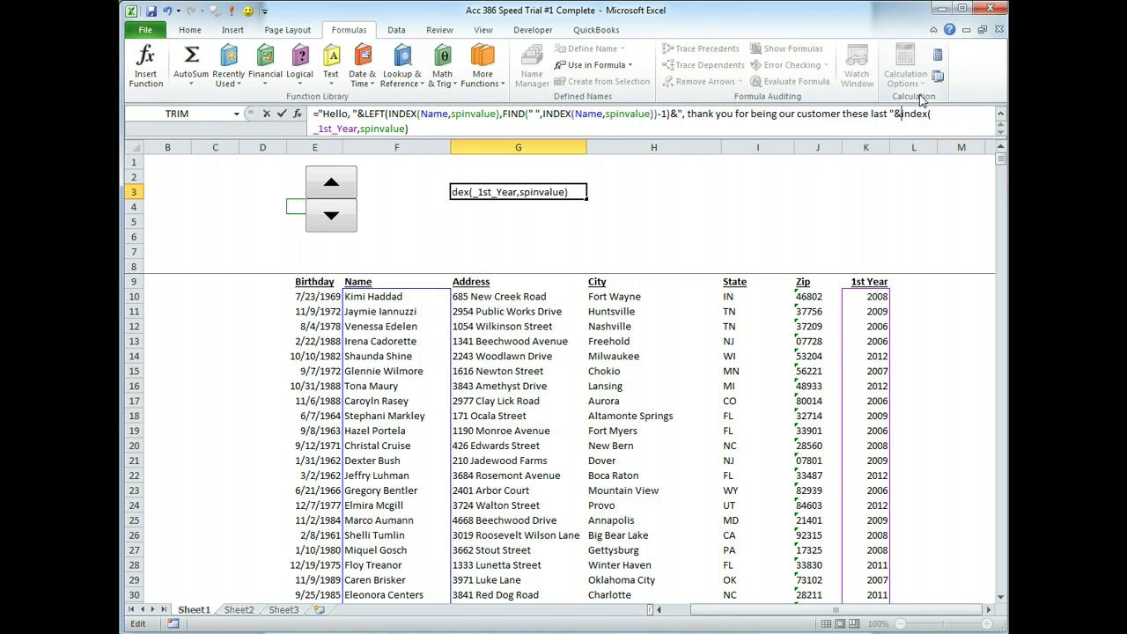
{"action": "type", "text": "year("}
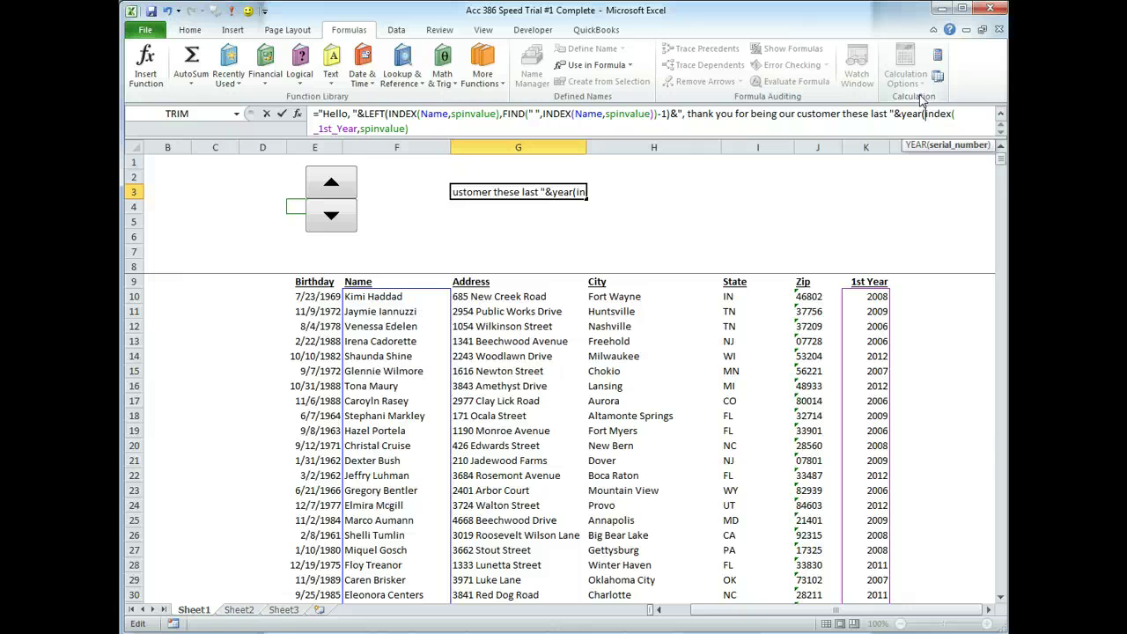
{"action": "type", "text": "today())"}
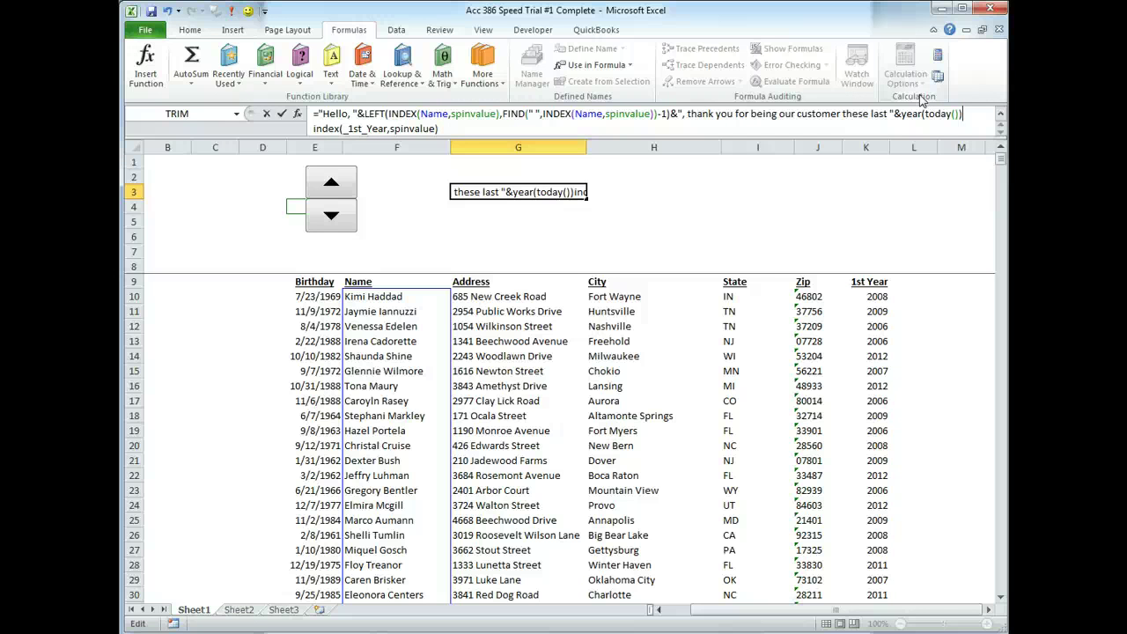
{"action": "type", "text": "-"}
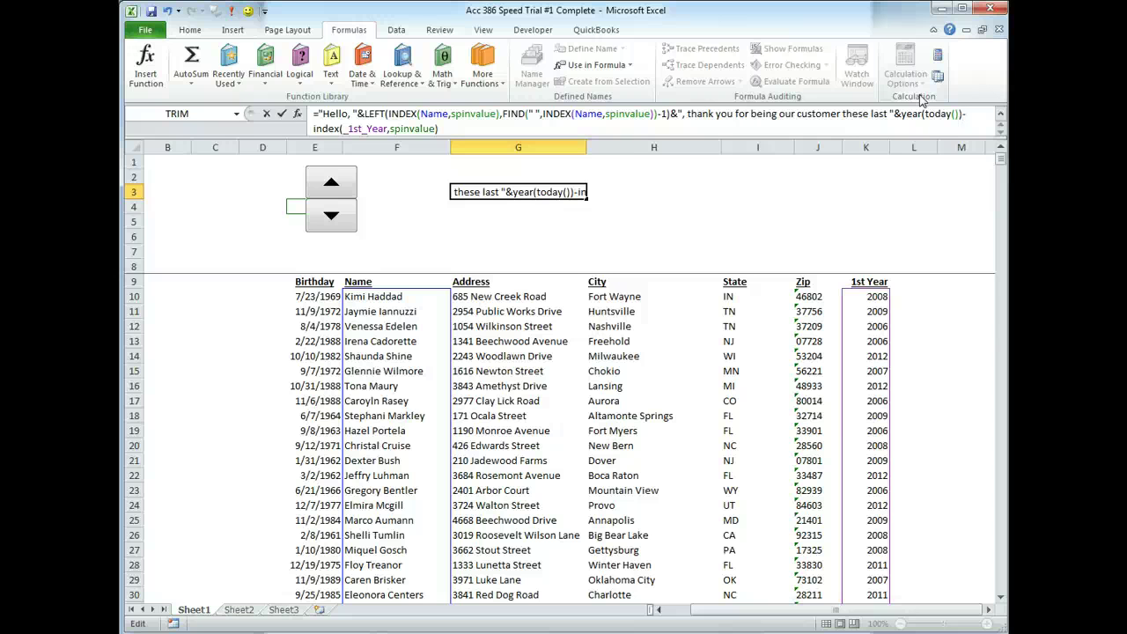
{"action": "type", "text": "year("}
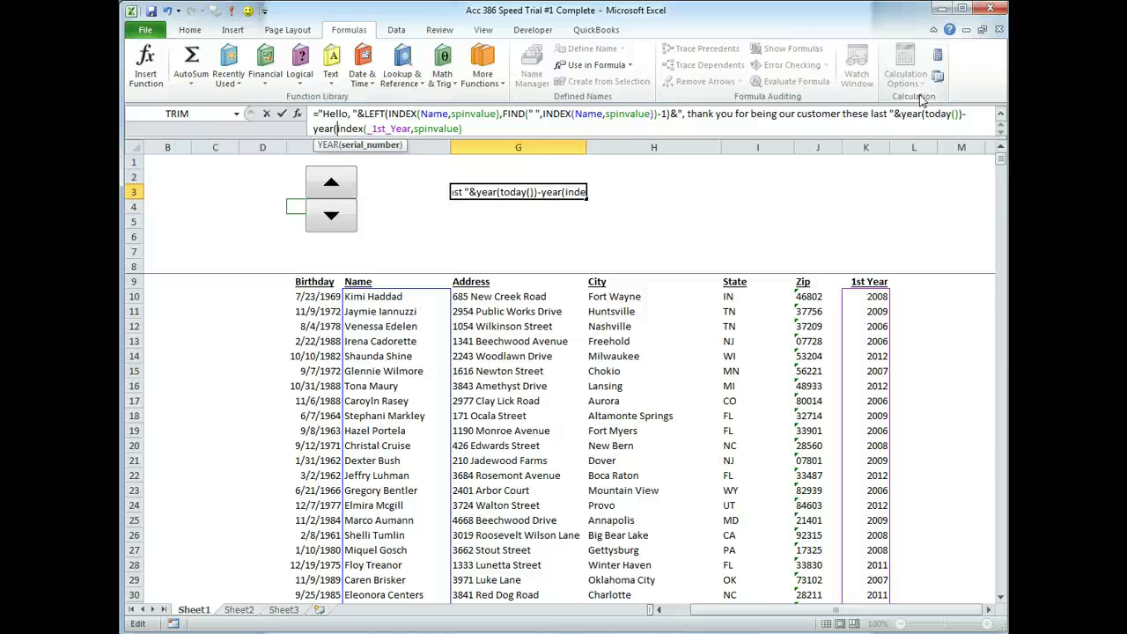
{"action": "key", "text": "BackSpace"}
{"action": "key", "text": "BackSpace"}
{"action": "key", "text": "BackSpace"}
{"action": "key", "text": "BackSpace"}
{"action": "key", "text": "BackSpace"}
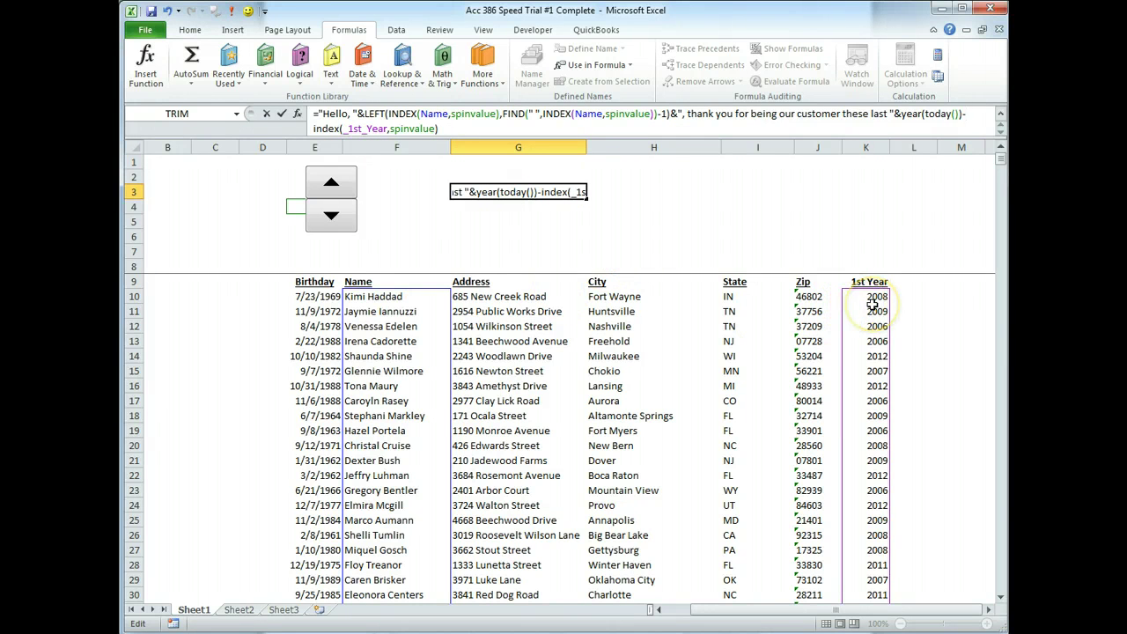
Commit the edited call script formula in cell G3.
{"action": "key", "text": "Return"}
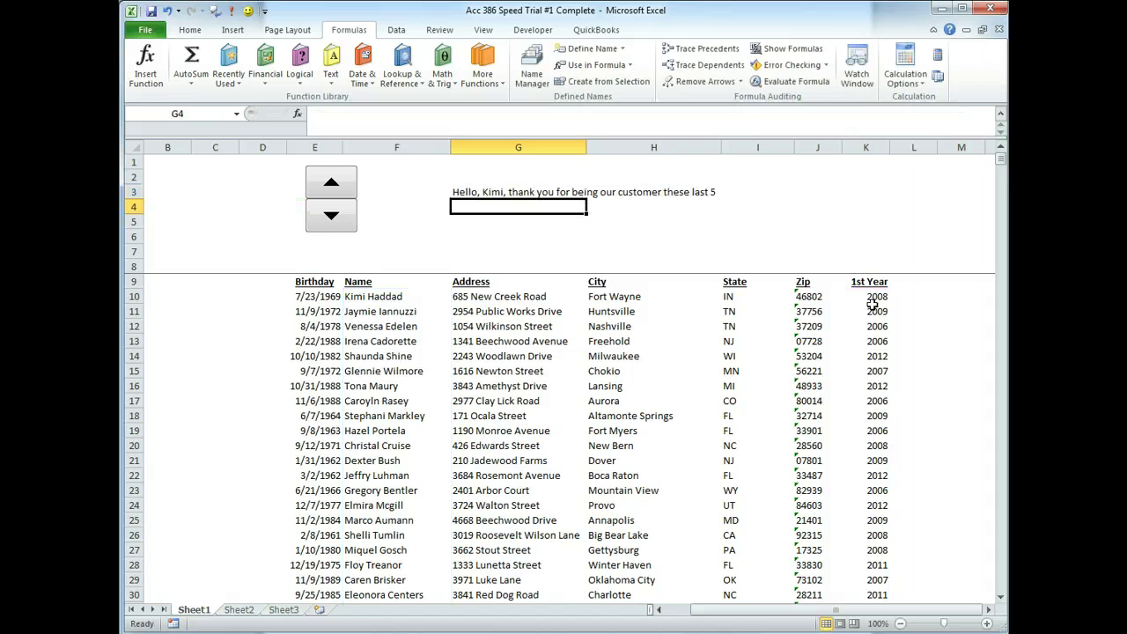
Append &" years. We would like to extend a special discount on your next order." to G3's formula, checking the Word instructions, and commit it.
{"action": "left_click", "coordinate": [459, 192]}
{"action": "left_click", "coordinate": [436, 114]}
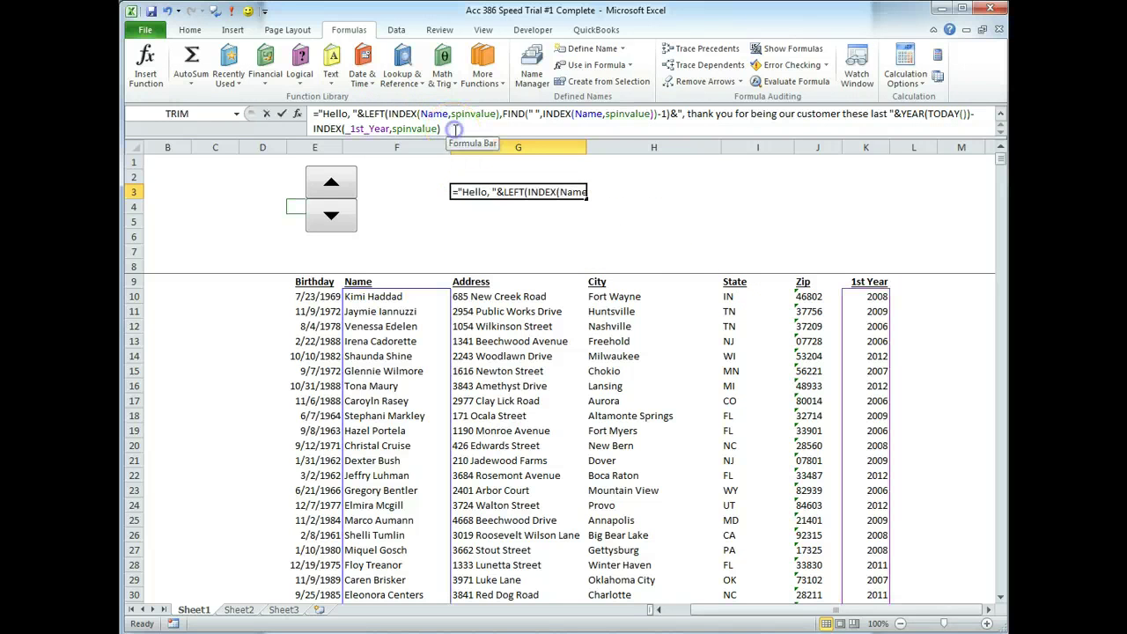
{"action": "type", "text": "&"}
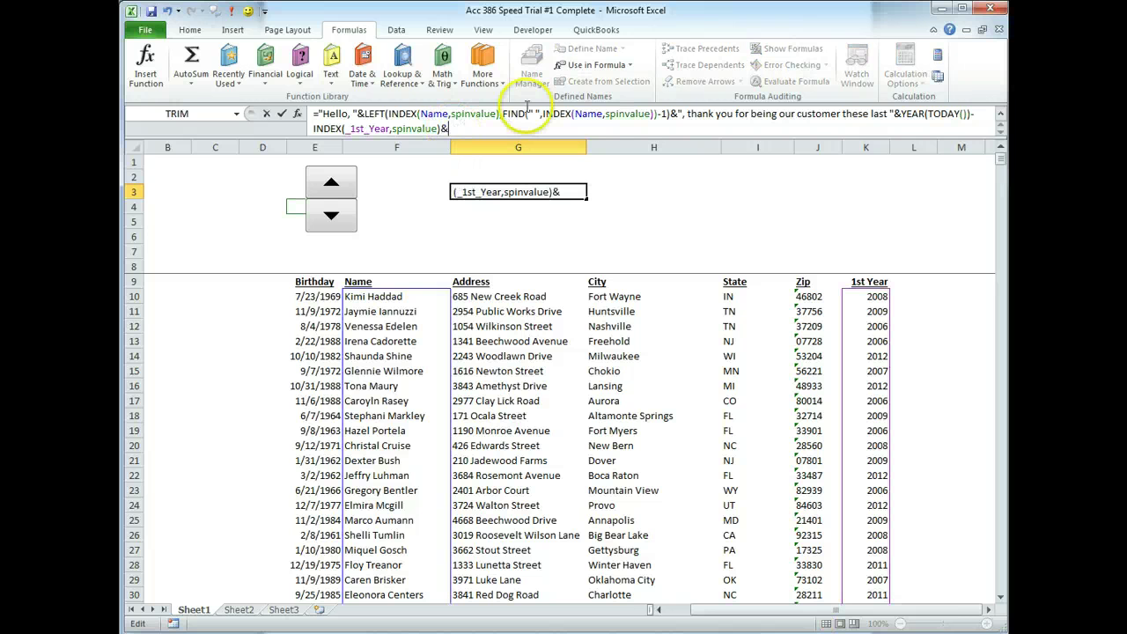
{"action": "type", "text": "\" years."}
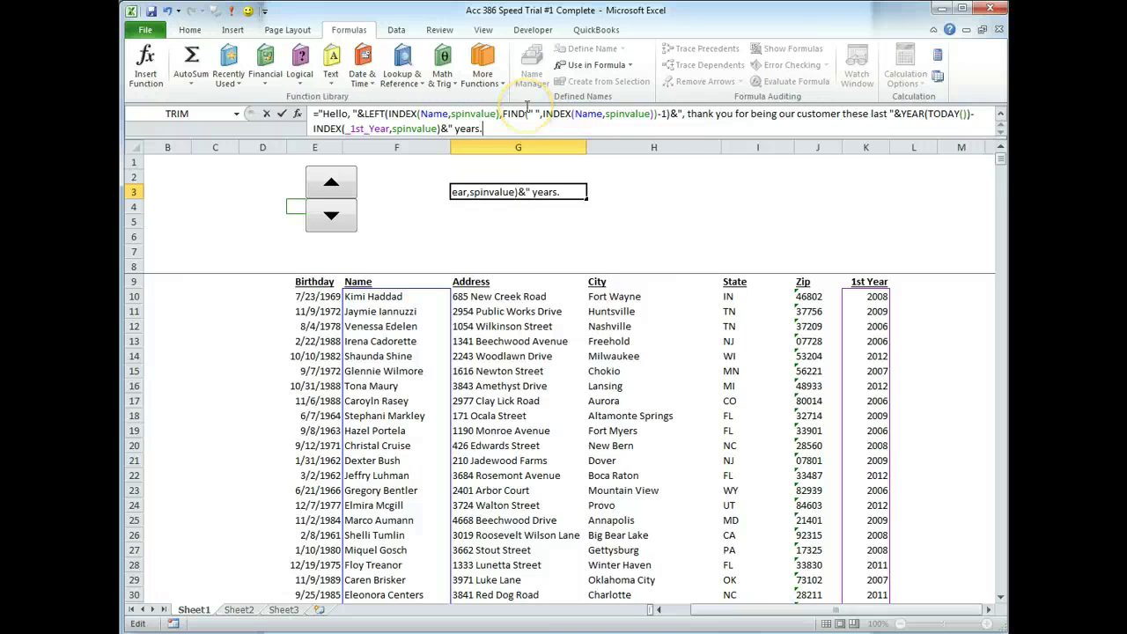
{"action": "key", "text": "alt+Tab"}
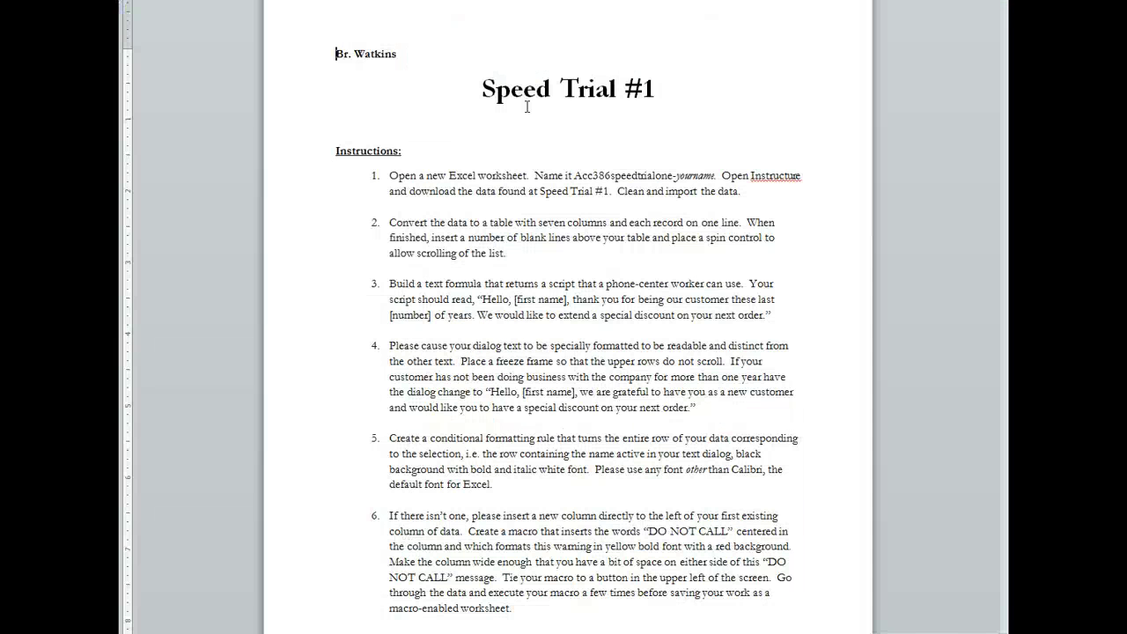
{"action": "key", "text": "alt+Tab"}
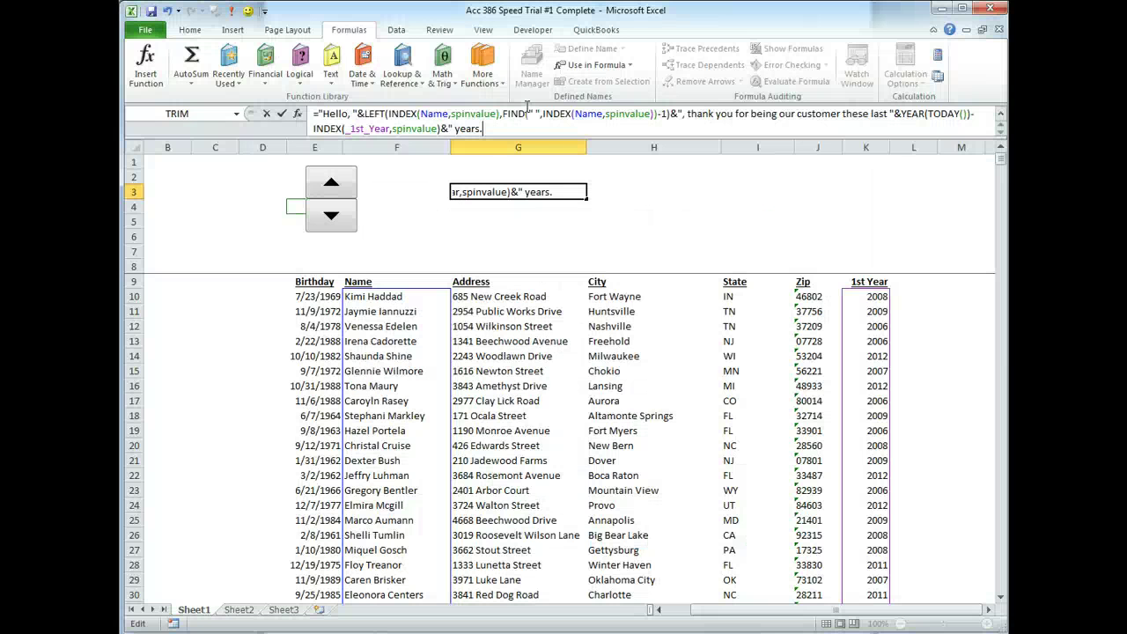
{"action": "type", "text": "s.  We would li"}
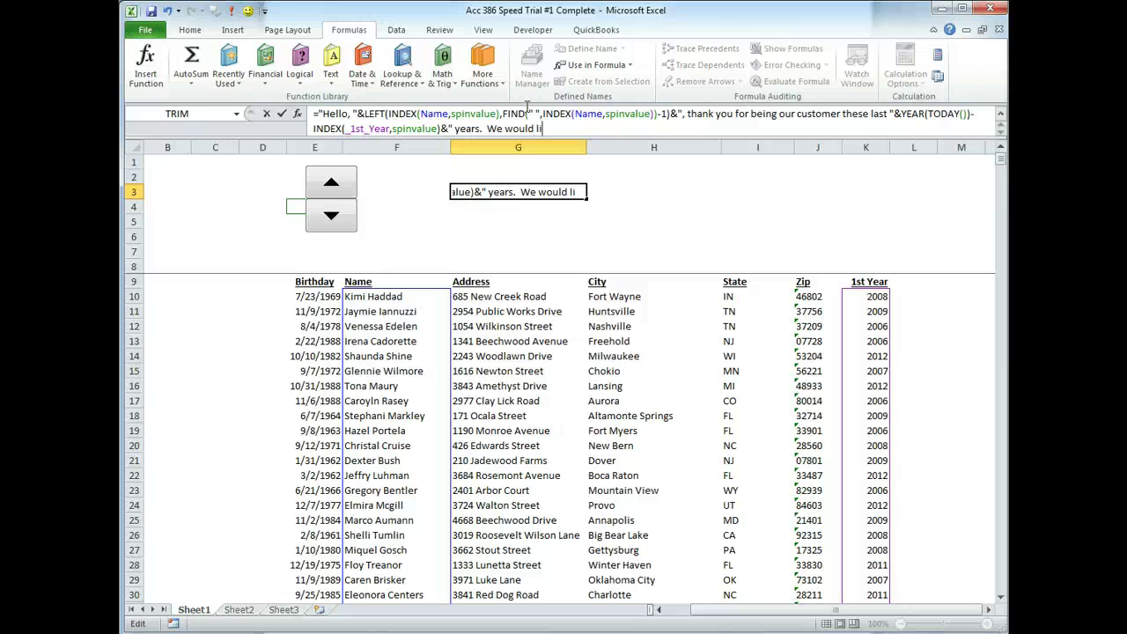
{"action": "type", "text": "ke to extend a s"}
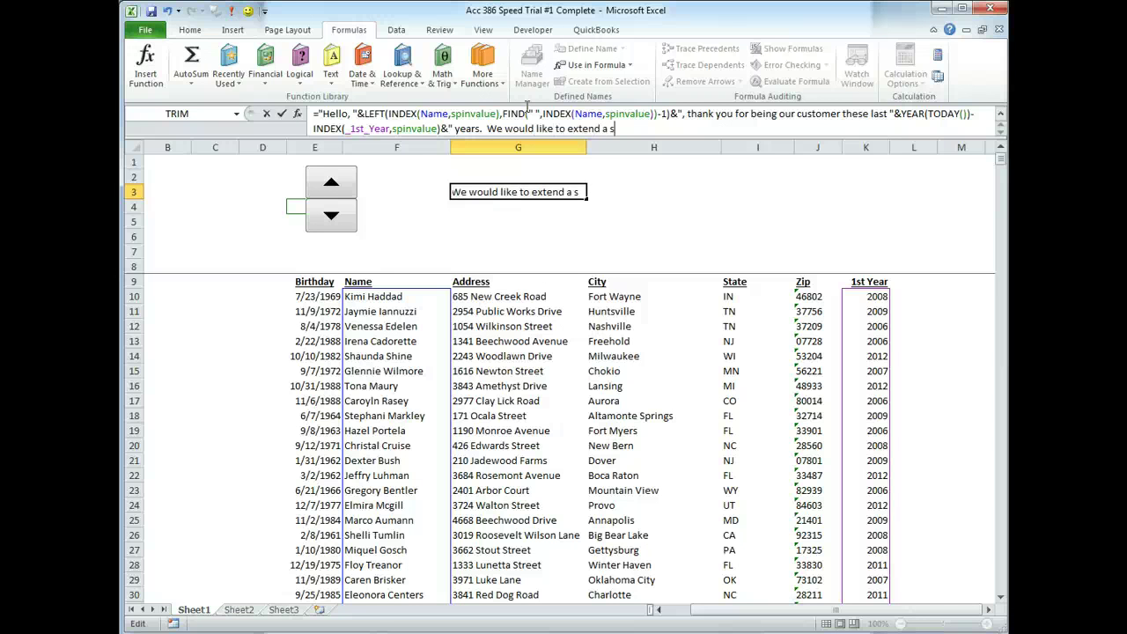
{"action": "type", "text": "pecial discount on your next order."}
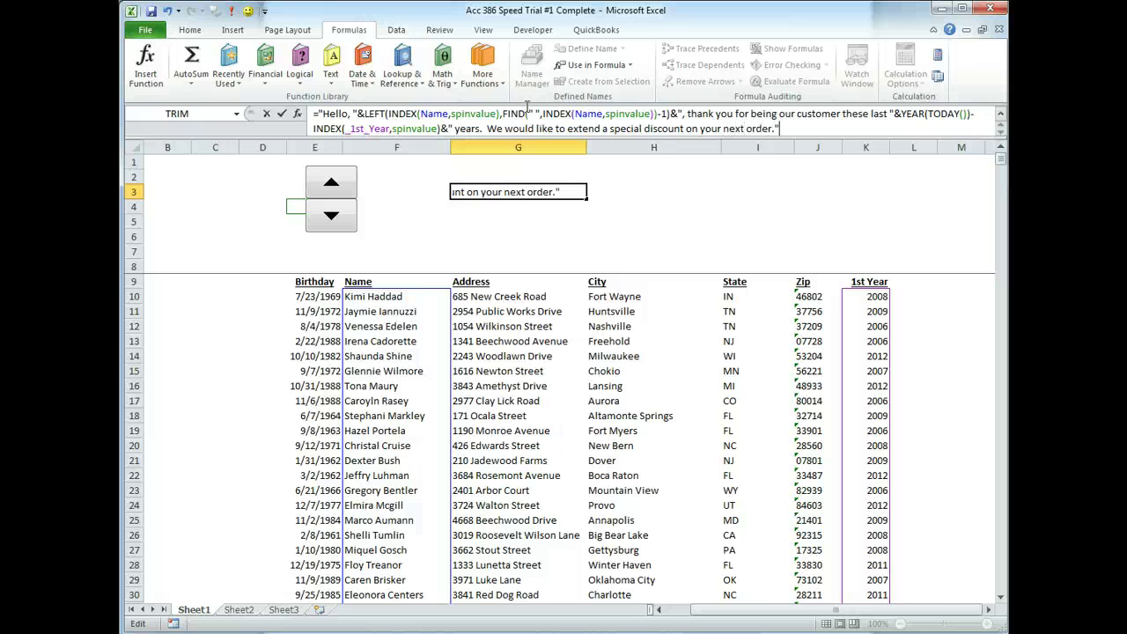
{"action": "key", "text": "Return"}
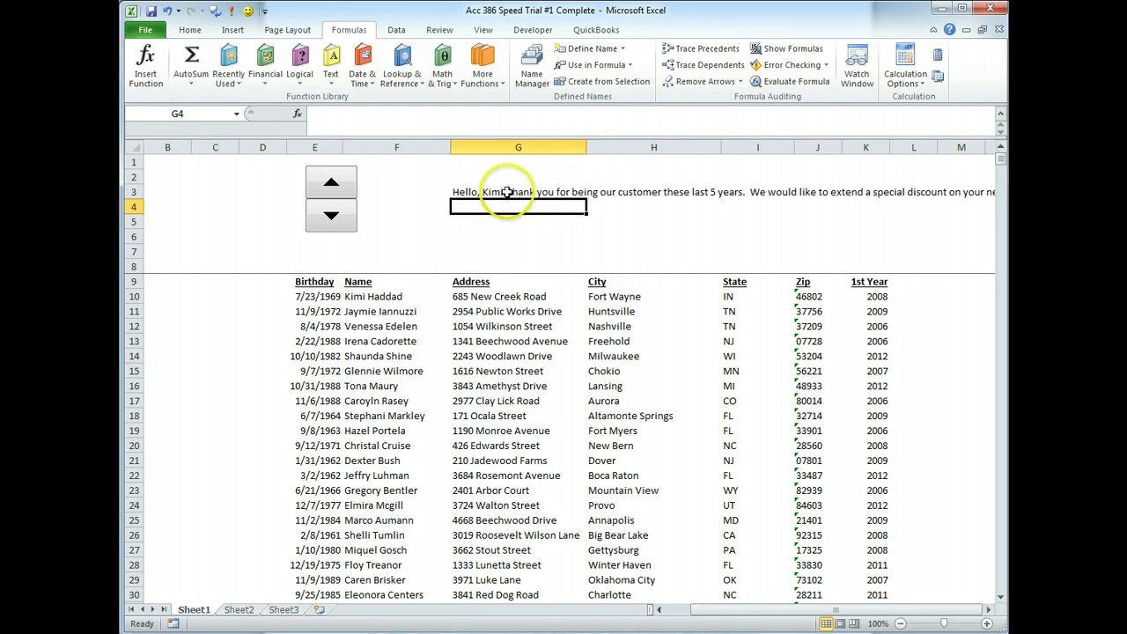
Format the call script range G3:O3 with the Garamond font at size 20.
{"action": "left_click_drag", "start_coordinate": [478, 191], "coordinate": [867, 192]}
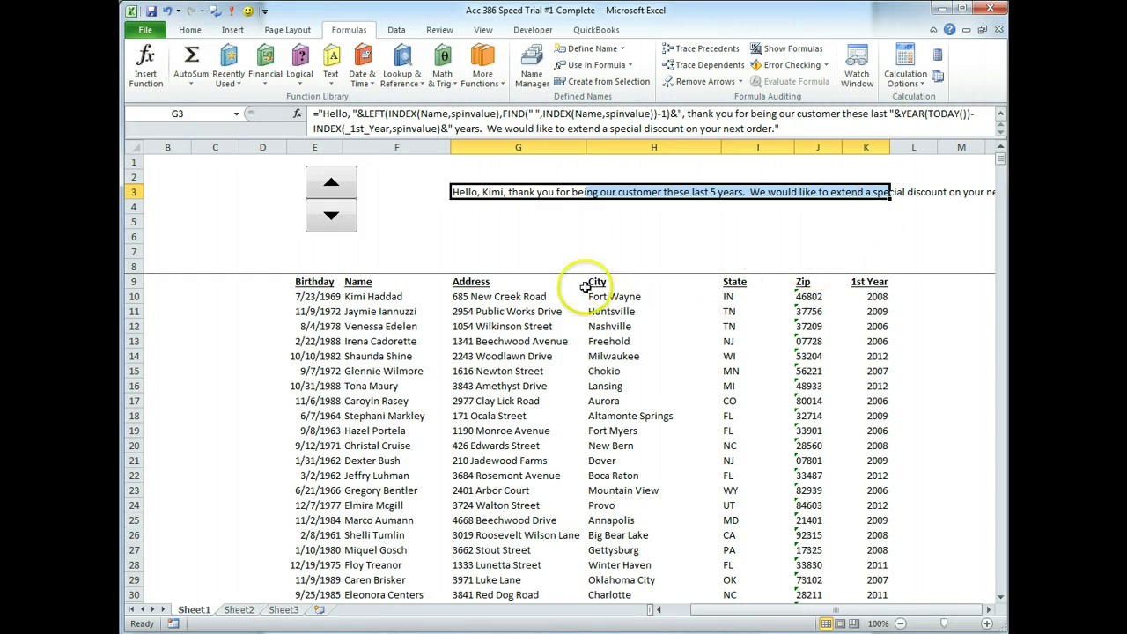
{"action": "left_click", "coordinate": [526, 218]}
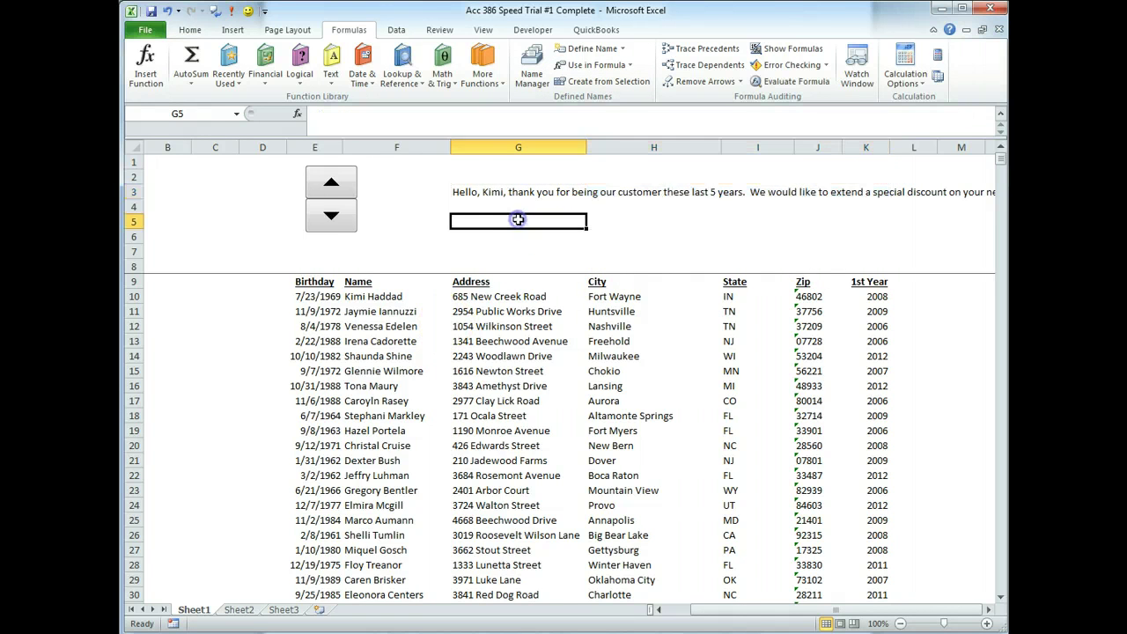
{"action": "left_click", "coordinate": [473, 192]}
{"action": "left_click_drag", "start_coordinate": [473, 192], "coordinate": [742, 197]}
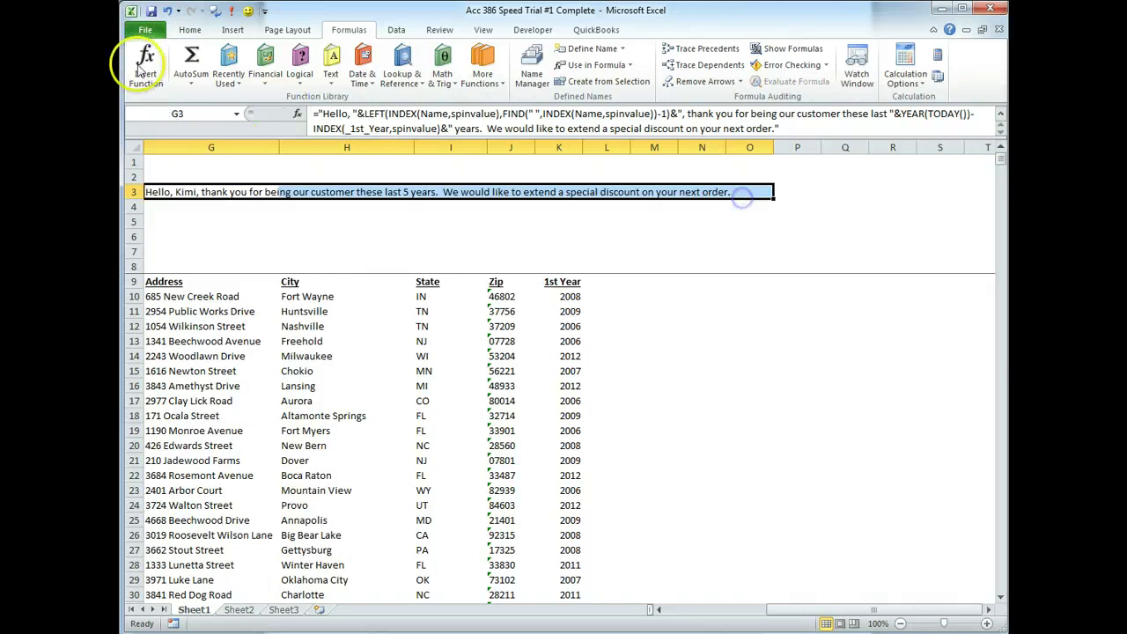
{"action": "left_click", "coordinate": [189, 30]}
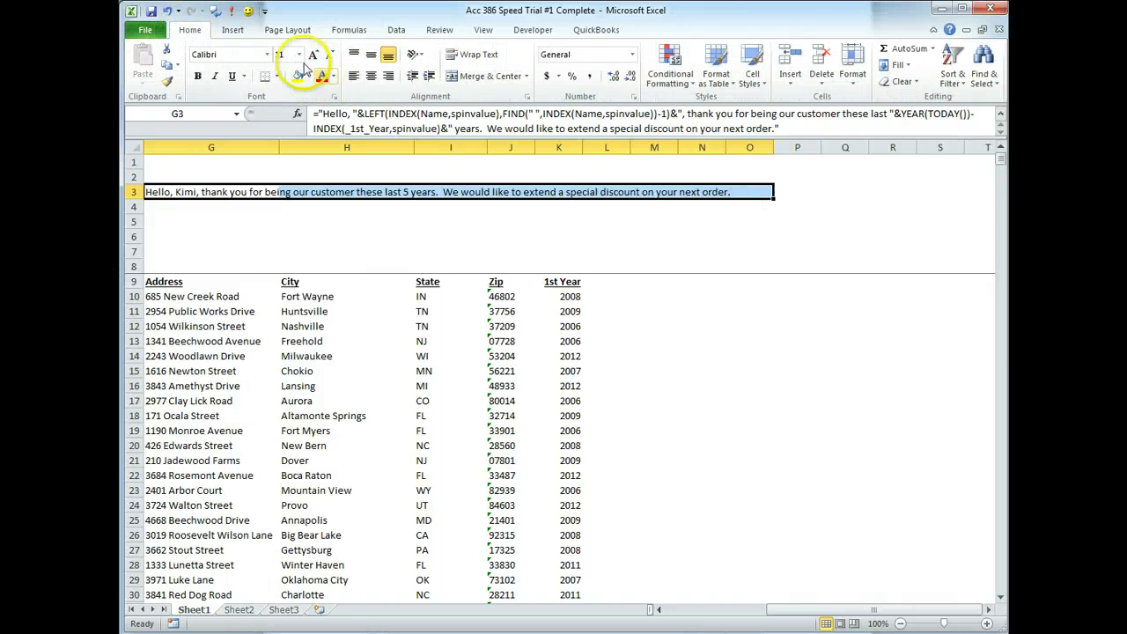
{"action": "left_click", "coordinate": [267, 55]}
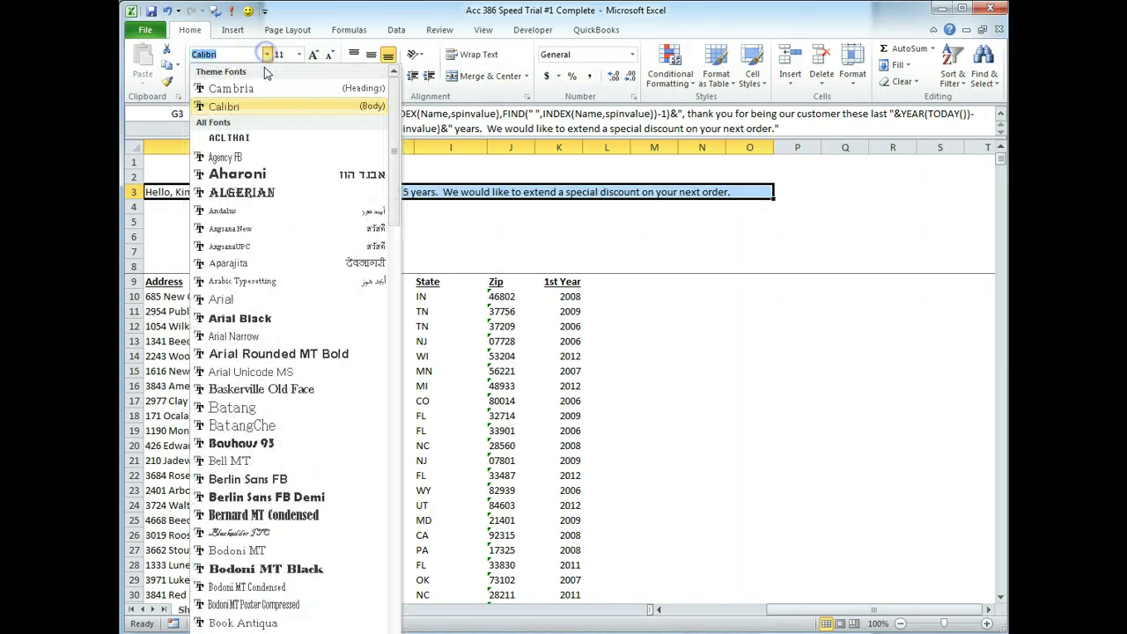
{"action": "left_click_drag", "start_coordinate": [391, 108], "coordinate": [381, 359]}
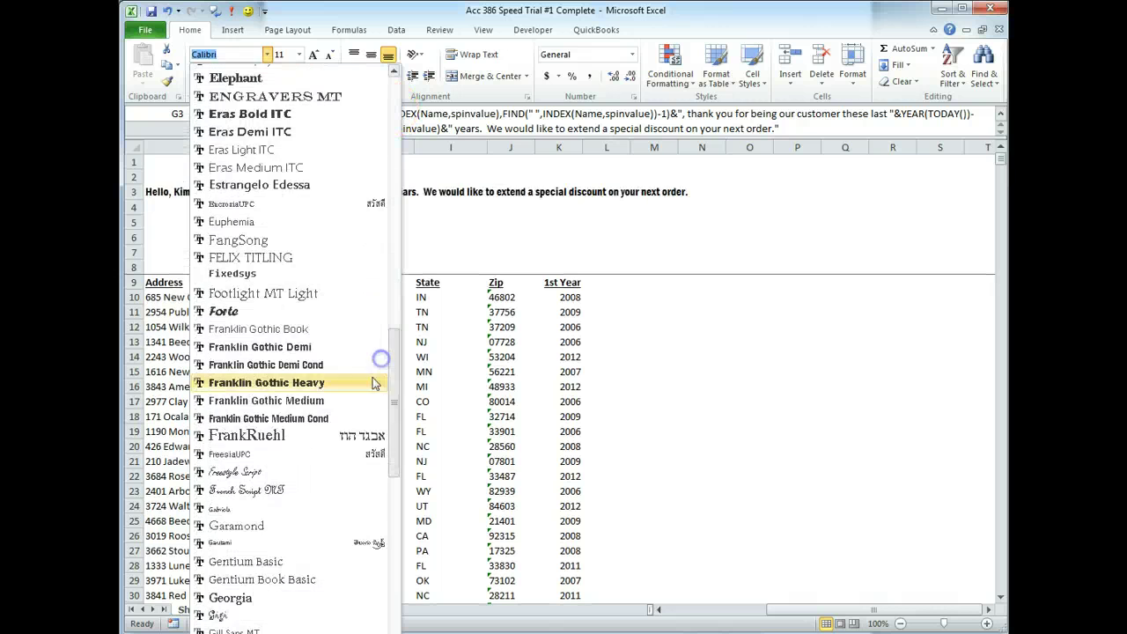
{"action": "left_click", "coordinate": [280, 527]}
{"action": "left_click", "coordinate": [298, 52]}
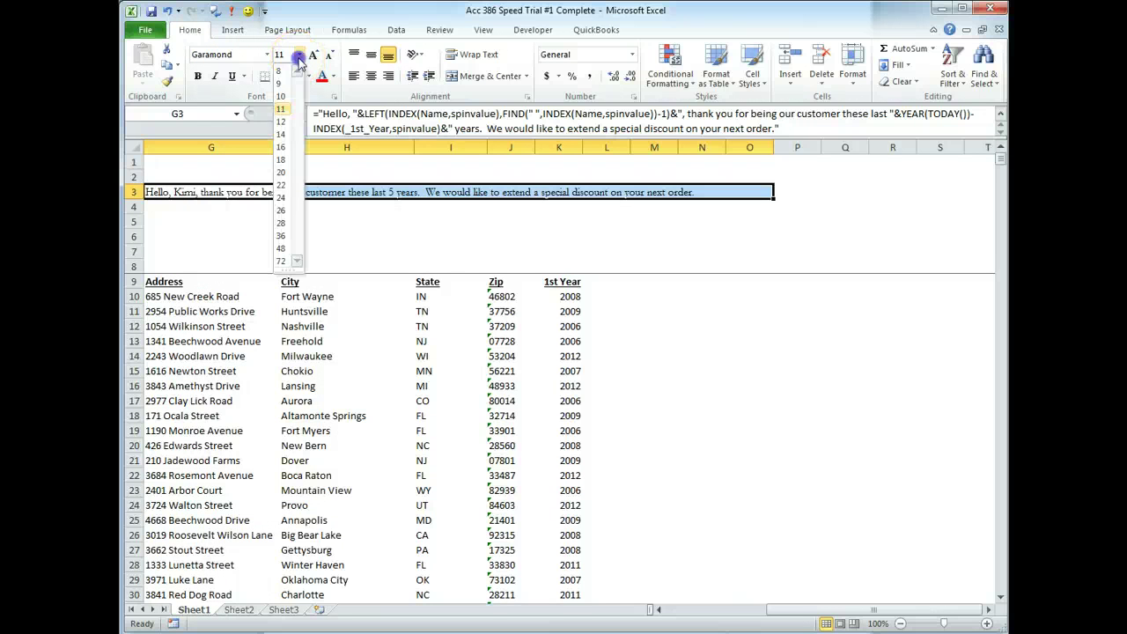
{"action": "left_click", "coordinate": [282, 173]}
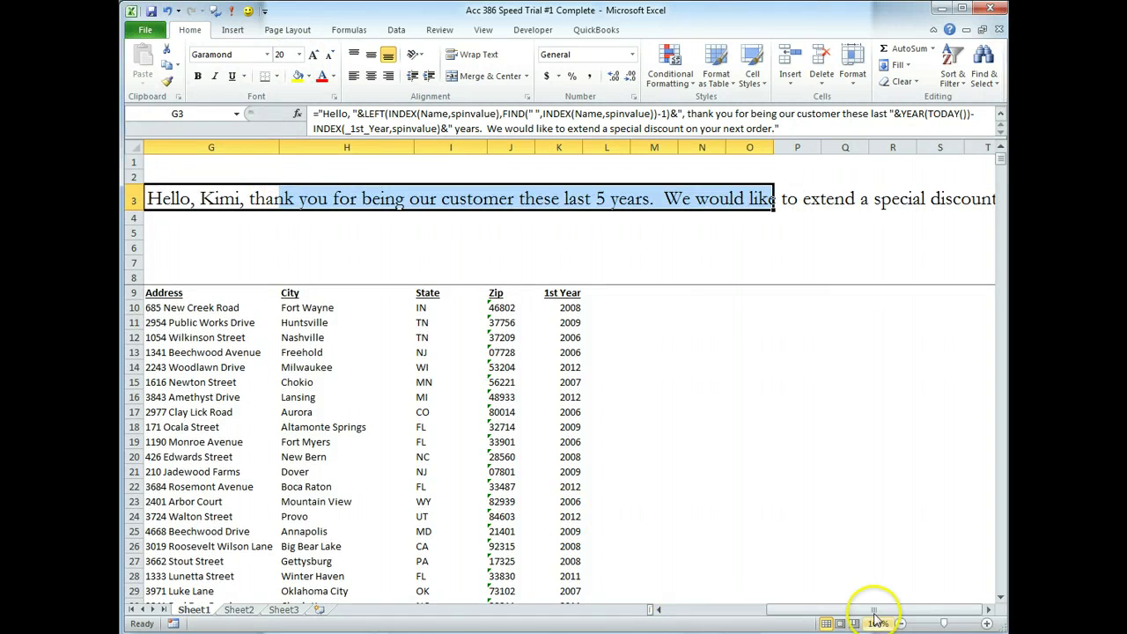
{"action": "left_click_drag", "start_coordinate": [855, 616], "coordinate": [815, 621]}
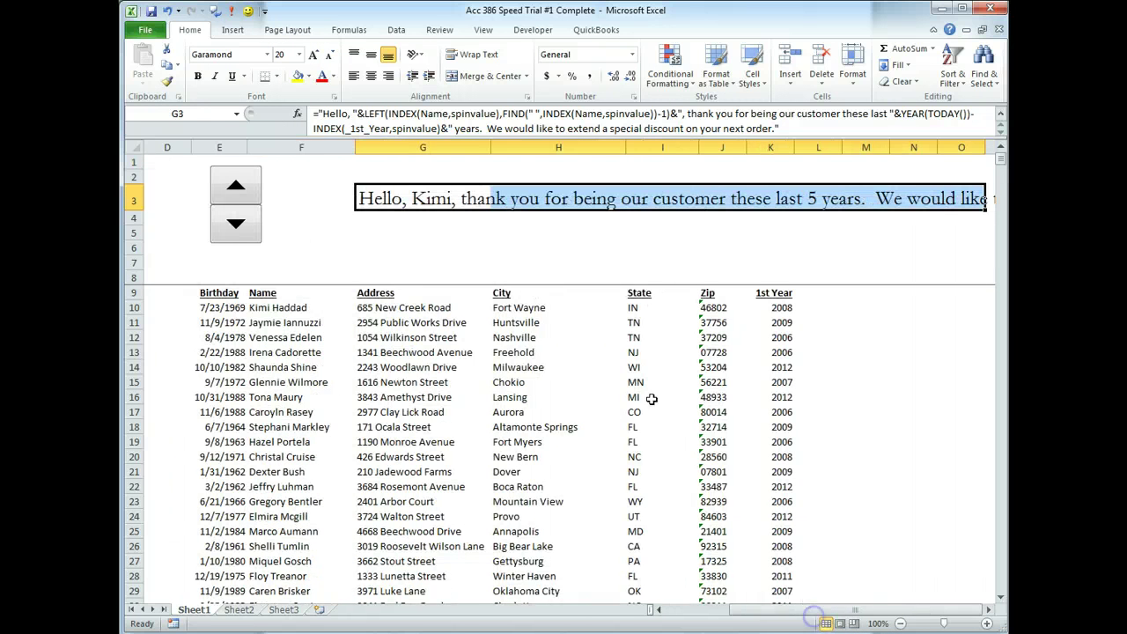
{"action": "left_click", "coordinate": [377, 227]}
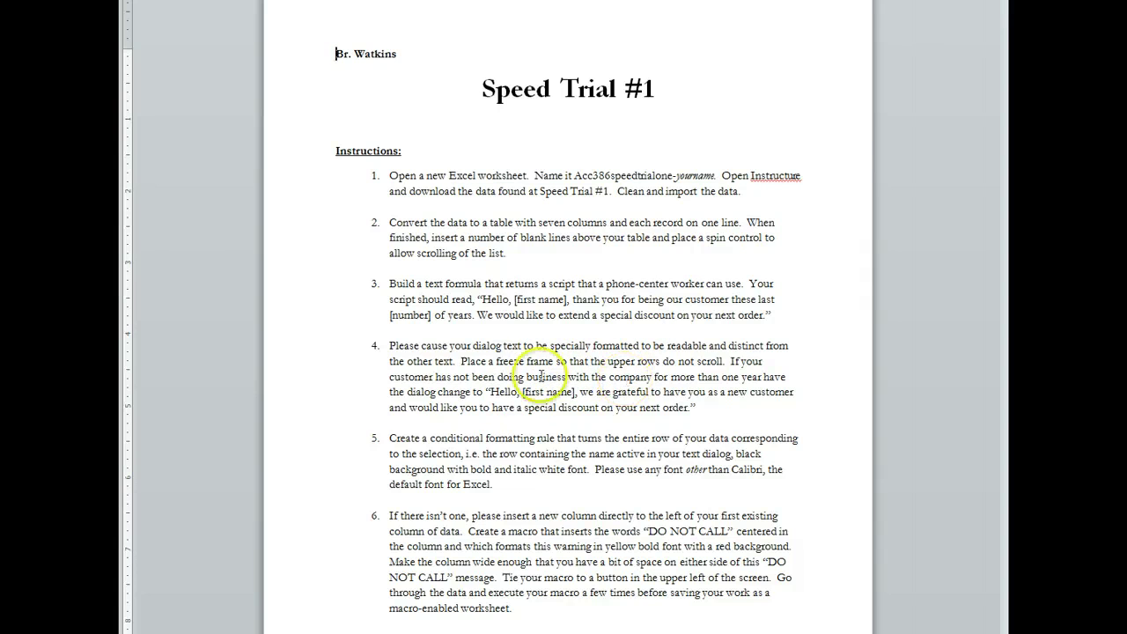
Check the one-year condition in the Word instructions, and insert IF(year(today()) before the ", thank you for being our customer" text in G3's formula.
{"action": "left_click_drag", "start_coordinate": [671, 377], "coordinate": [721, 376]}
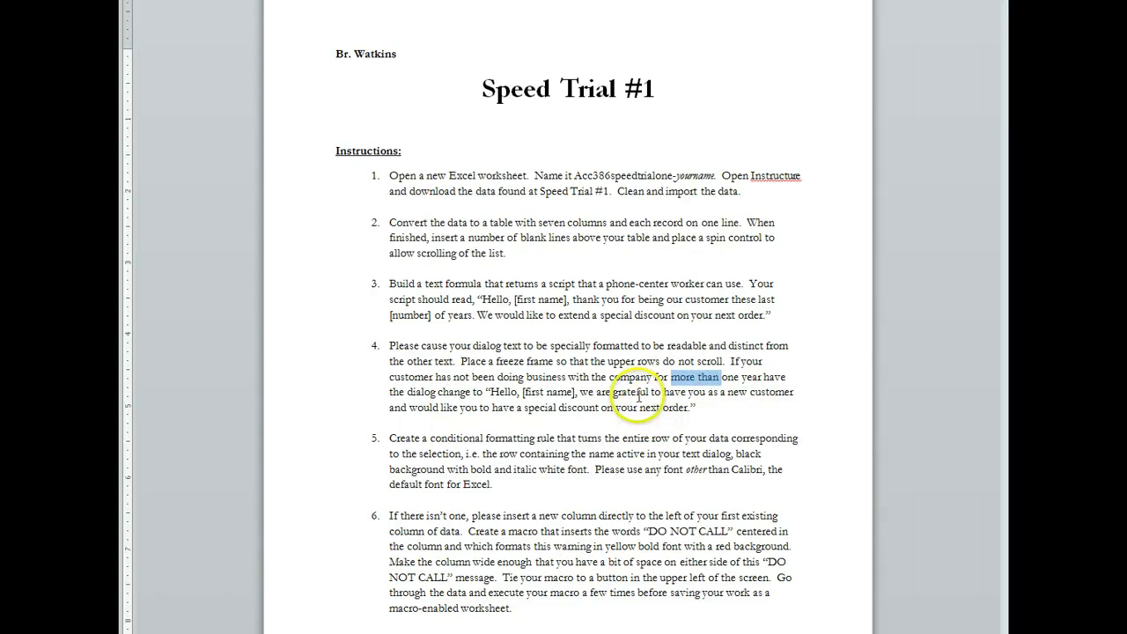
{"action": "key", "text": "alt+Tab"}
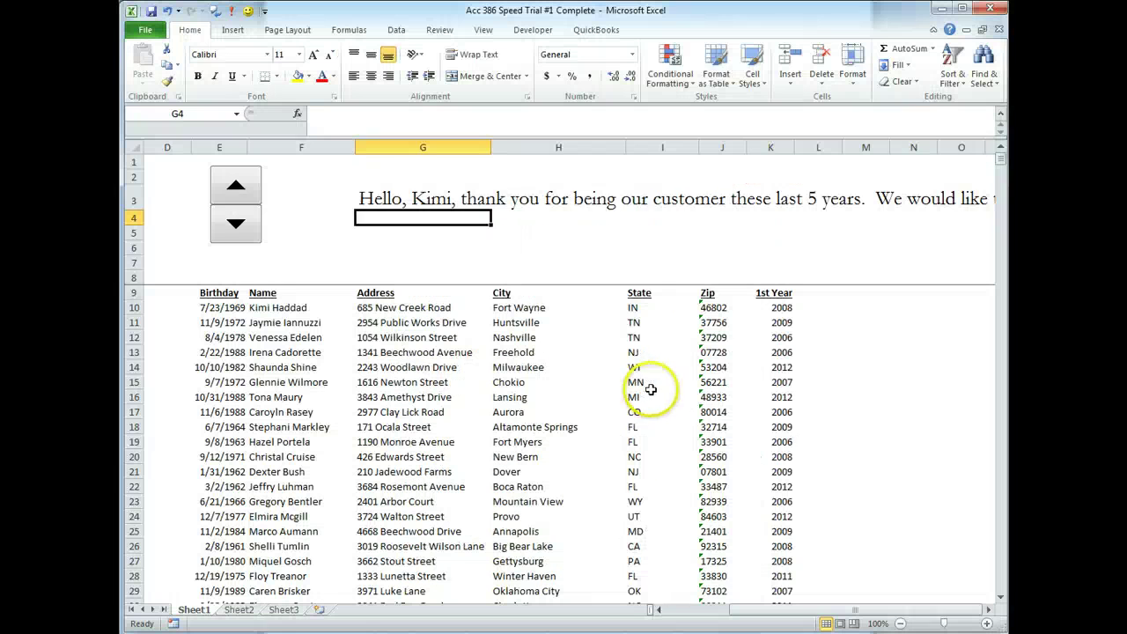
{"action": "left_click", "coordinate": [384, 194]}
{"action": "left_click", "coordinate": [317, 113]}
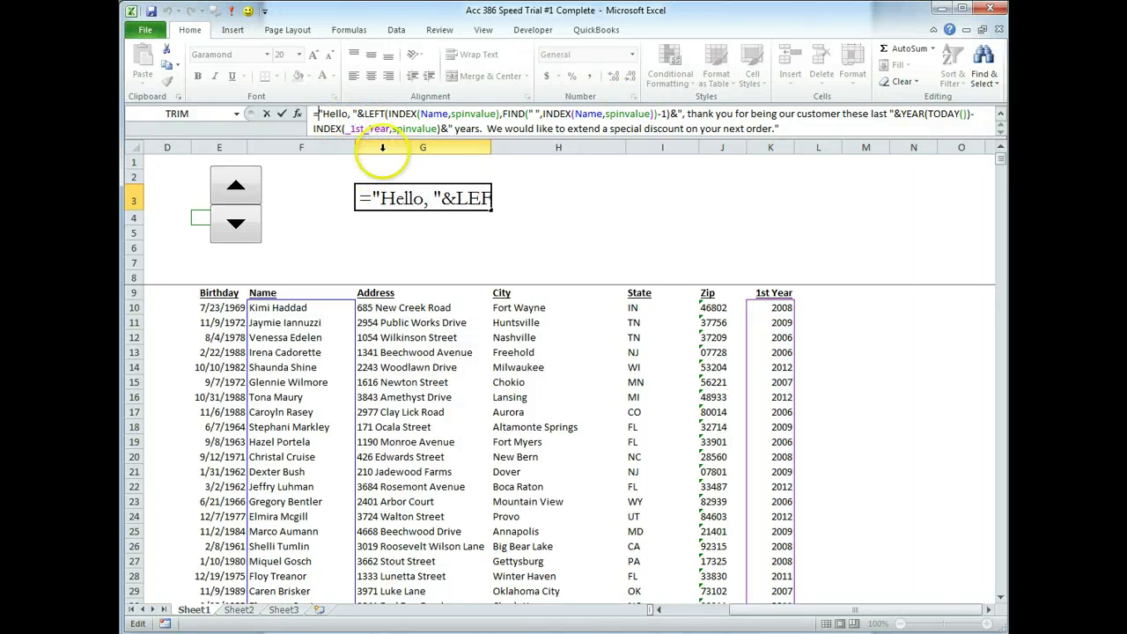
{"action": "left_click", "coordinate": [683, 114]}
{"action": "type", "text": ",spinvalue))-1)&"}
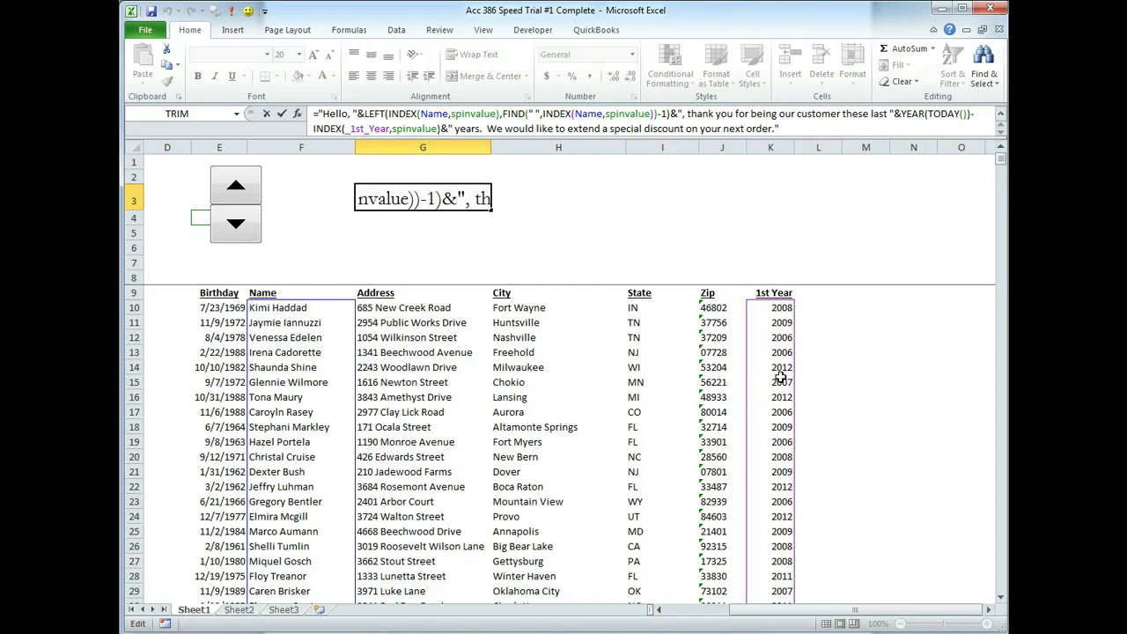
{"action": "type", "text": "IF("}
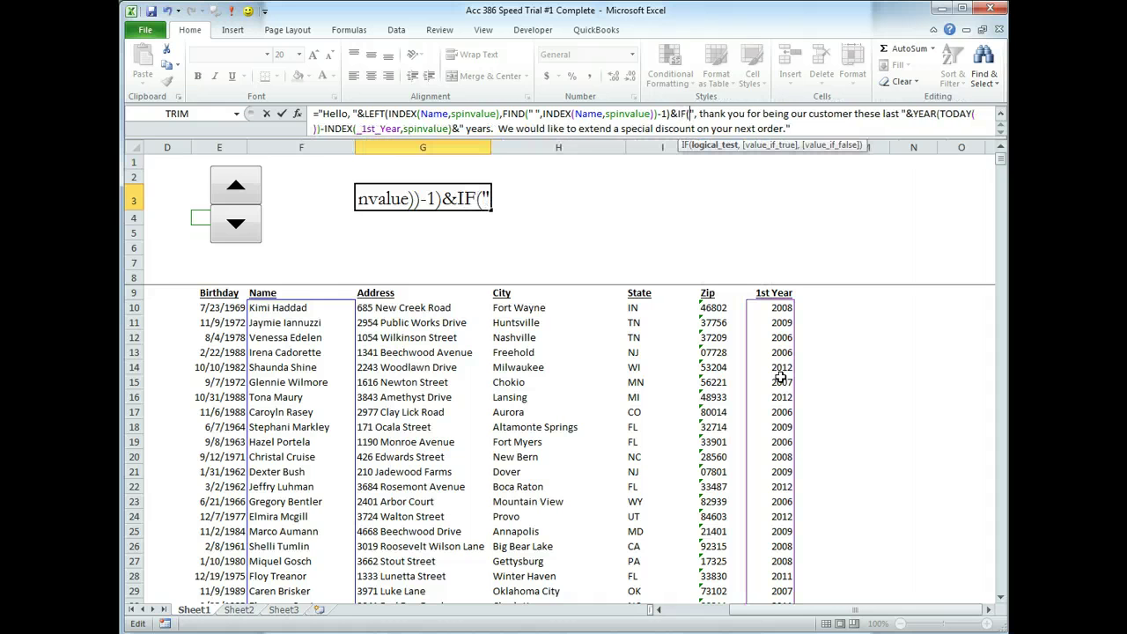
{"action": "type", "text": "year"}
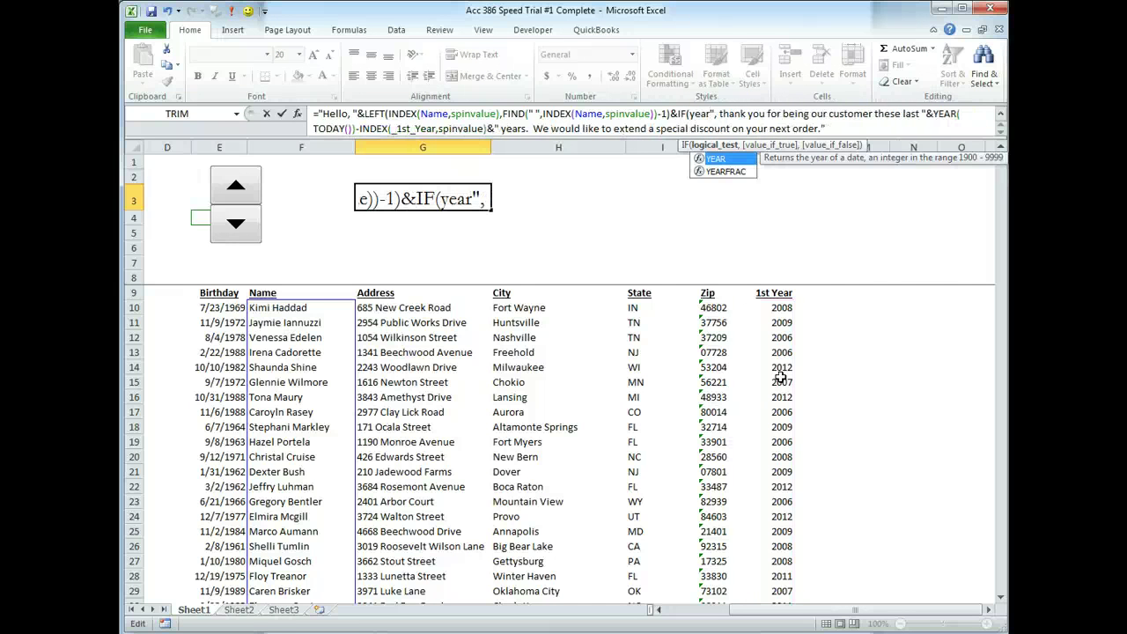
{"action": "type", "text": "(today())"}
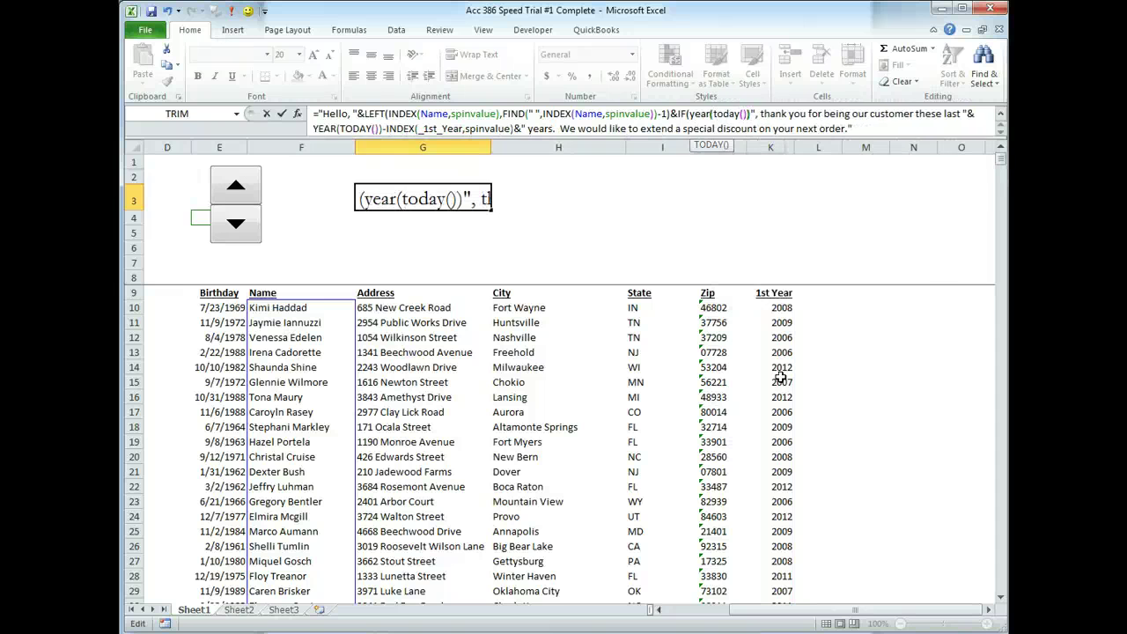
Complete the IF test with -index(_1st_Year,spinvalue)>1, using the defined name _1st_Year from the list of names, and enlarge the formula bar.
{"action": "type", "text": "-index("}
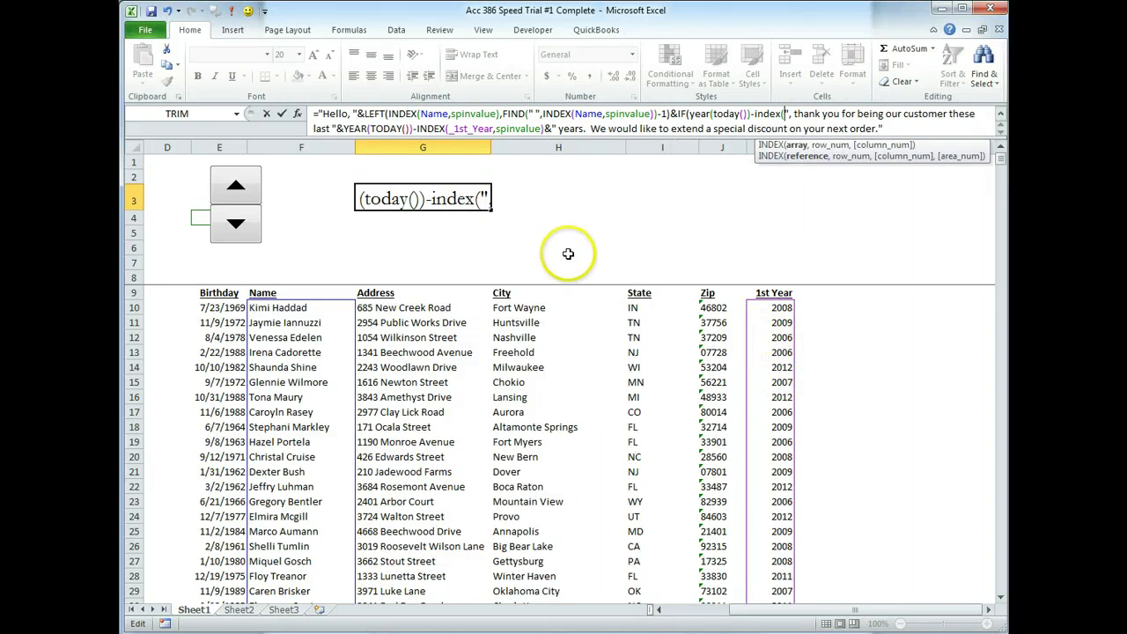
{"action": "key", "text": "F3"}
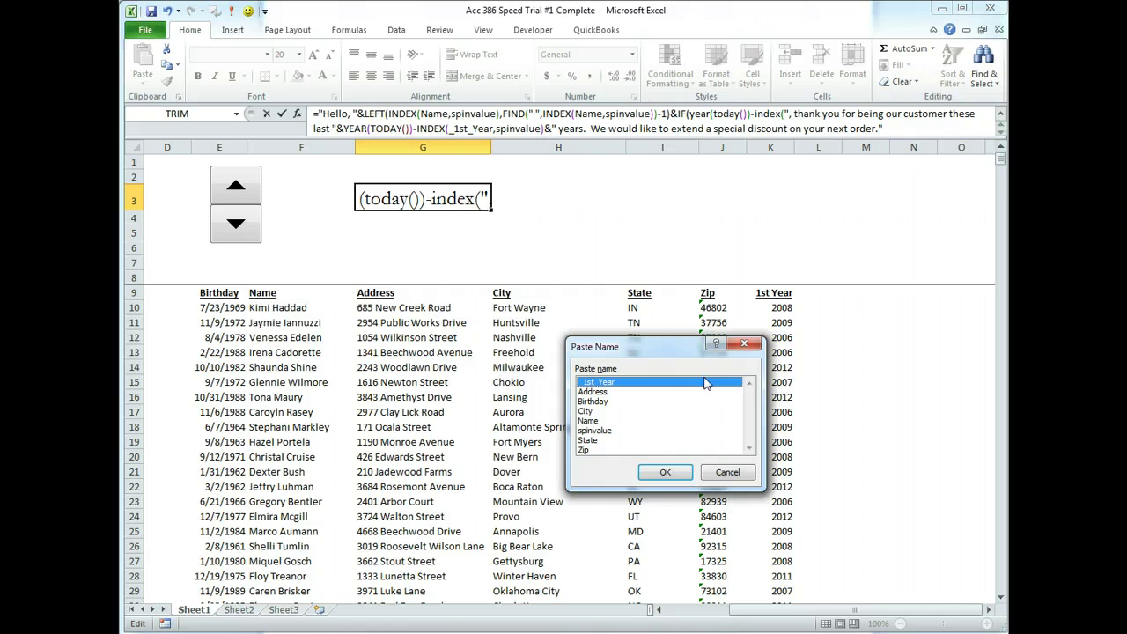
{"action": "left_click", "coordinate": [662, 472]}
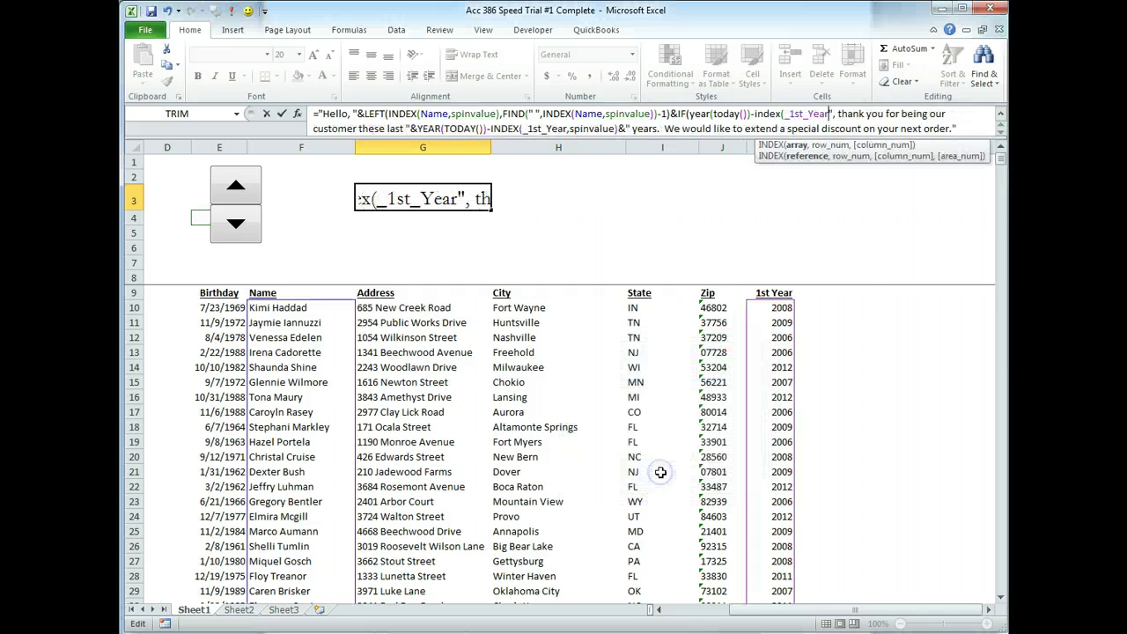
{"action": "type", "text": ",spinvalue"}
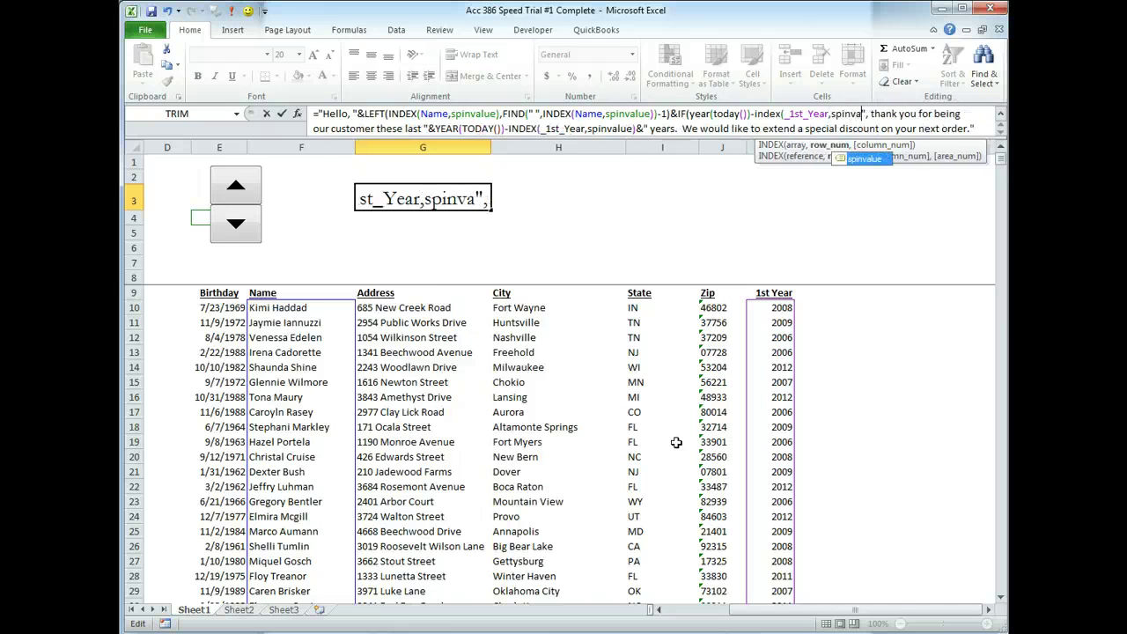
{"action": "type", "text": ")"}
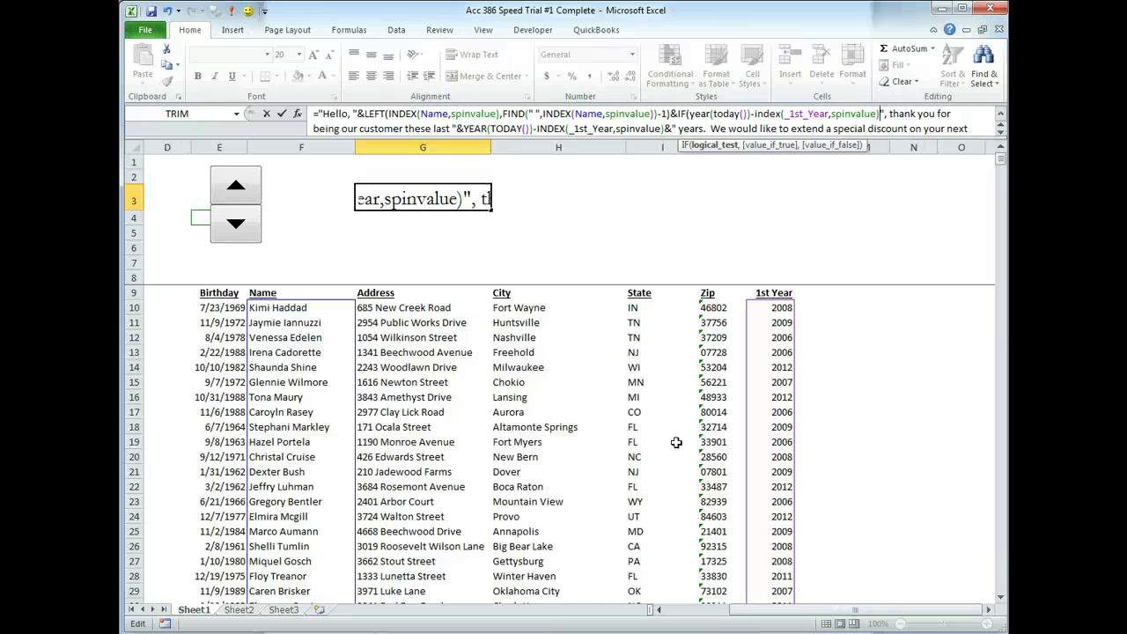
{"action": "type", "text": ">"}
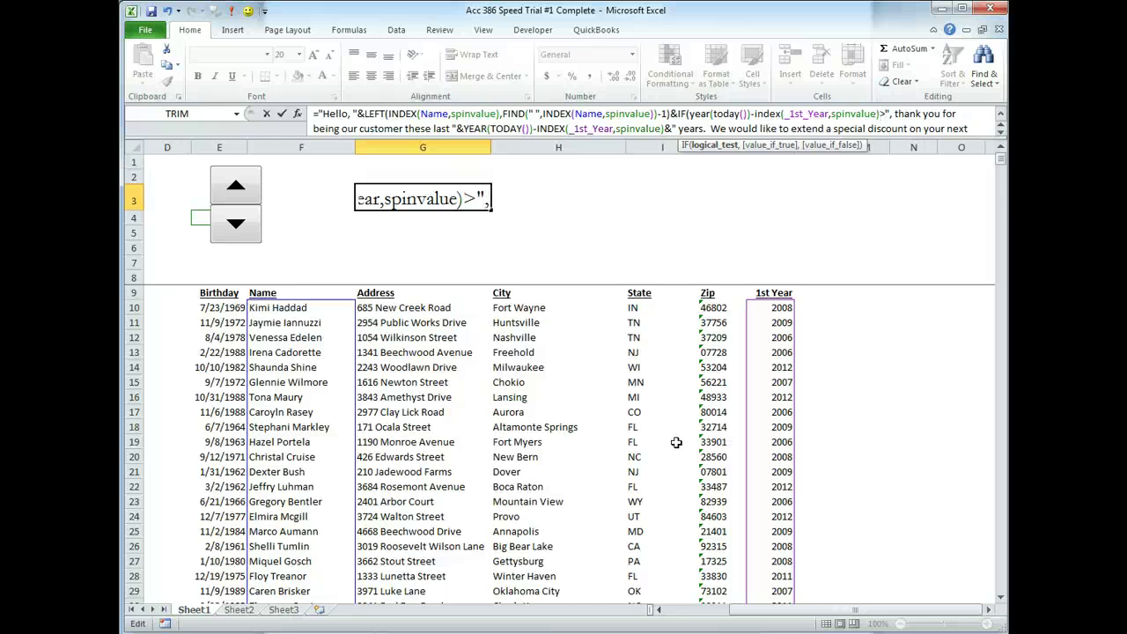
{"action": "type", "text": "1"}
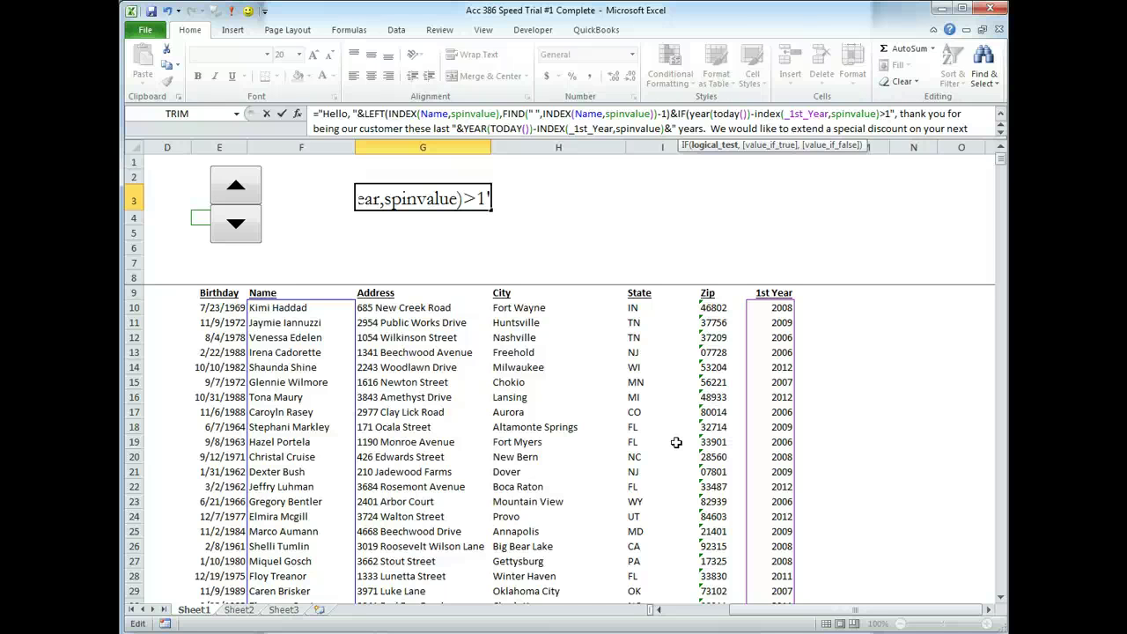
{"action": "type", "text": ","}
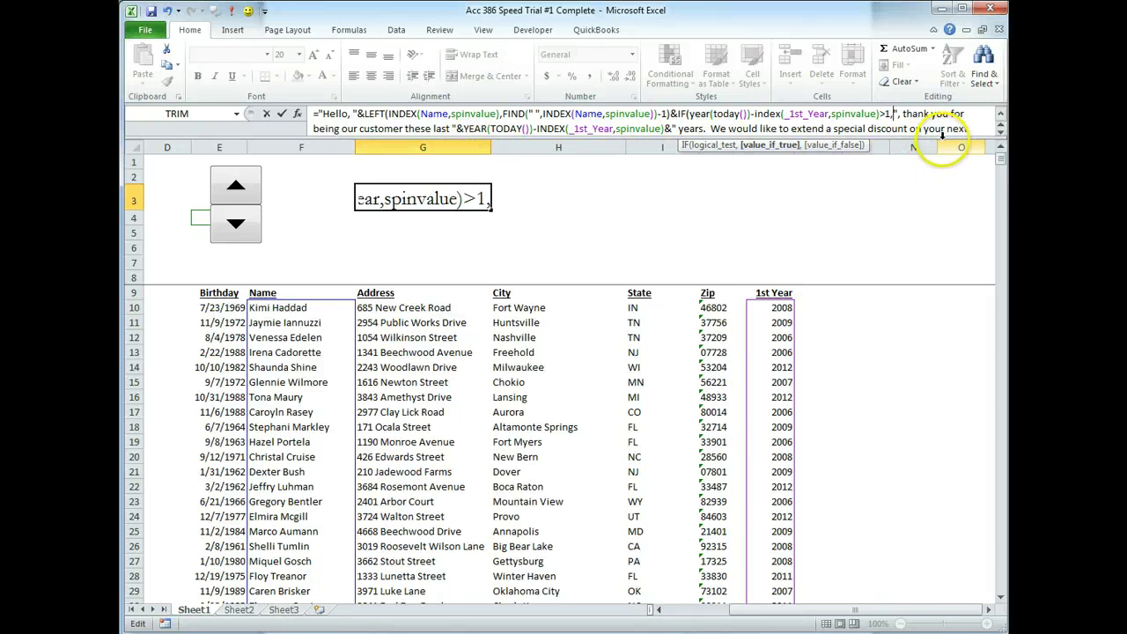
{"action": "left_click_drag", "start_coordinate": [937, 138], "coordinate": [938, 167]}
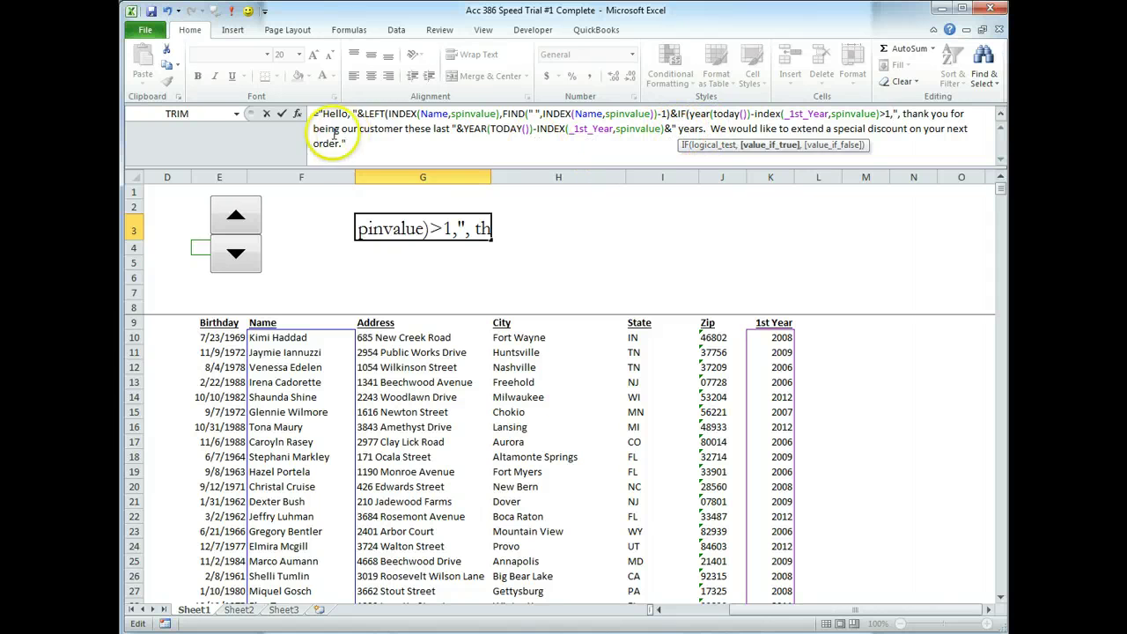
Start the IF's value_if_false in G3 with ", we are grateful to have you as a customer and would like", following the Word instructions.
{"action": "left_click", "coordinate": [363, 143]}
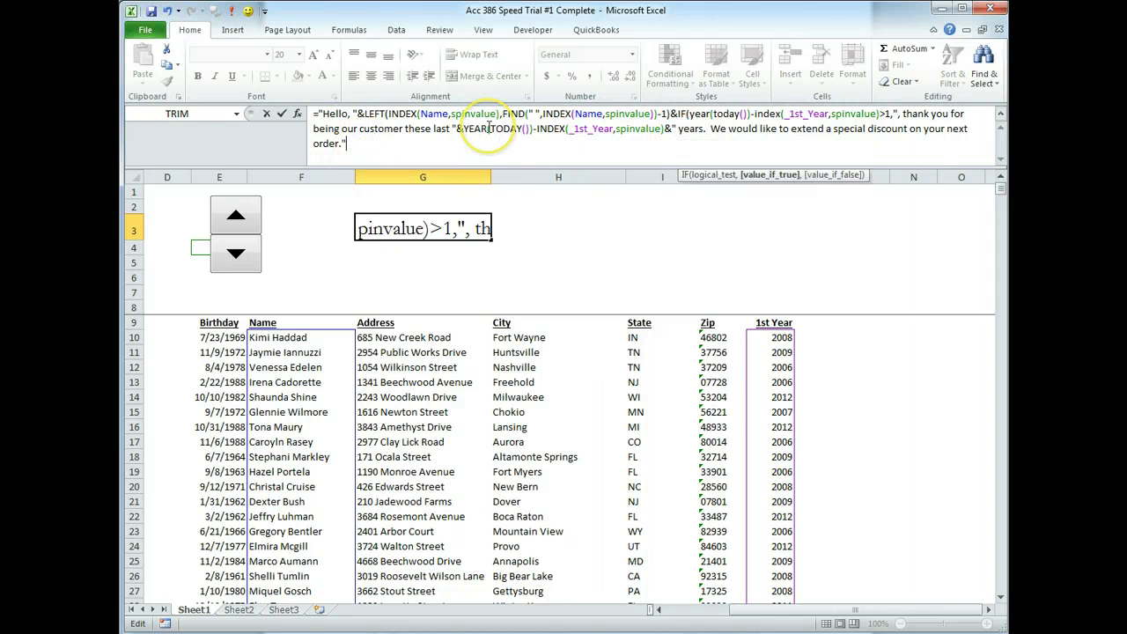
{"action": "type", "text": ","}
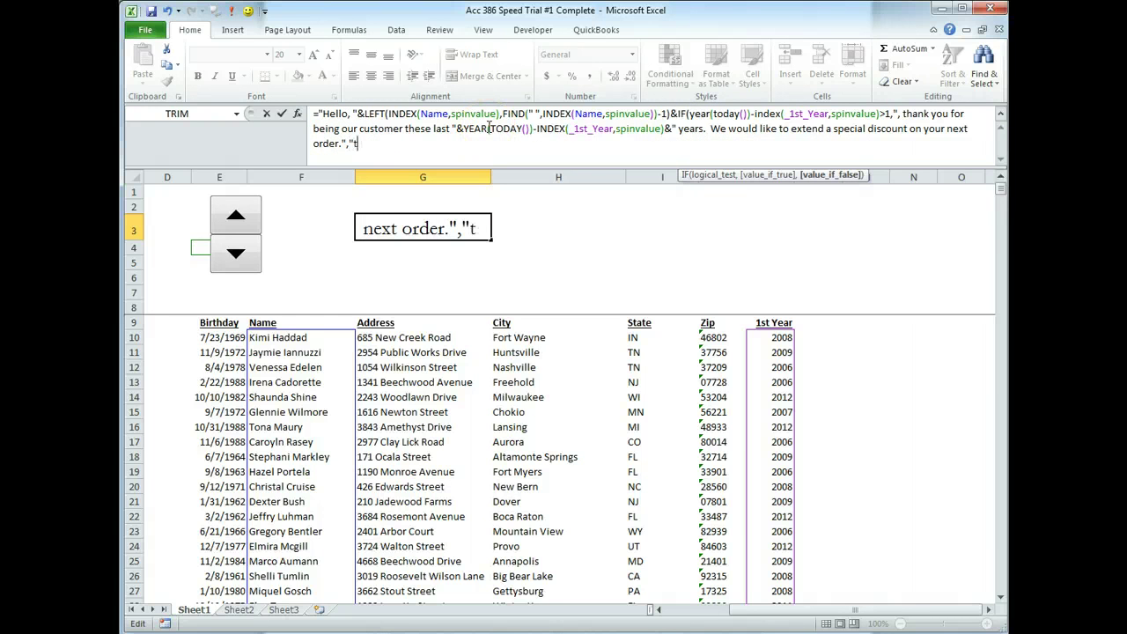
{"action": "type", "text": "\", thank"}
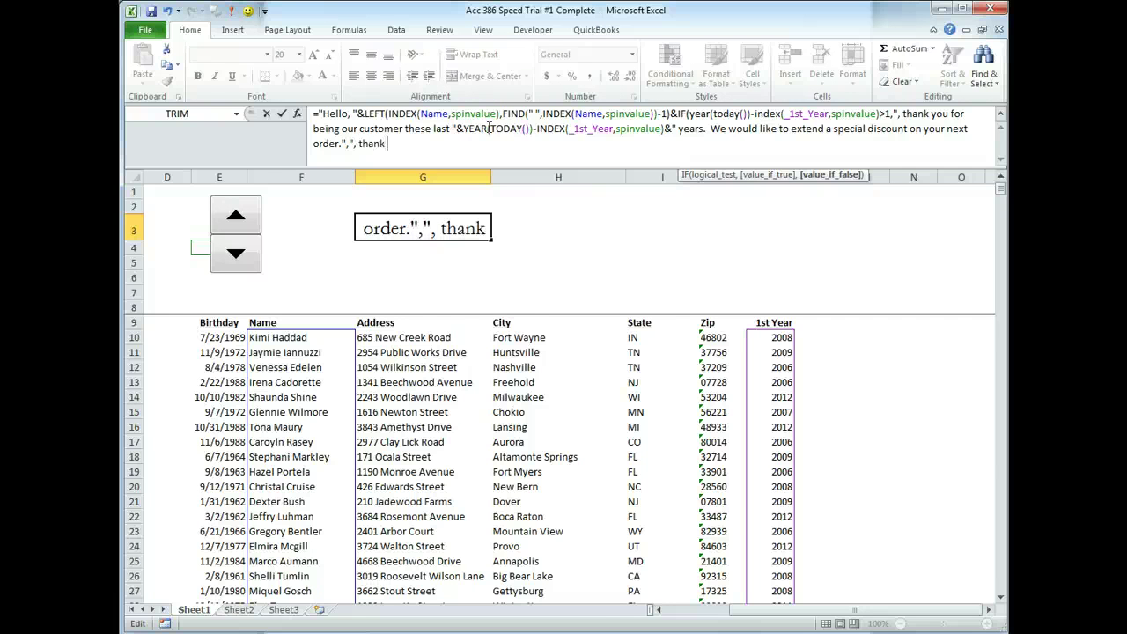
{"action": "type", "text": " you"}
{"action": "key", "text": "alt+Tab"}
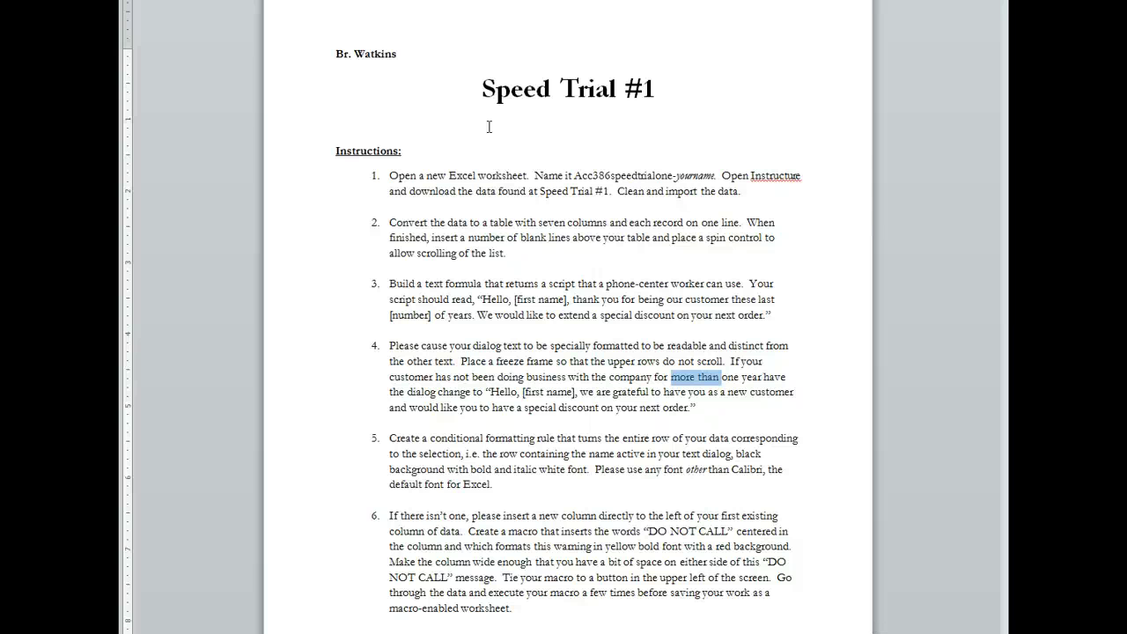
{"action": "key", "text": "alt+Tab"}
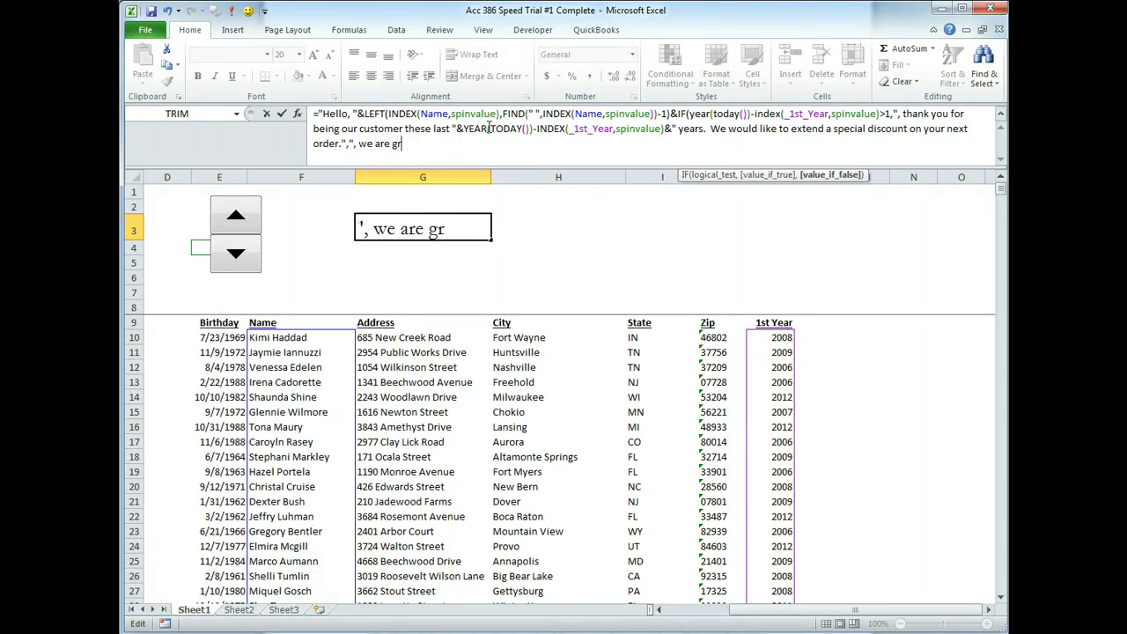
{"action": "type", "text": "ul"}
{"action": "key", "text": "alt+Tab"}
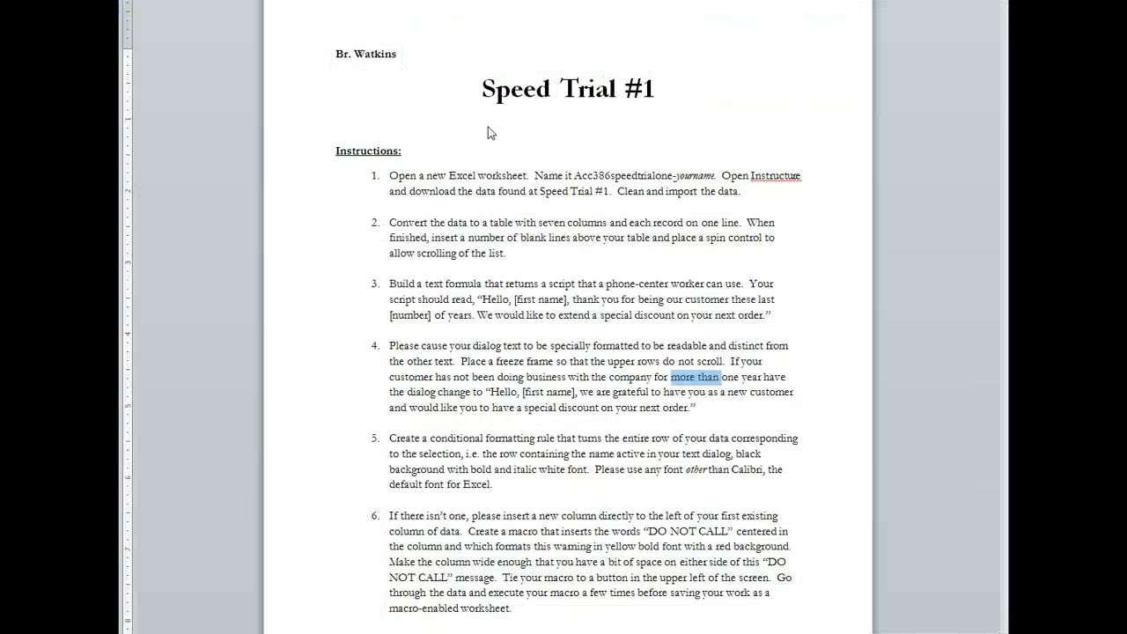
{"action": "key", "text": "alt+Tab"}
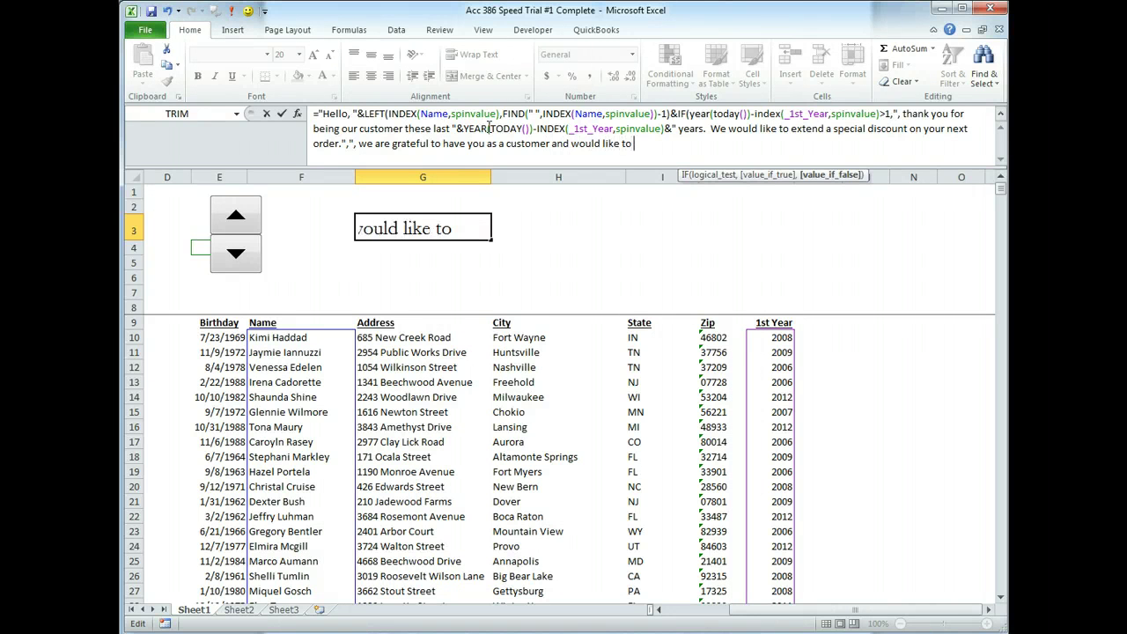
Finish the value_if_false text with "you to have a special discount on your next order.", checking the Word instructions, and close the IF.
{"action": "key", "text": "alt+Tab"}
{"action": "key", "text": "alt+Tab"}
{"action": "key", "text": "BackSpace"}
{"action": "key", "text": "BackSpace"}
{"action": "key", "text": "BackSpace"}
{"action": "key", "text": "BackSpace"}
{"action": "type", "text": "e you to have a special"}
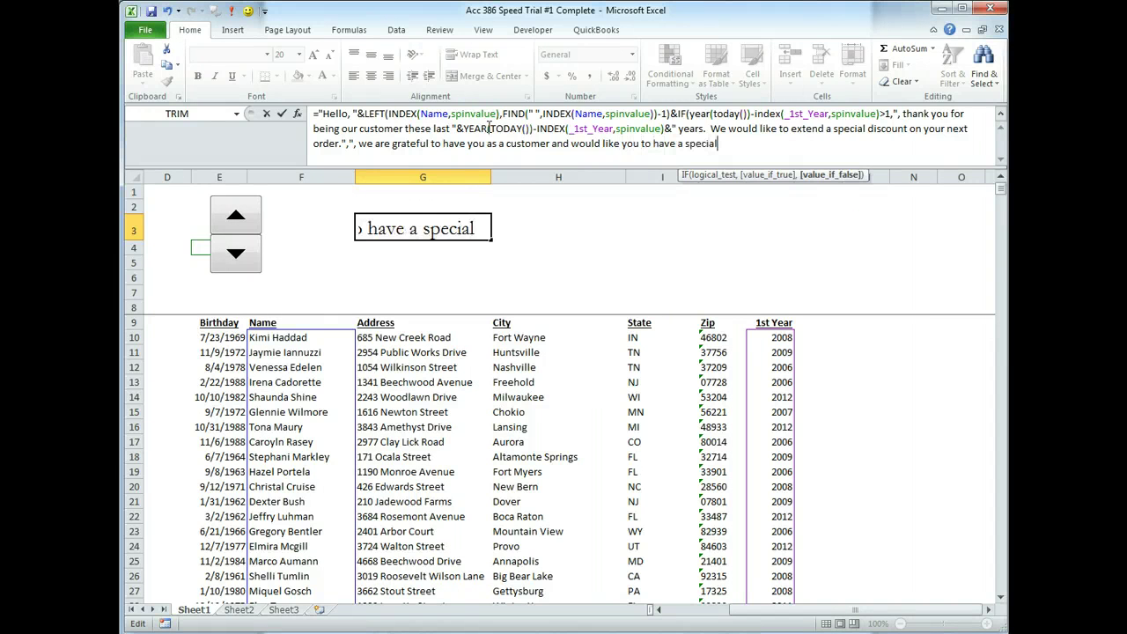
{"action": "type", "text": " discount on your next order."}
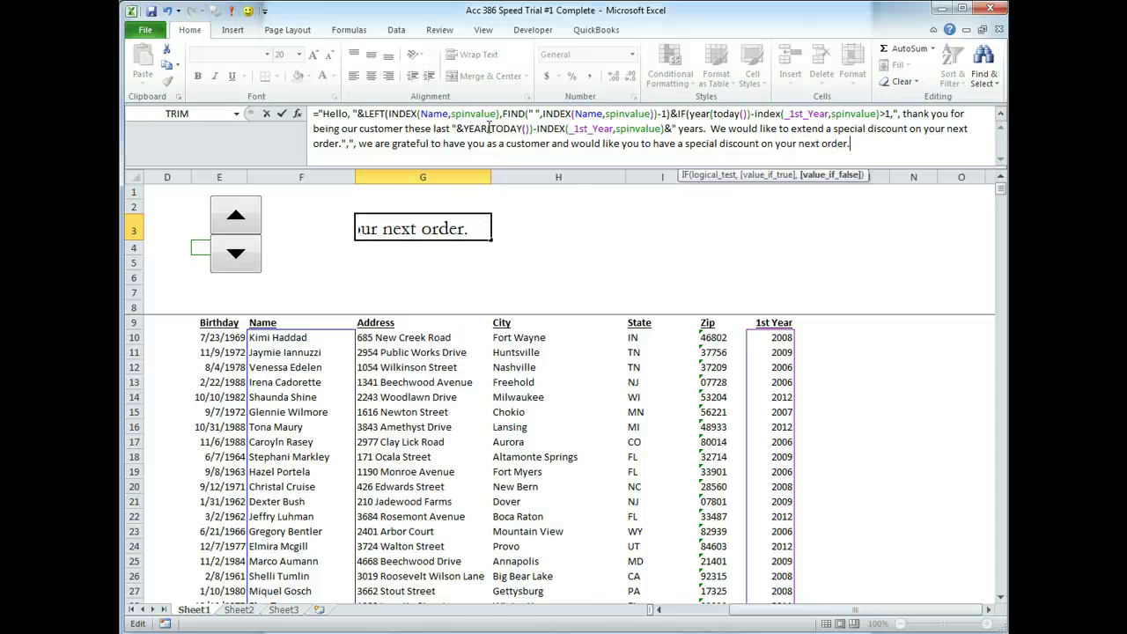
{"action": "key", "text": "alt+Tab"}
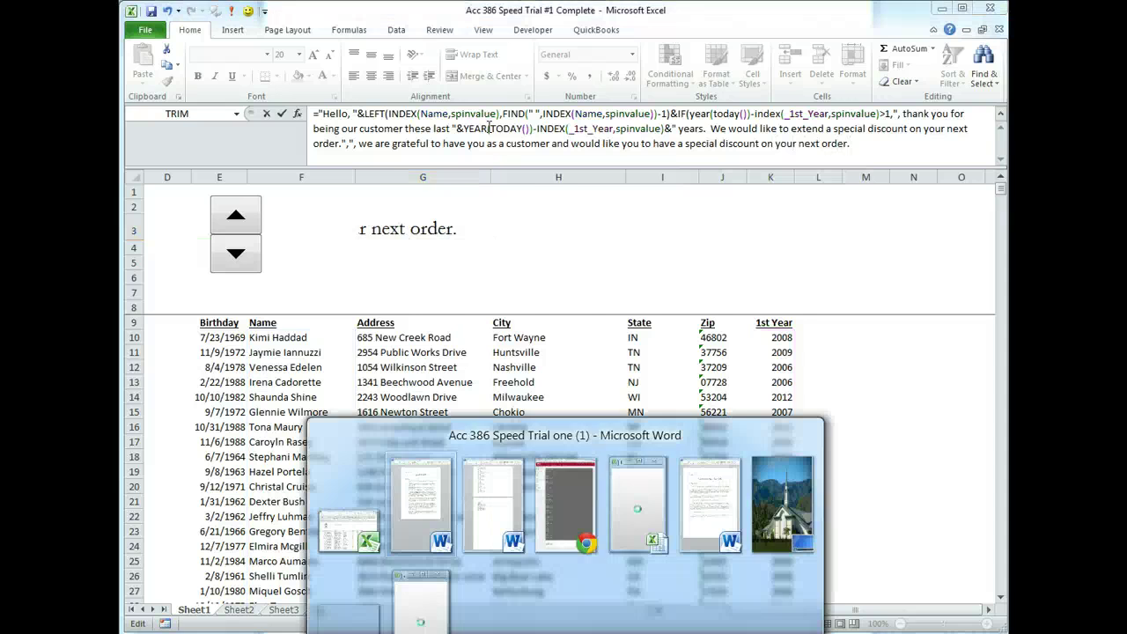
{"action": "key", "text": "alt+Tab"}
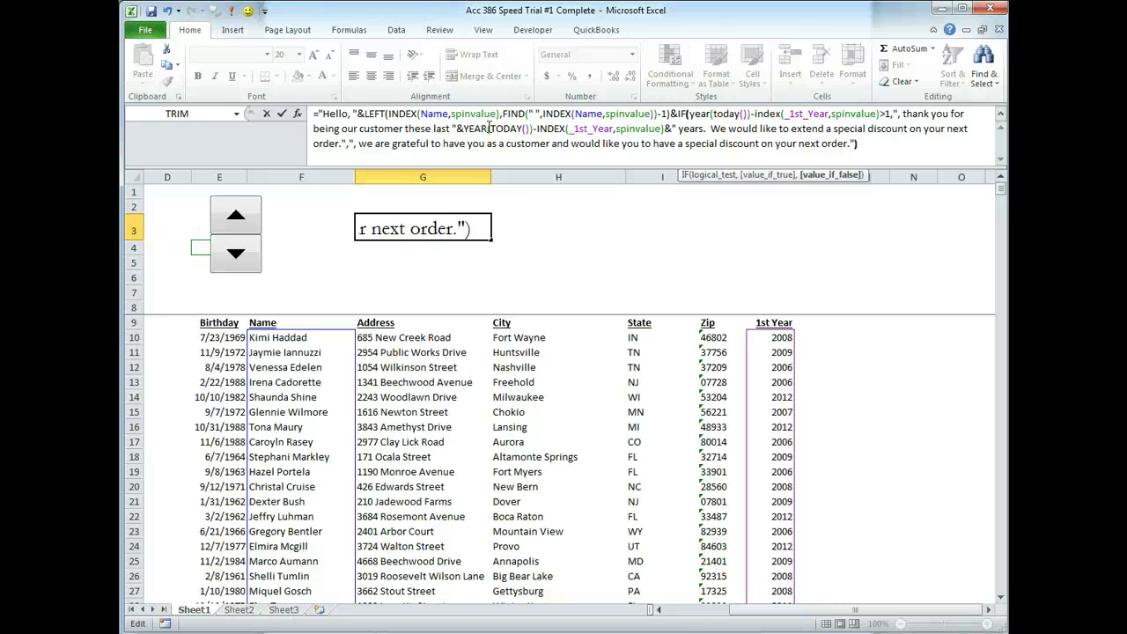
Review the IF's logical_test, value_if_true and value_if_false arguments in G3's formula and commit it.
{"action": "left_click", "coordinate": [686, 115]}
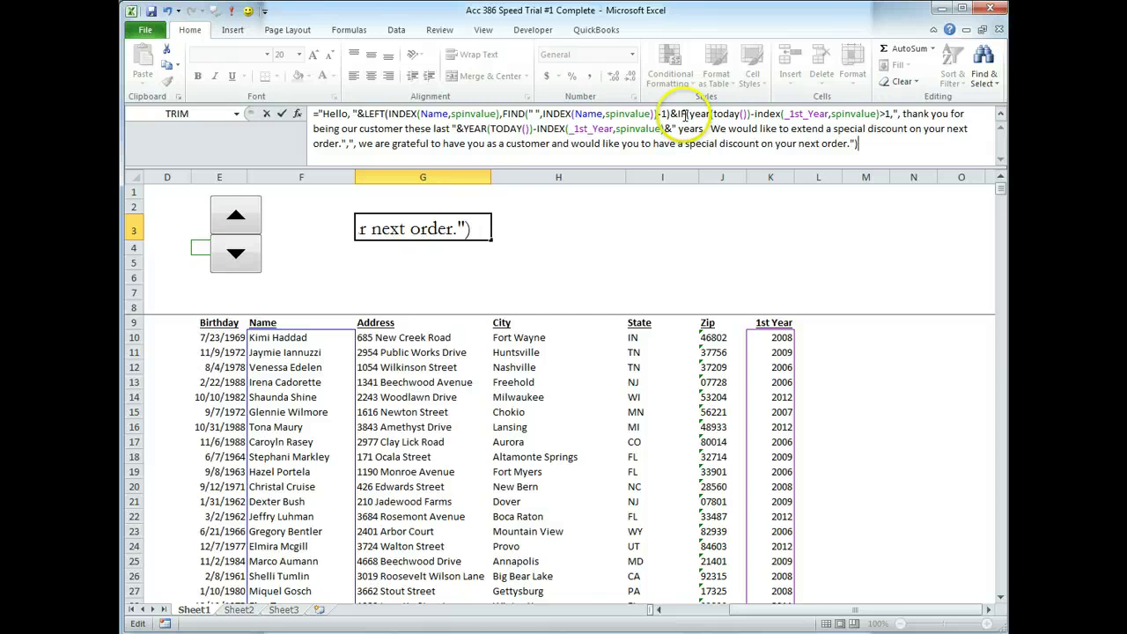
{"action": "left_click", "coordinate": [715, 175]}
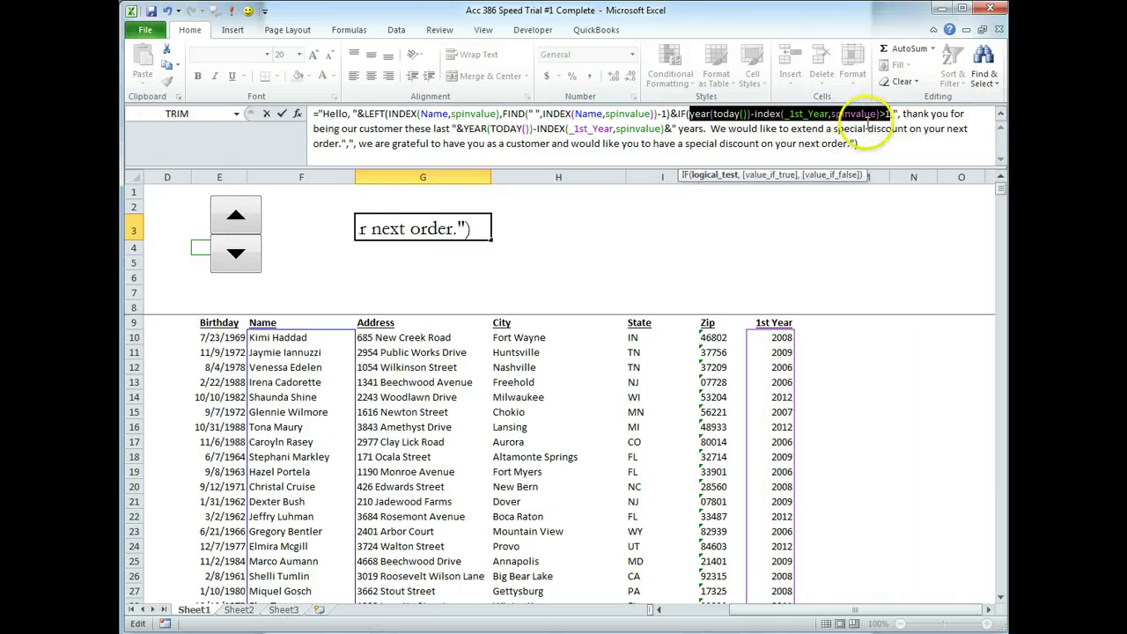
{"action": "left_click", "coordinate": [772, 175]}
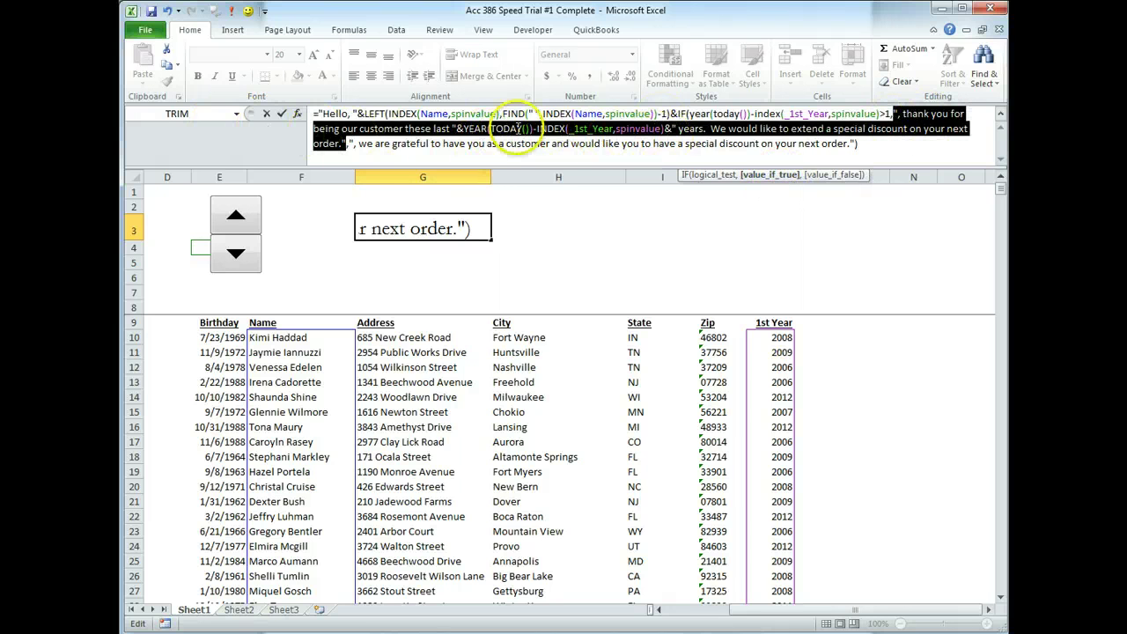
{"action": "left_click", "coordinate": [823, 182]}
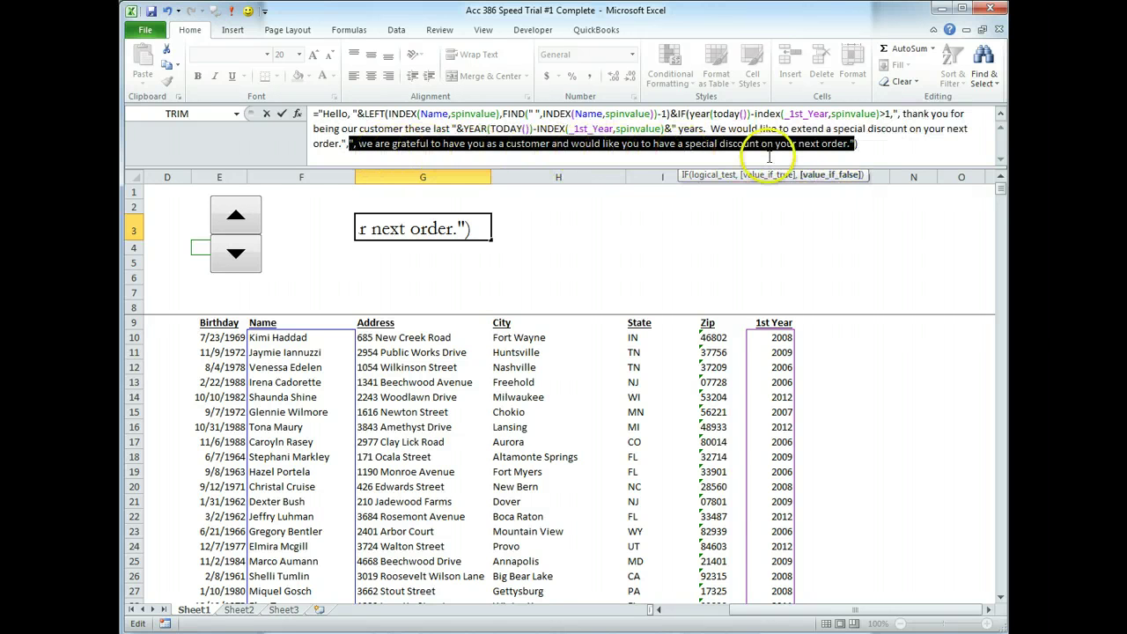
{"action": "left_click", "coordinate": [875, 145]}
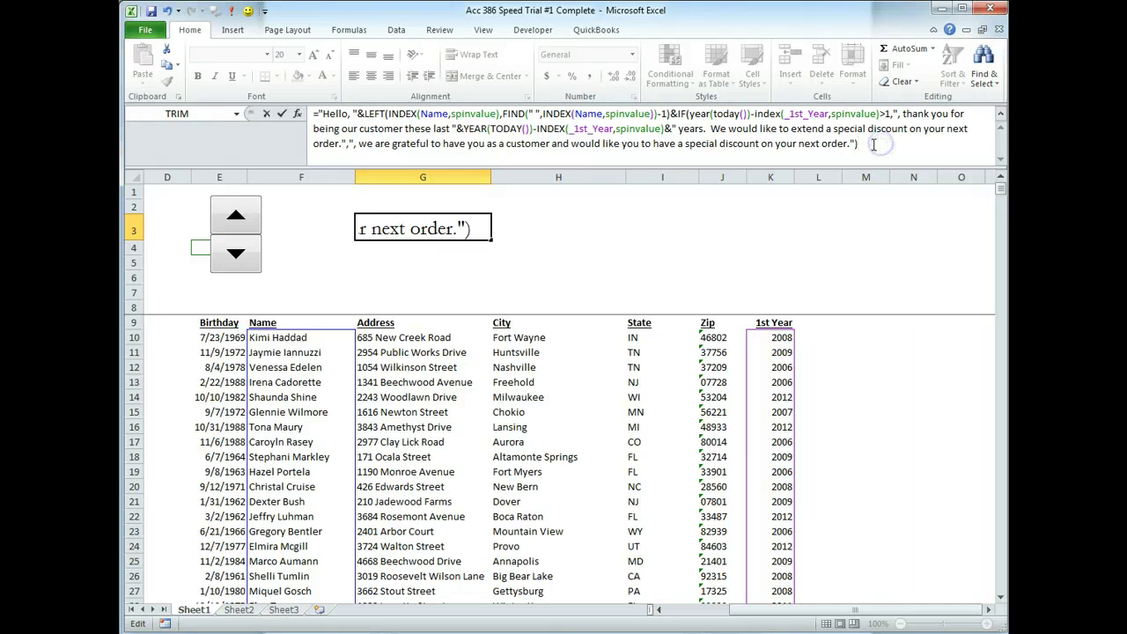
{"action": "key", "text": "Return"}
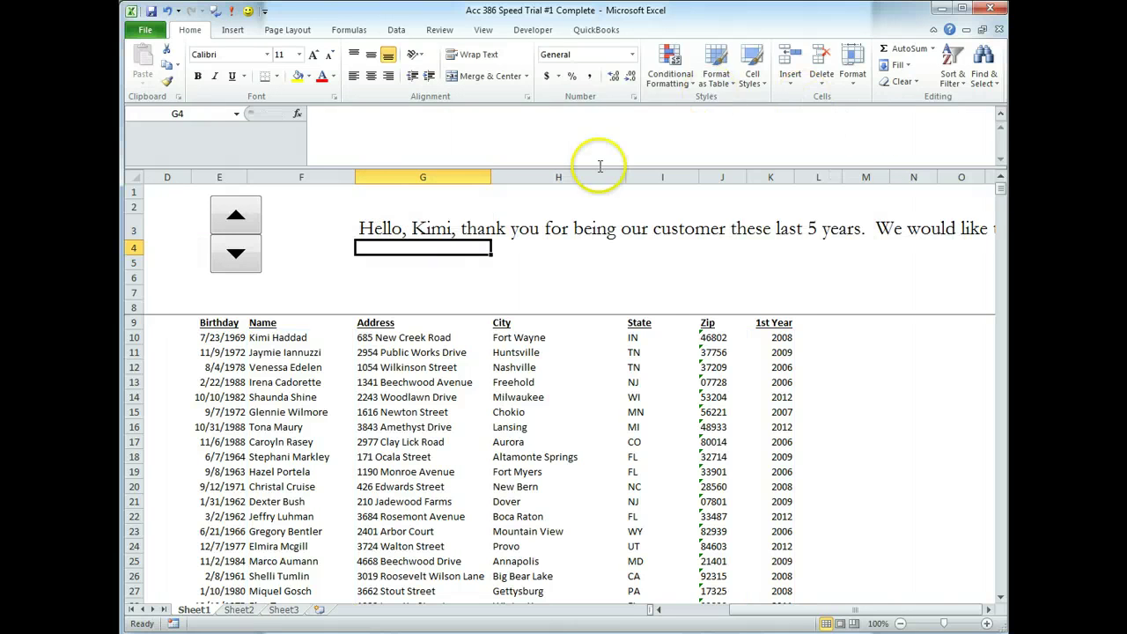
Advance the spinner six records, checking the script wording for customers with first year 2012 against longer-standing ones.
{"action": "scroll", "coordinate": [782, 579], "scroll_direction": "down", "scroll_amount": 2}
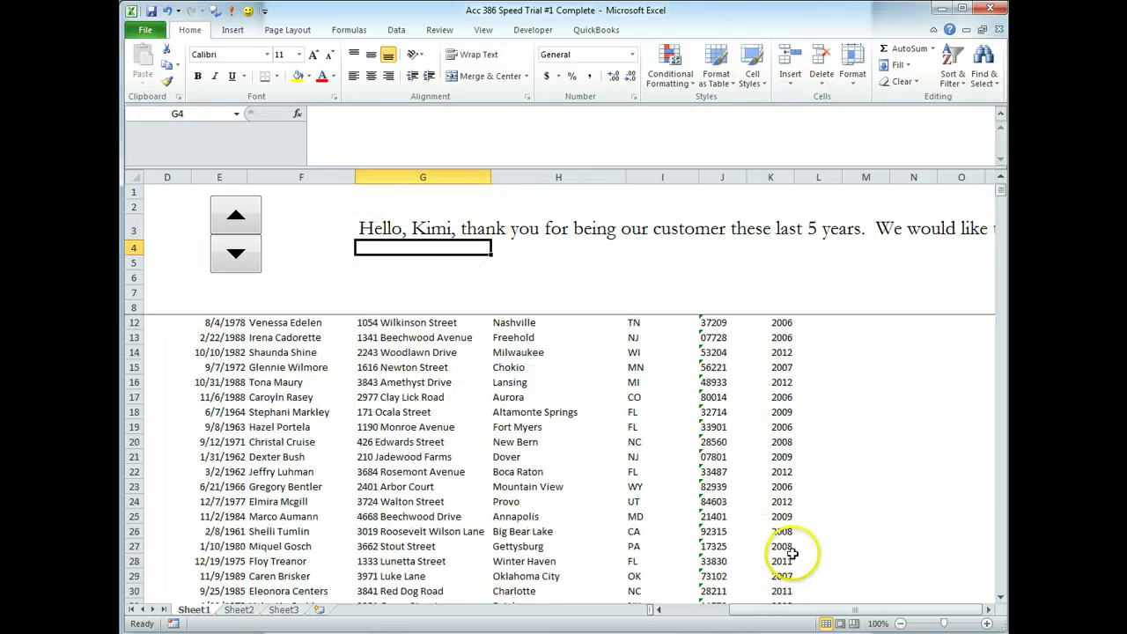
{"action": "scroll", "coordinate": [787, 581], "scroll_direction": "up", "scroll_amount": 1}
{"action": "scroll", "coordinate": [780, 361], "scroll_direction": "up", "scroll_amount": 1}
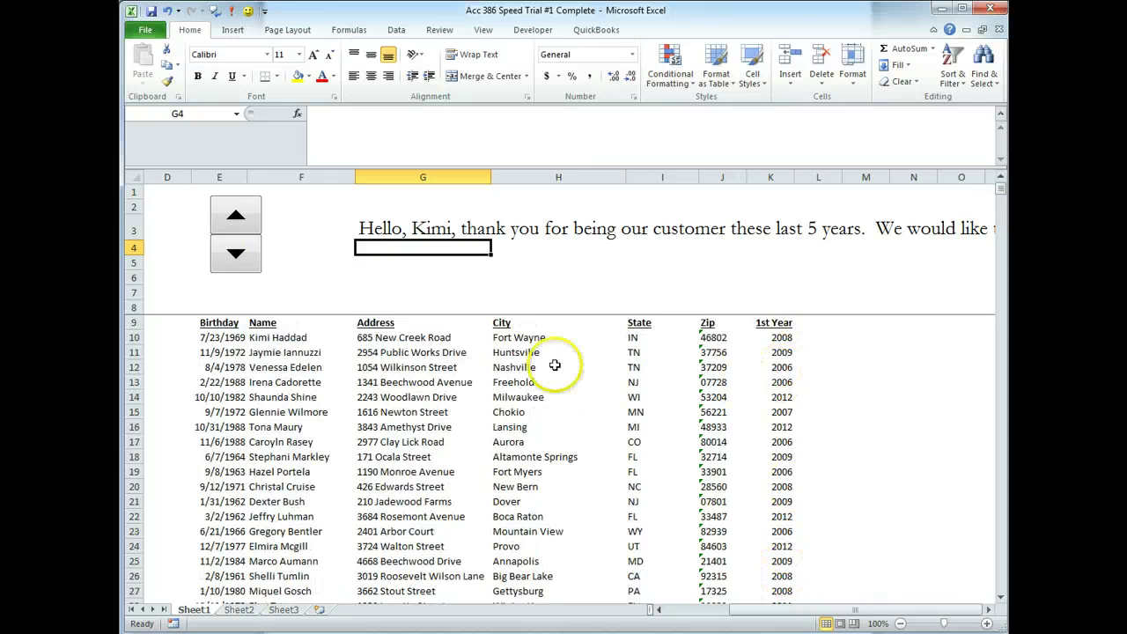
{"action": "left_click", "coordinate": [236, 253]}
{"action": "left_click", "coordinate": [236, 254]}
{"action": "left_click", "coordinate": [236, 253]}
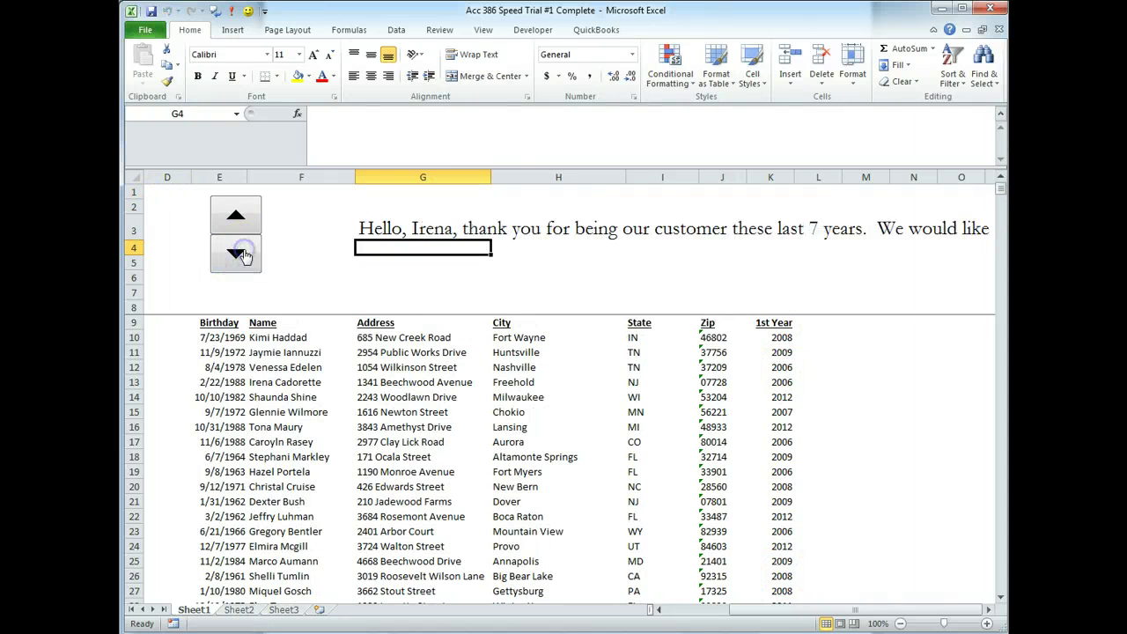
{"action": "left_click", "coordinate": [236, 253]}
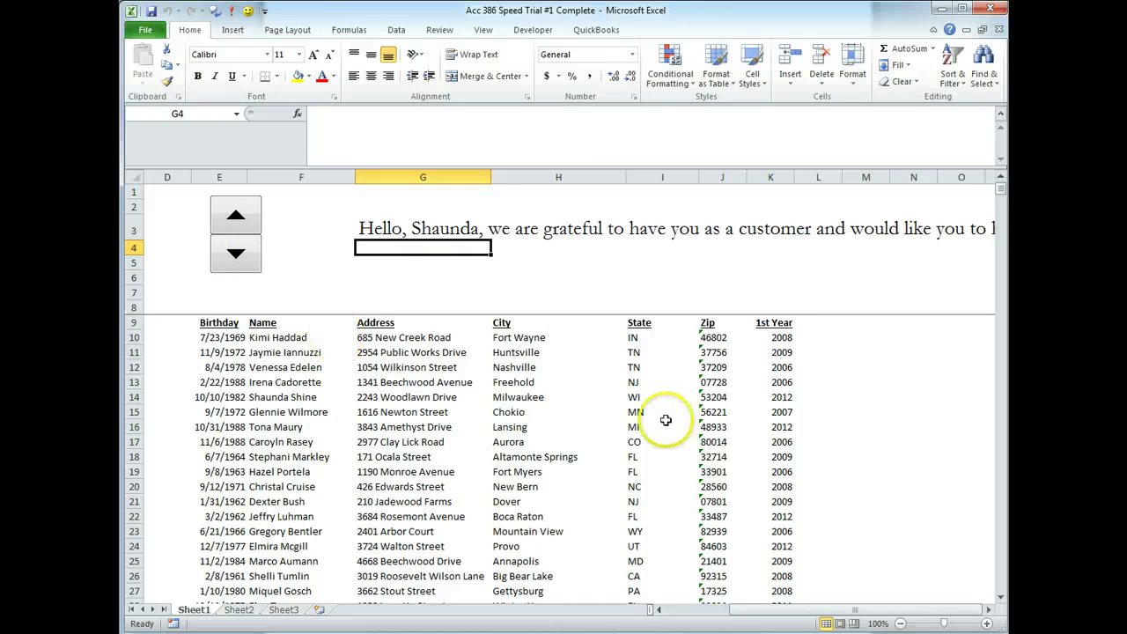
{"action": "left_click", "coordinate": [238, 254]}
{"action": "left_click", "coordinate": [244, 256]}
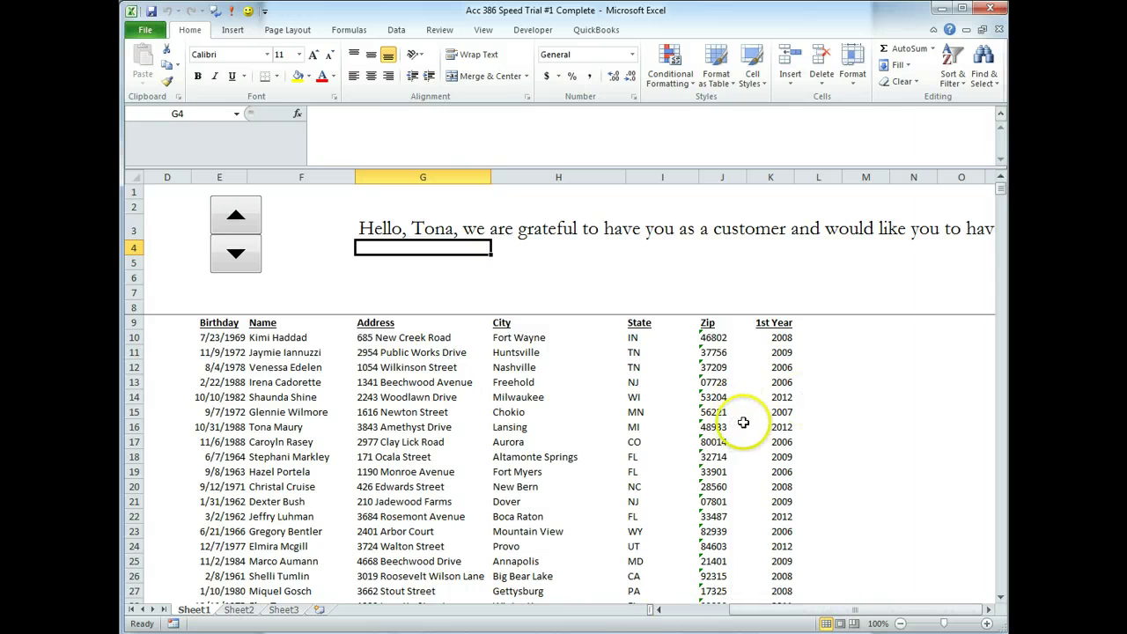
Read the new-customer script along row 3 to its end and return to the sheet's first columns.
{"action": "key", "text": "Right"}
{"action": "key", "text": "Right"}
{"action": "key", "text": "Right"}
{"action": "key", "text": "Right"}
{"action": "key", "text": "Right"}
{"action": "key", "text": "Right"}
{"action": "key", "text": "Right"}
{"action": "key", "text": "Right"}
{"action": "key", "text": "Right"}
{"action": "key", "text": "Right"}
{"action": "key", "text": "Right"}
{"action": "key", "text": "Right"}
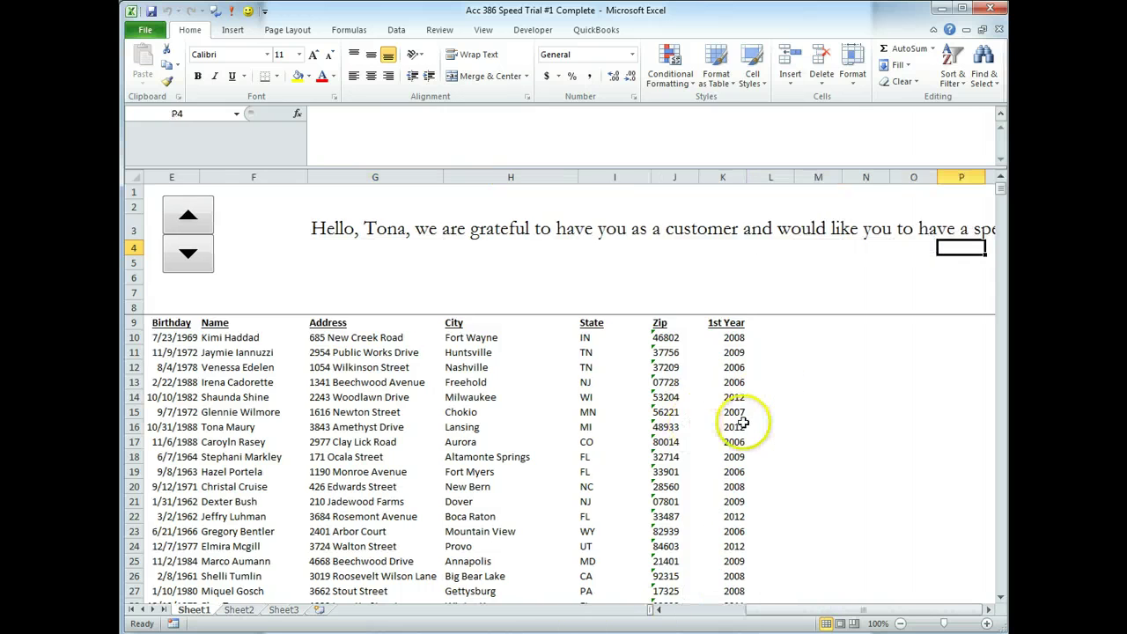
{"action": "key", "text": "Right"}
{"action": "key", "text": "Right"}
{"action": "key", "text": "Right"}
{"action": "key", "text": "Left"}
{"action": "key", "text": "Left"}
{"action": "key", "text": "Left"}
{"action": "key", "text": "Left"}
{"action": "key", "text": "Left"}
{"action": "key", "text": "Left"}
{"action": "key", "text": "Left"}
{"action": "key", "text": "Left"}
{"action": "key", "text": "Left"}
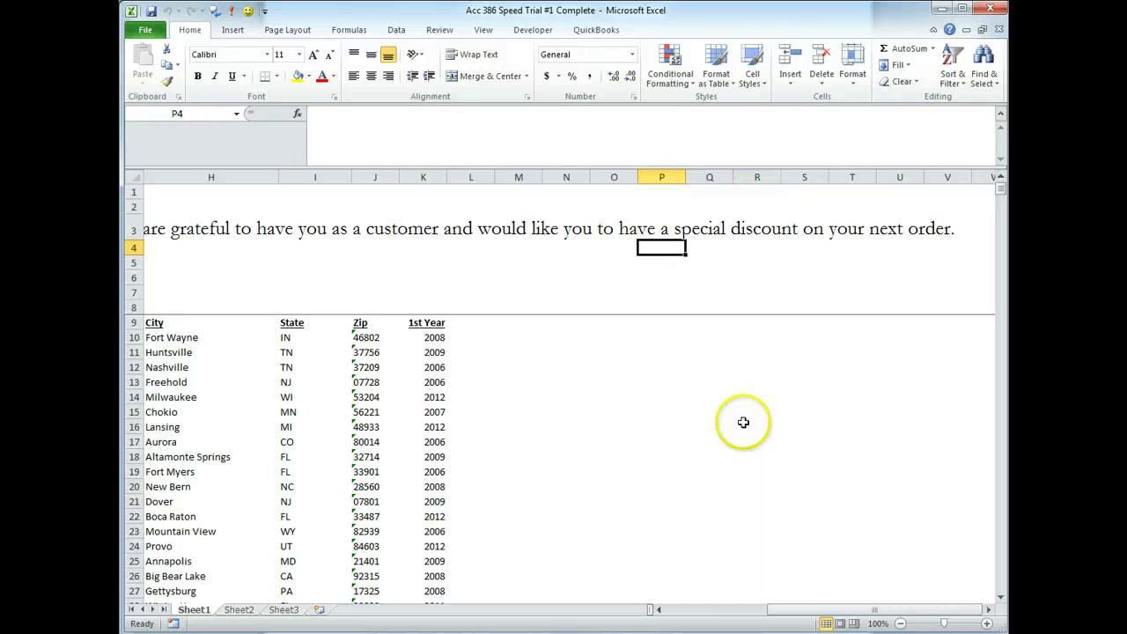
{"action": "key", "text": "Left"}
{"action": "key", "text": "Left"}
{"action": "key", "text": "Left"}
{"action": "key", "text": "Left"}
{"action": "key", "text": "Left"}
{"action": "key", "text": "Left"}
{"action": "key", "text": "Left"}
{"action": "key", "text": "Left"}
{"action": "key", "text": "Left"}
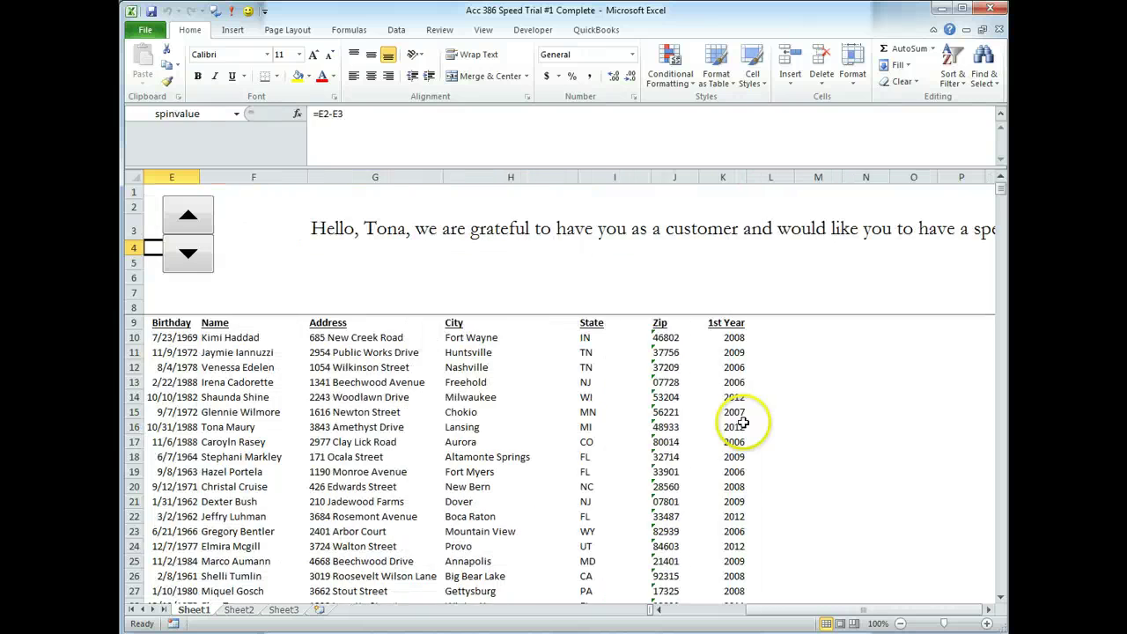
{"action": "key", "text": "Left"}
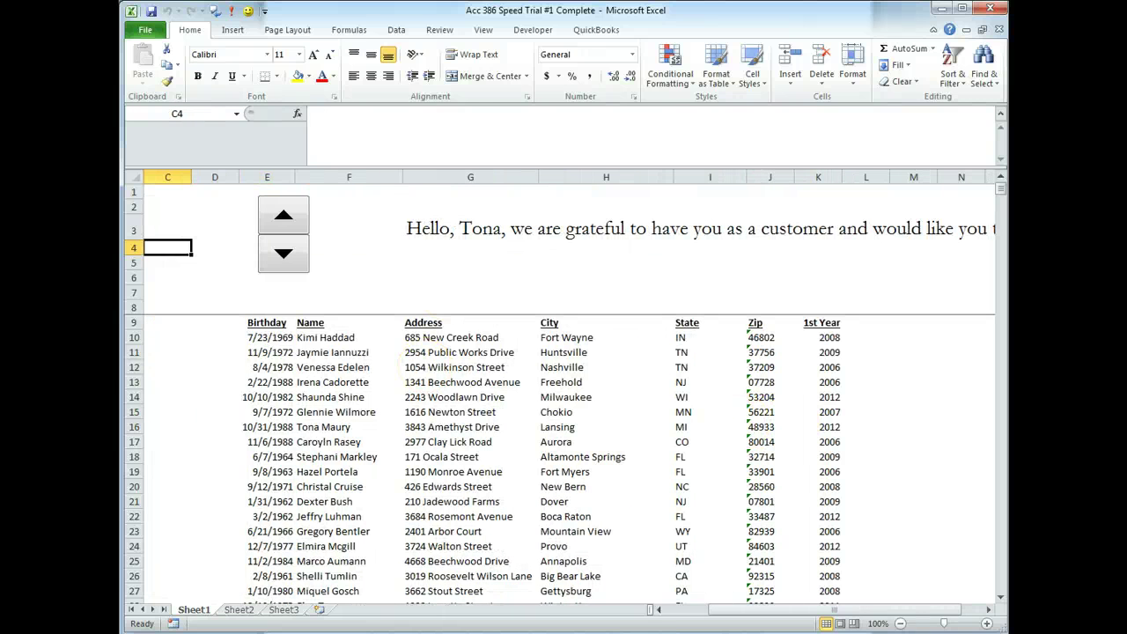
In the Word instructions, move "Please use any font other than Calibri, the default font for Excel." from item 5 to the end of item 3.
{"action": "key", "text": "alt+Tab"}
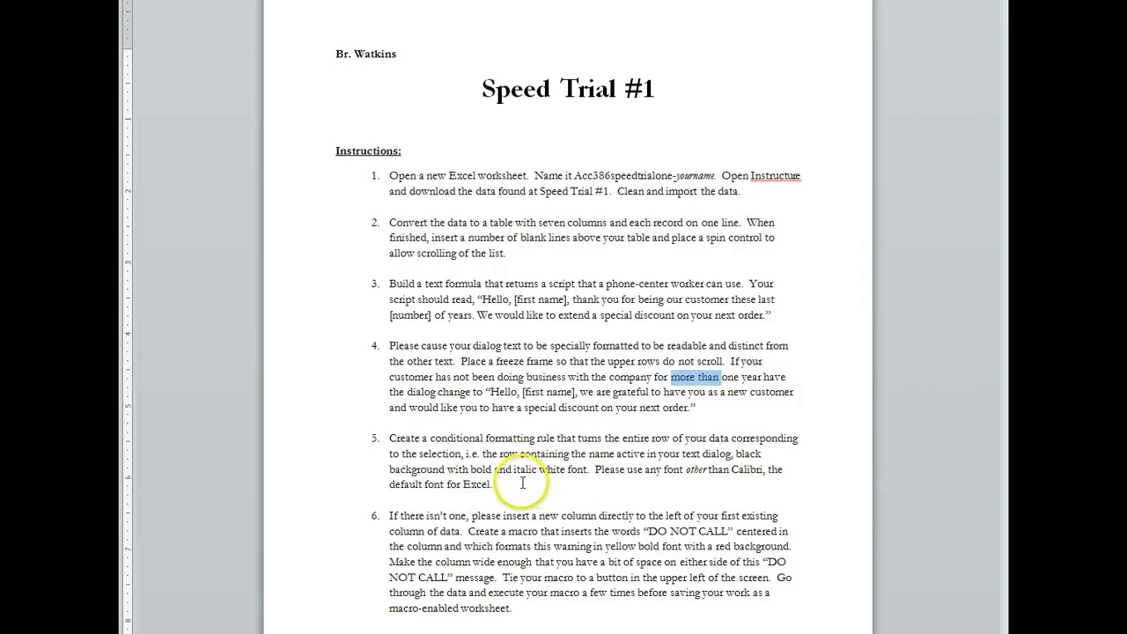
{"action": "left_click", "coordinate": [596, 476], "text": "ctrl"}
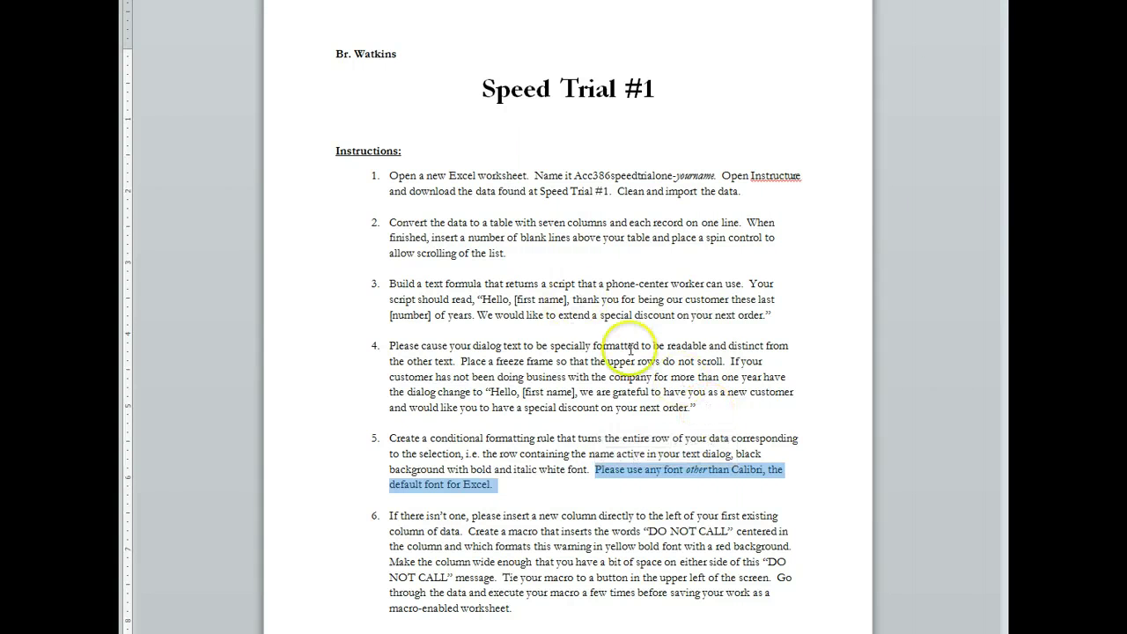
{"action": "left_click", "coordinate": [781, 312]}
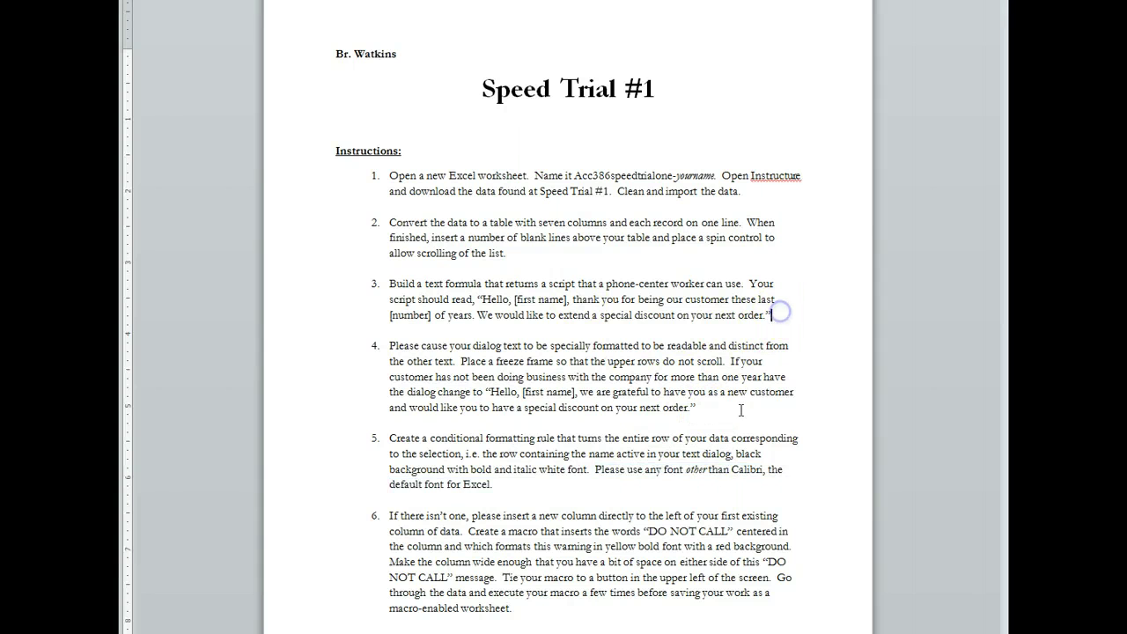
{"action": "left_click", "coordinate": [595, 472]}
{"action": "key", "text": "ctrl+shift+Down"}
{"action": "key", "text": "ctrl+c"}
{"action": "key", "text": "Delete"}
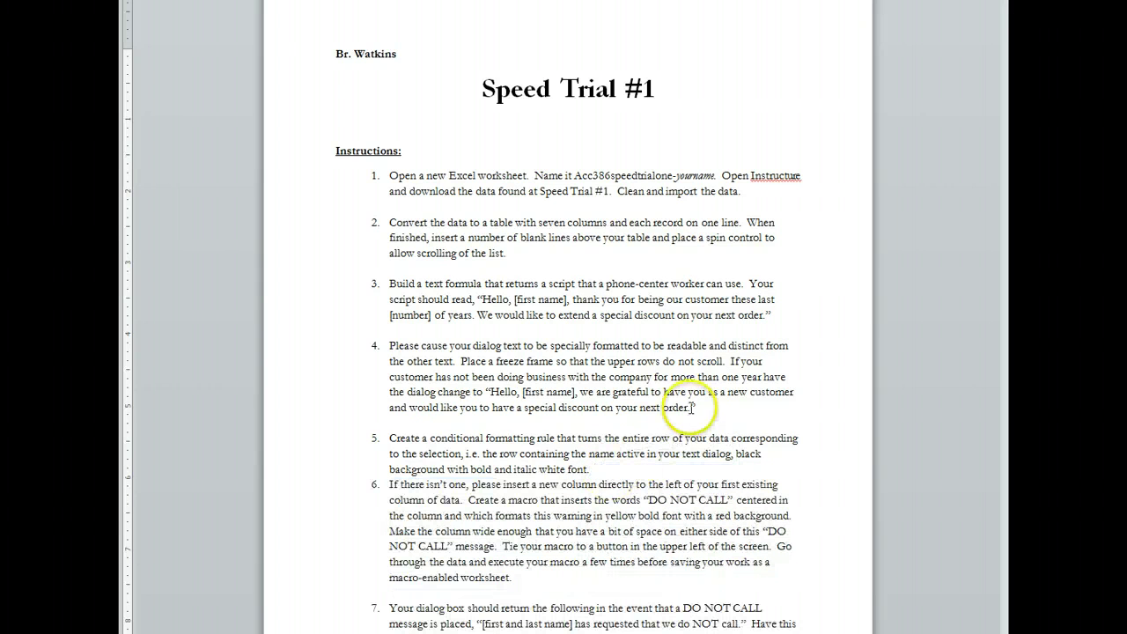
{"action": "left_click", "coordinate": [784, 314]}
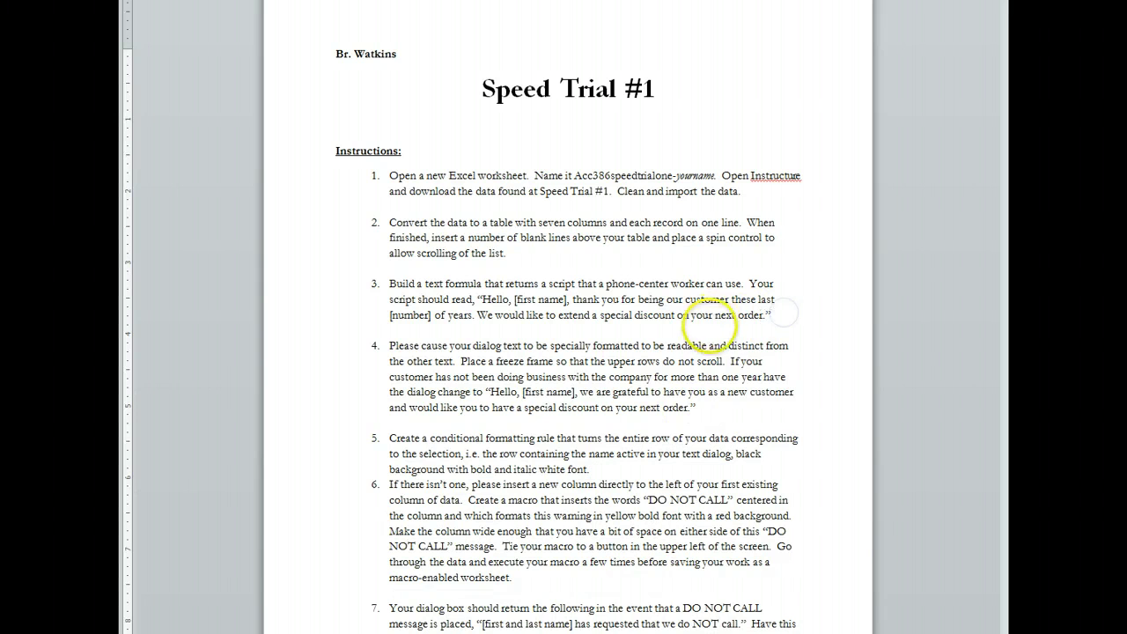
{"action": "key", "text": "ctrl+v"}
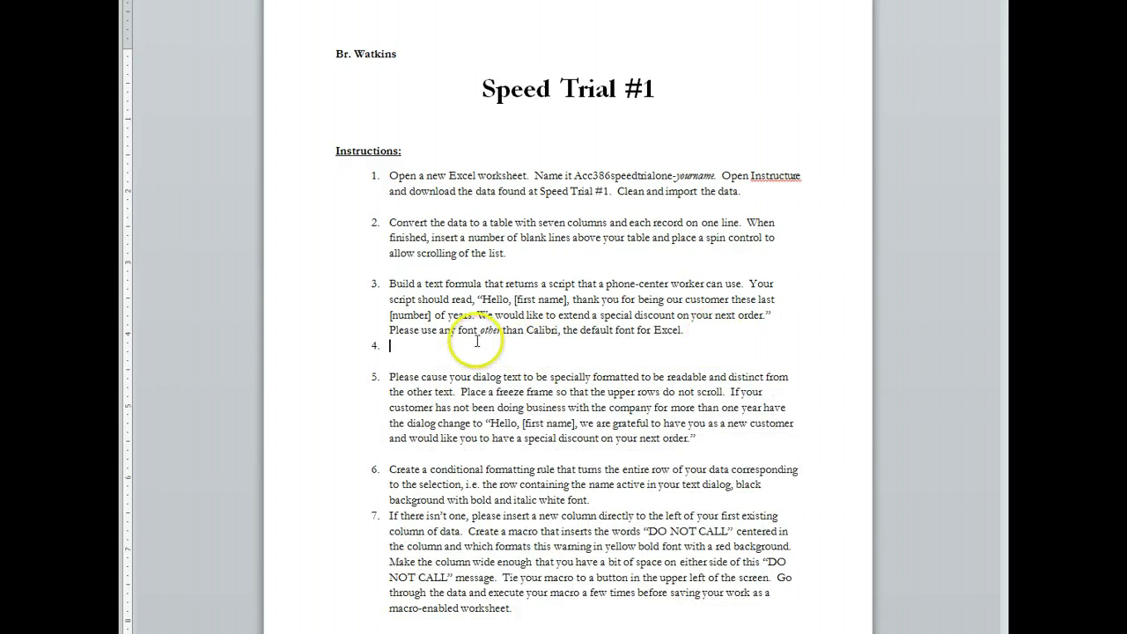
Remove the extra empty numbered item below item 3 and restore the blank line after item 5.
{"action": "key", "text": "BackSpace"}
{"action": "key", "text": "BackSpace"}
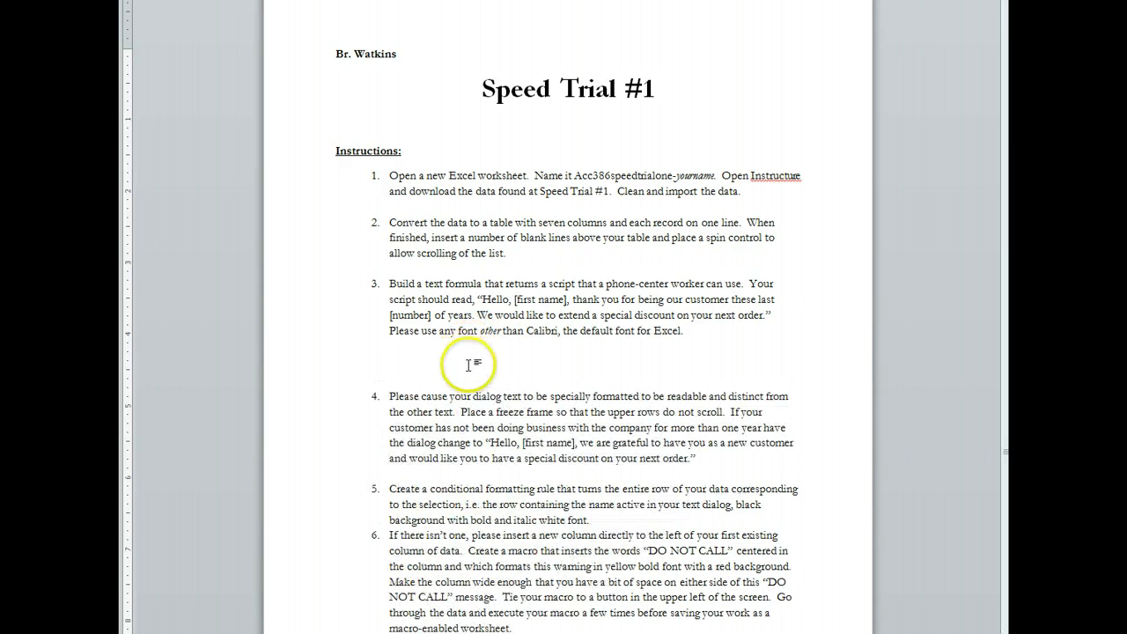
{"action": "key", "text": "BackSpace"}
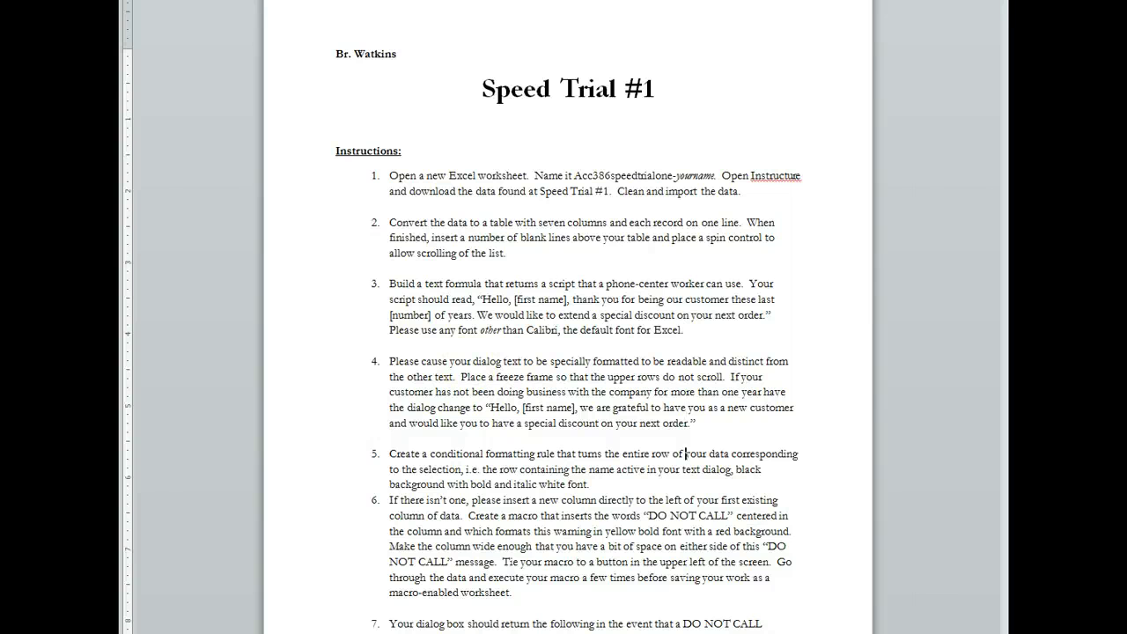
{"action": "key", "text": "Return"}
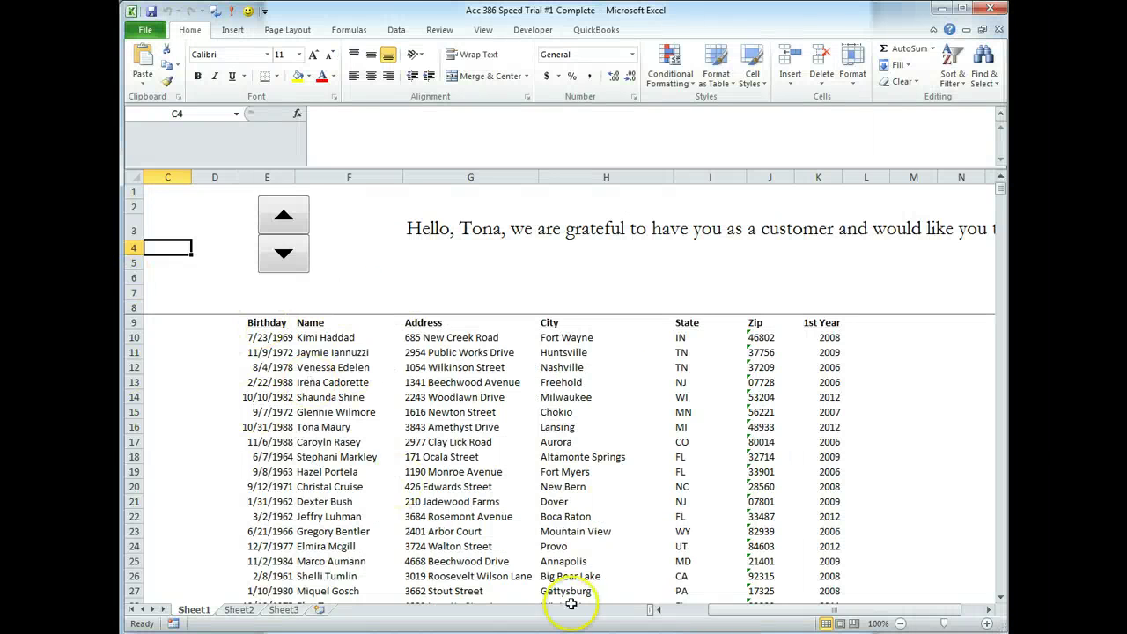
Start a formula-based conditional formatting rule for the customer records in E10:K205, using =spinvalue=row()-9.
{"action": "scroll", "coordinate": [805, 611], "scroll_direction": "left", "scroll_amount": 1}
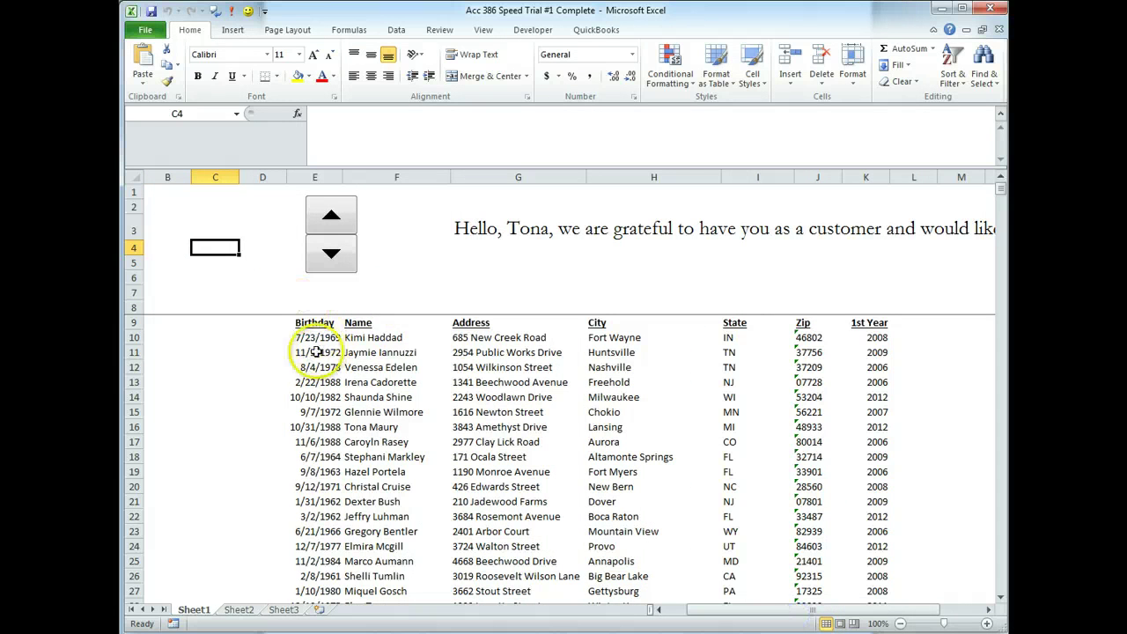
{"action": "left_click_drag", "start_coordinate": [308, 338], "coordinate": [861, 342]}
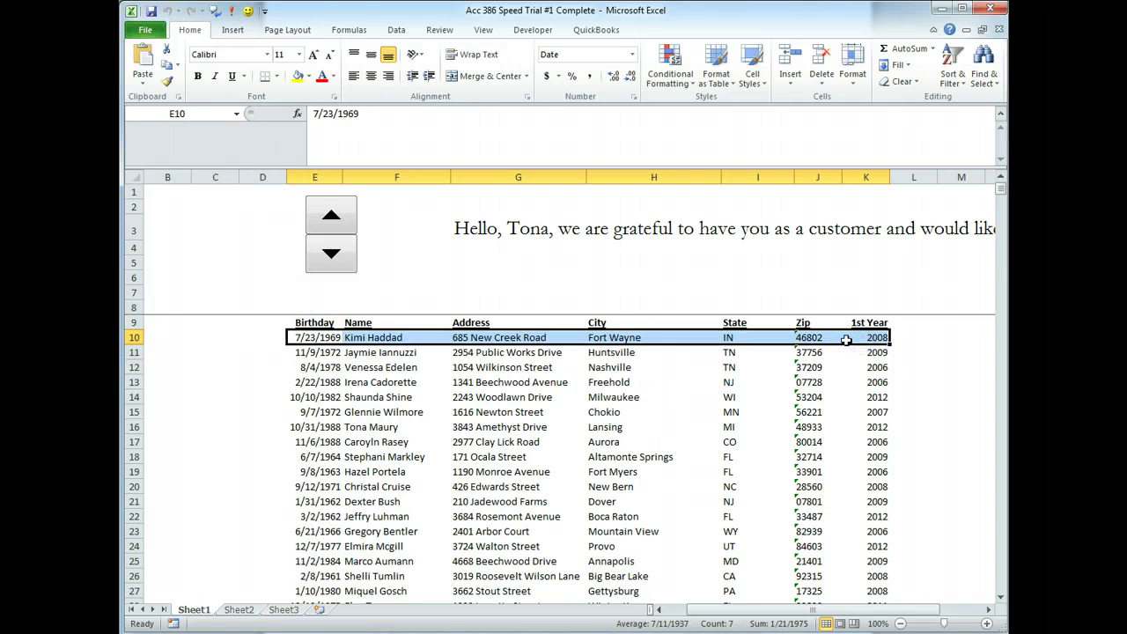
{"action": "key", "text": "ctrl+shift+Down"}
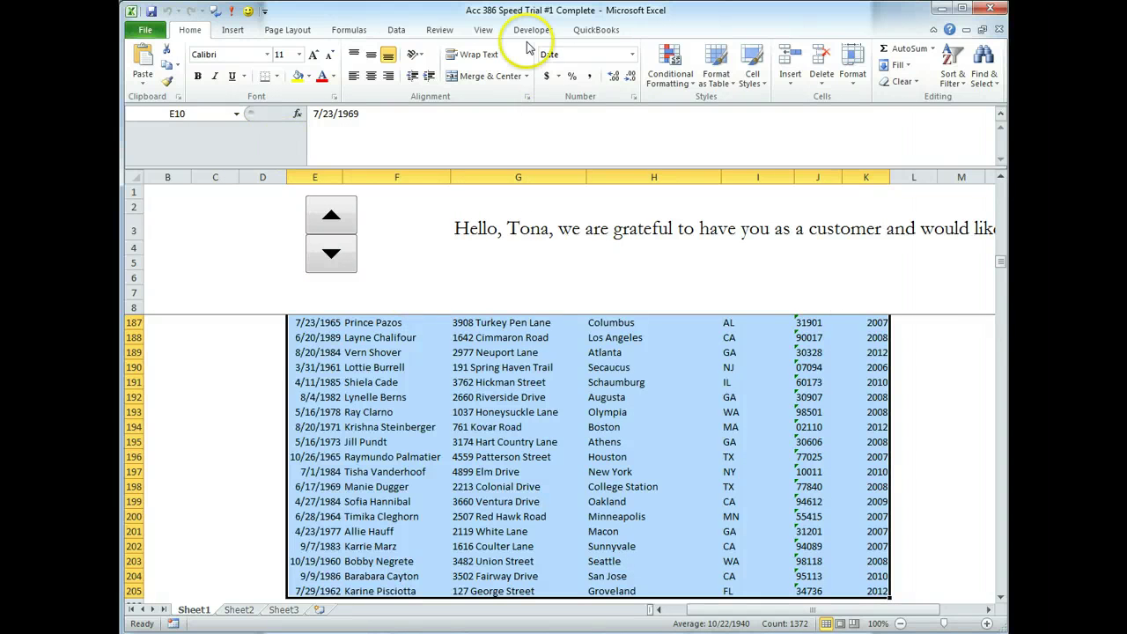
{"action": "left_click_drag", "start_coordinate": [1001, 264], "coordinate": [1002, 155]}
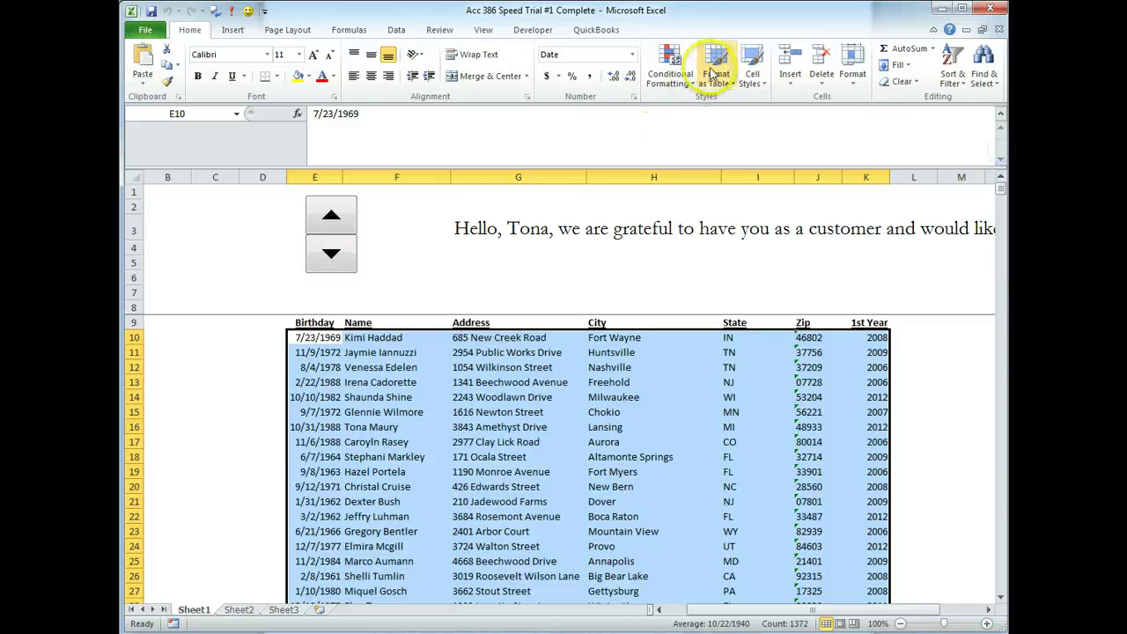
{"action": "left_click", "coordinate": [670, 66]}
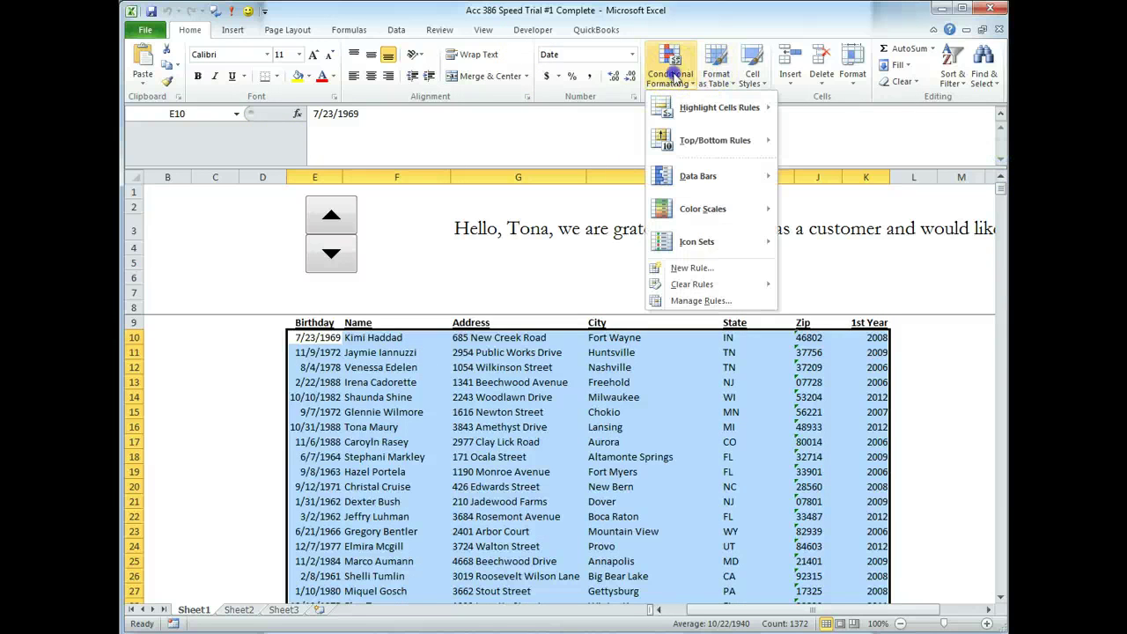
{"action": "left_click", "coordinate": [700, 267]}
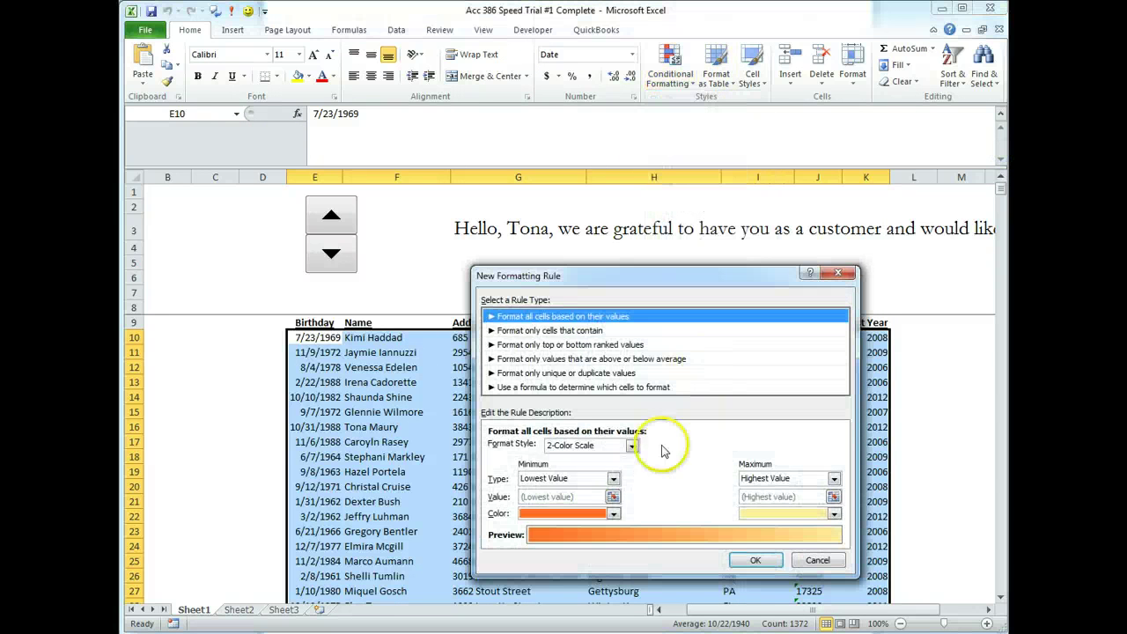
{"action": "left_click", "coordinate": [510, 387]}
{"action": "left_click", "coordinate": [529, 446]}
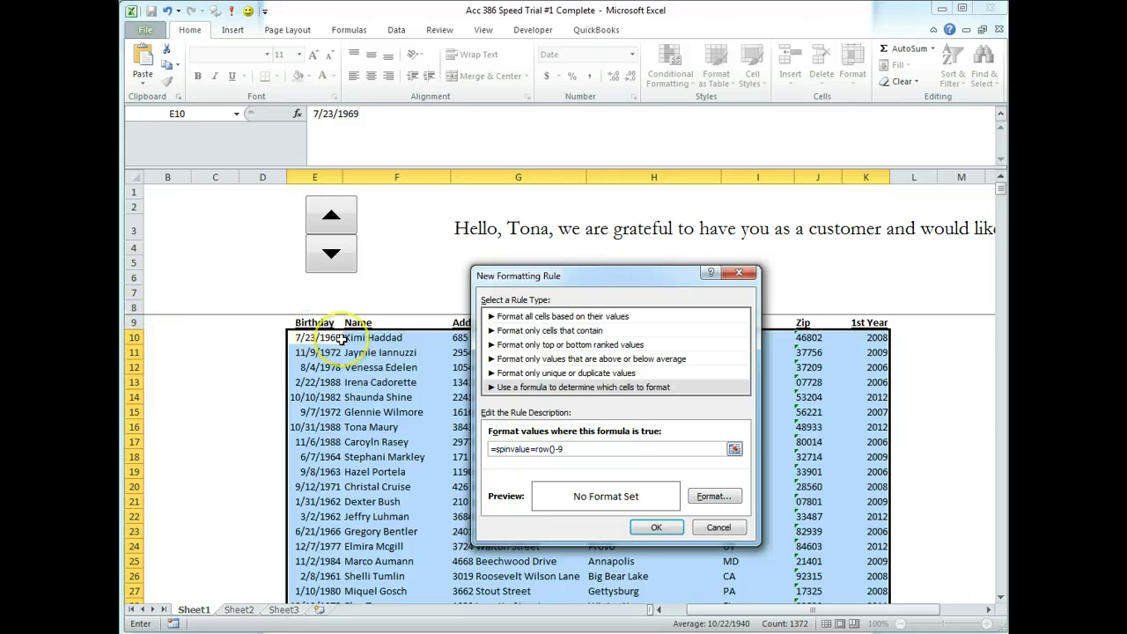
Give the rule a bold italic white font on a black fill and apply it to the records.
{"action": "left_click", "coordinate": [720, 498]}
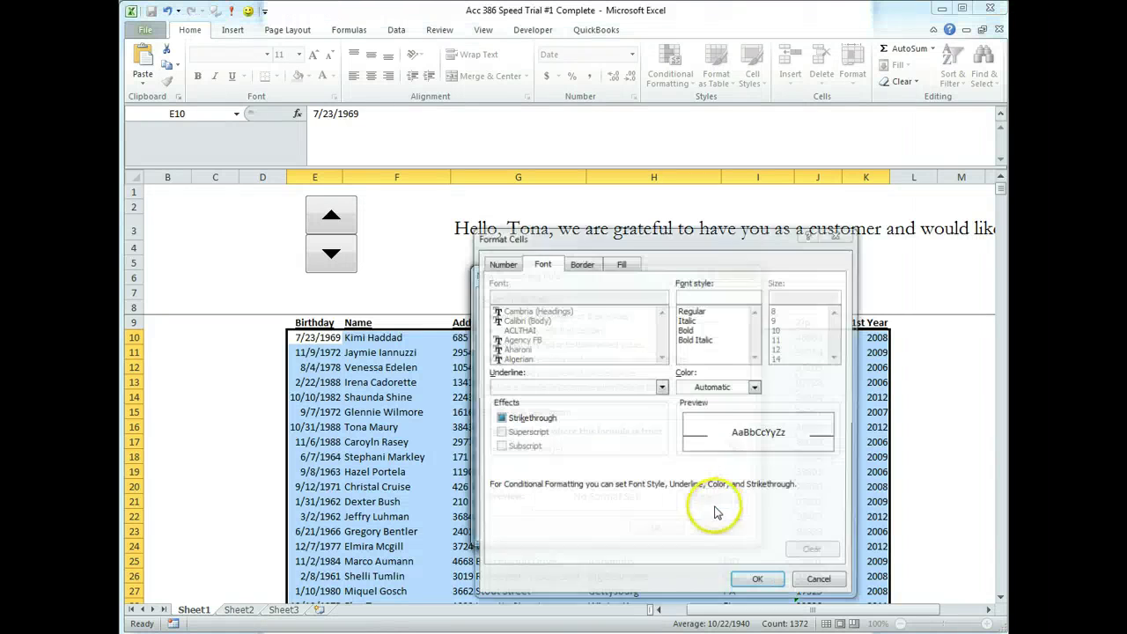
{"action": "left_click", "coordinate": [696, 340]}
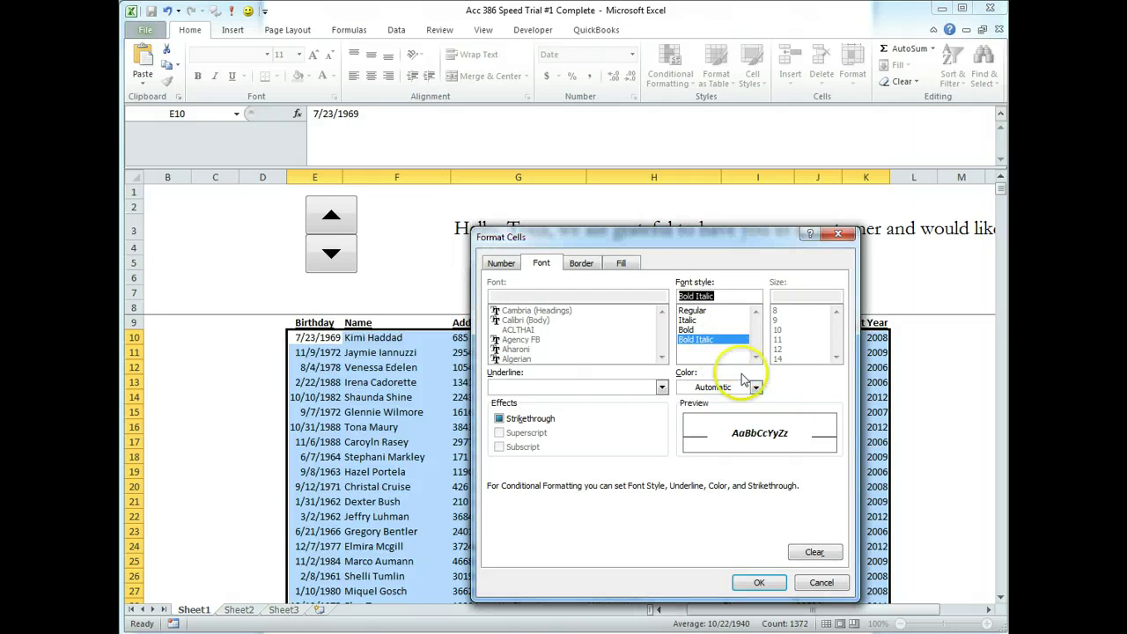
{"action": "left_click", "coordinate": [755, 387]}
{"action": "left_click", "coordinate": [688, 432]}
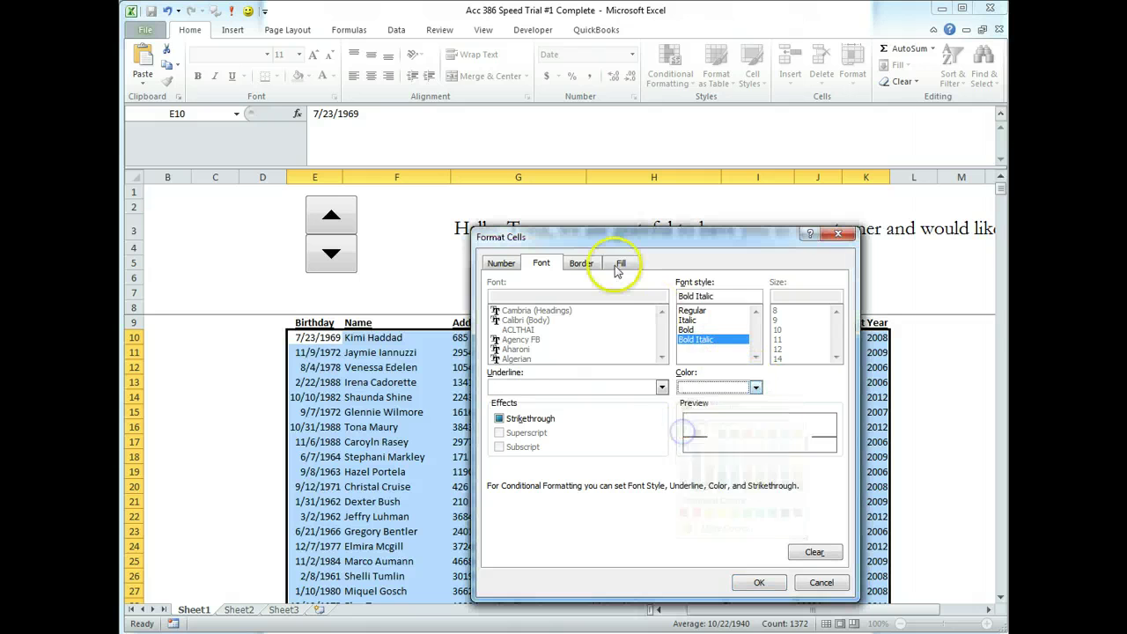
{"action": "left_click", "coordinate": [620, 264]}
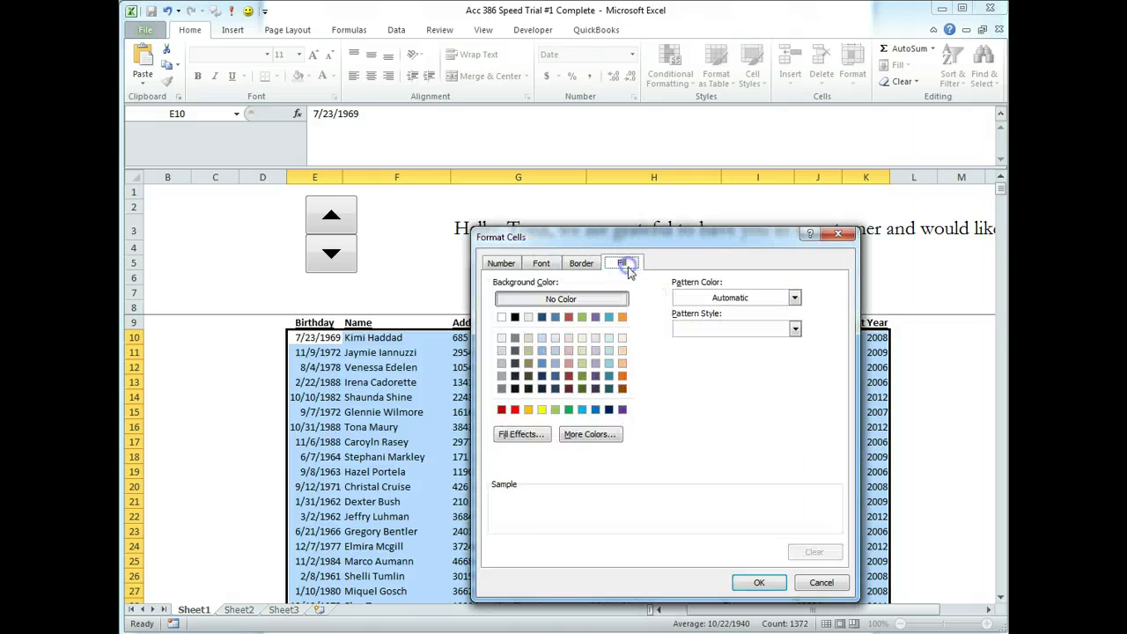
{"action": "left_click", "coordinate": [515, 318]}
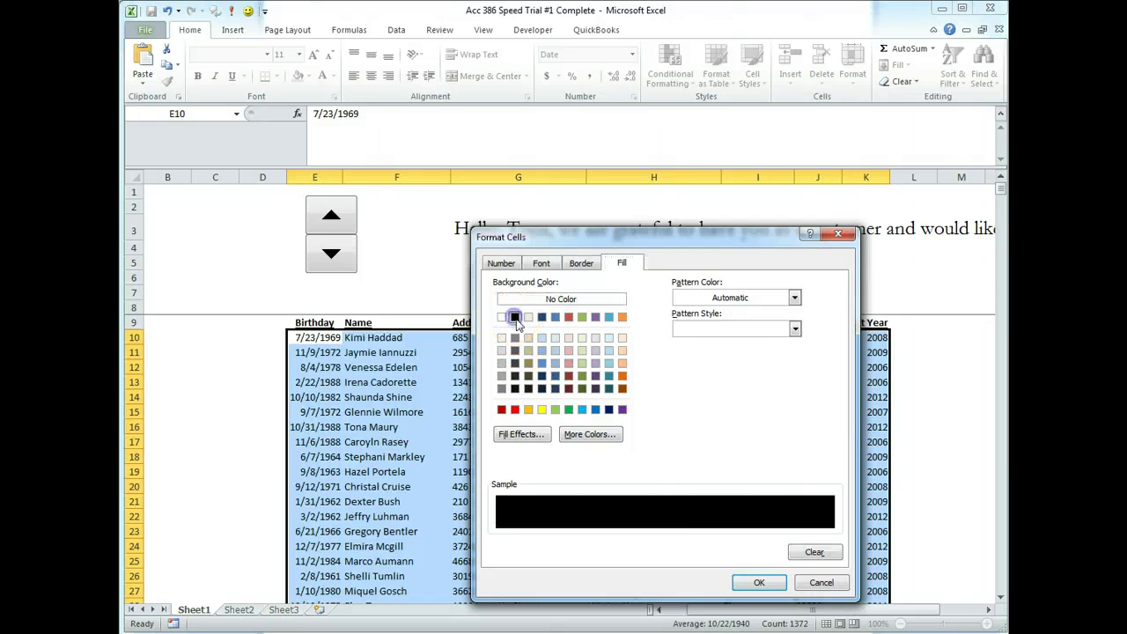
{"action": "left_click", "coordinate": [758, 583]}
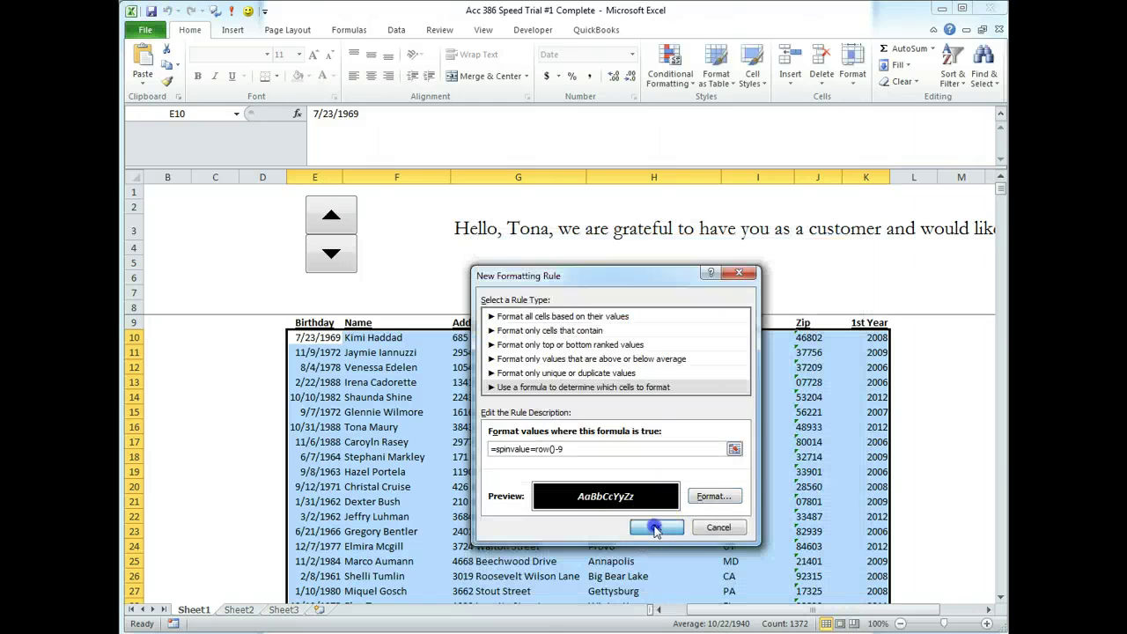
{"action": "left_click", "coordinate": [656, 527]}
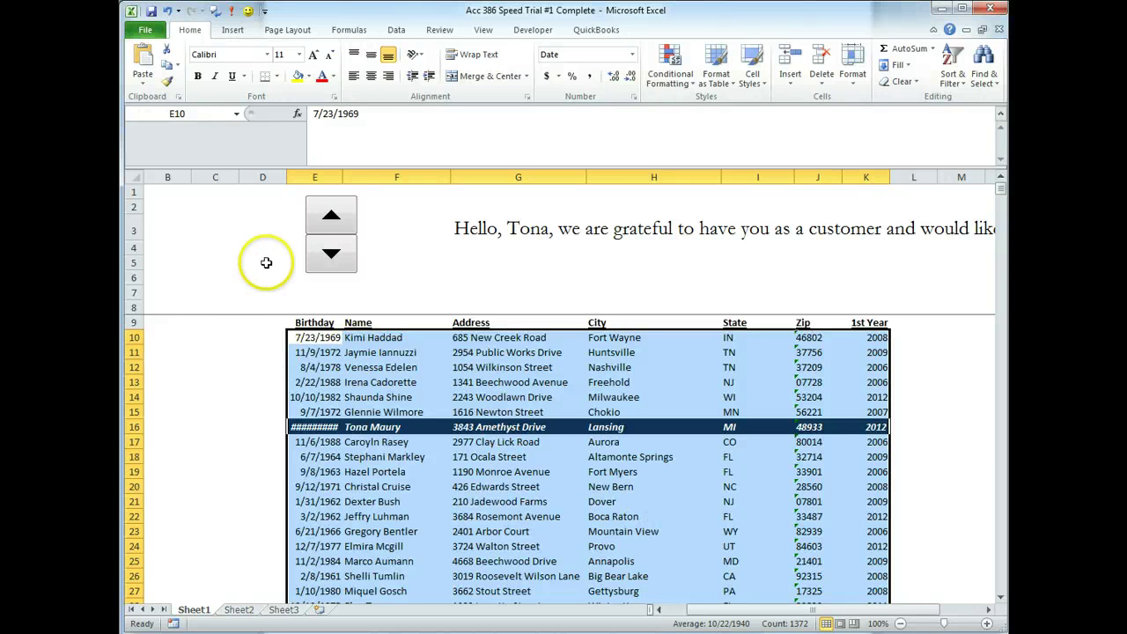
Widen the Birthday column to fit its dates and spin back to the first record to test the row highlighting.
{"action": "left_click_drag", "start_coordinate": [342, 177], "coordinate": [351, 177]}
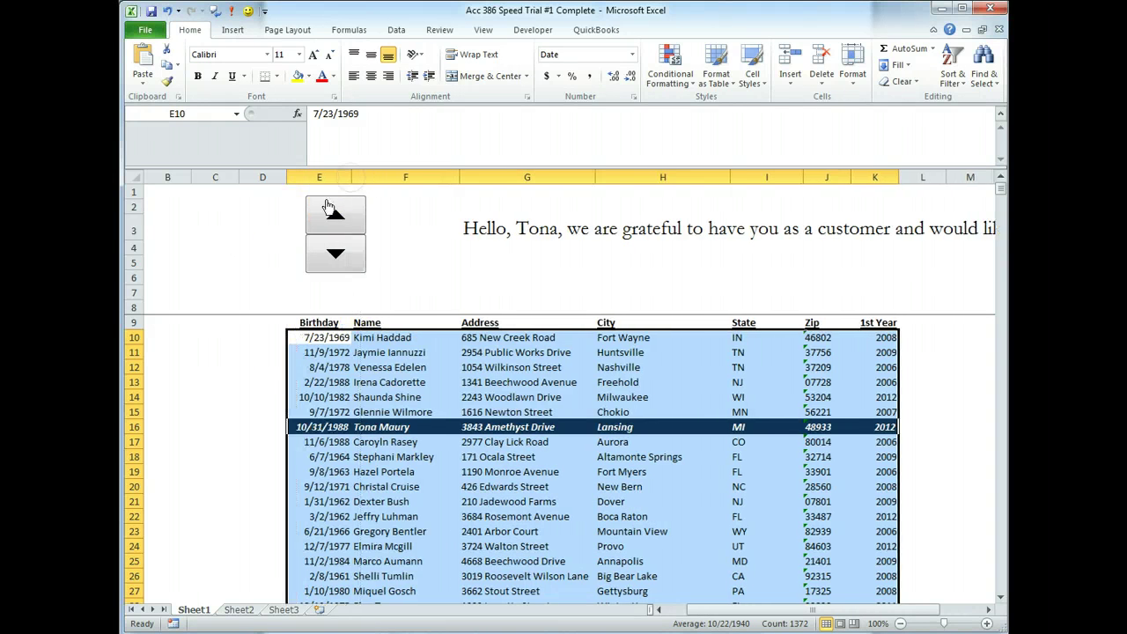
{"action": "left_click", "coordinate": [220, 276]}
{"action": "mouse_move", "coordinate": [335, 221]}
{"action": "left_mouse_down"}
{"action": "mouse_move", "coordinate": [336, 255]}
{"action": "mouse_move", "coordinate": [345, 227]}
{"action": "left_mouse_up"}
{"action": "left_click", "coordinate": [345, 228]}
Review the conditional formatting rules for this worksheet, examining the row-highlighting rule's formula and keeping it as it is.
{"action": "left_click", "coordinate": [668, 73]}
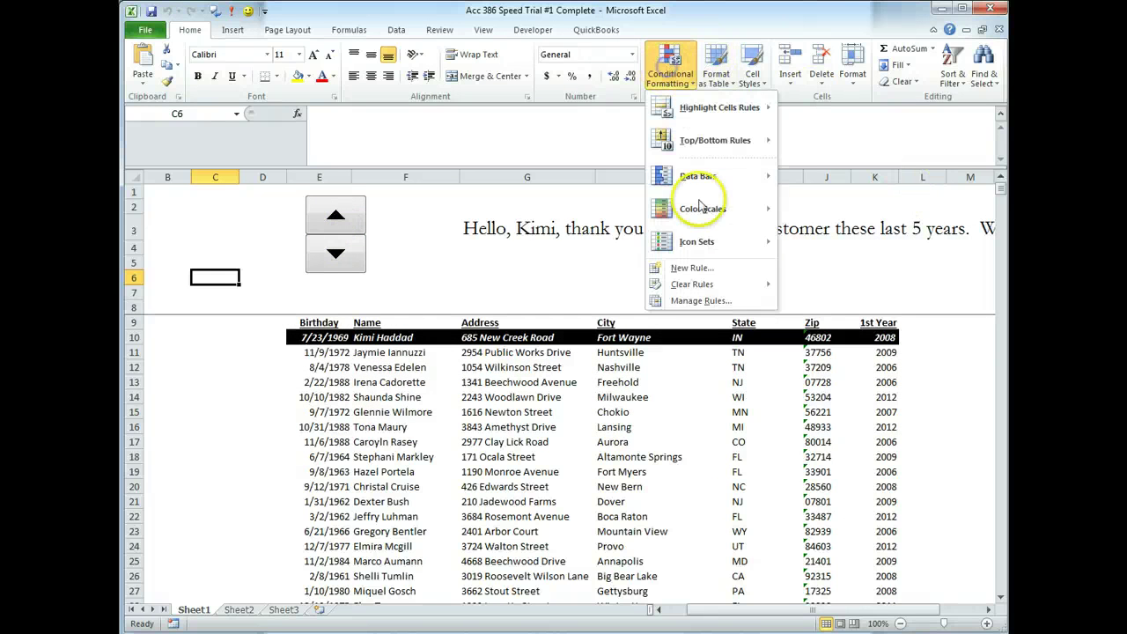
{"action": "left_click", "coordinate": [699, 300]}
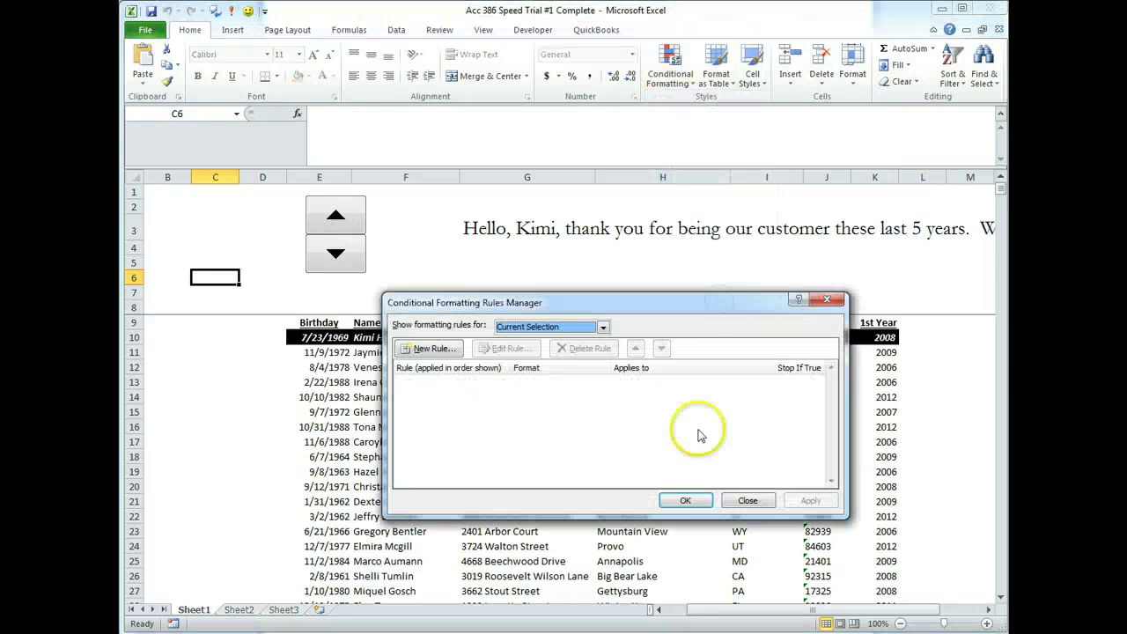
{"action": "left_click", "coordinate": [603, 327]}
{"action": "left_click", "coordinate": [537, 352]}
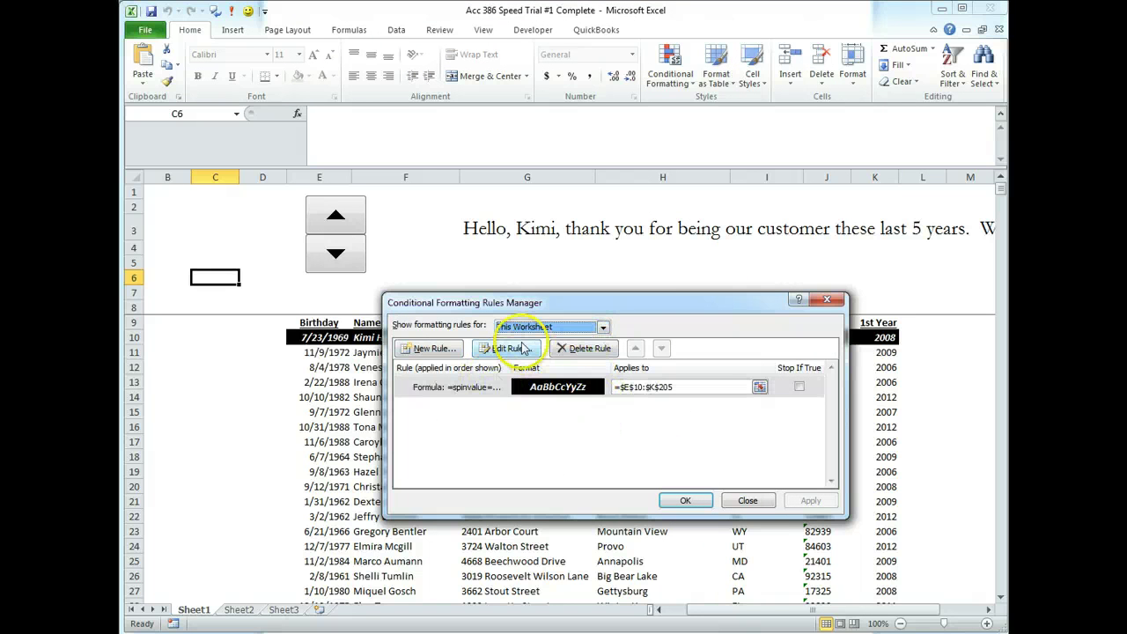
{"action": "left_click", "coordinate": [507, 348]}
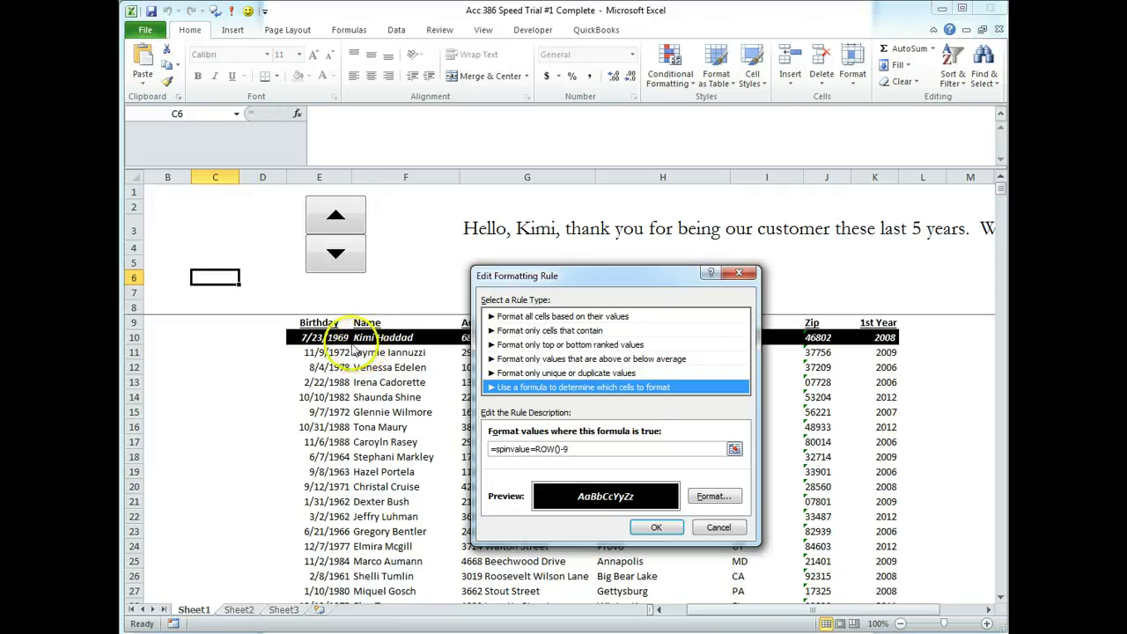
{"action": "left_click", "coordinate": [531, 449]}
{"action": "key", "text": "Delete"}
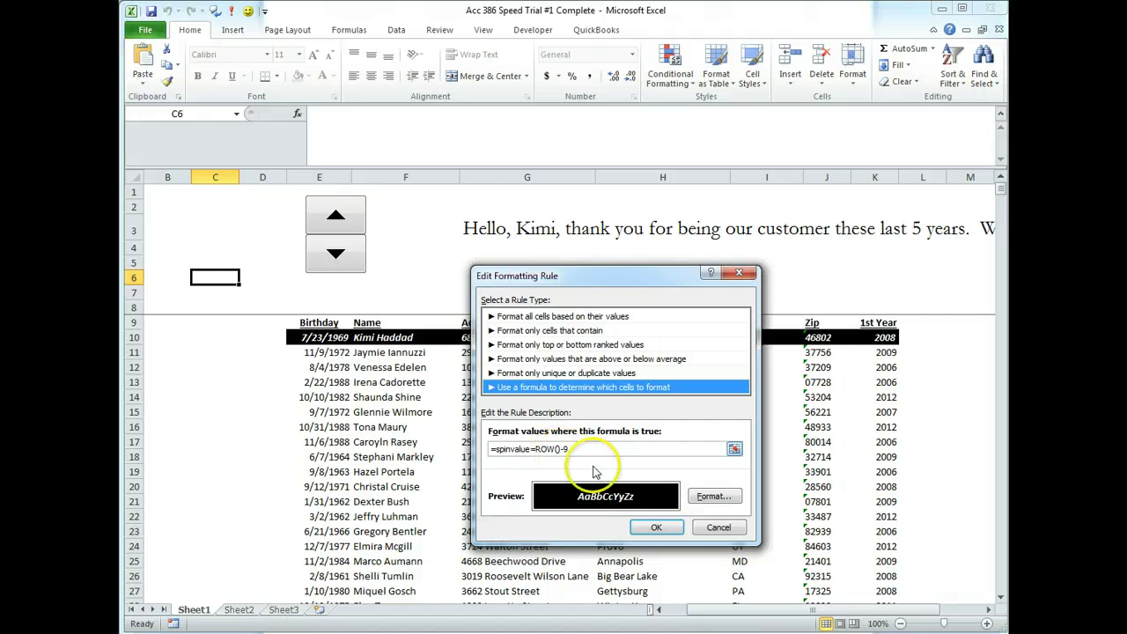
{"action": "left_click", "coordinate": [673, 531]}
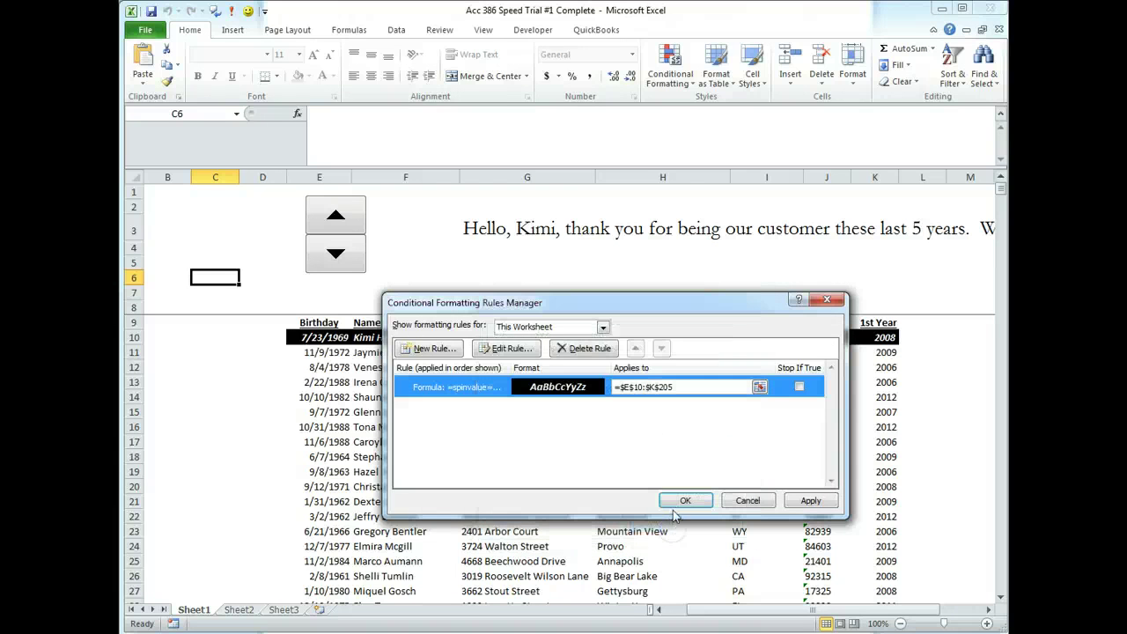
{"action": "left_click", "coordinate": [685, 500]}
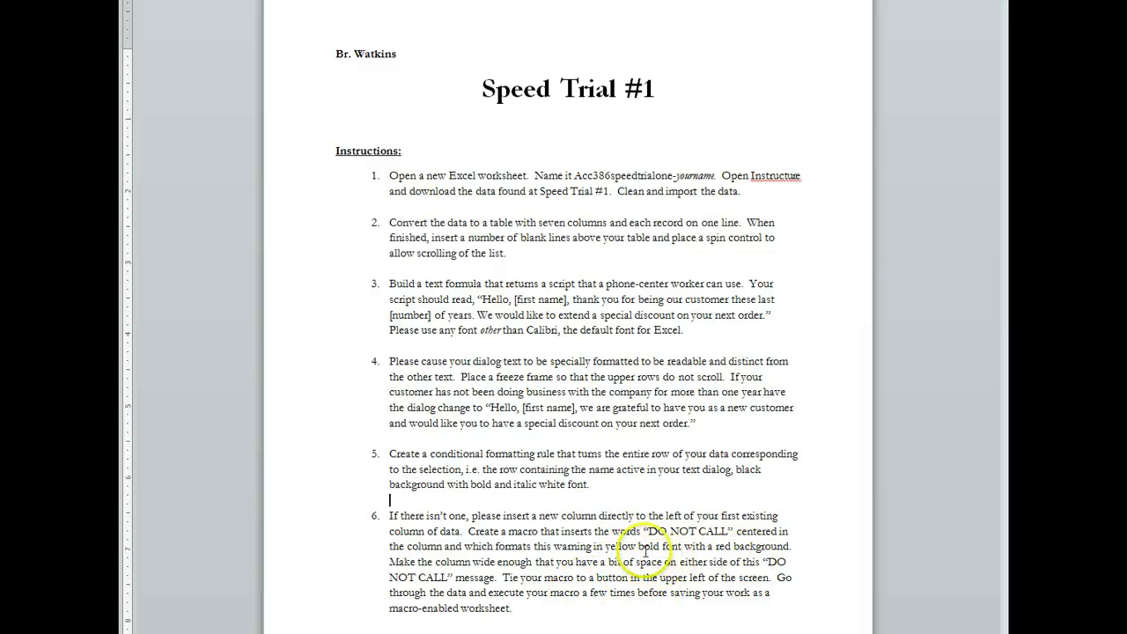
Switch back to the Excel workbook and widen the empty column D directly before the Birthday column.
{"action": "key", "text": "alt+Tab"}
{"action": "left_click", "coordinate": [263, 320]}
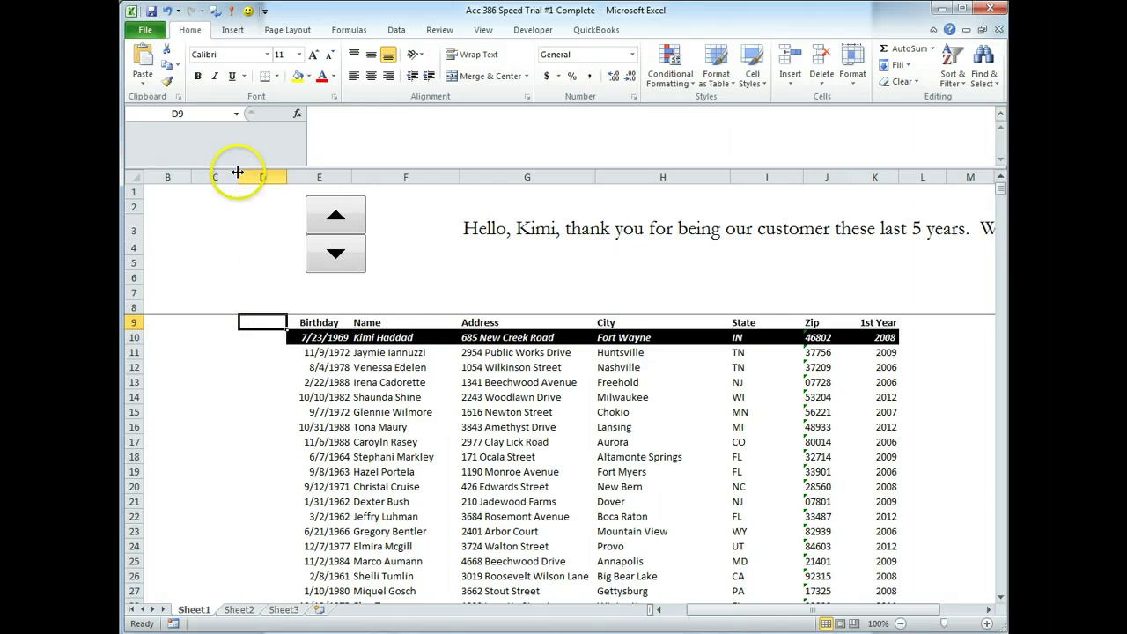
{"action": "left_click_drag", "start_coordinate": [237, 172], "coordinate": [236, 176]}
{"action": "left_click_drag", "start_coordinate": [283, 175], "coordinate": [325, 176]}
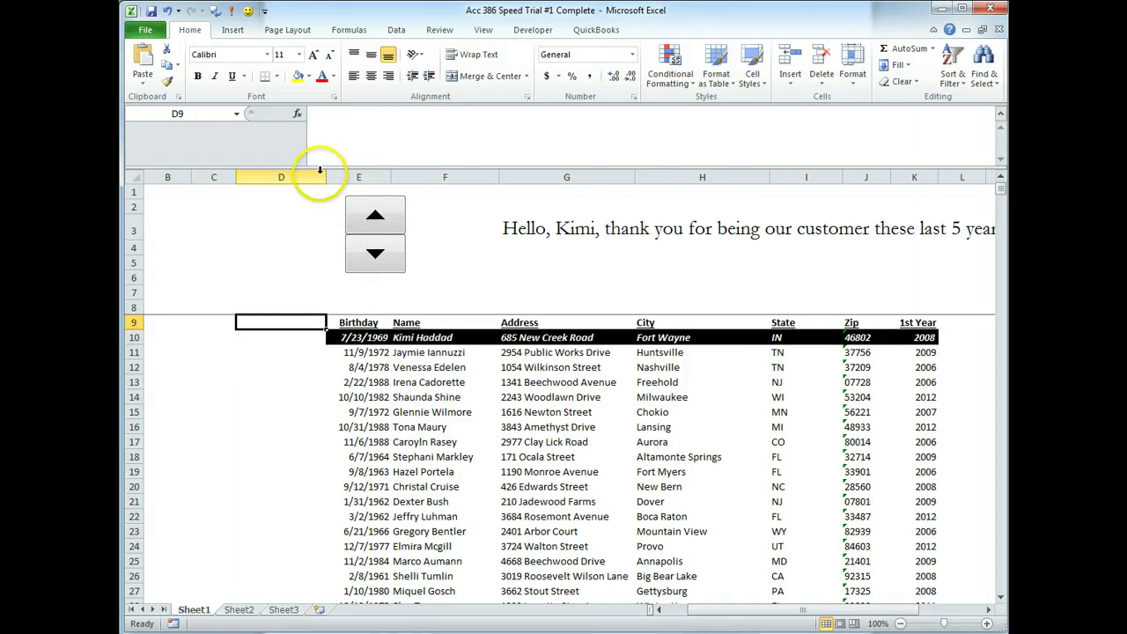
{"action": "left_click_drag", "start_coordinate": [323, 177], "coordinate": [335, 175]}
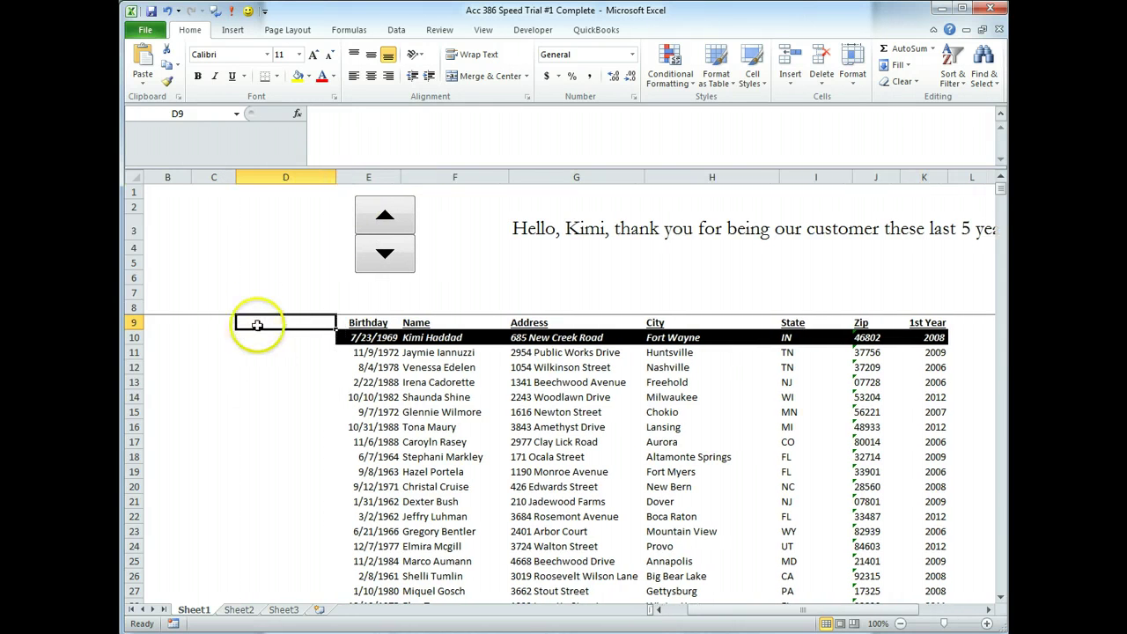
From cell D10, start recording a macro named Donotcall with shortcut letter m and description "do not call macro", stored in This Workbook.
{"action": "key", "text": "Return"}
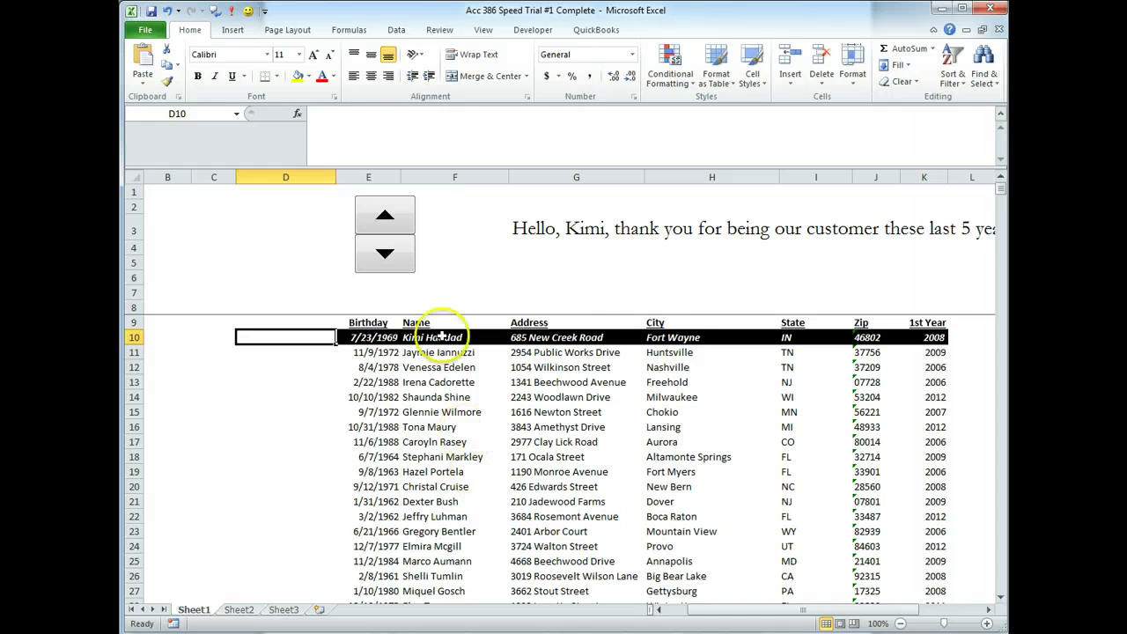
{"action": "left_click", "coordinate": [532, 30]}
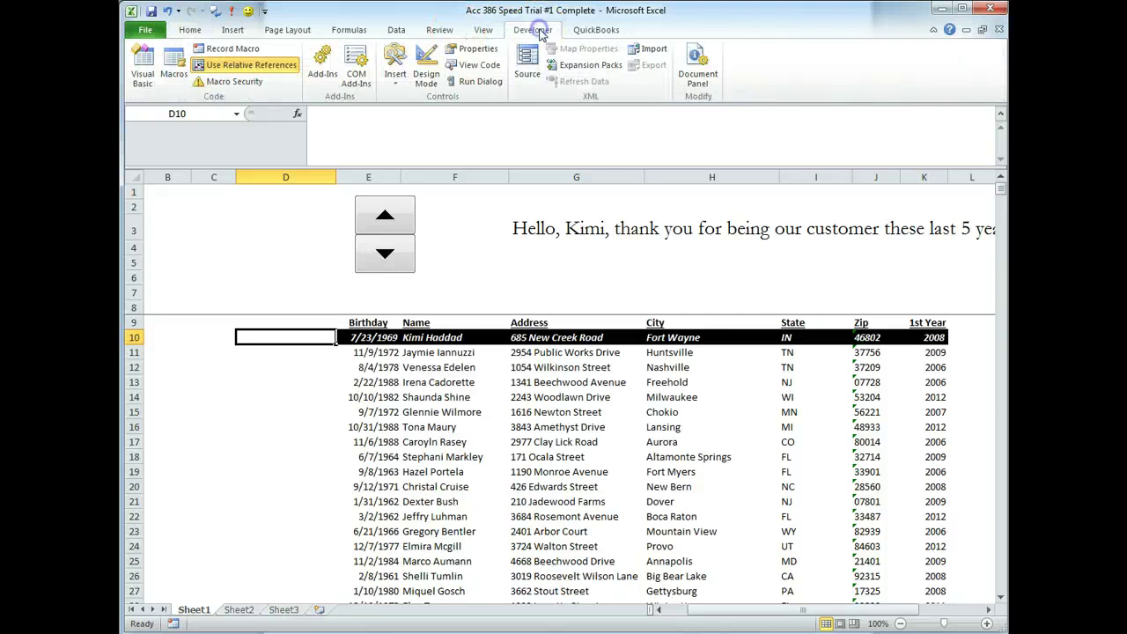
{"action": "left_click", "coordinate": [234, 51]}
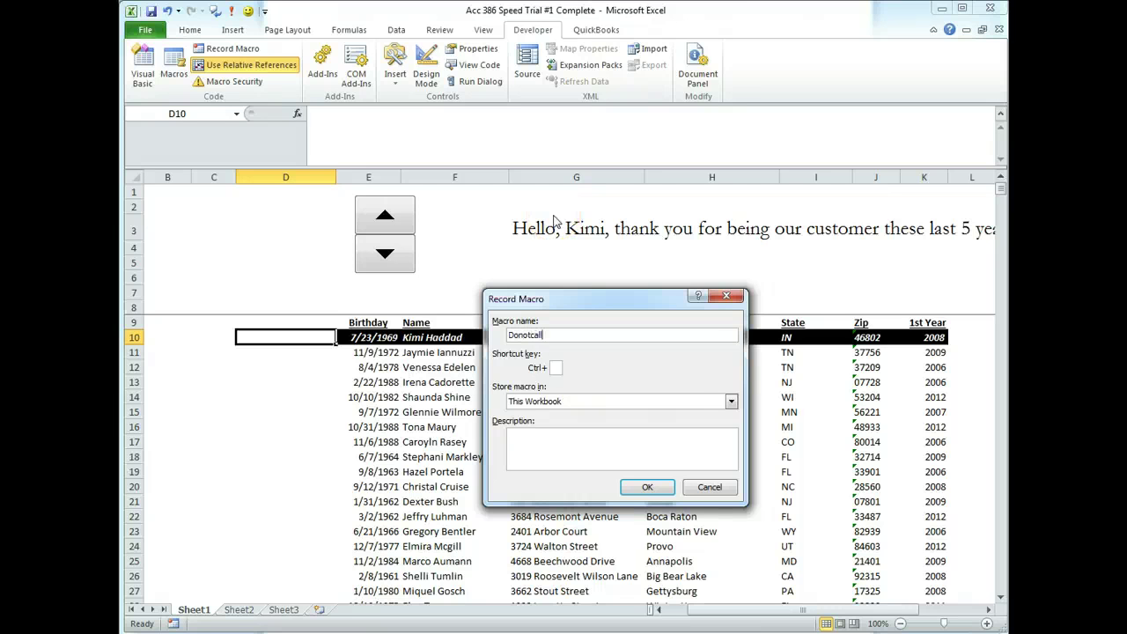
{"action": "left_click", "coordinate": [553, 368]}
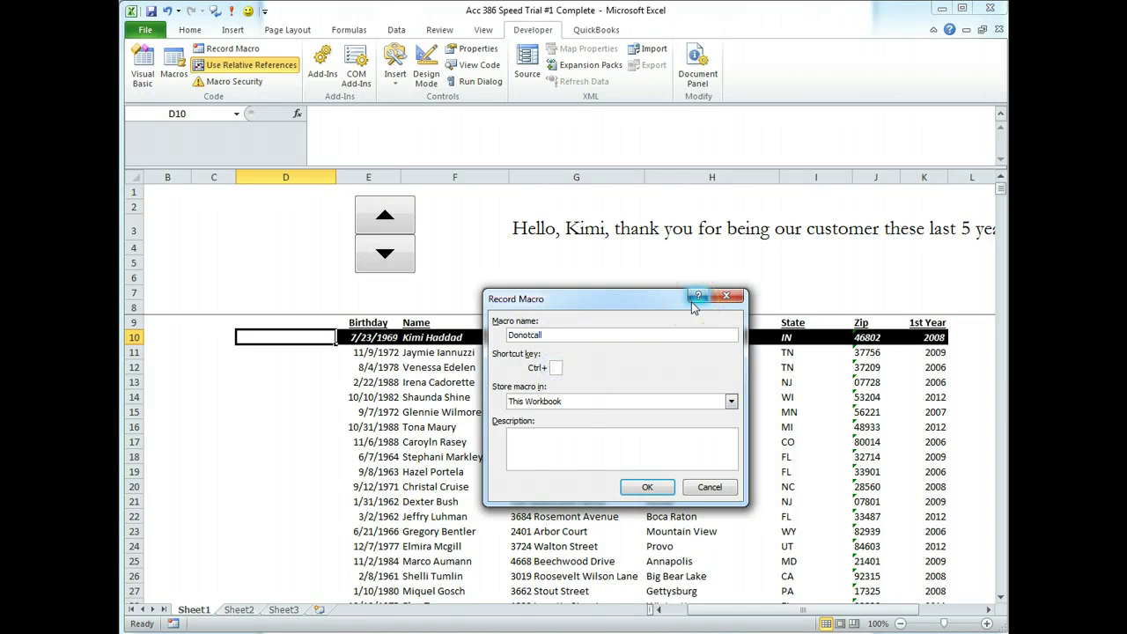
{"action": "left_click", "coordinate": [586, 447]}
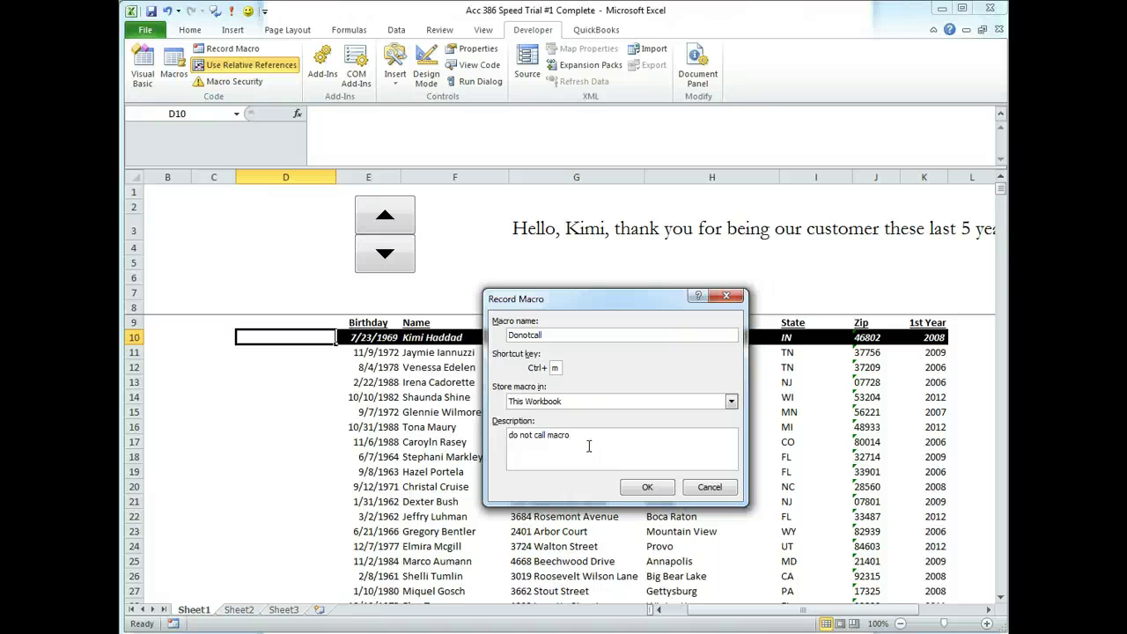
{"action": "left_click", "coordinate": [649, 487]}
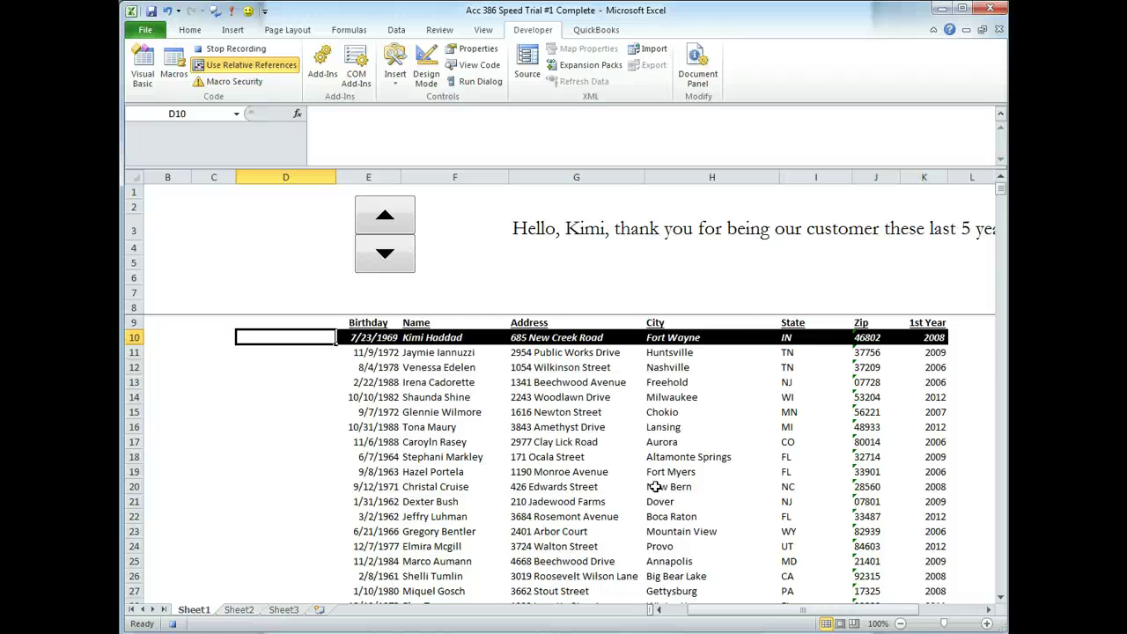
Record moving to the first cell of row 10 and three cells across to D10.
{"action": "key", "text": "Home"}
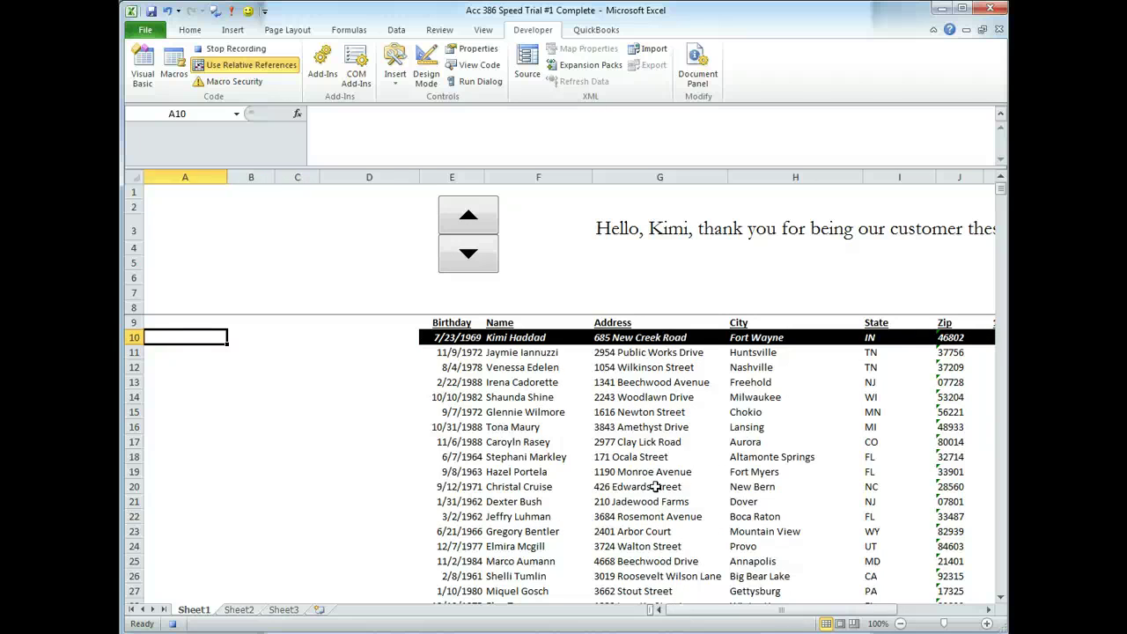
{"action": "key", "text": "Right"}
{"action": "key", "text": "Right"}
{"action": "key", "text": "Right"}
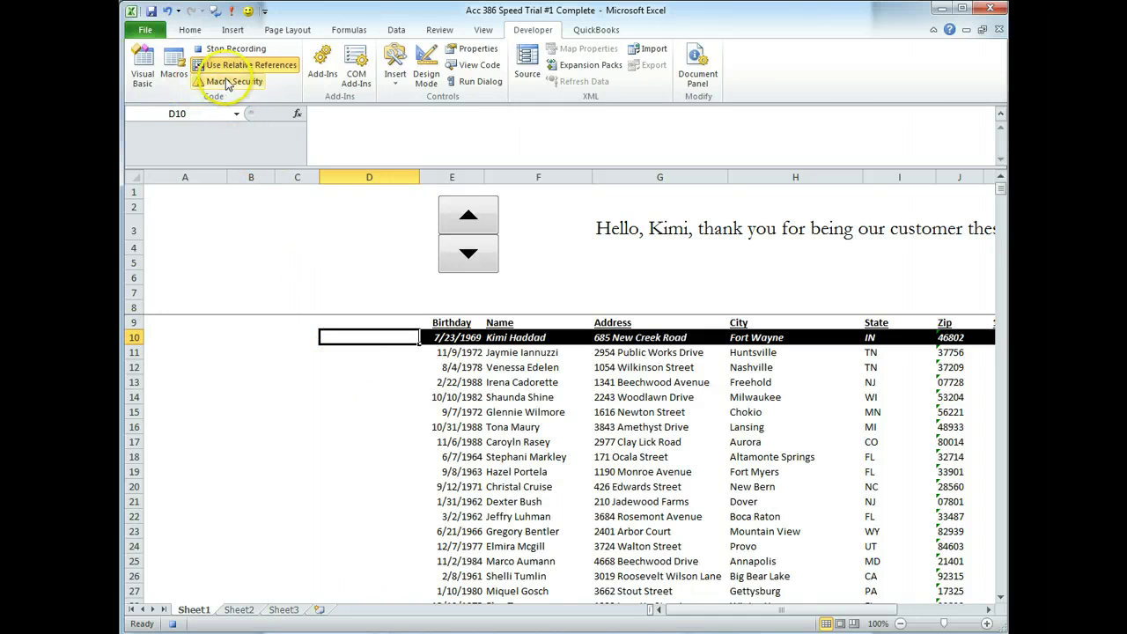
Format D10 with a standard red fill and bold, standard yellow font while the macro is recording.
{"action": "left_click", "coordinate": [189, 30]}
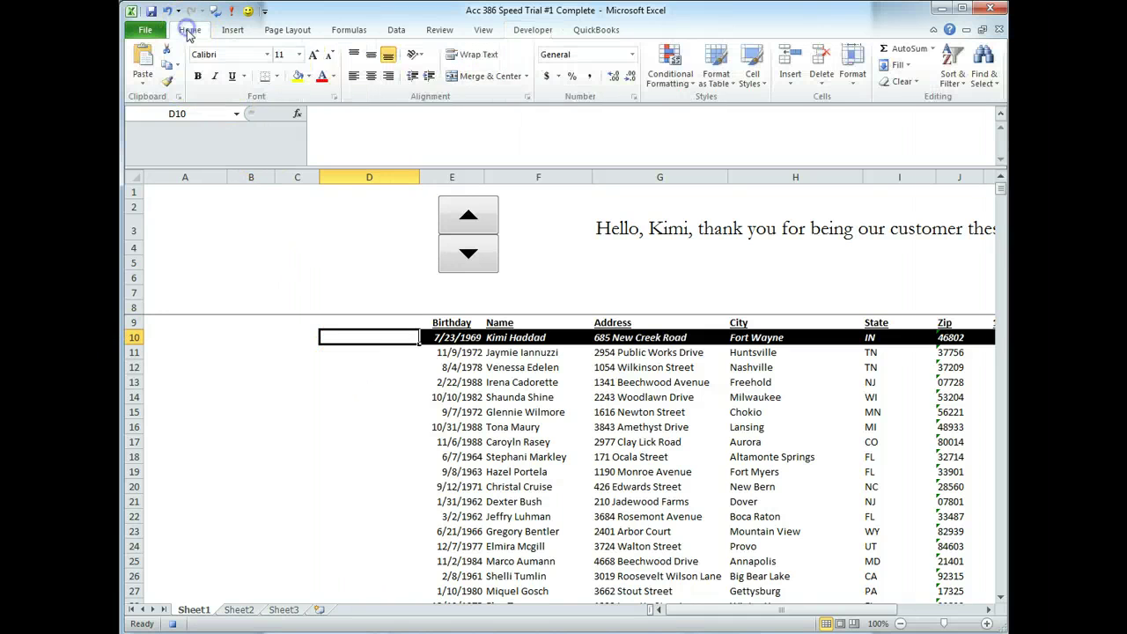
{"action": "left_click", "coordinate": [310, 78]}
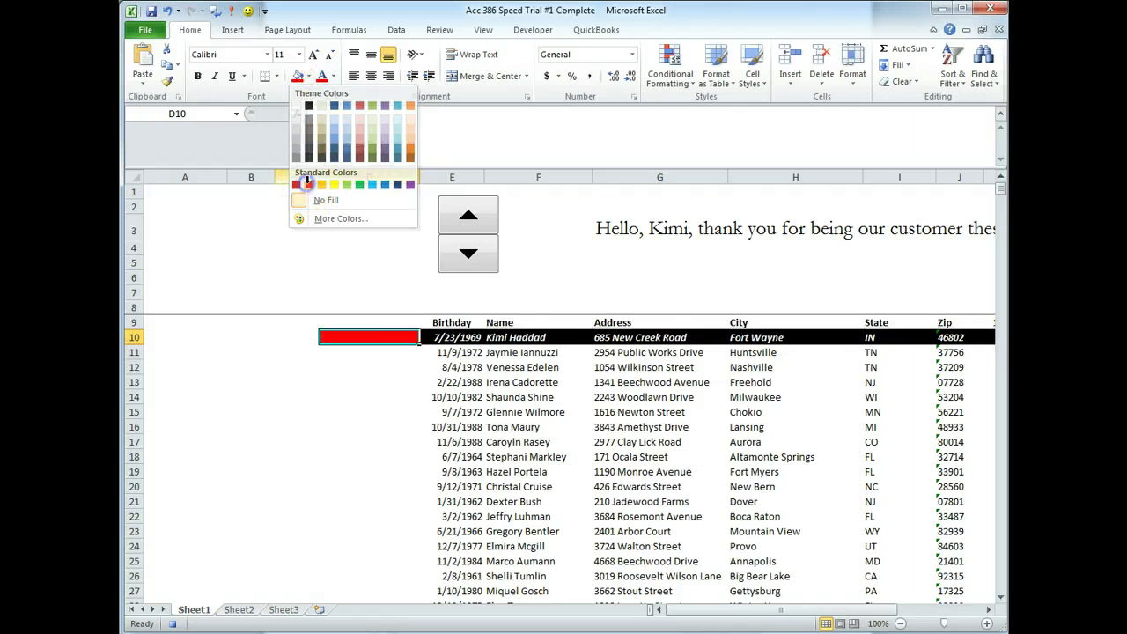
{"action": "left_click", "coordinate": [308, 182]}
{"action": "left_click", "coordinate": [333, 76]}
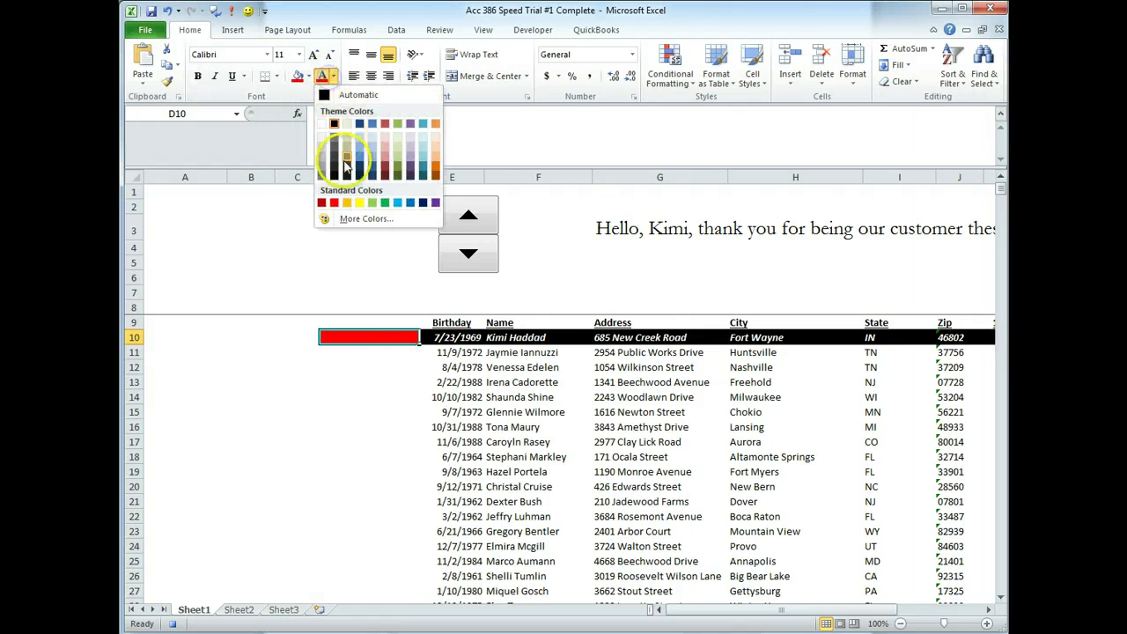
{"action": "left_click", "coordinate": [359, 203]}
{"action": "left_click", "coordinate": [198, 76]}
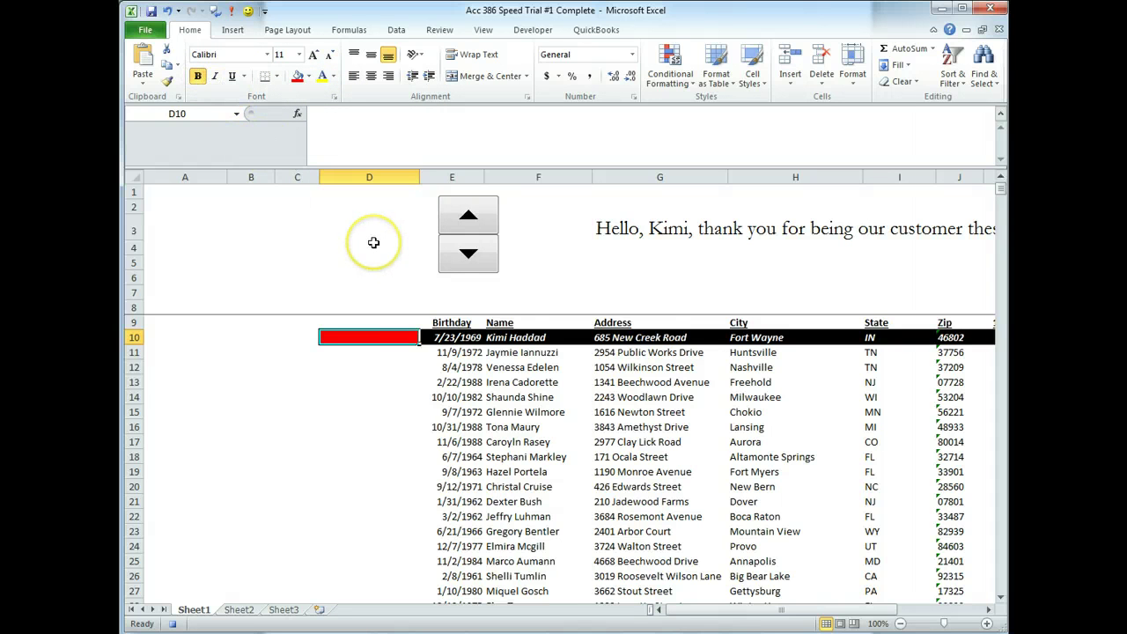
Enter DO NOT CALL!! in D10, center the text in the cell, and stop recording the macro.
{"action": "type", "text": "DO NOT CALL!!"}
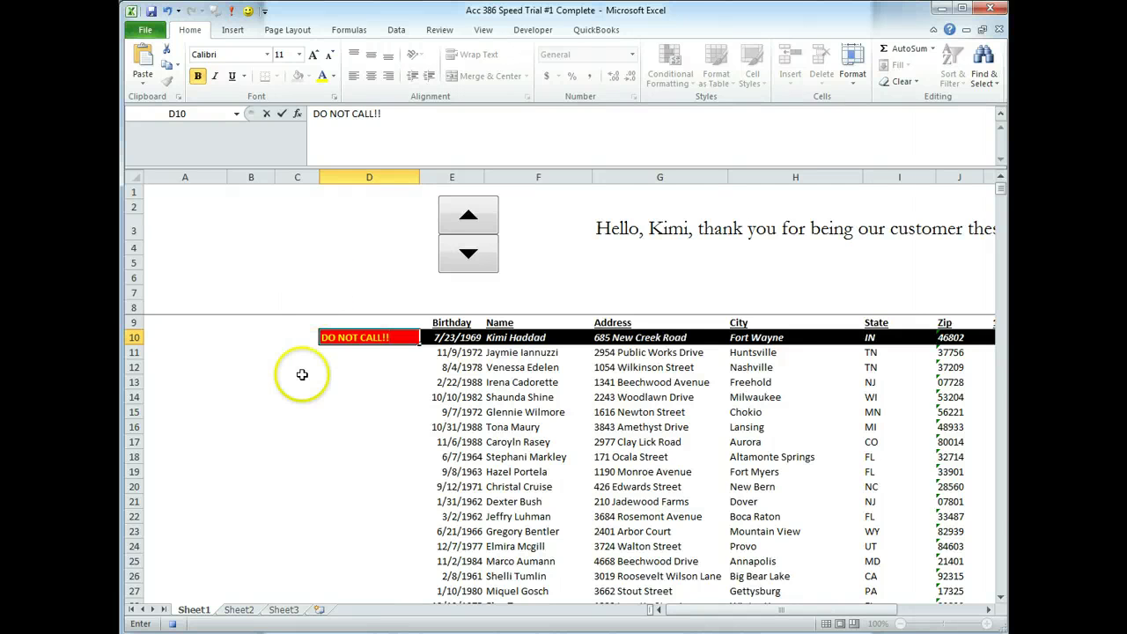
{"action": "left_click", "coordinate": [284, 341]}
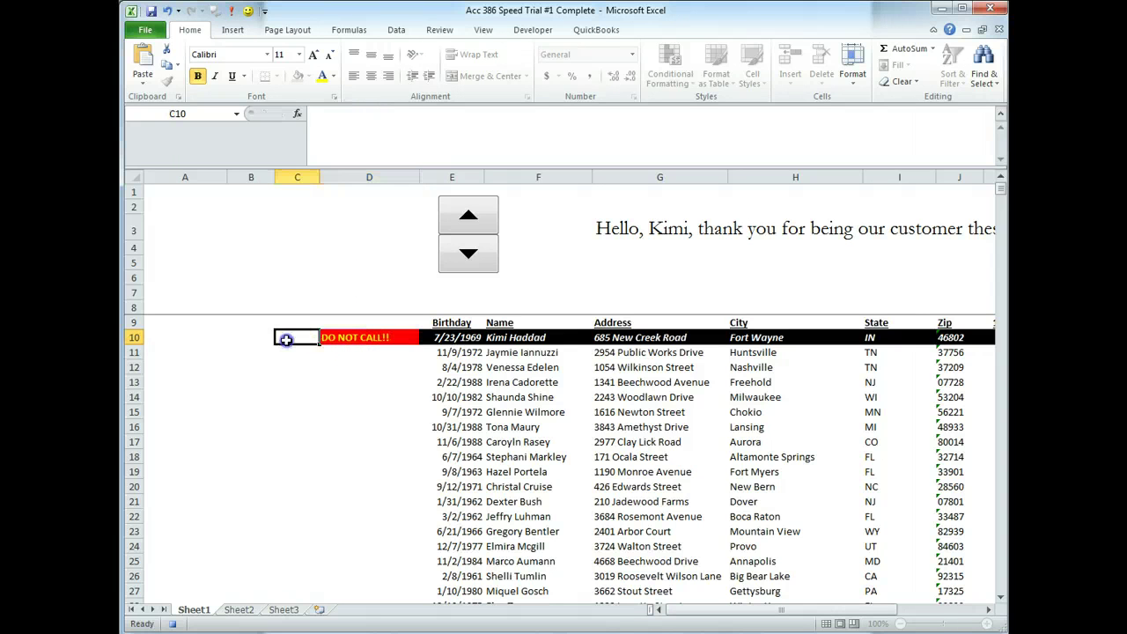
{"action": "left_click", "coordinate": [322, 337]}
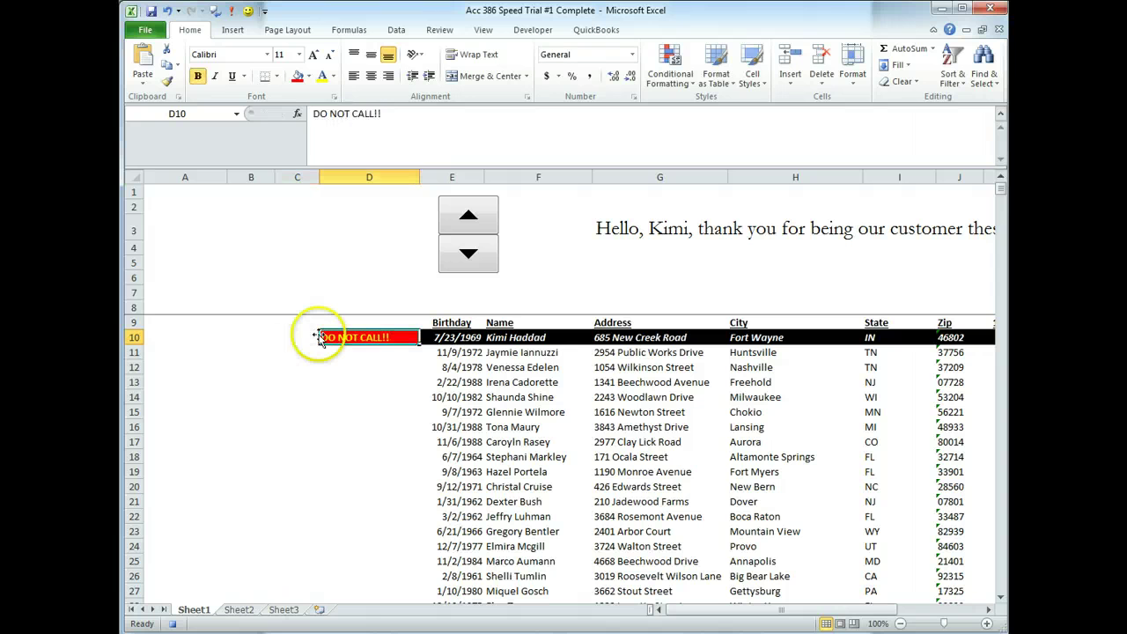
{"action": "left_click", "coordinate": [370, 77]}
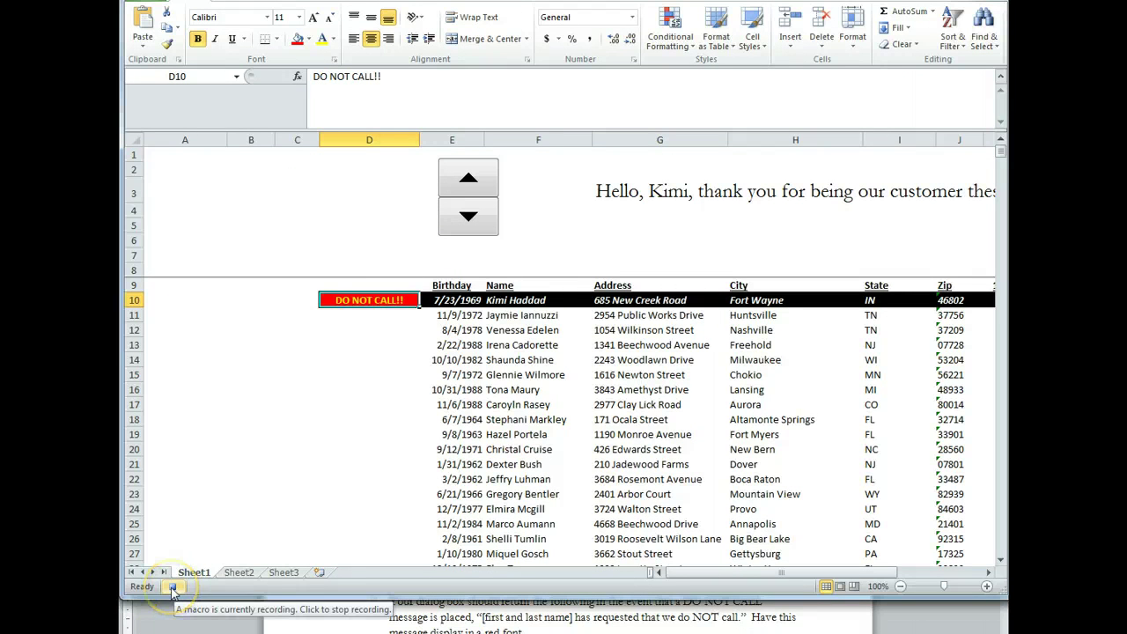
{"action": "left_click", "coordinate": [172, 587]}
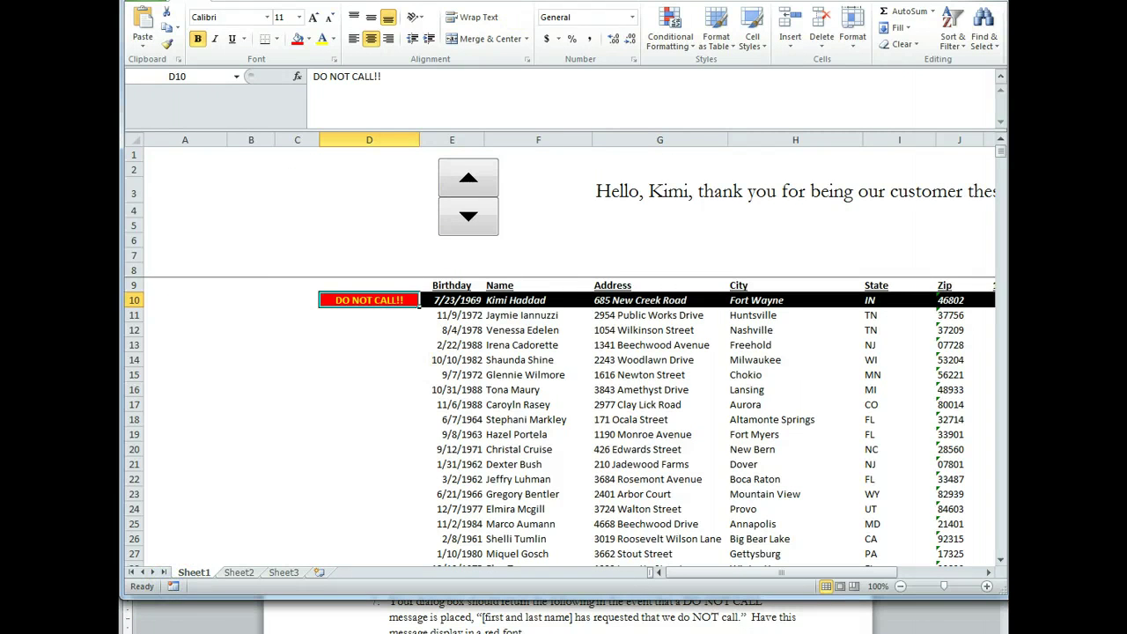
Check instruction 6 in the Word document for the macro button requirements and return to the Excel workbook.
{"action": "left_click", "coordinate": [545, 14]}
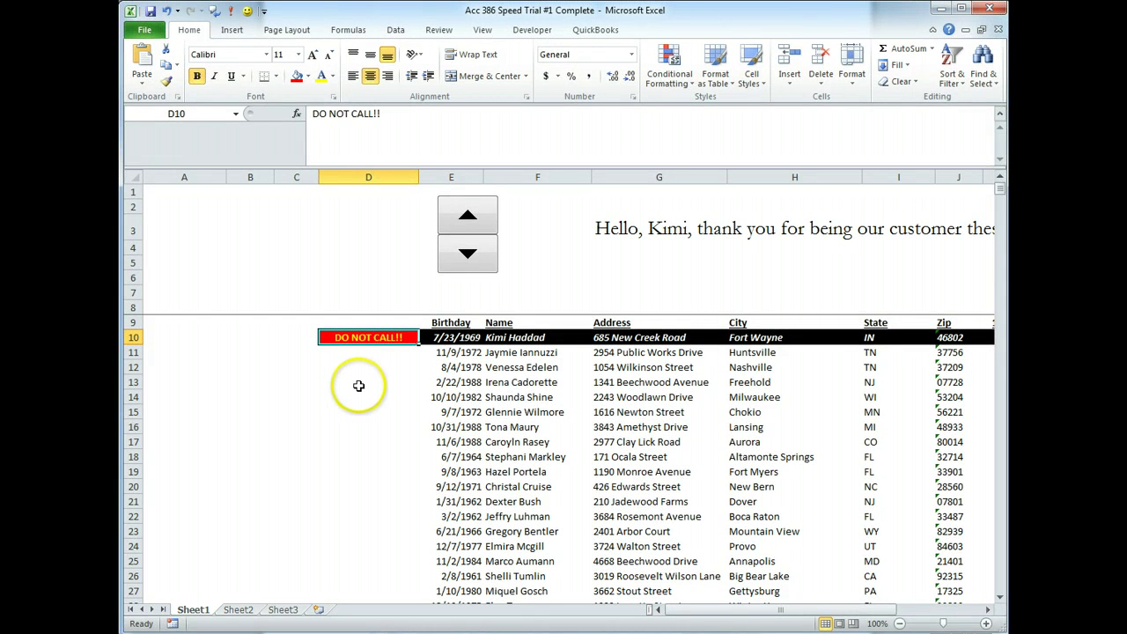
{"action": "left_click", "coordinate": [360, 398]}
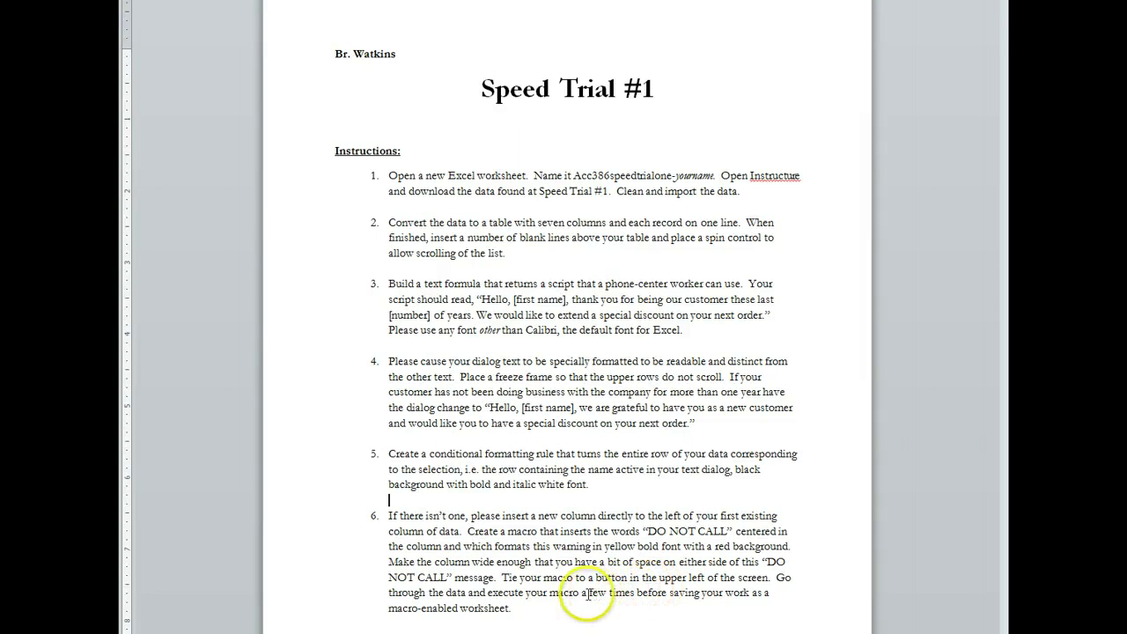
{"action": "left_click", "coordinate": [448, 599]}
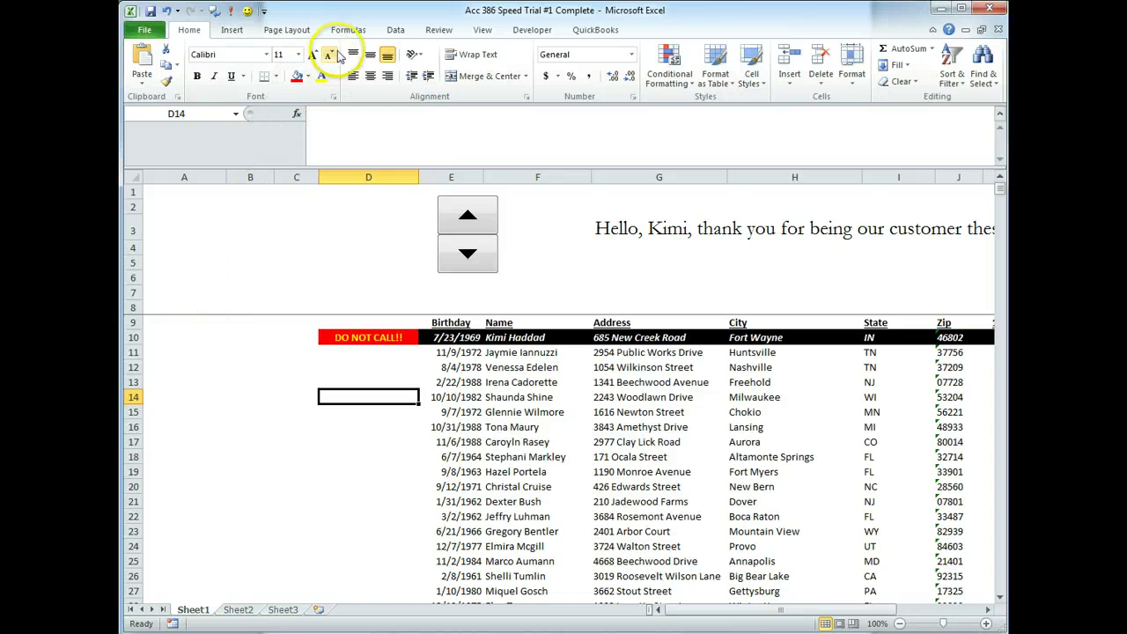
Place a form control button across columns B to D just above the frozen header row and assign it the Donotcall macro.
{"action": "left_click", "coordinate": [528, 29]}
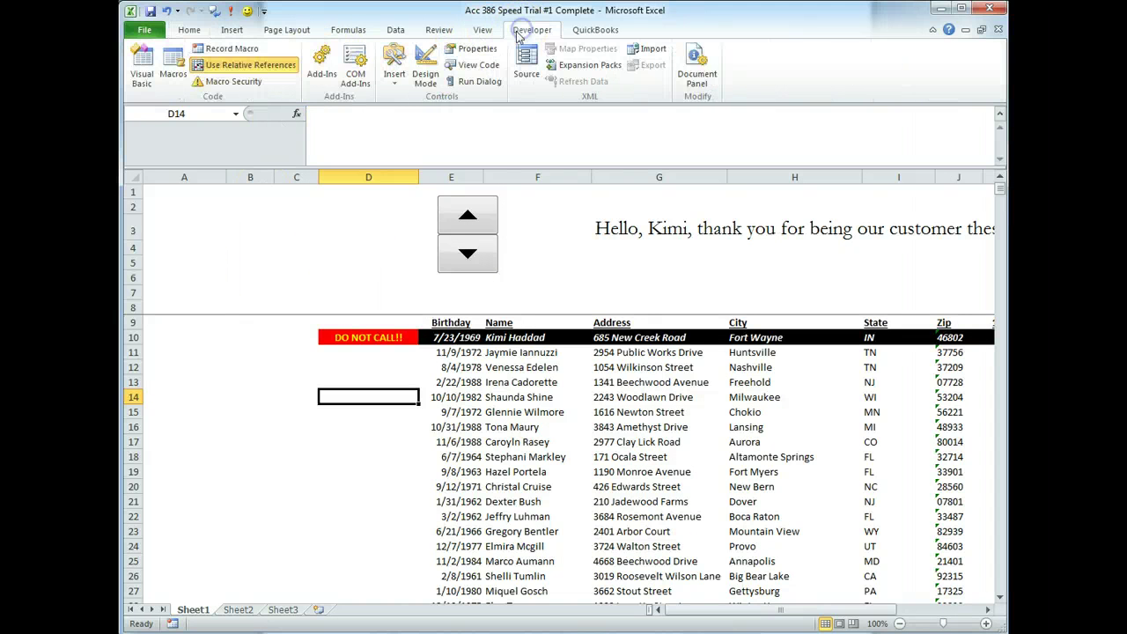
{"action": "left_click", "coordinate": [395, 71]}
{"action": "left_click", "coordinate": [389, 112]}
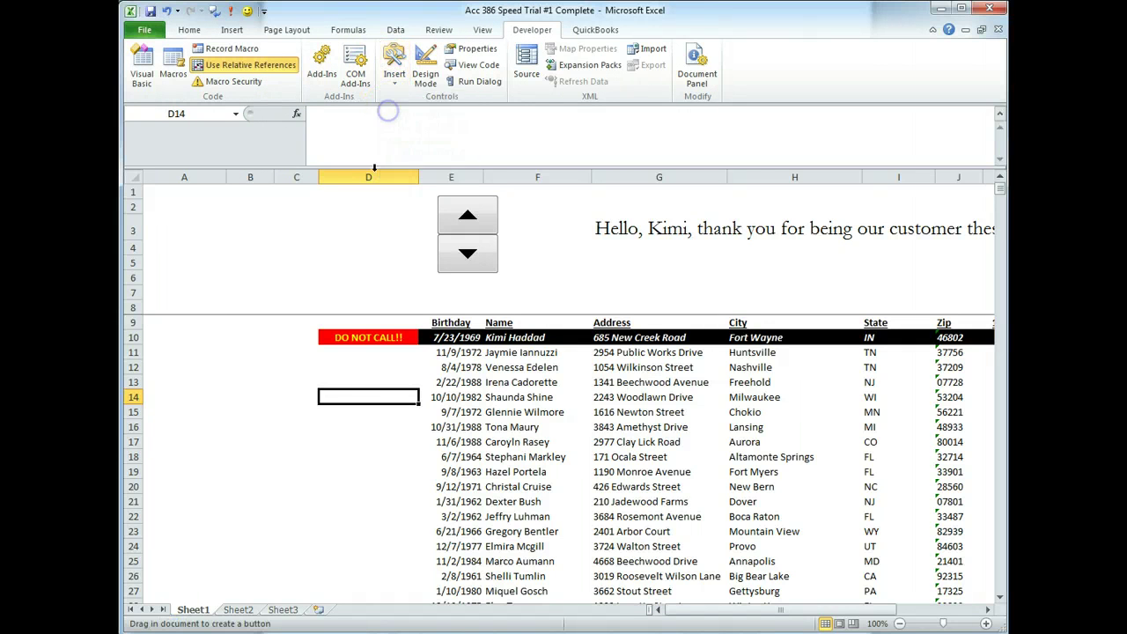
{"action": "mouse_move", "coordinate": [268, 273]}
{"action": "left_mouse_down"}
{"action": "mouse_move", "coordinate": [358, 291]}
{"action": "mouse_move", "coordinate": [375, 306]}
{"action": "left_mouse_up"}
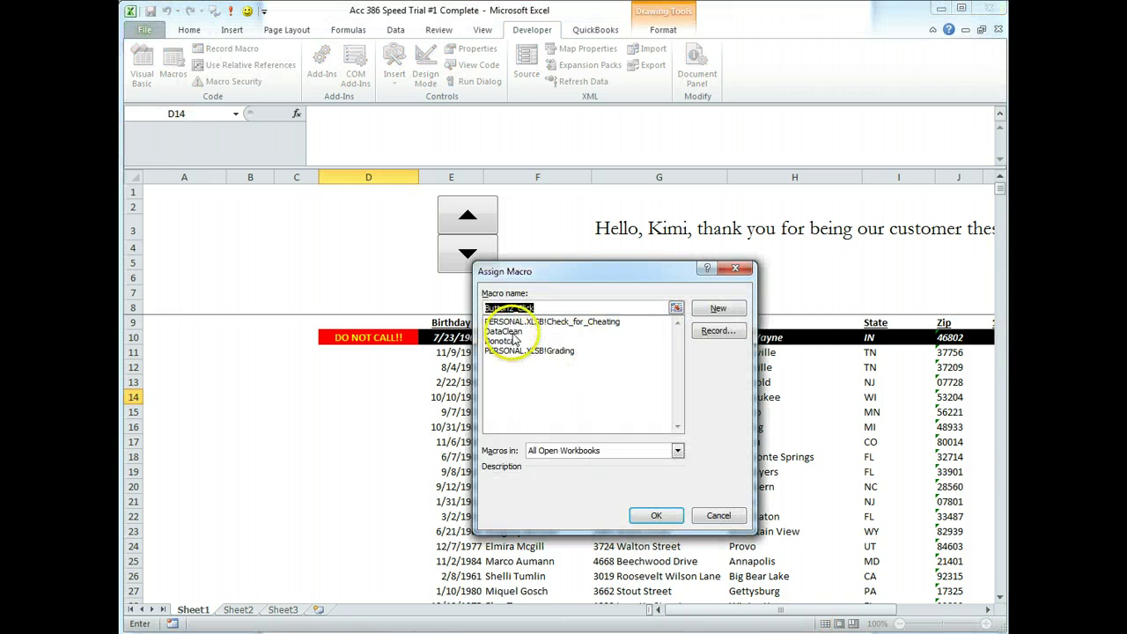
{"action": "left_click", "coordinate": [511, 341]}
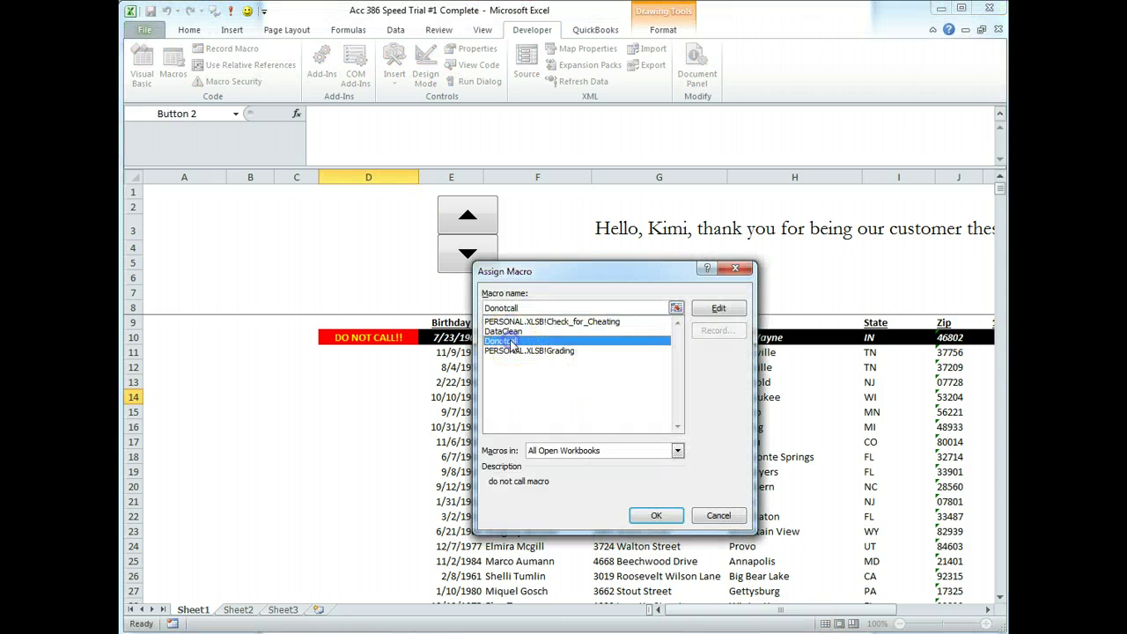
{"action": "left_click", "coordinate": [654, 517]}
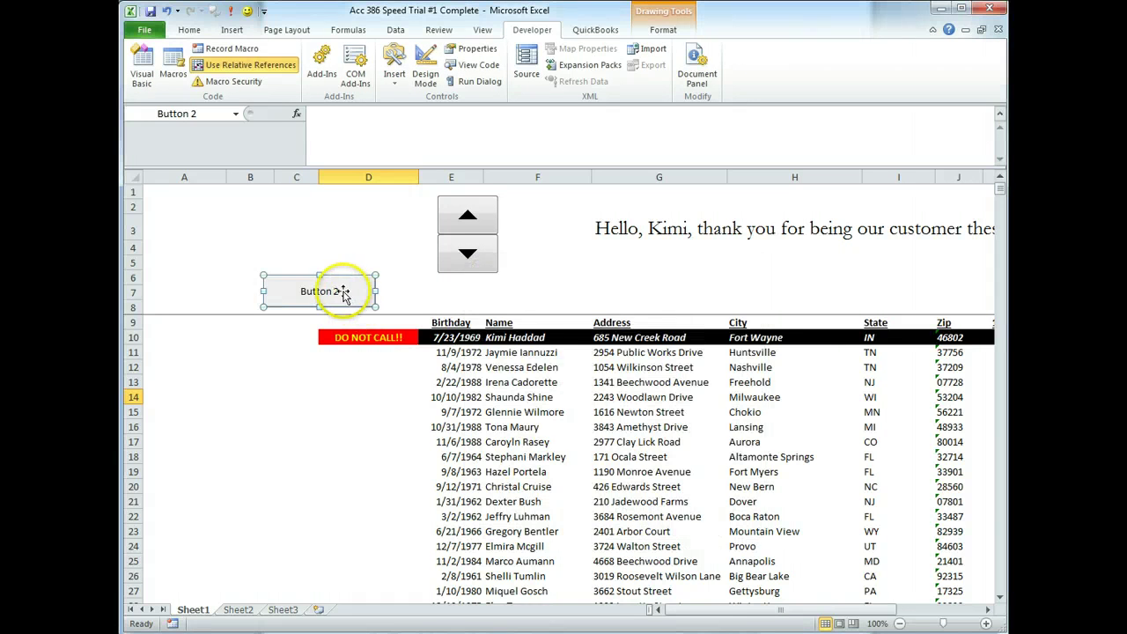
Change the new macro button's caption to "Do Not Call!" and deselect the button.
{"action": "left_click", "coordinate": [333, 292]}
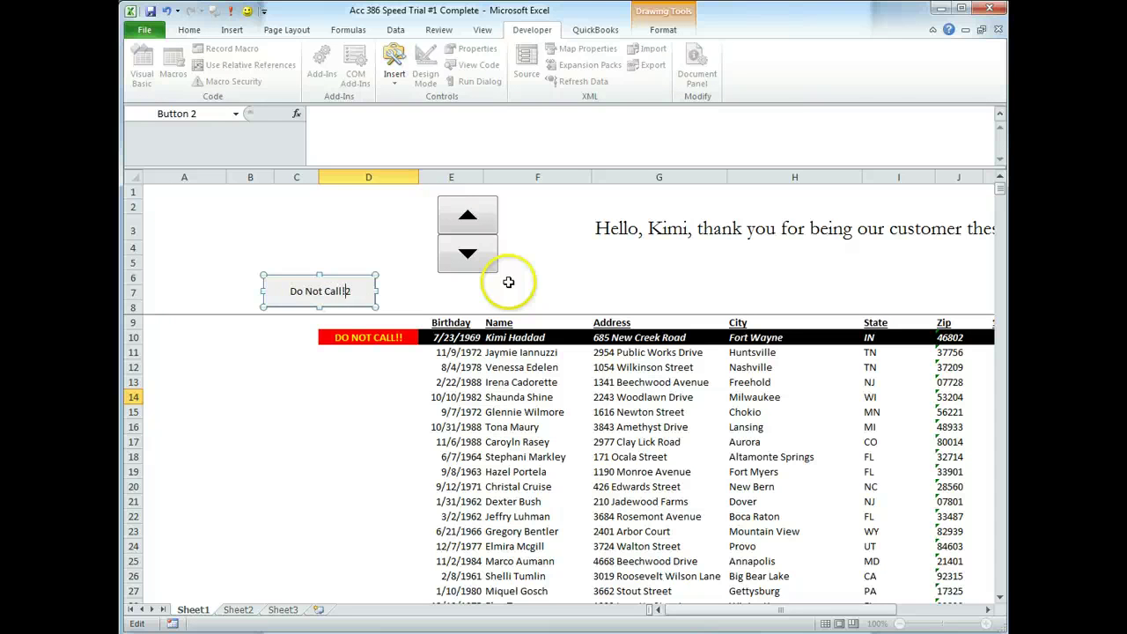
{"action": "key", "text": "Delete"}
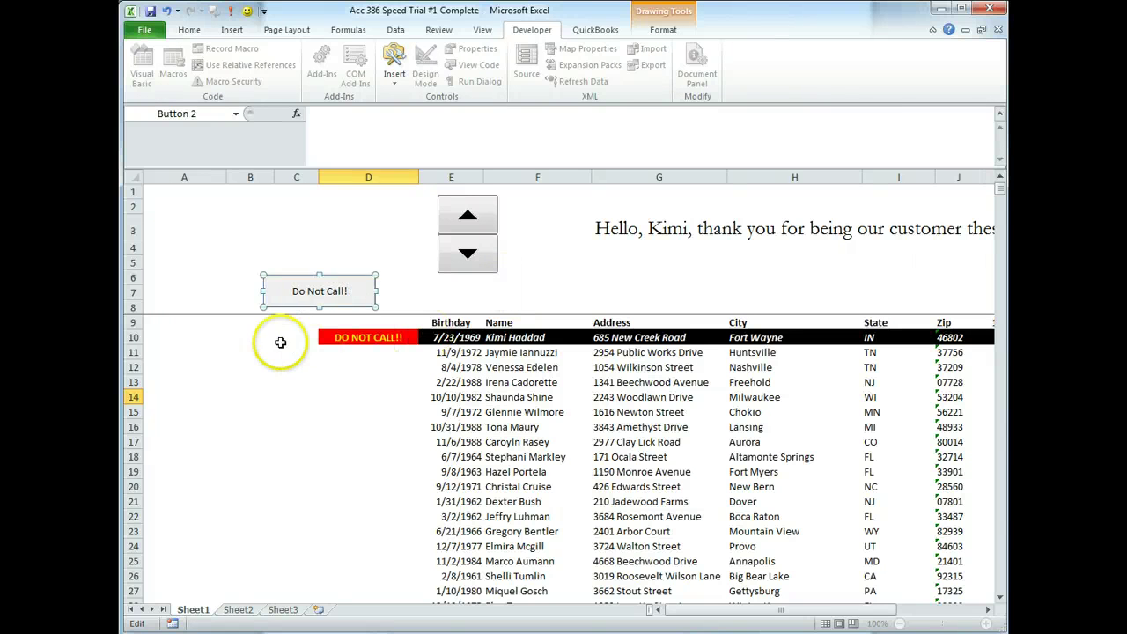
{"action": "left_click", "coordinate": [250, 339]}
Run the Do Not Call! button's macro on D15 to mark that record, and move the selection off the cell.
{"action": "left_click", "coordinate": [378, 412]}
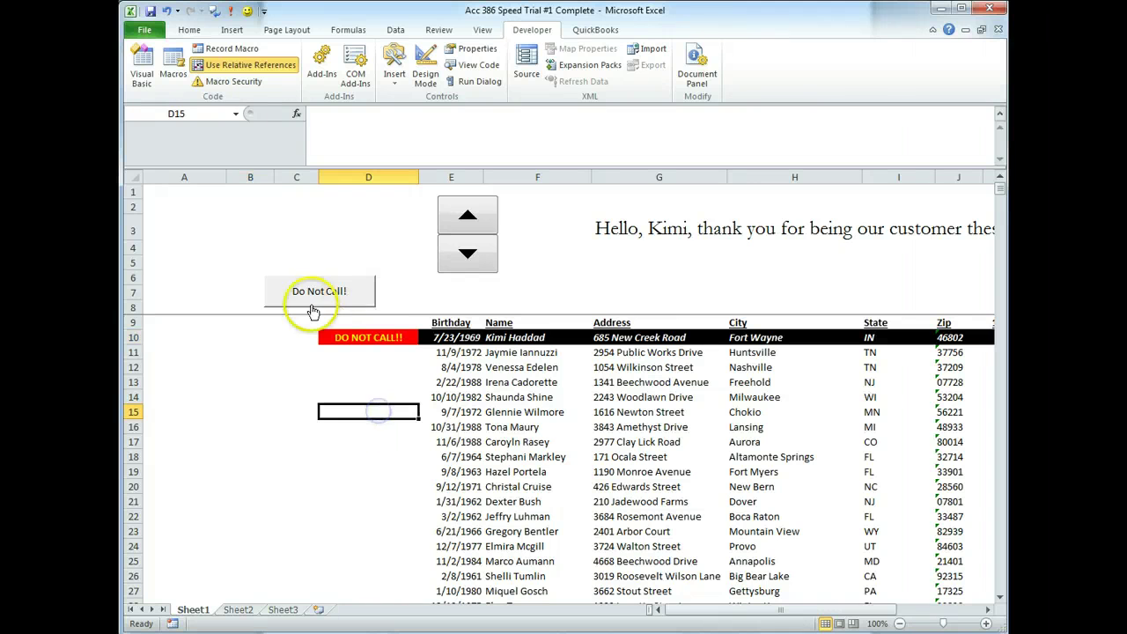
{"action": "left_click", "coordinate": [312, 291]}
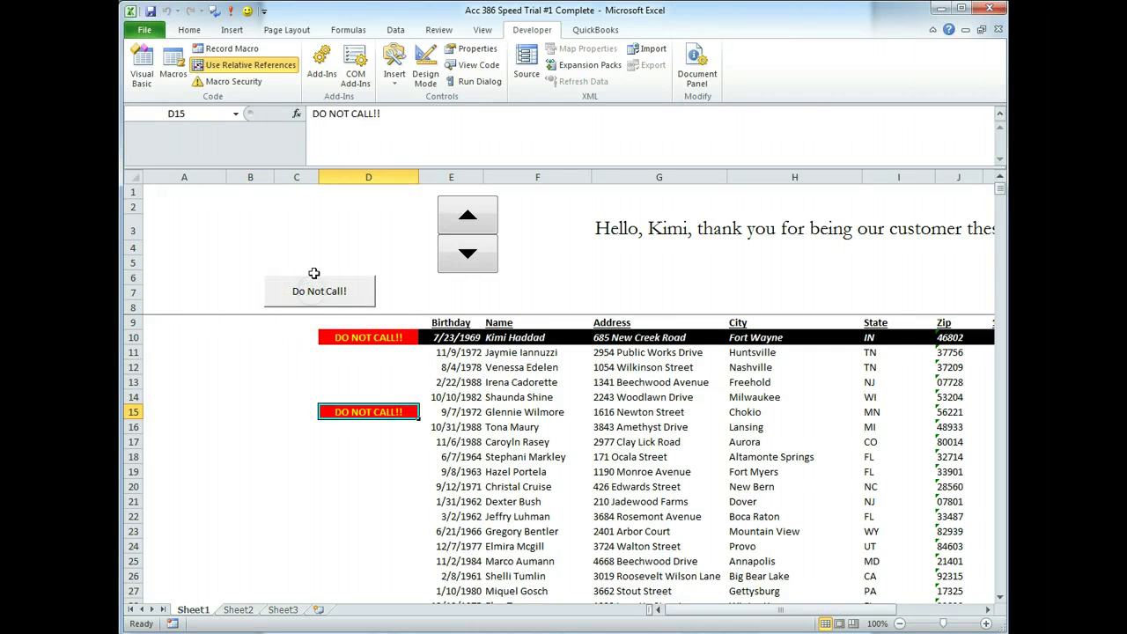
{"action": "left_click_drag", "start_coordinate": [255, 396], "coordinate": [276, 424]}
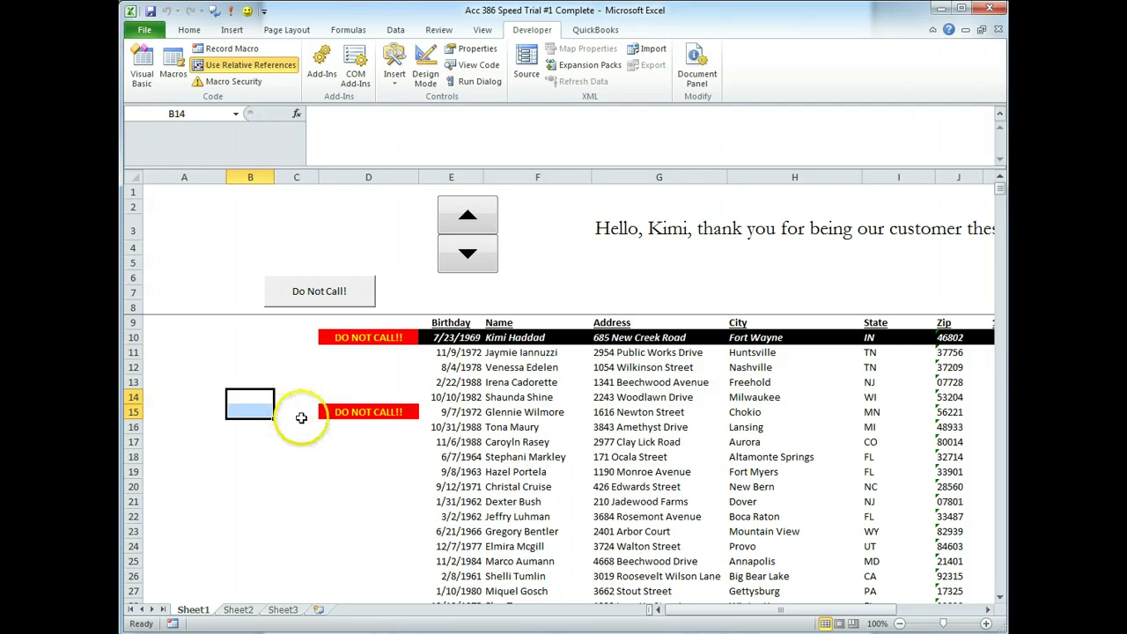
Switch to the Word instructions, read item 7 about the DO NOT CALL dialog message, and return to the Excel workbook.
{"action": "left_click", "coordinate": [591, 632]}
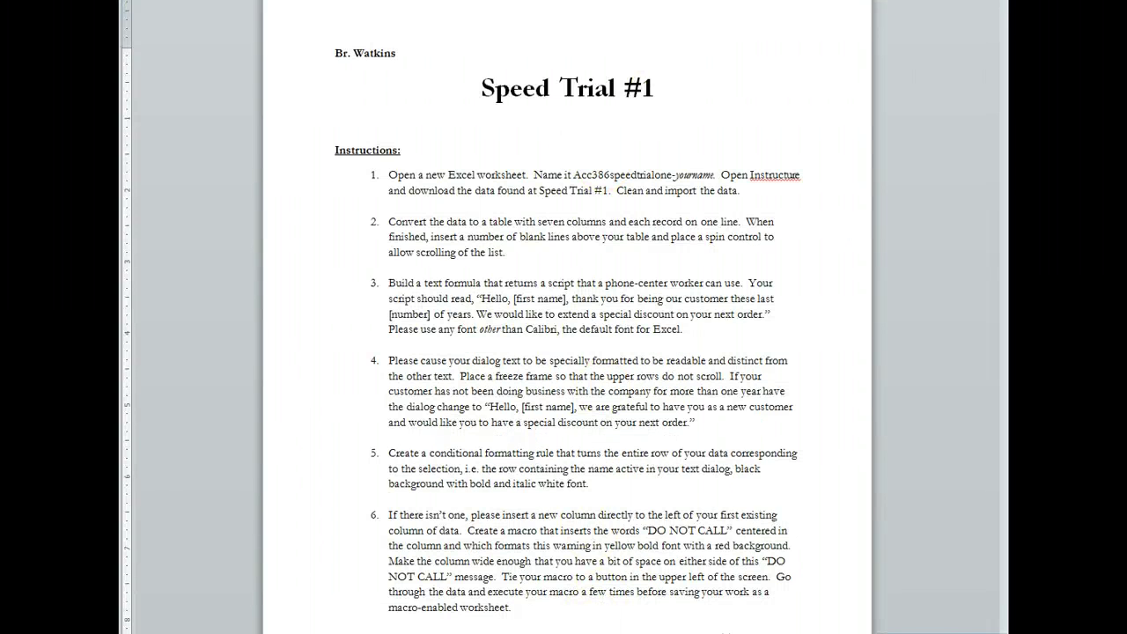
{"action": "scroll", "coordinate": [607, 572], "scroll_direction": "down", "scroll_amount": 3}
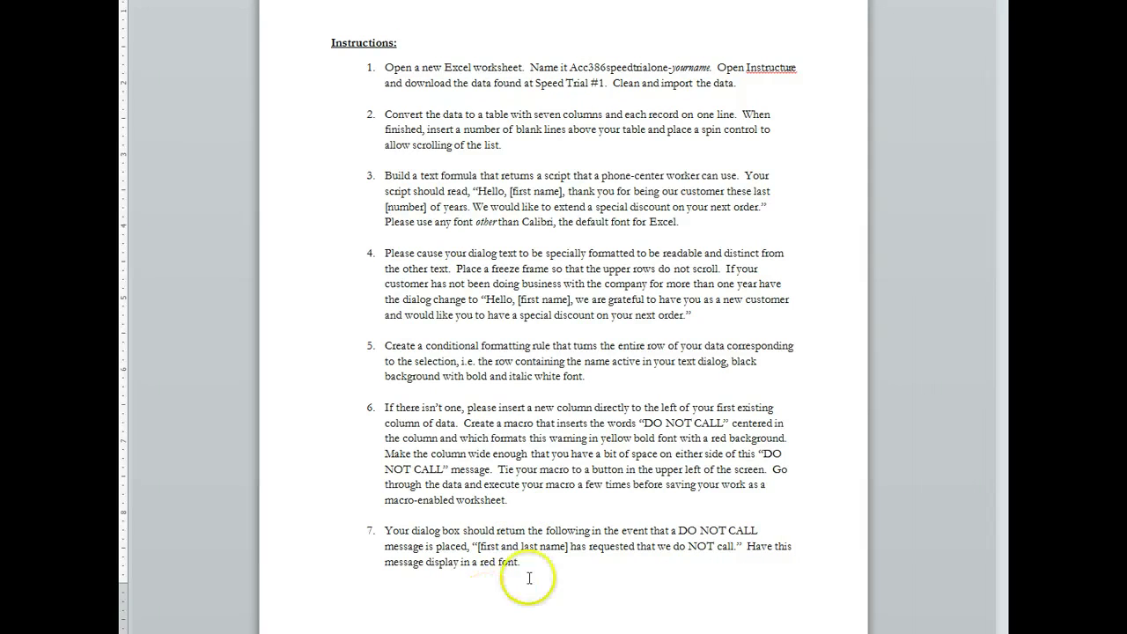
{"action": "key", "text": "alt+Tab"}
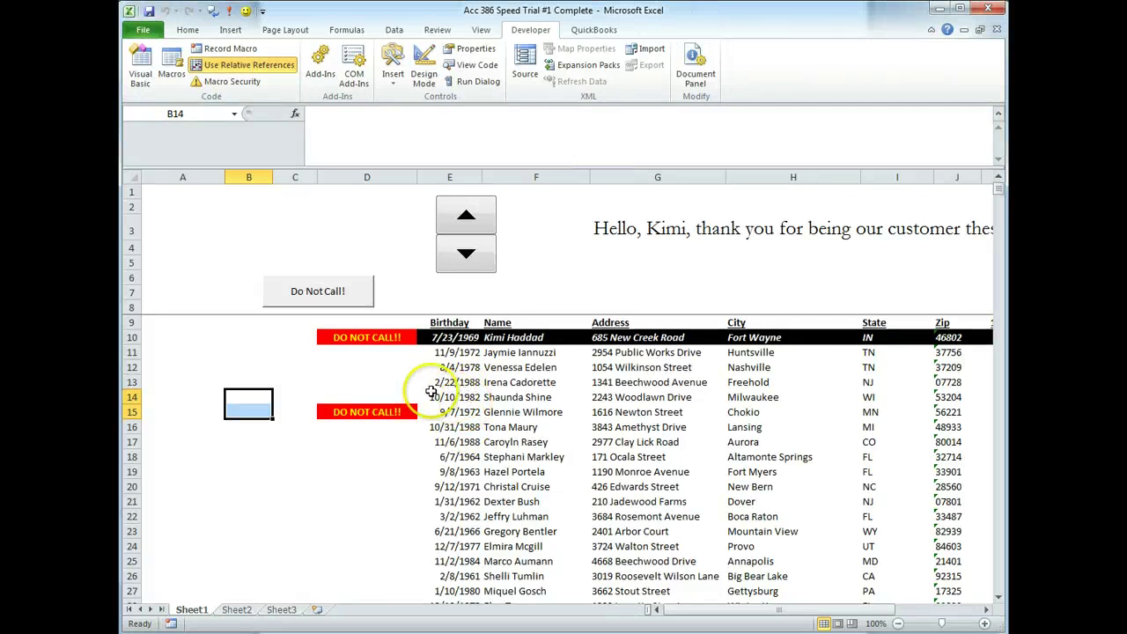
{"action": "left_click", "coordinate": [613, 228]}
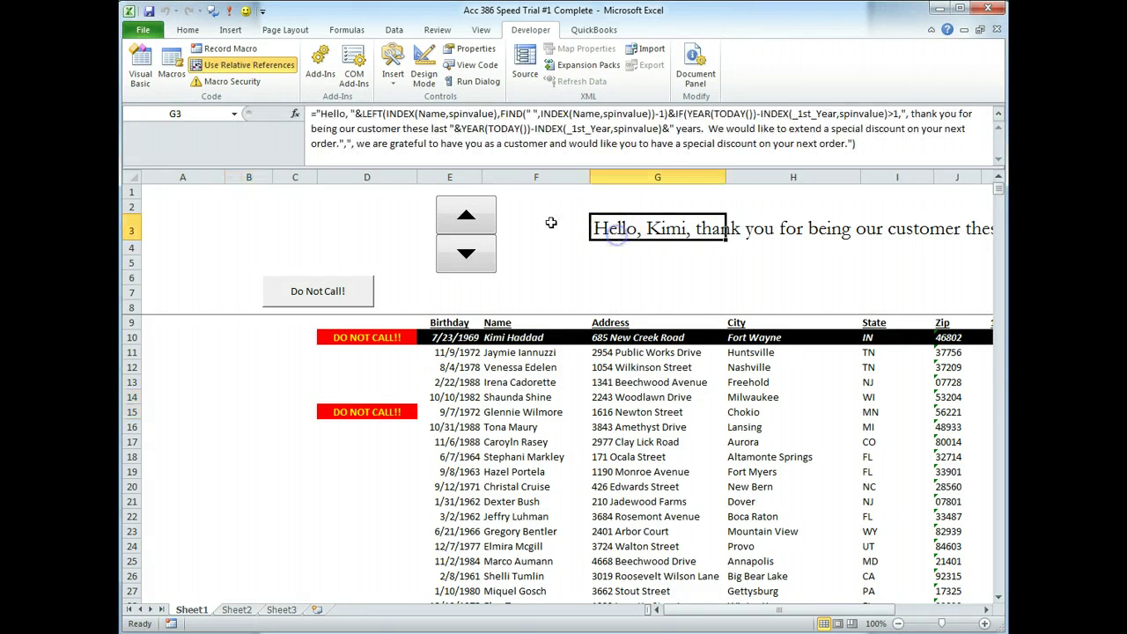
{"action": "left_click", "coordinate": [315, 115]}
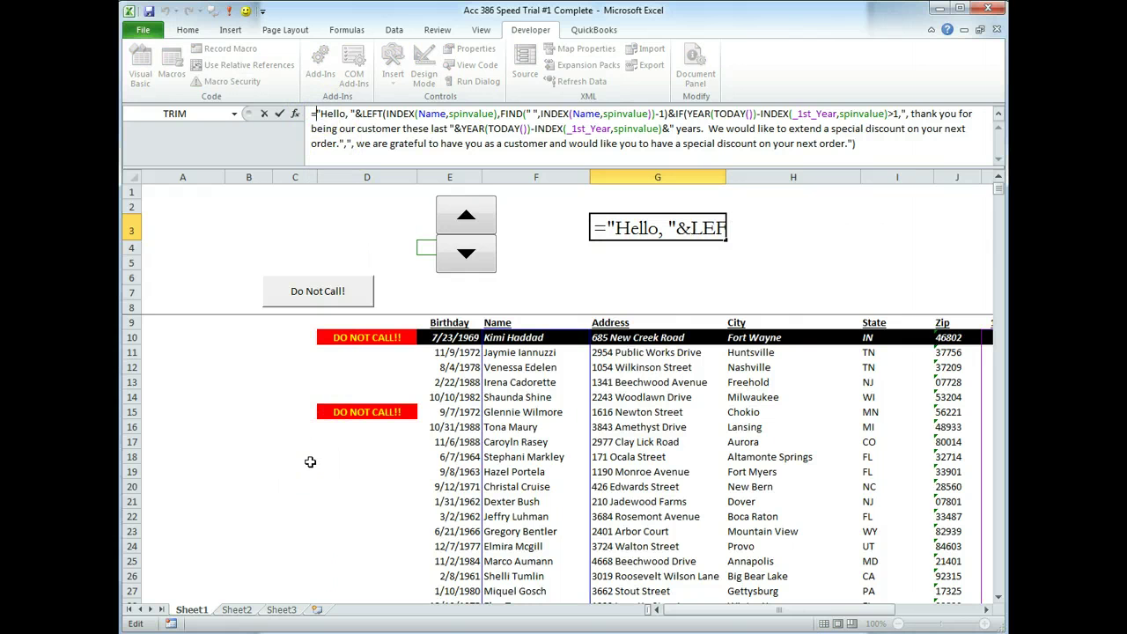
{"action": "left_click", "coordinate": [370, 321]}
{"action": "key", "text": "Escape"}
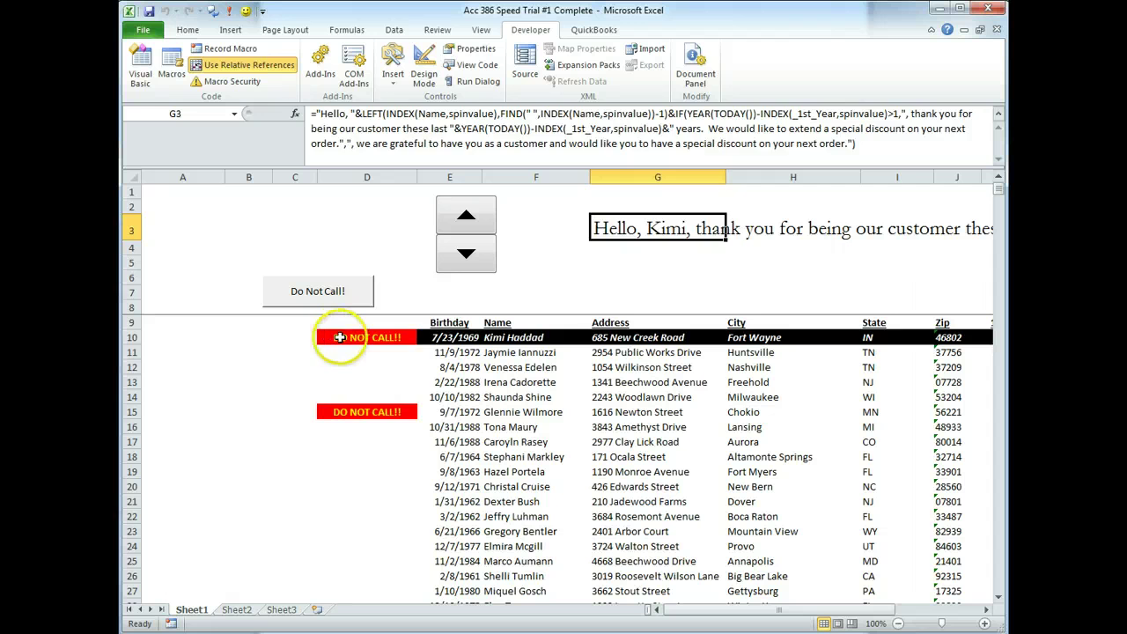
Define the workbook-scoped name DO_NOT_CALL for the range D10:D205 on Sheet1.
{"action": "left_click_drag", "start_coordinate": [335, 335], "coordinate": [370, 545]}
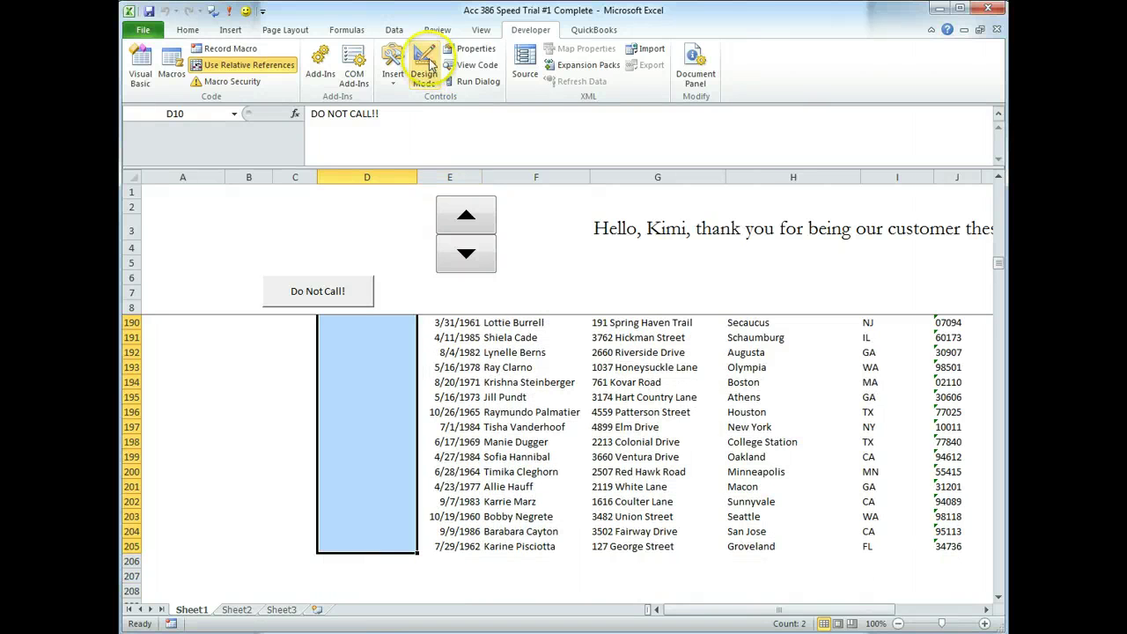
{"action": "left_click", "coordinate": [346, 29]}
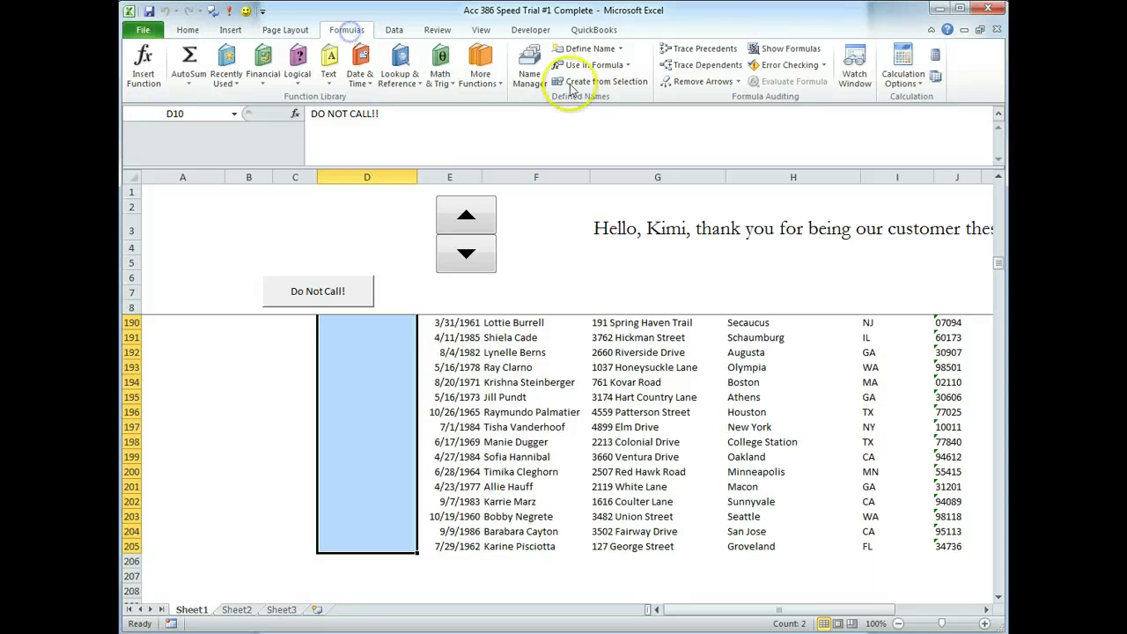
{"action": "left_click", "coordinate": [590, 49]}
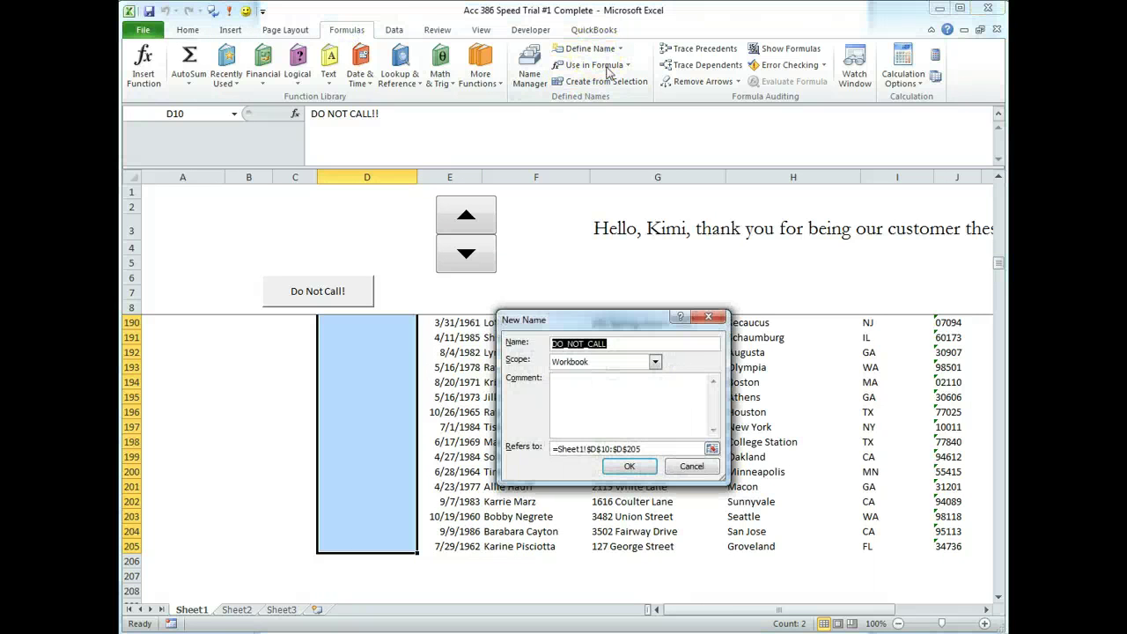
{"action": "left_click", "coordinate": [629, 468]}
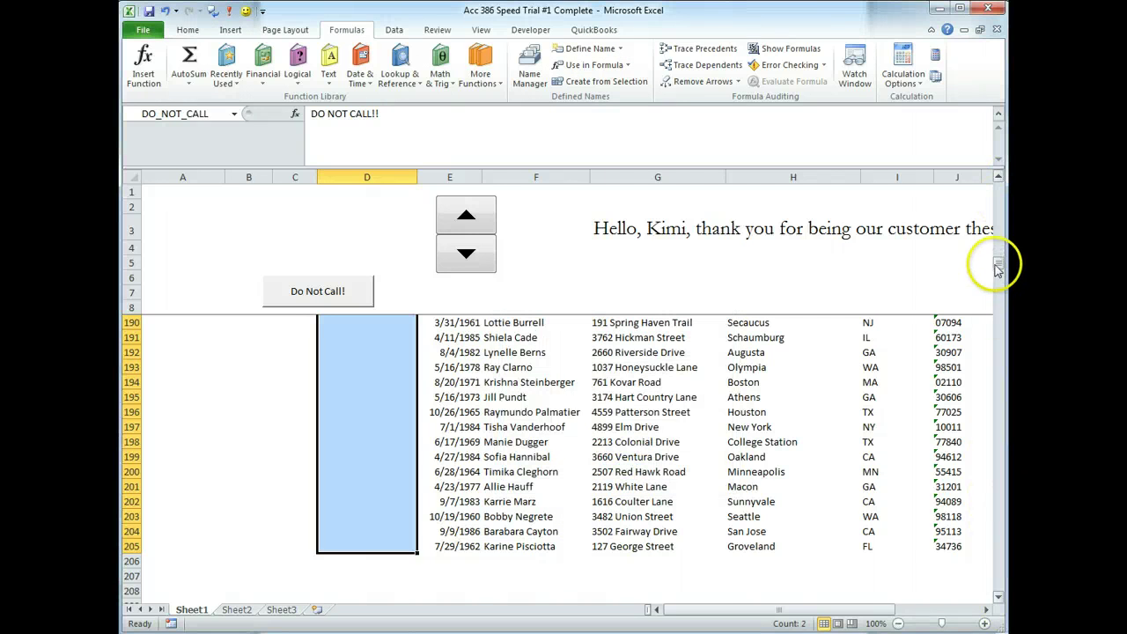
Insert IF(INDEX(DO_NOT_CALL,spinvalue) at the start of the call script formula in G3, ahead of the "Hello, " greeting.
{"action": "left_click_drag", "start_coordinate": [1000, 251], "coordinate": [1000, 165]}
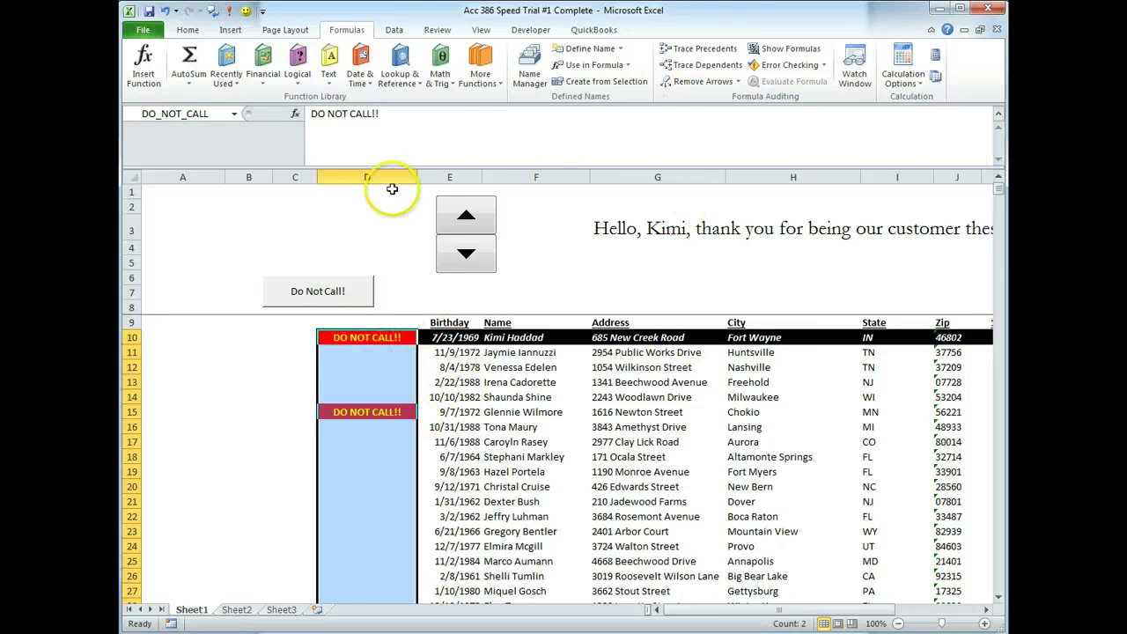
{"action": "left_click", "coordinate": [606, 228]}
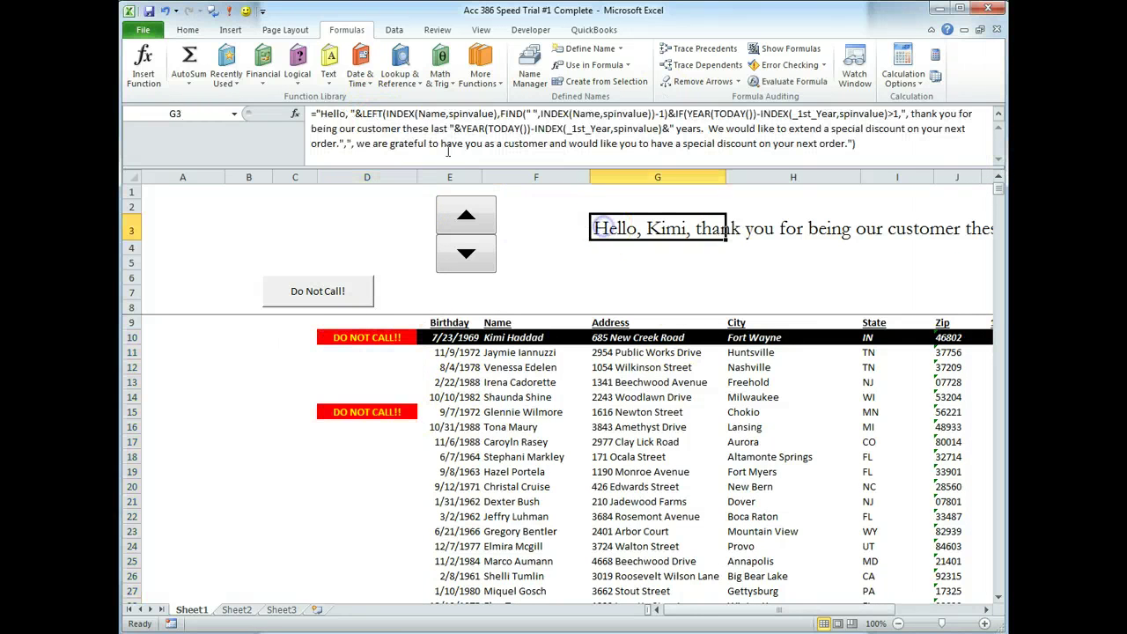
{"action": "left_click", "coordinate": [313, 115]}
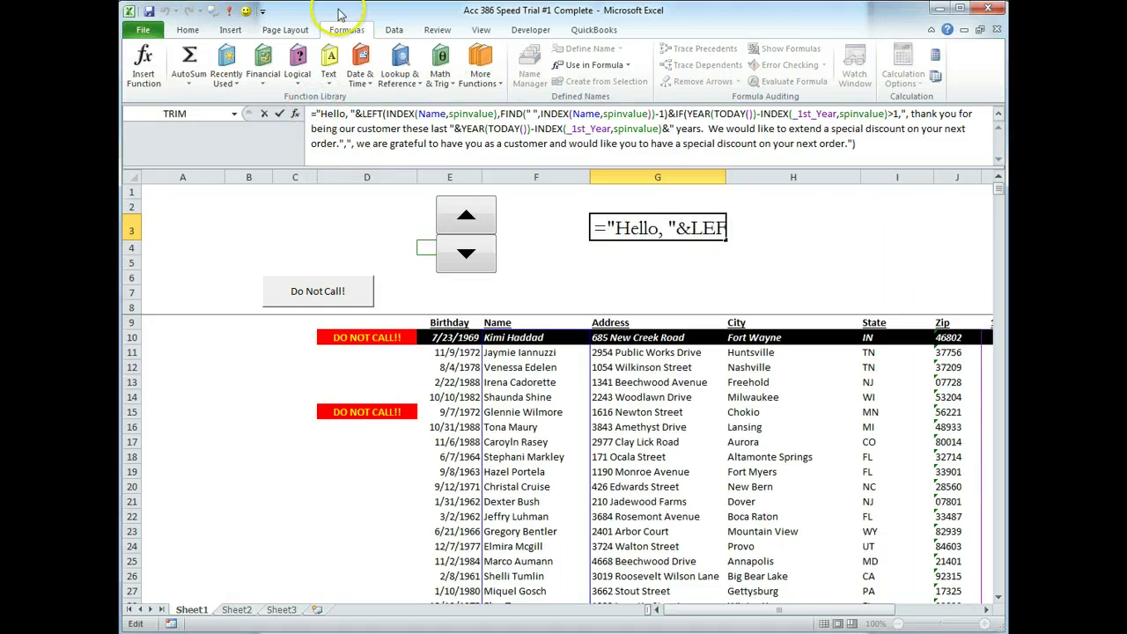
{"action": "type", "text": "IF("}
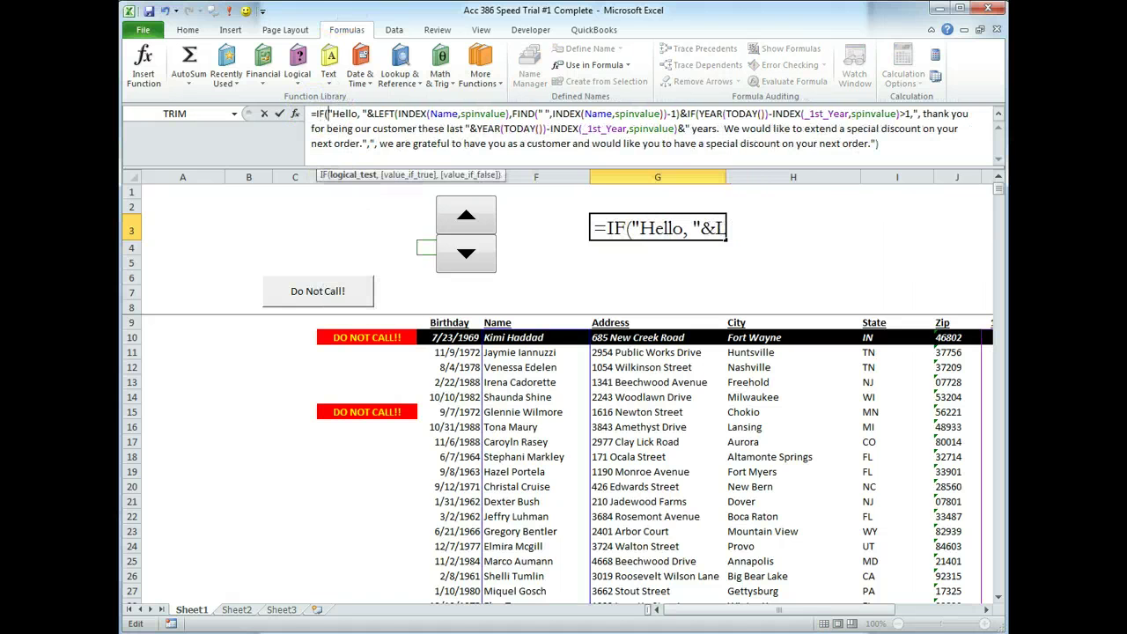
{"action": "type", "text": "index("}
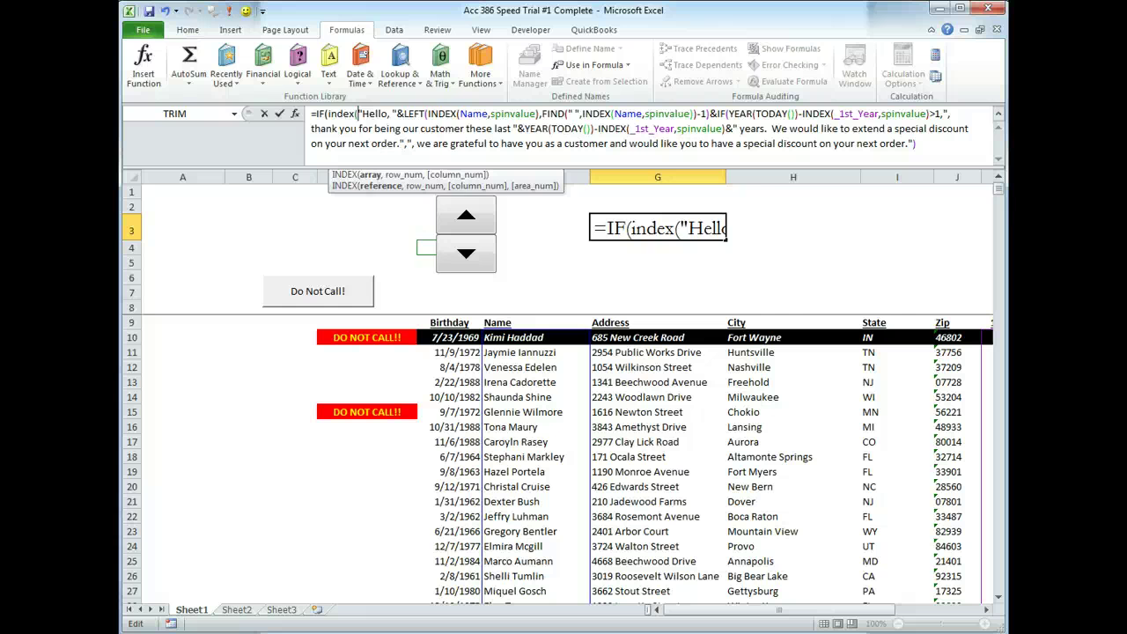
{"action": "type", "text": "d"}
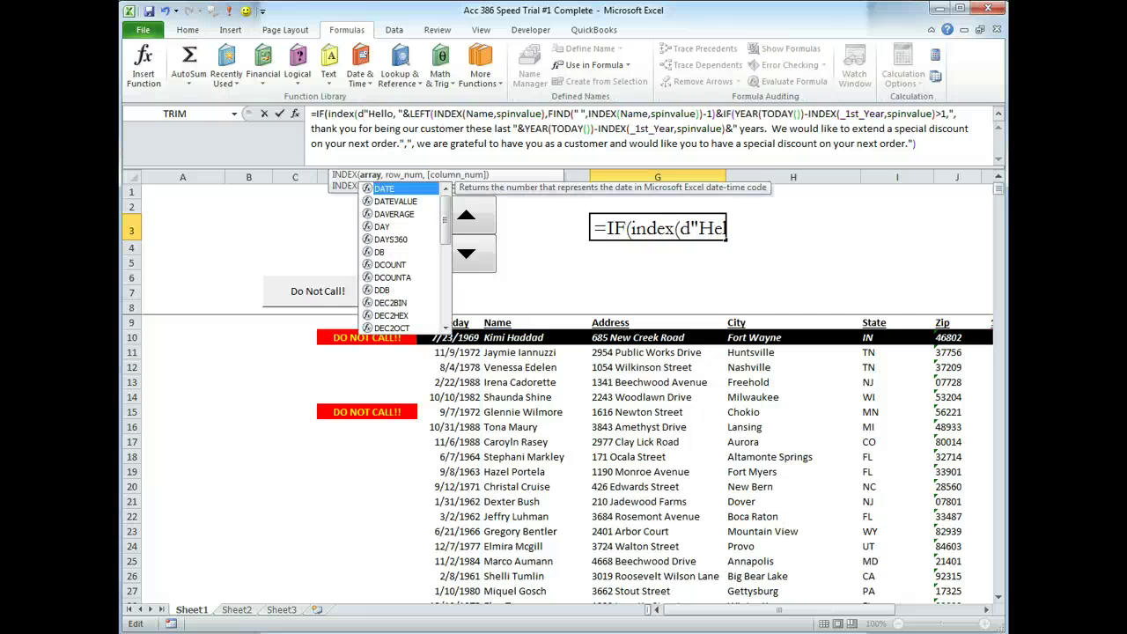
{"action": "type", "text": "o"}
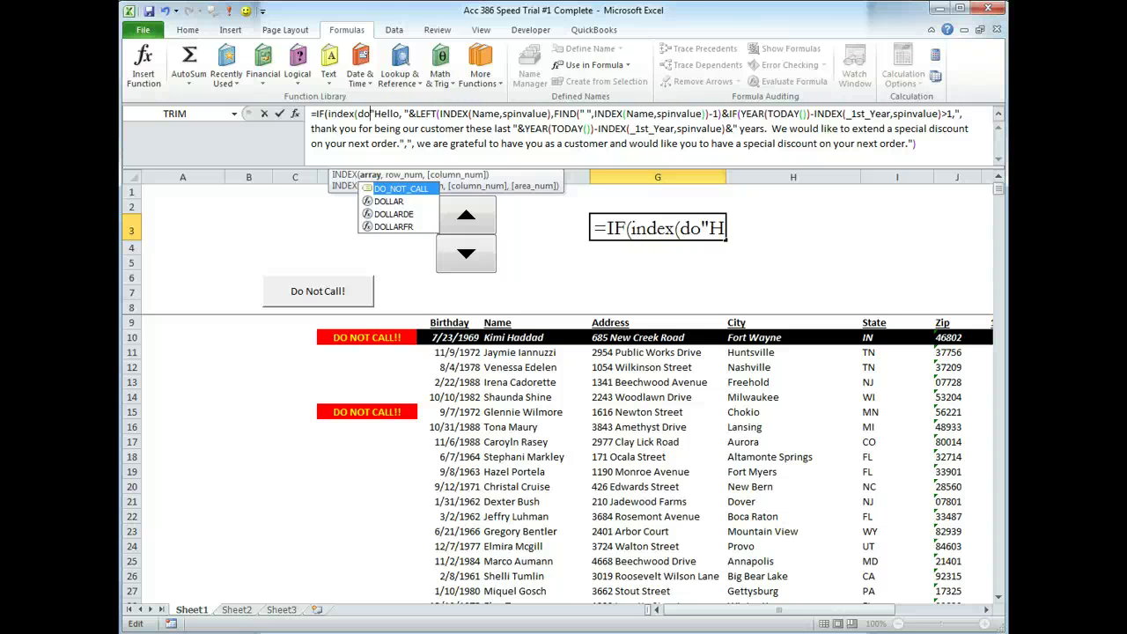
{"action": "double_click", "coordinate": [401, 188]}
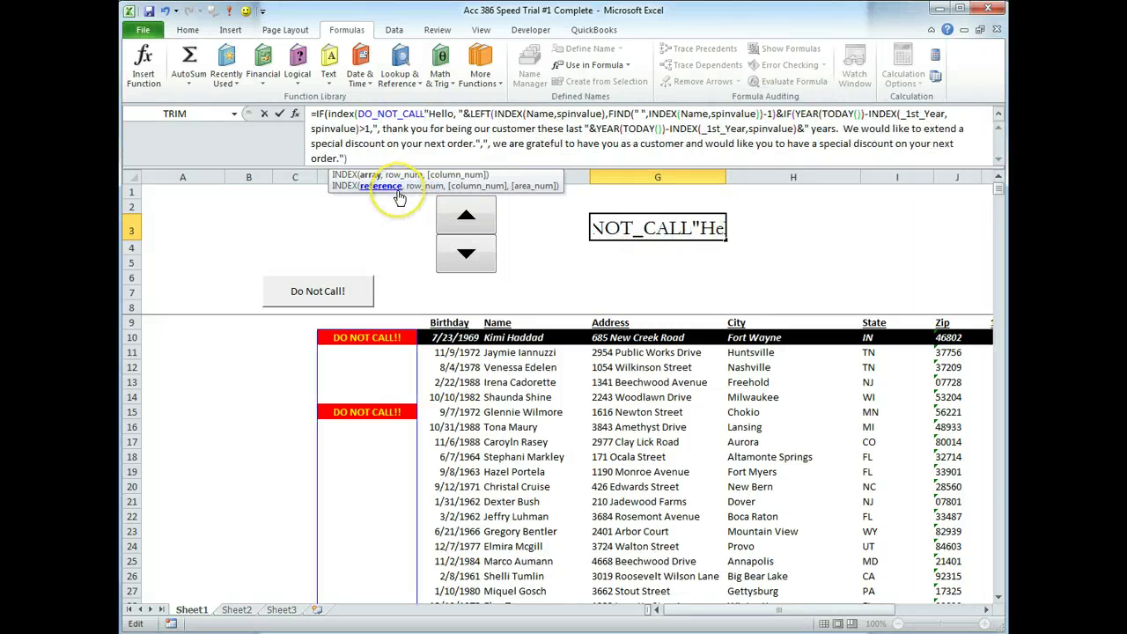
{"action": "type", "text": ",spin"}
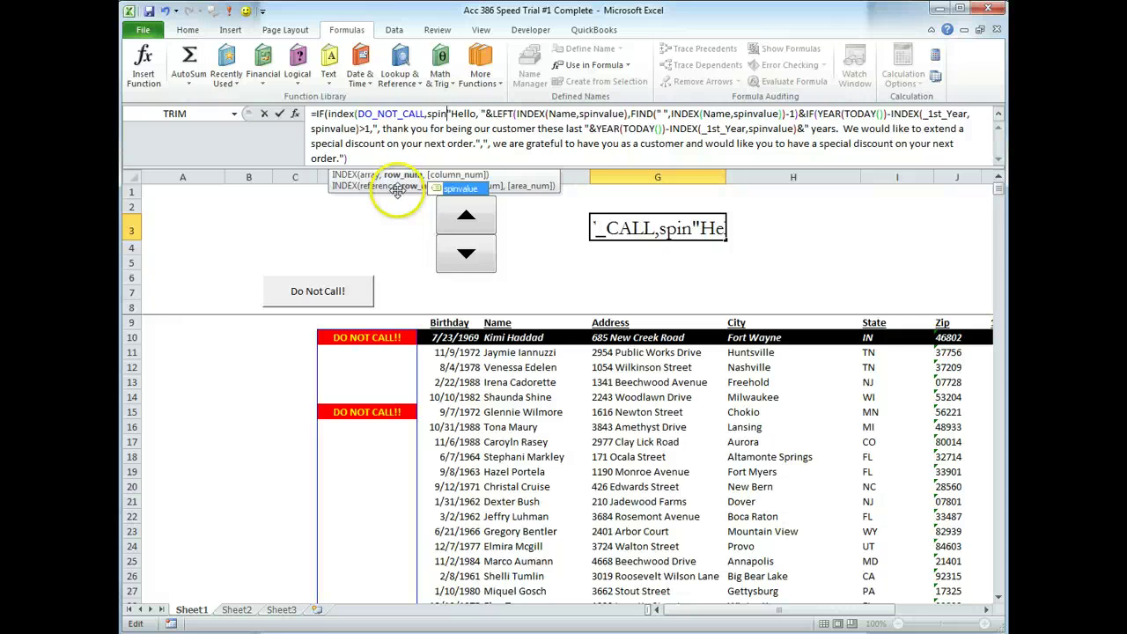
{"action": "type", "text": "value)"}
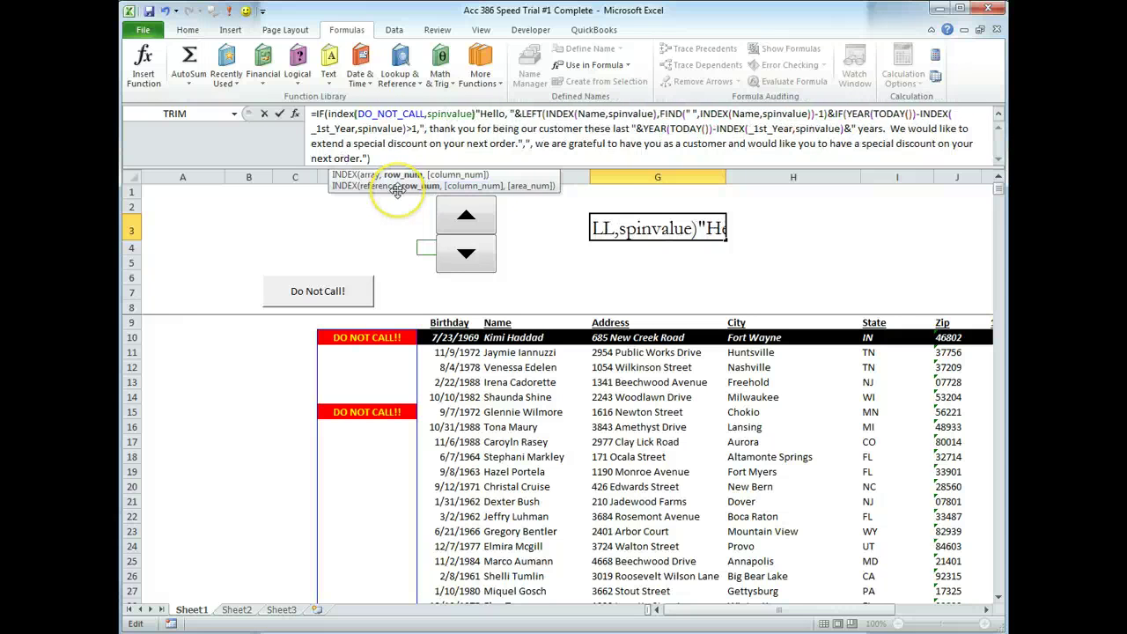
Complete the IF test with ="DO NOT CALL!!", make the existing greeting the value if true, and add a comma after it.
{"action": "type", "text": "=\""}
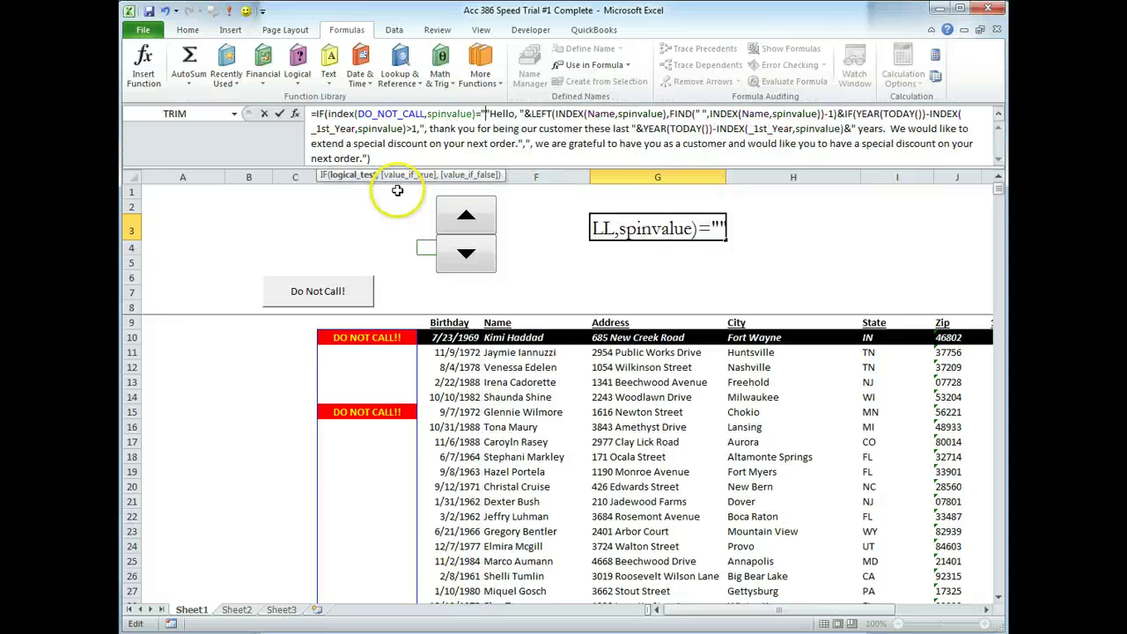
{"action": "type", "text": "DO NOT CA"}
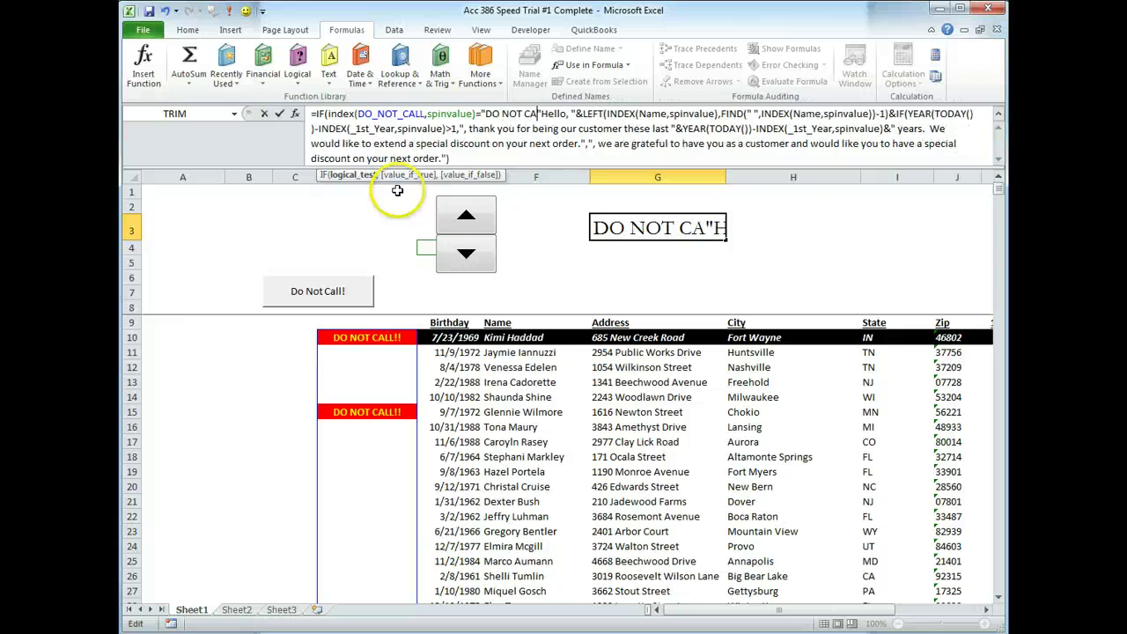
{"action": "type", "text": "LL!!\""}
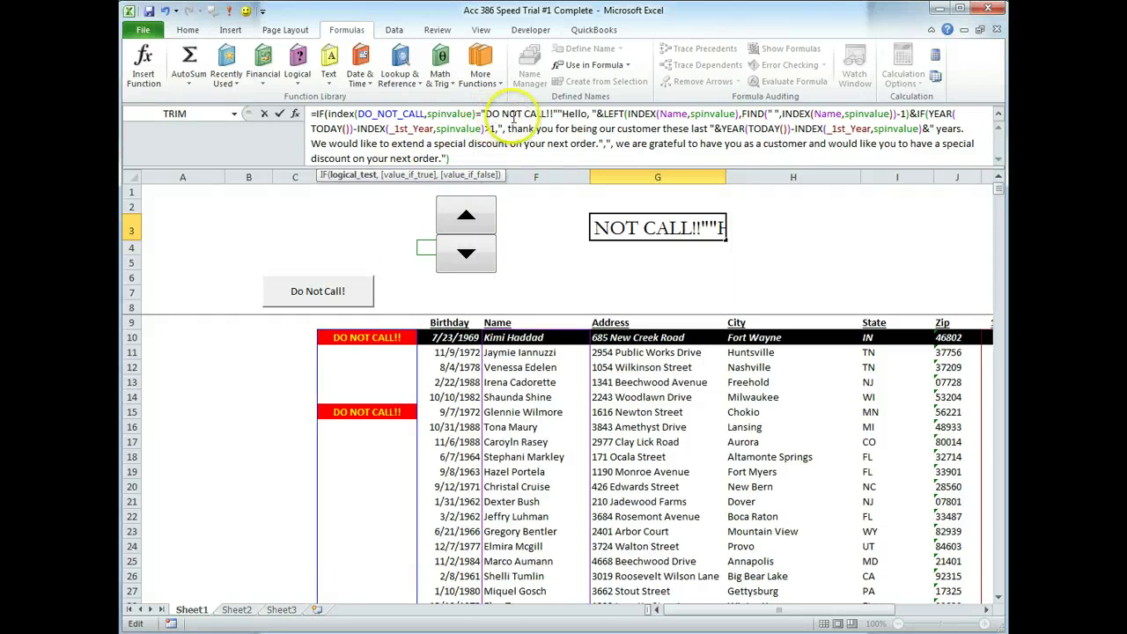
{"action": "left_click", "coordinate": [552, 115]}
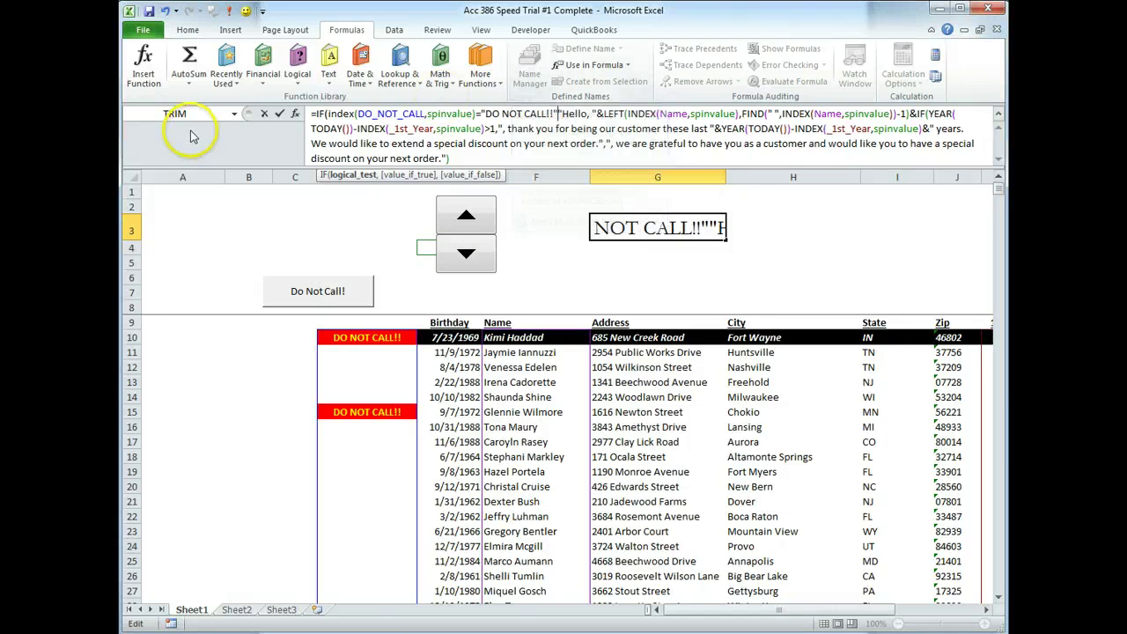
{"action": "type", "text": ",\""}
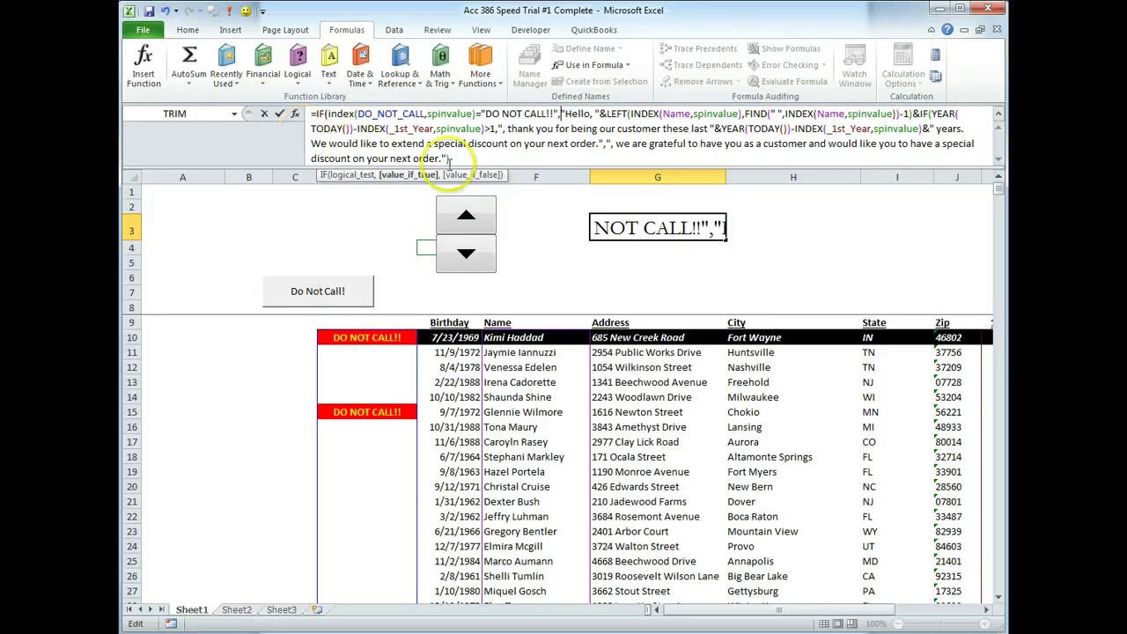
{"action": "left_click", "coordinate": [455, 157]}
{"action": "type", "text": ","}
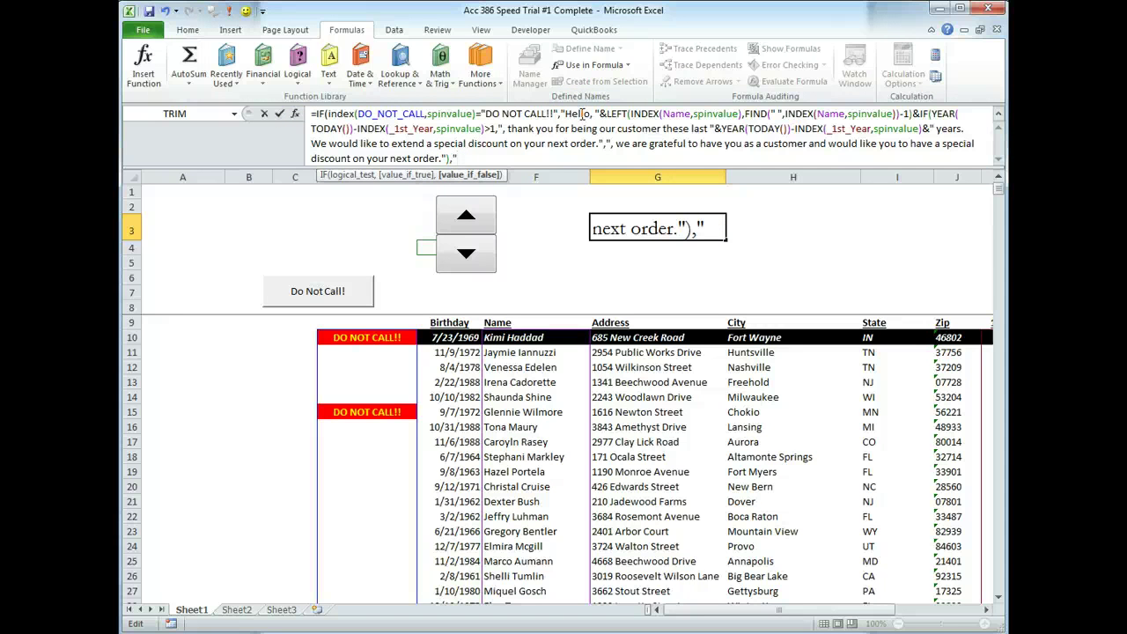
{"action": "type", "text": "\"INDEX"}
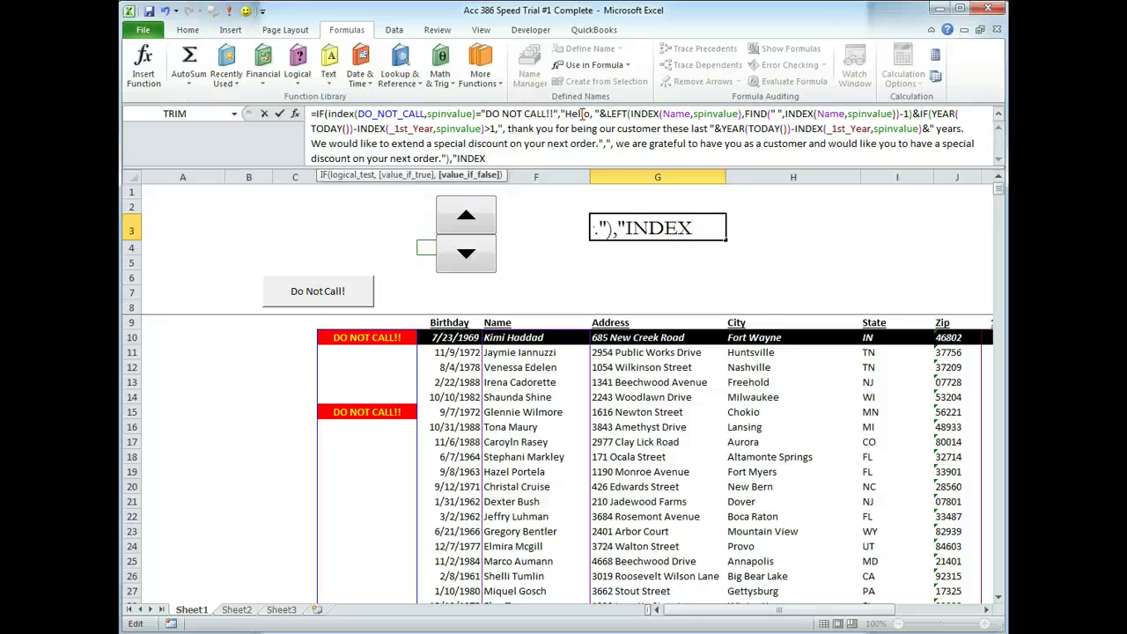
{"action": "type", "text": "(NAME,SPINVALUE"}
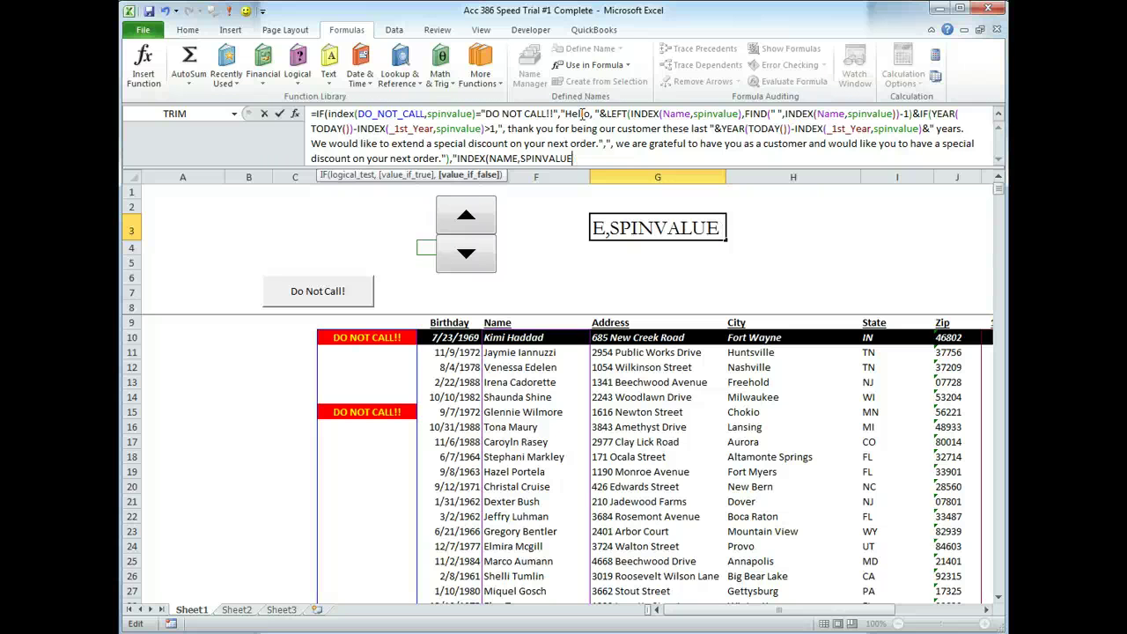
{"action": "key", "text": "BackSpace"}
{"action": "key", "text": "BackSpace"}
{"action": "key", "text": "BackSpace"}
{"action": "key", "text": "BackSpace"}
{"action": "key", "text": "BackSpace"}
{"action": "key", "text": "BackSpace"}
{"action": "key", "text": "BackSpace"}
{"action": "key", "text": "BackSpace"}
{"action": "key", "text": "BackSpace"}
{"action": "key", "text": "BackSpace"}
{"action": "key", "text": "BackSpace"}
{"action": "key", "text": "BackSpace"}
{"action": "key", "text": "BackSpace"}
{"action": "key", "text": "BackSpace"}
{"action": "key", "text": "BackSpace"}
{"action": "key", "text": "BackSpace"}
{"action": "key", "text": "BackSpace"}
{"action": "key", "text": "BackSpace"}
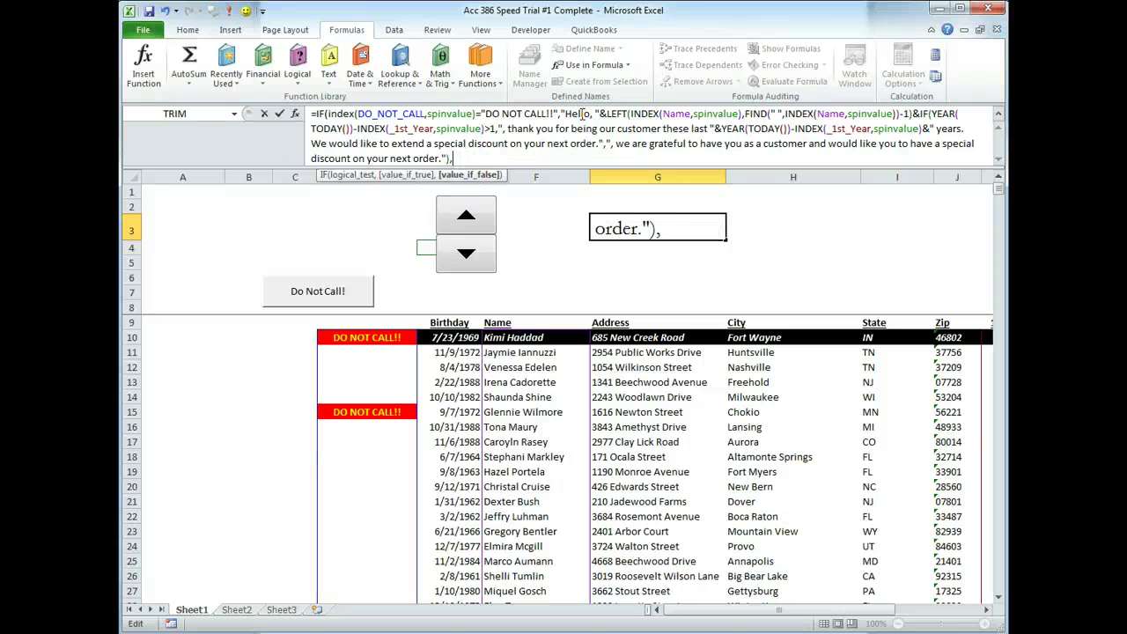
Enter INDEX(NAME,SPINVALUE)&" has requested that we do not call." as the IF function's value if false and close the formula.
{"action": "type", "text": "INDEX"}
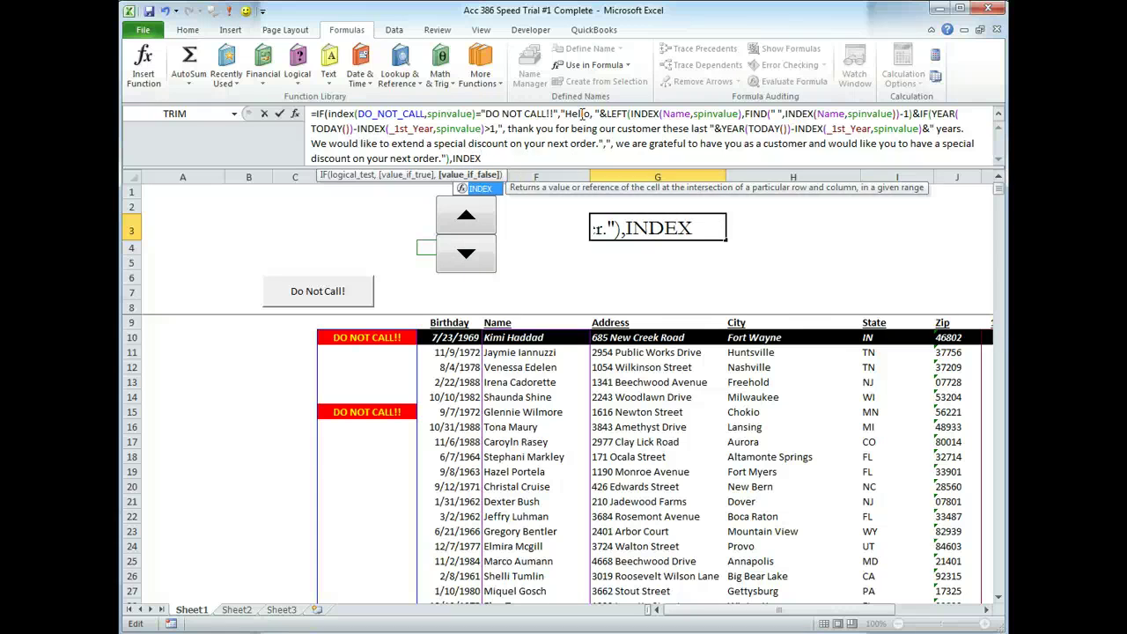
{"action": "type", "text": "(NAME,SP"}
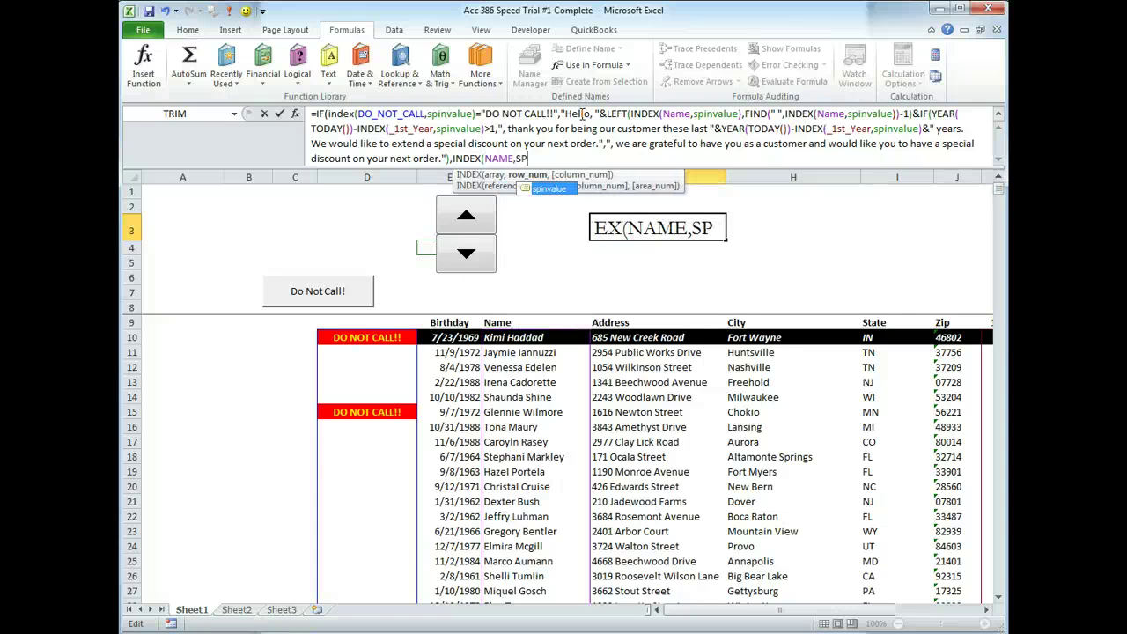
{"action": "type", "text": "INVALUE)"}
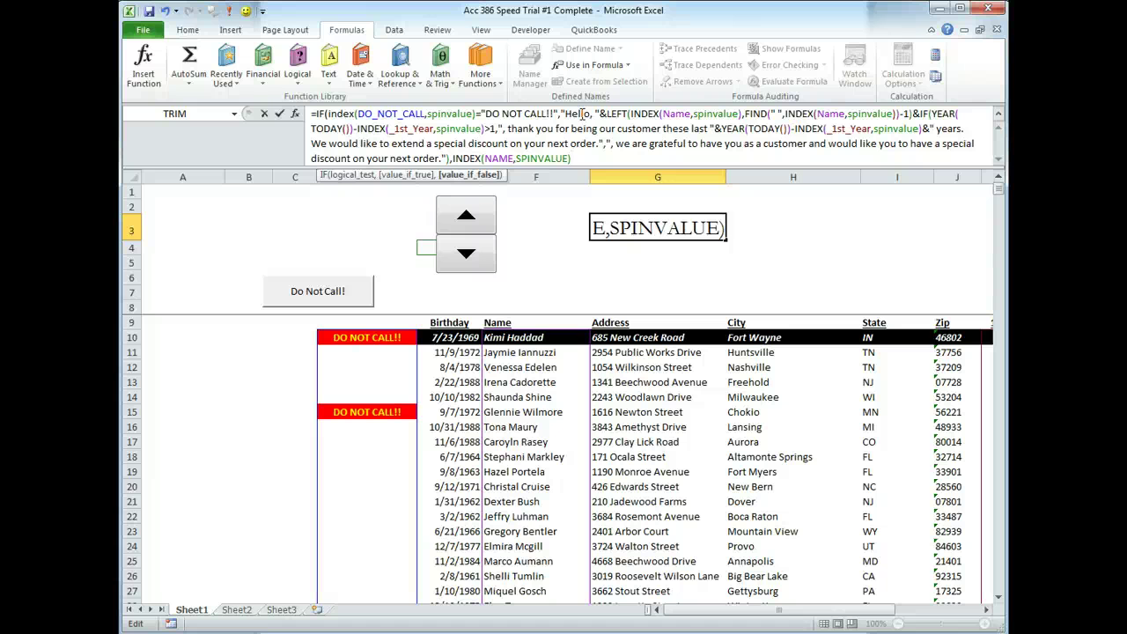
{"action": "type", "text": "&"}
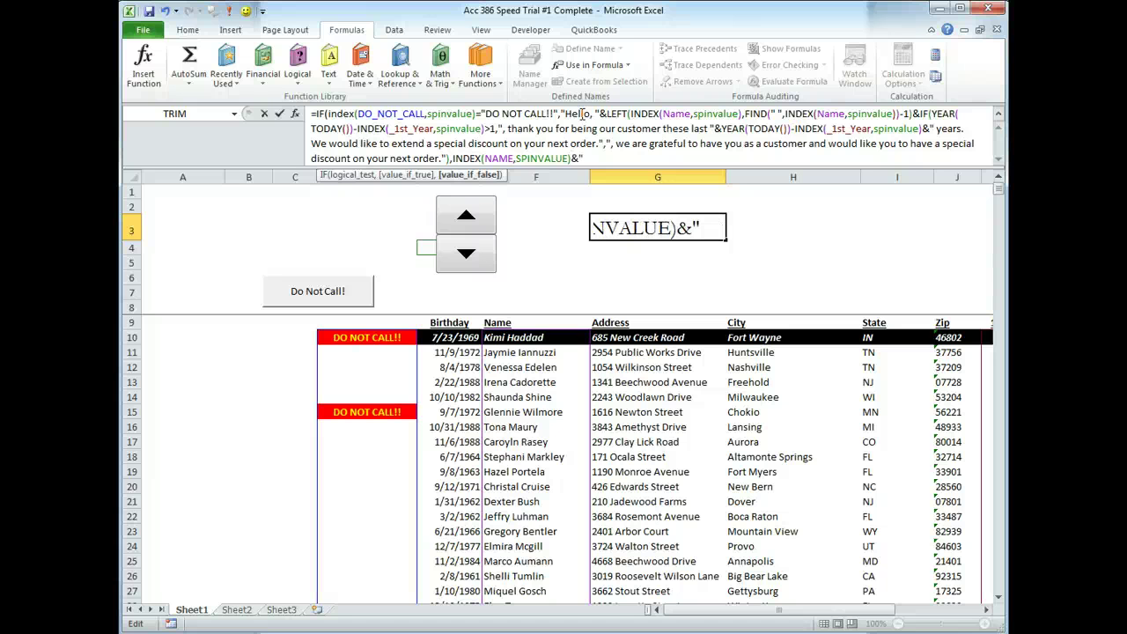
{"action": "type", "text": "\" HAS"}
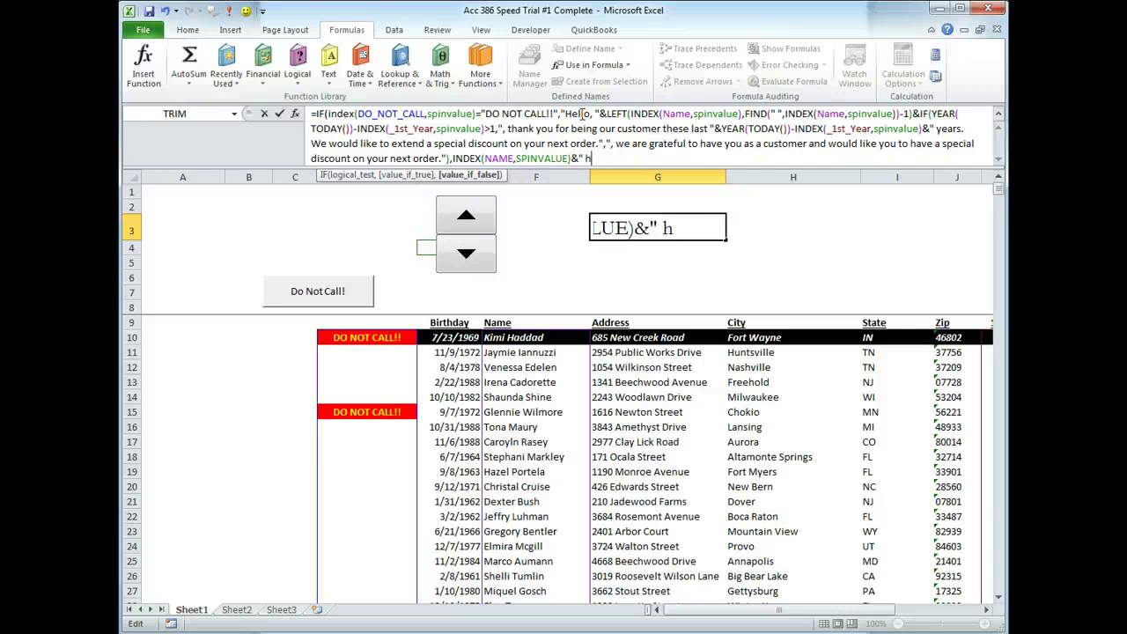
{"action": "type", "text": "requested"}
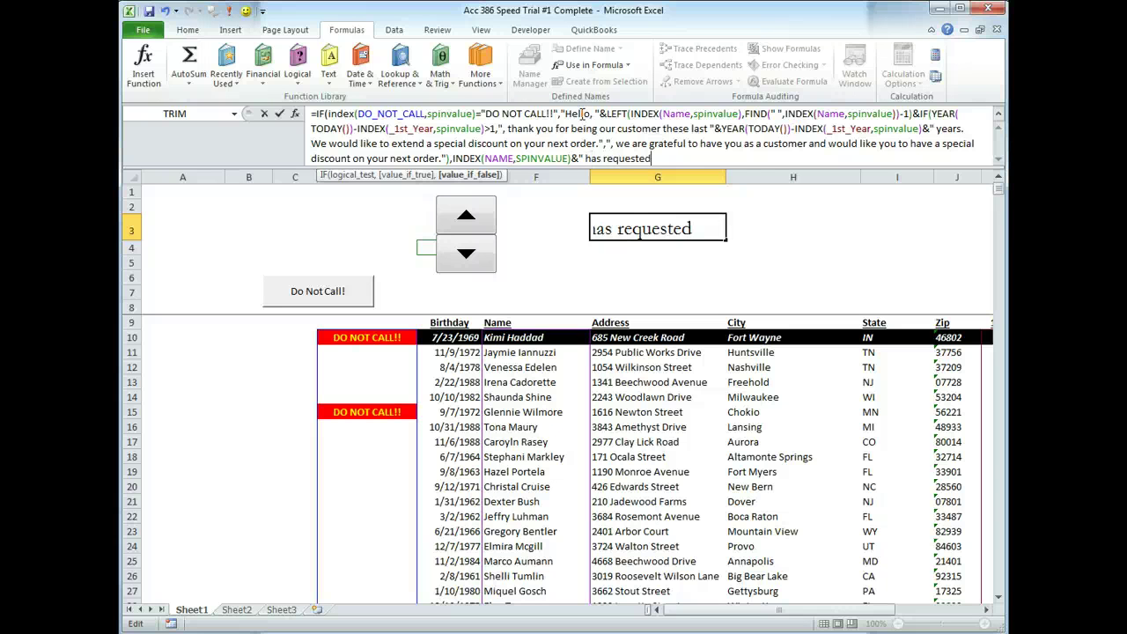
{"action": "type", "text": " that we do not call."}
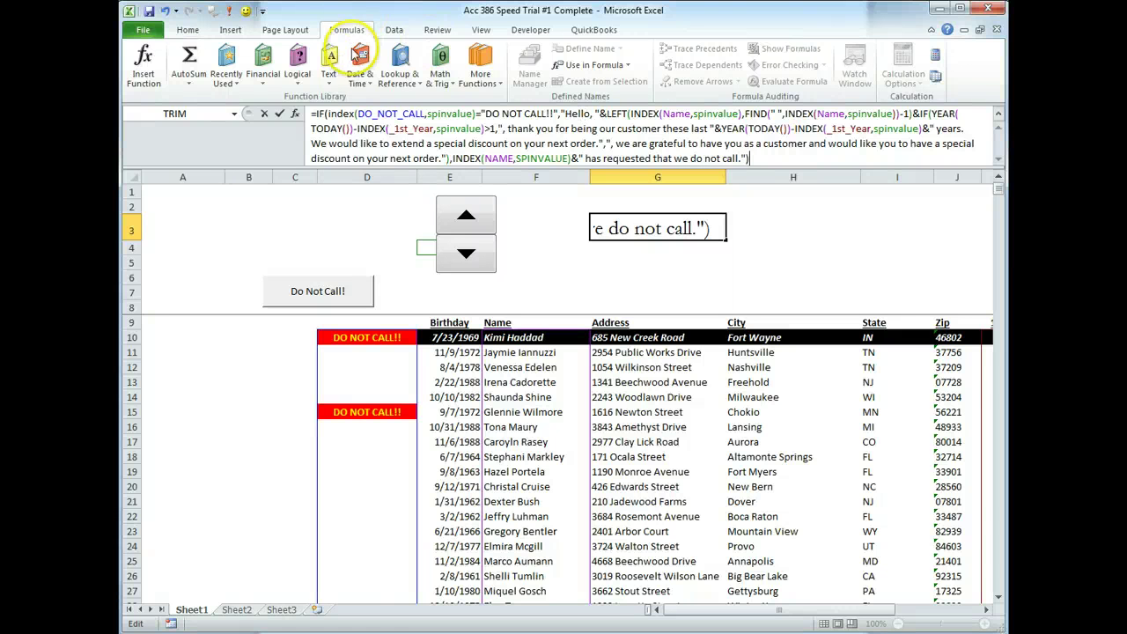
Review the IF's logical test, change its comparison operator from = to <>, and commit the G3 formula.
{"action": "left_click", "coordinate": [342, 114]}
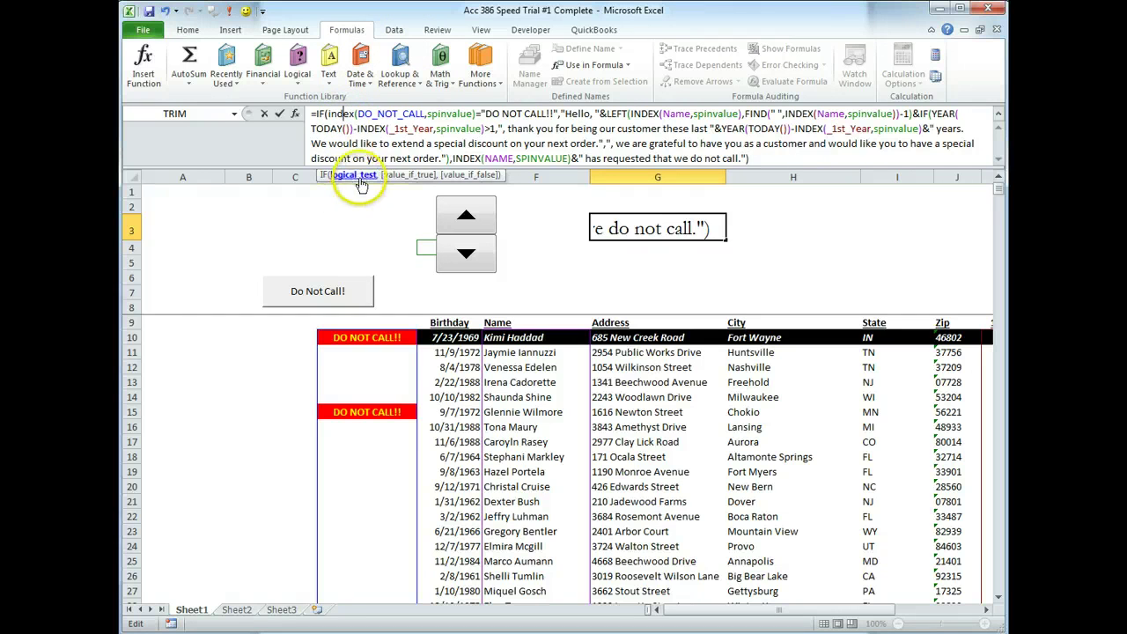
{"action": "left_click", "coordinate": [352, 174]}
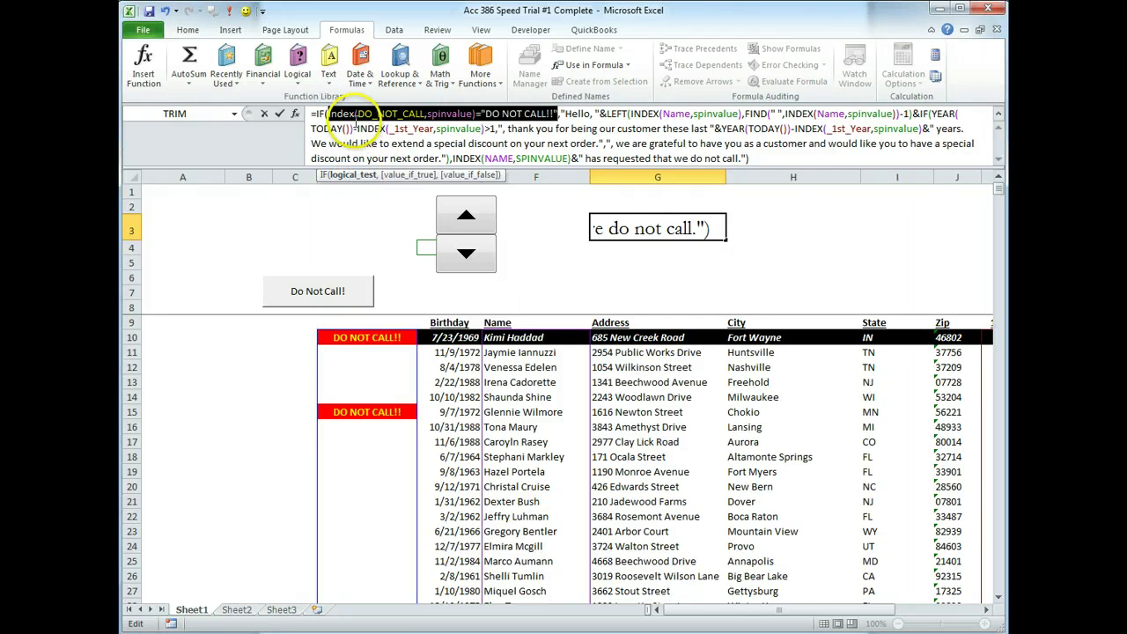
{"action": "left_click", "coordinate": [375, 341]}
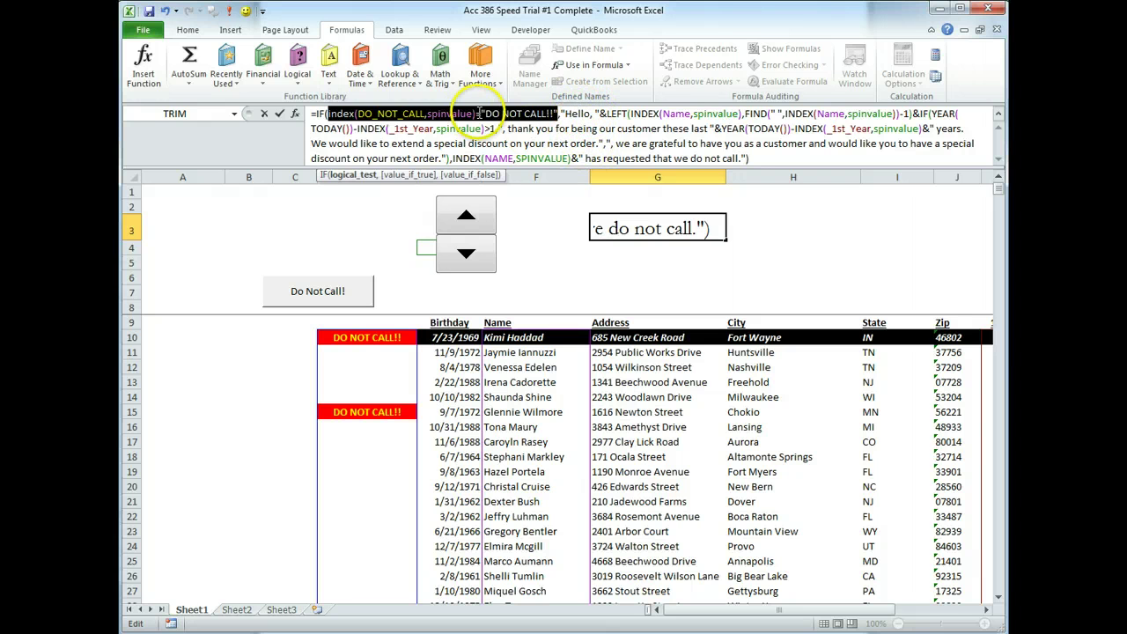
{"action": "left_click", "coordinate": [477, 114]}
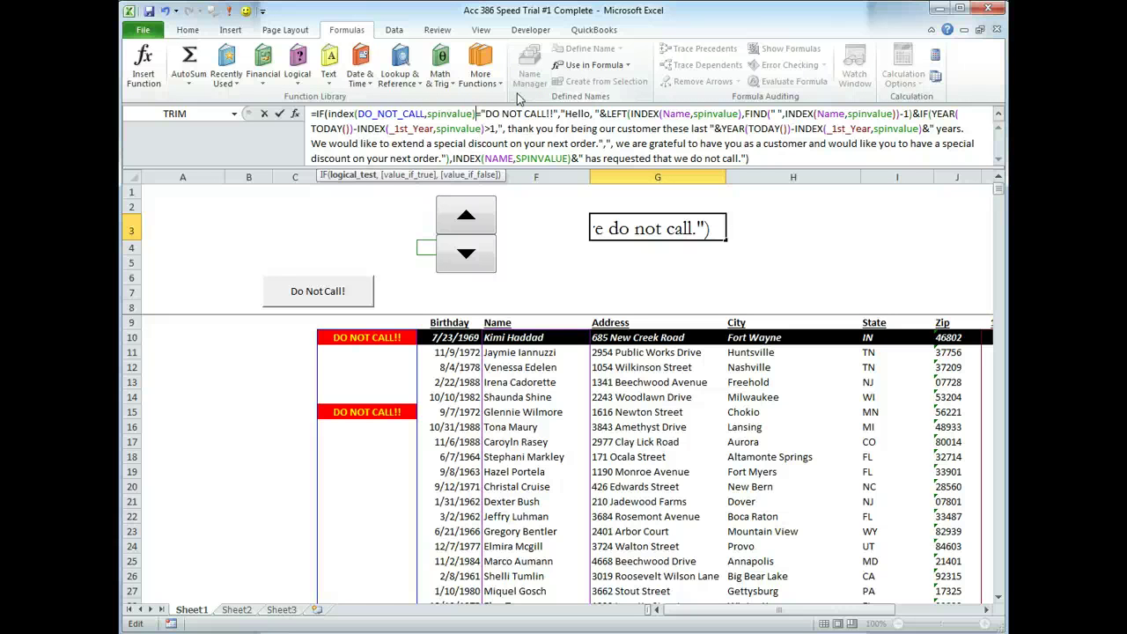
{"action": "type", "text": "<>"}
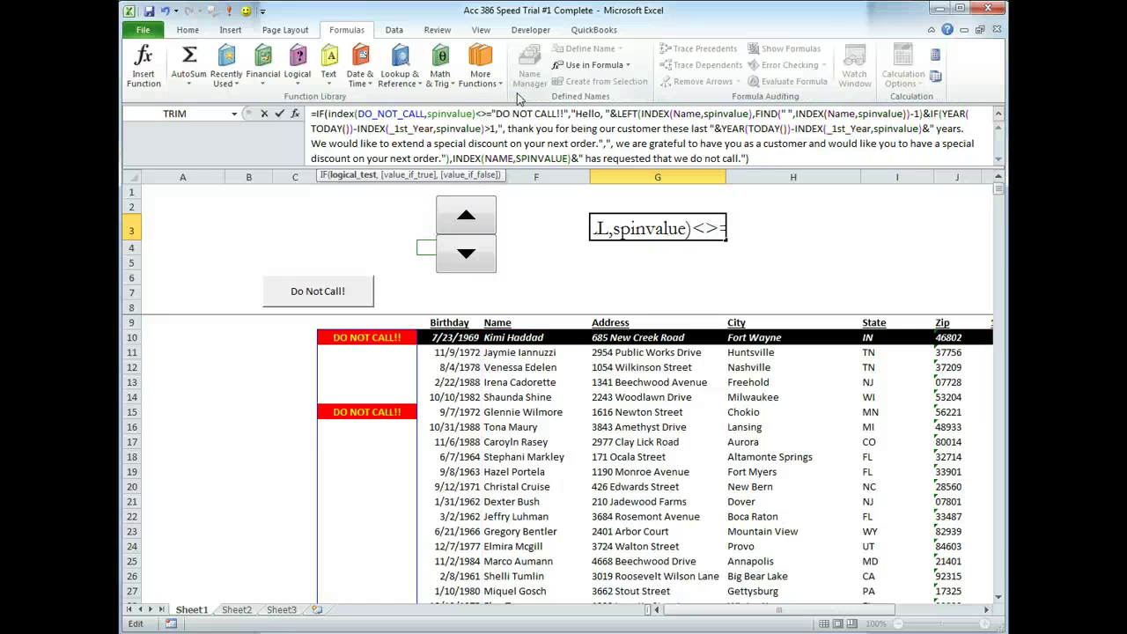
{"action": "key", "text": "Delete"}
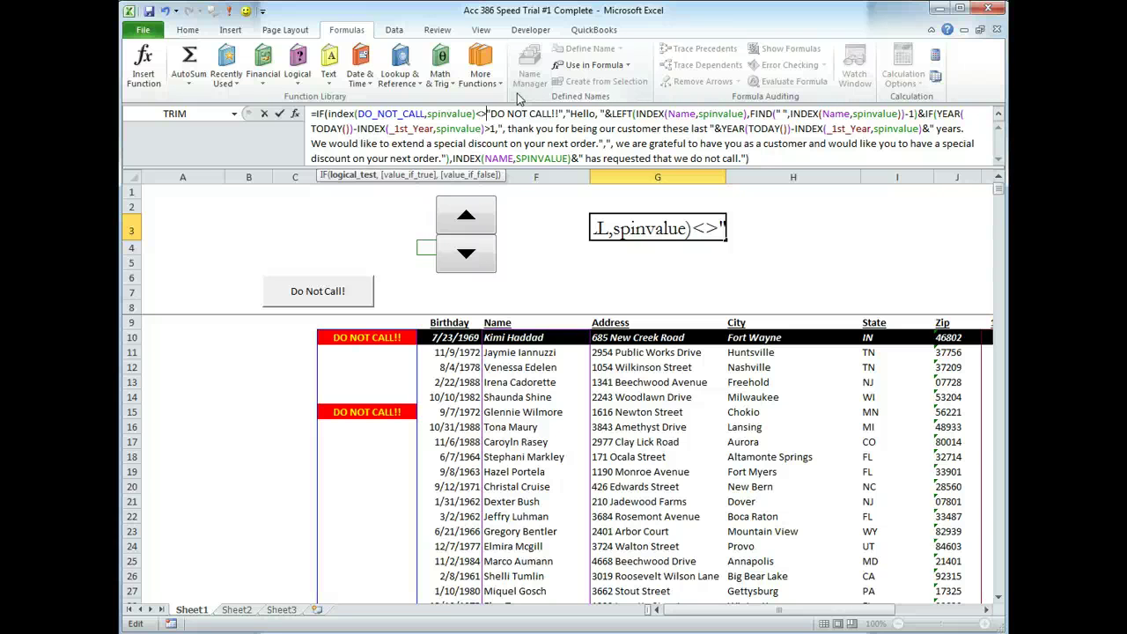
{"action": "key", "text": "Return"}
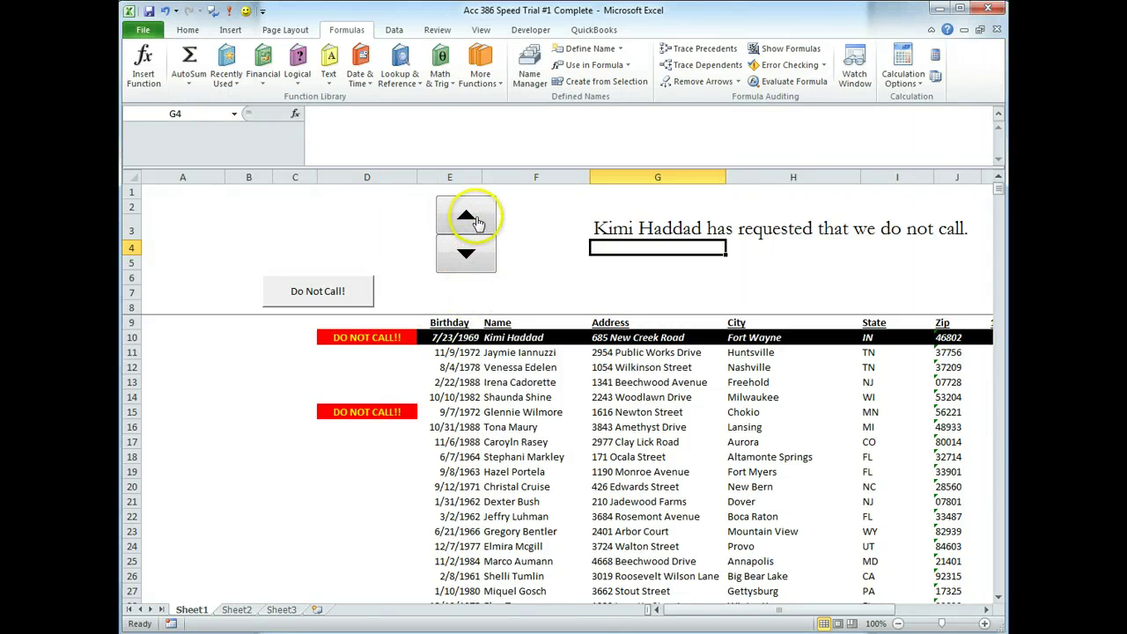
Test the call script by stepping the spinner through the records, ending on the DO NOT CALL record in row 15.
{"action": "left_click", "coordinate": [475, 254]}
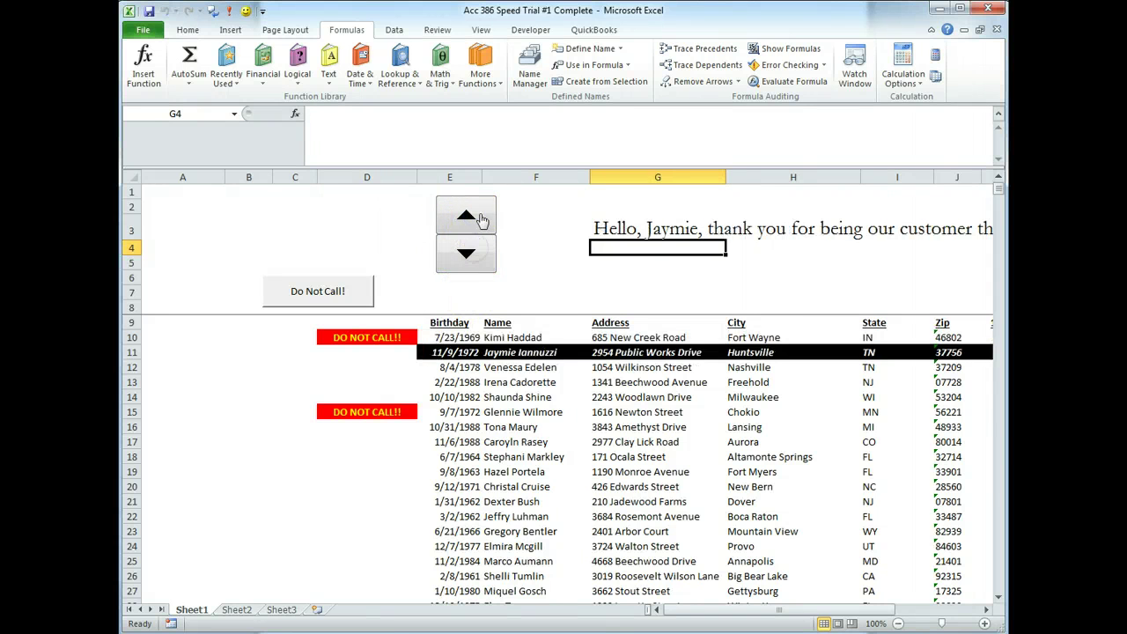
{"action": "left_click", "coordinate": [480, 218]}
{"action": "left_click", "coordinate": [475, 258]}
{"action": "left_click", "coordinate": [475, 258]}
{"action": "left_click", "coordinate": [476, 260]}
{"action": "left_click", "coordinate": [476, 260]}
{"action": "left_click", "coordinate": [476, 260]}
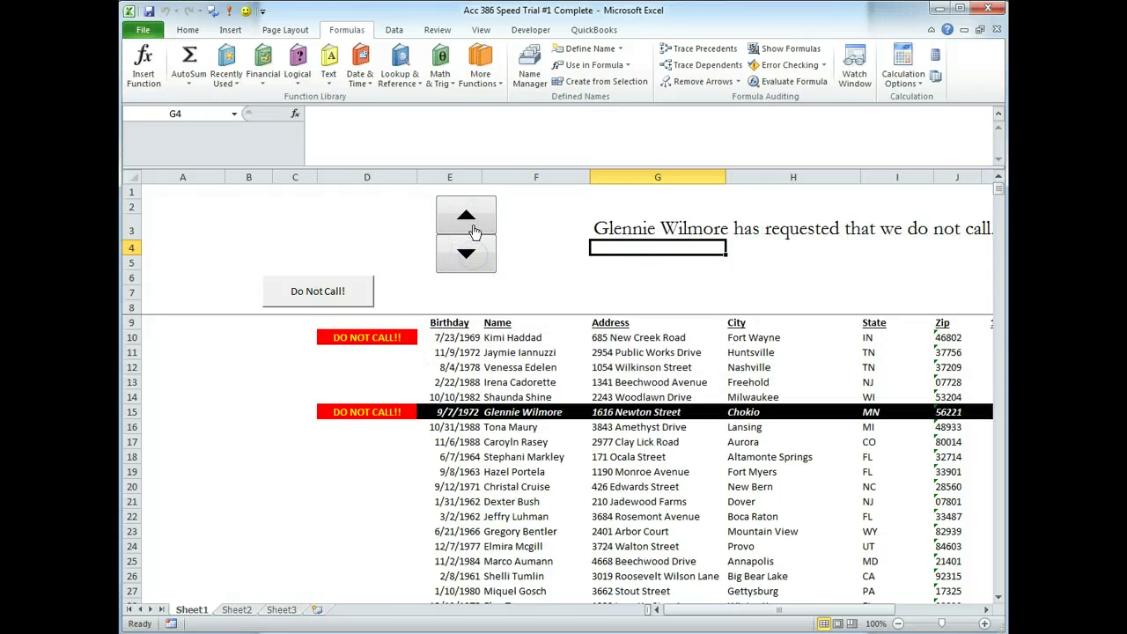
Step the spinner back up through the records to the one in row 11 to check the call script's greeting.
{"action": "left_click", "coordinate": [467, 219]}
{"action": "left_click", "coordinate": [466, 218]}
{"action": "left_click", "coordinate": [467, 219]}
{"action": "left_click", "coordinate": [467, 218]}
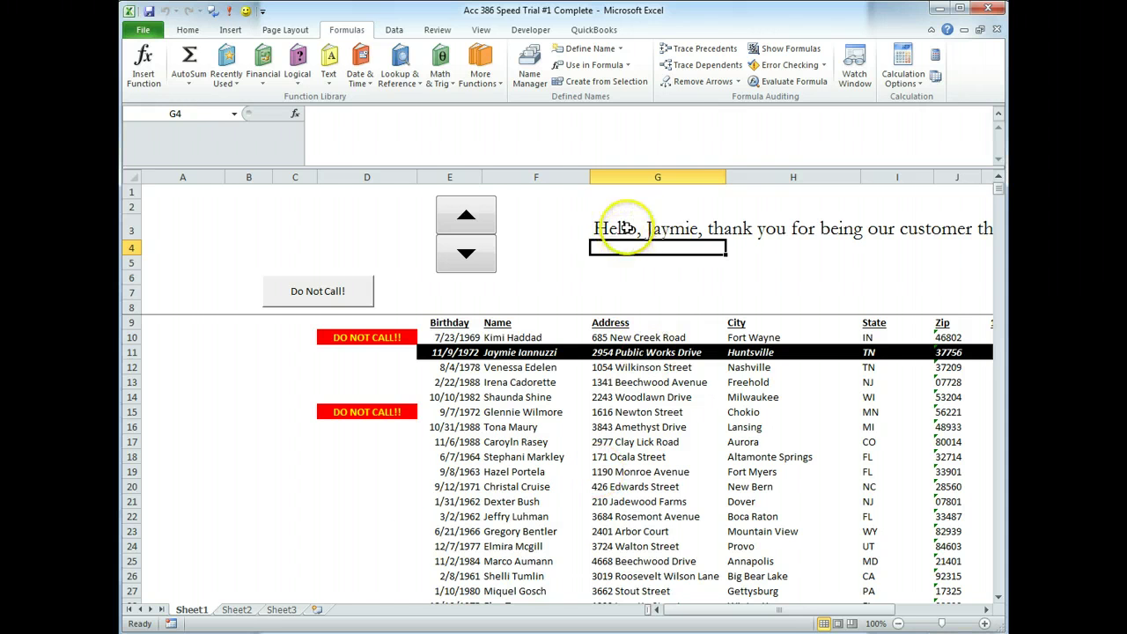
{"action": "left_click", "coordinate": [626, 228]}
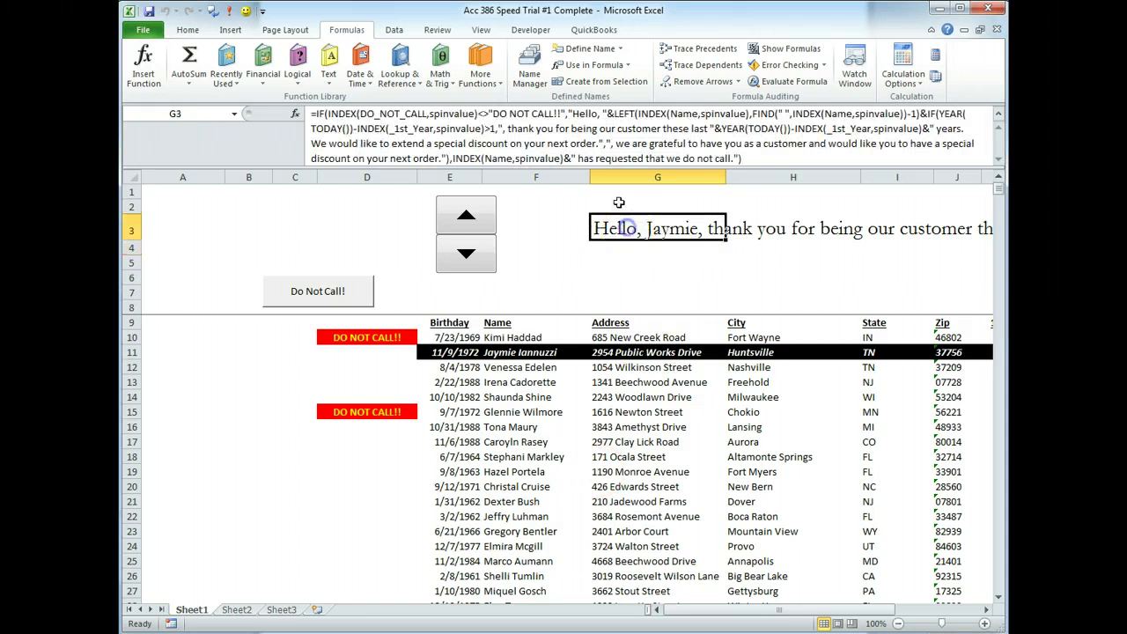
{"action": "left_click", "coordinate": [188, 29]}
{"action": "left_click", "coordinate": [667, 68]}
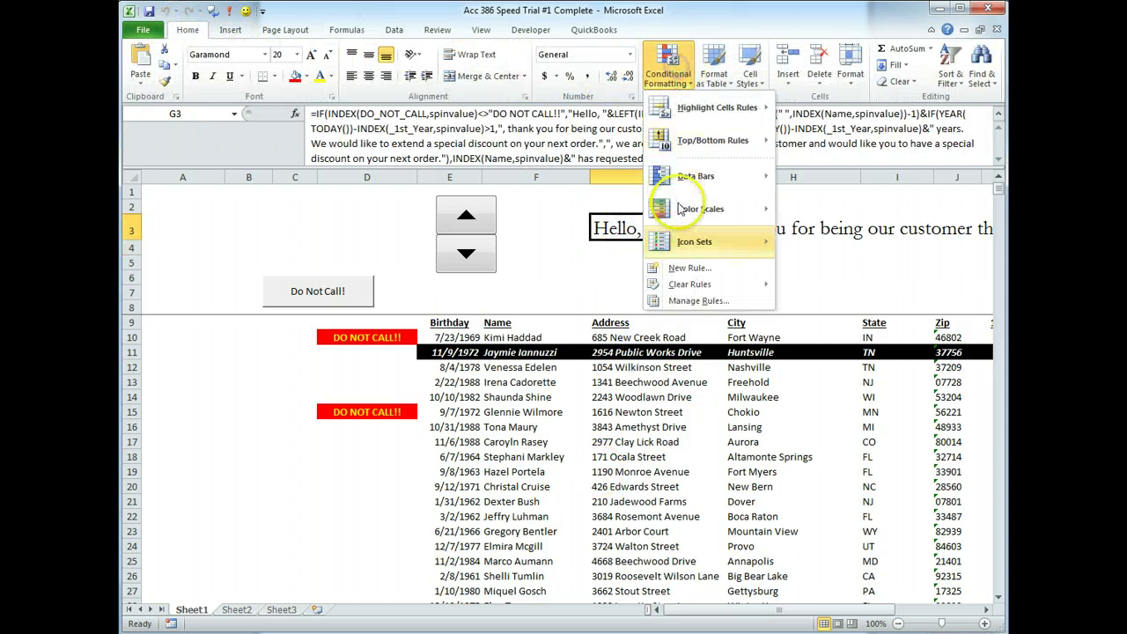
{"action": "left_click", "coordinate": [689, 268]}
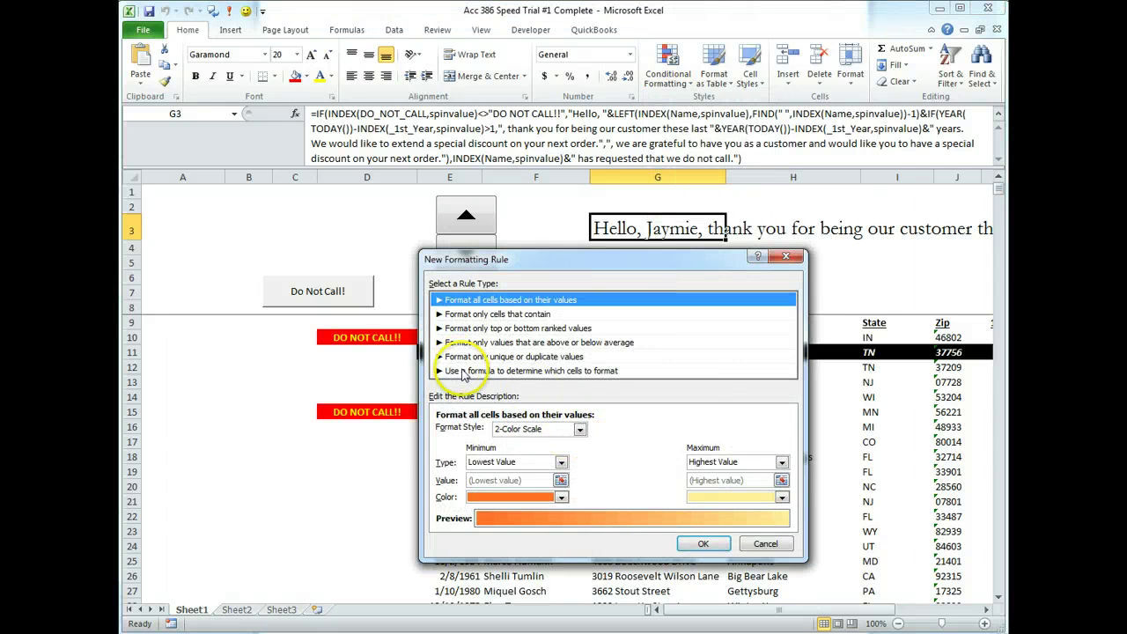
{"action": "left_click", "coordinate": [464, 370]}
{"action": "left_click", "coordinate": [472, 428]}
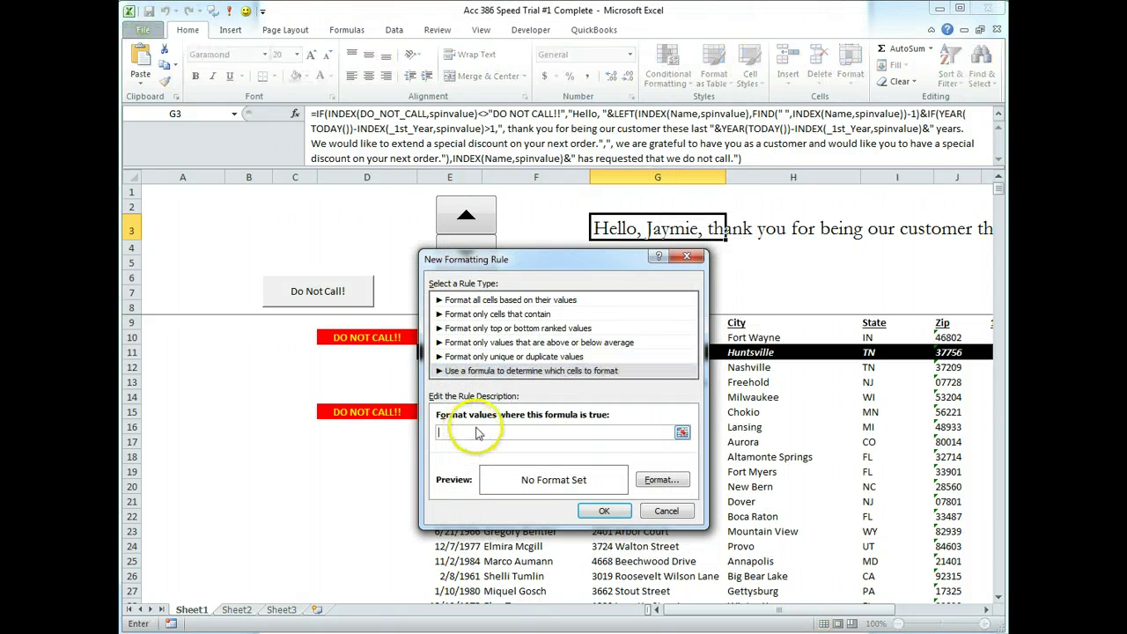
{"action": "type", "text": "=index("}
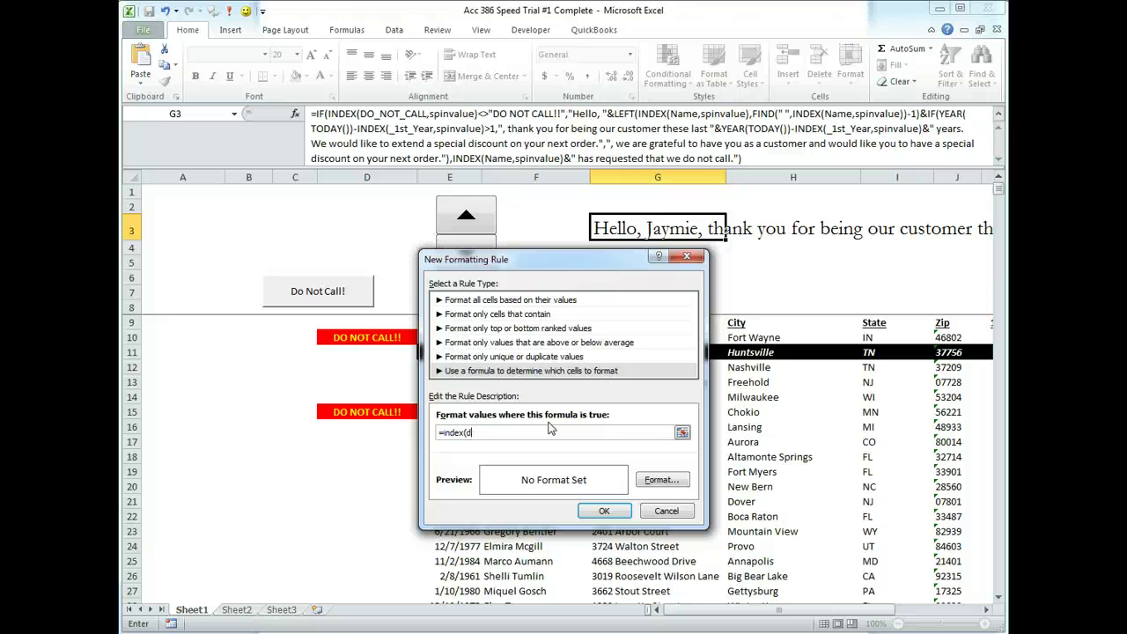
{"action": "key", "text": "F3"}
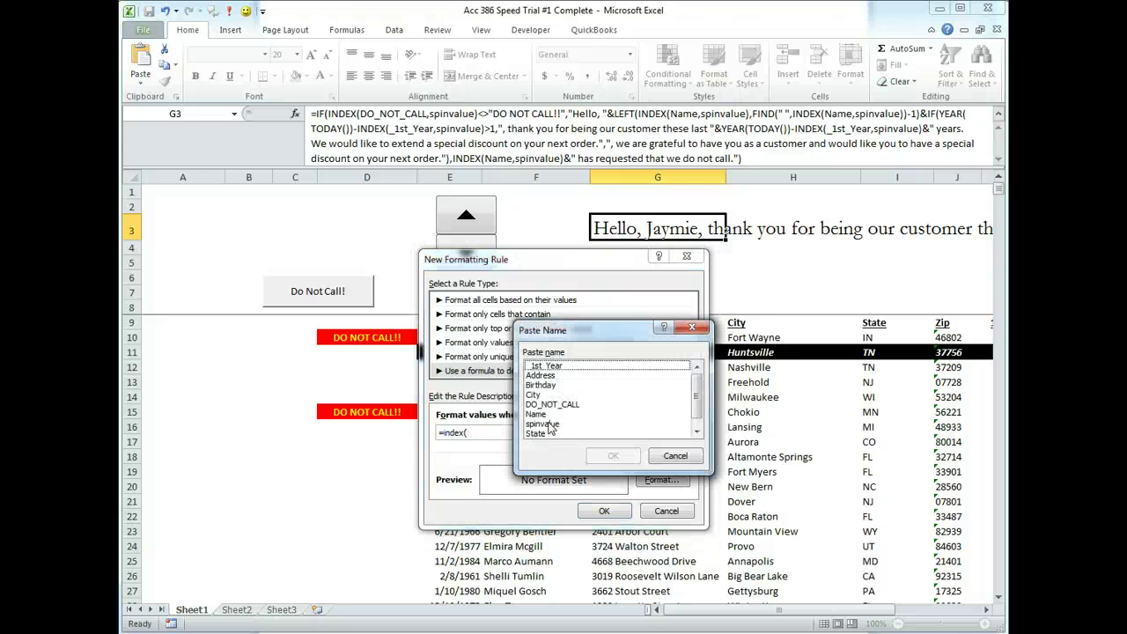
{"action": "left_click", "coordinate": [556, 405]}
{"action": "left_click", "coordinate": [613, 455]}
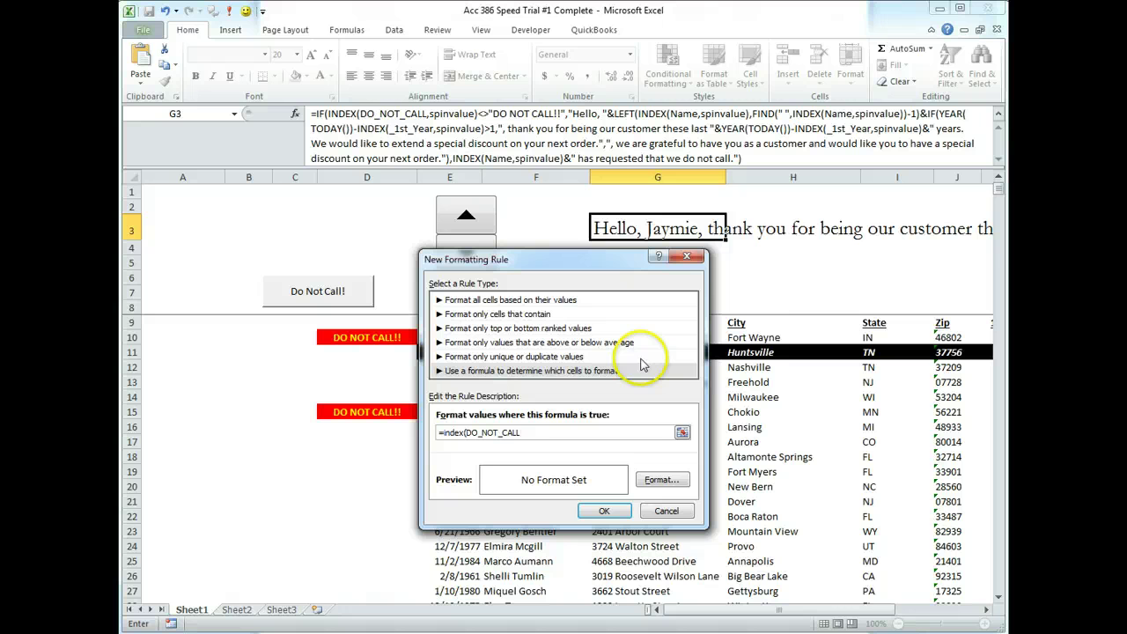
{"action": "left_click", "coordinate": [532, 432]}
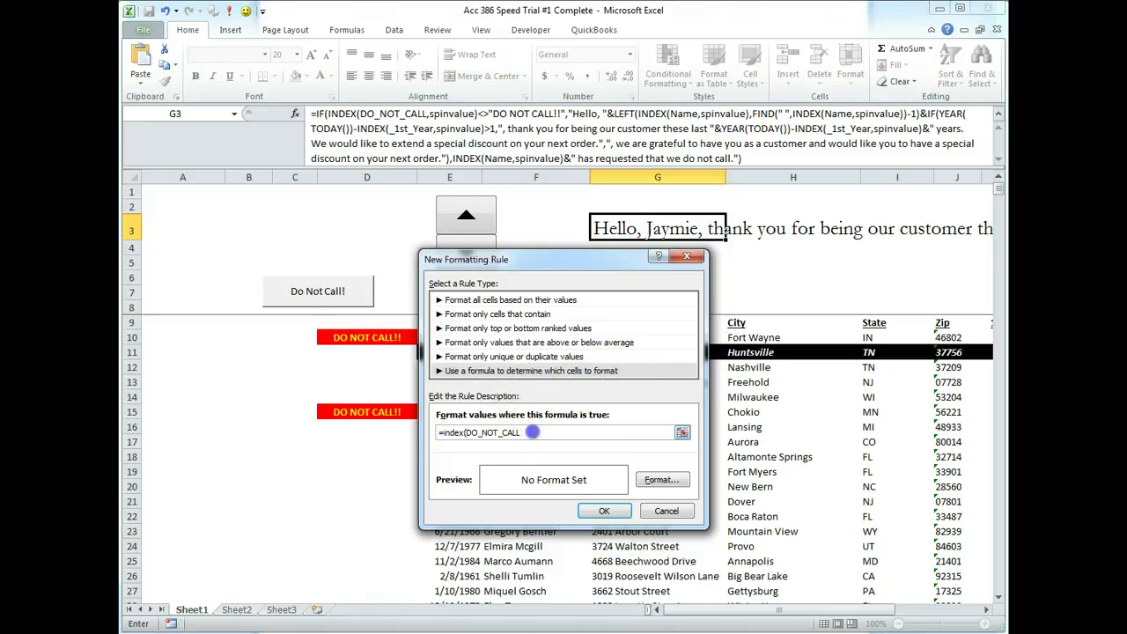
{"action": "left_click", "coordinate": [581, 429]}
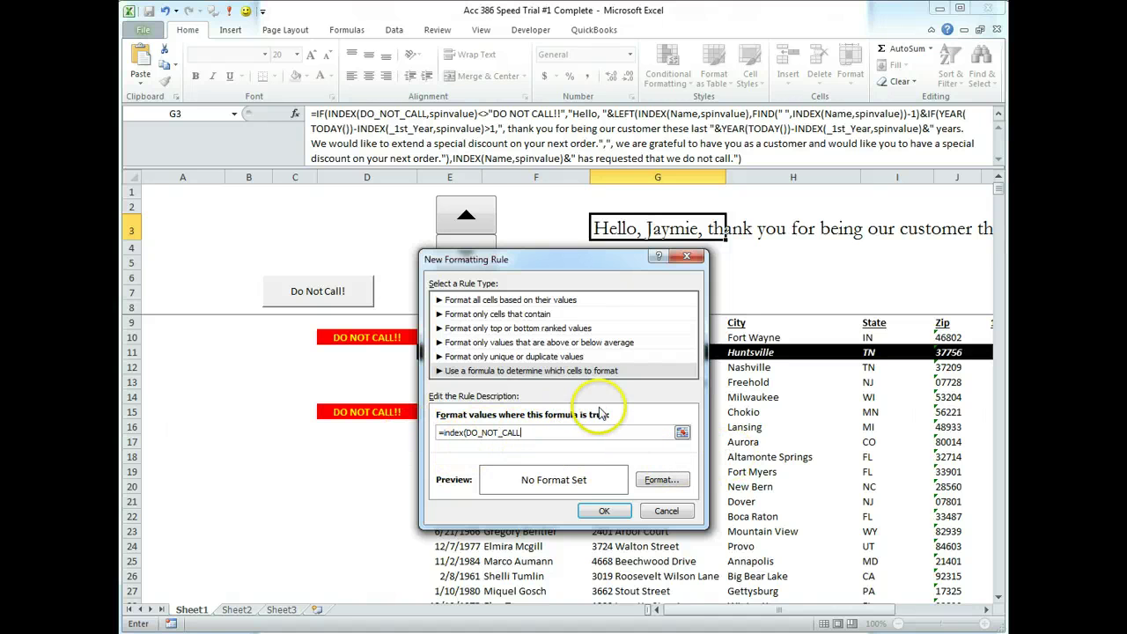
{"action": "left_click", "coordinate": [612, 431]}
{"action": "left_click", "coordinate": [665, 511]}
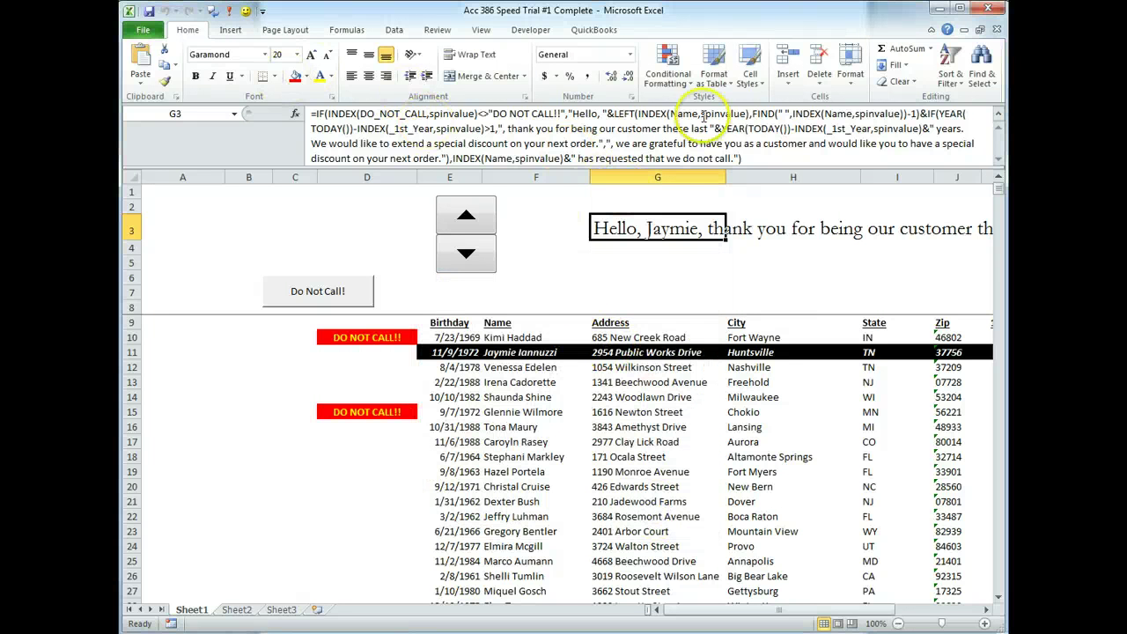
Create a formula-based conditional formatting rule for script cell G3 using =index(do_not_call,spinvalue)="DO NOT CALL!!".
{"action": "left_click", "coordinate": [615, 228]}
{"action": "left_click", "coordinate": [667, 70]}
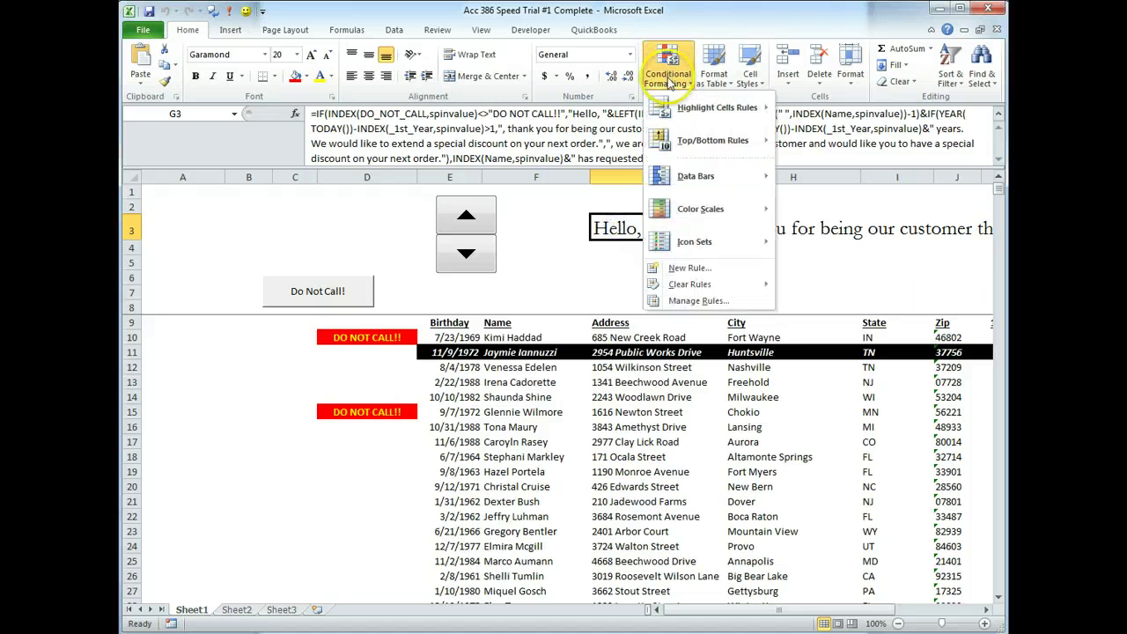
{"action": "left_click", "coordinate": [698, 267]}
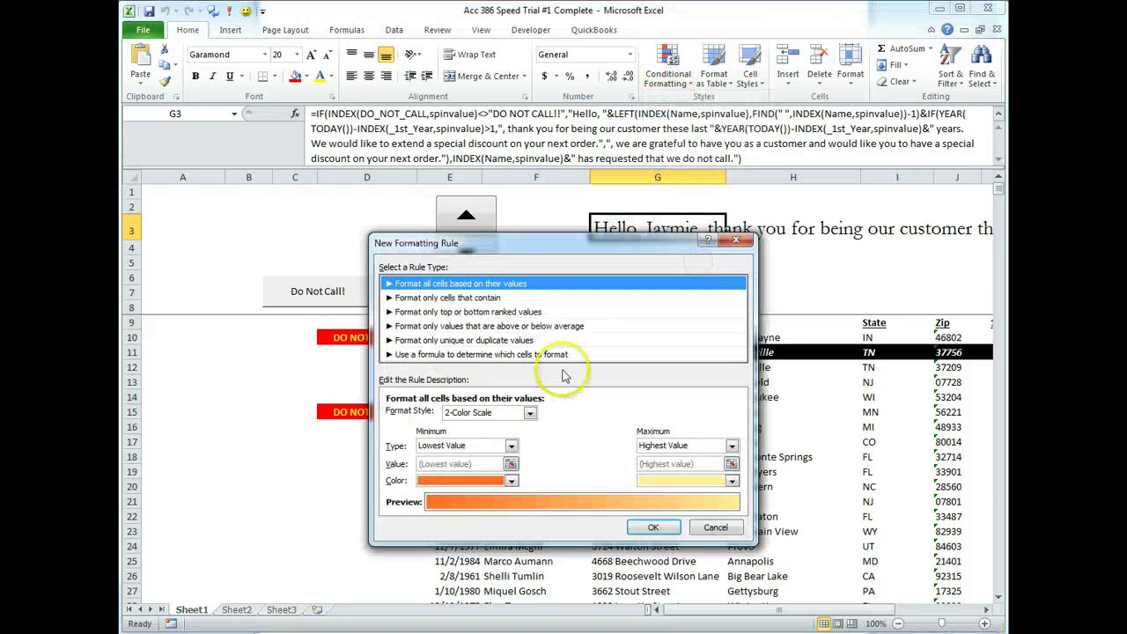
{"action": "left_click", "coordinate": [466, 355]}
{"action": "left_click", "coordinate": [462, 299]}
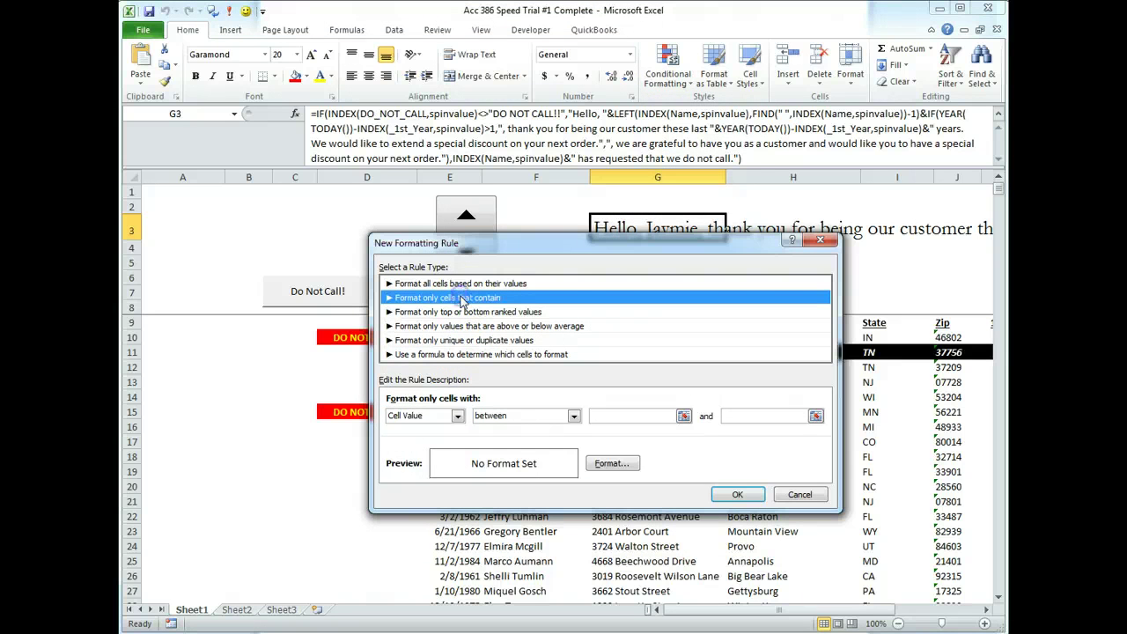
{"action": "left_click", "coordinate": [465, 305]}
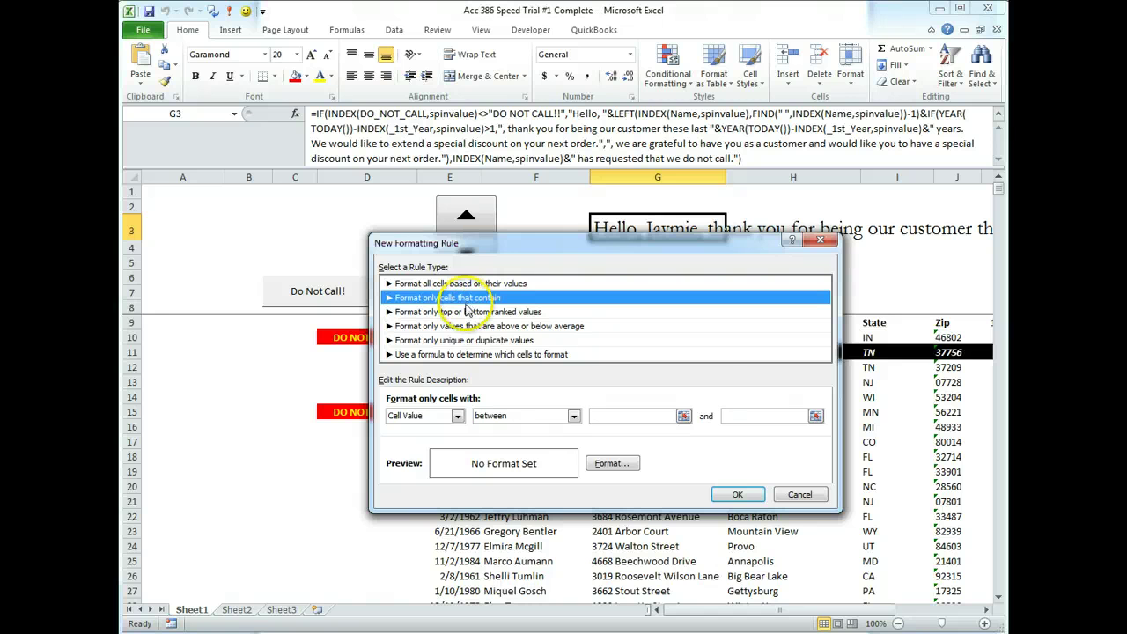
{"action": "left_click", "coordinate": [466, 354]}
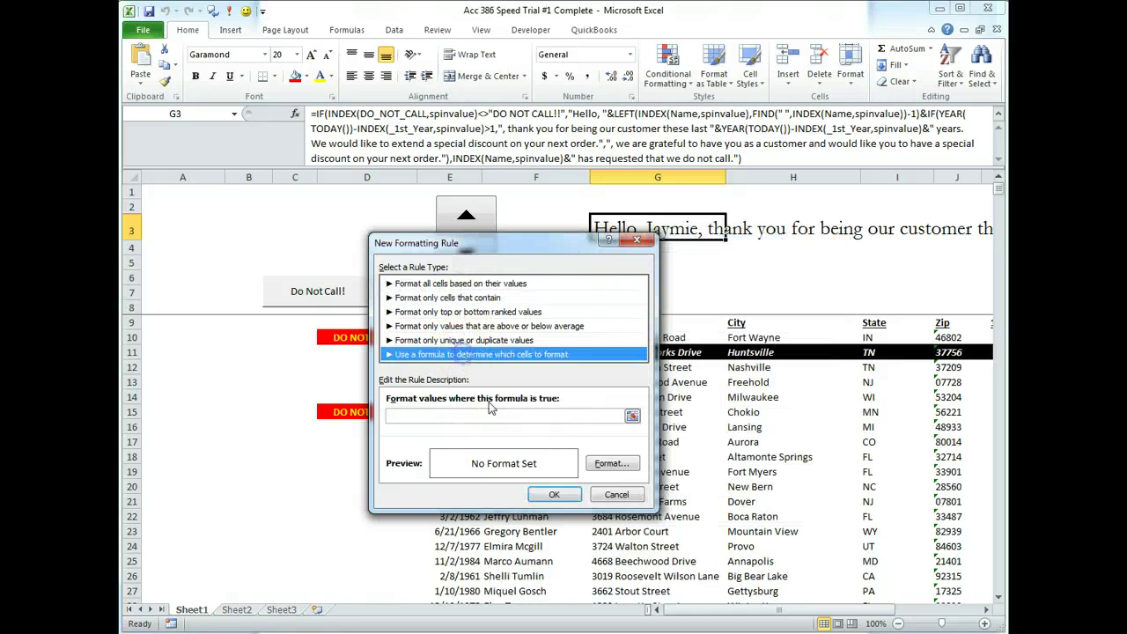
{"action": "left_click", "coordinate": [412, 415]}
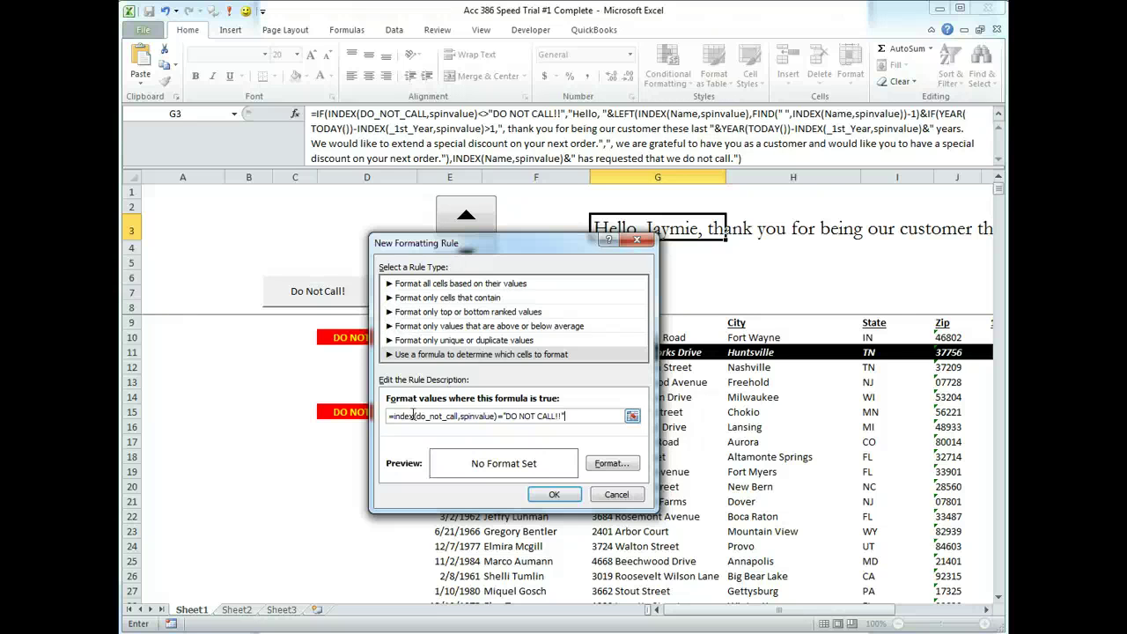
Give the G3 rule a bold, red font format and apply the rule.
{"action": "left_click", "coordinate": [612, 463]}
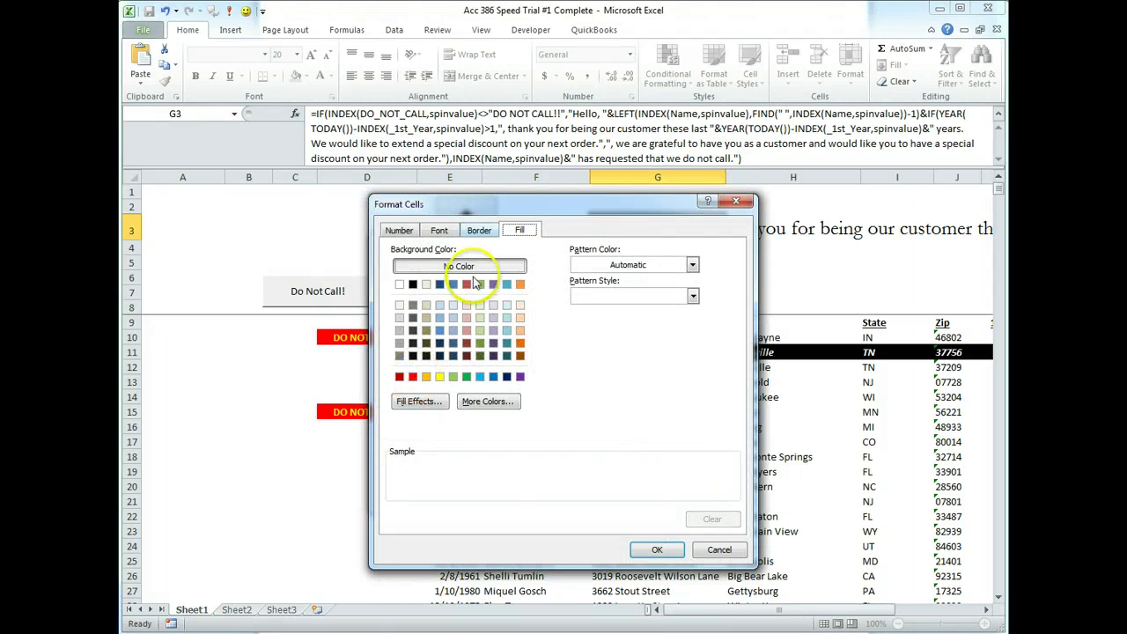
{"action": "left_click", "coordinate": [439, 230]}
{"action": "left_click", "coordinate": [559, 354]}
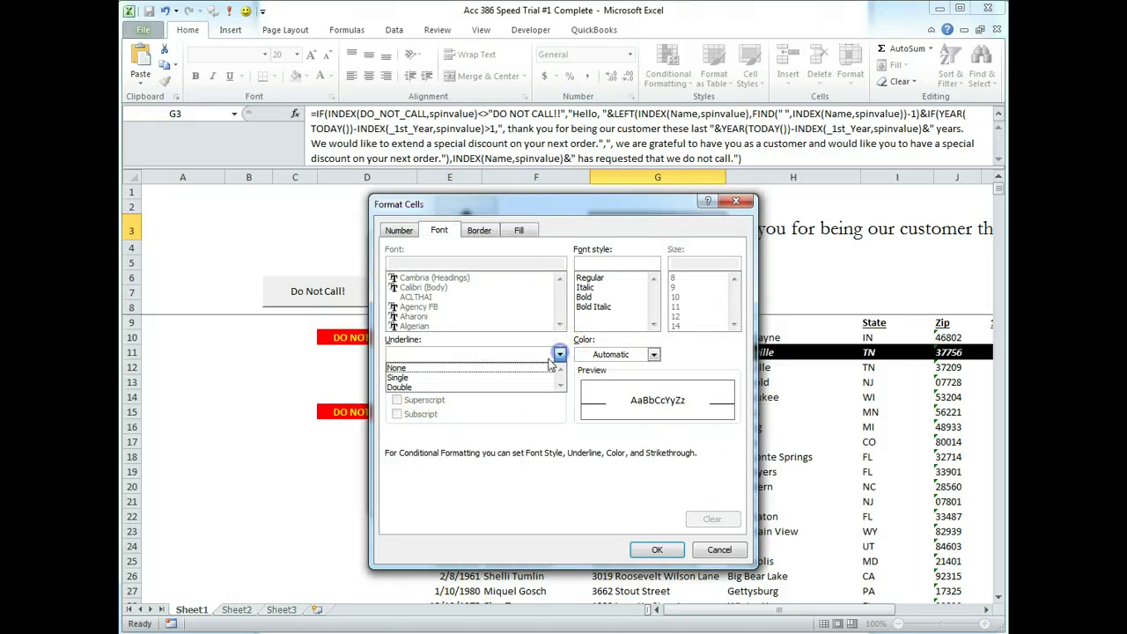
{"action": "left_click", "coordinate": [654, 354]}
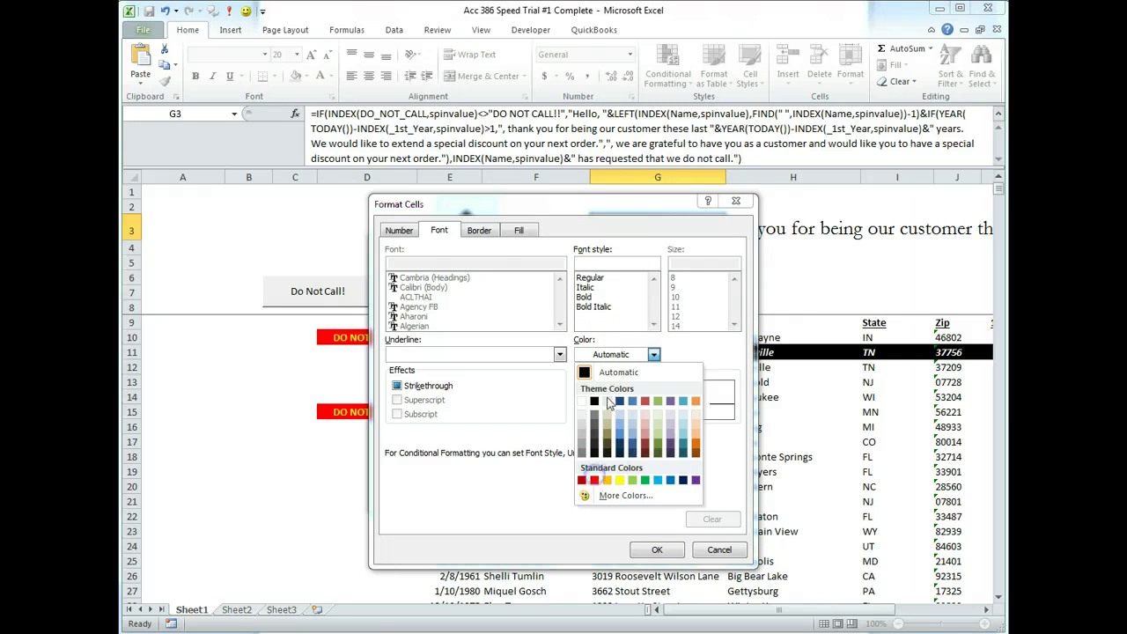
{"action": "left_click", "coordinate": [593, 302]}
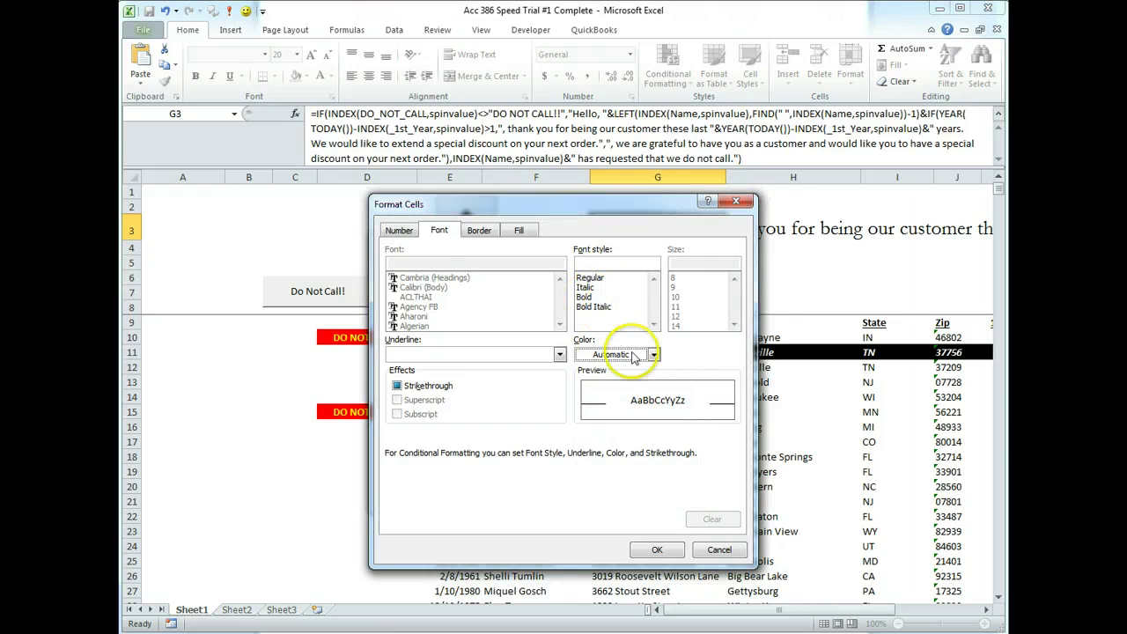
{"action": "left_click", "coordinate": [653, 354]}
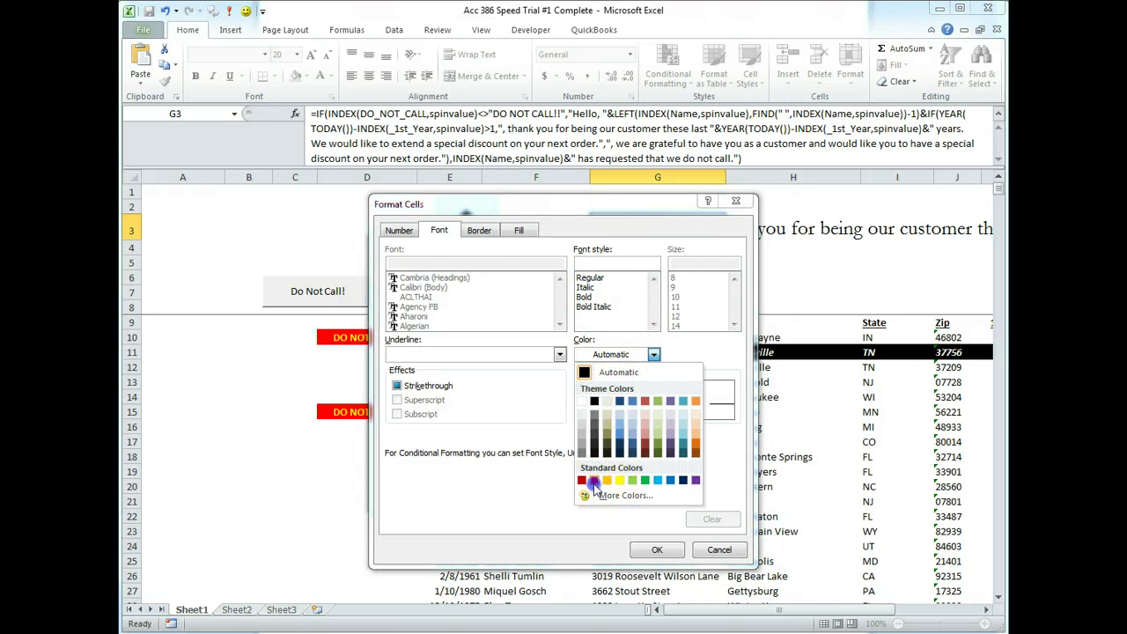
{"action": "left_click", "coordinate": [595, 480]}
{"action": "left_click", "coordinate": [595, 306]}
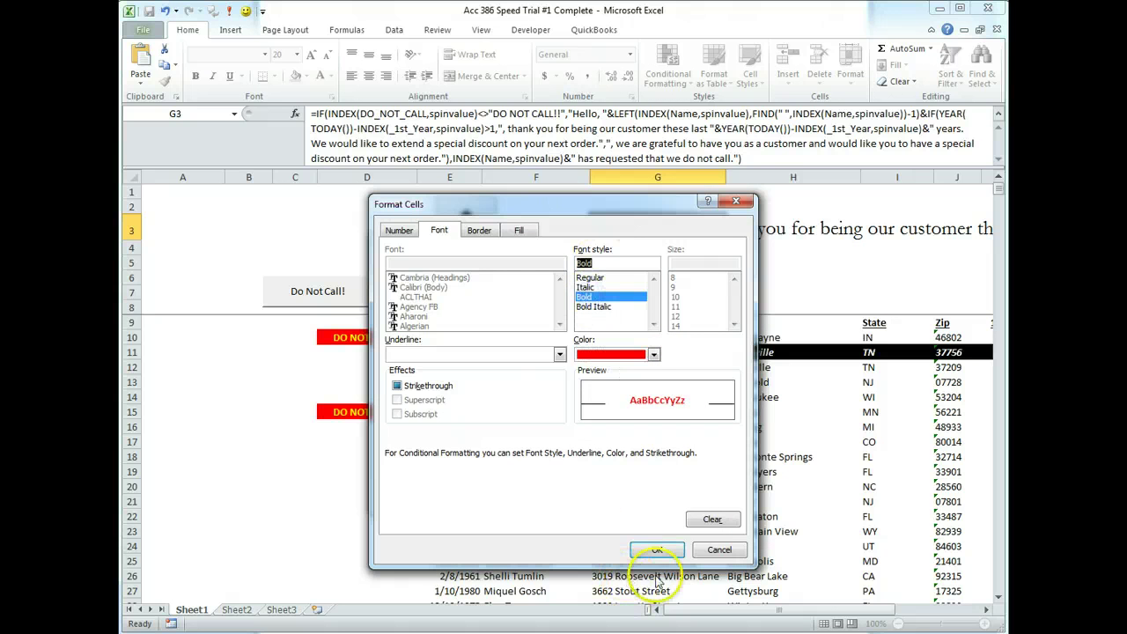
{"action": "left_click", "coordinate": [657, 549]}
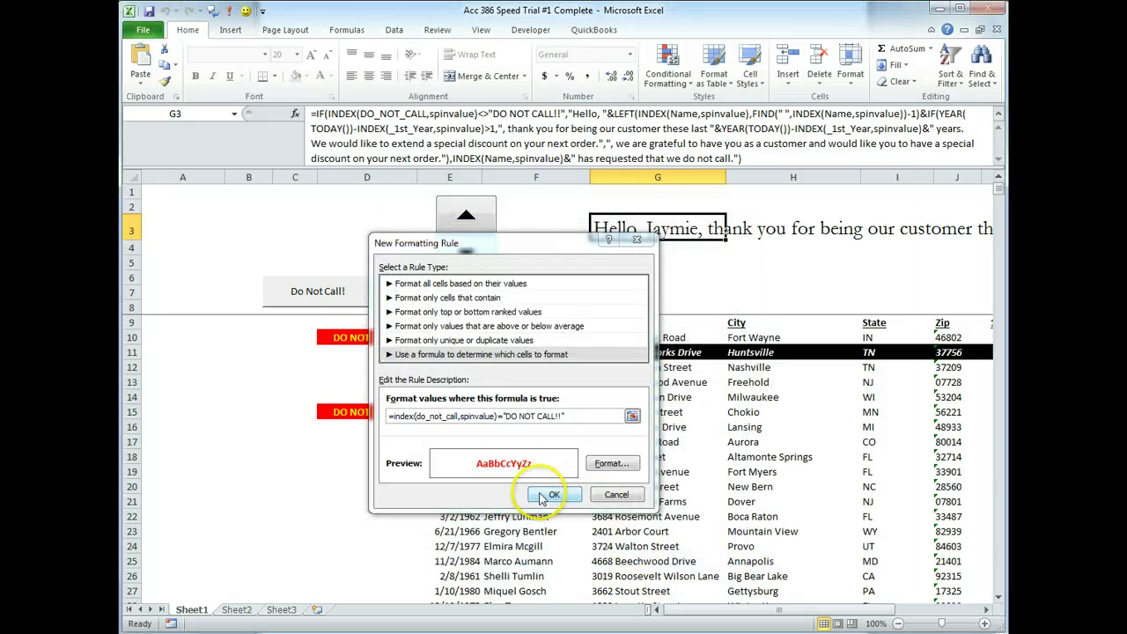
{"action": "left_click", "coordinate": [554, 494]}
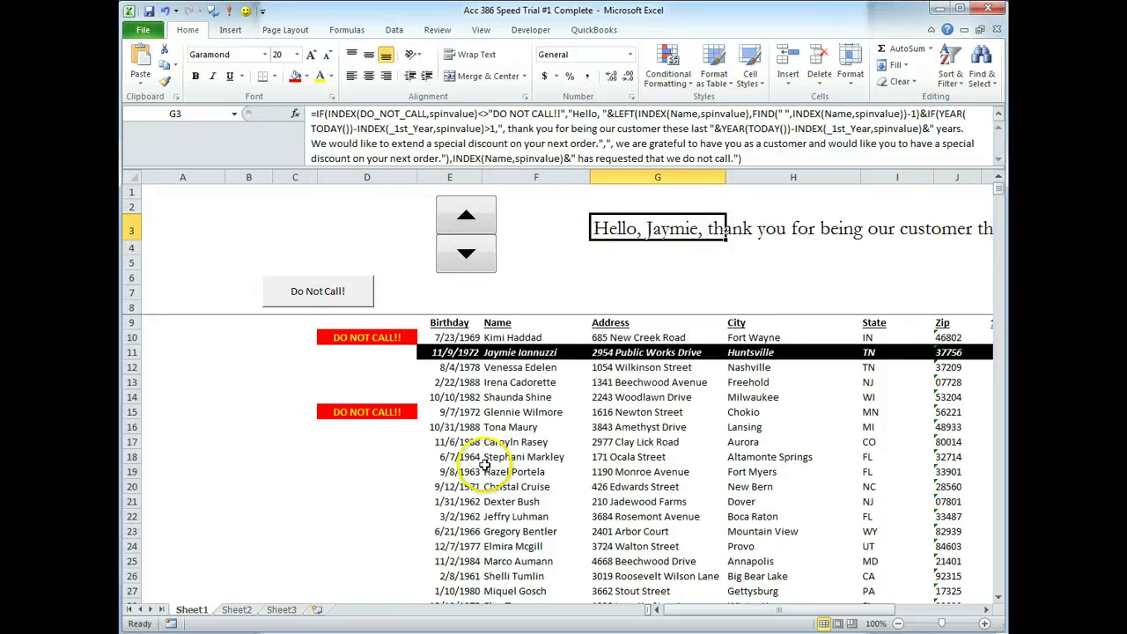
Test the script on the DO NOT CALL record in row 10 and compare it with the assignment instructions in the Word document.
{"action": "left_click", "coordinate": [466, 217]}
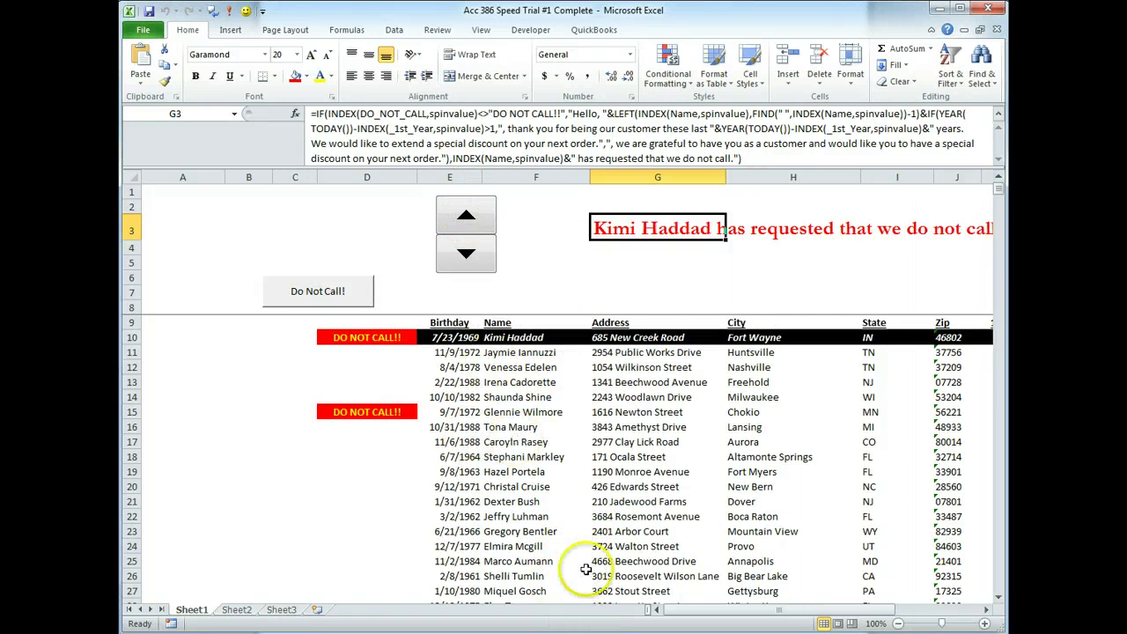
{"action": "left_click", "coordinate": [583, 632]}
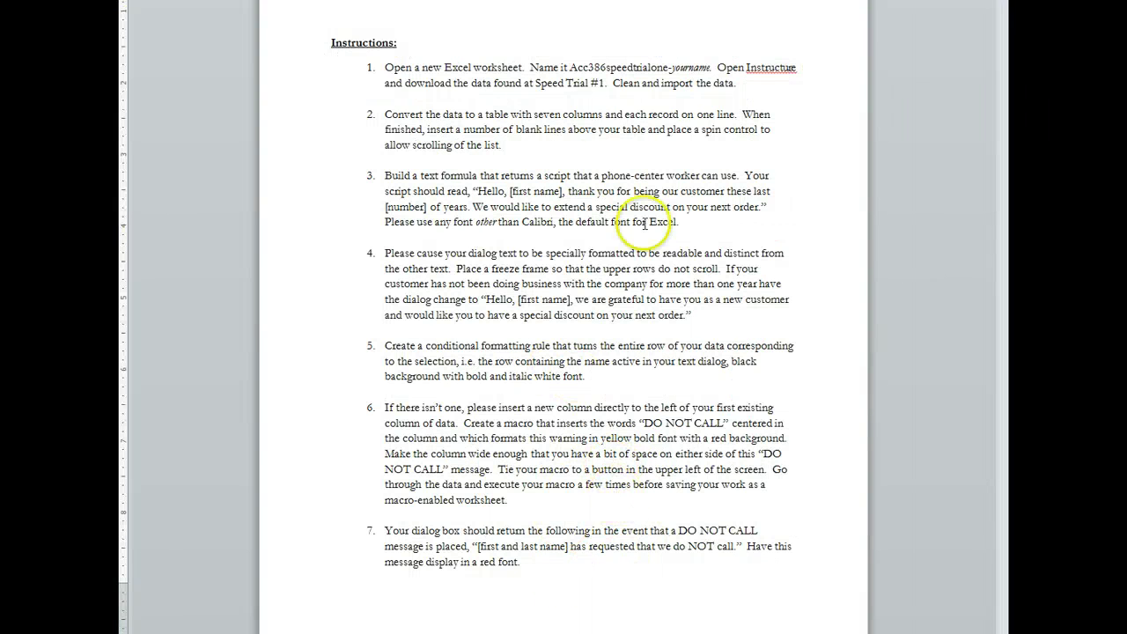
{"action": "key", "text": "alt+Tab"}
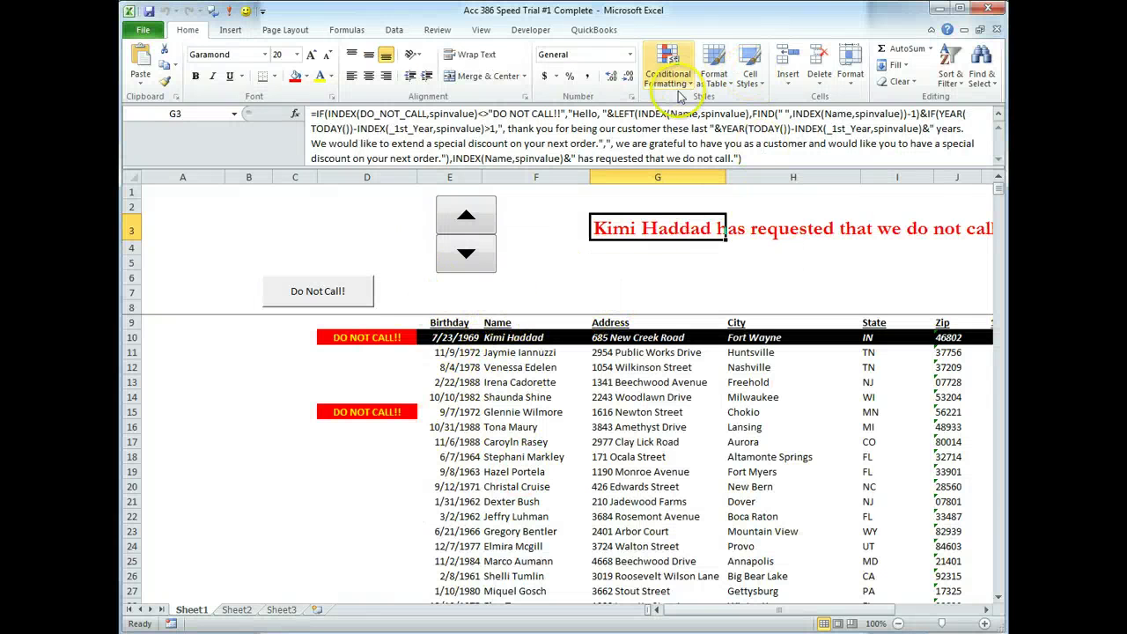
Start a new formula-based conditional formatting rule for the customer records in E10:K205.
{"action": "left_click_drag", "start_coordinate": [449, 339], "coordinate": [926, 440]}
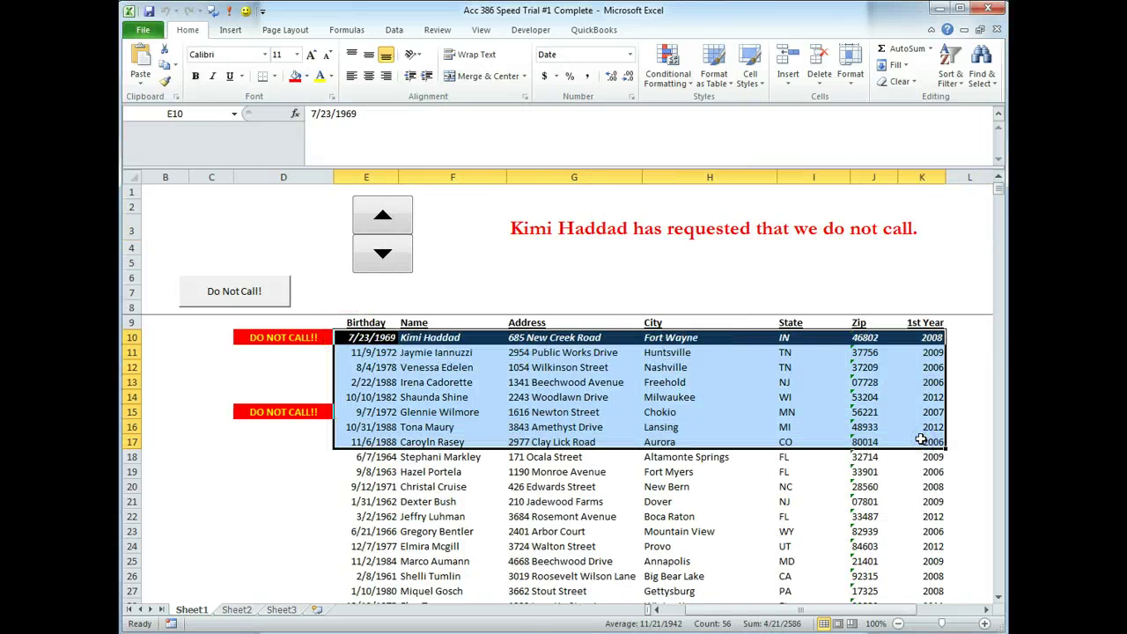
{"action": "key", "text": "ctrl+shift+Down"}
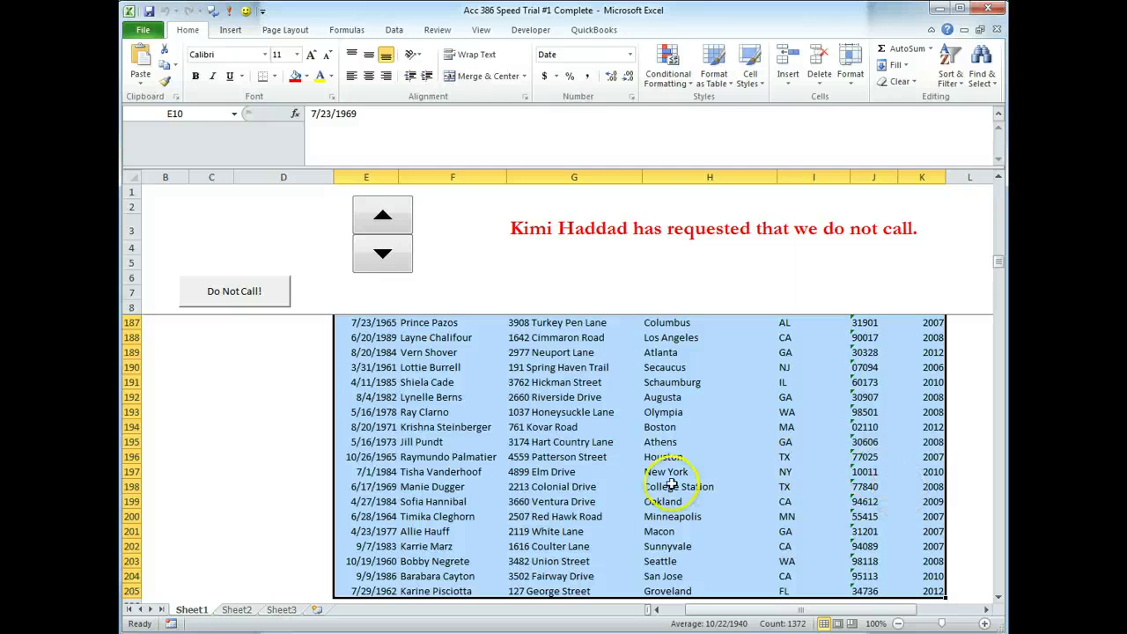
{"action": "left_click", "coordinate": [666, 57]}
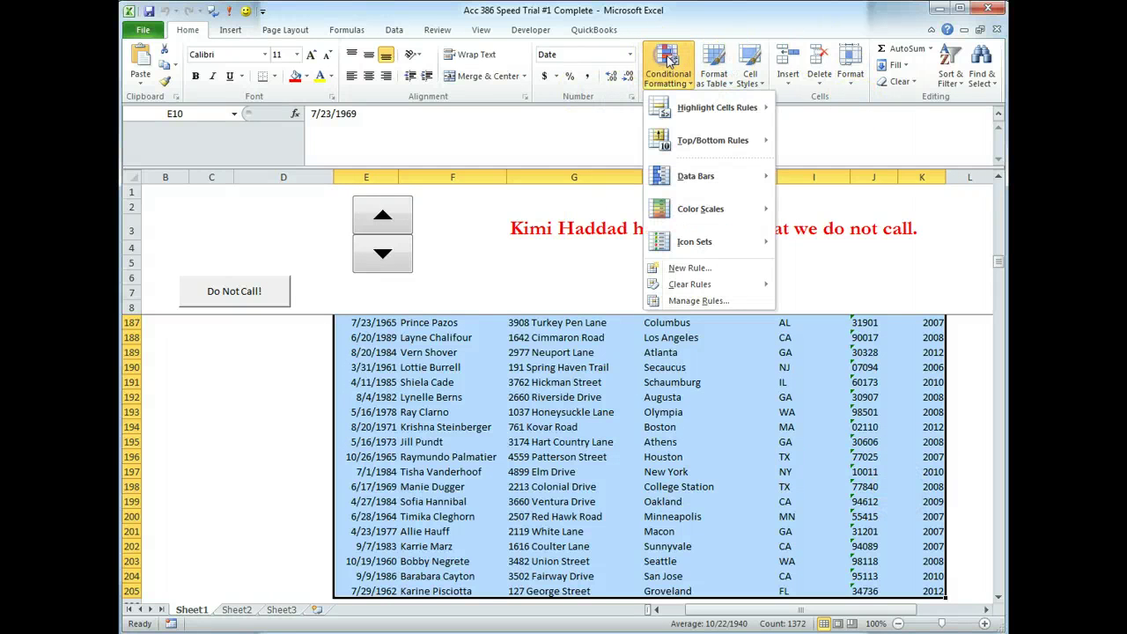
{"action": "mouse_move", "coordinate": [683, 293]}
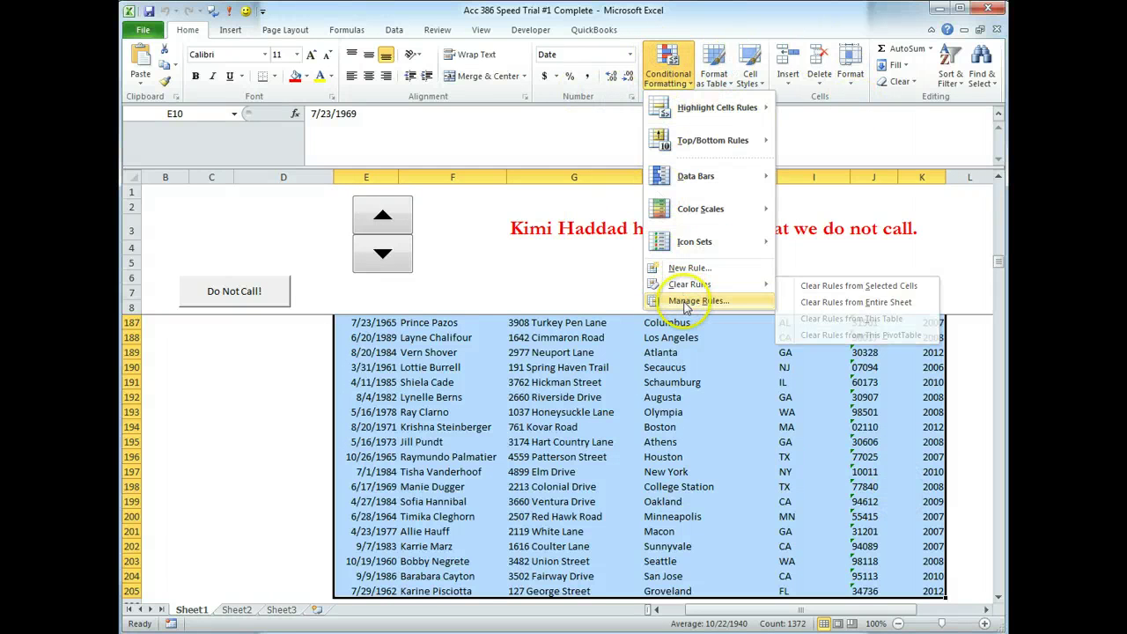
{"action": "left_click", "coordinate": [688, 268]}
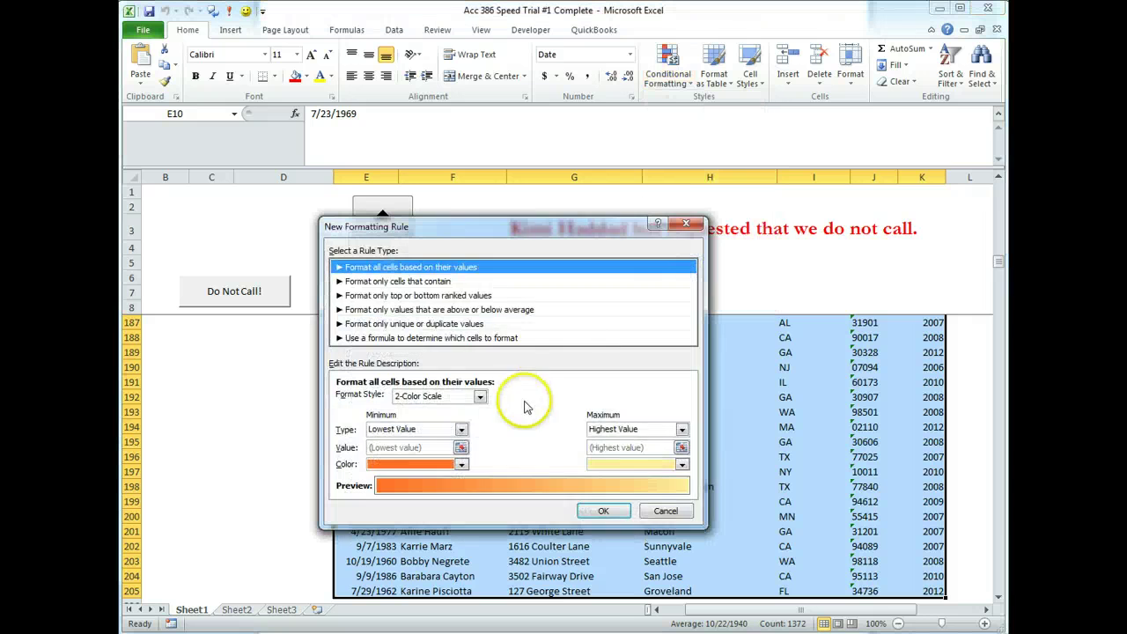
{"action": "left_click", "coordinate": [458, 337]}
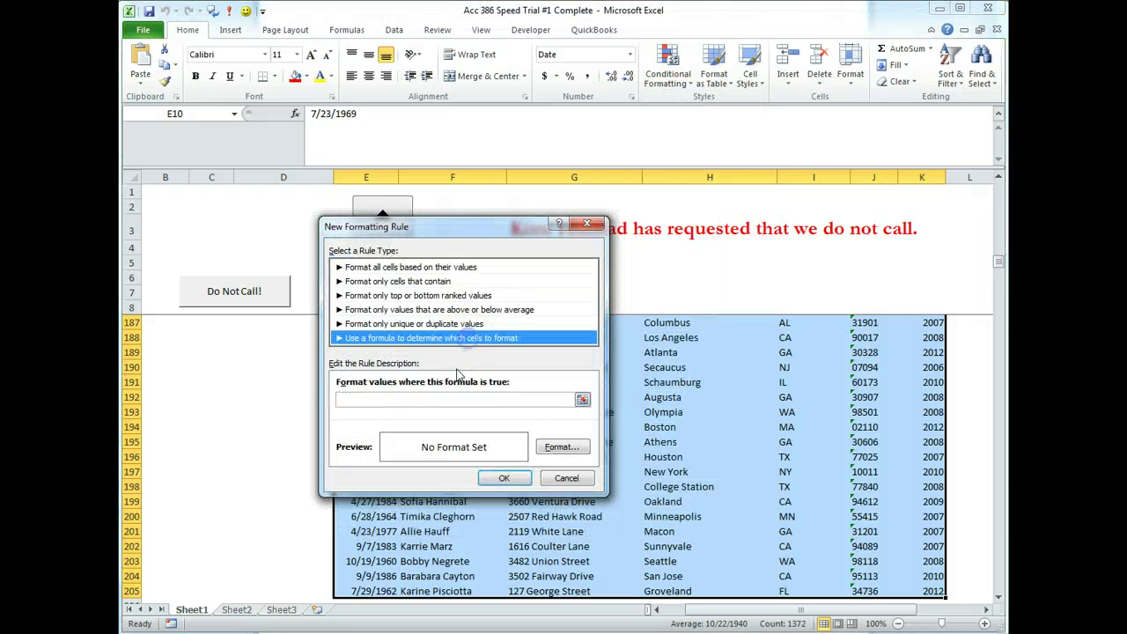
{"action": "left_click", "coordinate": [582, 398]}
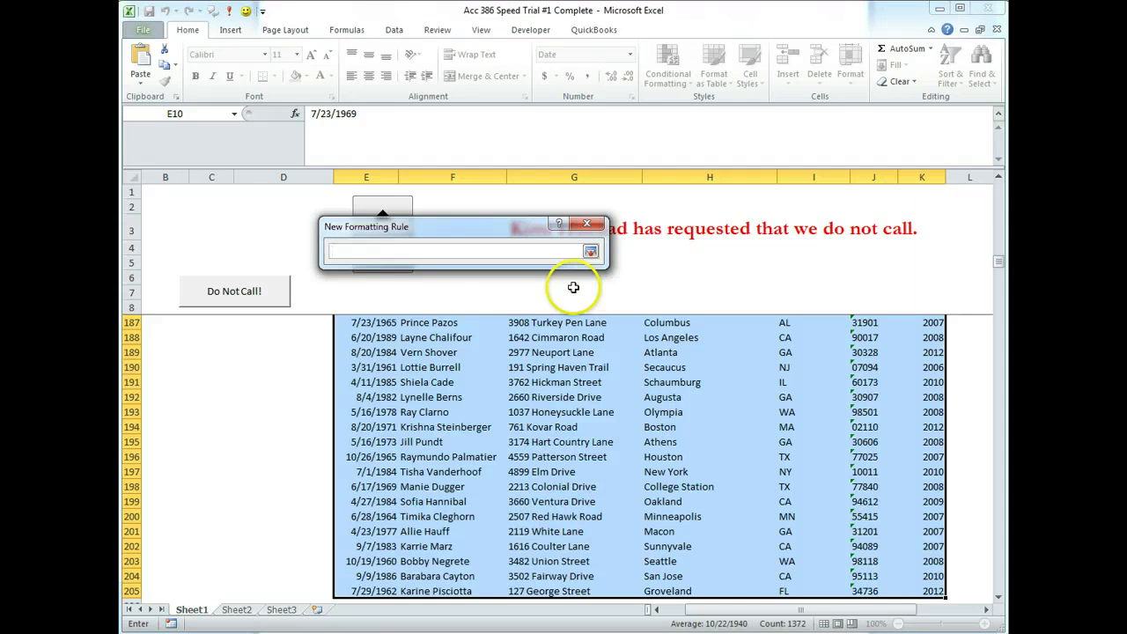
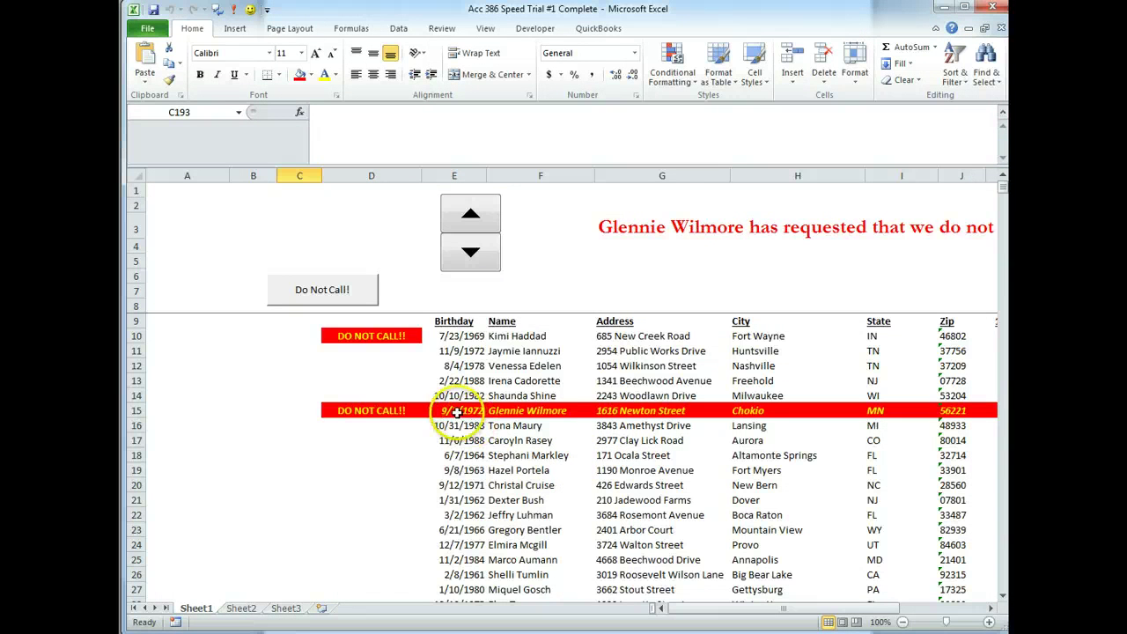
Test the row 15 highlight with the spinner, list all formatting rules for this worksheet, and open the red-fill E10:K205 rule.
{"action": "left_click", "coordinate": [472, 220]}
{"action": "left_click", "coordinate": [470, 250]}
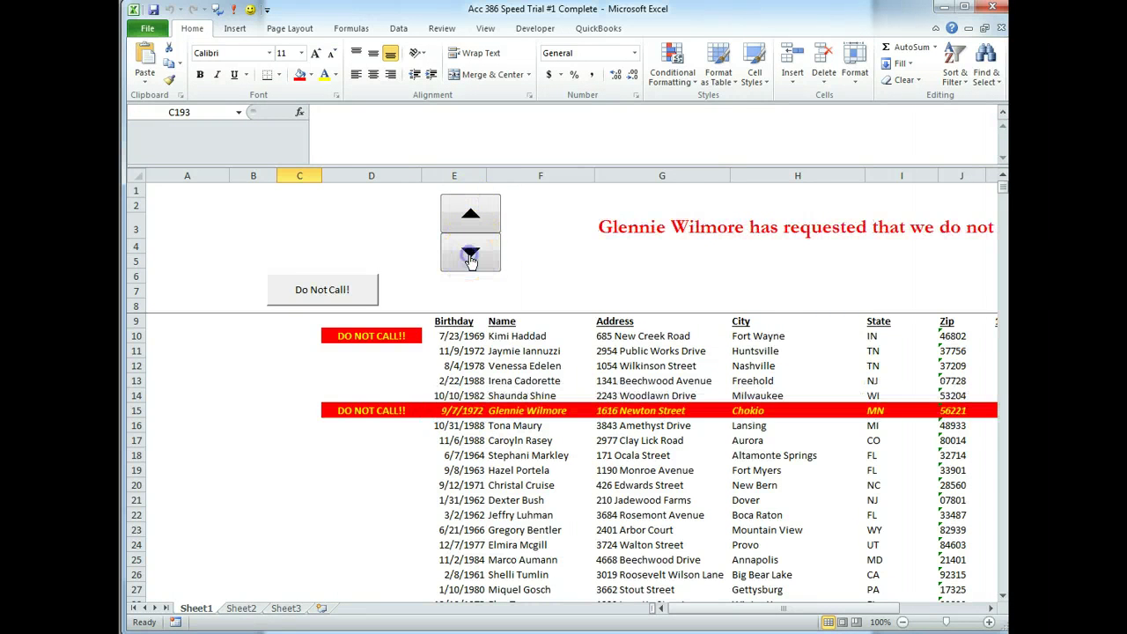
{"action": "left_click", "coordinate": [673, 64]}
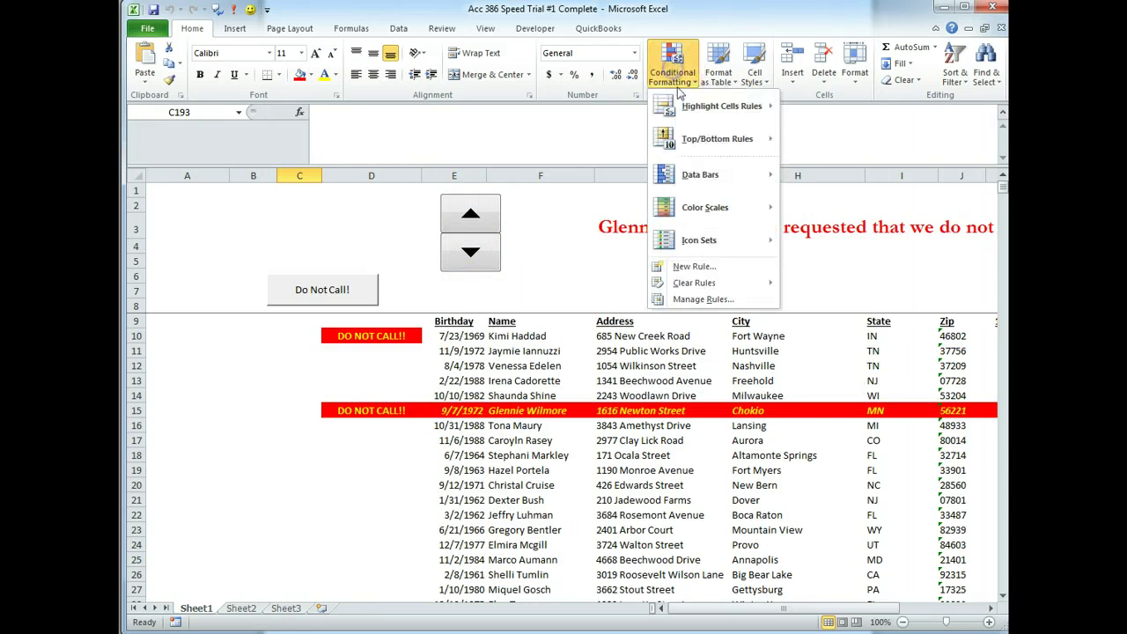
{"action": "left_click", "coordinate": [704, 299]}
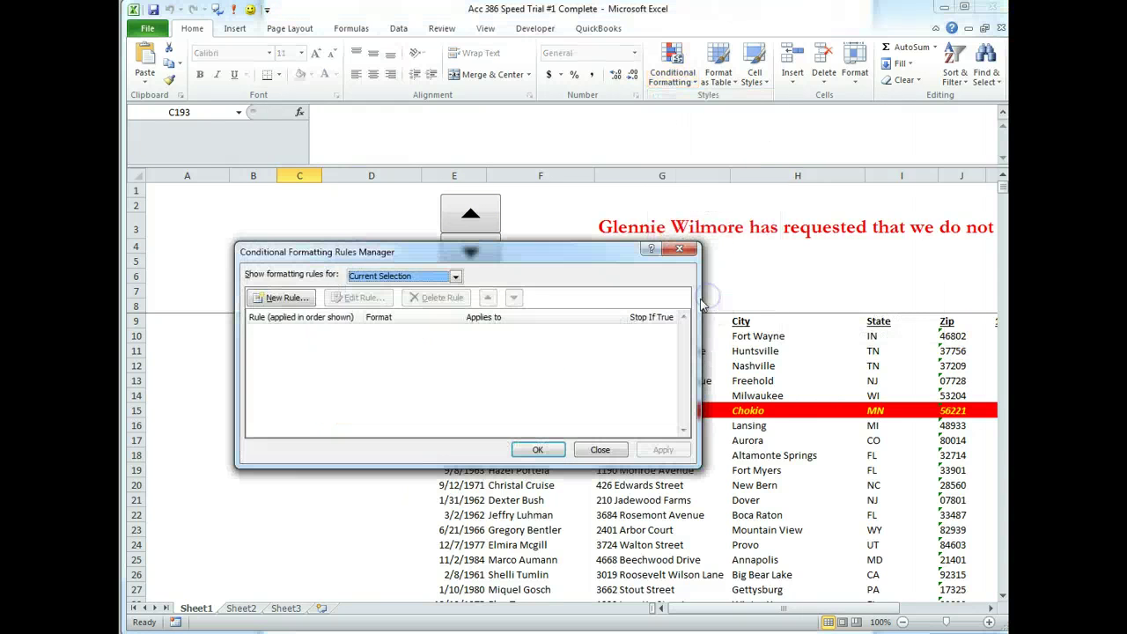
{"action": "left_click", "coordinate": [453, 278]}
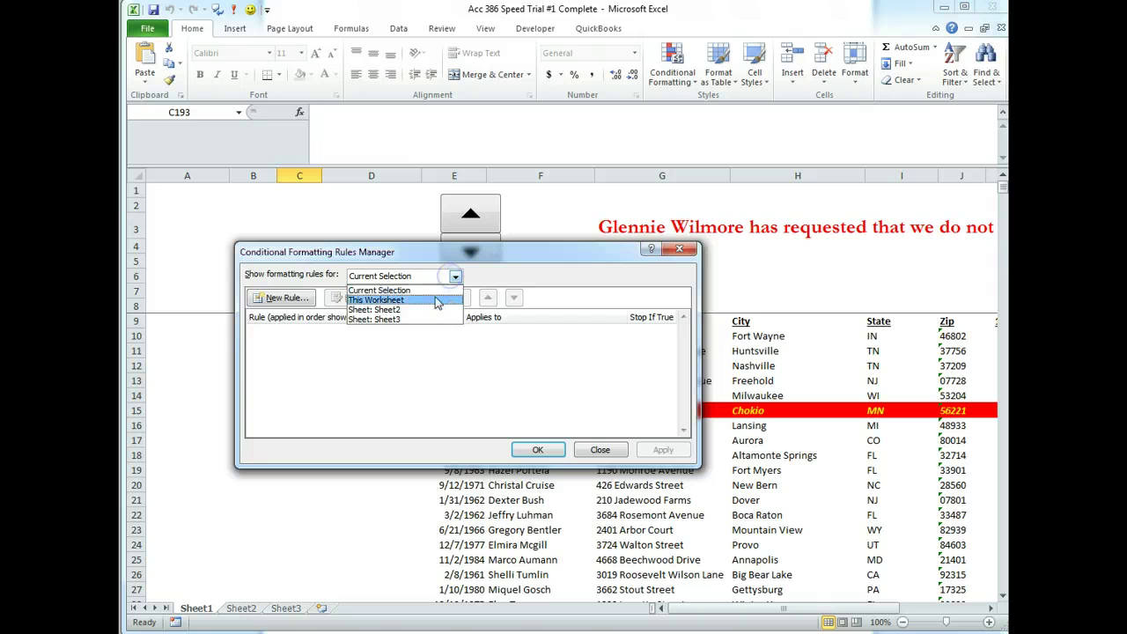
{"action": "left_click", "coordinate": [440, 299]}
{"action": "left_click", "coordinate": [356, 299]}
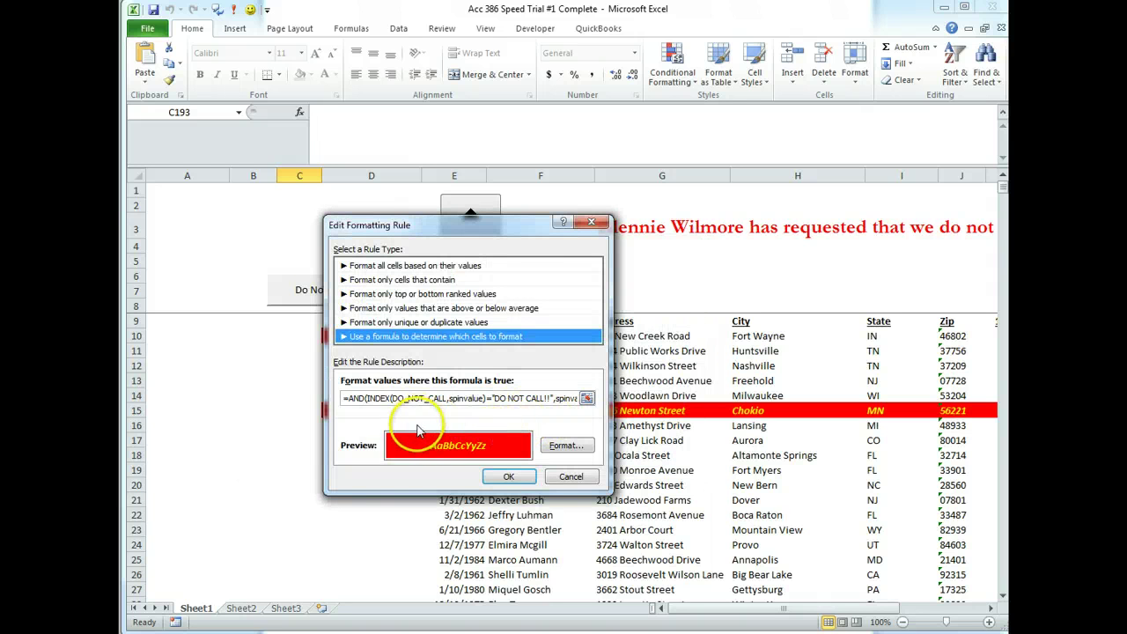
Review the red-fill rule's full AND formula, including its DO_NOT_CALL and spinvalue conditions, and close the rule windows.
{"action": "left_click_drag", "start_coordinate": [476, 233], "coordinate": [616, 103]}
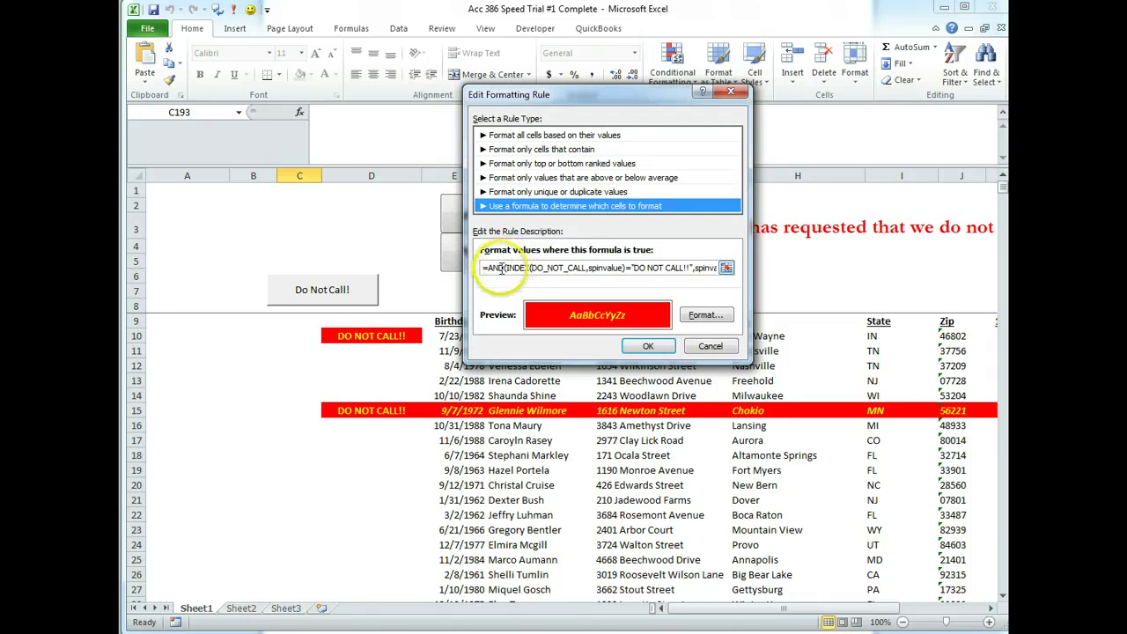
{"action": "left_click", "coordinate": [725, 267]}
{"action": "left_click_drag", "start_coordinate": [715, 118], "coordinate": [738, 119]}
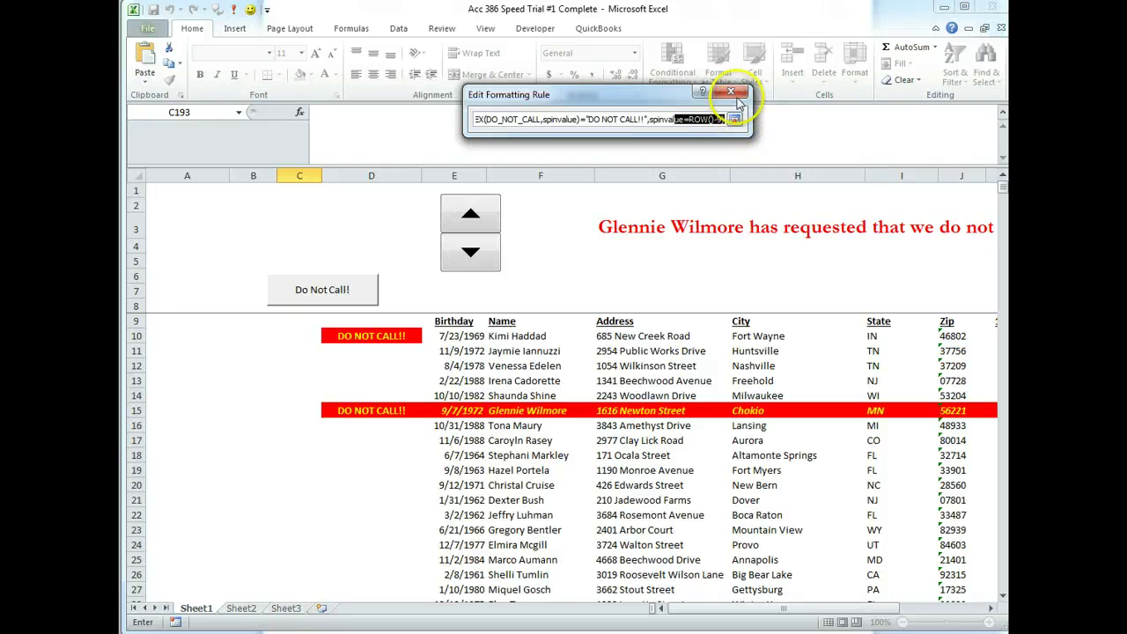
{"action": "left_click", "coordinate": [734, 119]}
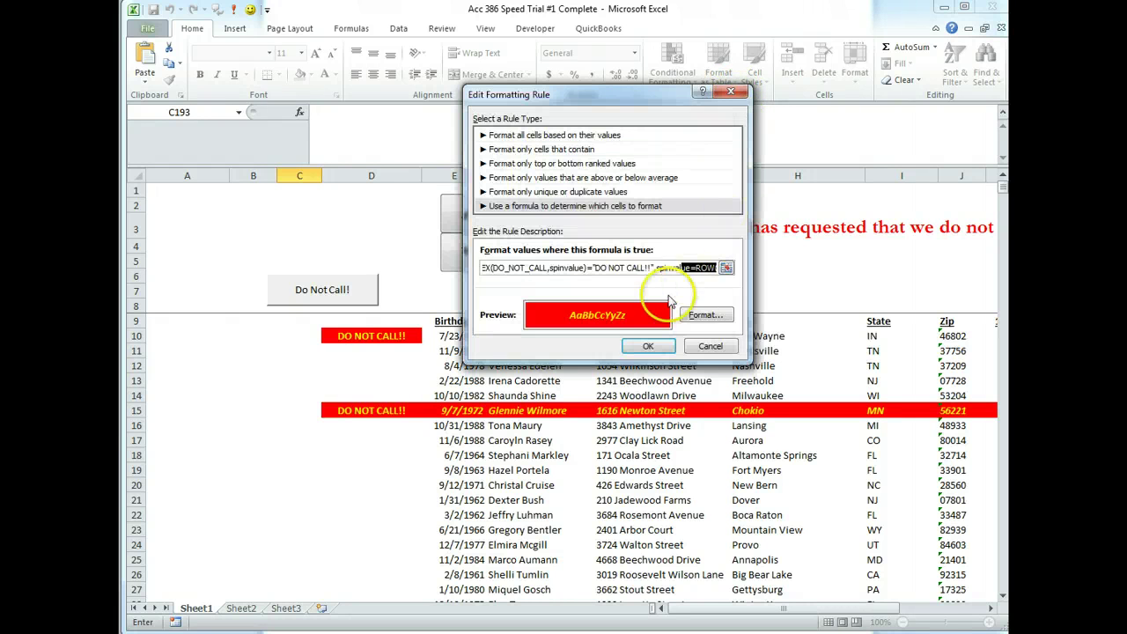
{"action": "left_click", "coordinate": [643, 350]}
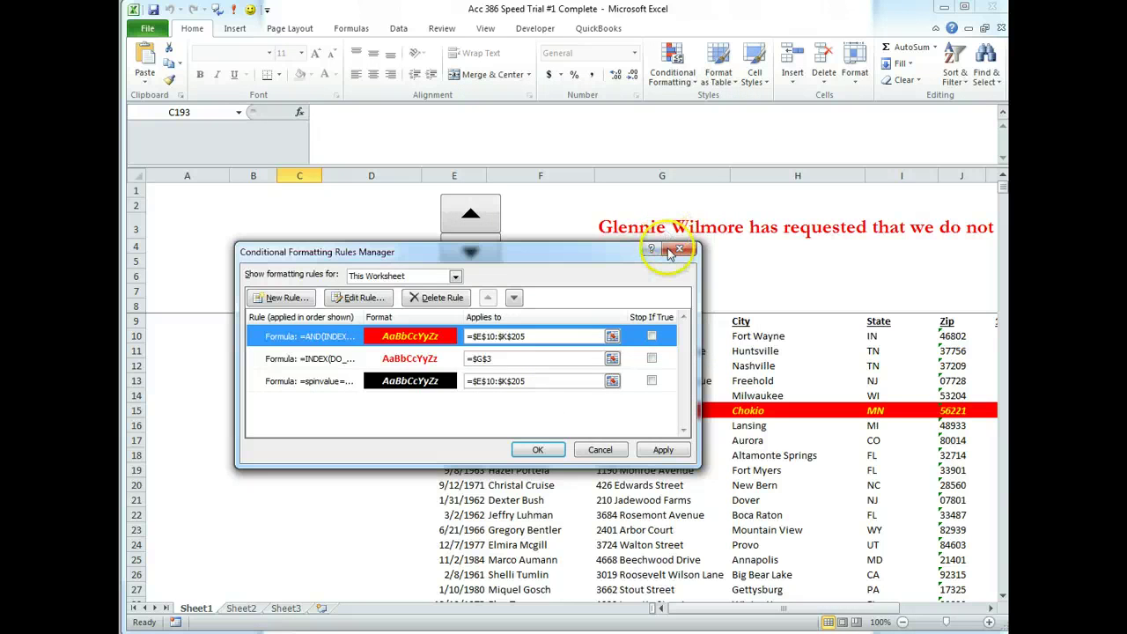
{"action": "key", "text": "Return"}
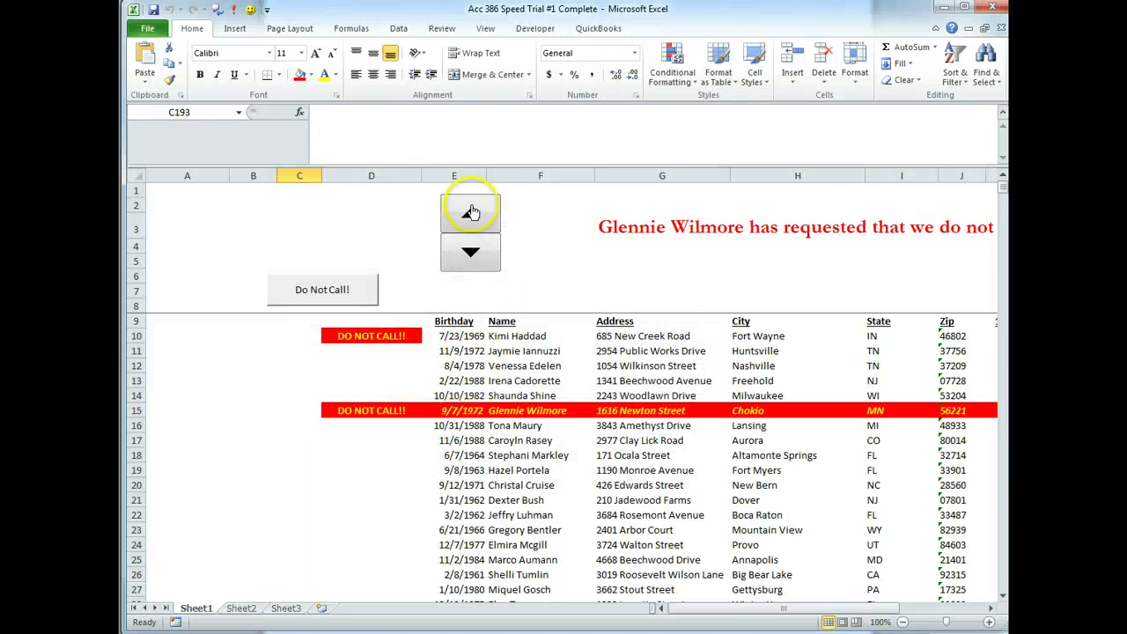
Test the row highlighting and call script by stepping the spinner up to the row 10 record and back down to row 13.
{"action": "left_click", "coordinate": [473, 217]}
{"action": "left_click", "coordinate": [474, 217]}
{"action": "left_click", "coordinate": [474, 217]}
{"action": "left_click", "coordinate": [474, 217]}
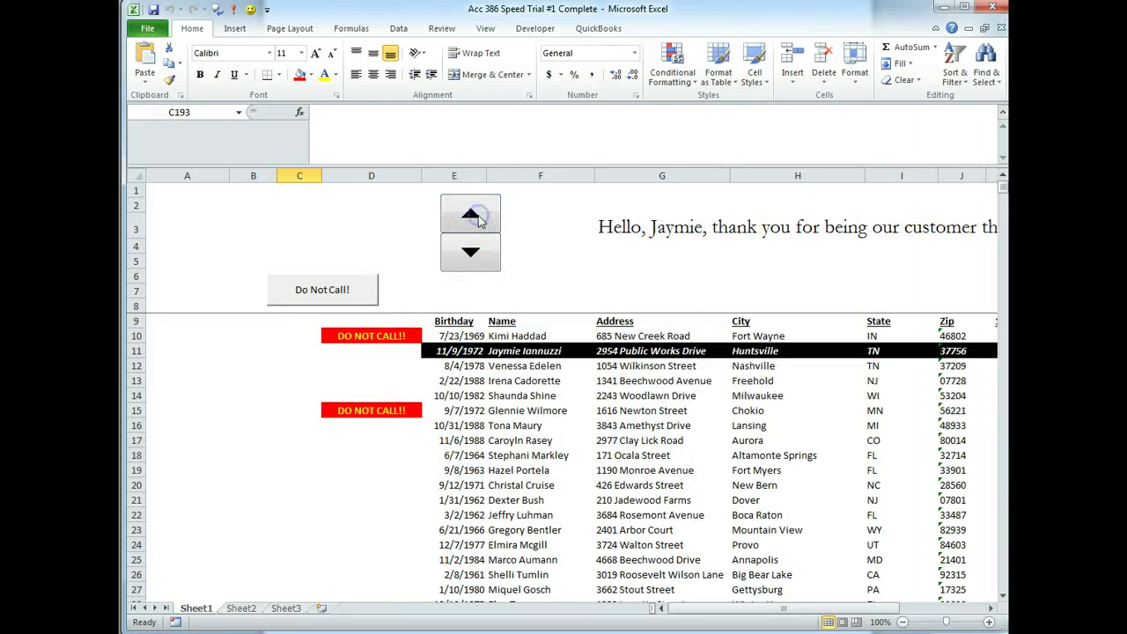
{"action": "left_click", "coordinate": [473, 216]}
{"action": "left_click", "coordinate": [473, 253]}
{"action": "left_click", "coordinate": [473, 253]}
{"action": "left_click", "coordinate": [473, 254]}
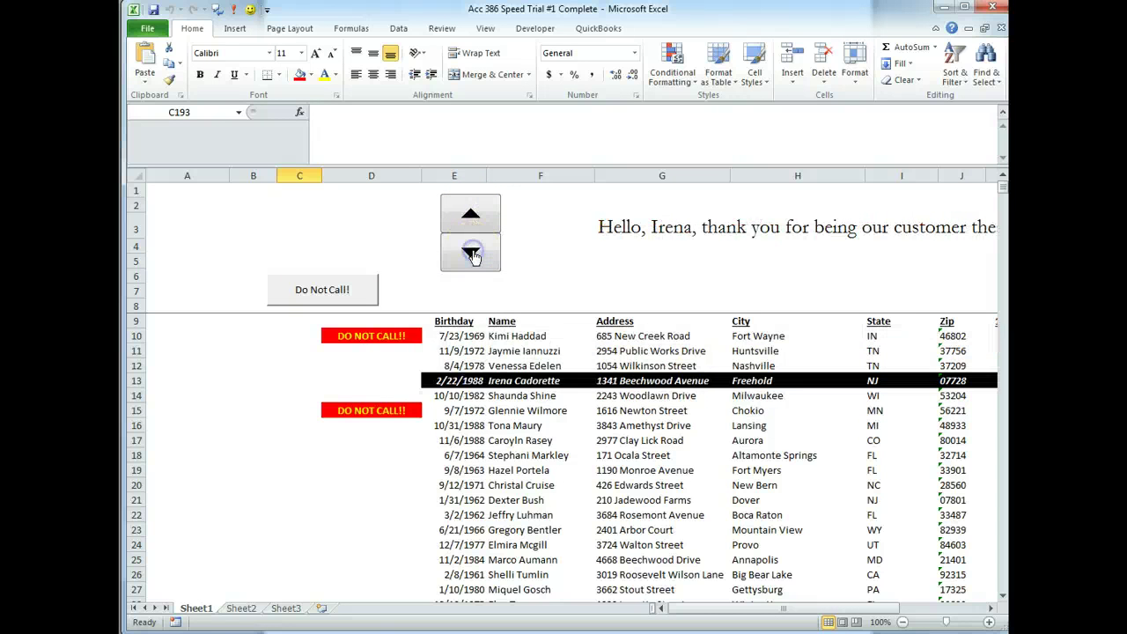
{"action": "left_click_drag", "start_coordinate": [742, 608], "coordinate": [866, 607]}
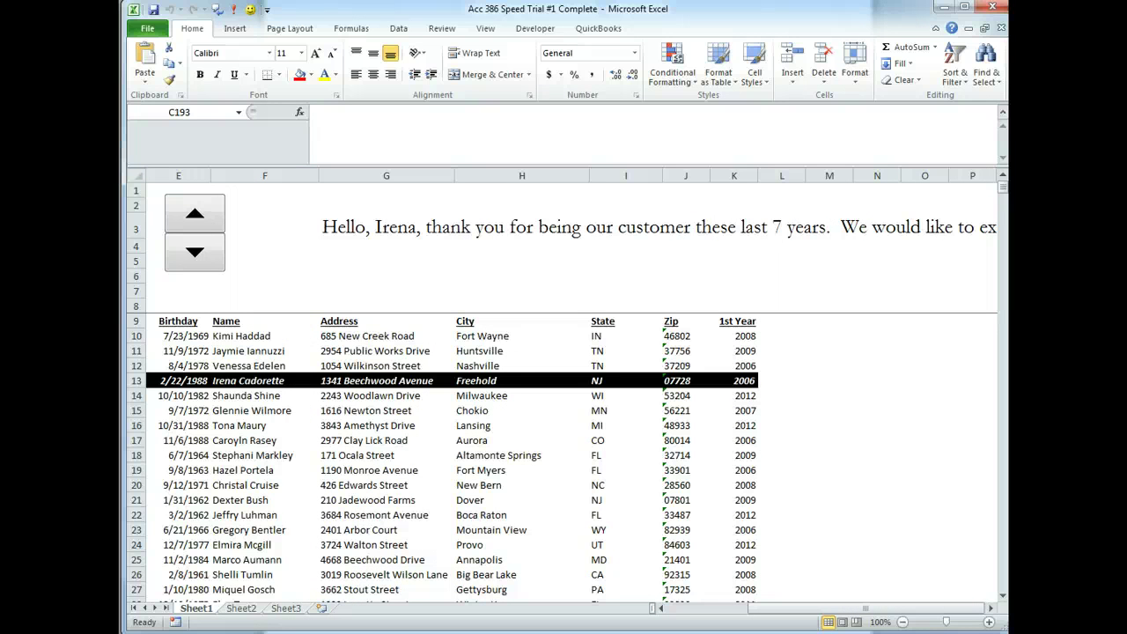